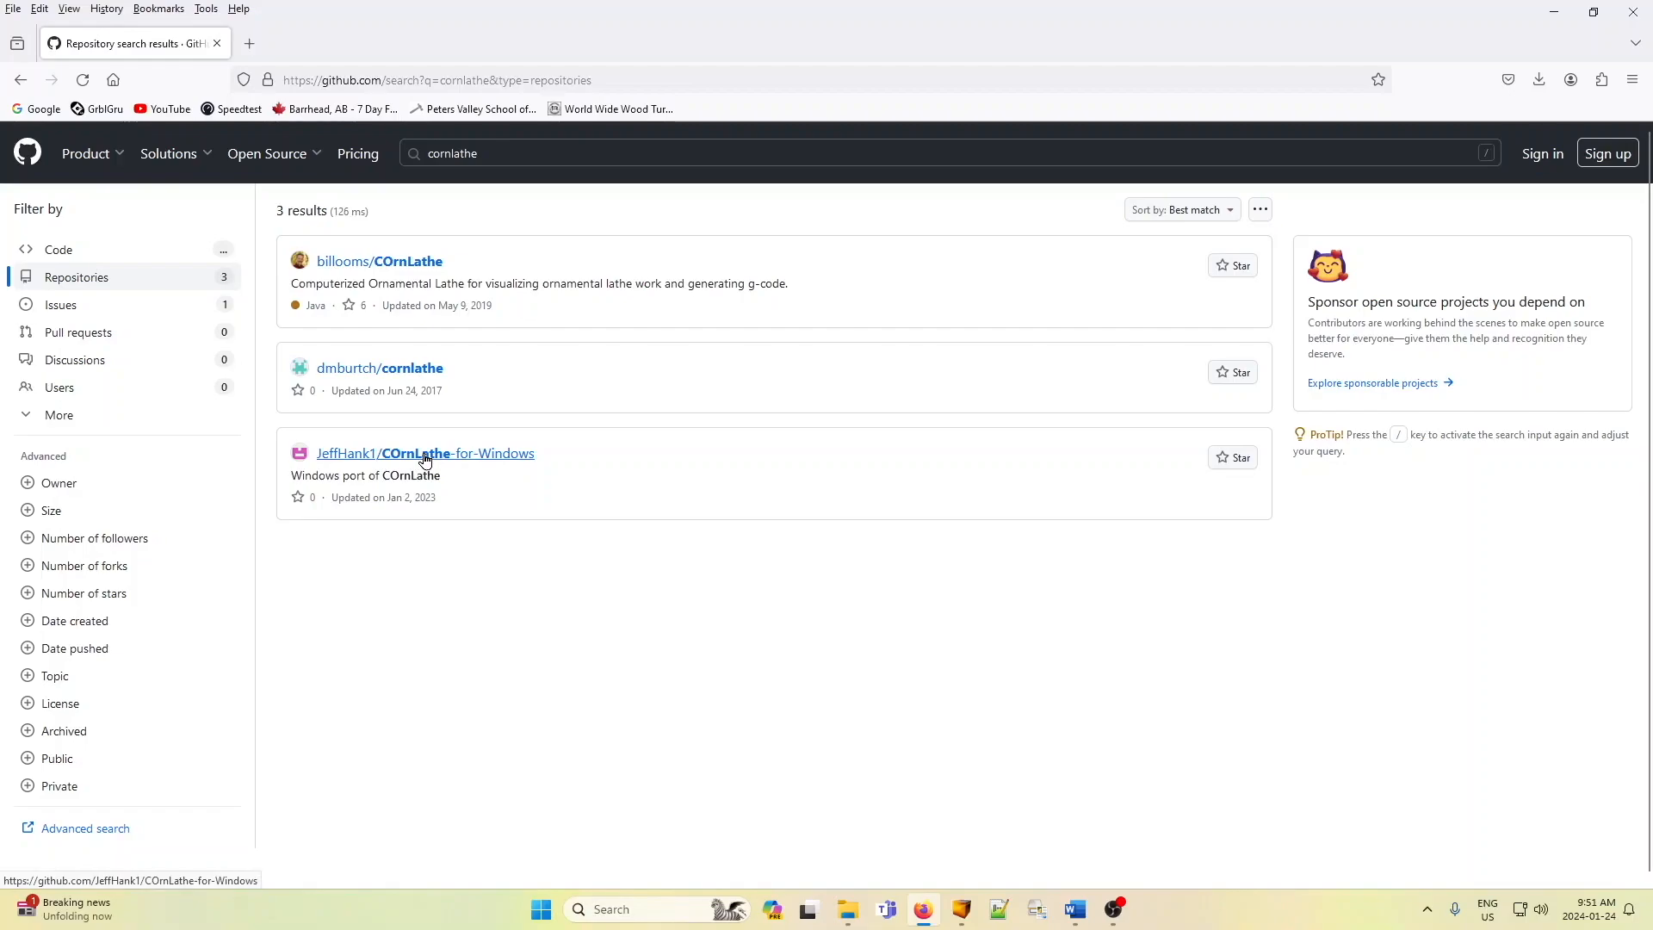
- Open the COrnLathe-for-Windows repository from the search results and review its README and code download options
left_click(424, 455)
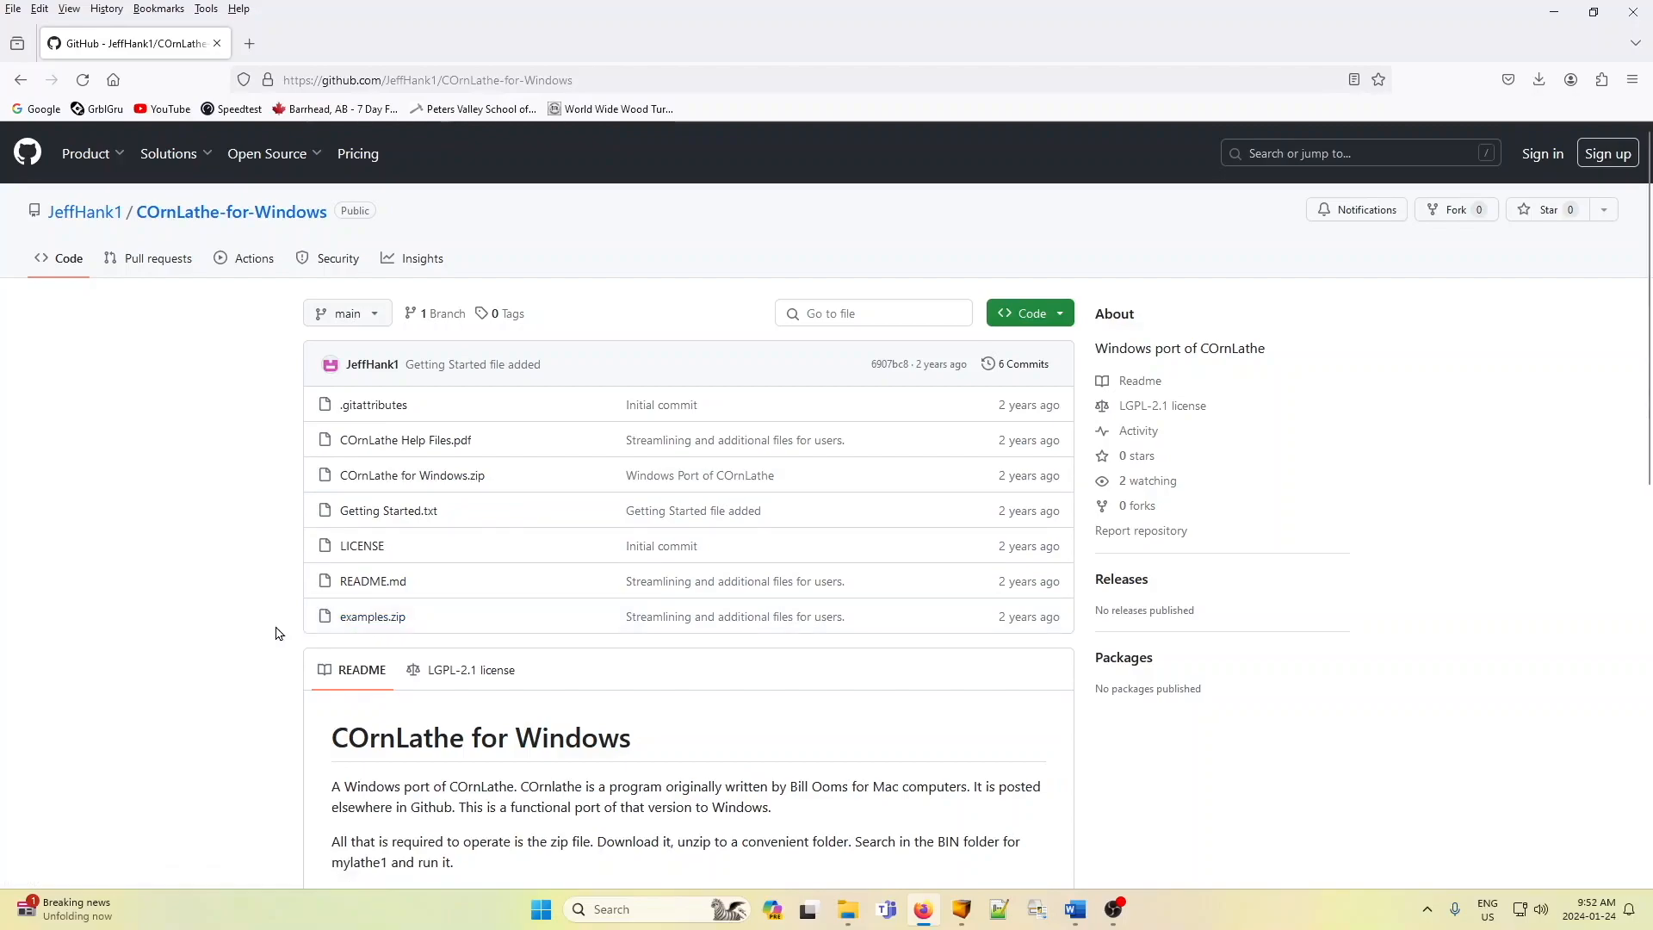
scroll(276, 633, "down", 4)
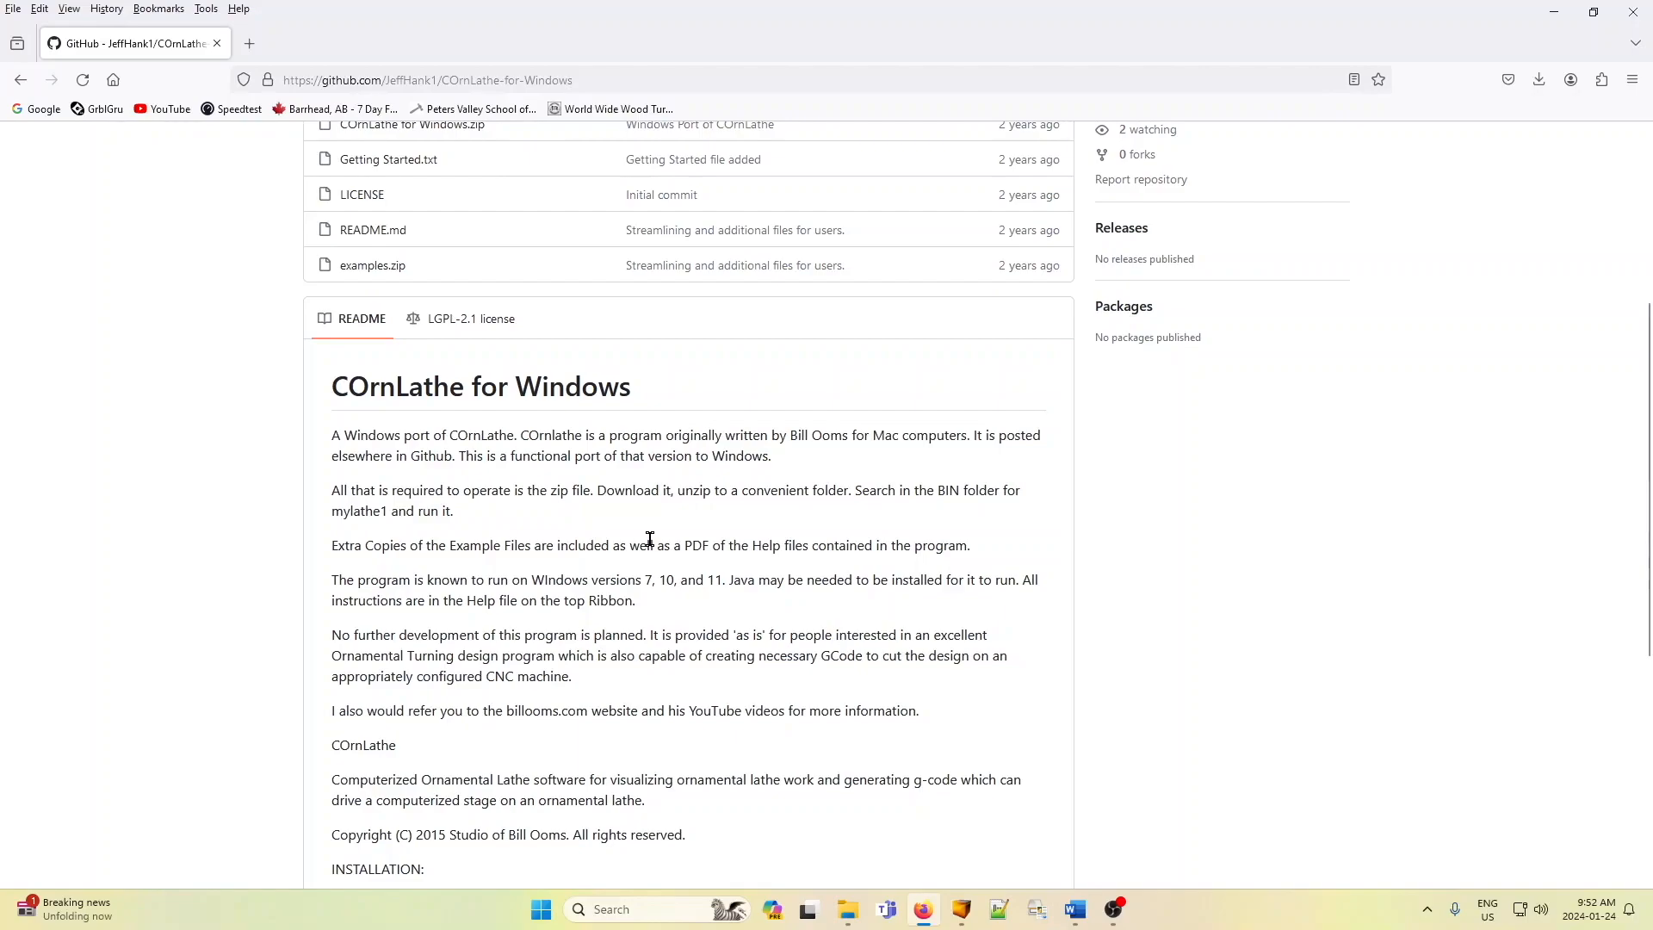
scroll(651, 540, "up", 4)
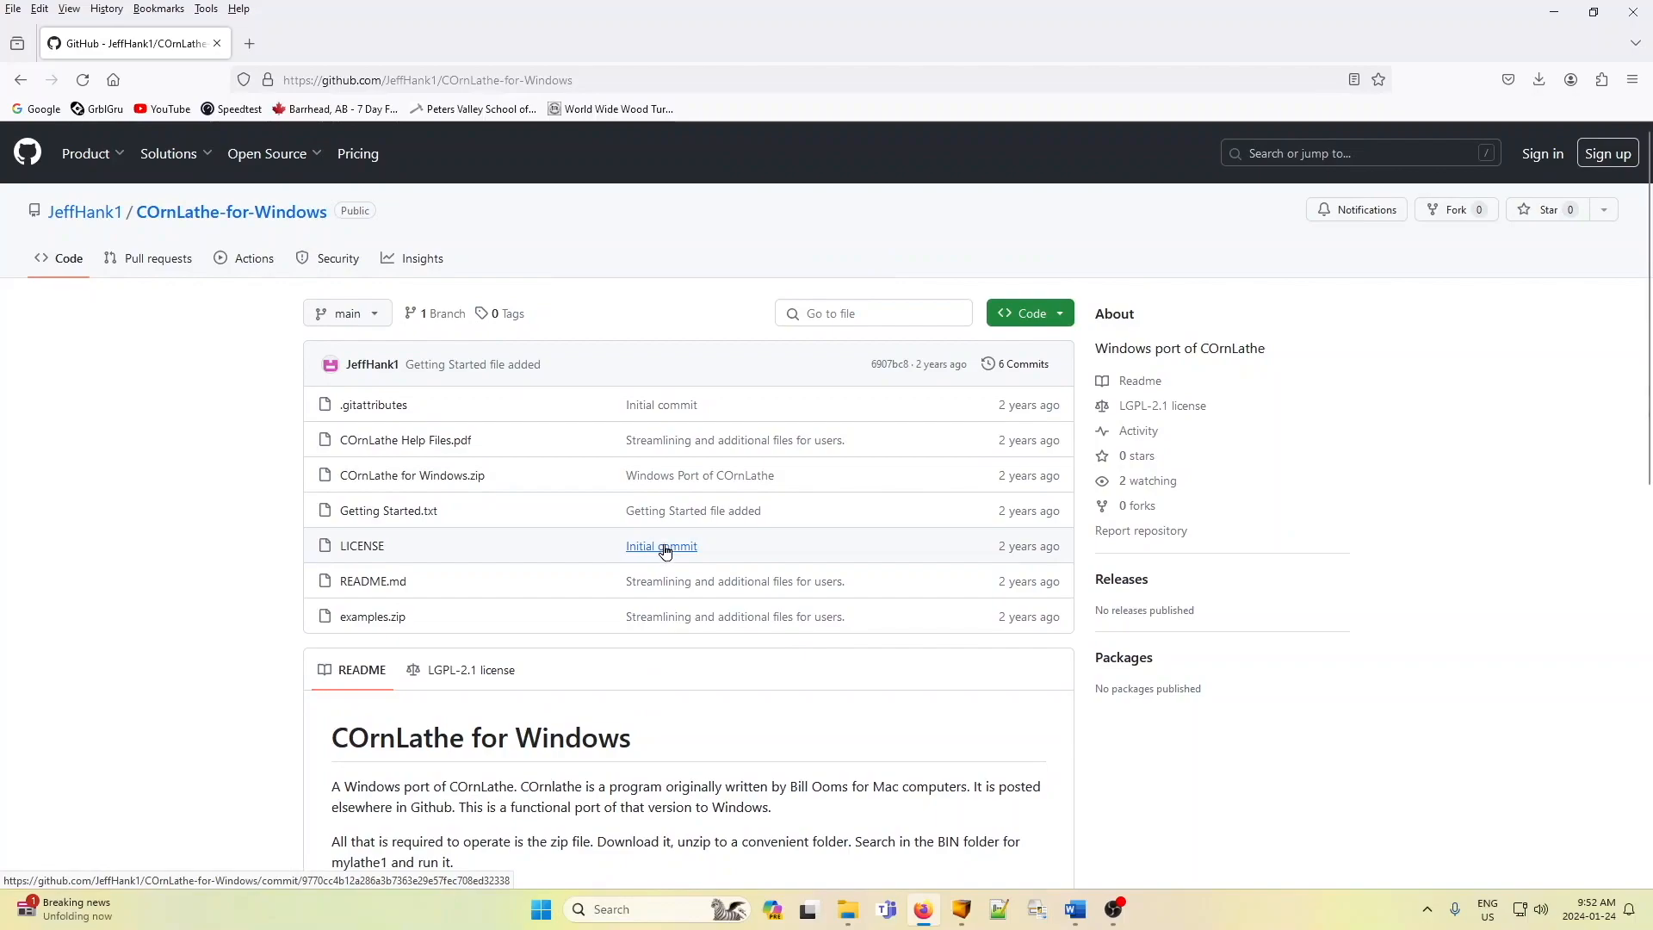
left_click(1061, 316)
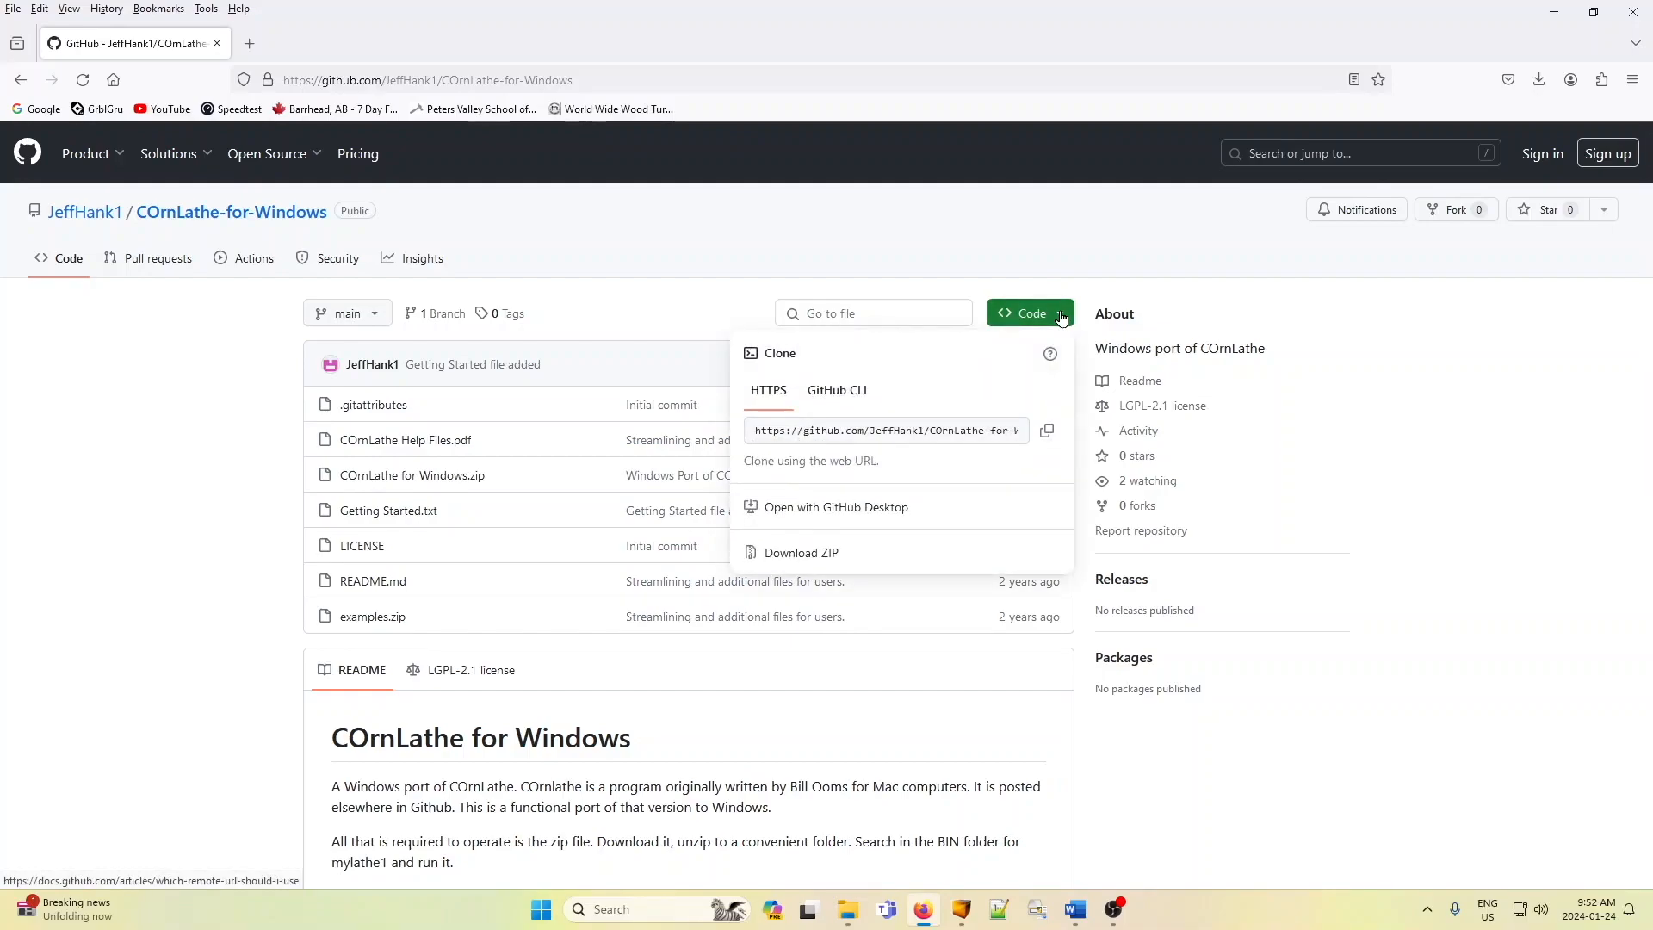
left_click(811, 559)
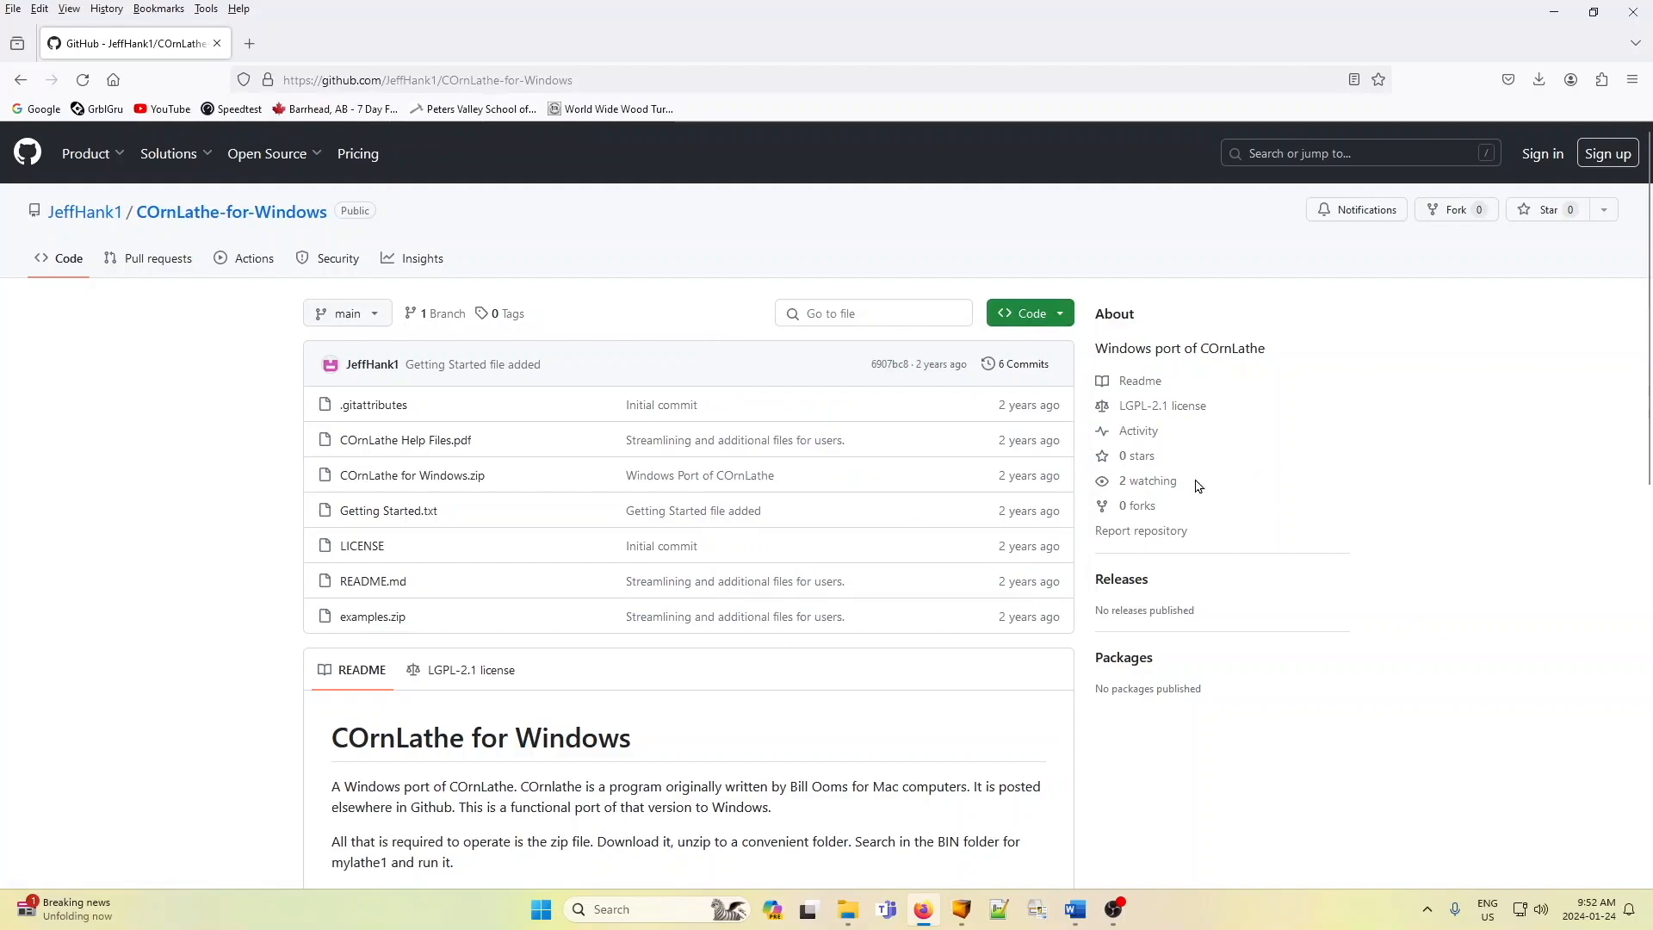
- Open the repository's COrnLathe for Windows.zip file page, show its file options and check the browser's recent downloads
left_click(444, 479)
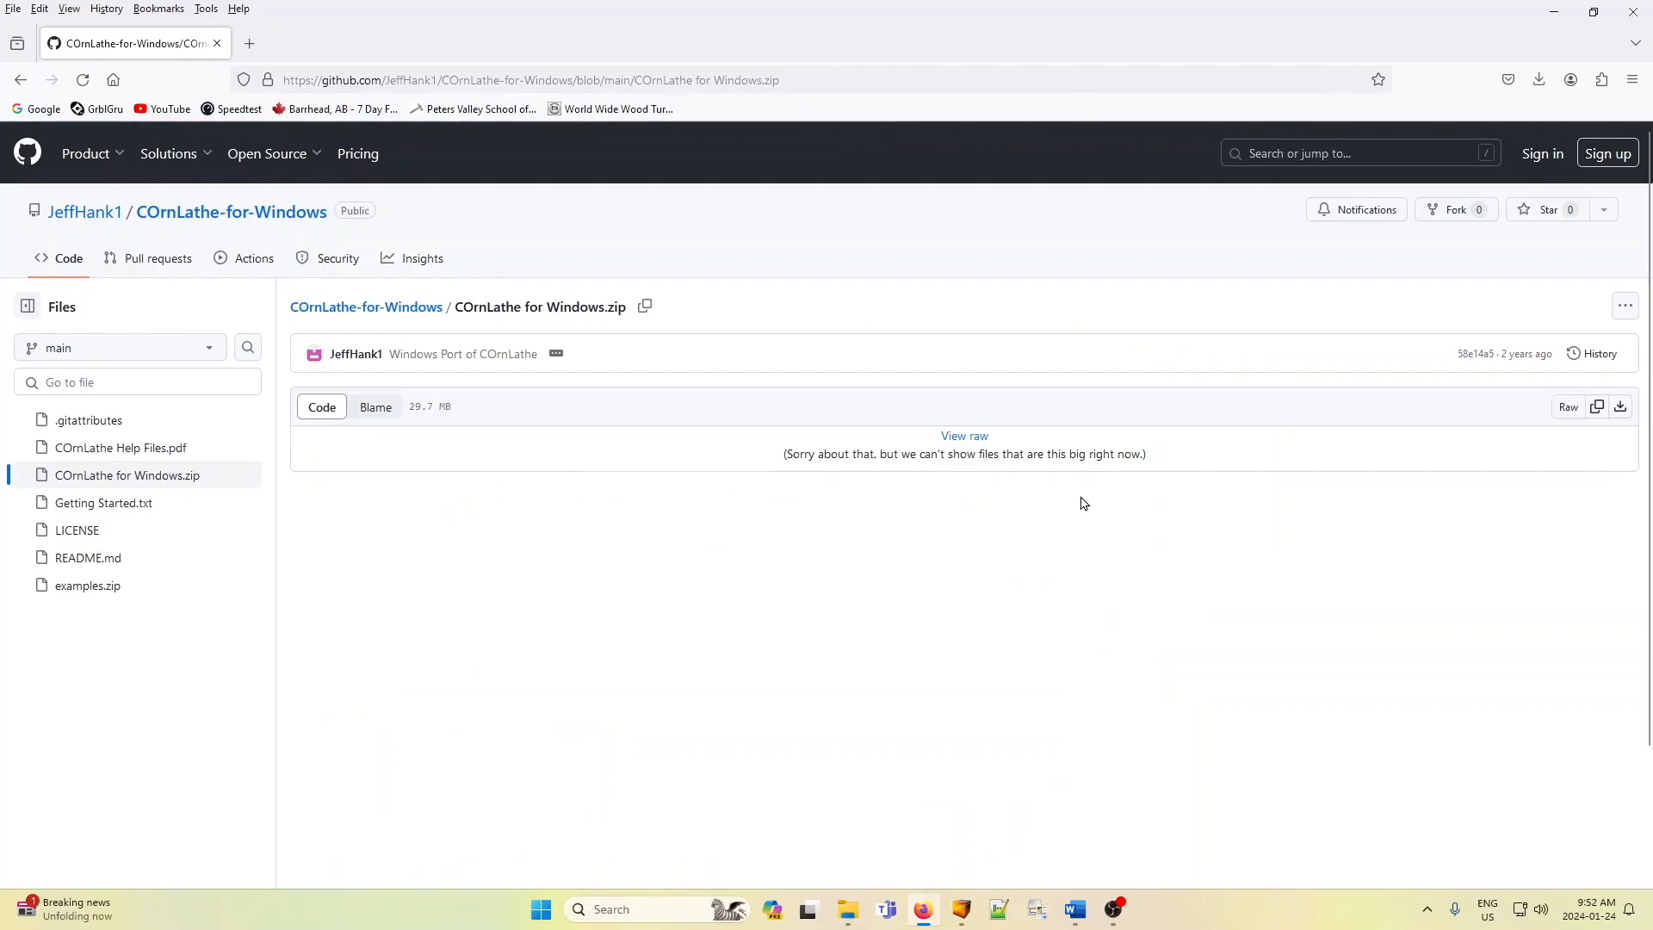
left_click(1626, 307)
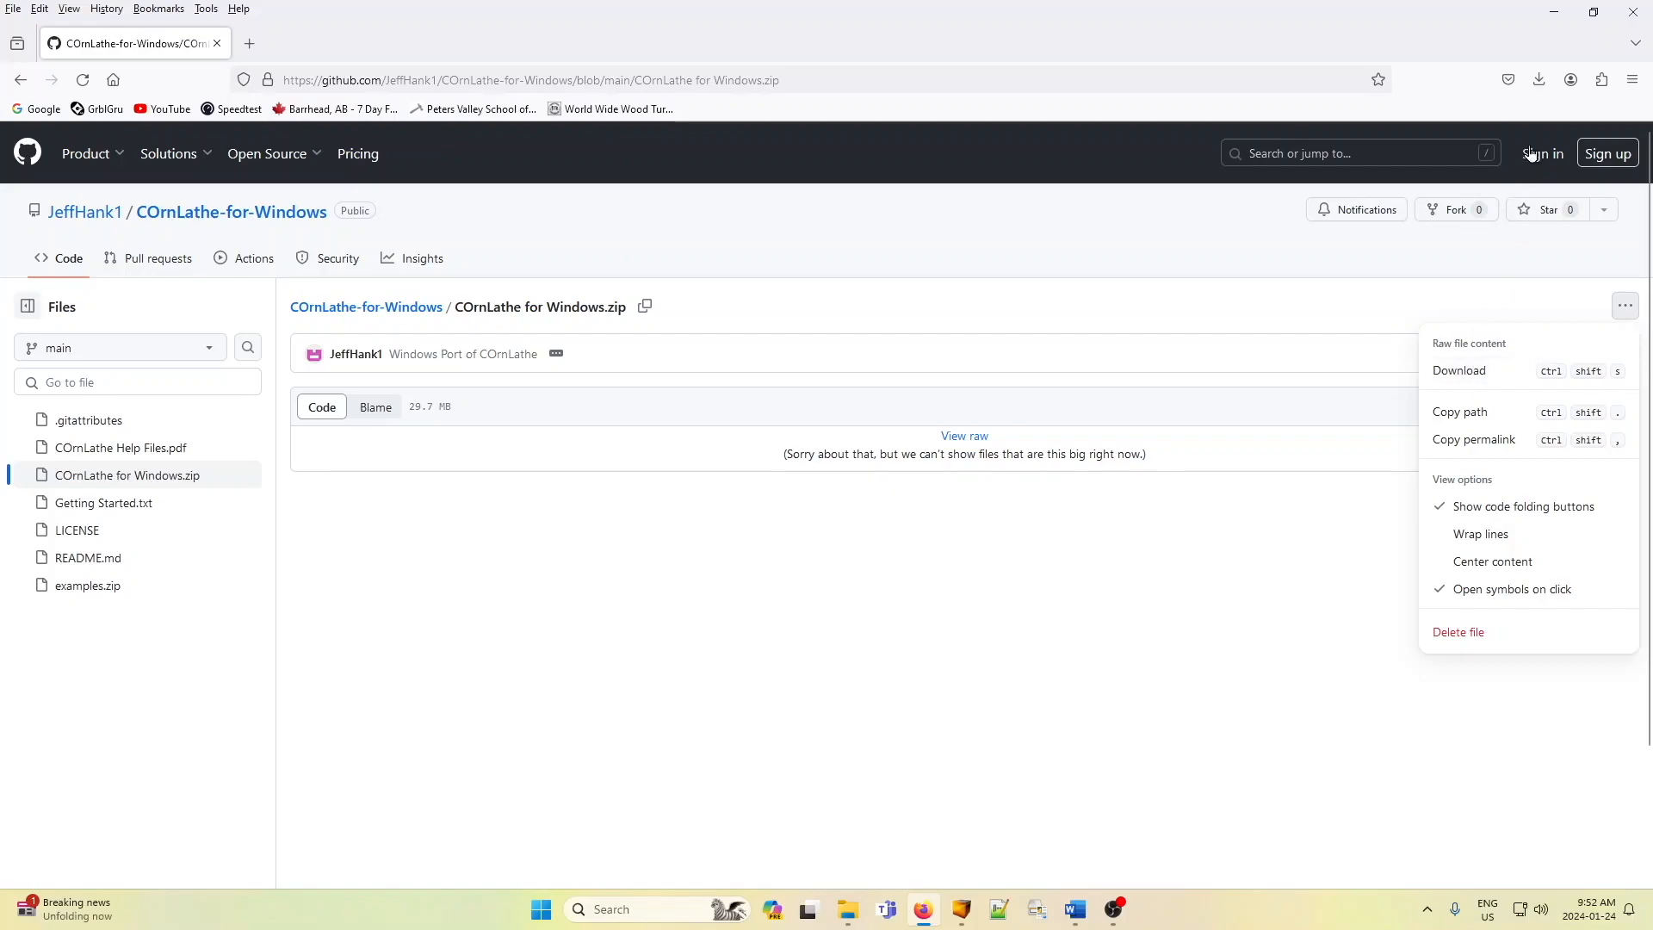
left_click(1541, 90)
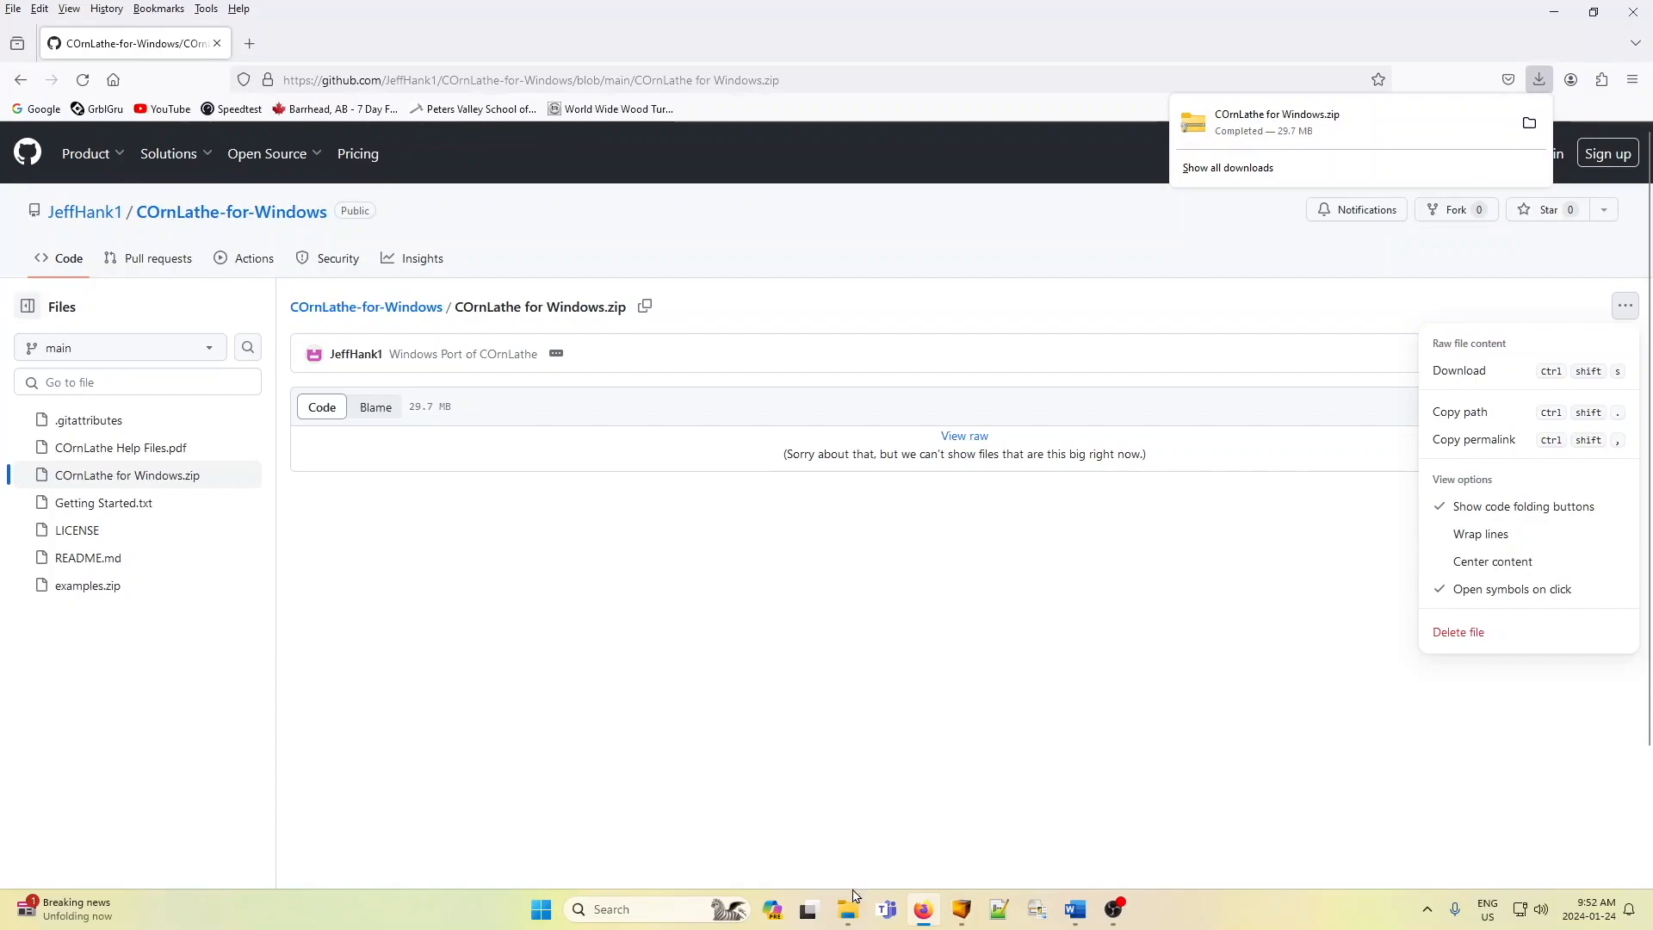
- Switch to File Explorer, view the Downloads folder and bring up the Cornlathe folder in Documents
mouse_move(846, 919)
left_click(919, 843)
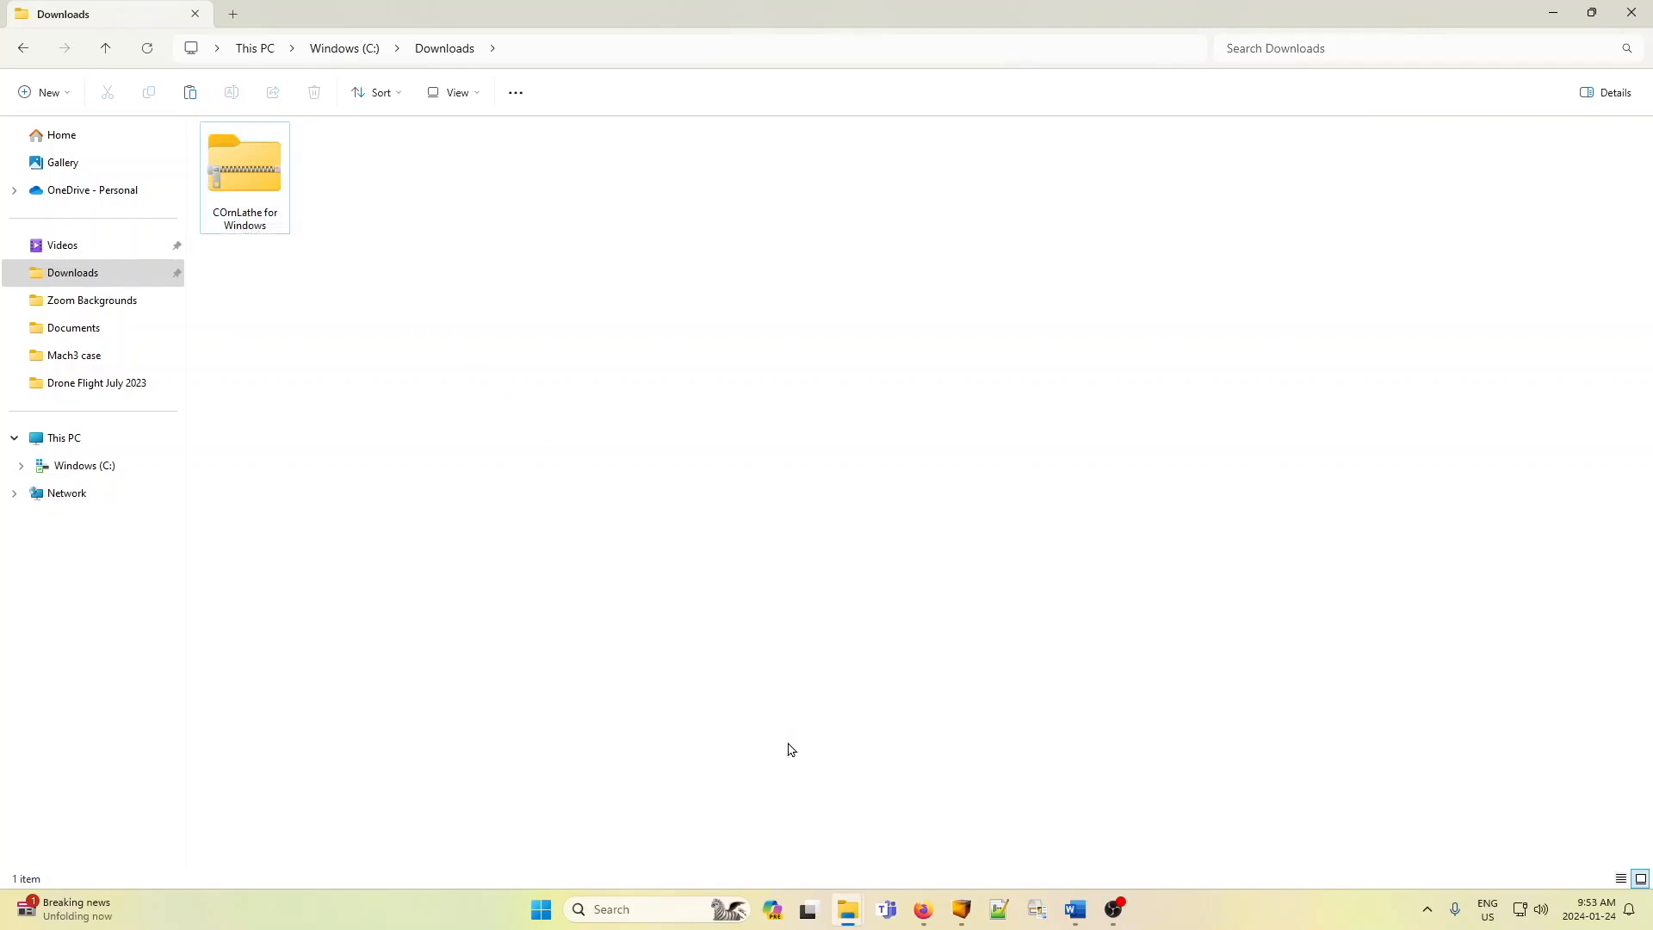
mouse_move(855, 918)
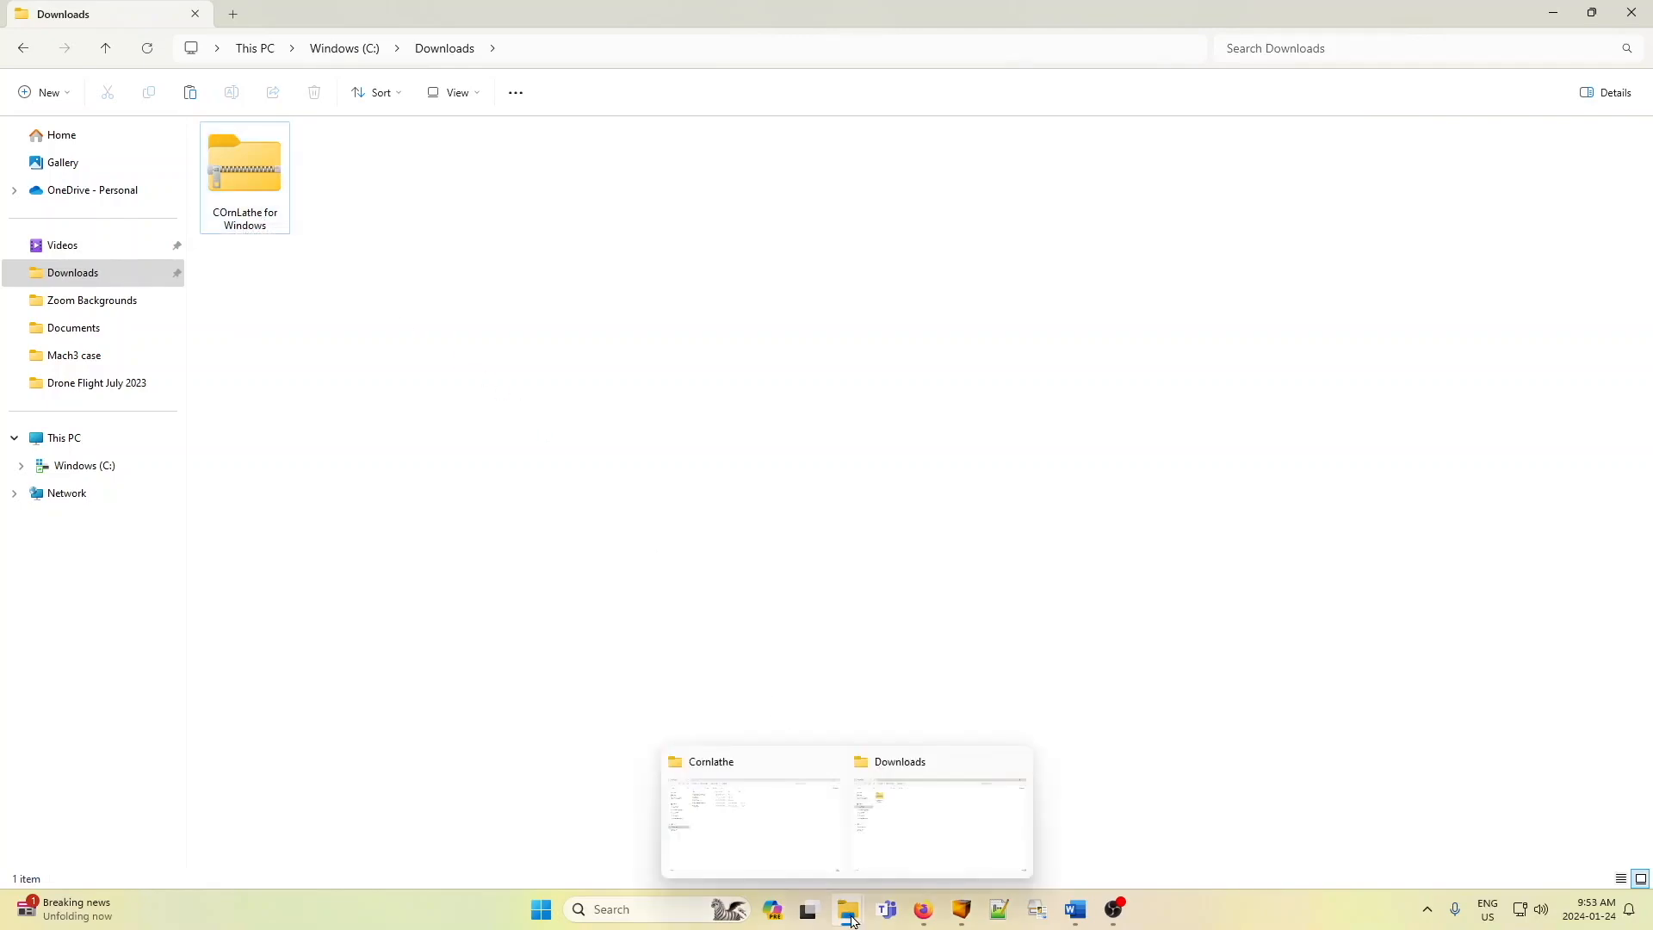
left_click(762, 825)
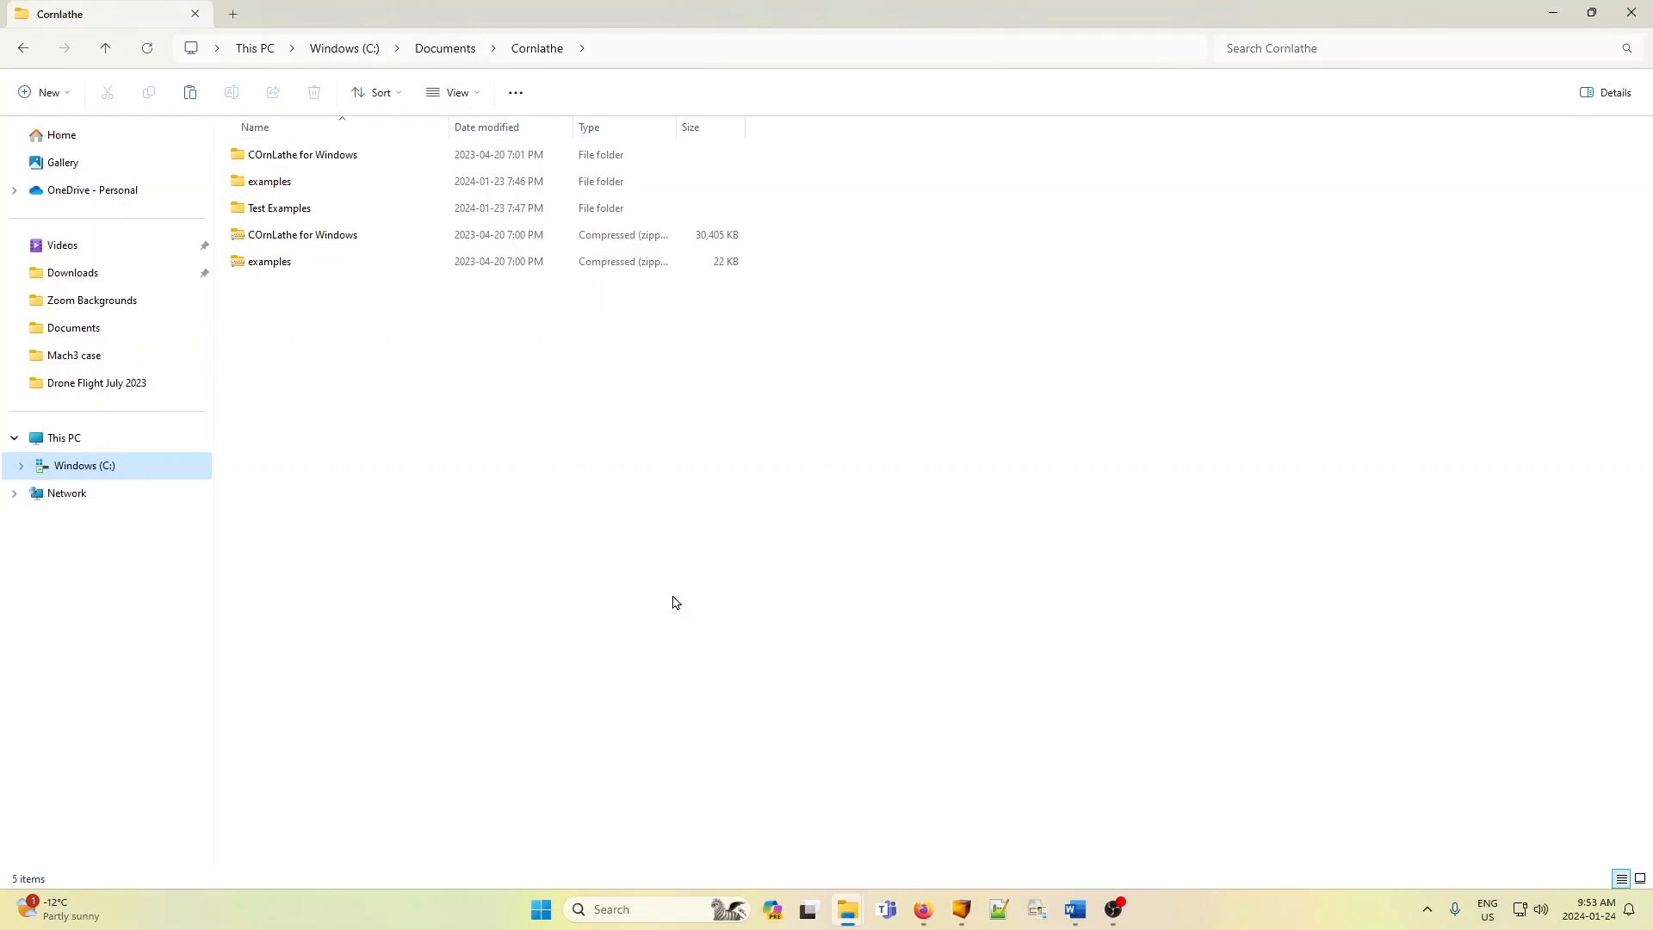
- Switch to Word to view the notes page on downloading the zip and Java, and return to the Cornlathe folder
left_click(1075, 910)
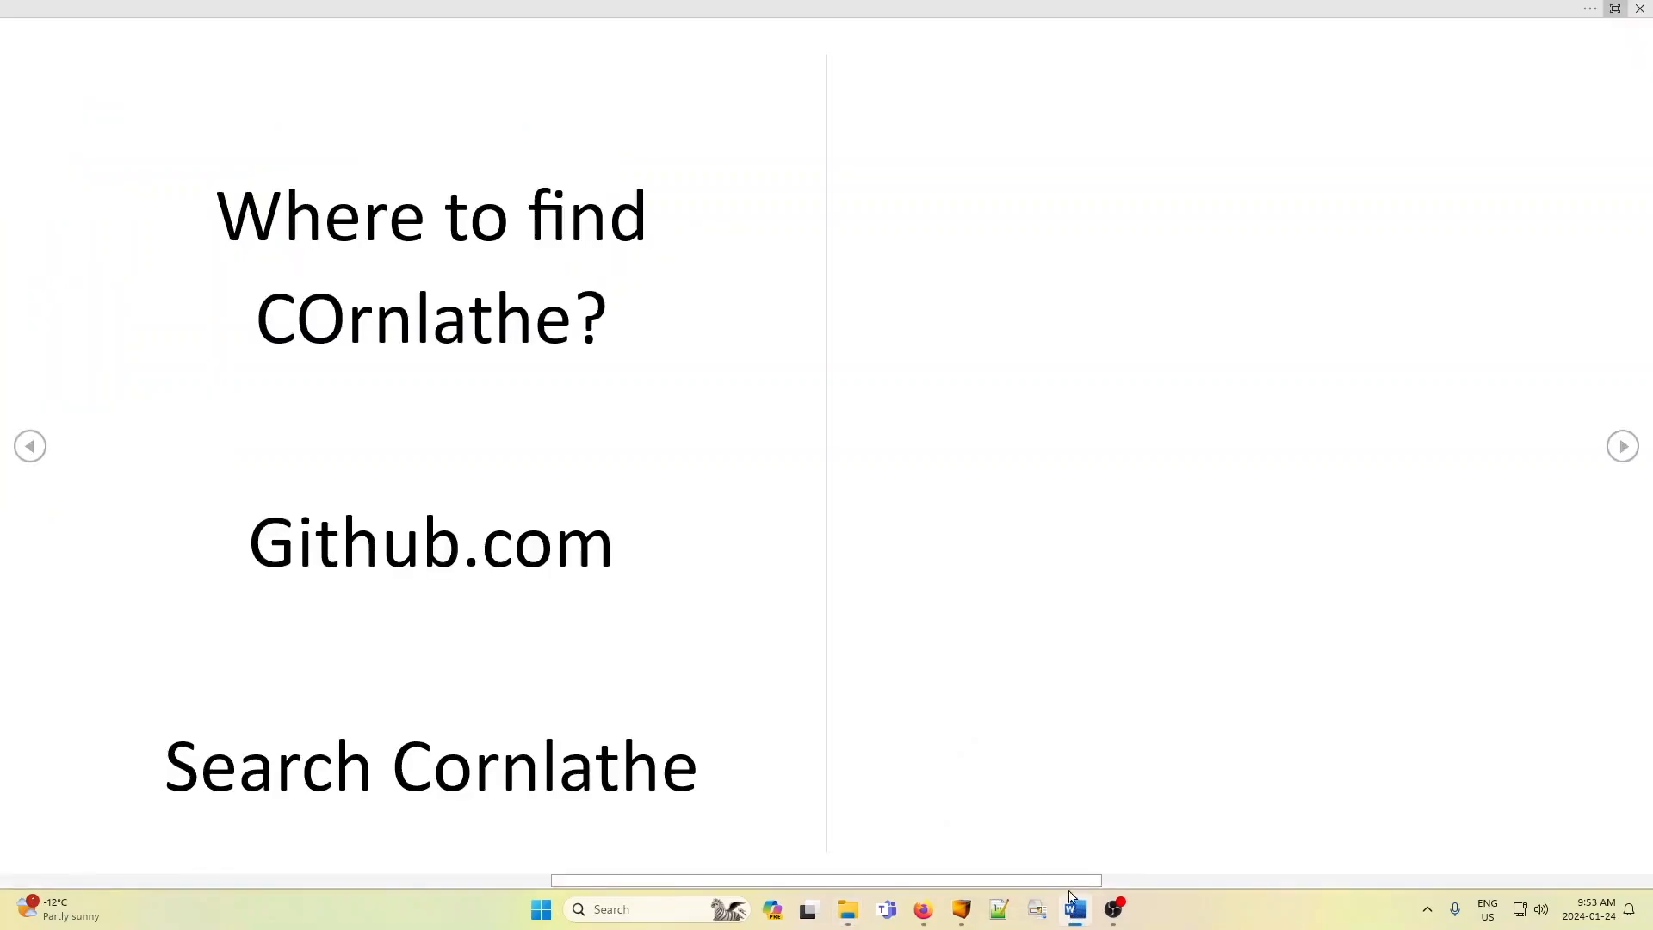
left_click(1622, 447)
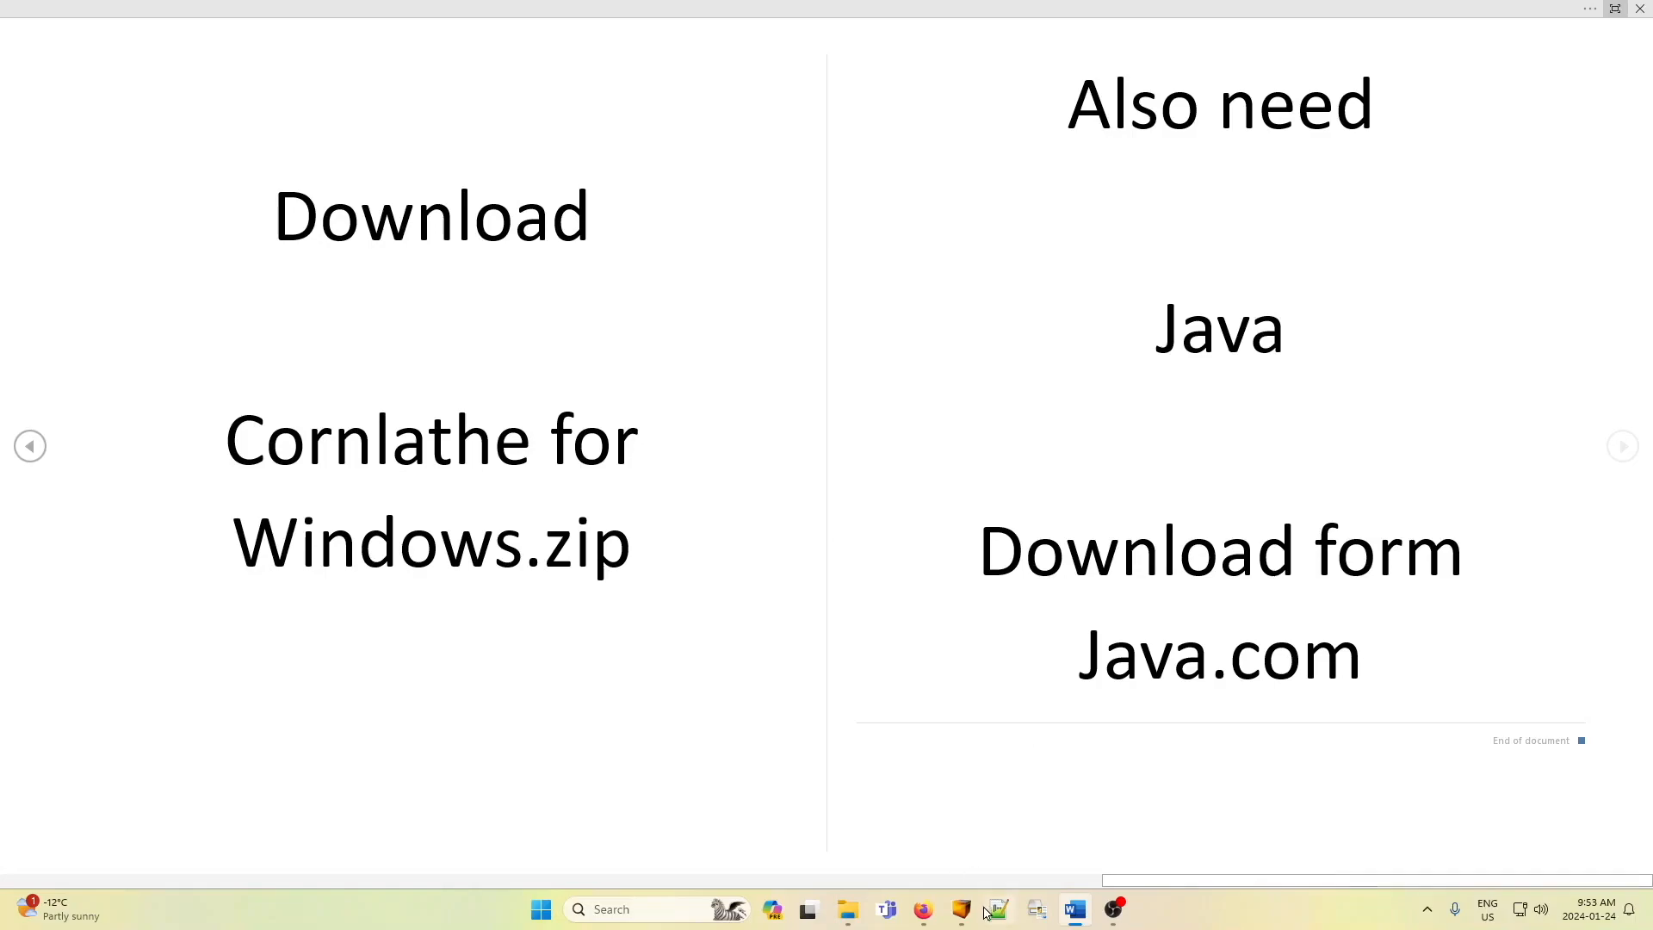
mouse_move(960, 917)
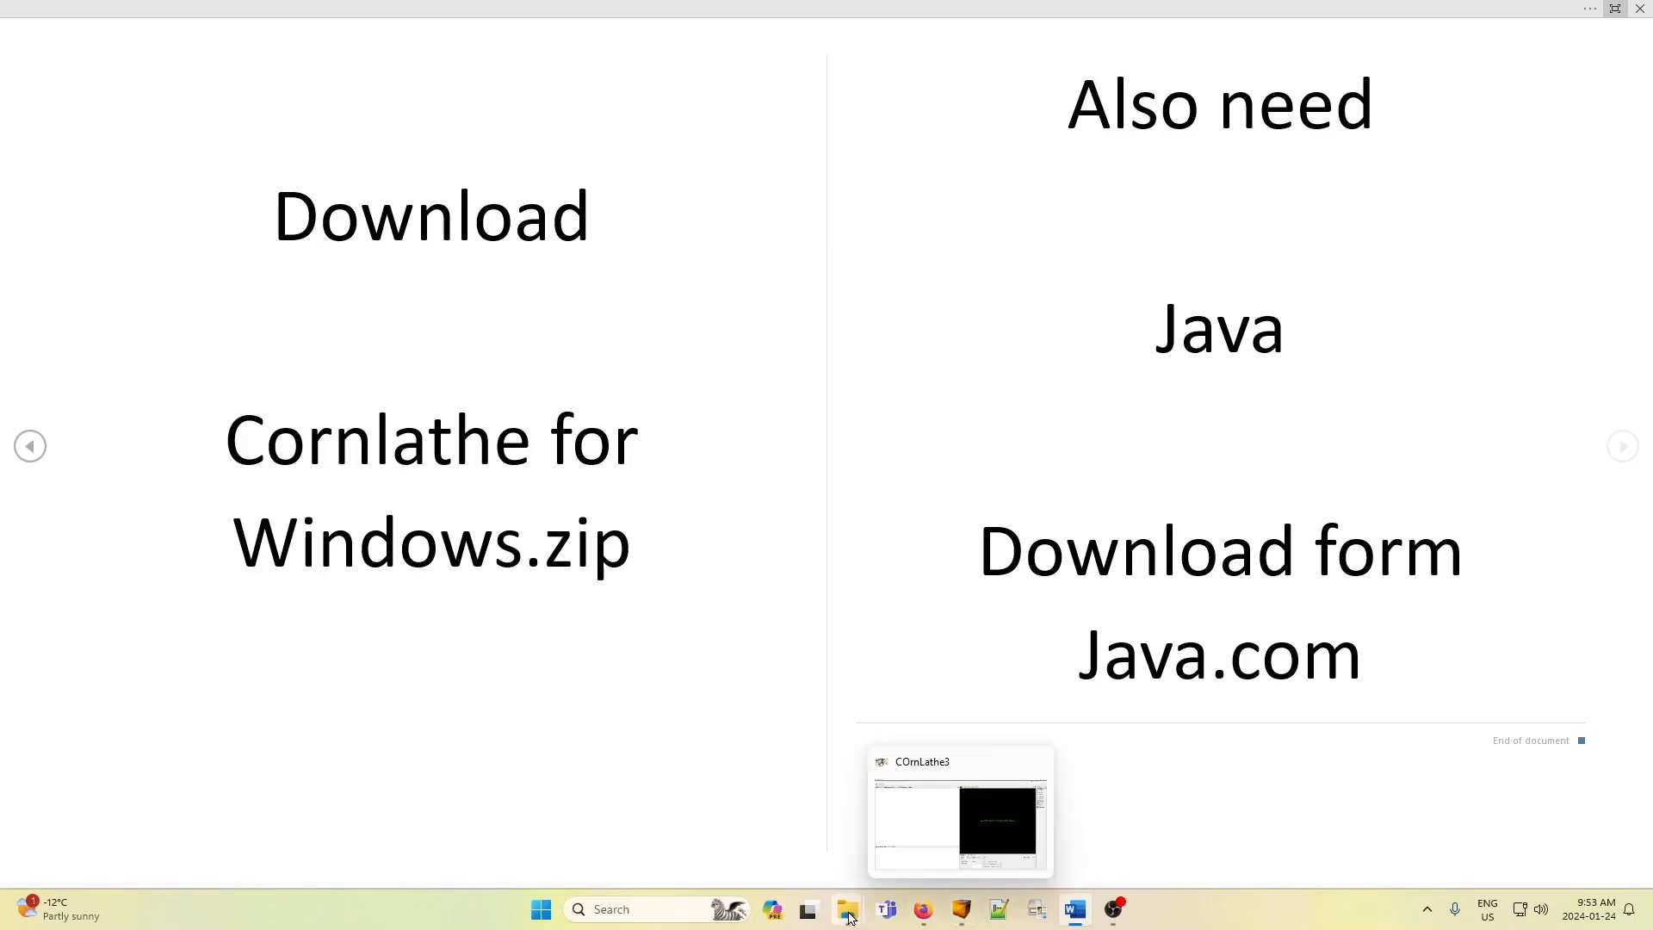
mouse_move(850, 916)
left_click(801, 837)
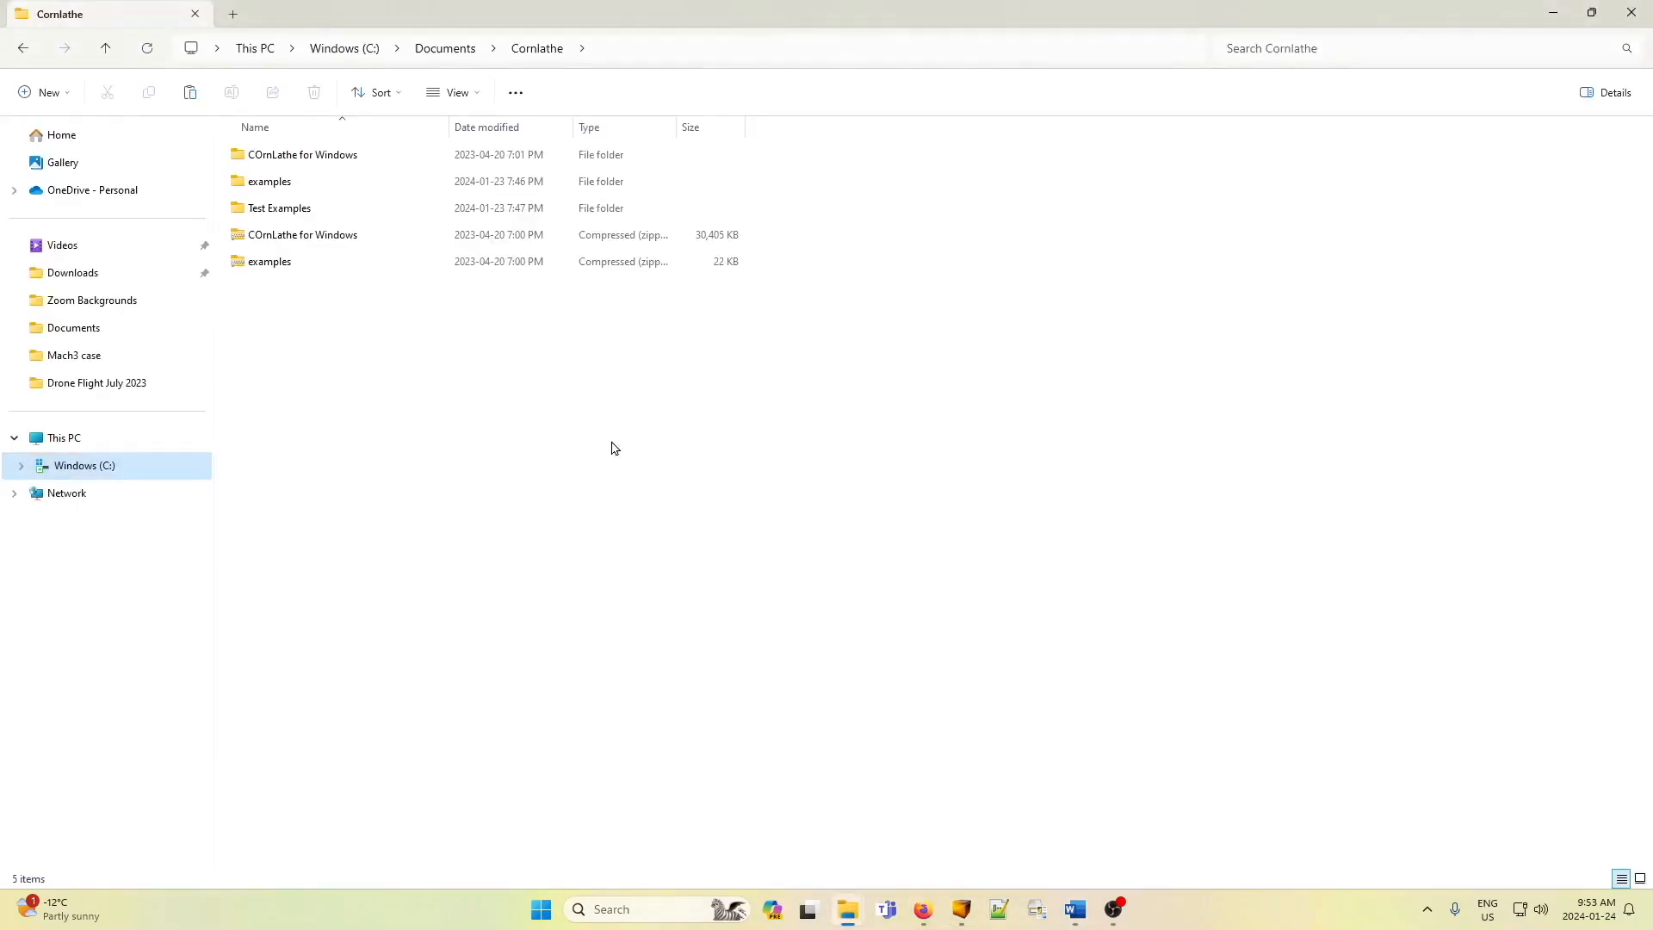
- Bring up the extraction settings for the COrnLathe for Windows zip archive and cancel the extraction
right_click(274, 243)
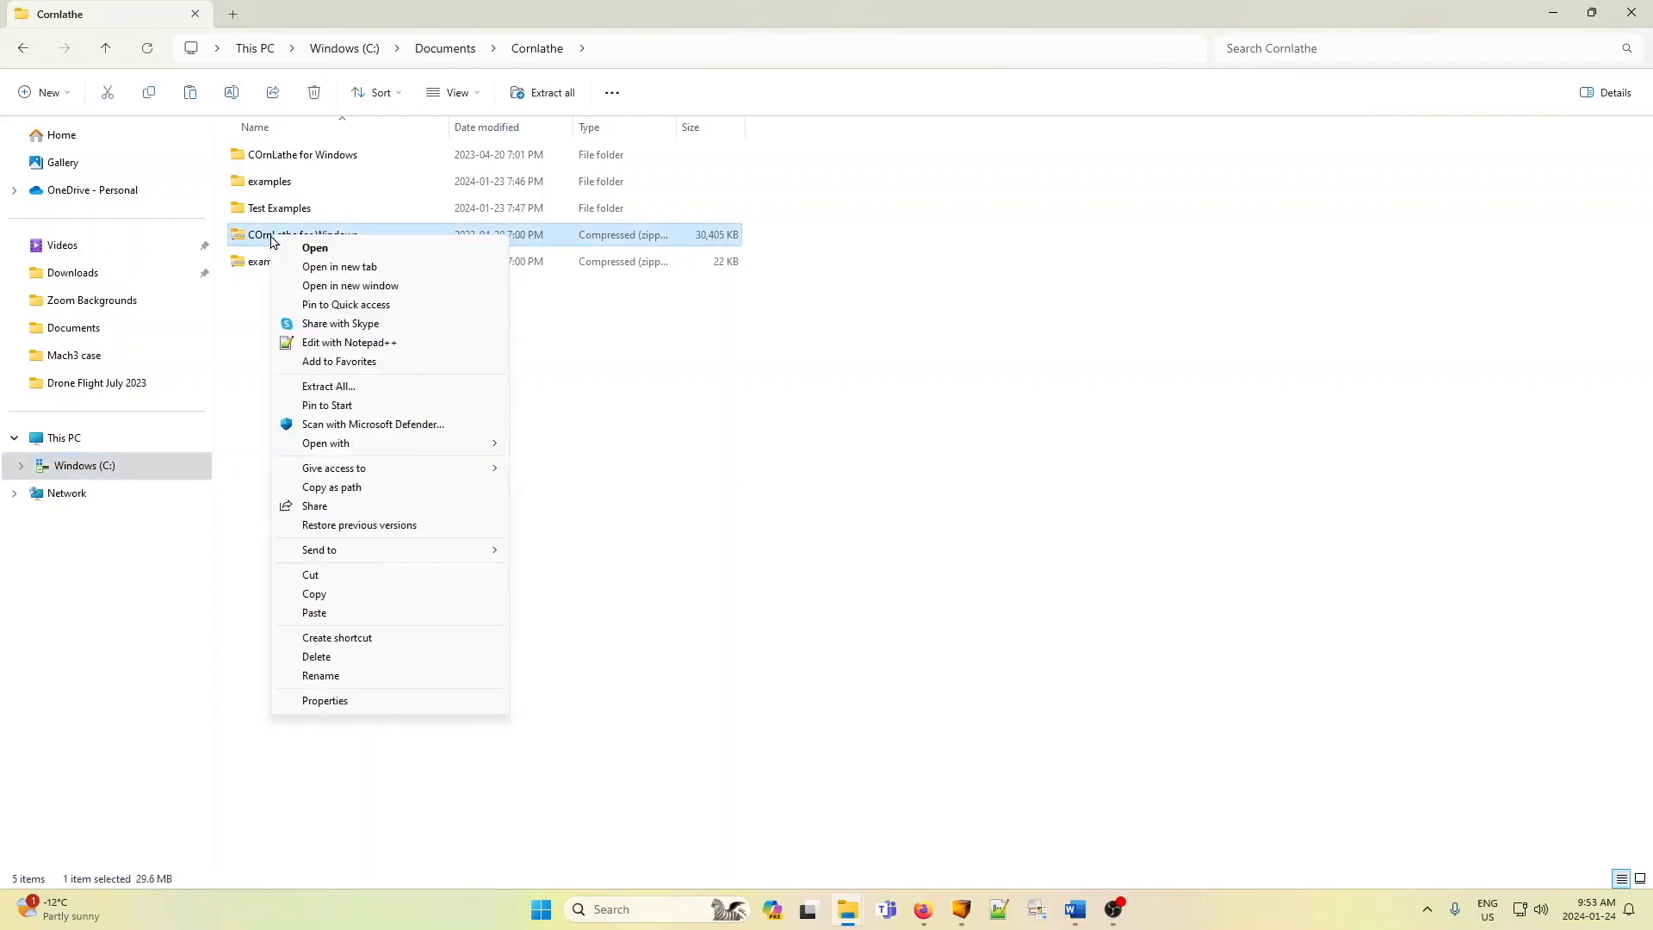
left_click(332, 387)
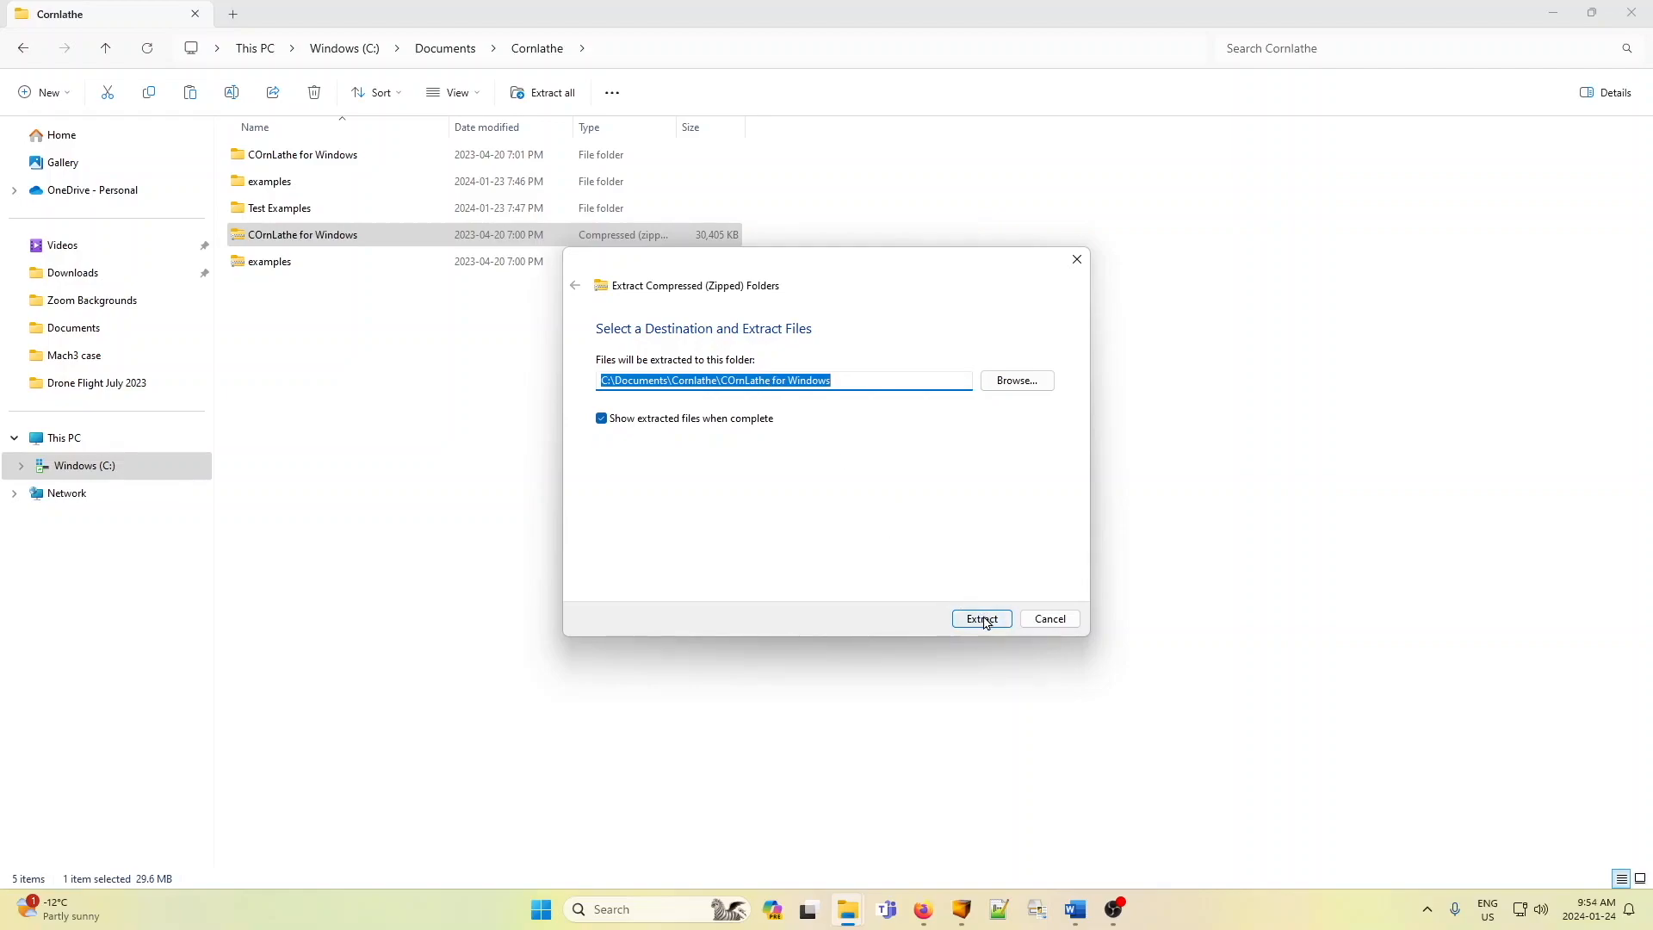
left_click(1052, 619)
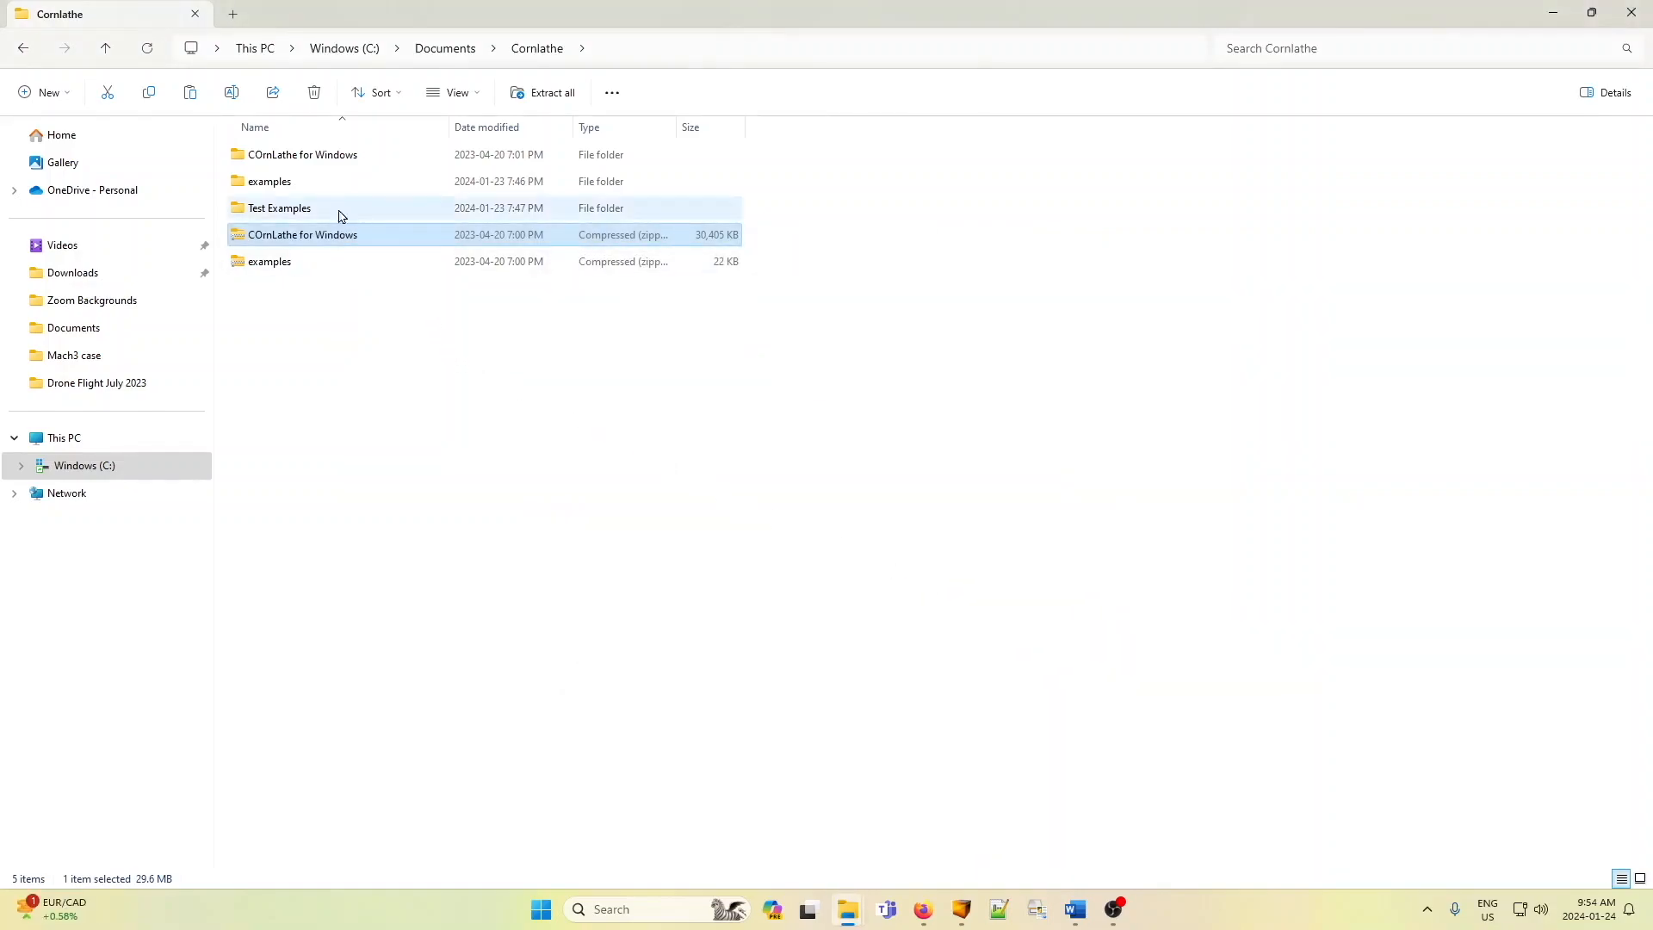
- Open the bin folder of the extracted program, inside COrnLathe for Windows\COrnlathe
left_click(293, 161)
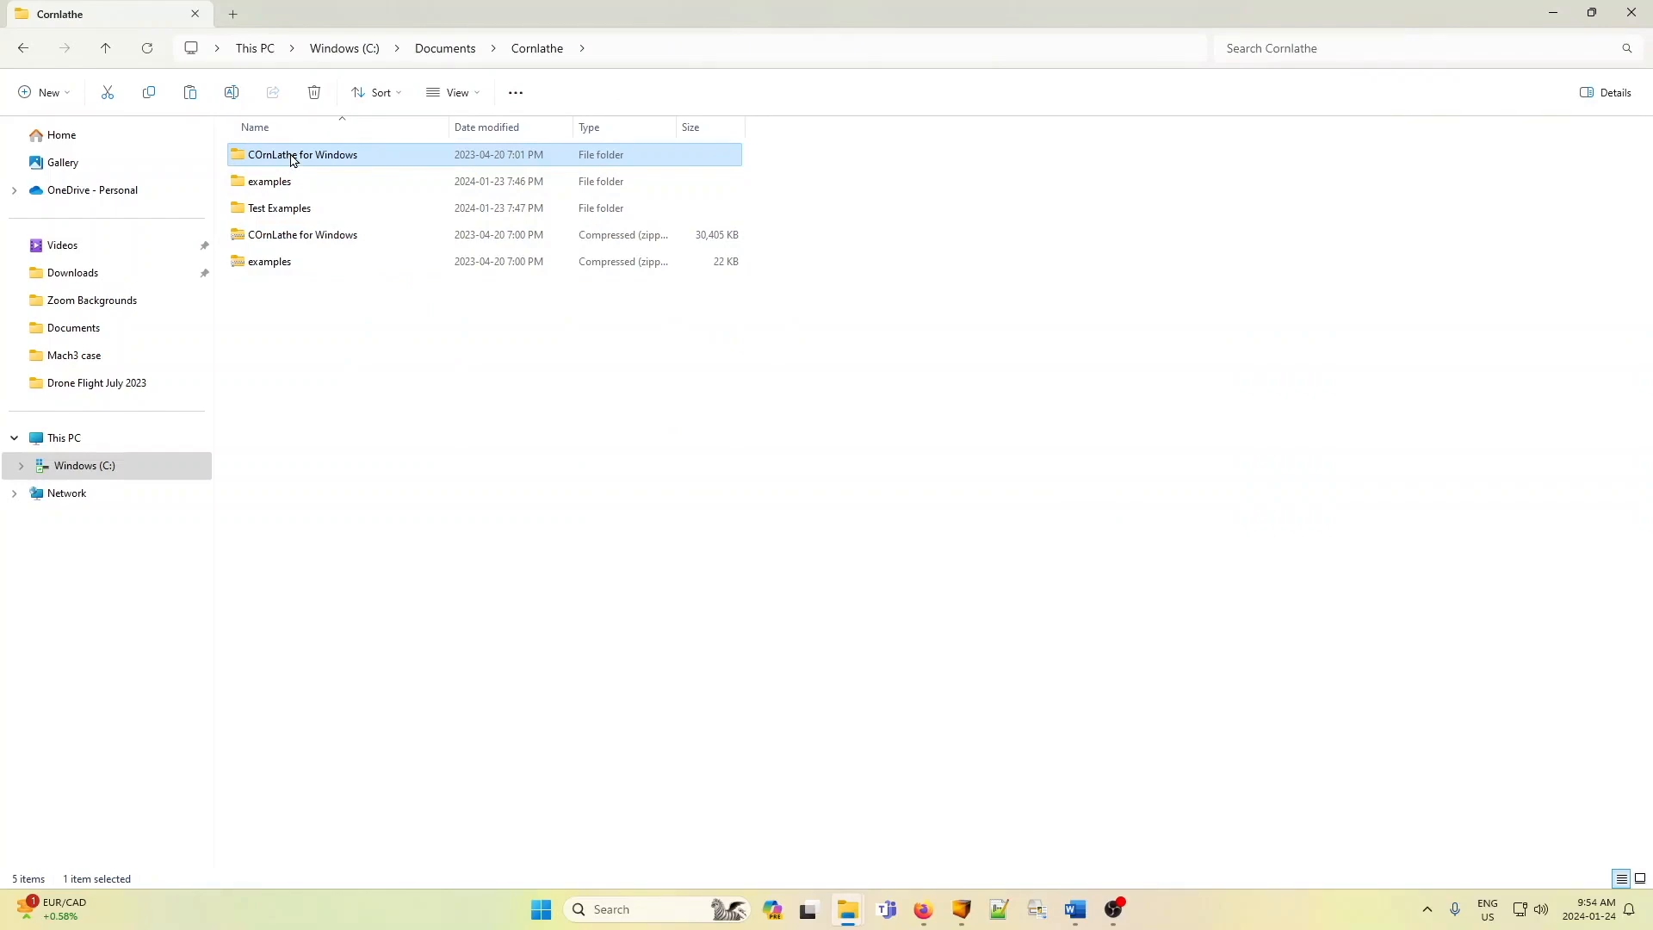
double_click(293, 161)
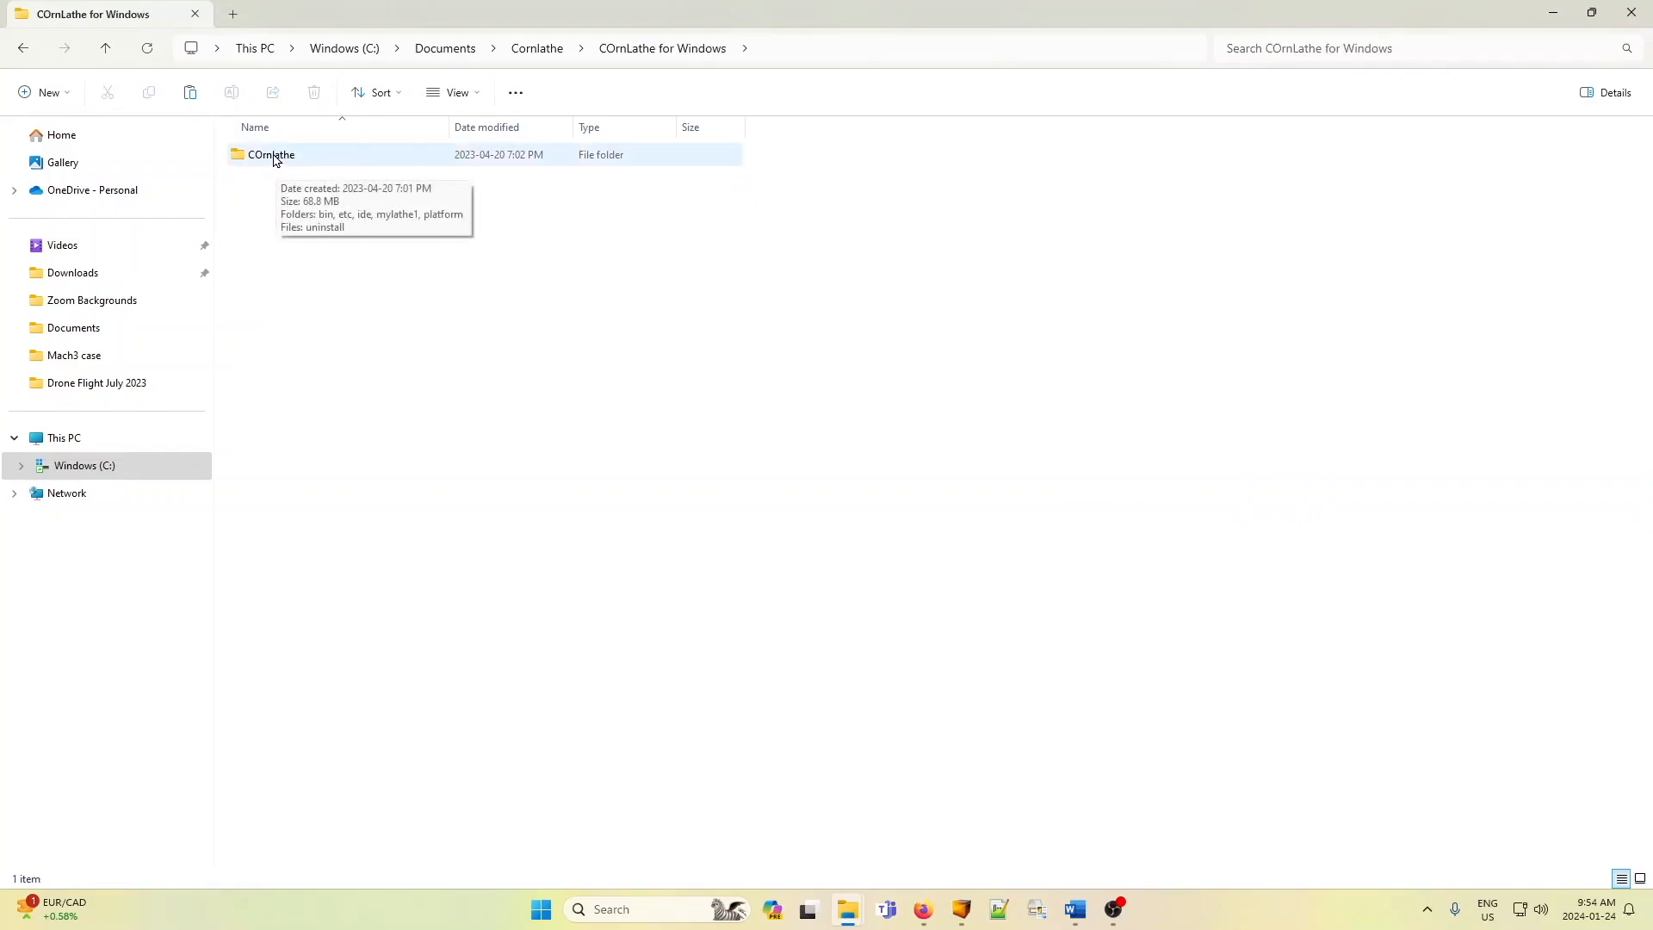
double_click(275, 161)
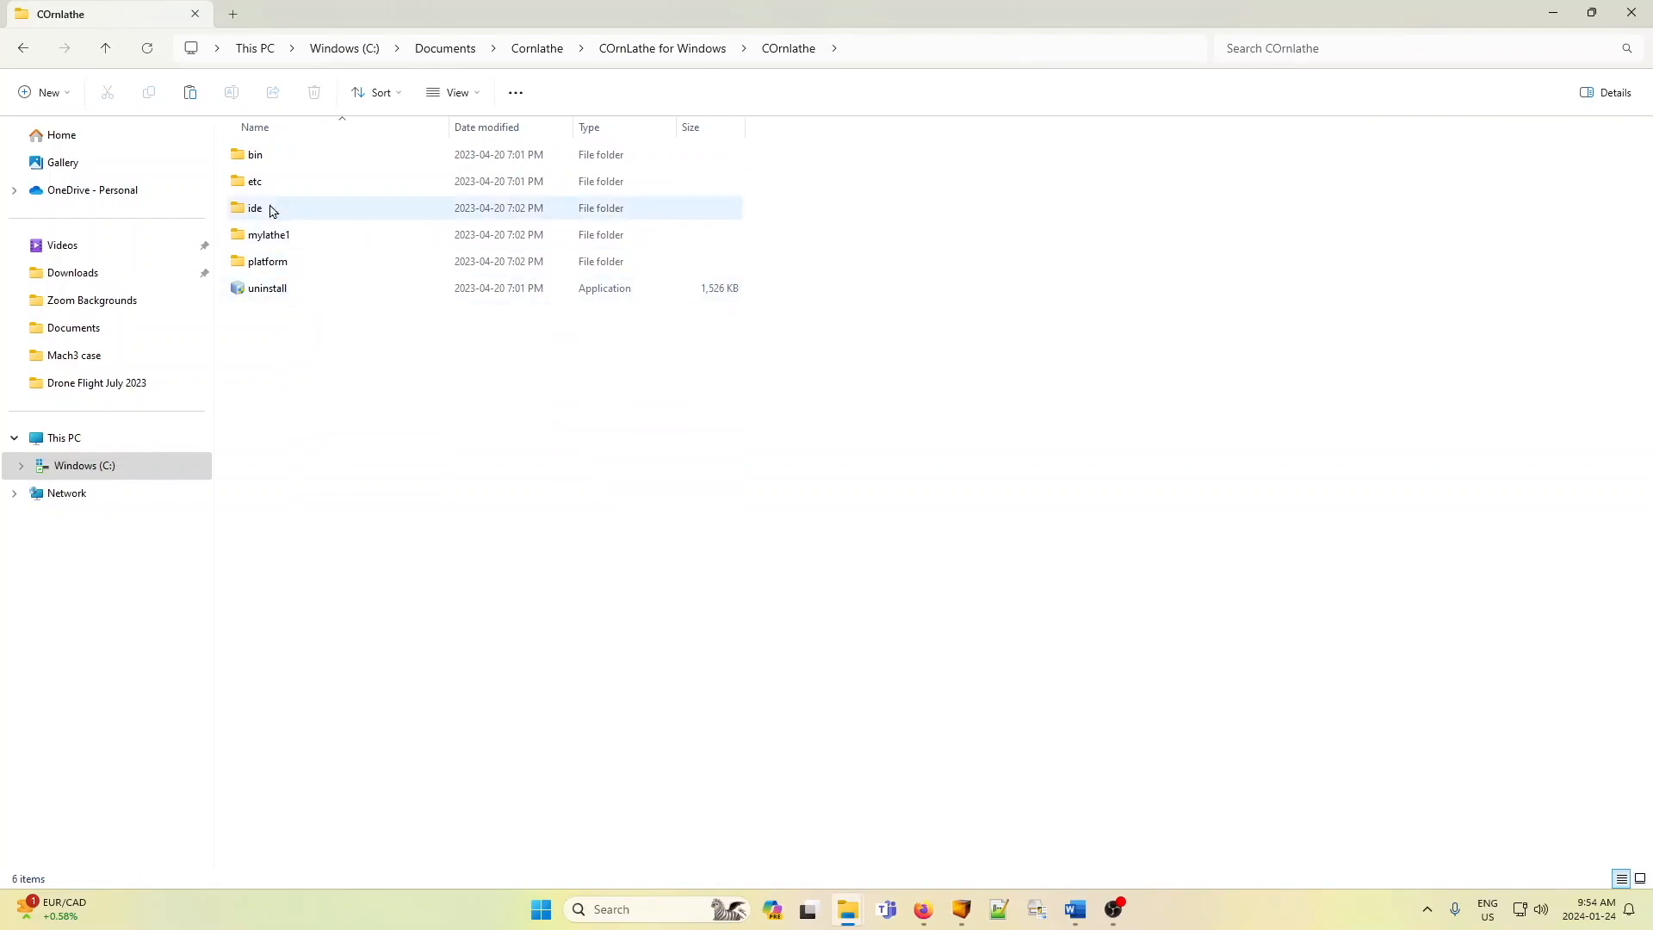
double_click(258, 159)
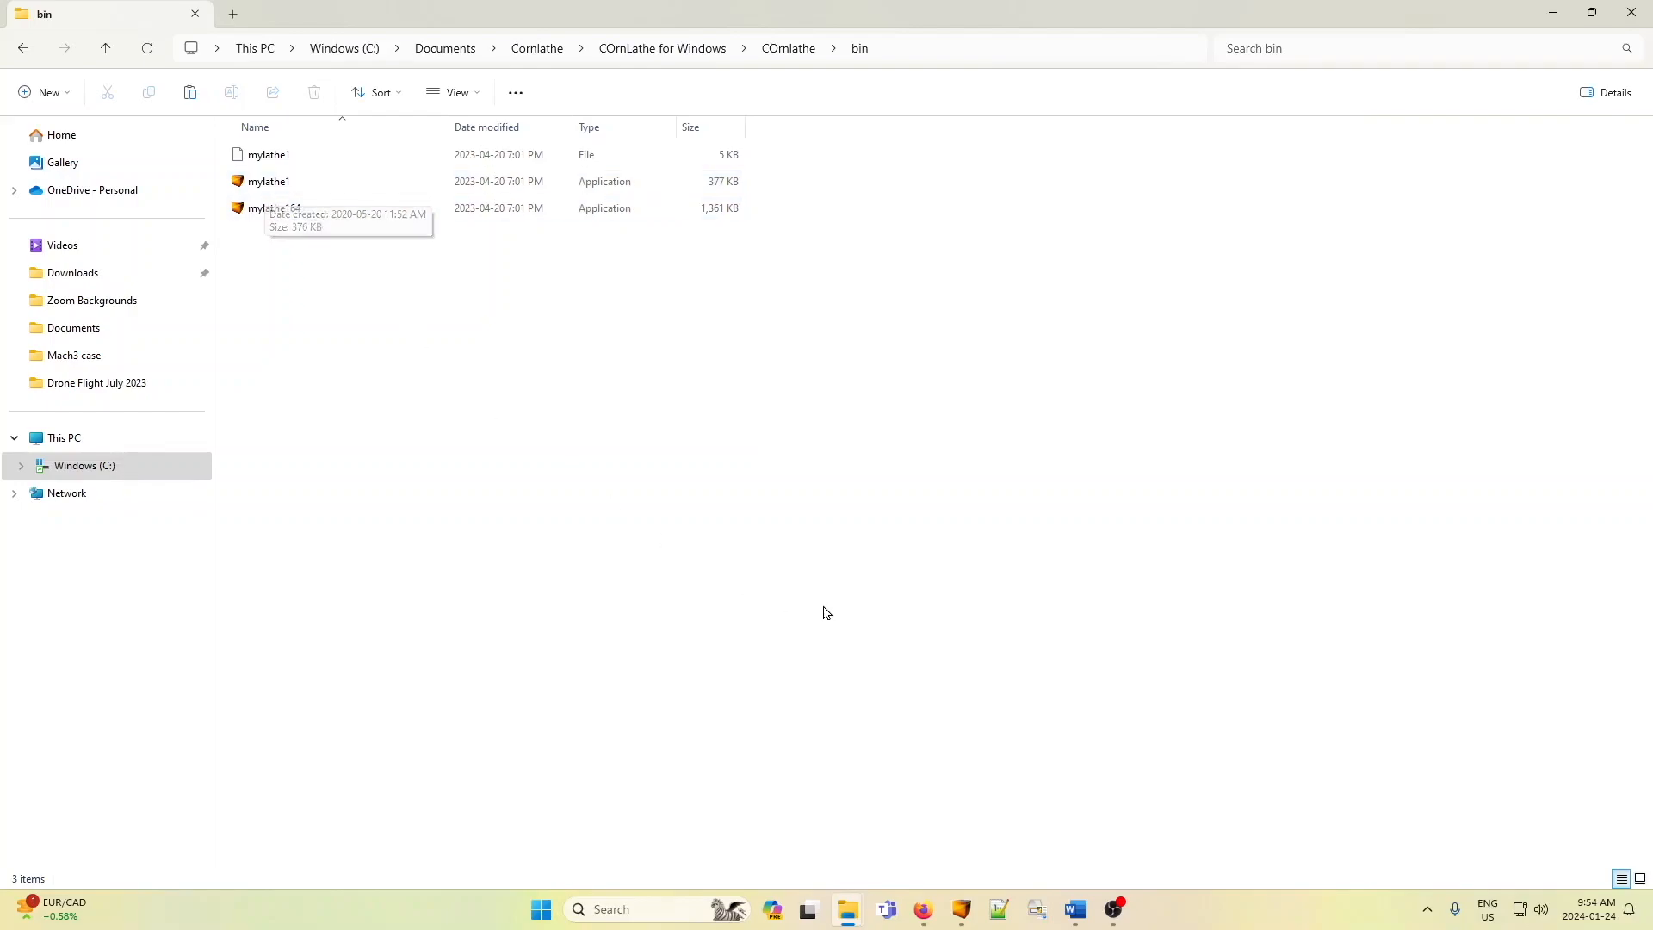
- Switch to the running COrnLathe3 program and enlarge the Favorites pane slightly in width and height
left_click(961, 911)
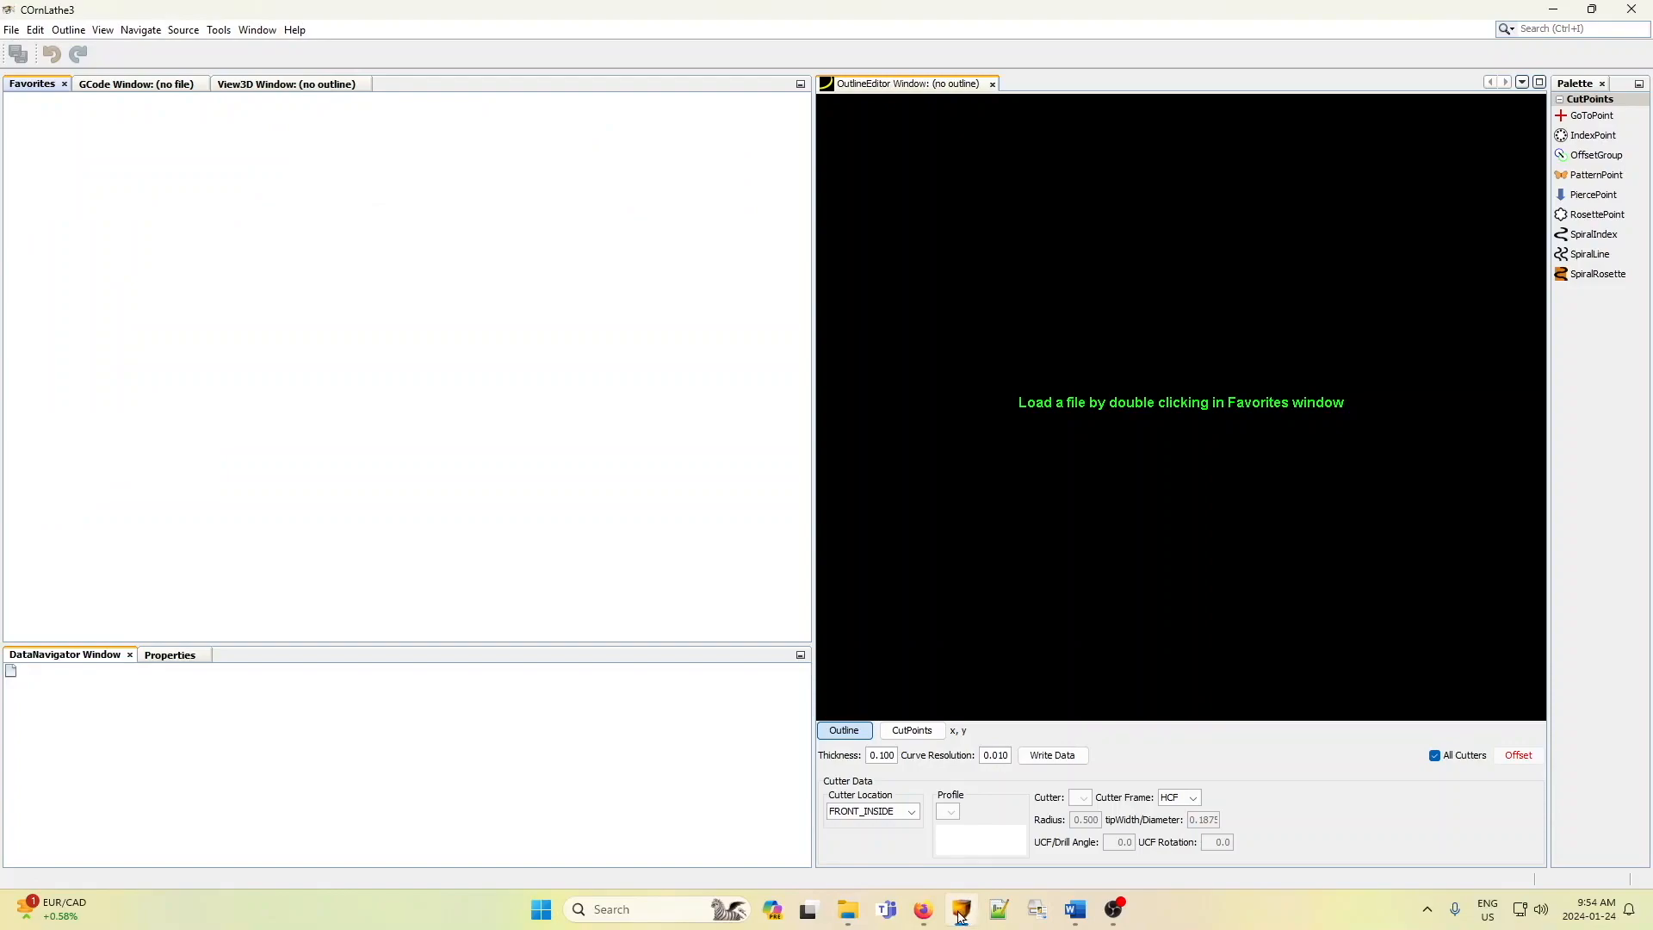
right_click(963, 916)
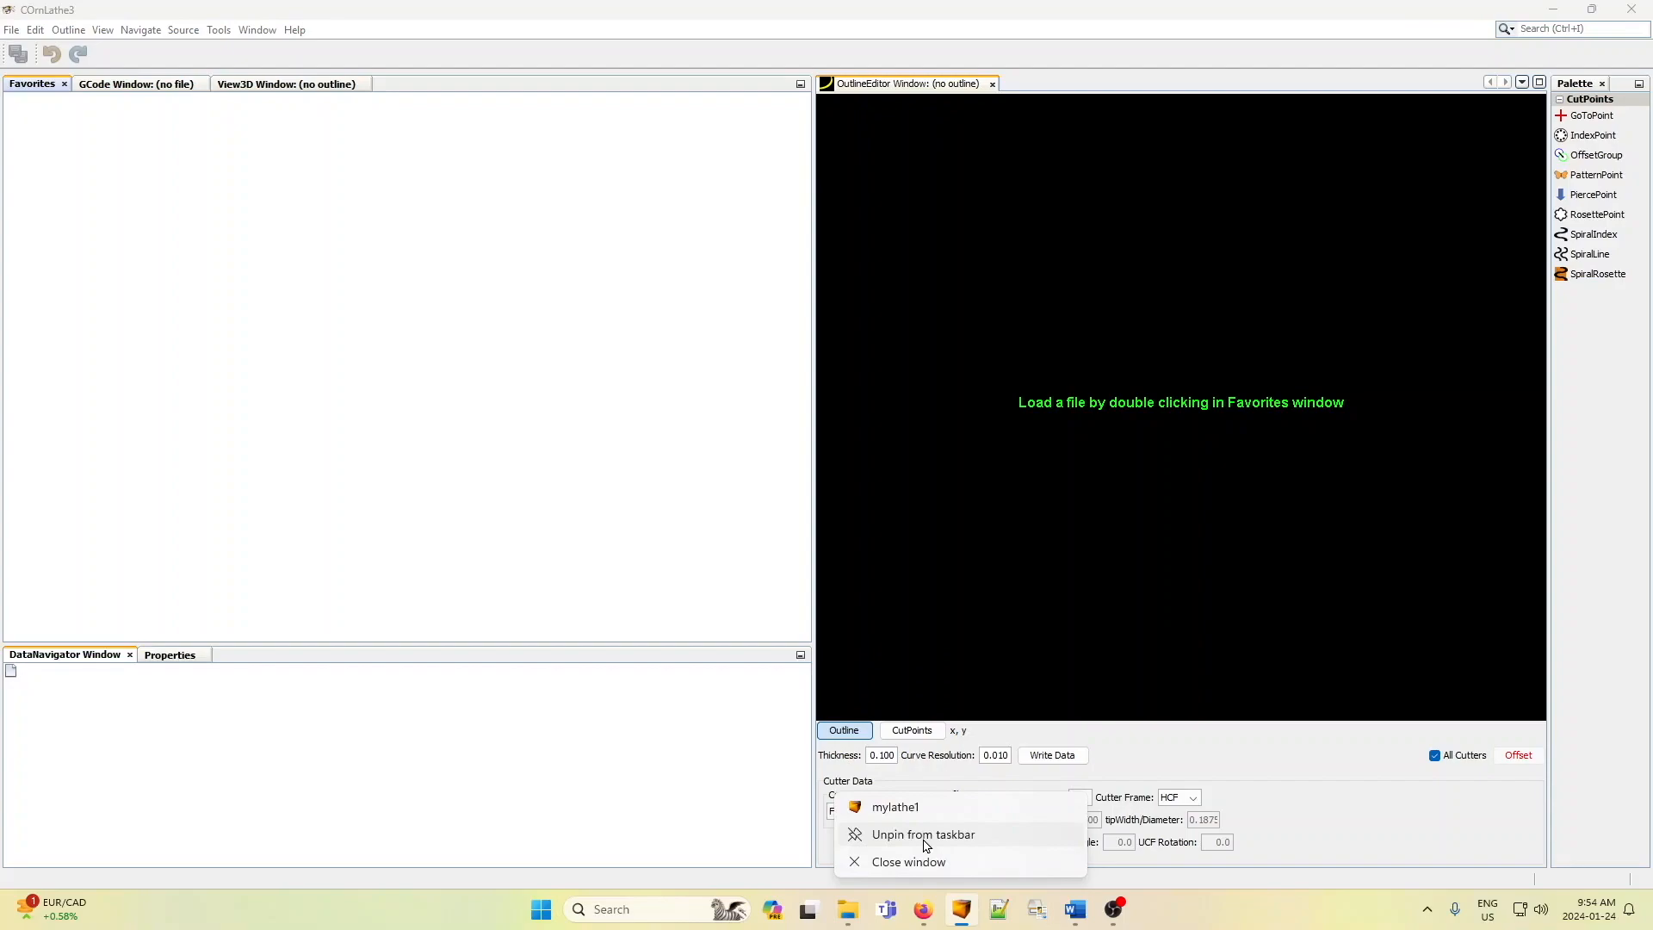
left_click(738, 793)
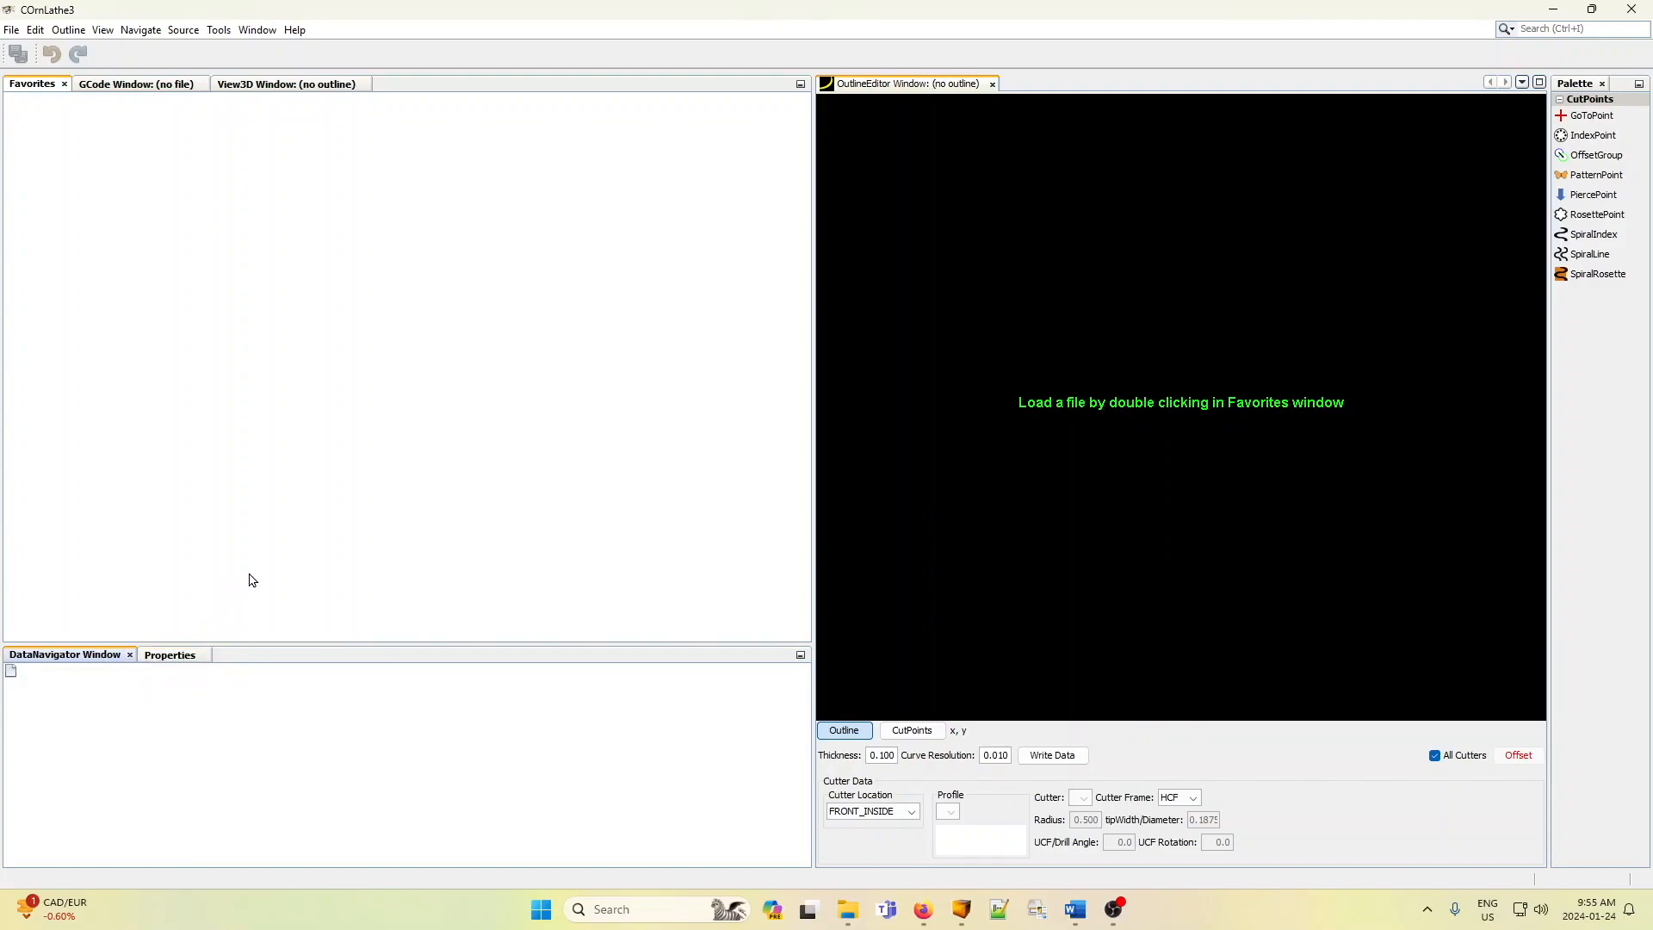
mouse_move(814, 503)
left_mouse_down()
mouse_move(614, 498)
mouse_move(855, 497)
mouse_move(698, 499)
mouse_move(832, 499)
left_mouse_up()
mouse_move(541, 646)
left_mouse_down()
mouse_move(546, 557)
mouse_move(552, 661)
mouse_move(538, 667)
left_mouse_up()
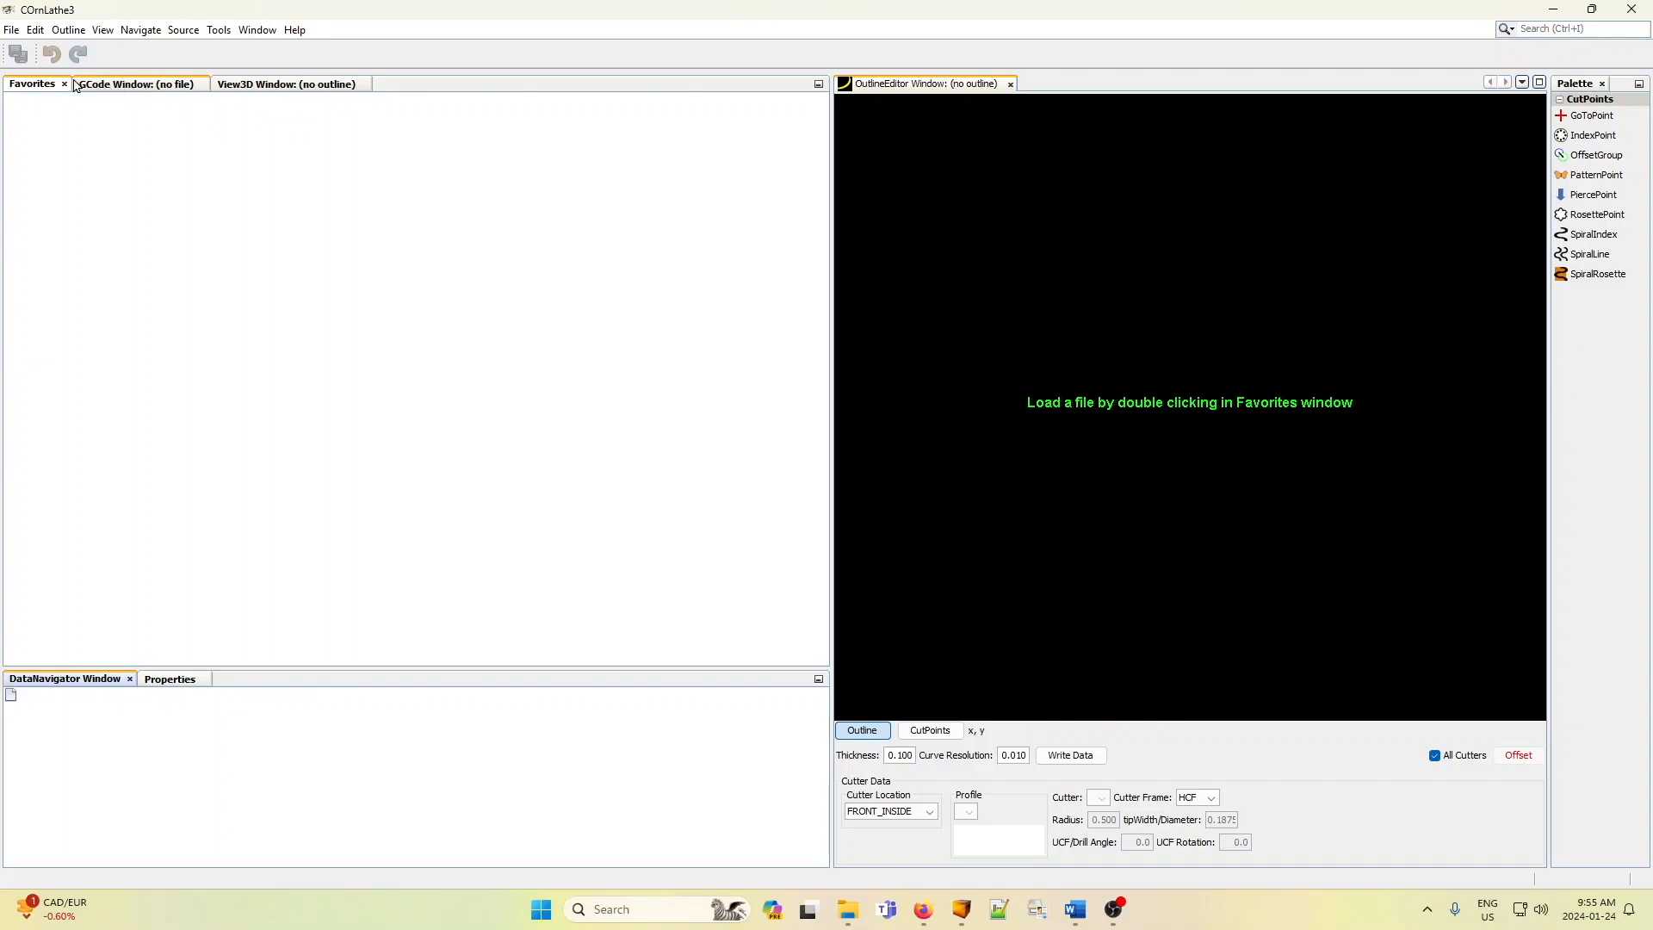
- View the list of windows that can be opened and the Cutter Frame choices without selecting anything
left_click(258, 31)
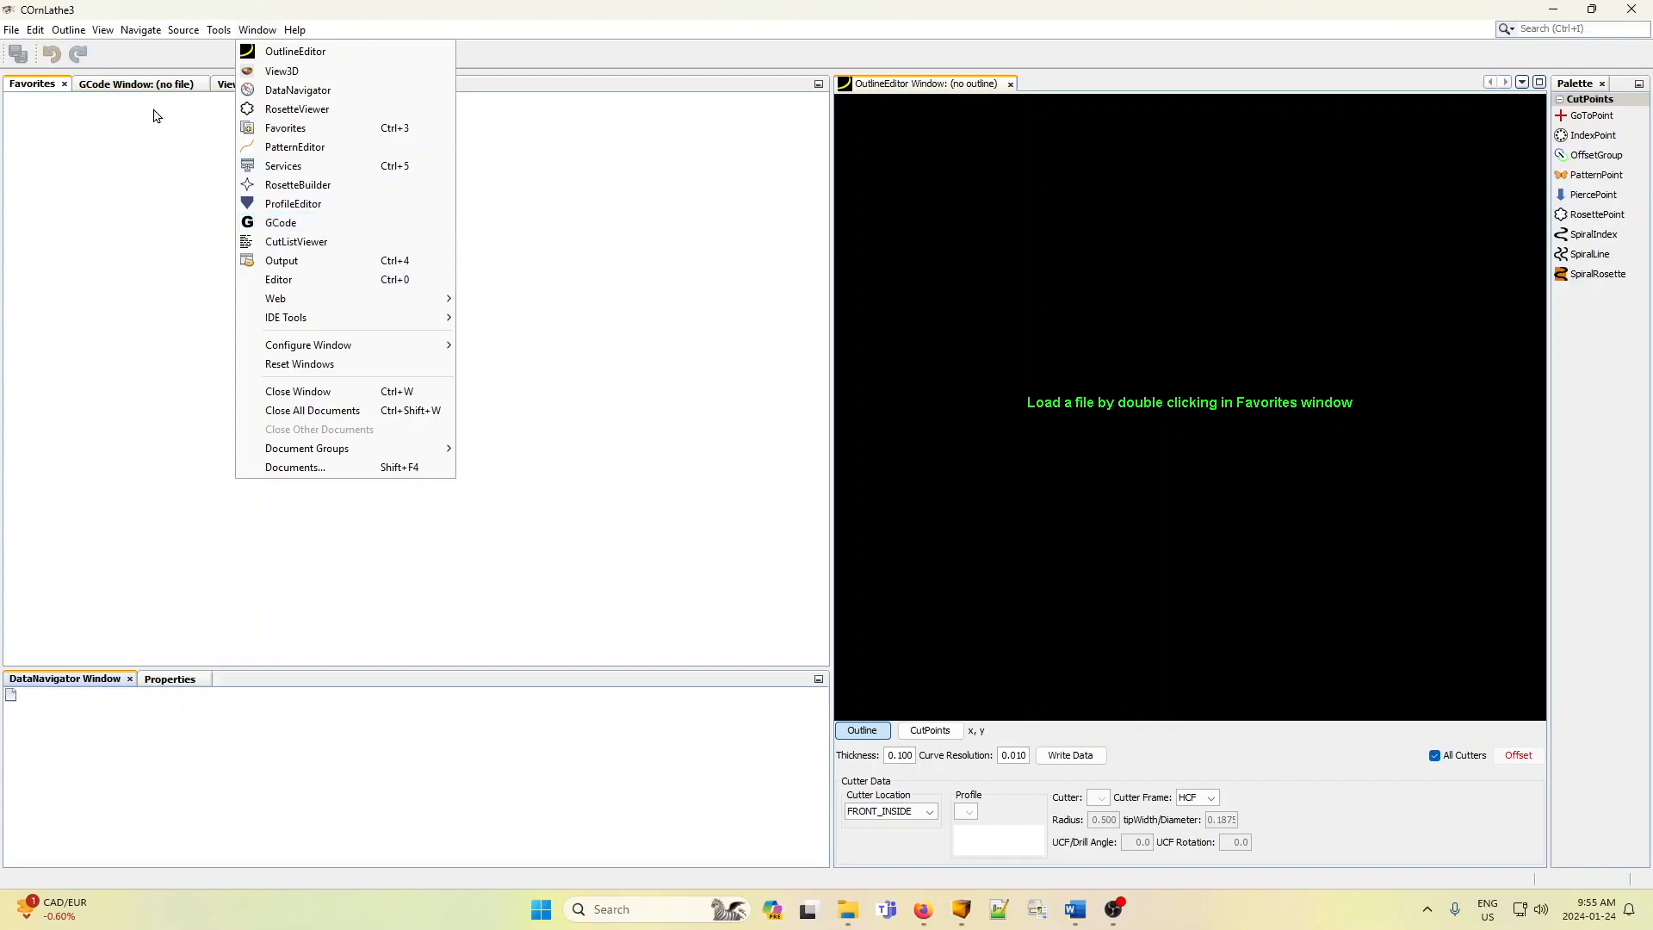
left_click(174, 256)
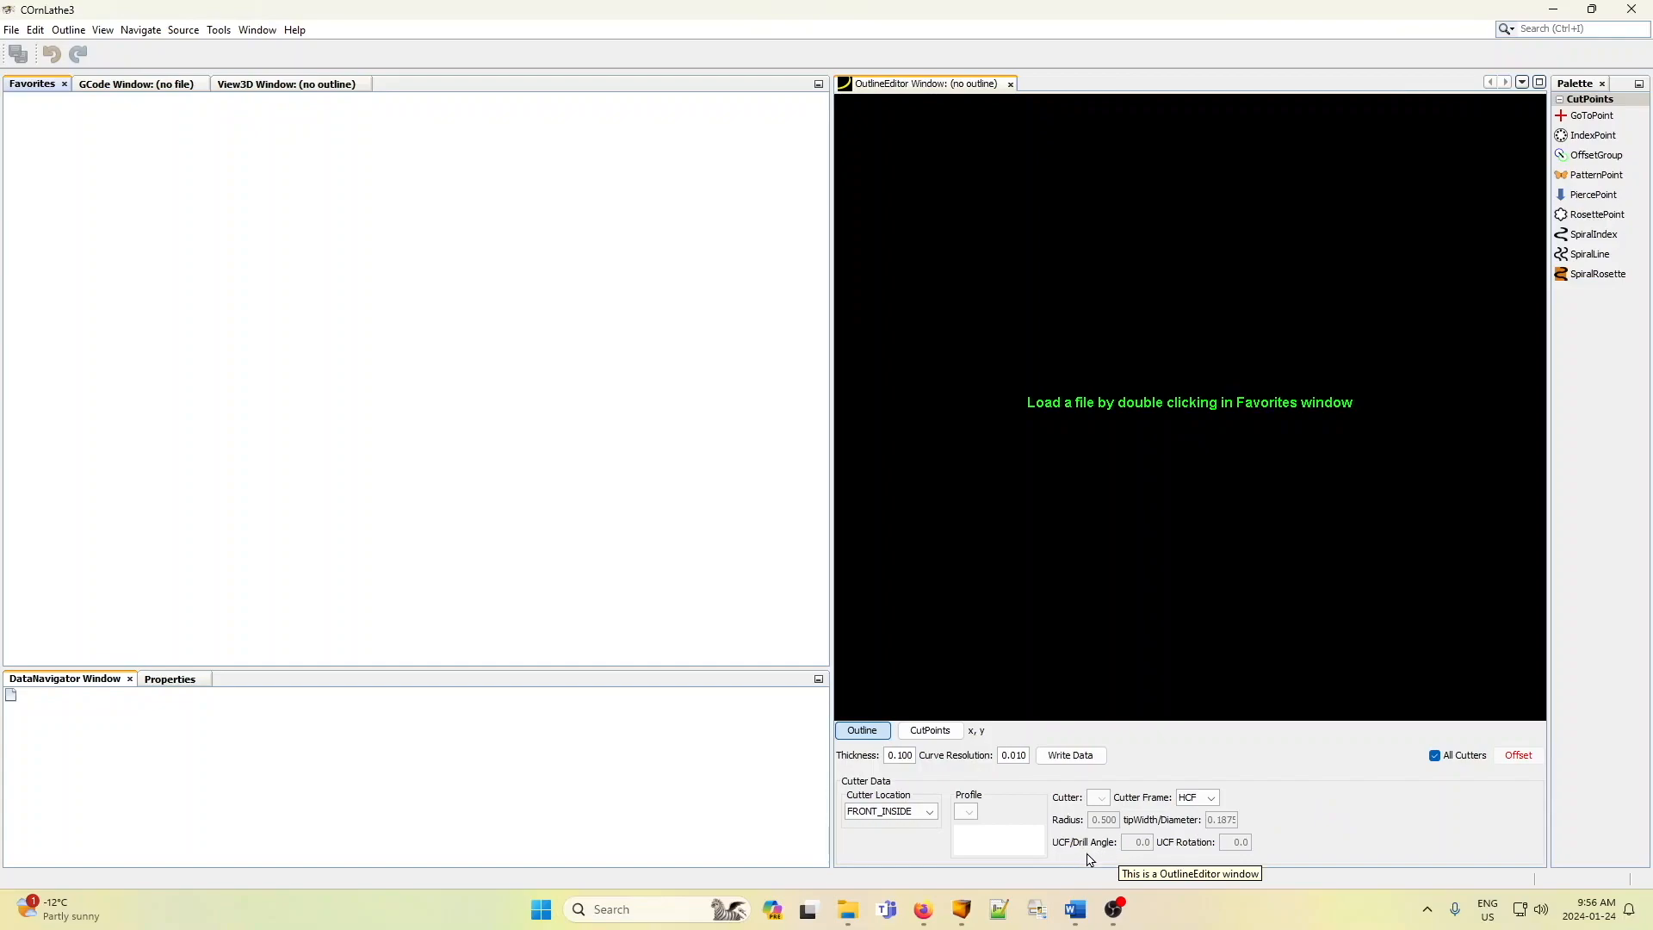
left_click(1212, 800)
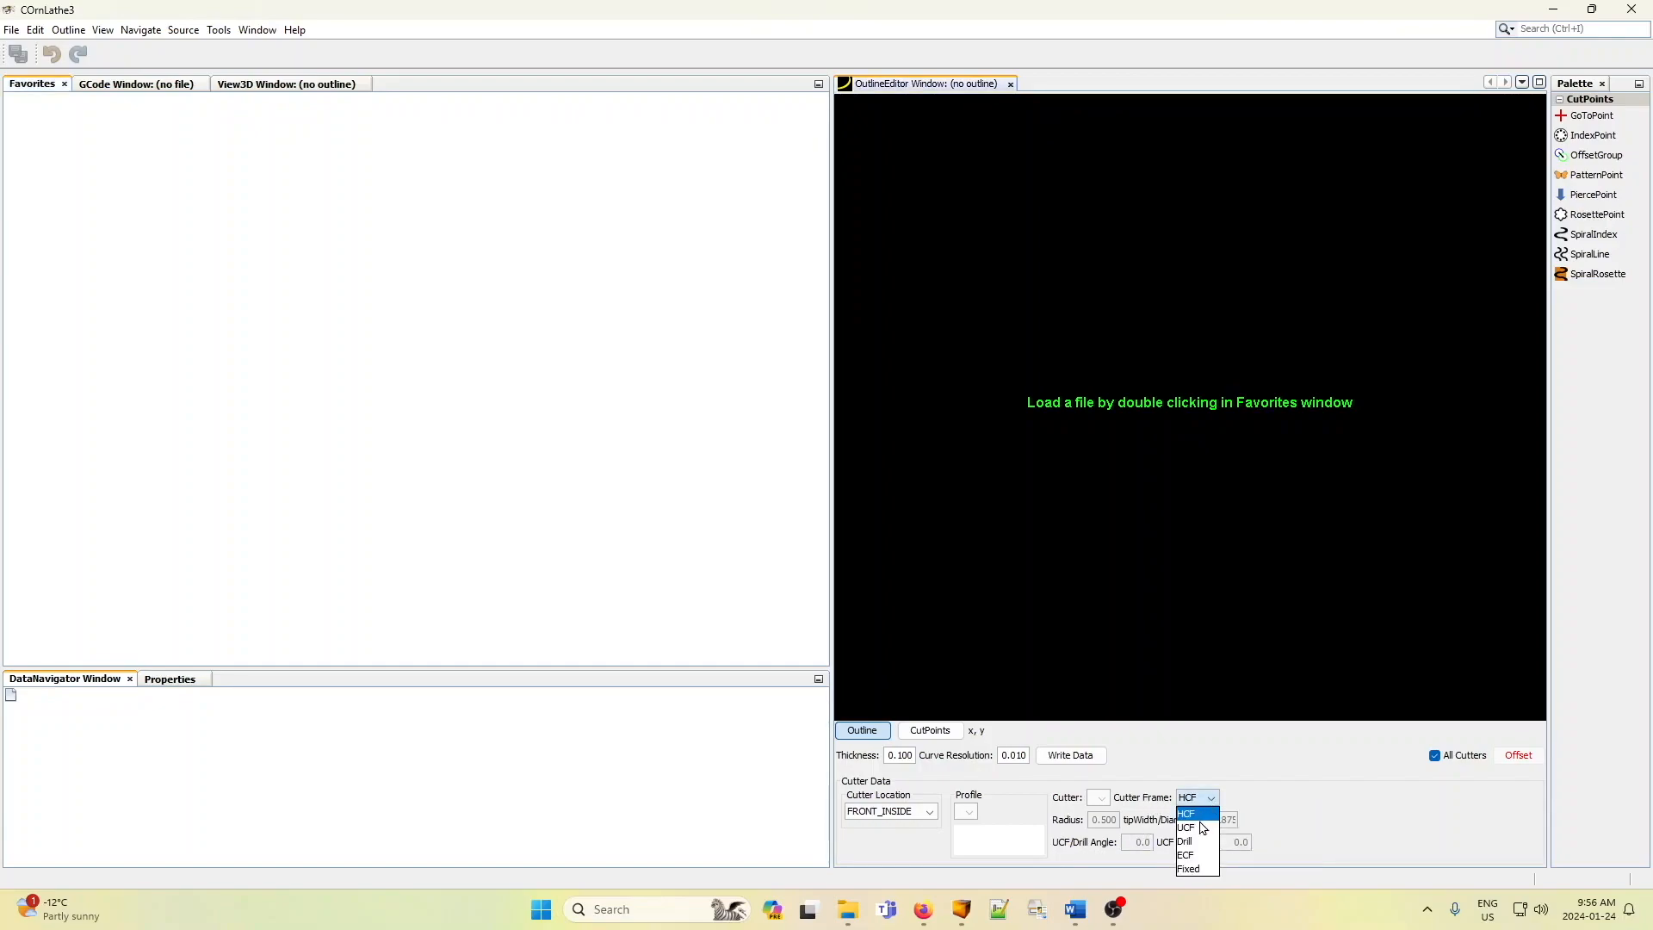
left_click(1303, 805)
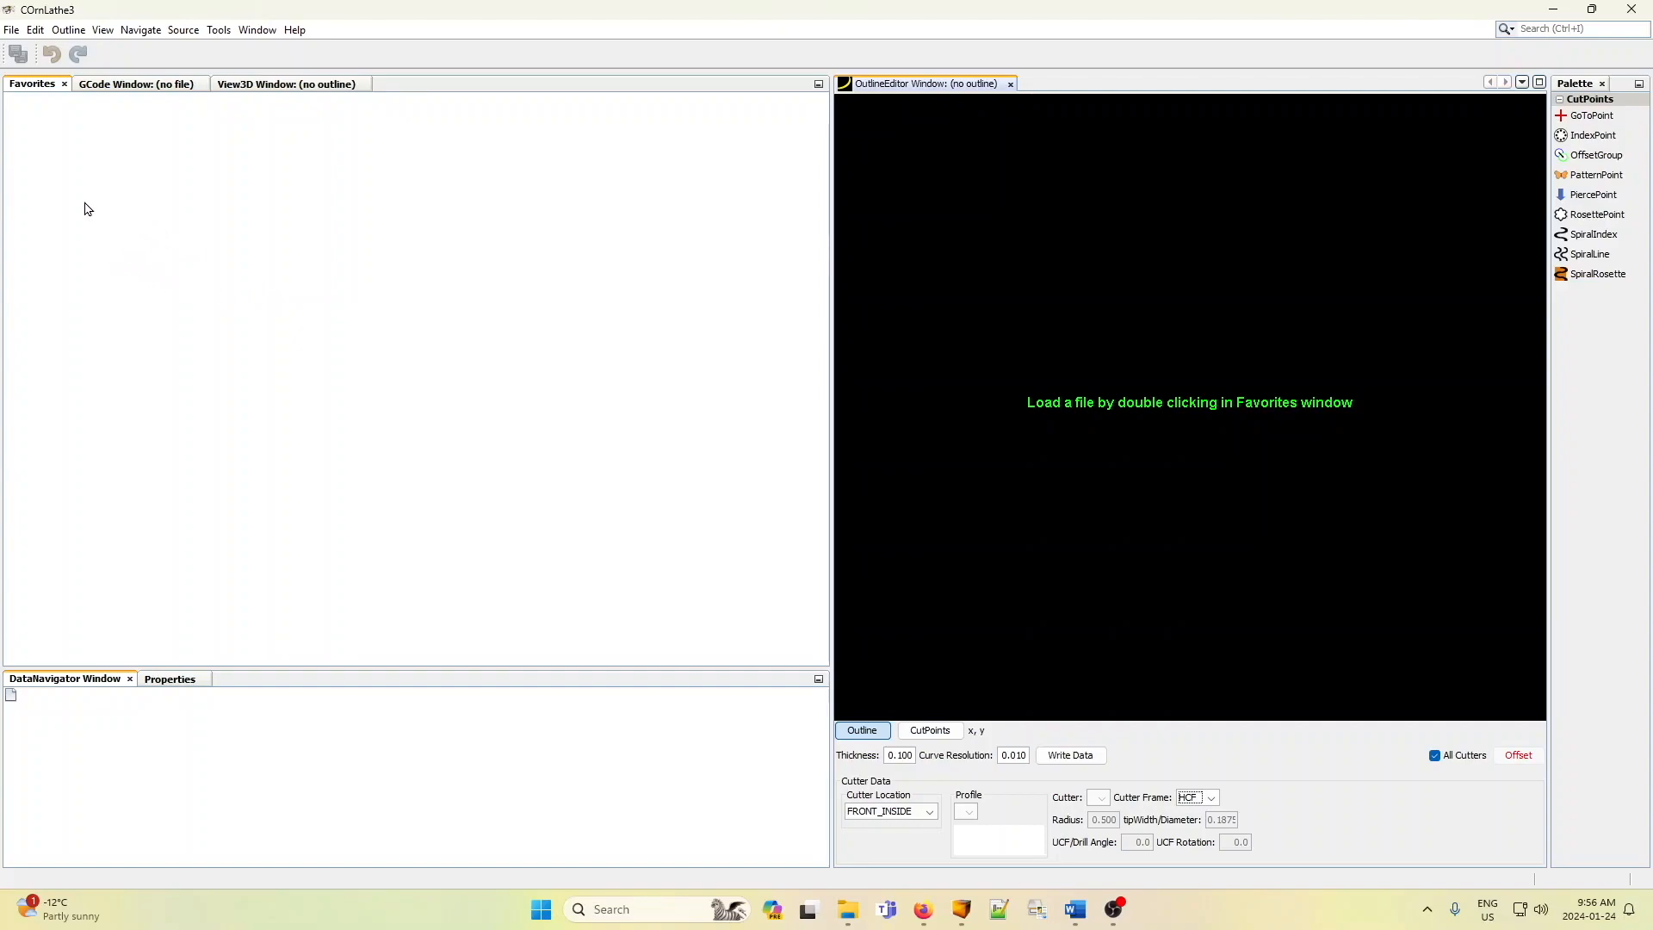
- Add the C:\Documents\Cornlathe\examples folder to the favorites
right_click(164, 200)
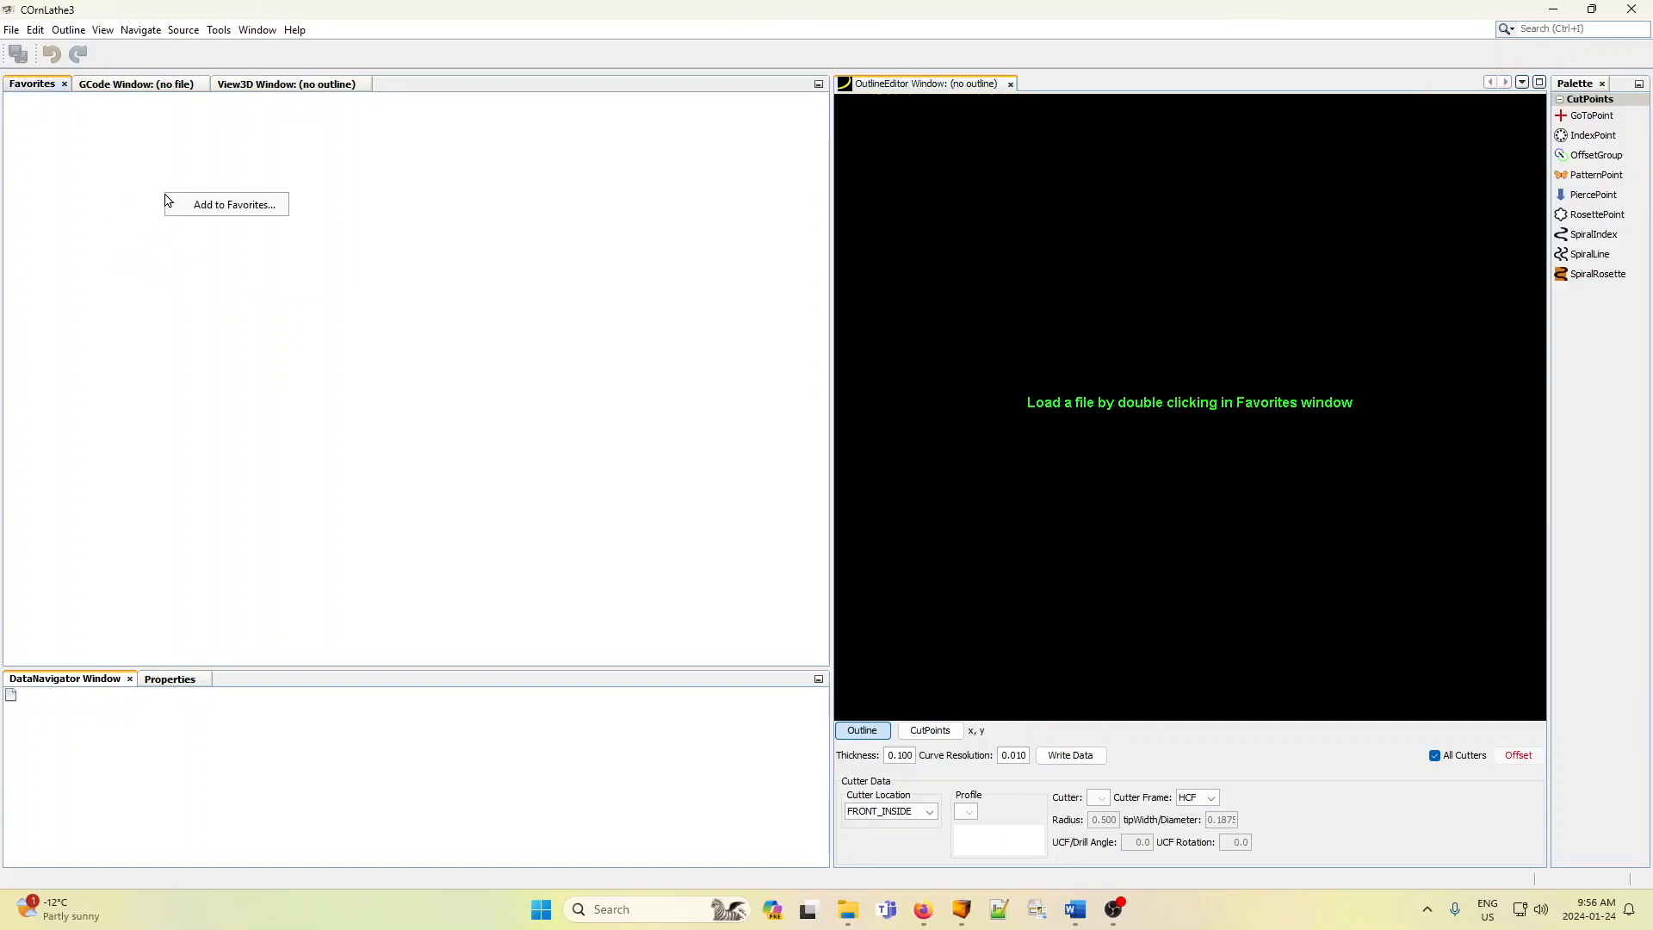
left_click(221, 207)
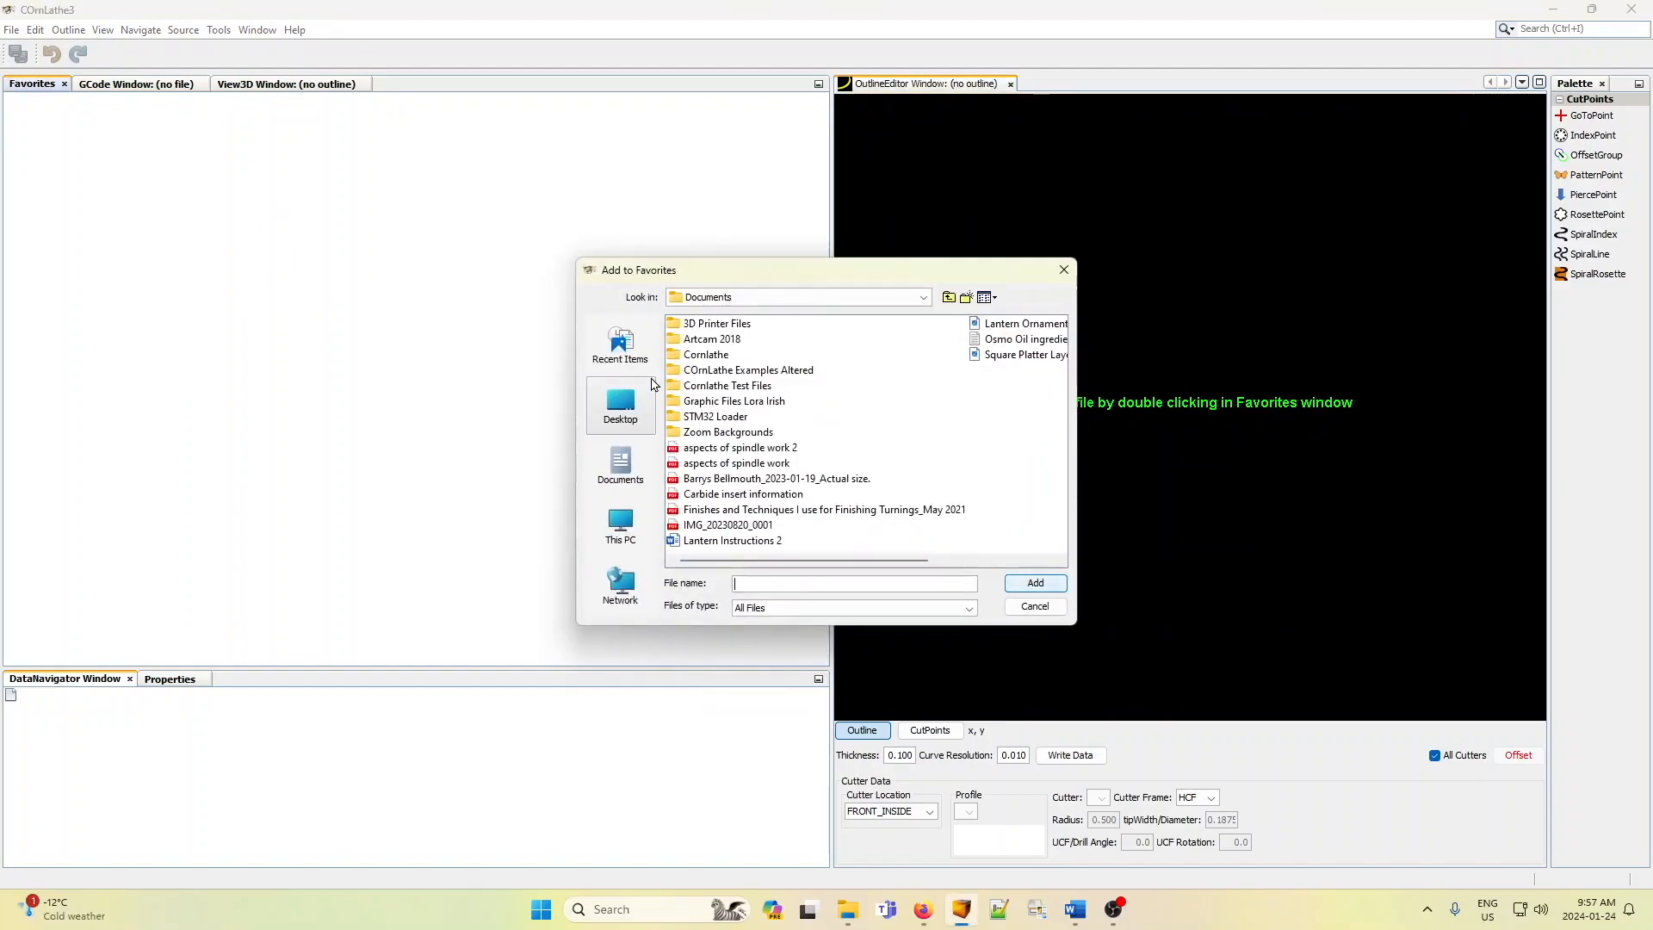
double_click(706, 355)
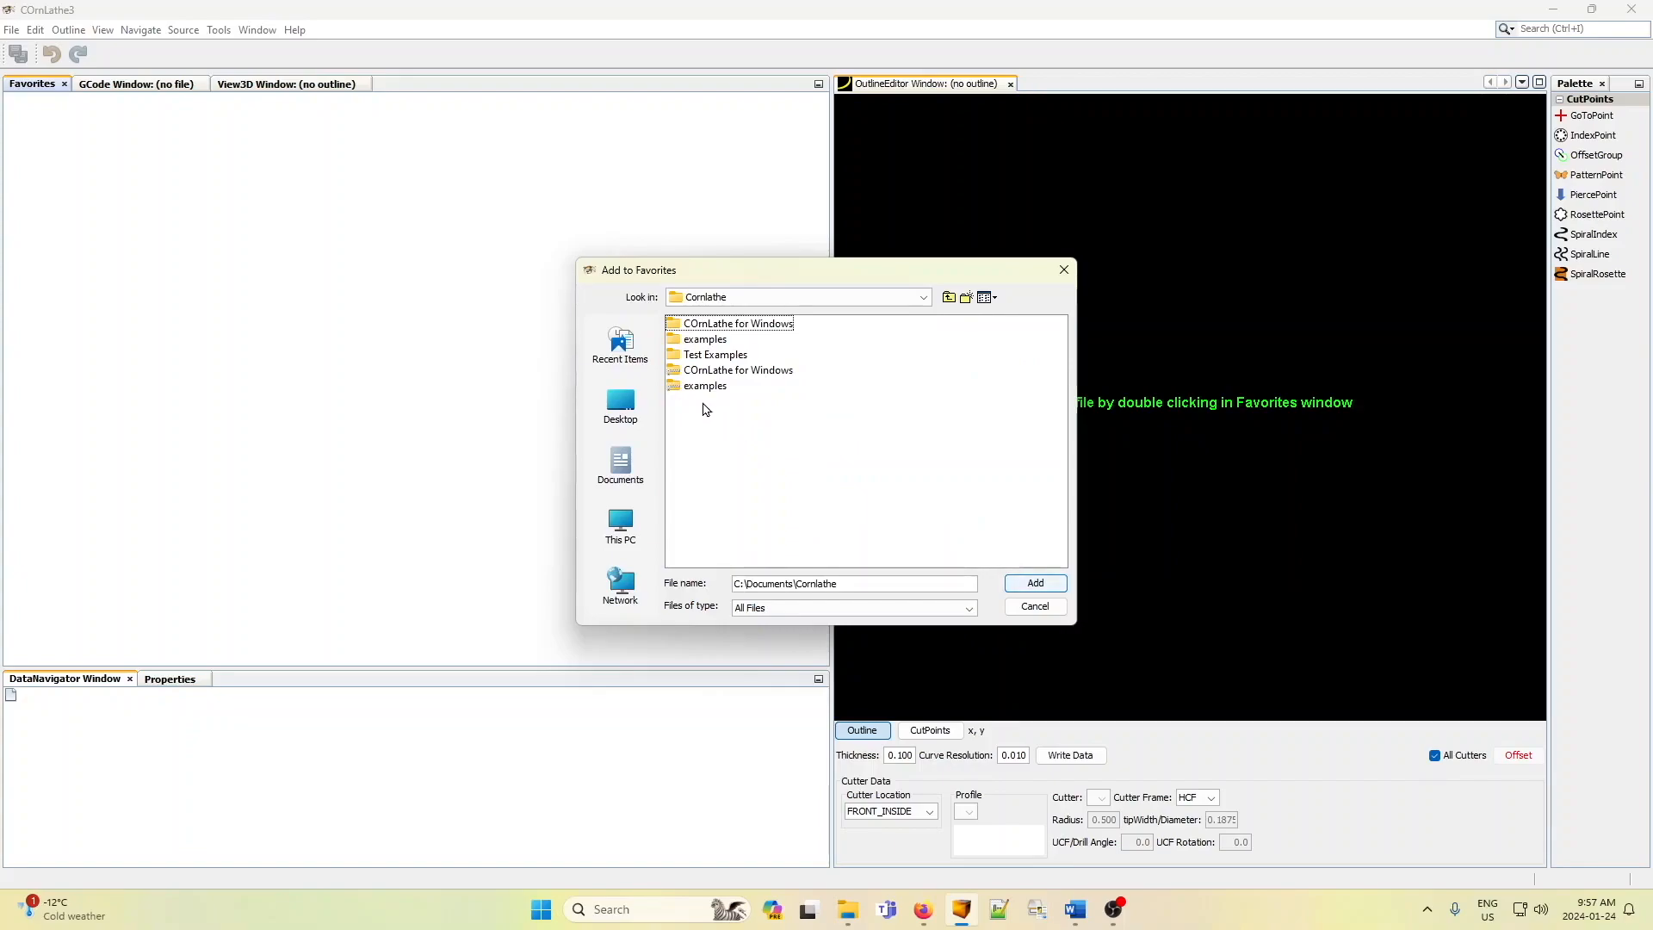
double_click(706, 339)
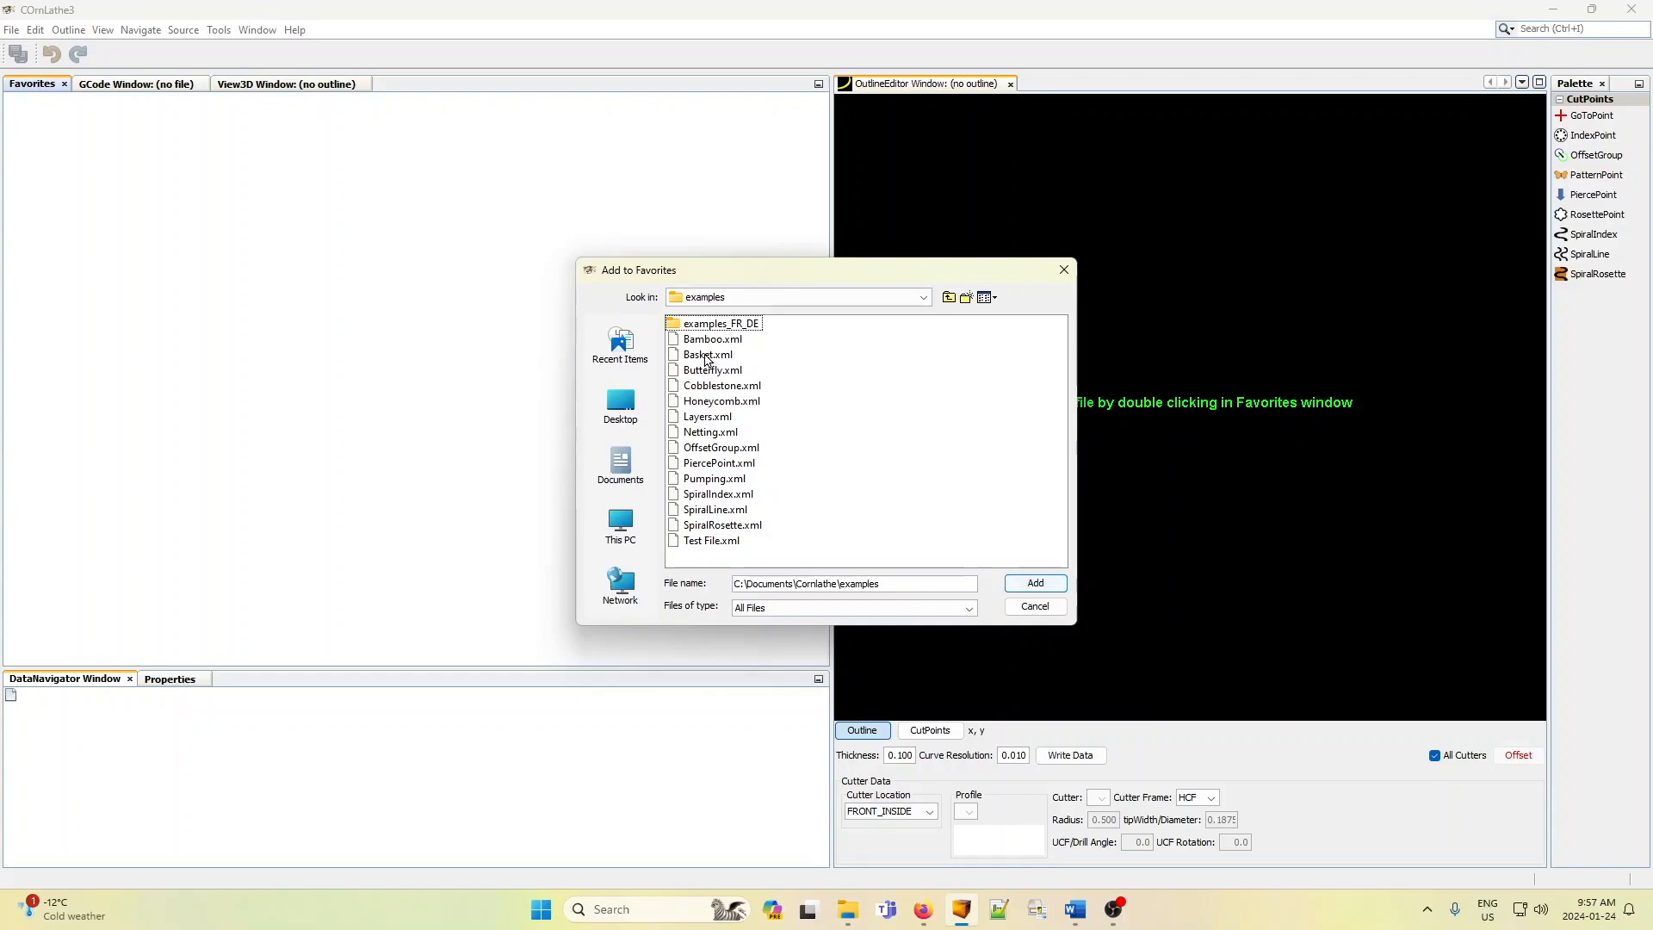
left_click(1036, 585)
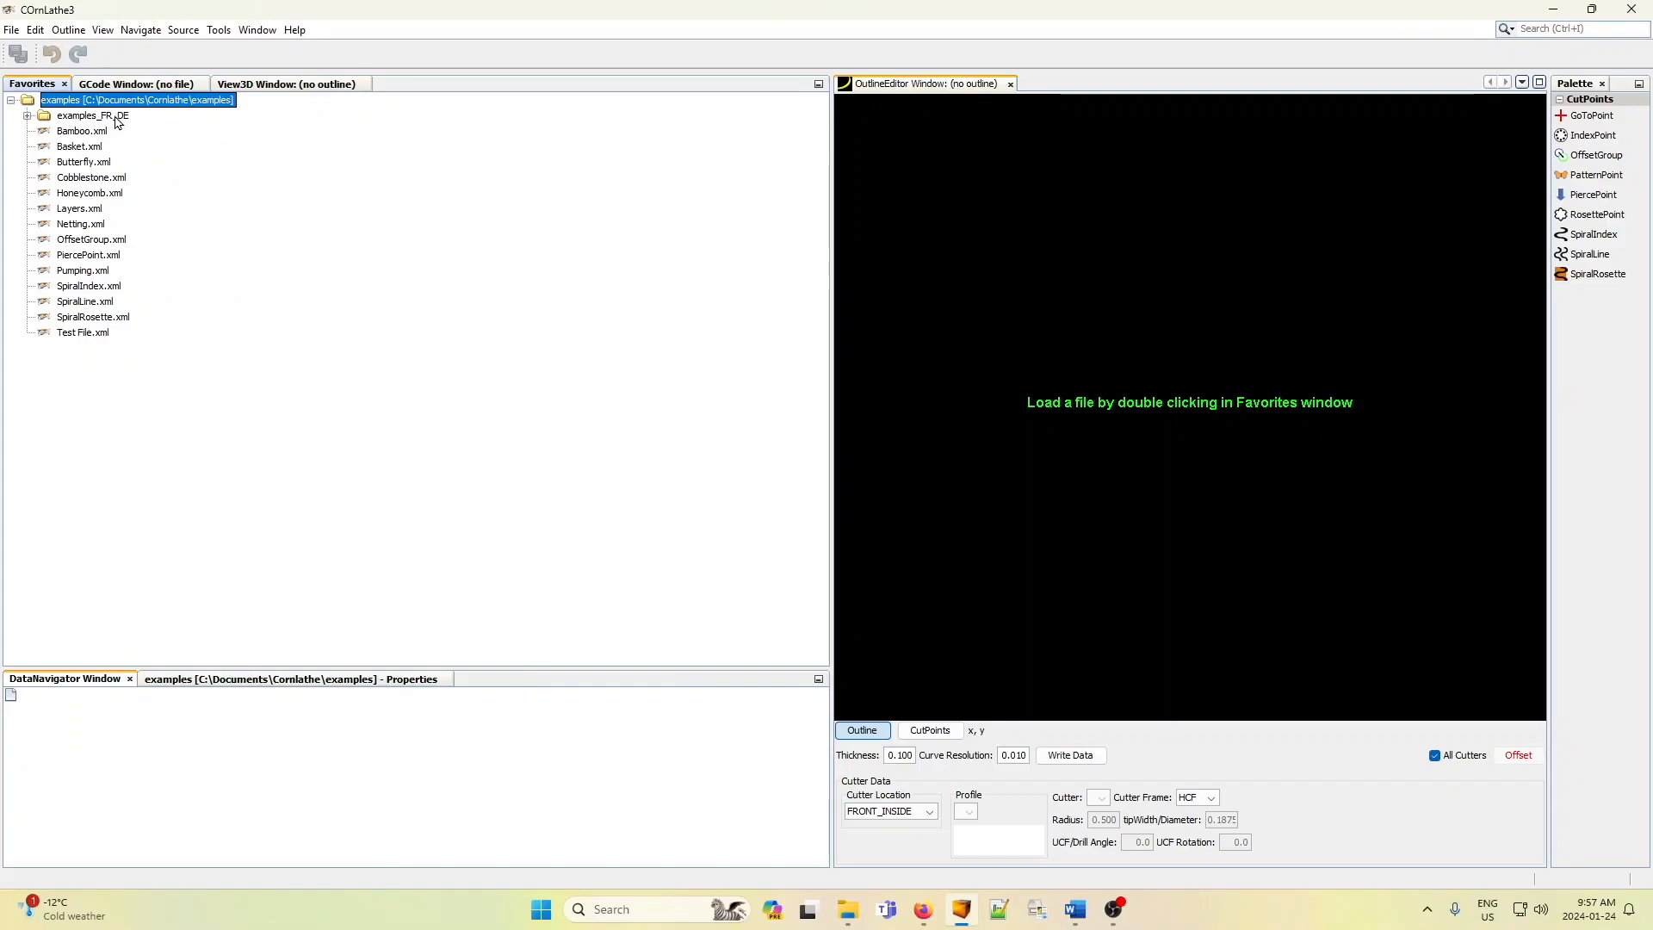
- View the files inside the examples_FR_DE folder of the favorites and collapse the folder again
left_click(88, 119)
double_click(88, 118)
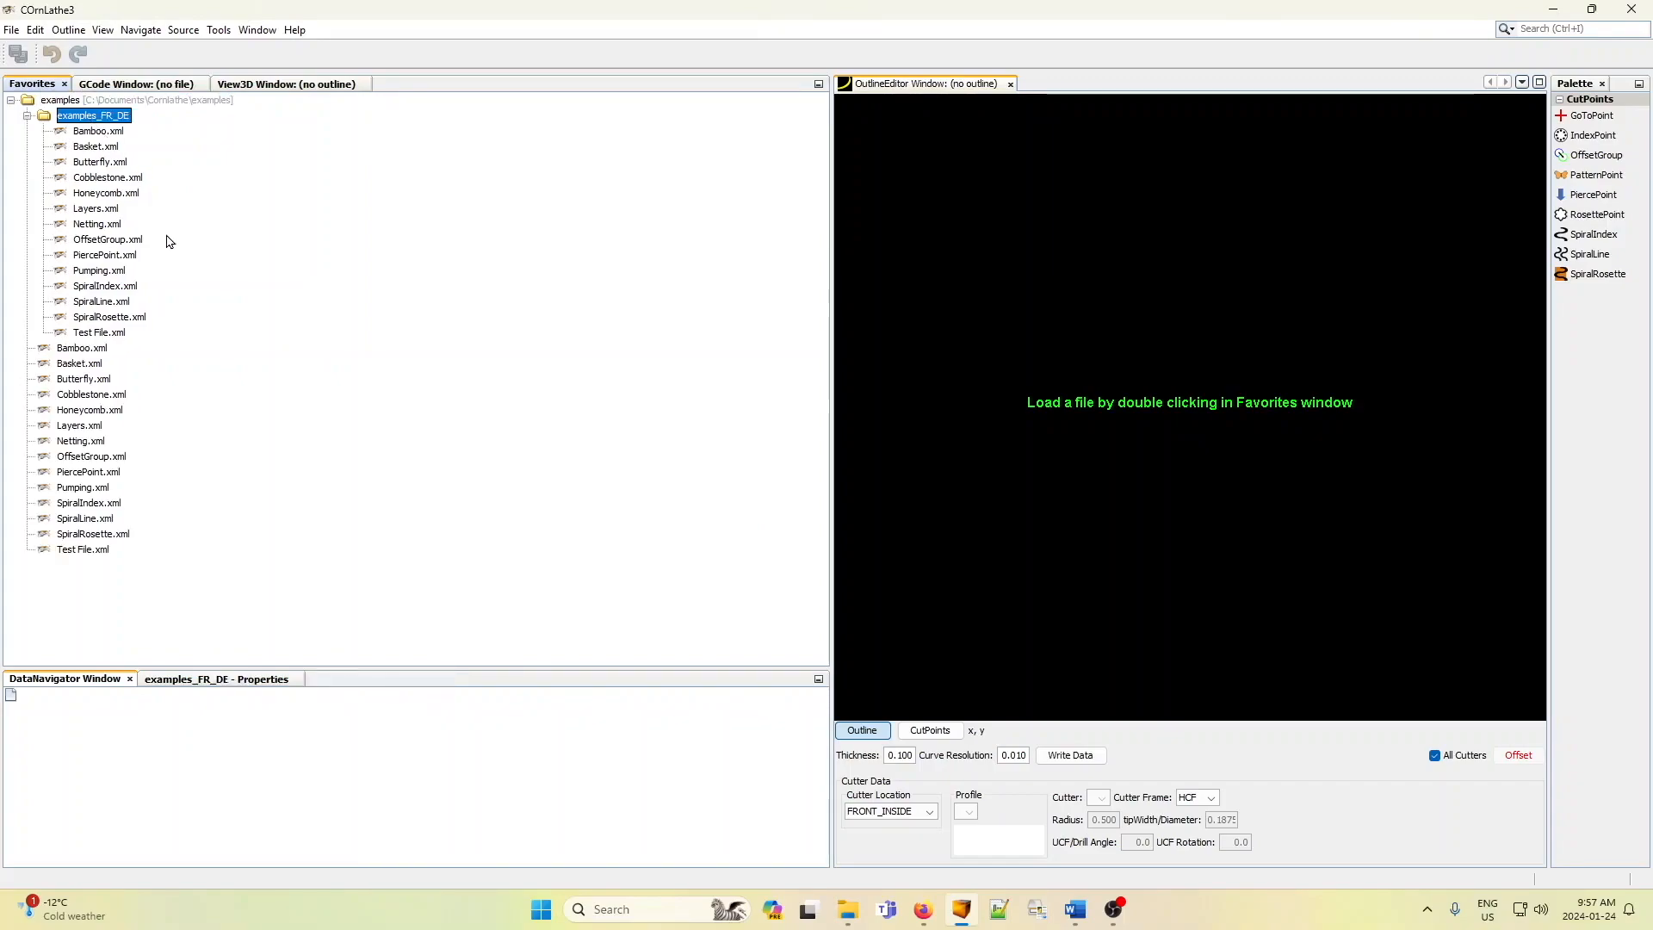
left_click(27, 116)
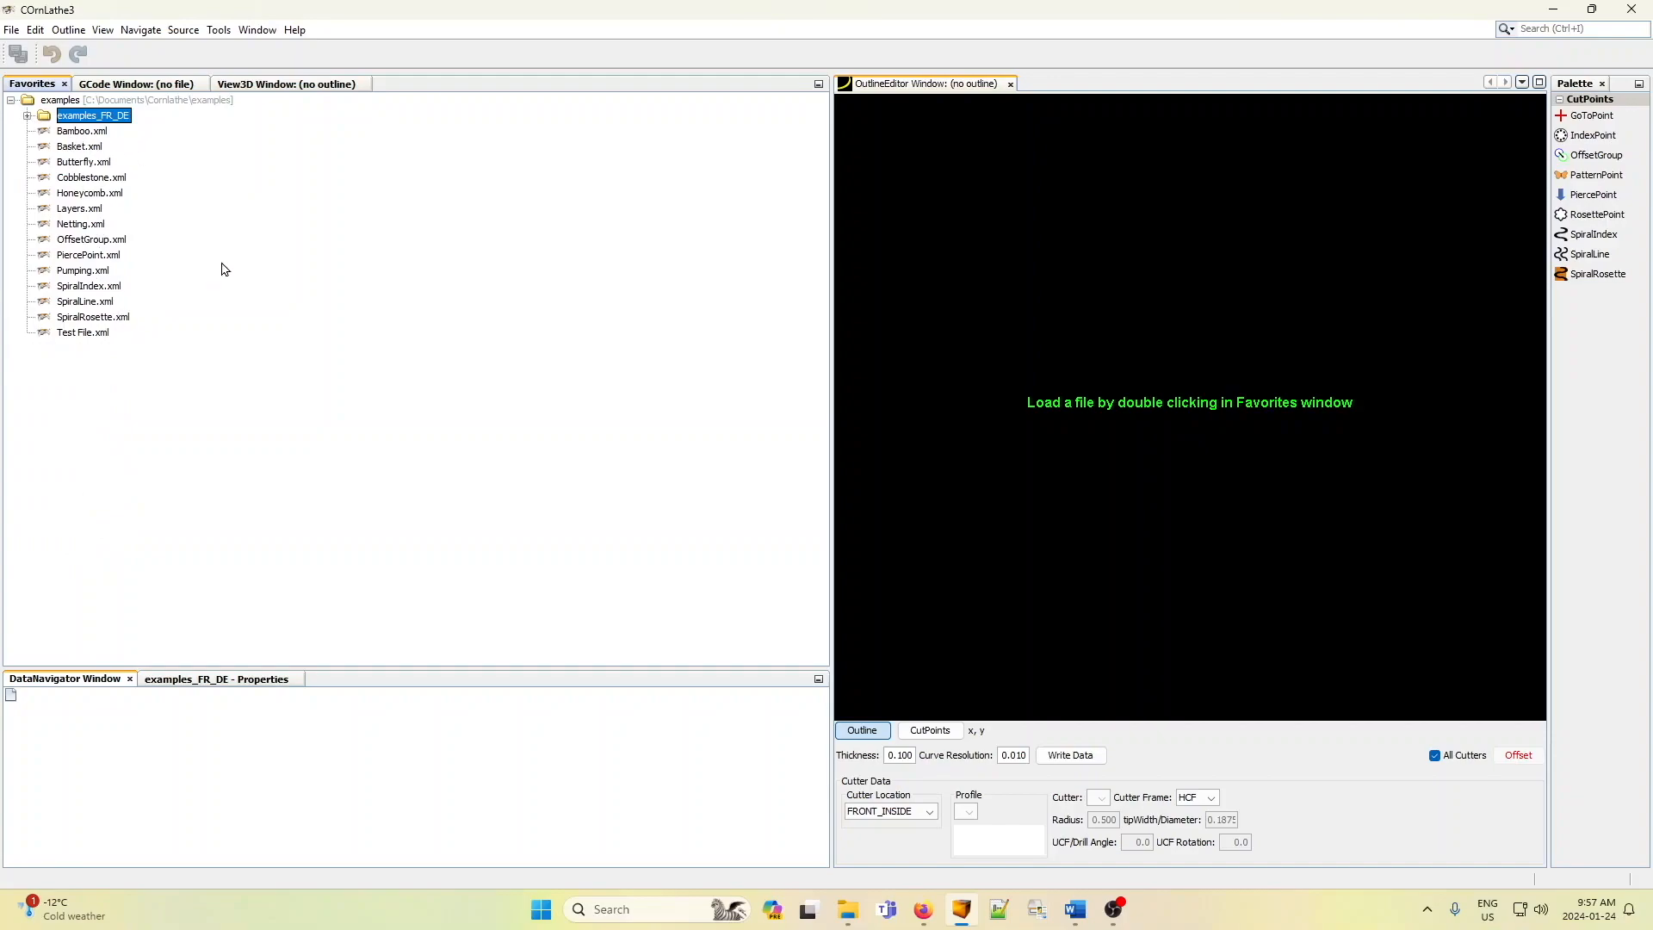
- Load the Netting.xml example from the favorites and show its model in the View3D window
double_click(80, 225)
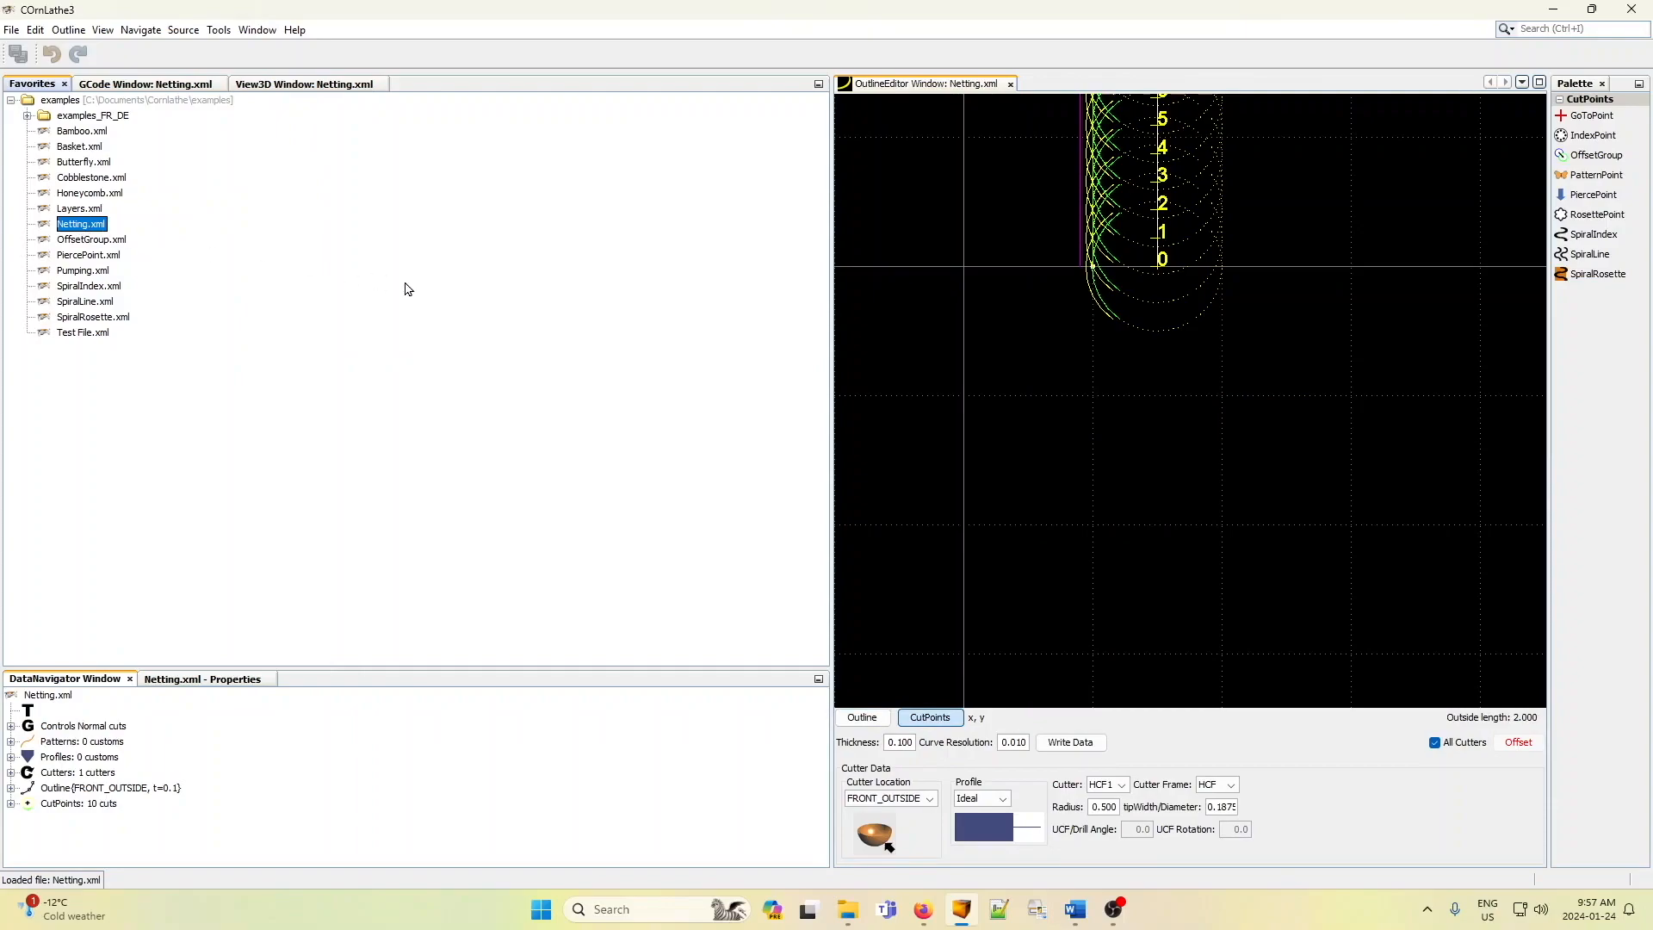
left_click_drag(1087, 342, 1097, 581)
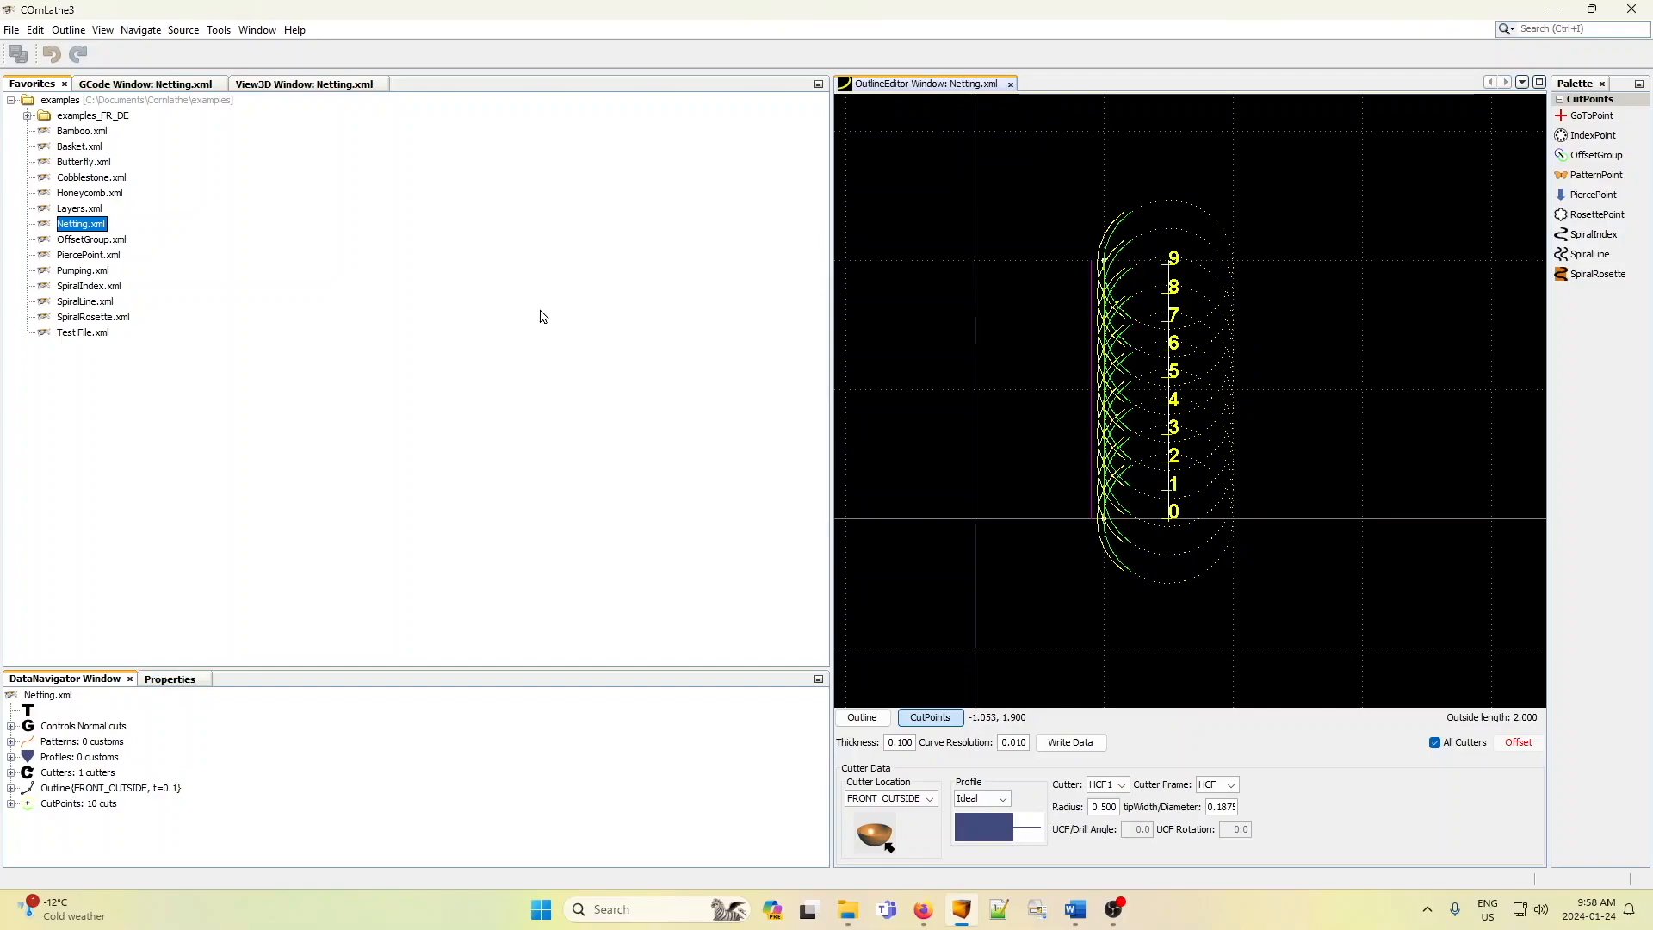
left_click(267, 87)
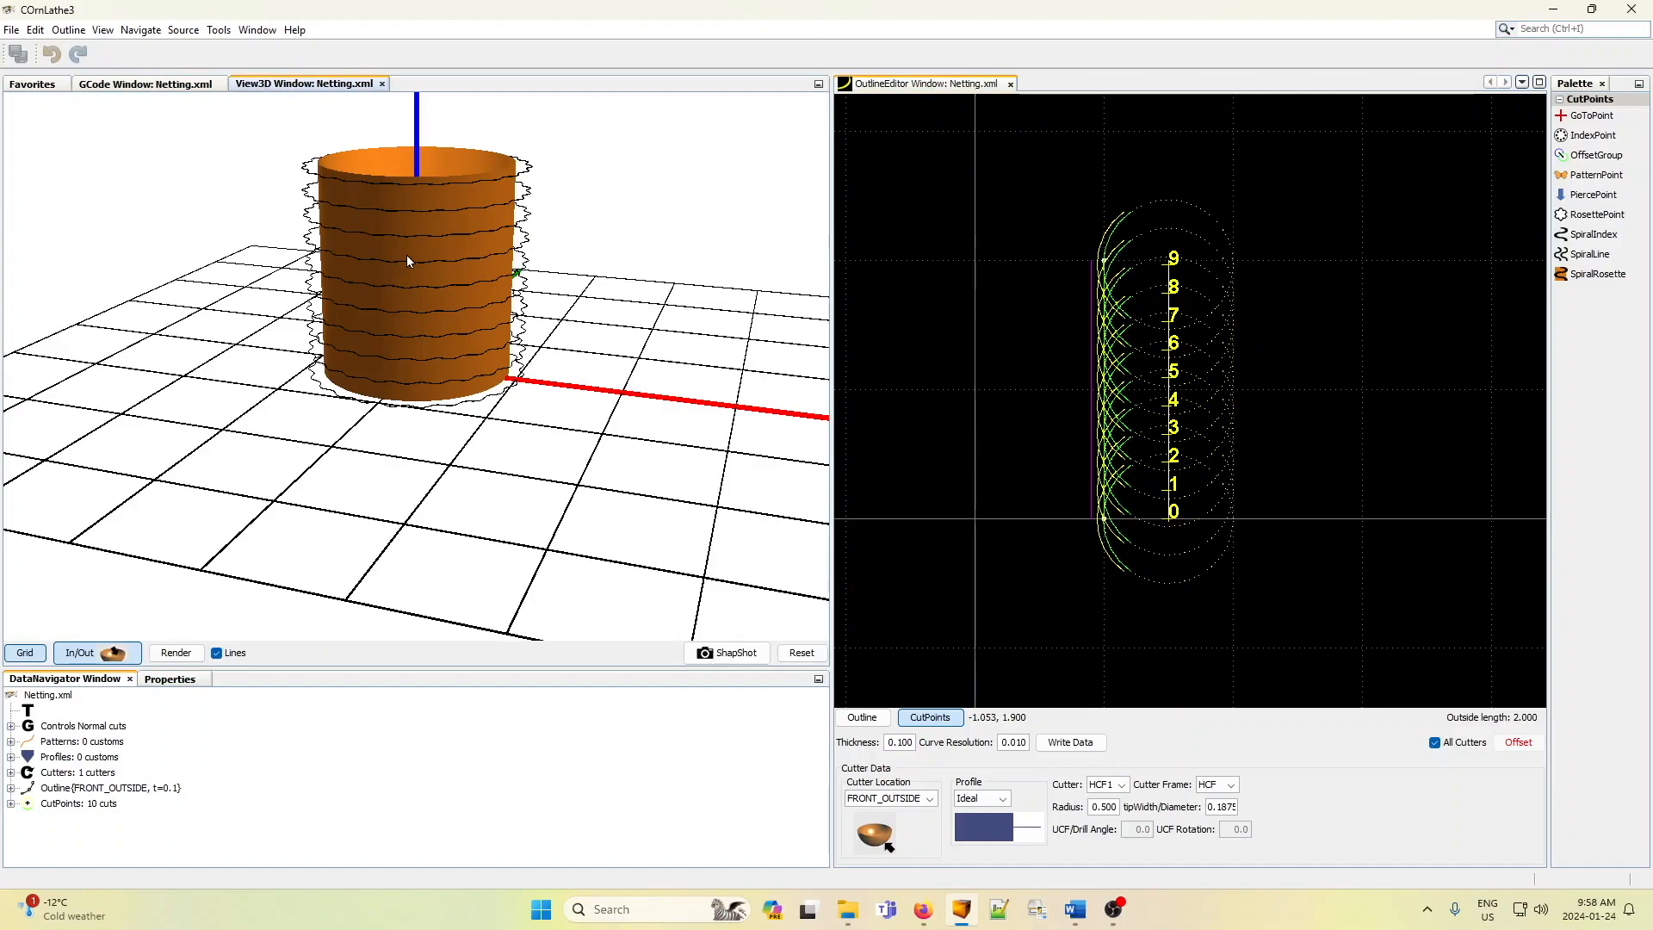
scroll(412, 256, "up", 3)
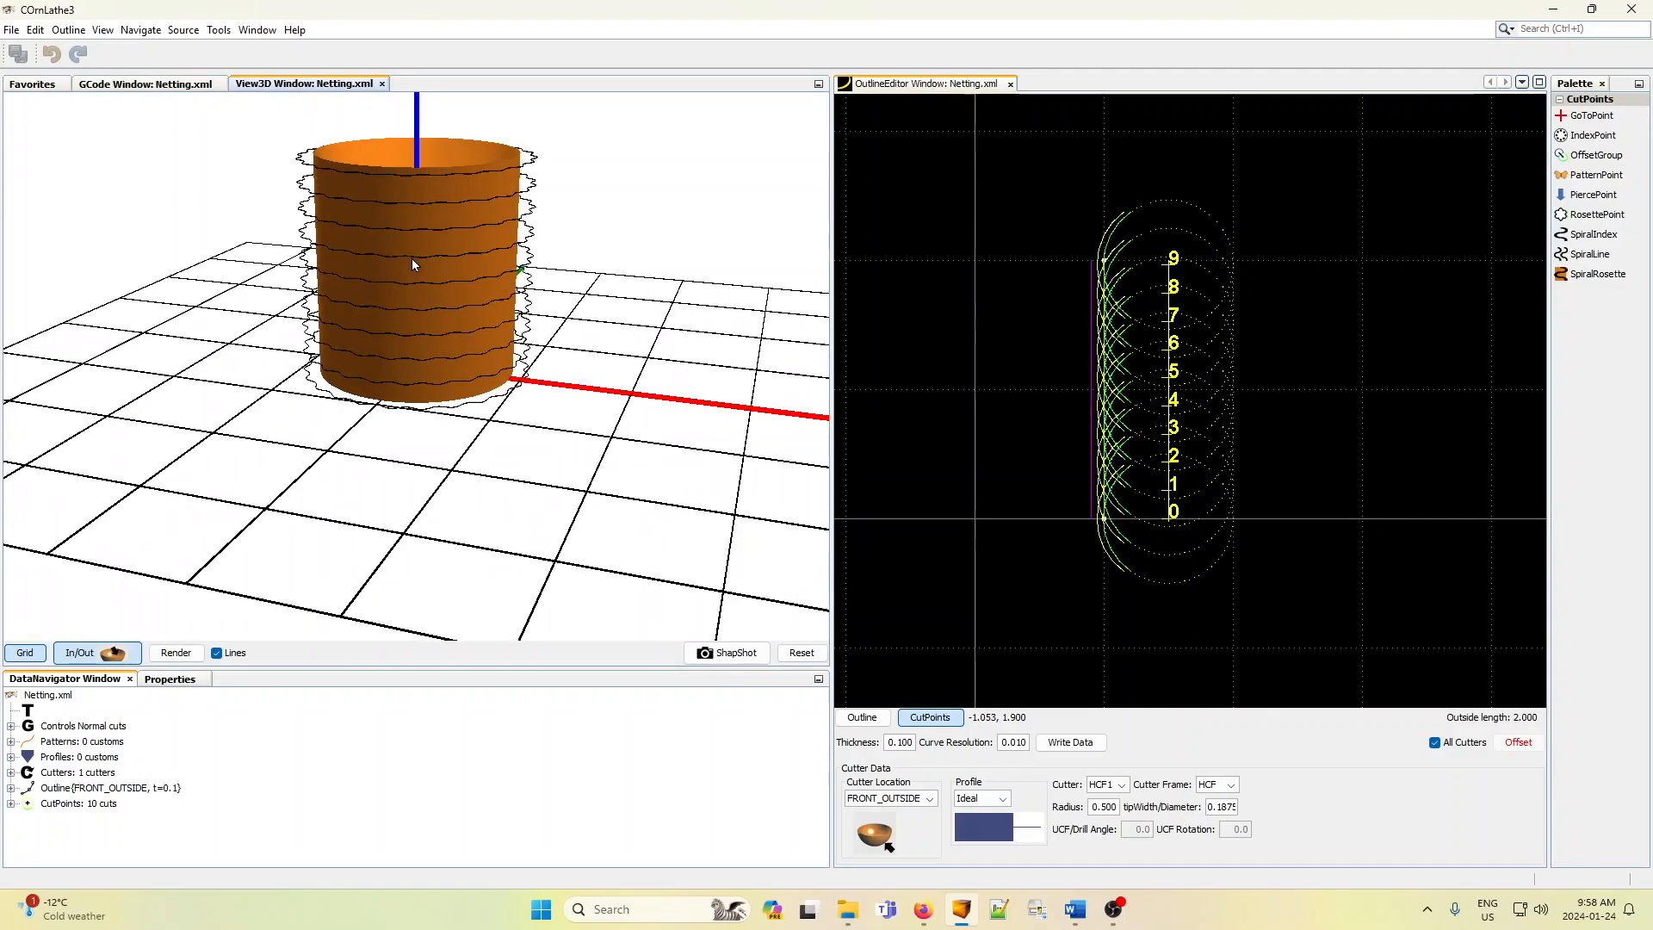
left_click_drag(410, 258, 397, 304)
scroll(397, 304, "down", 1)
scroll(399, 310, "up", 1)
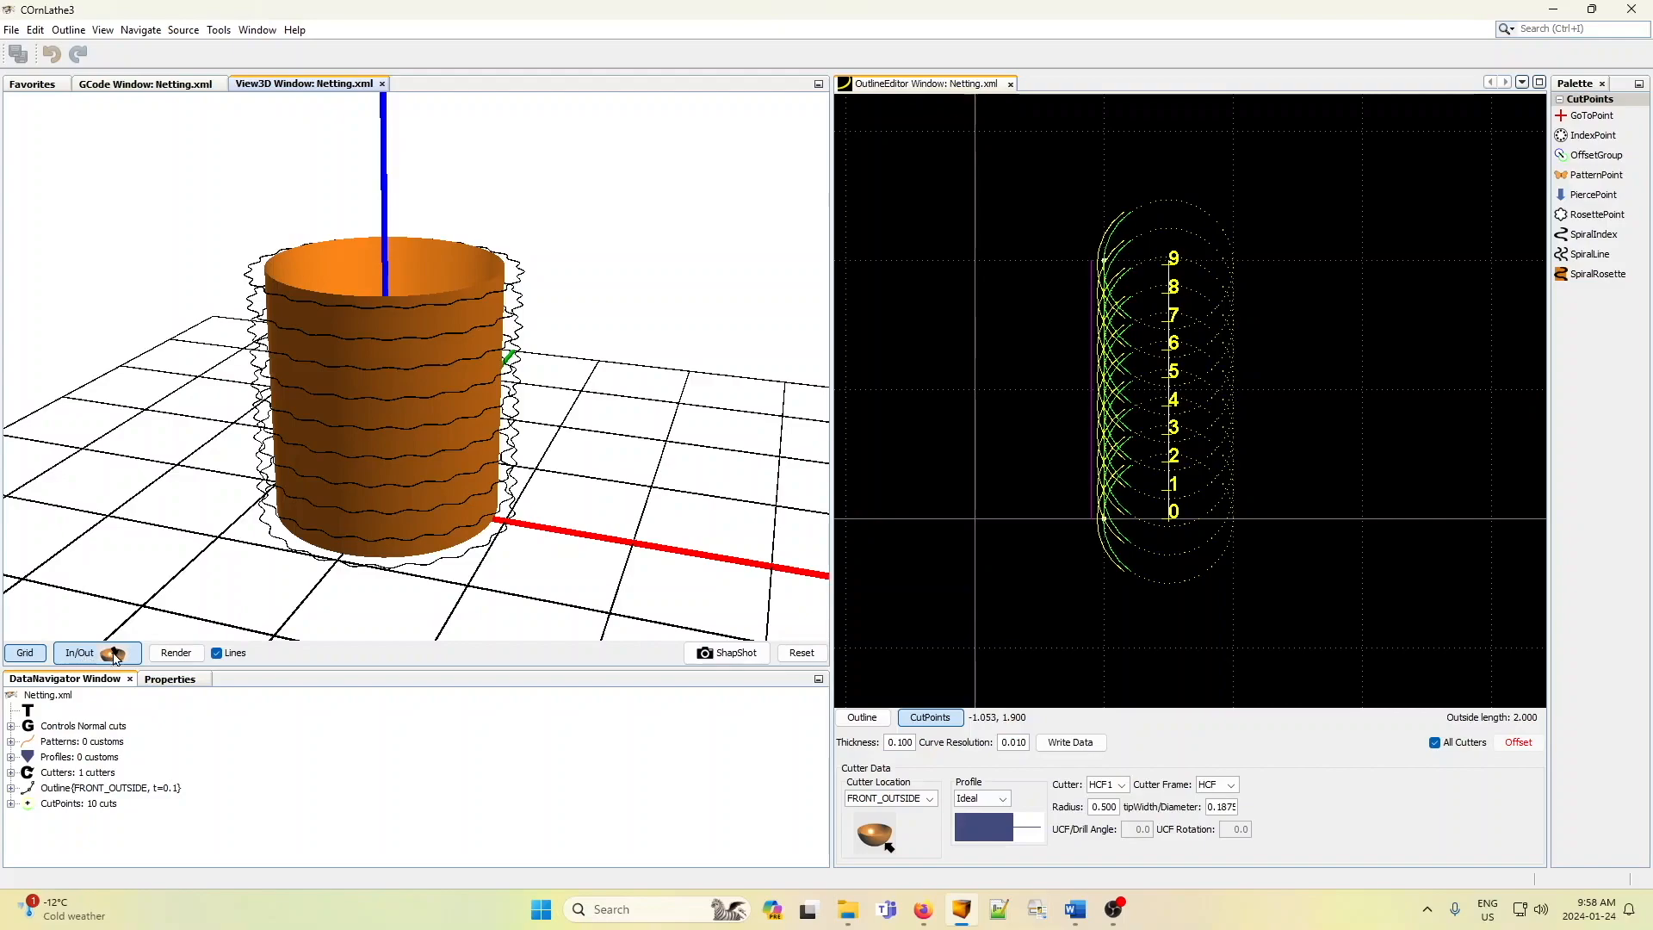
- Switch the In/Out display to show the outside surface and render the Netting model's cuts
left_click(86, 658)
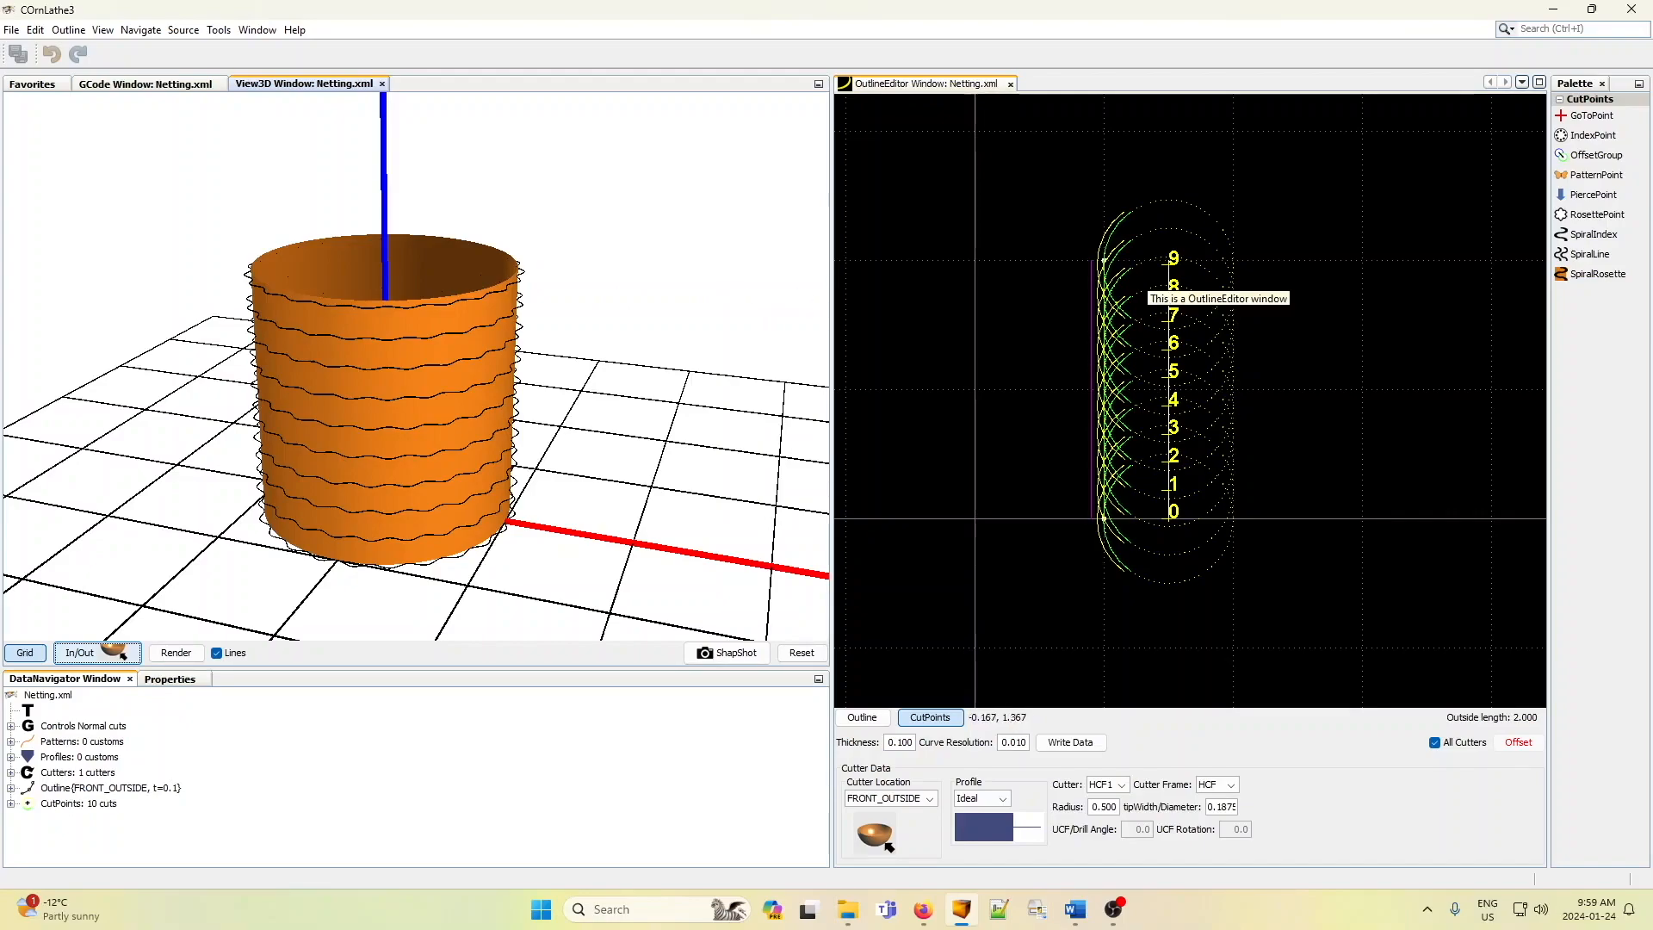
left_click(175, 654)
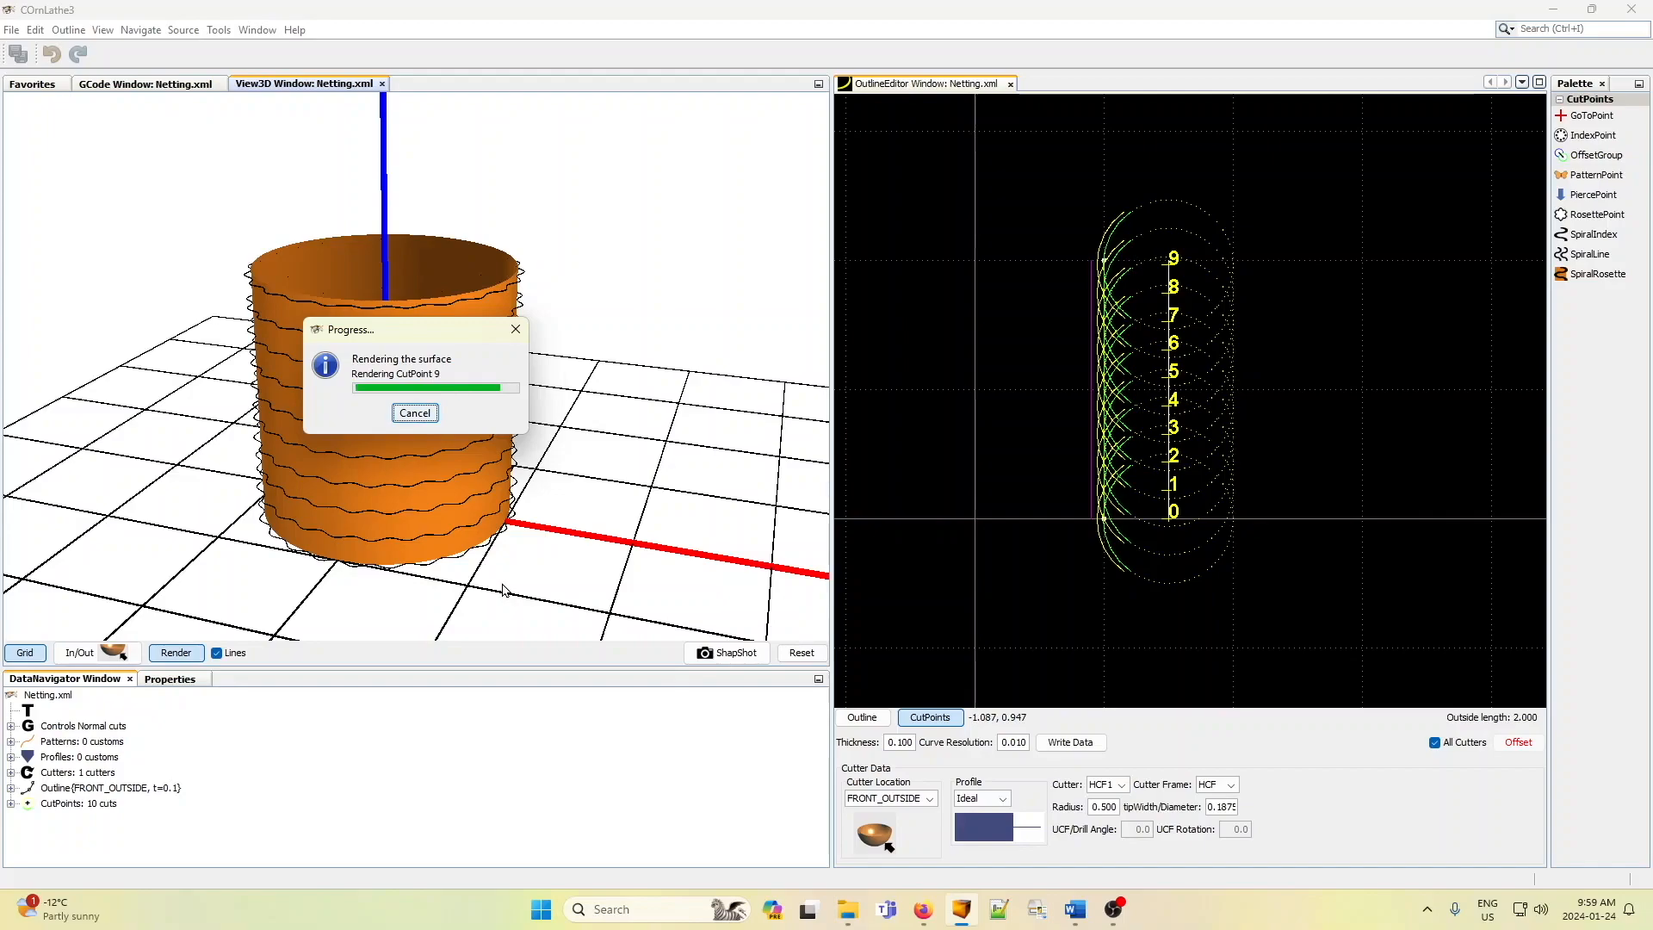
scroll(419, 493, "up", 3)
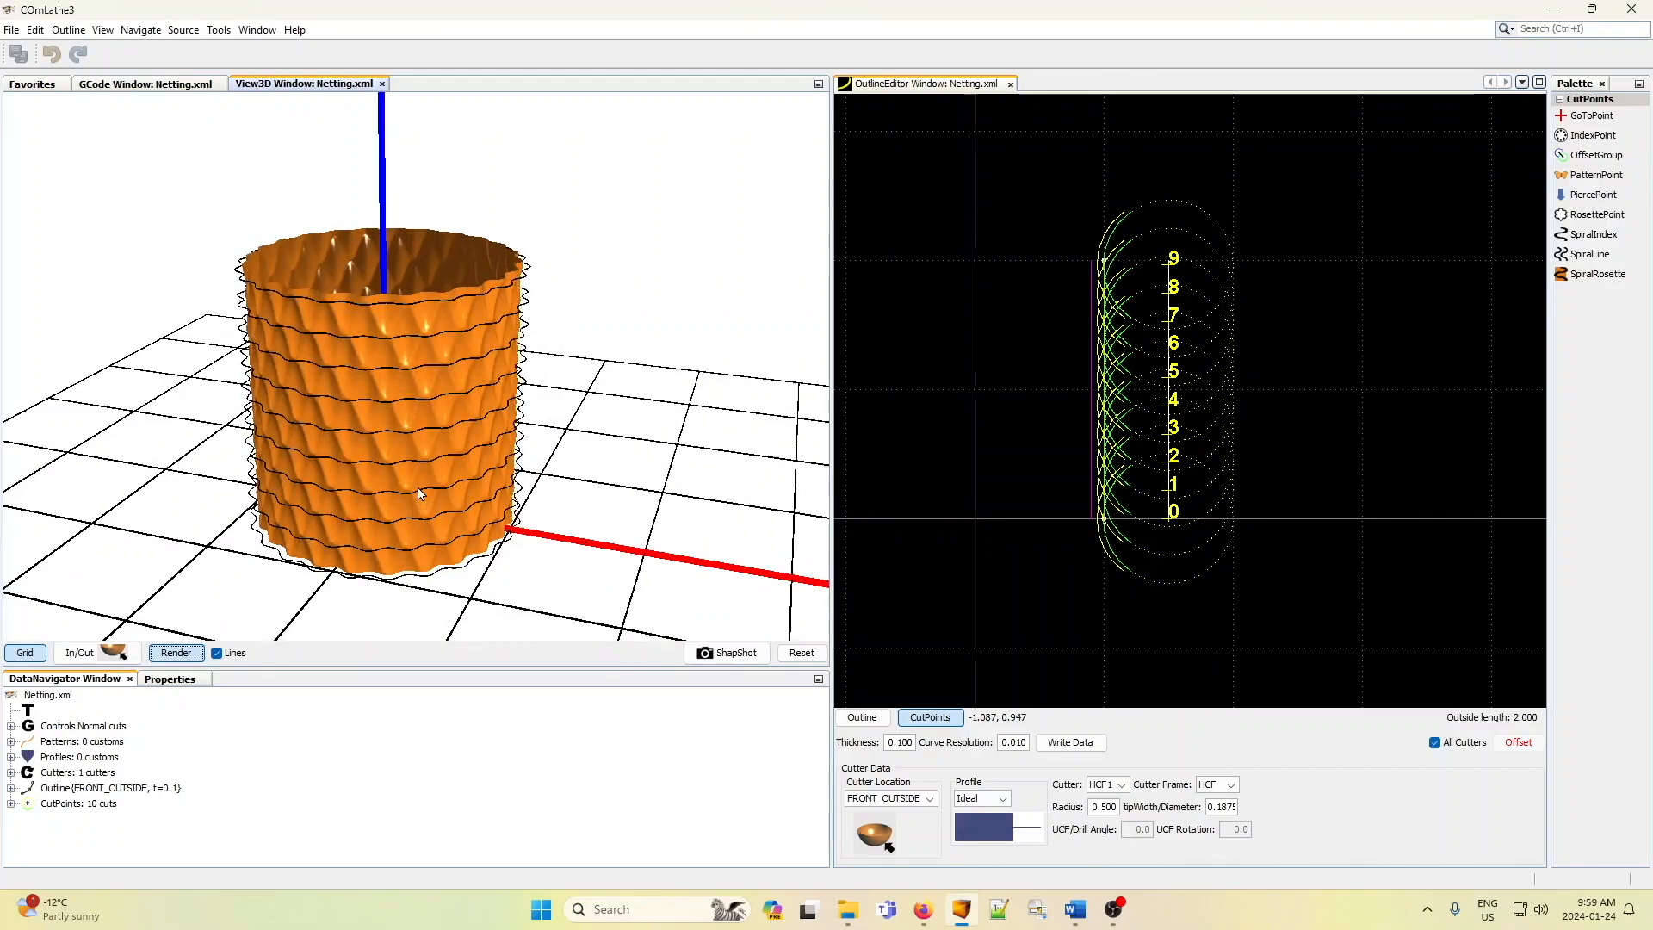
scroll(419, 493, "up", 3)
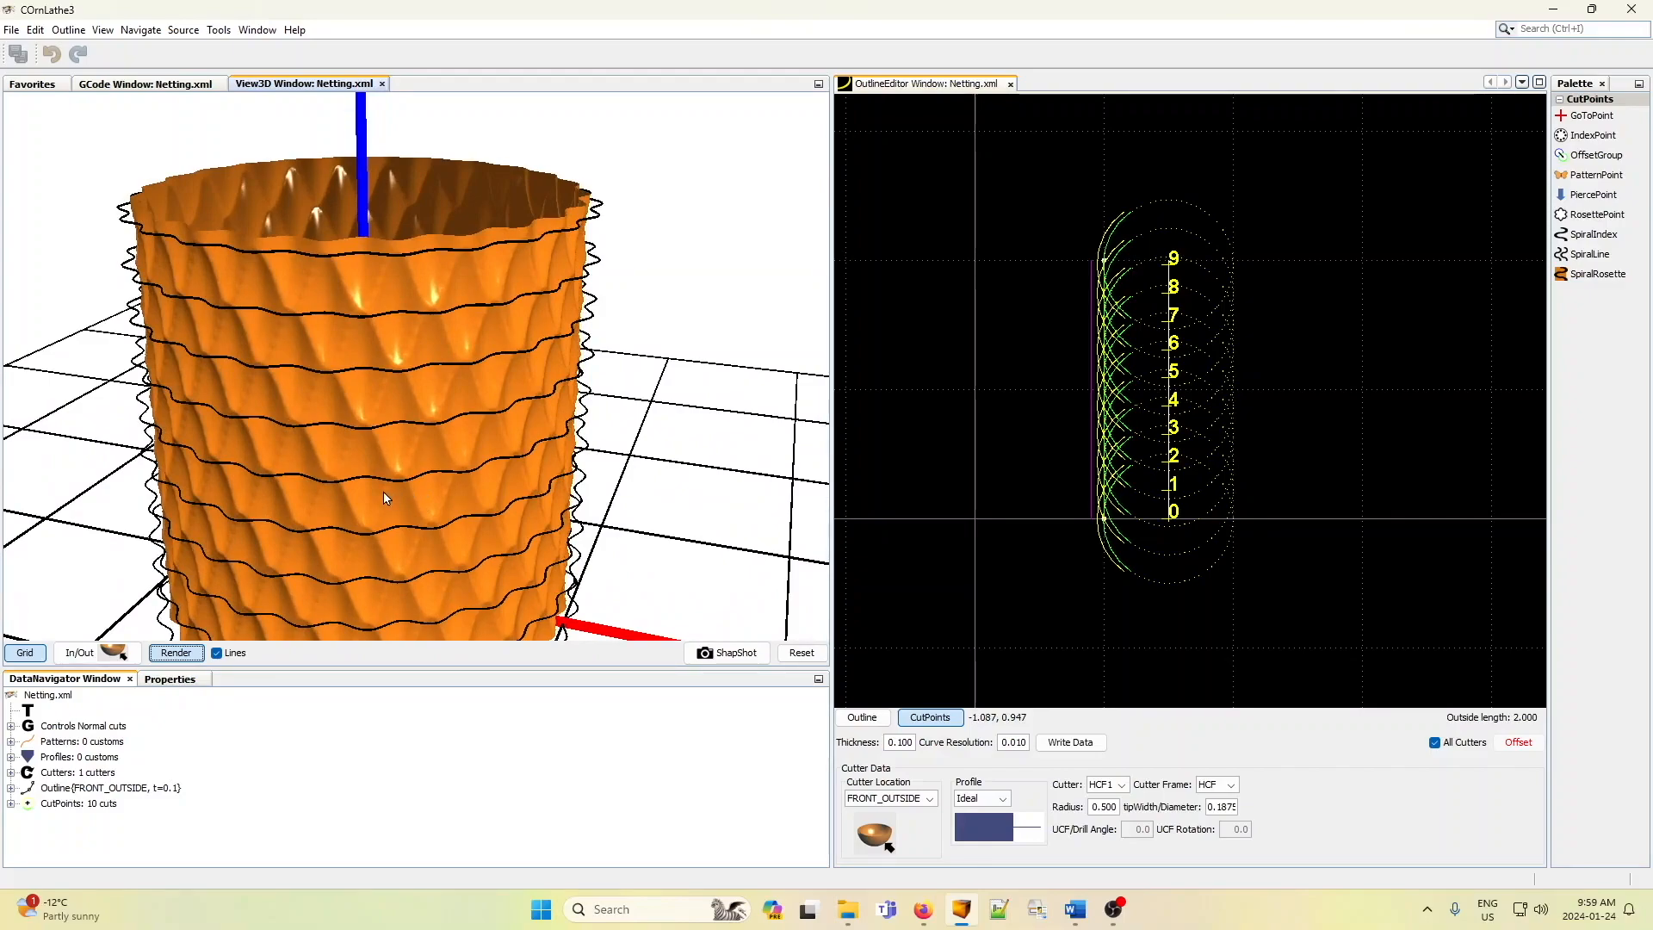
- Hide the lines and the grid around the rendered Netting model, and show both again
left_click(216, 653)
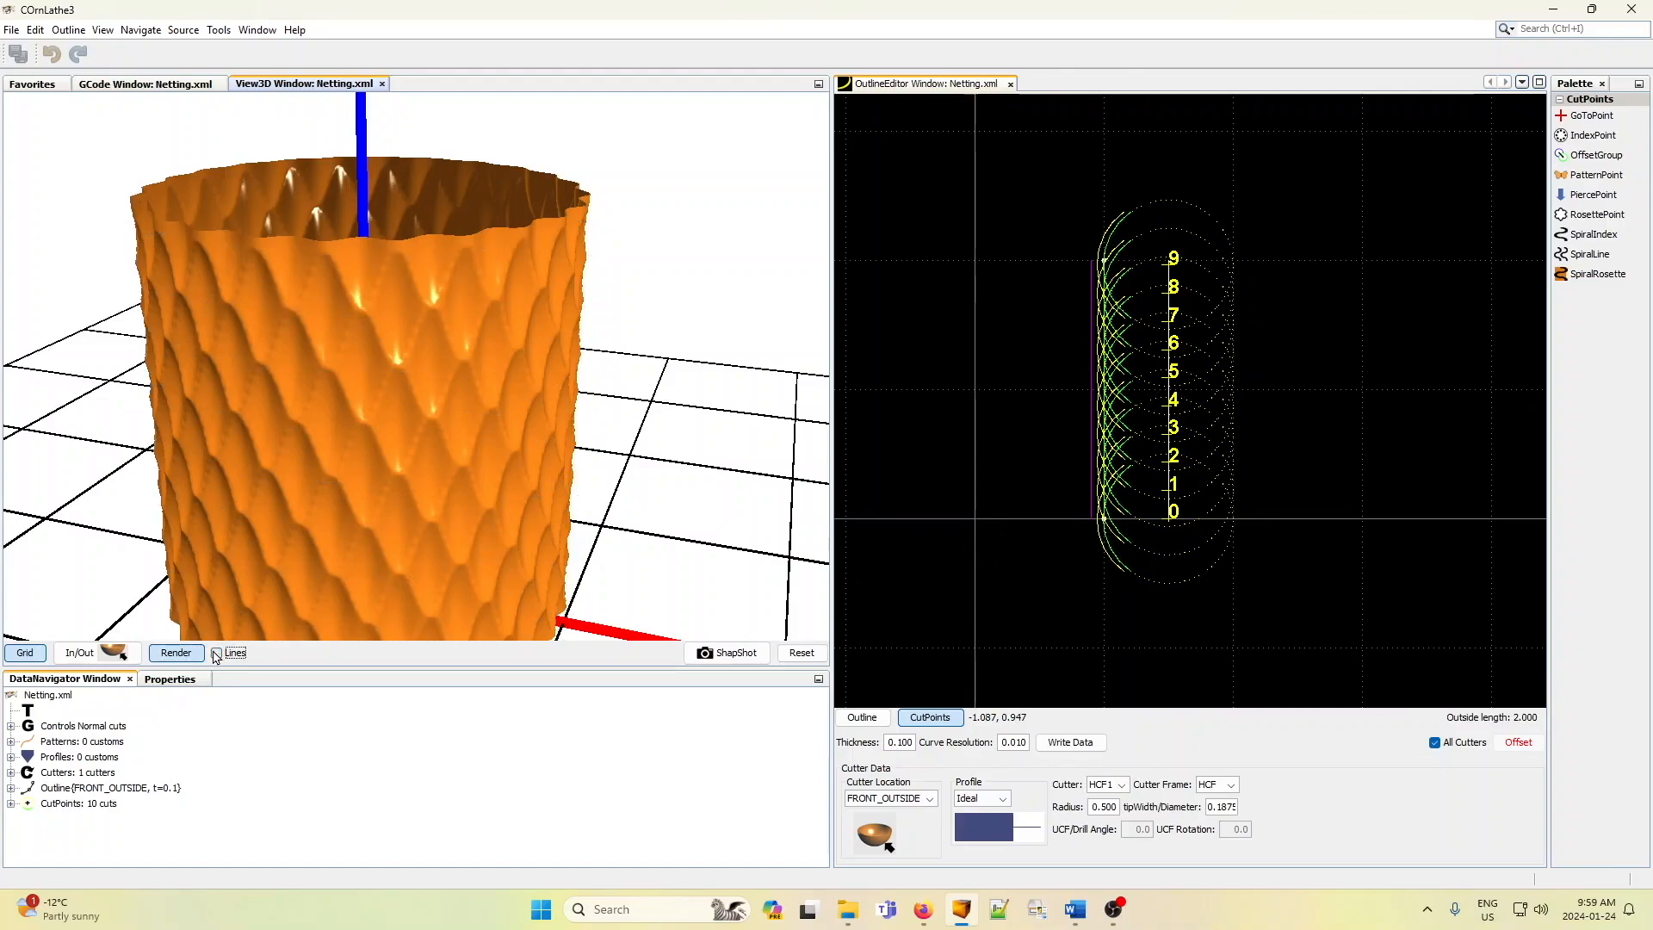
left_click(28, 653)
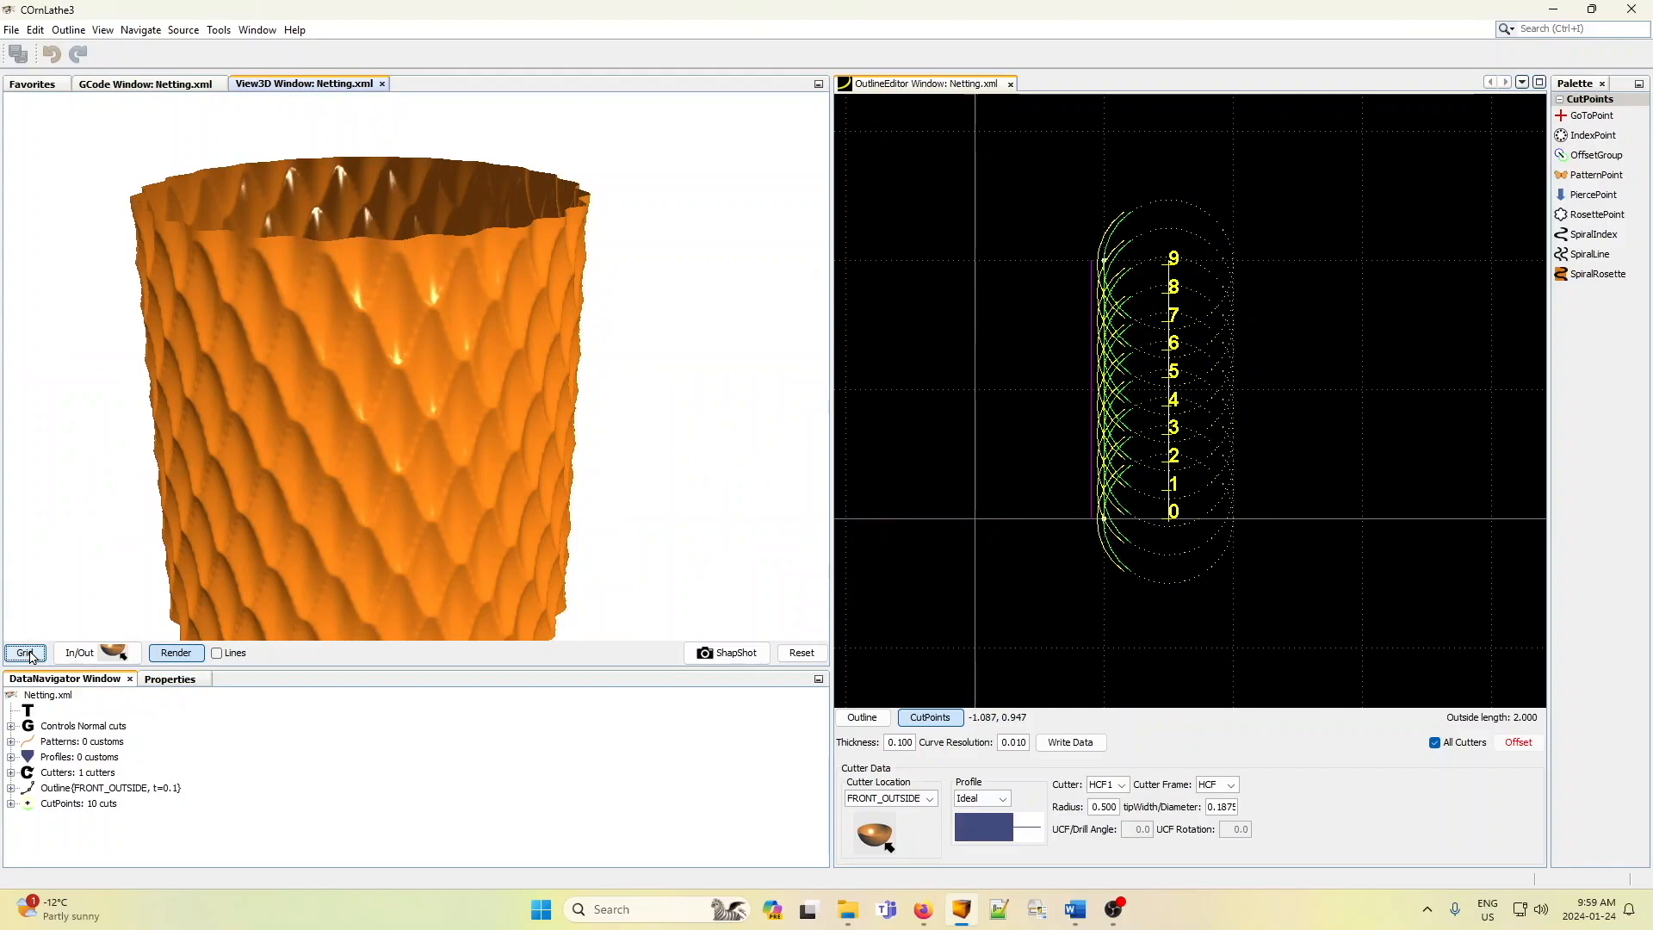
left_click(26, 654)
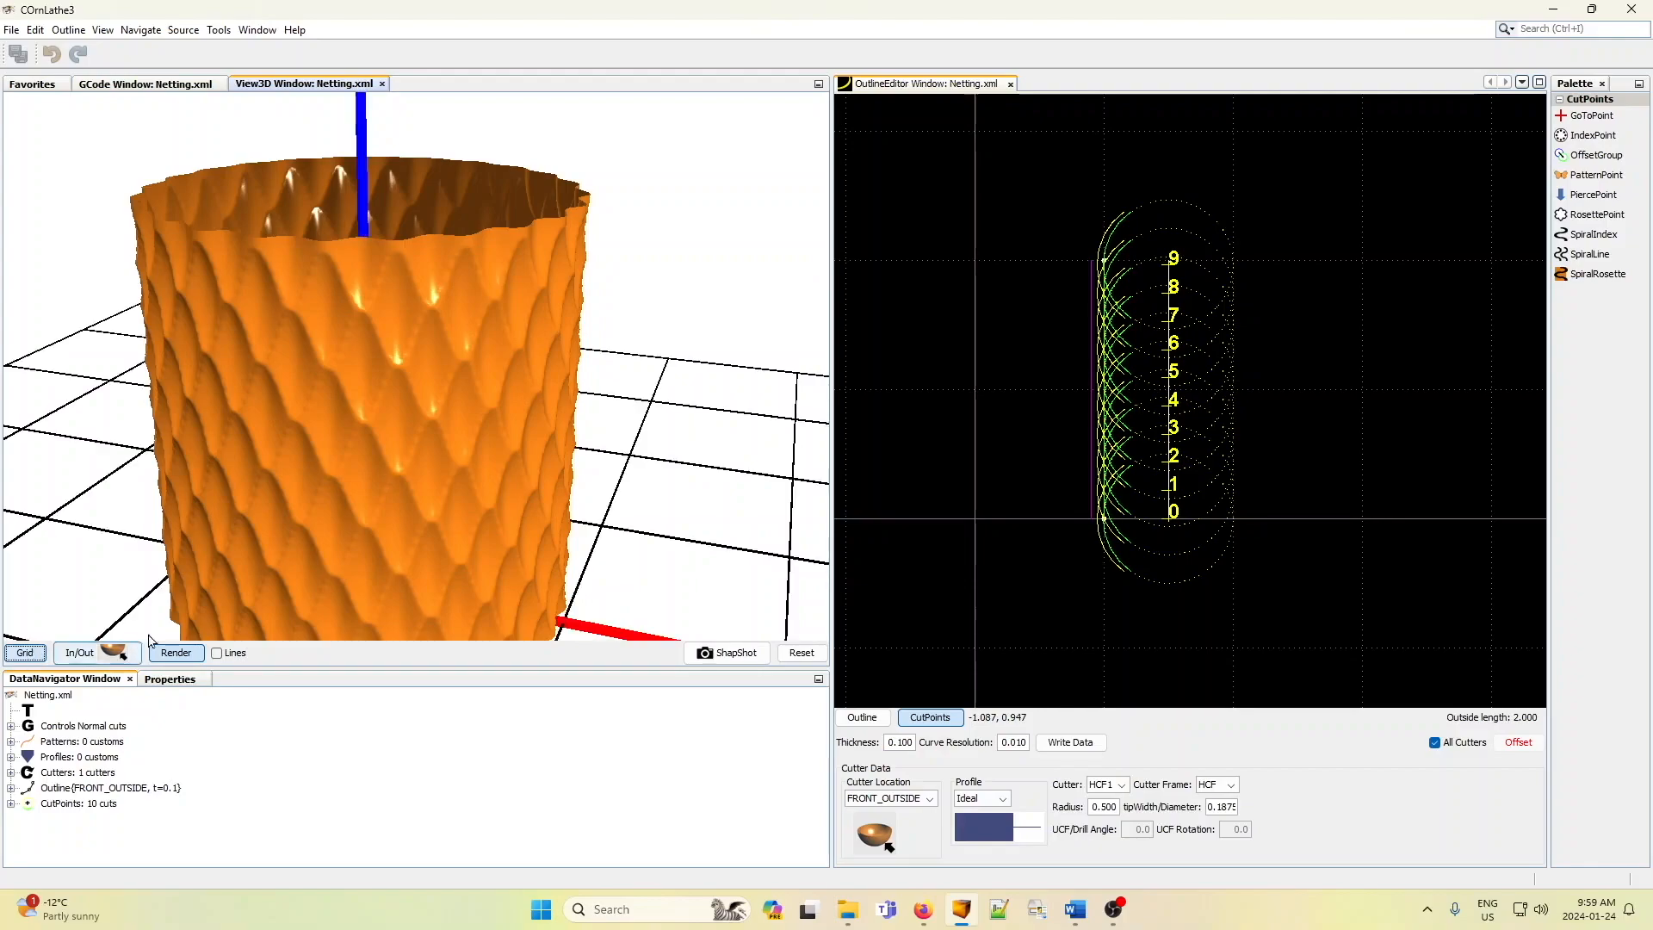
left_click(217, 653)
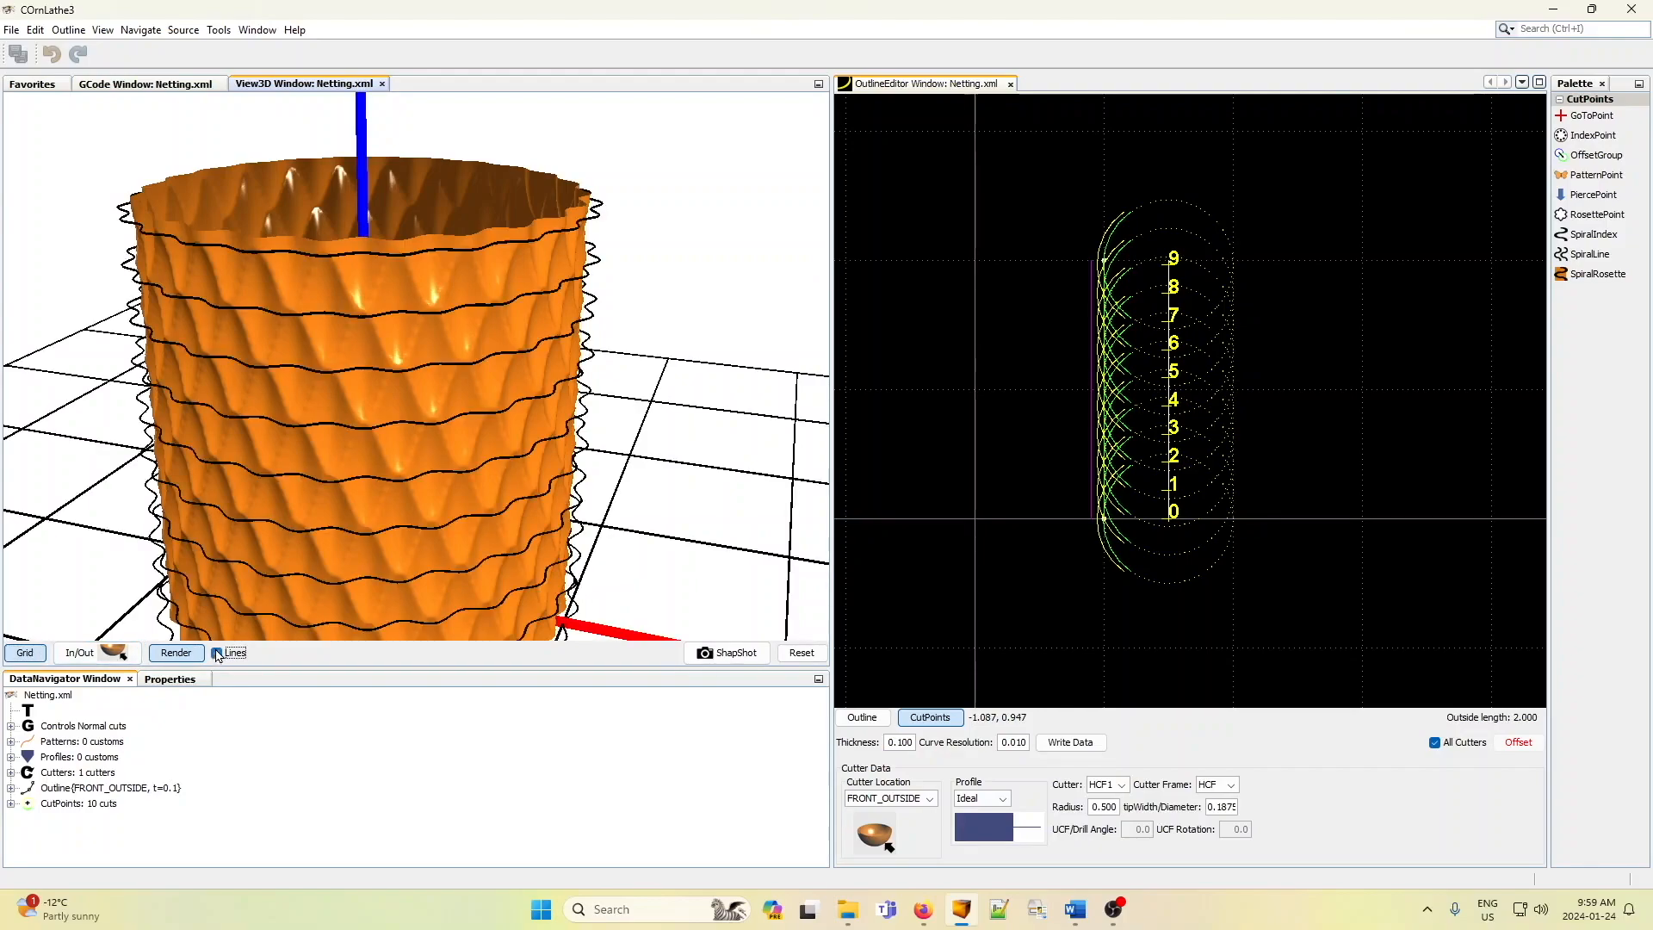
right_click_drag(377, 492, 381, 477)
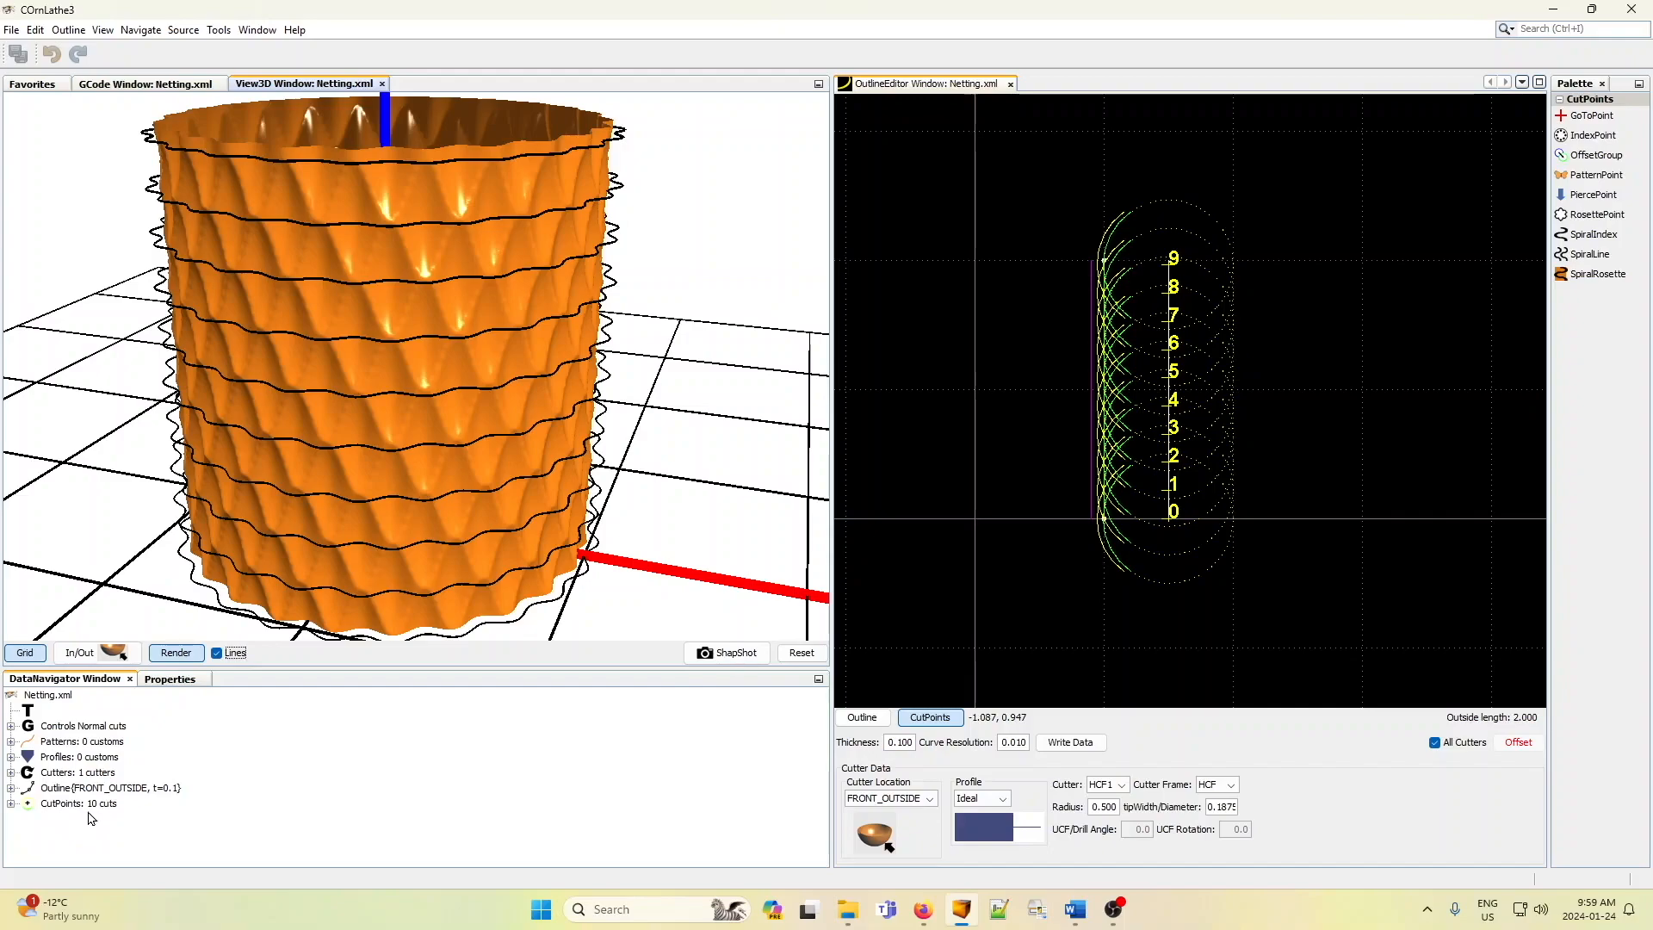
- Open the properties of cut point 0 in the Netting cut points and enlarge the property list
left_click(10, 803)
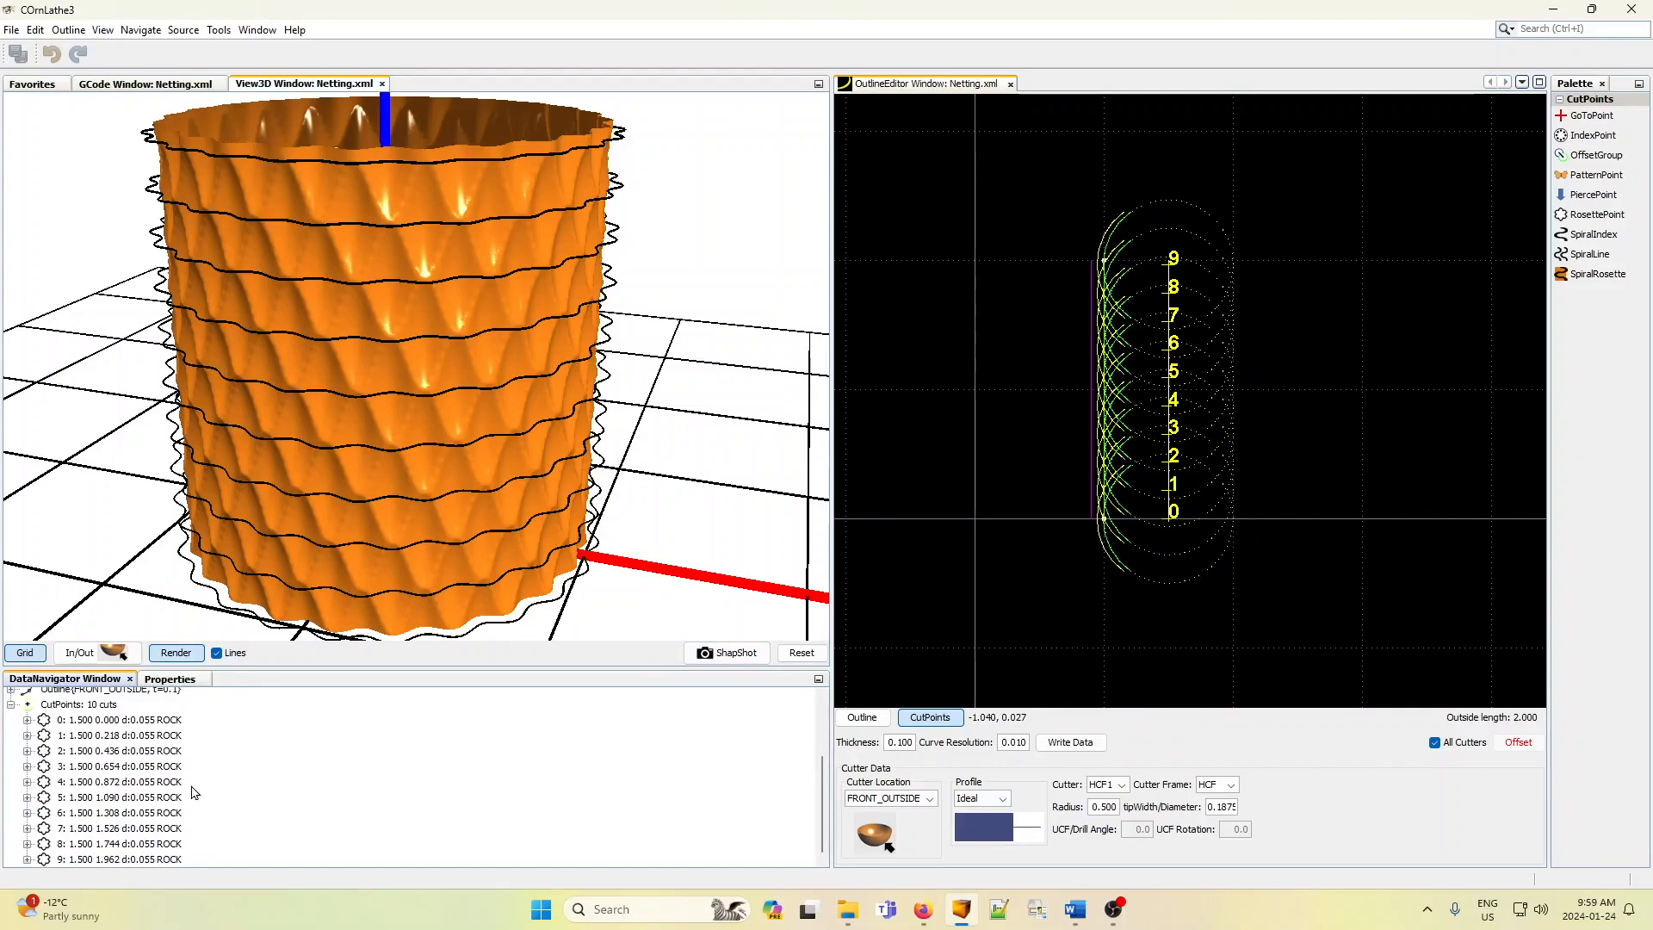
left_click(27, 720)
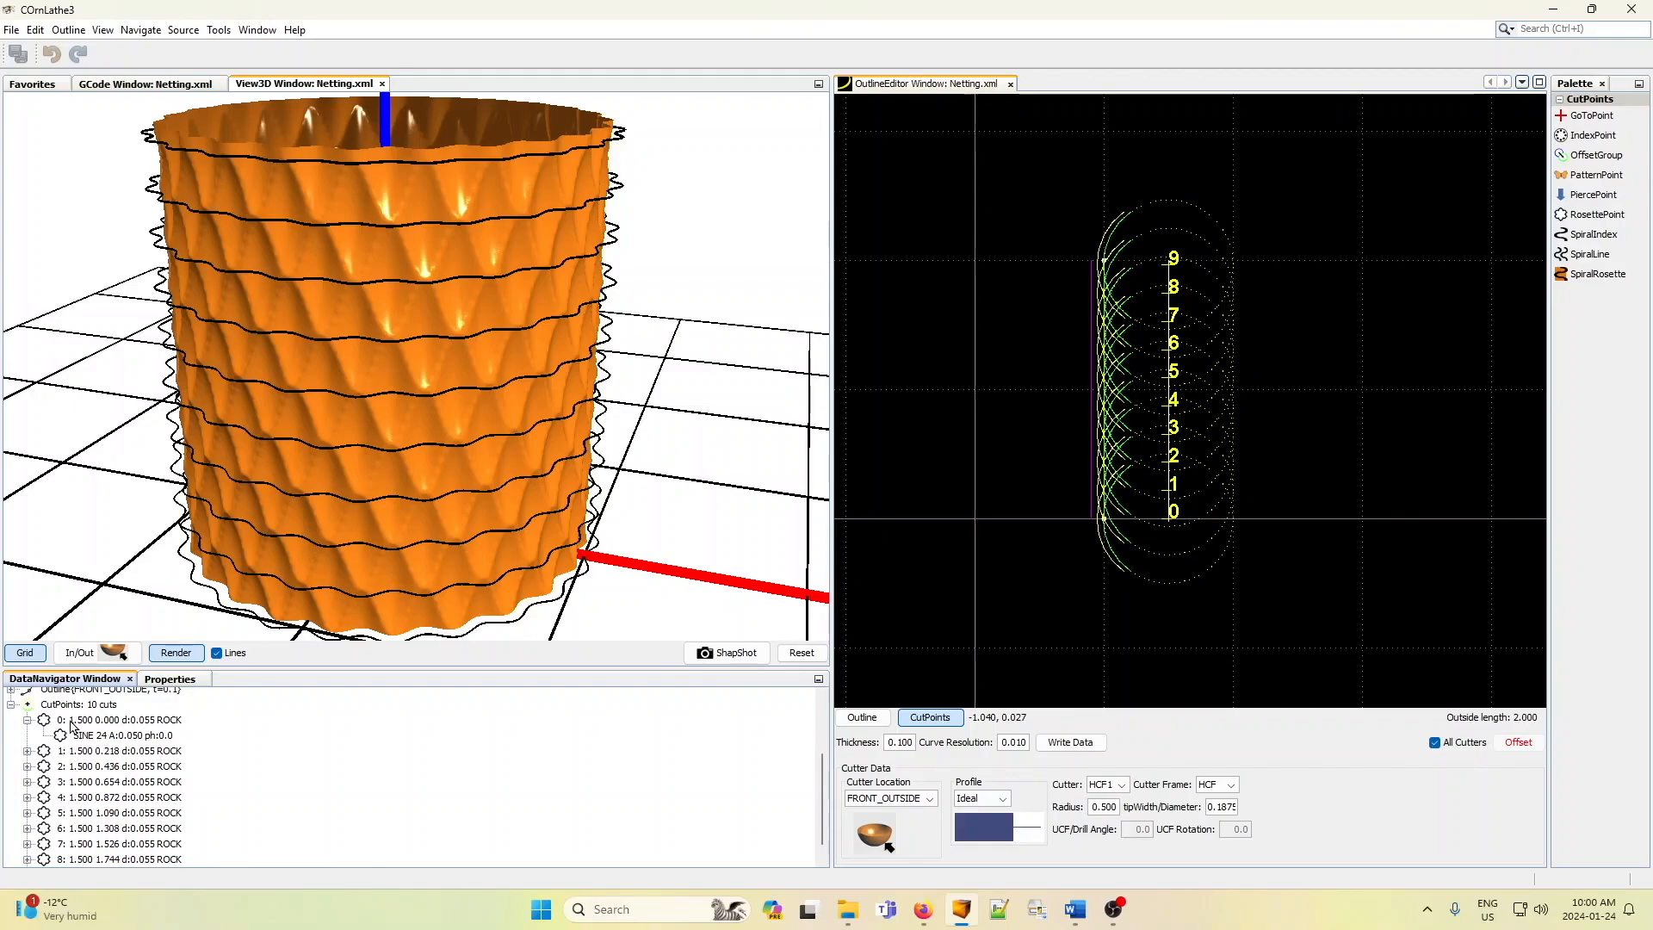
left_click(70, 722)
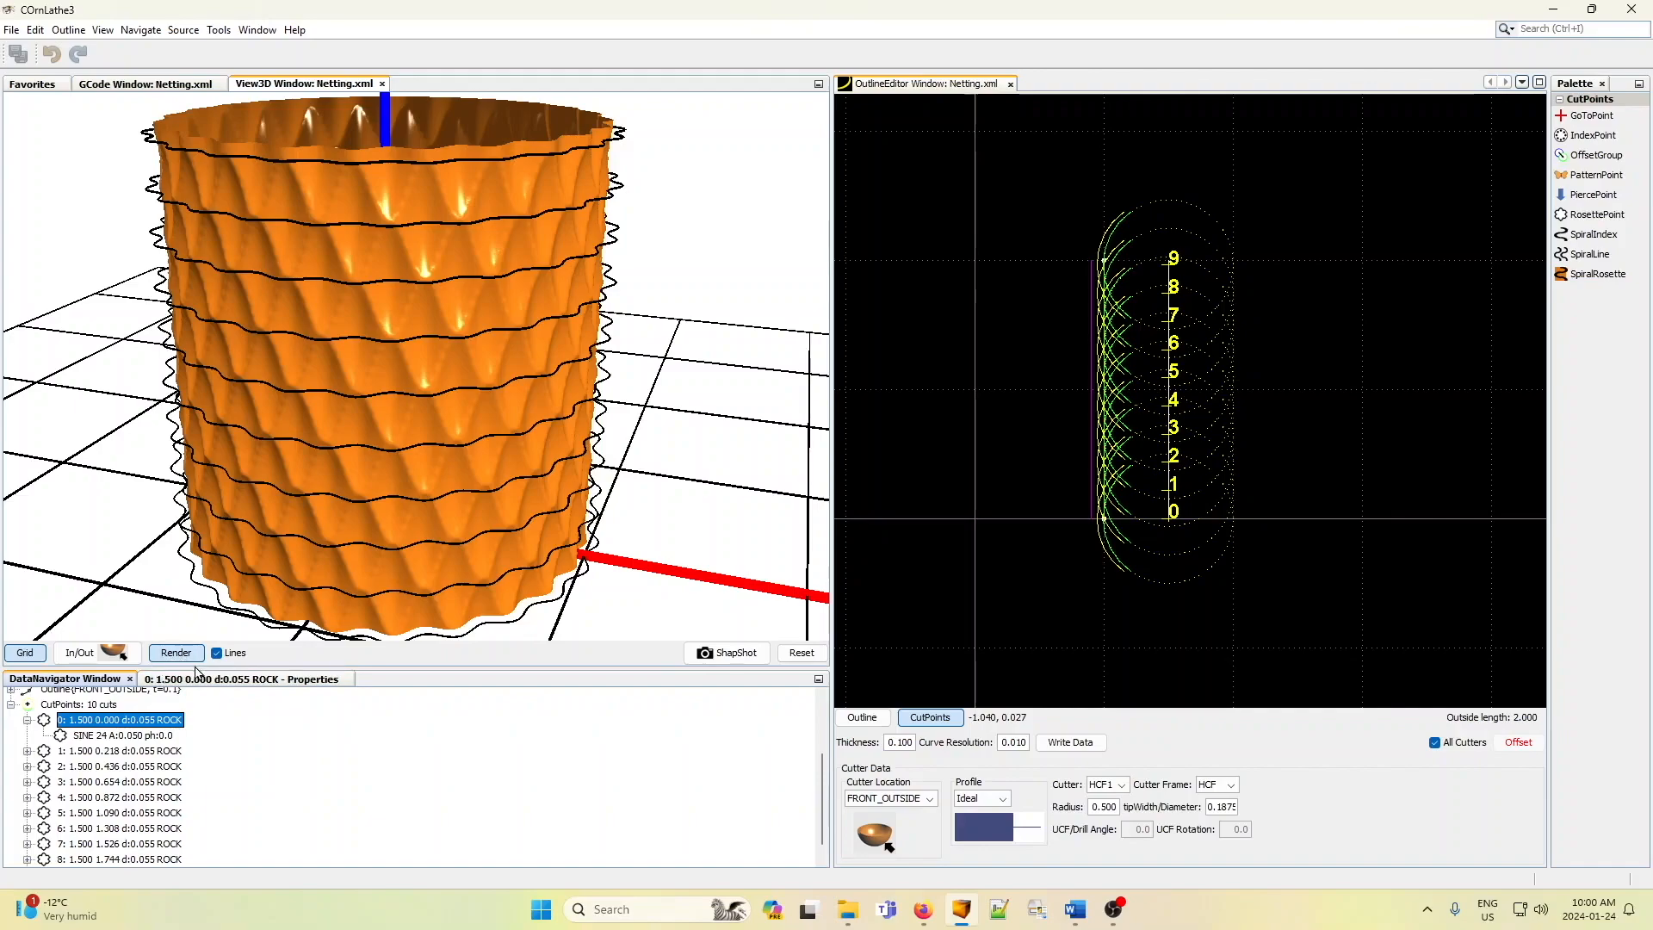
left_click(227, 680)
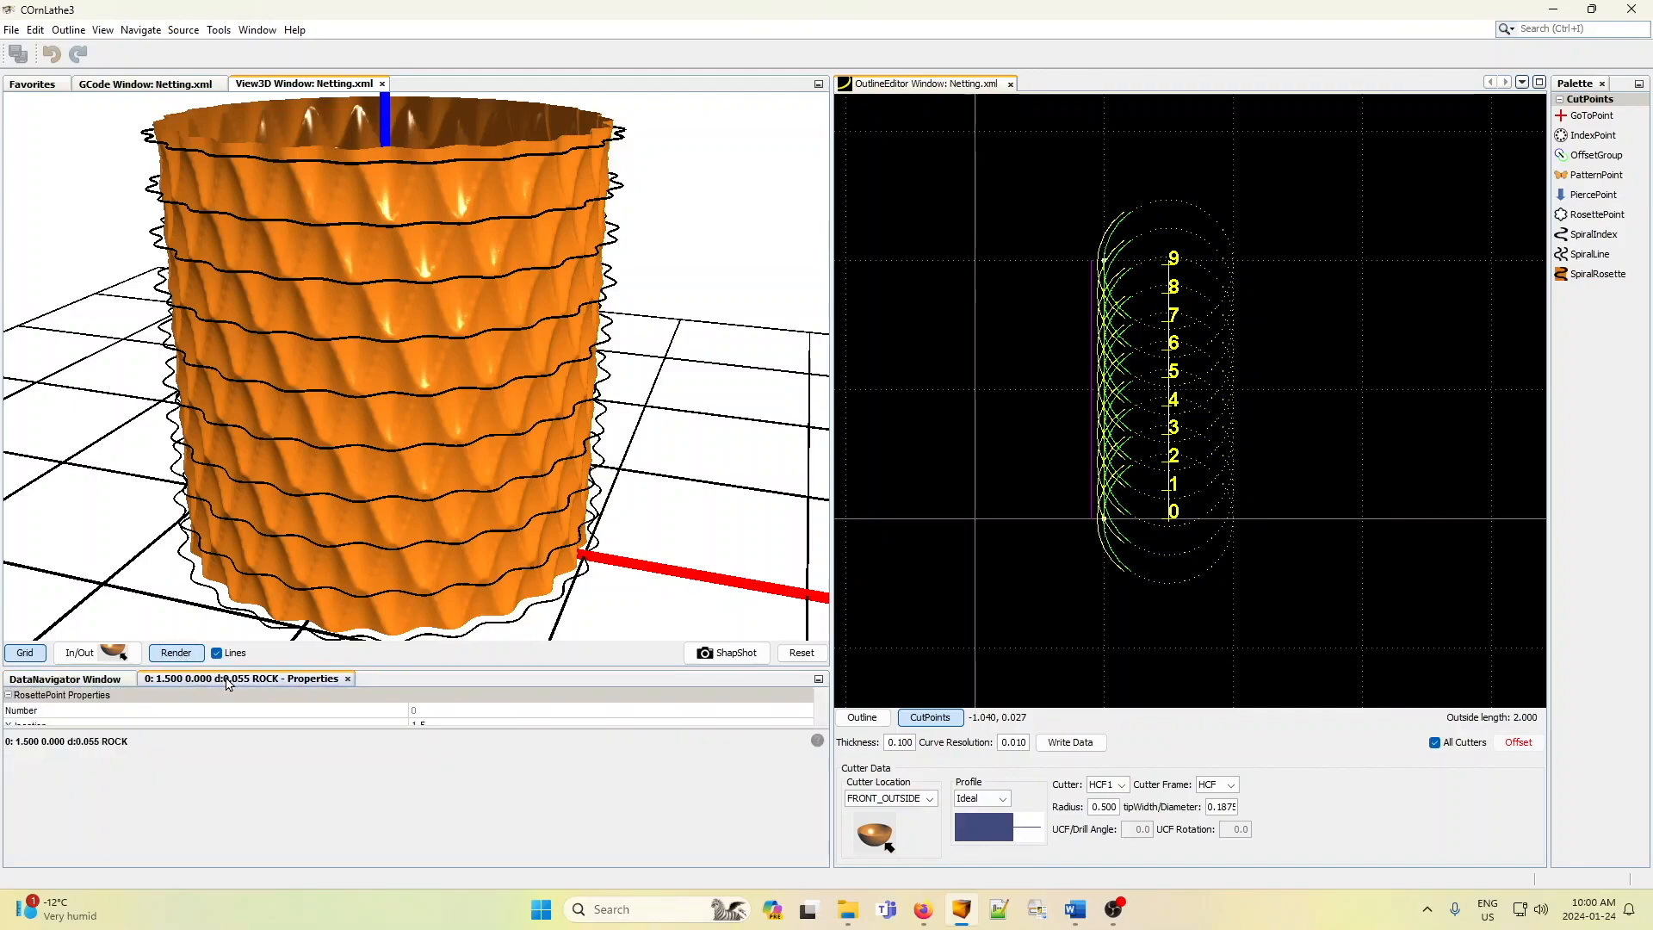
left_click_drag(364, 731, 375, 835)
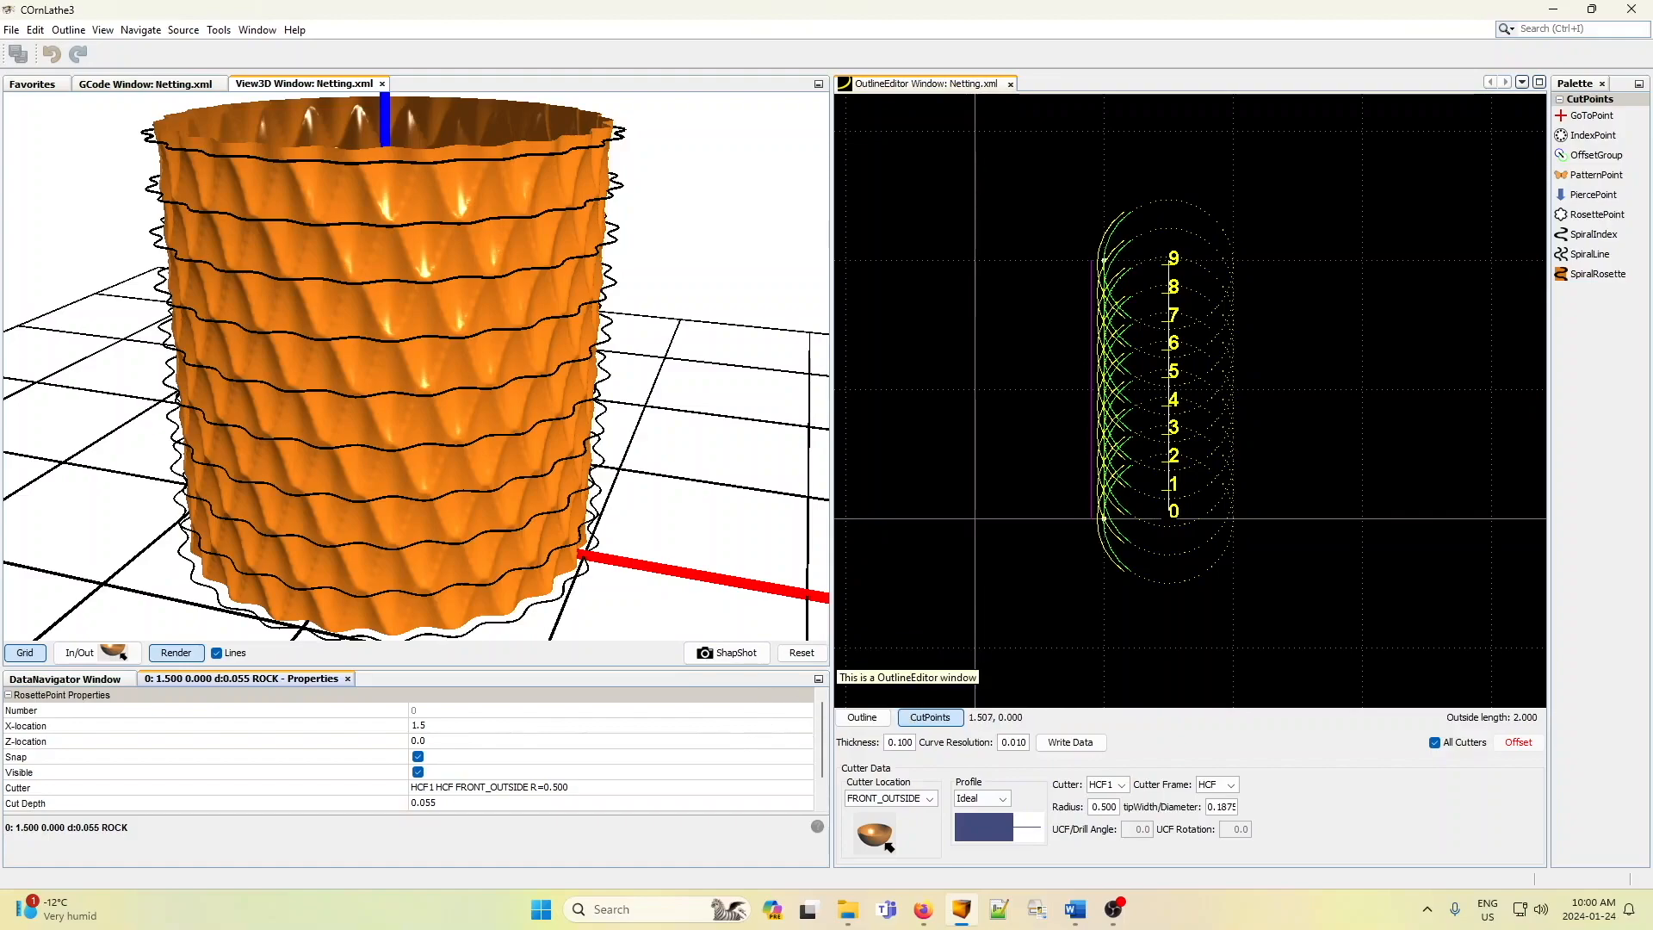
- Deselect the cut point in the outline editor and bring the properties of cut point 0 back
left_click(976, 721)
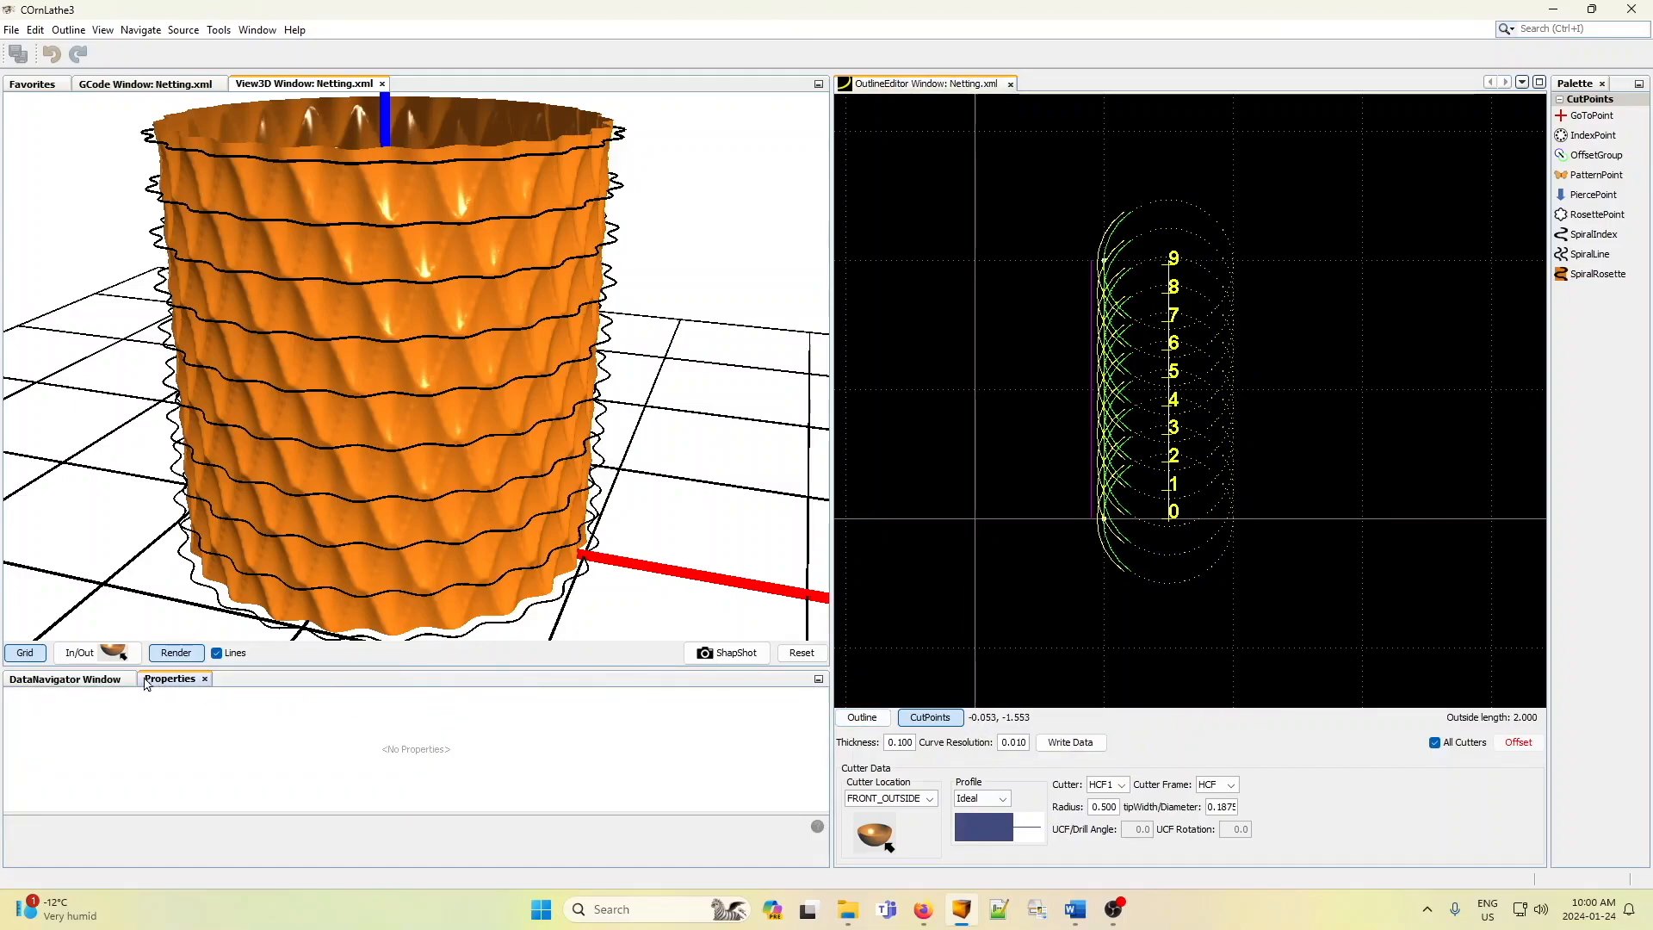
left_click(108, 679)
left_click(277, 682)
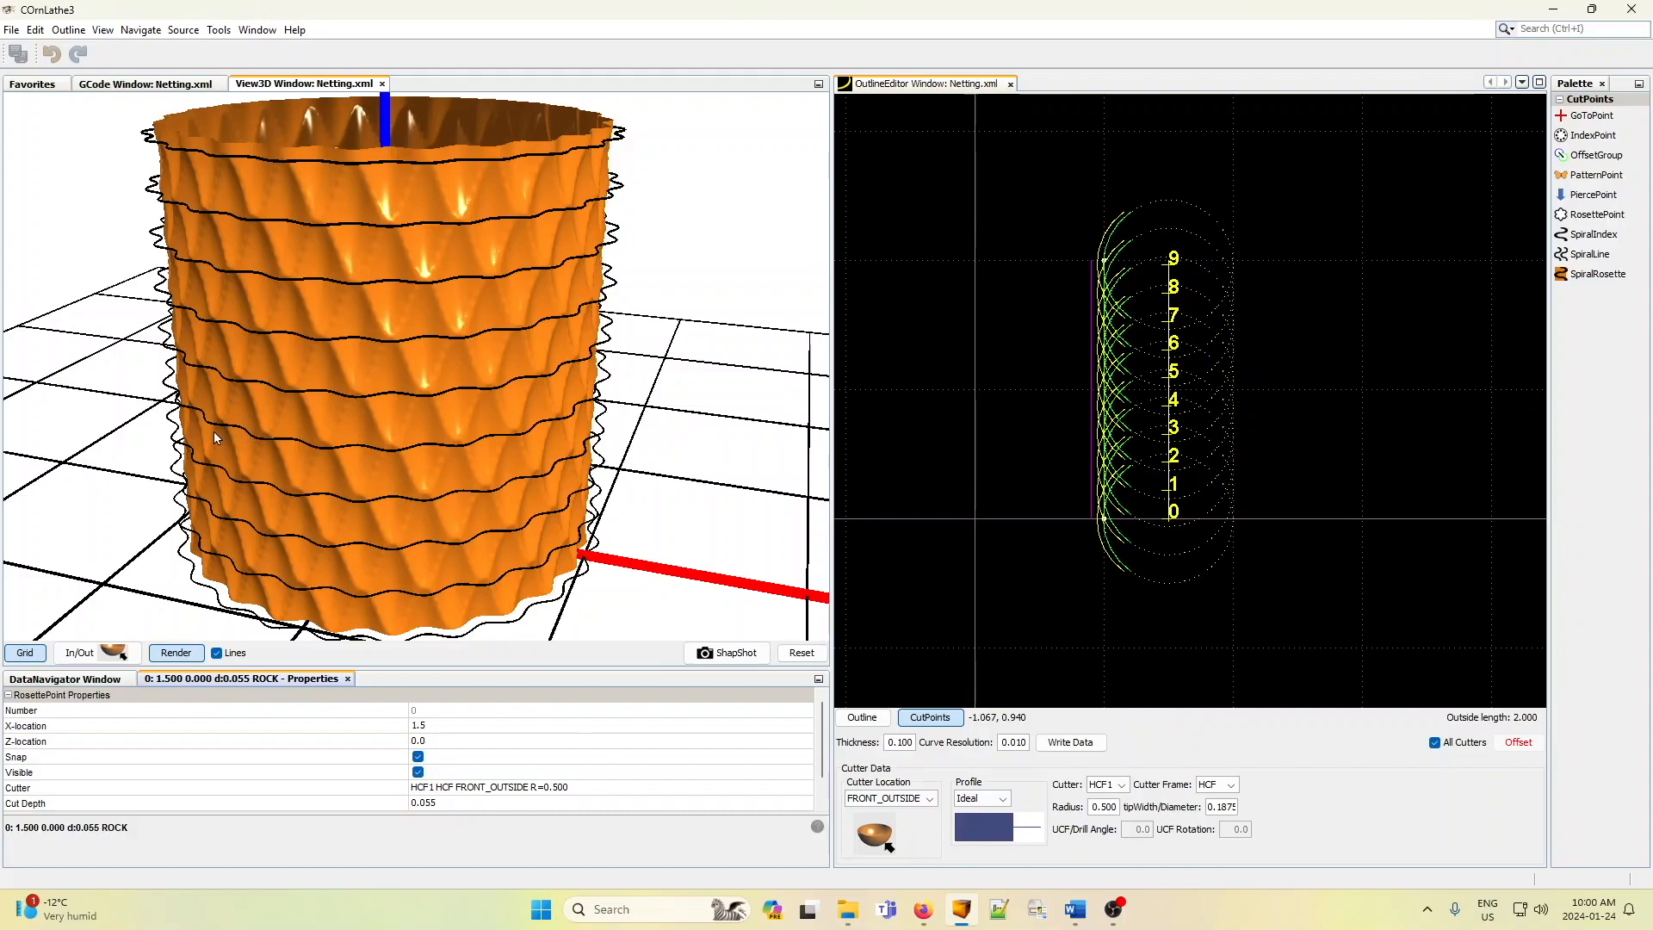
scroll(239, 441, "up", 3)
scroll(240, 445, "down", 5)
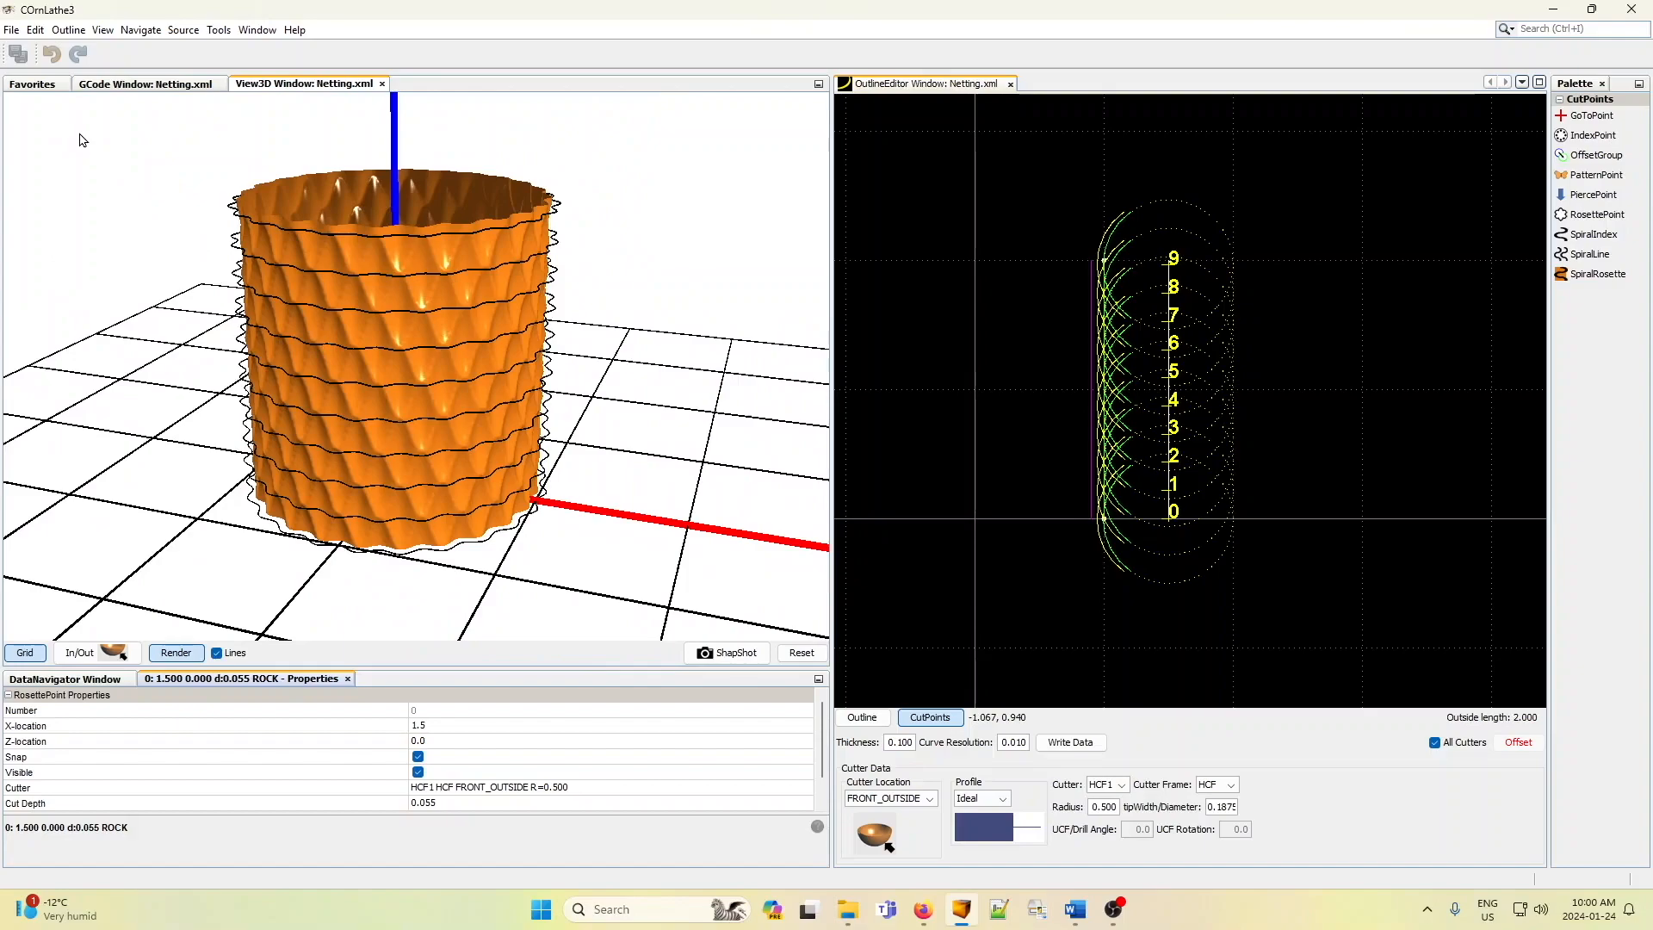
- Load the Bamboo.xml example from the favorites and render its surface in the View3D window
left_click(34, 85)
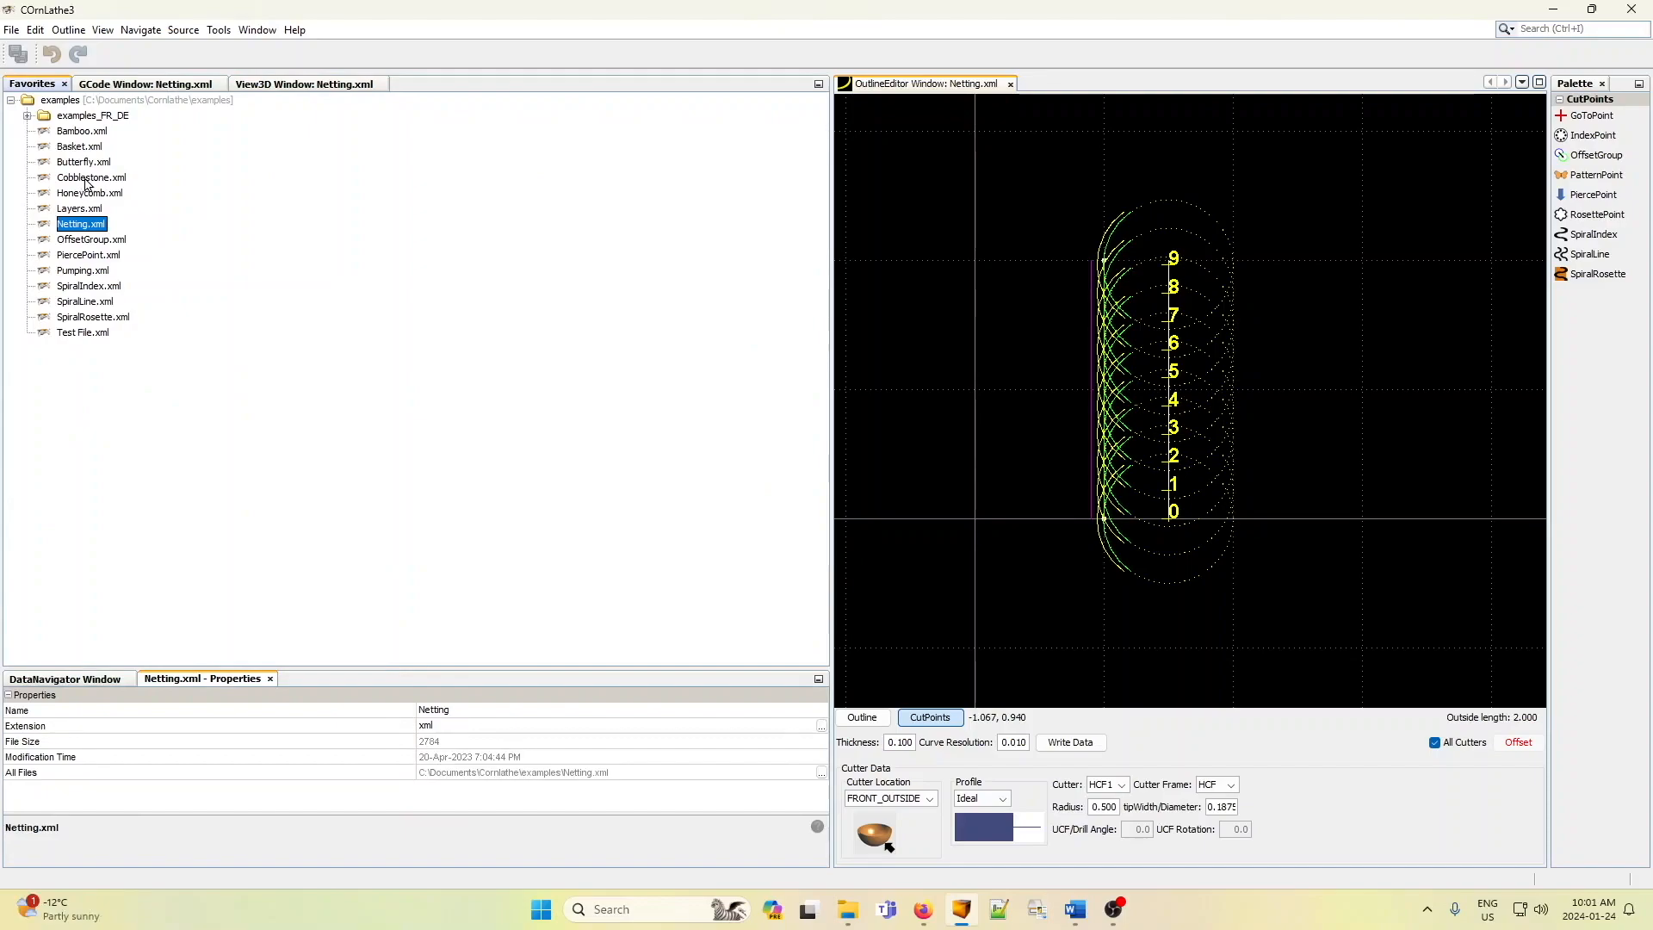
left_click(80, 132)
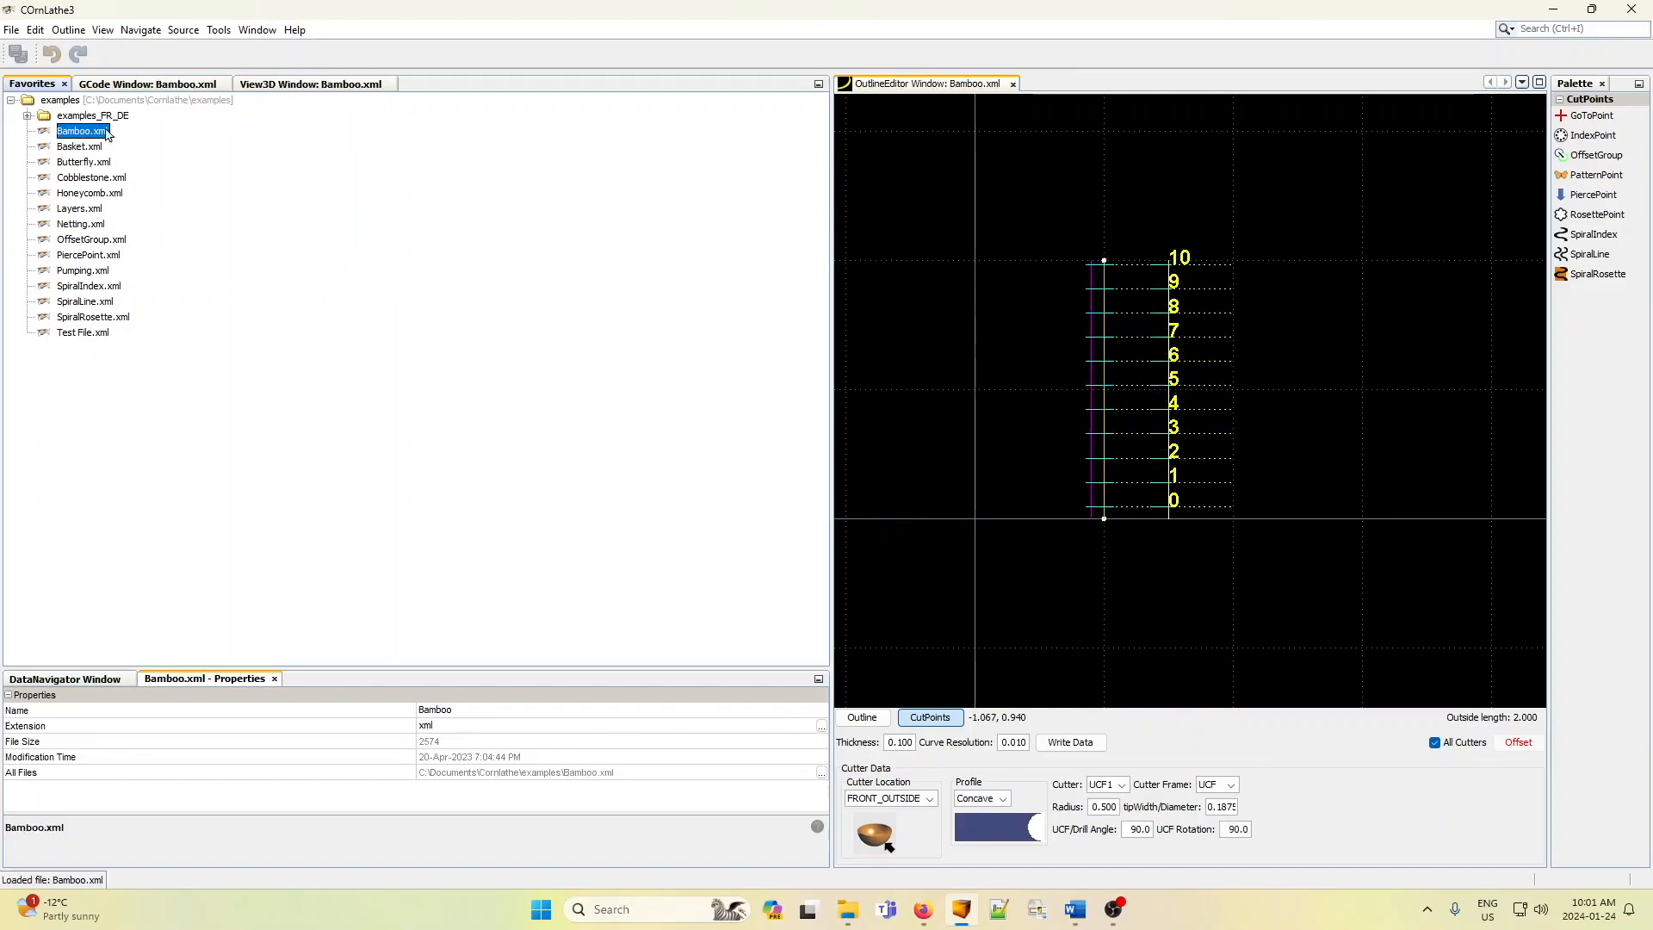
left_click(285, 84)
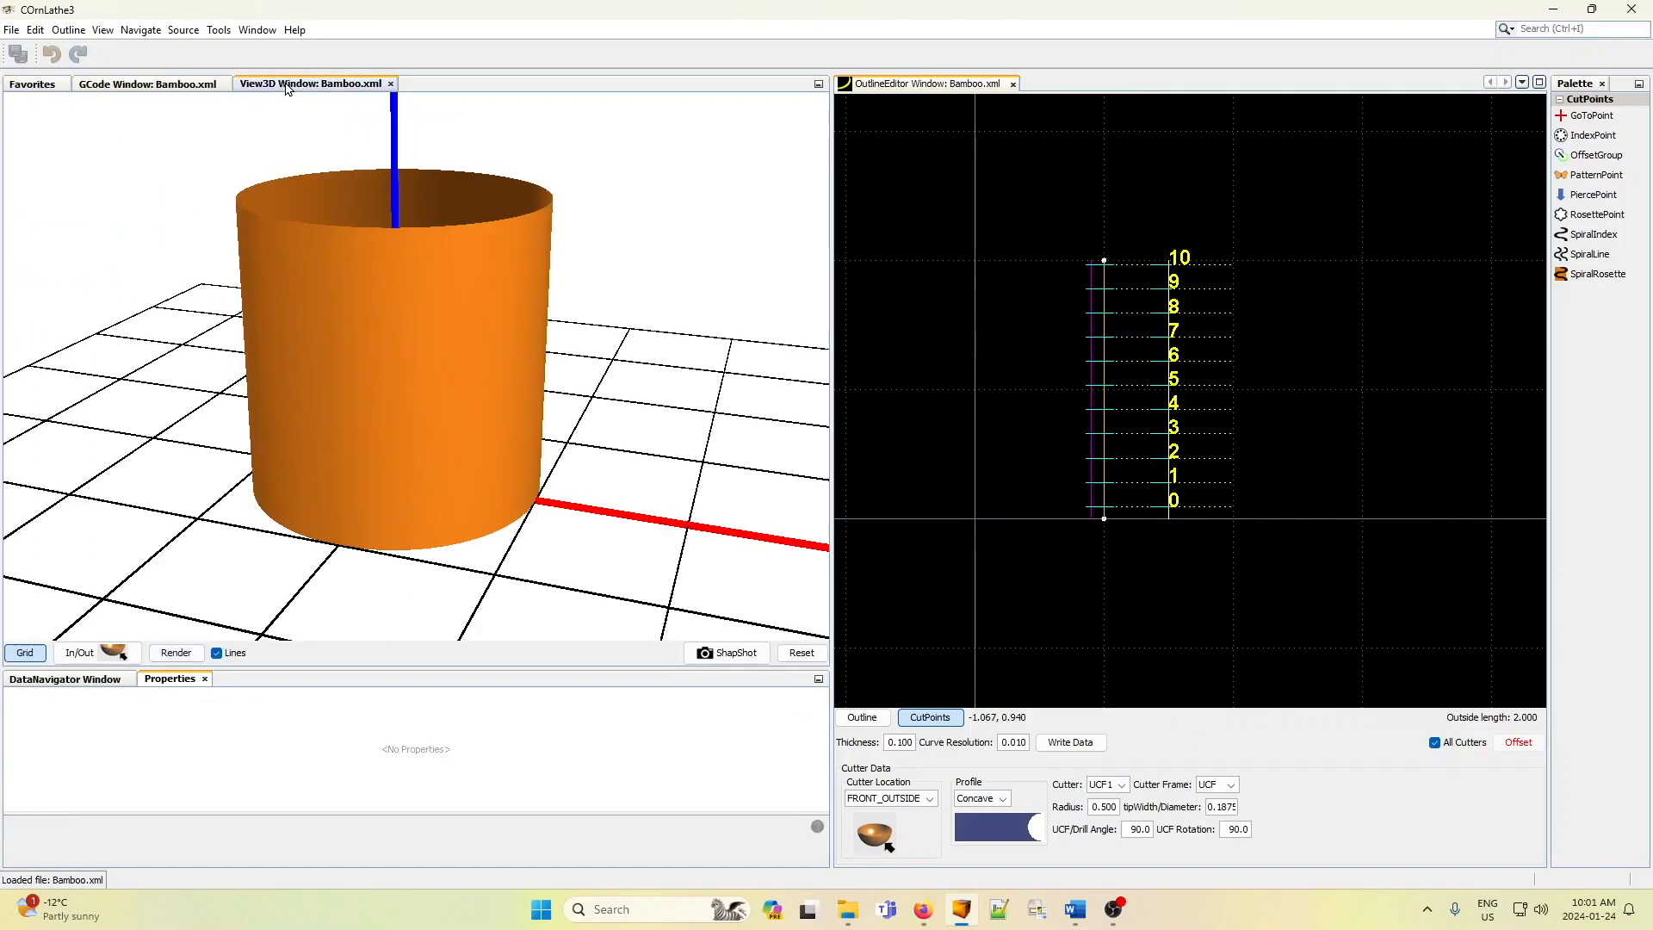
left_click(181, 659)
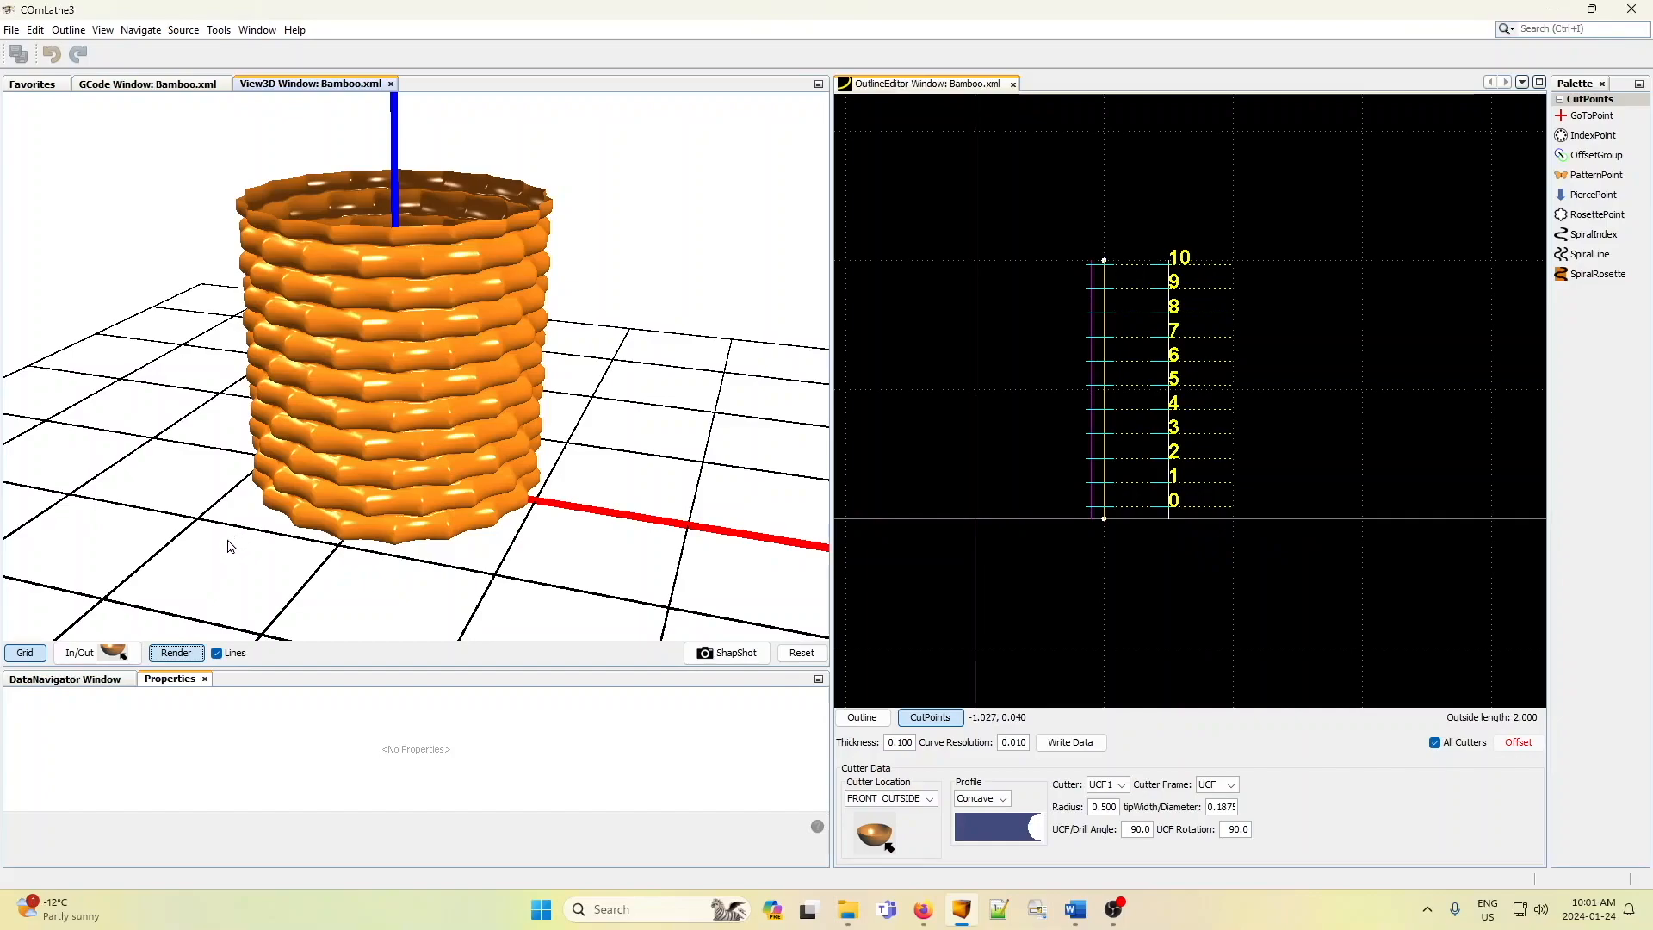
- Add the Test Examples folder from the Cornlathe folder to the favorites
left_click(34, 85)
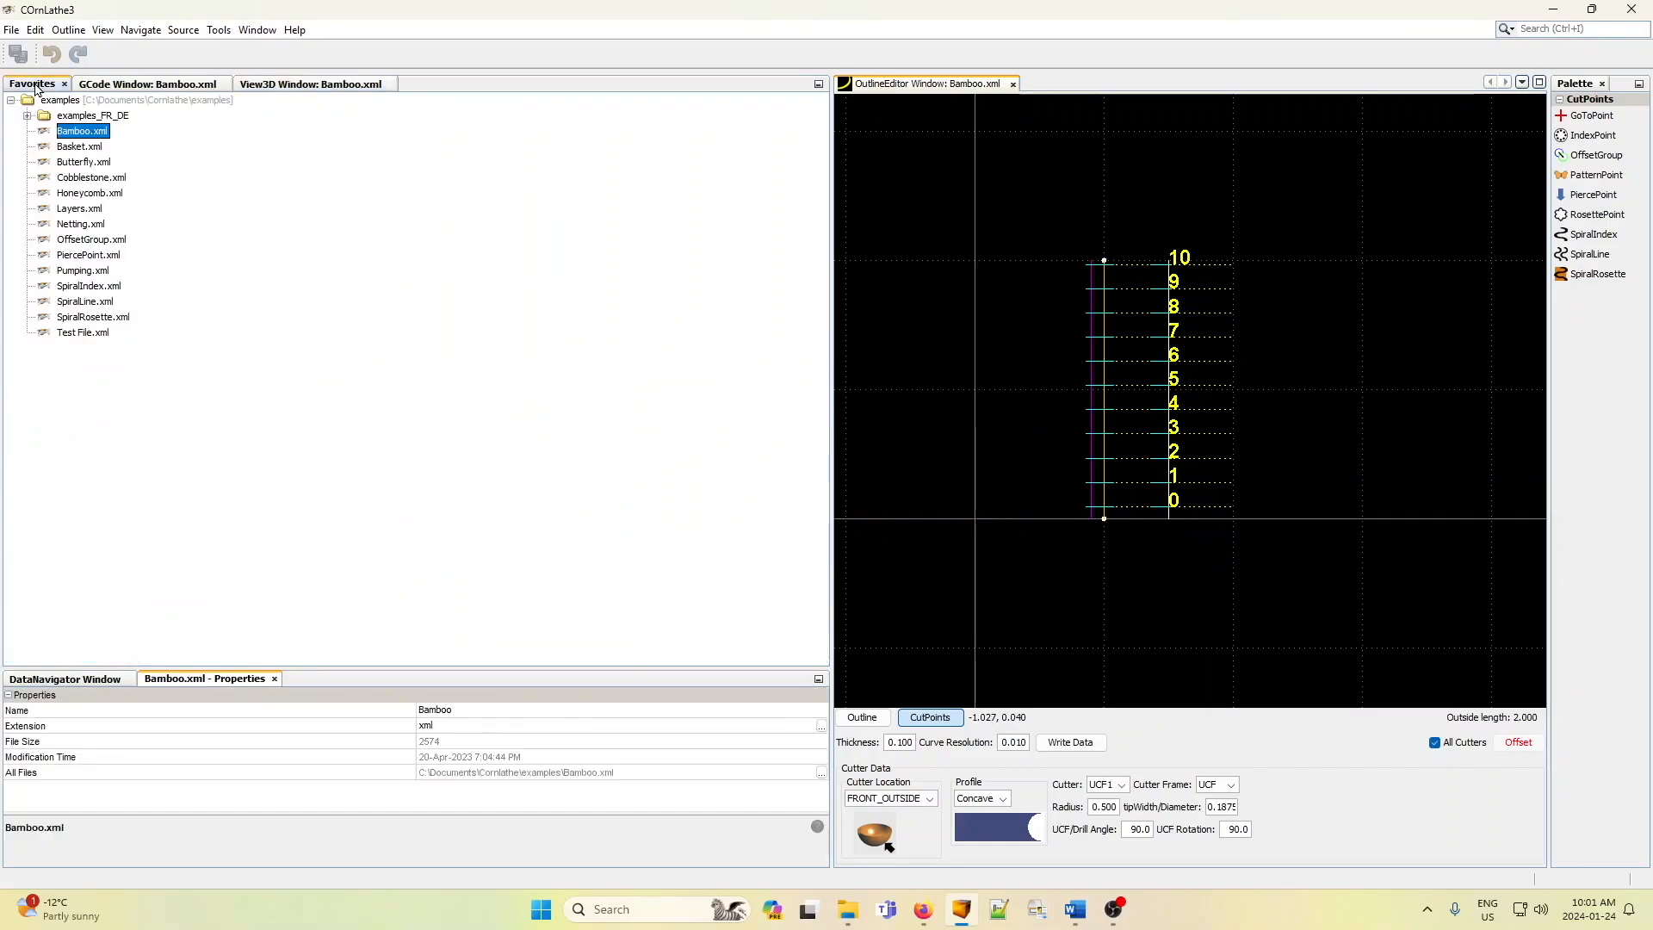
right_click(219, 421)
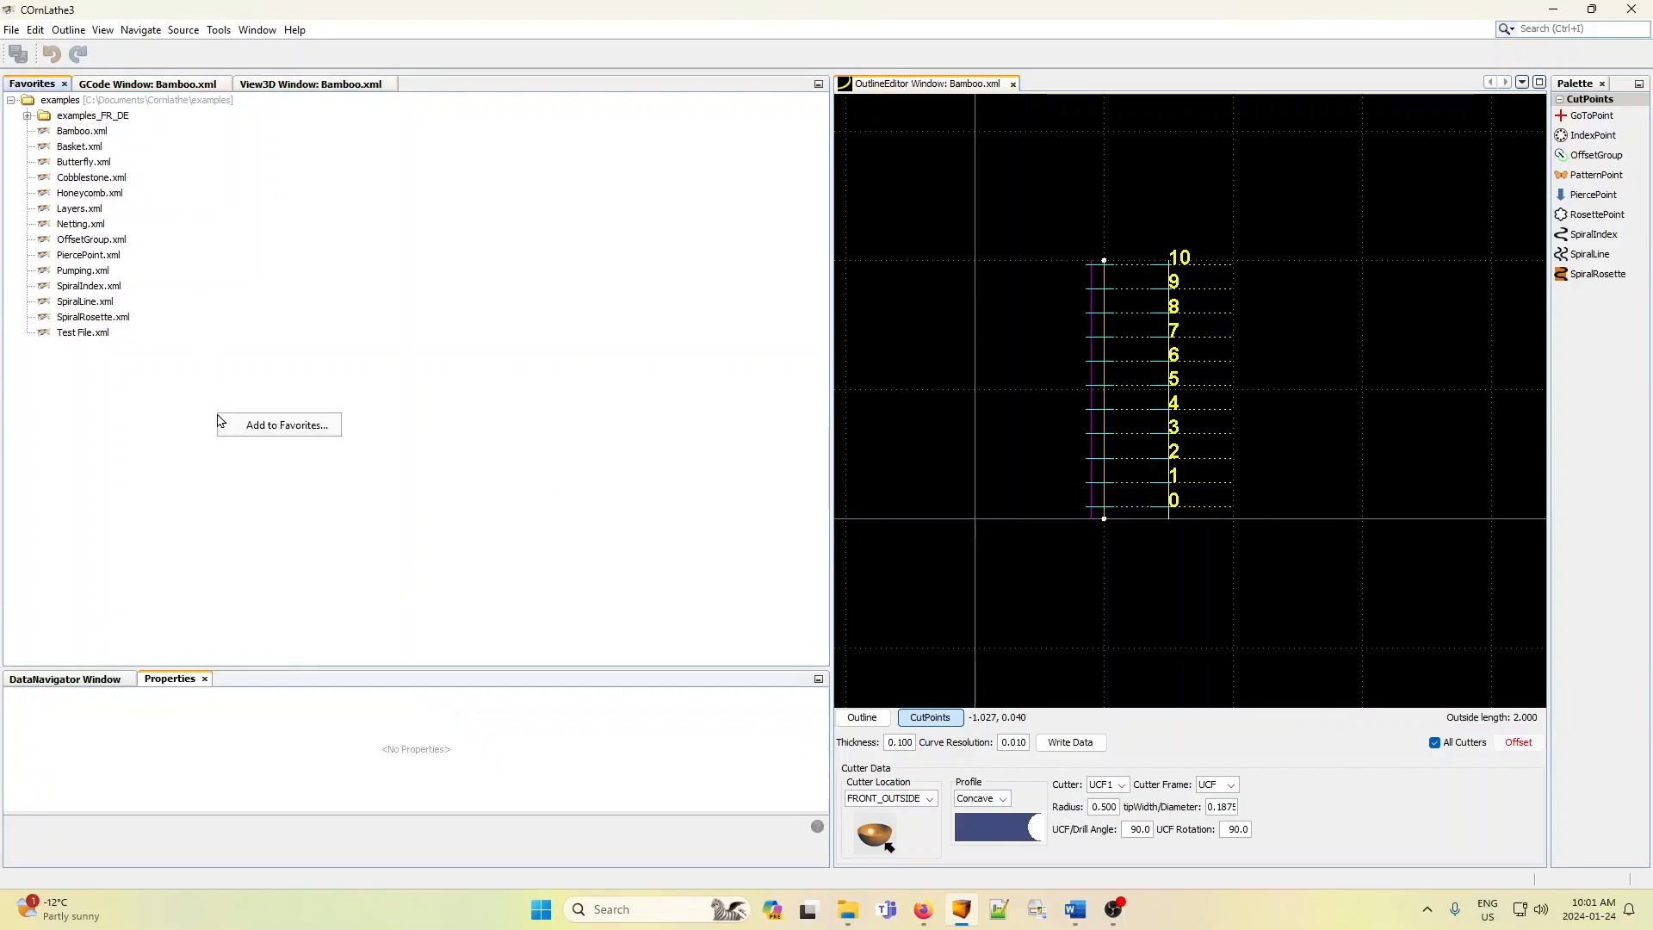
left_click(272, 425)
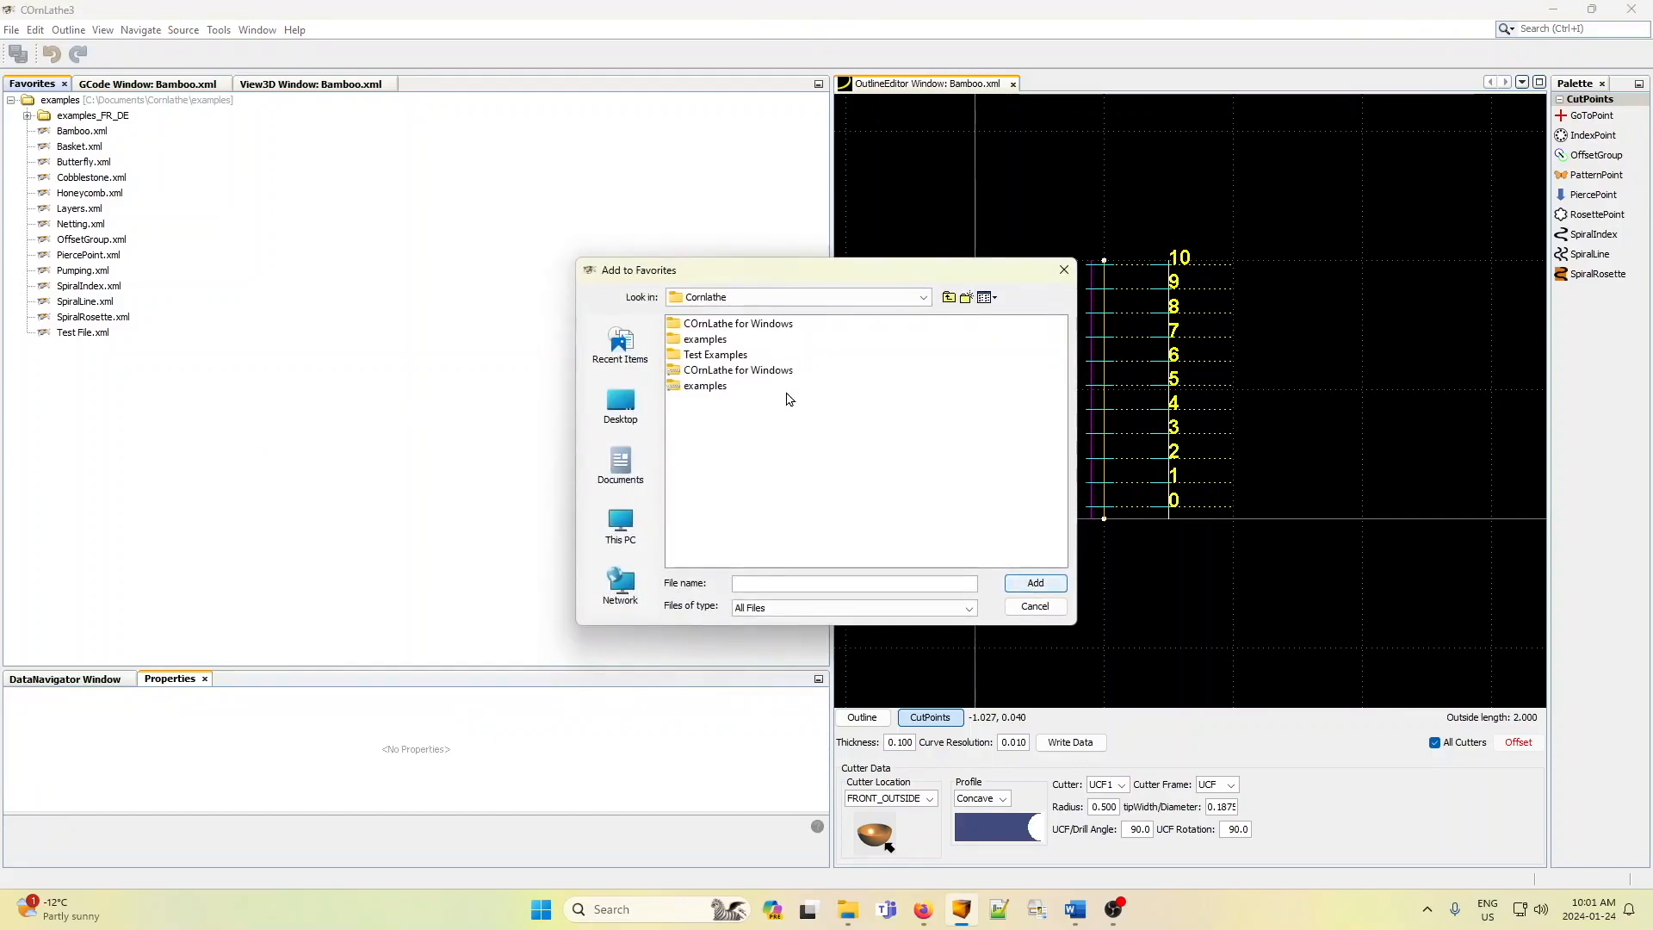
left_click(689, 356)
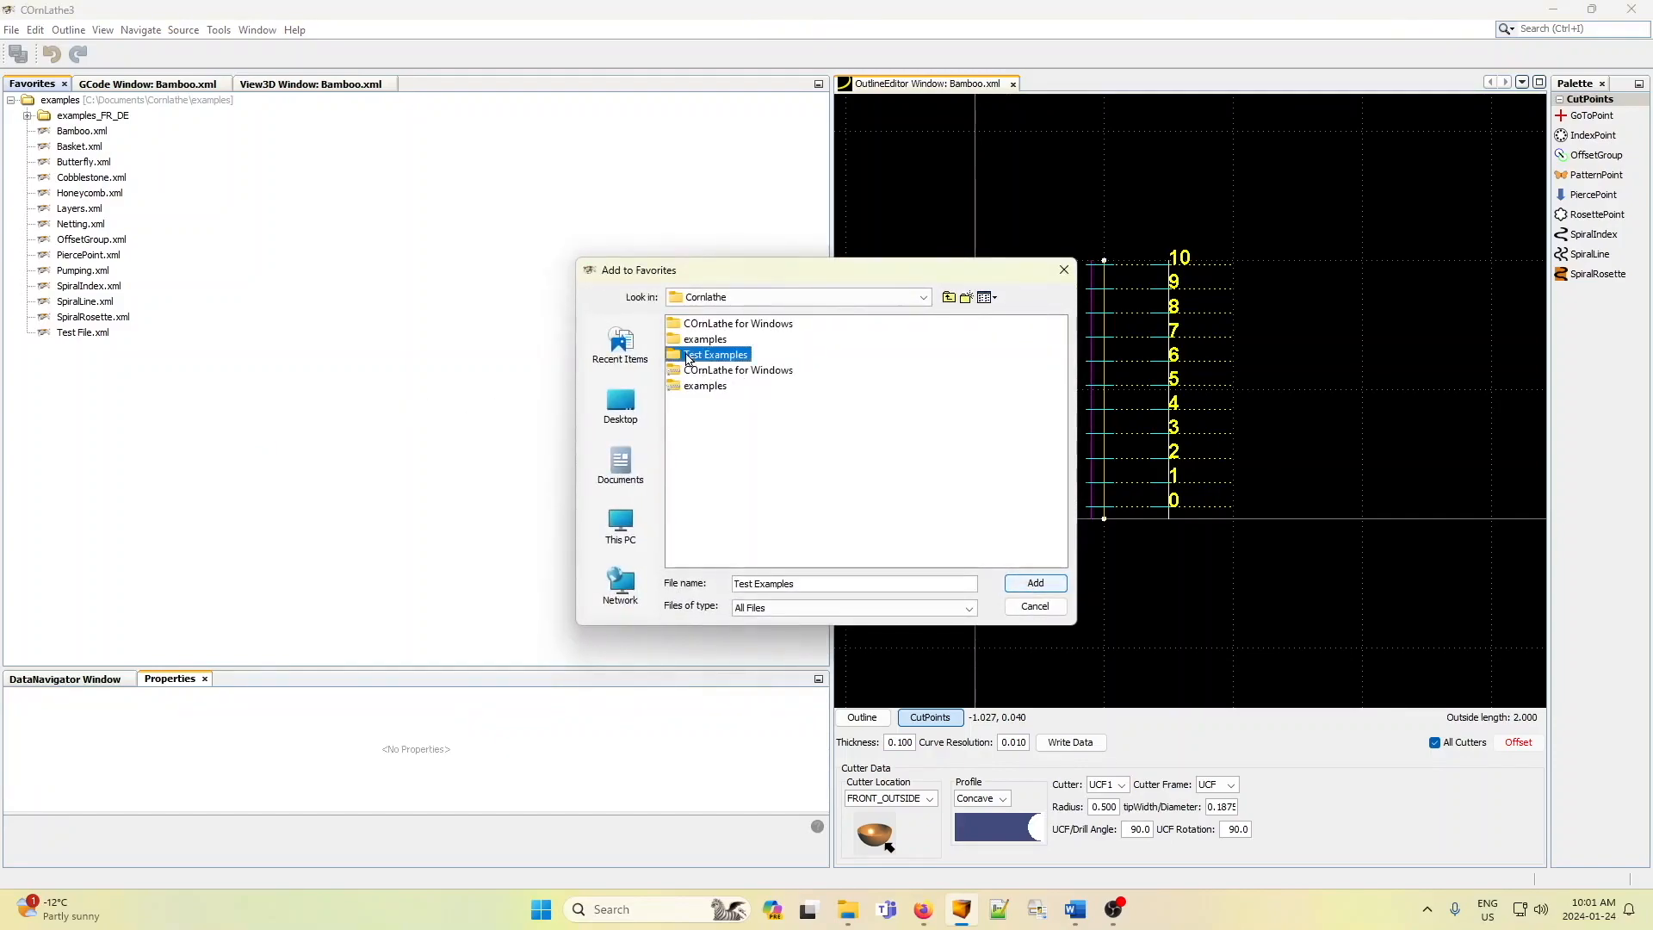
left_click(1032, 583)
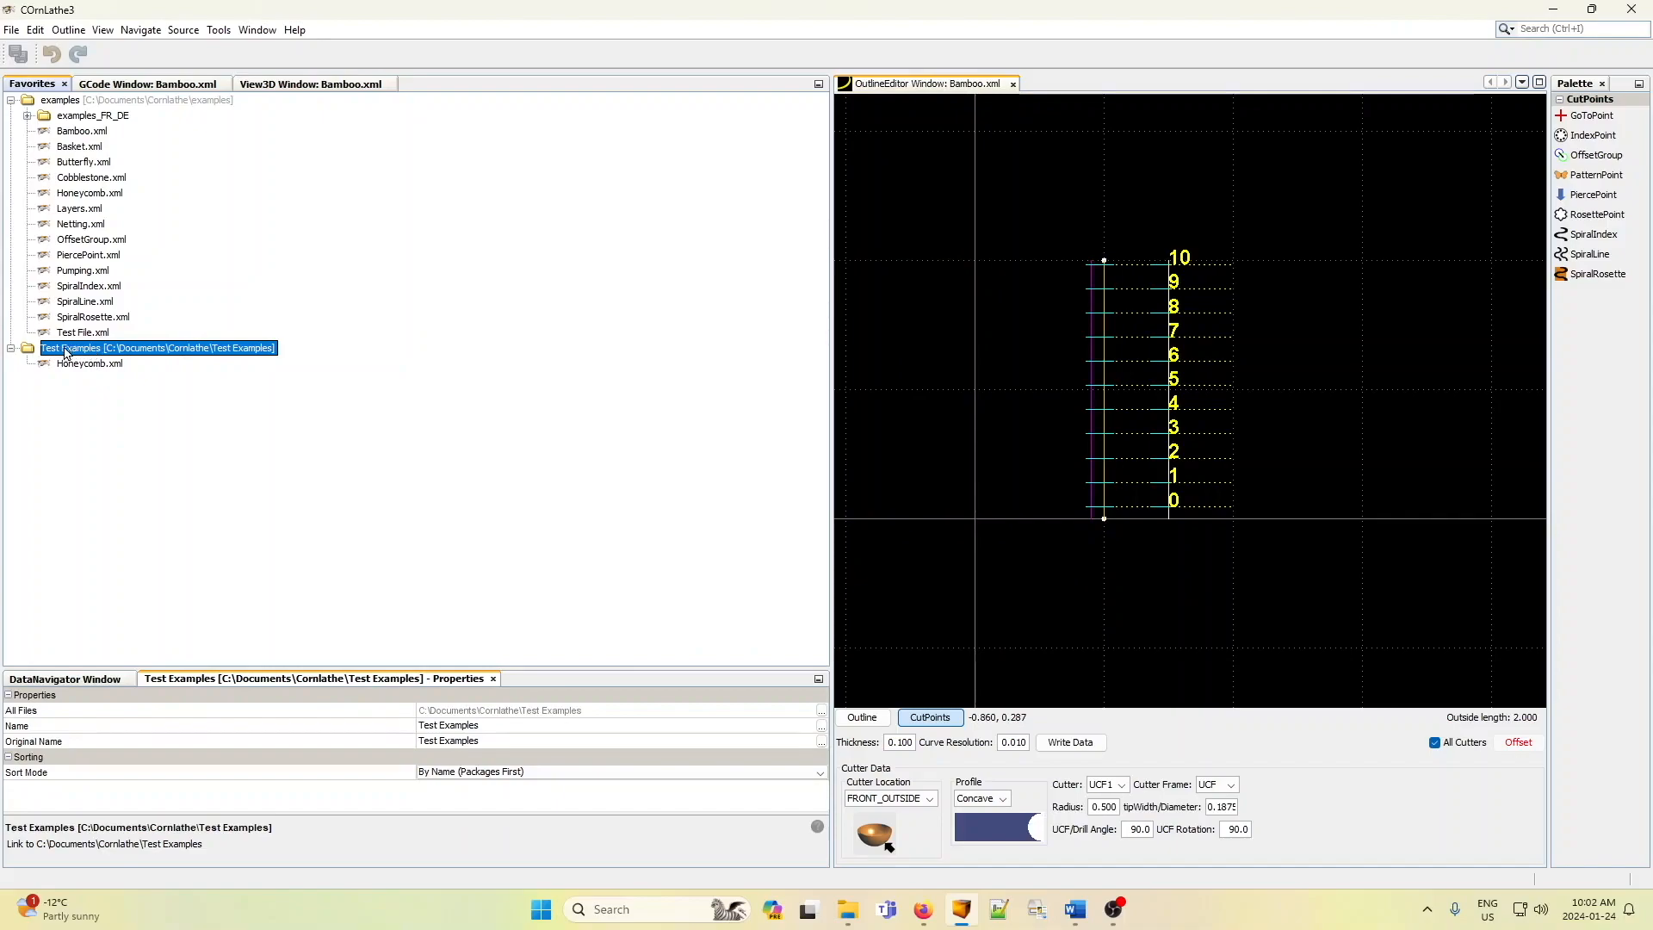
- Switch to File Explorer and go up from the bin folder to the Cornlathe folder in Documents
left_click(849, 918)
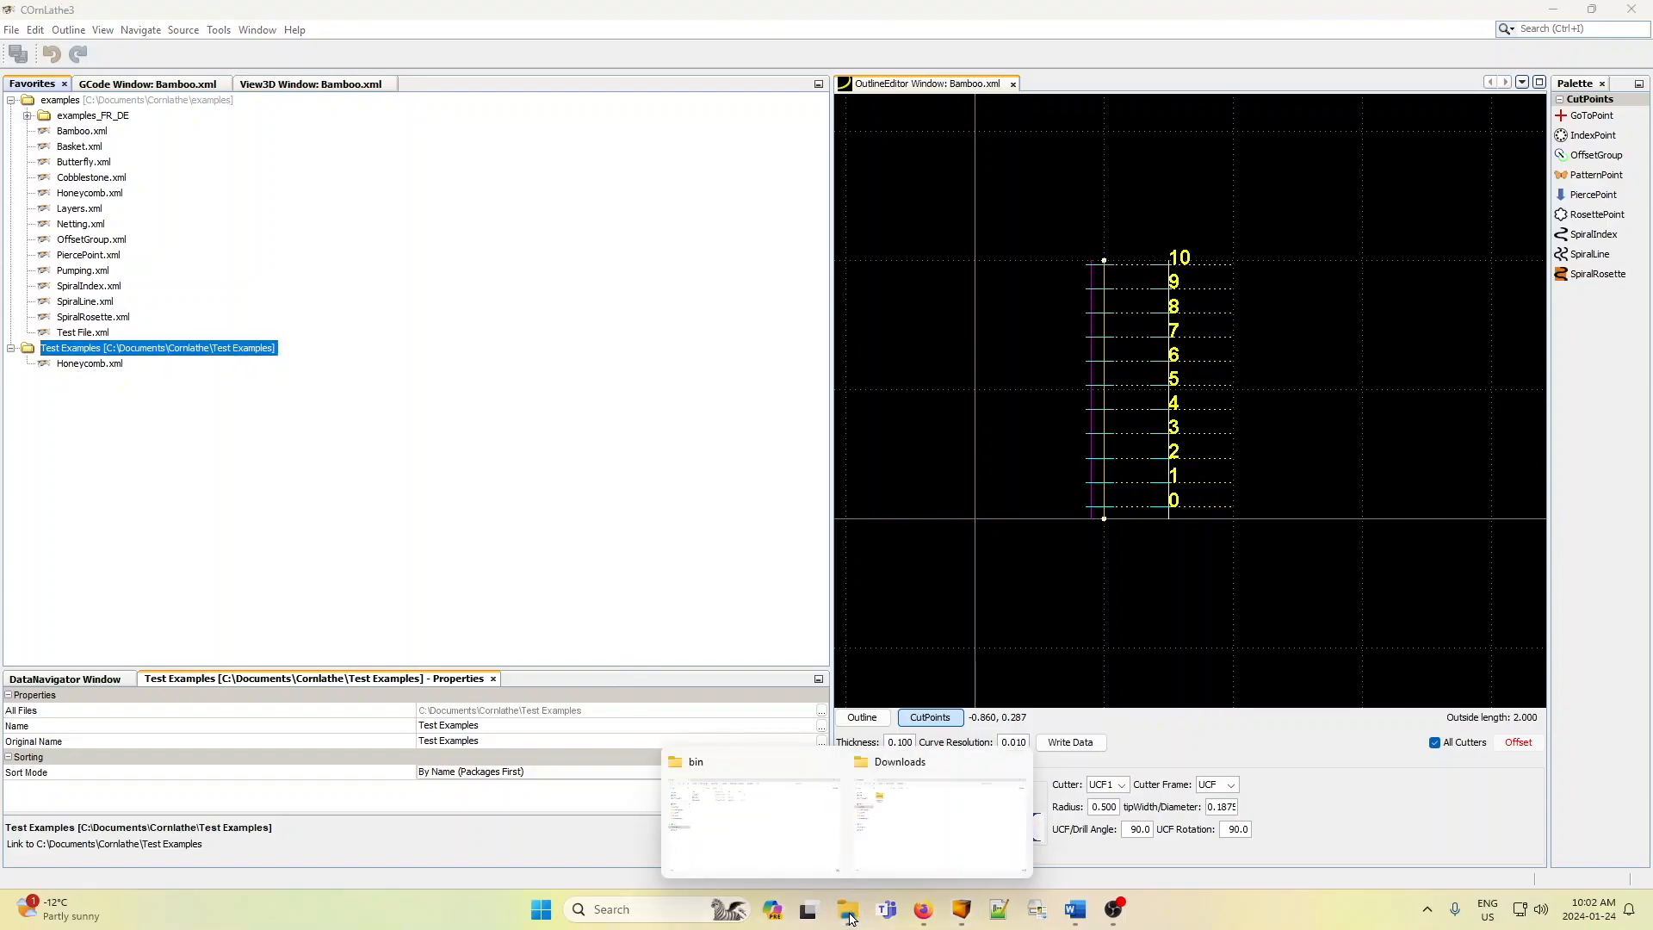
left_click(783, 833)
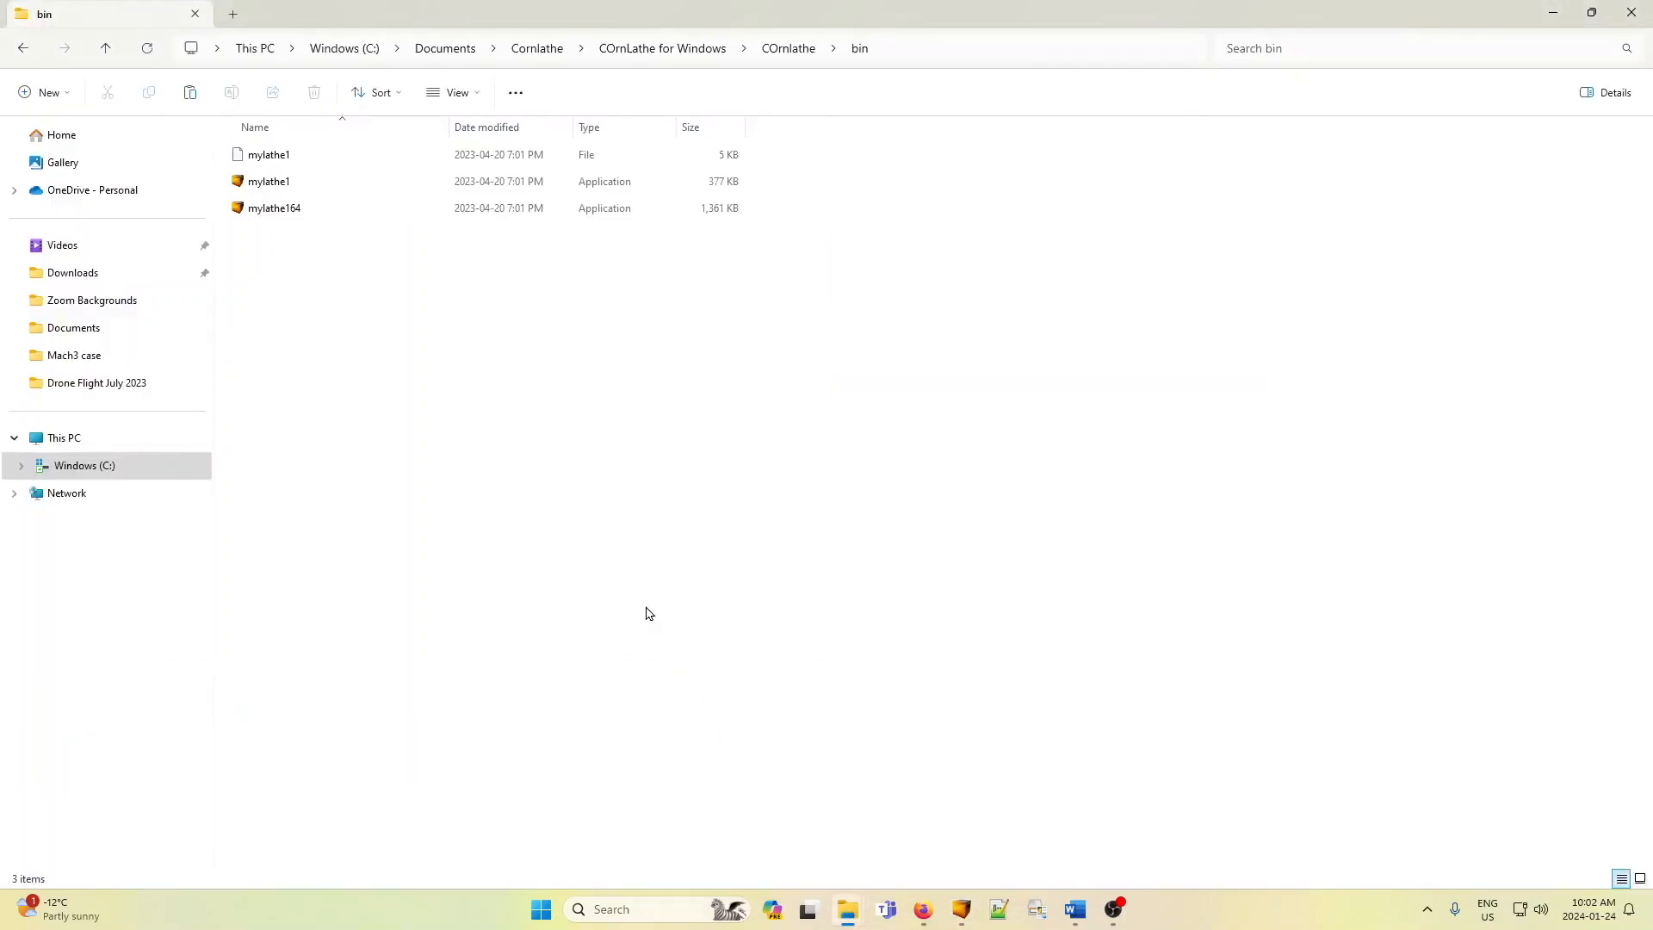
left_click(105, 48)
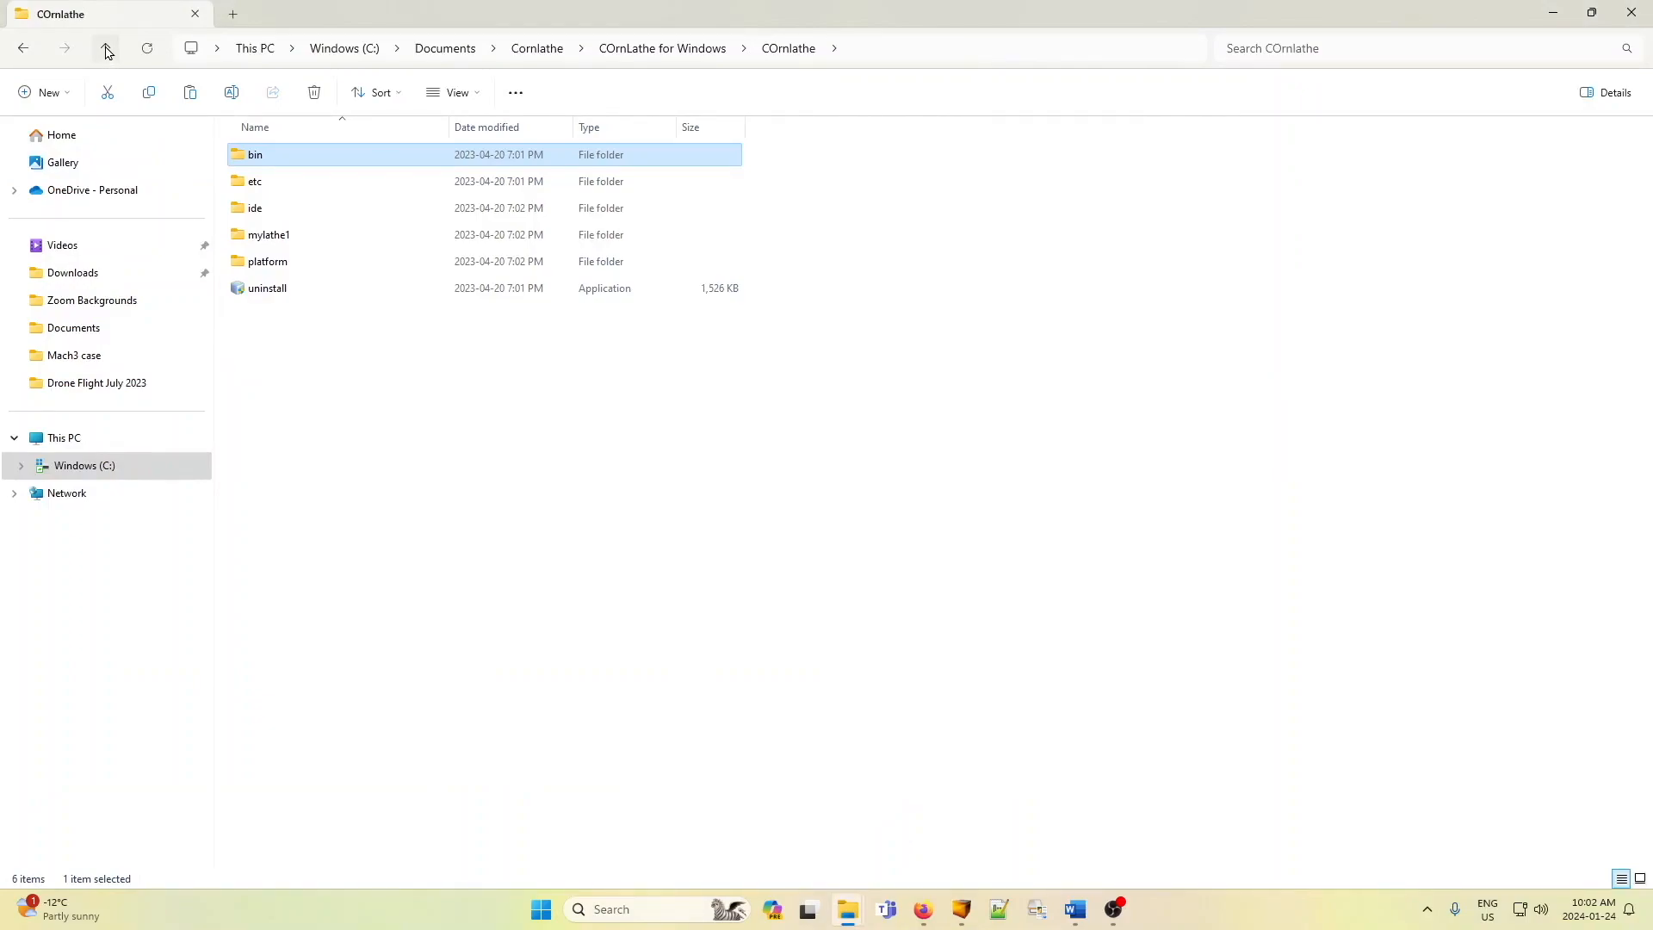
left_click(105, 48)
left_click(106, 48)
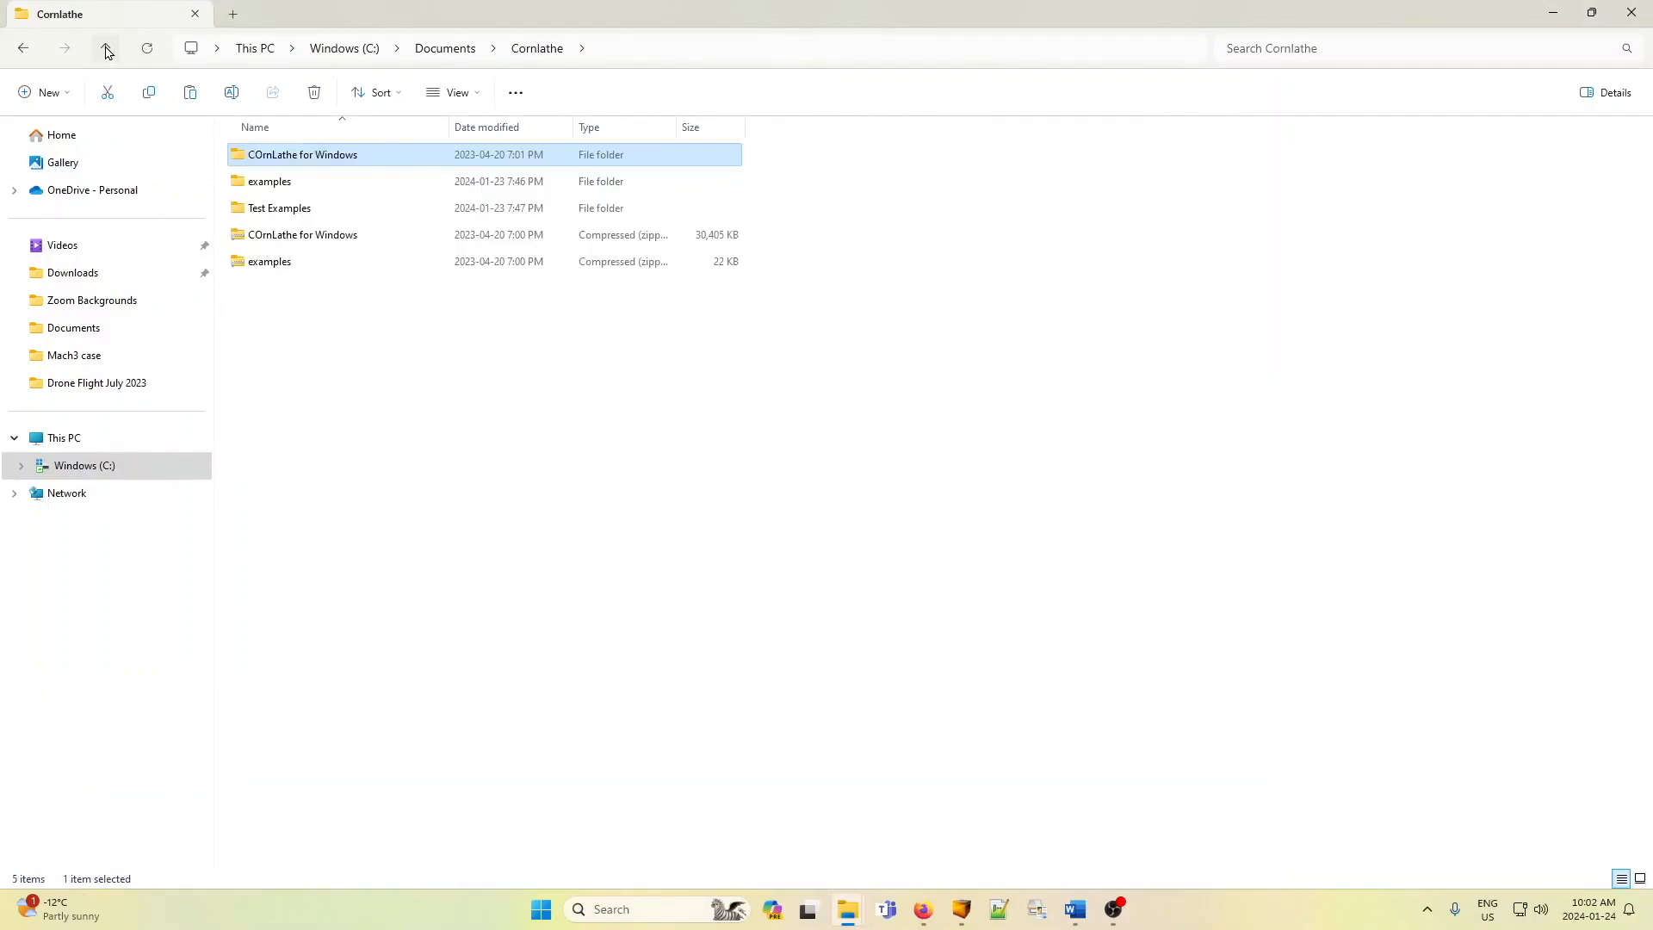
right_click(287, 347)
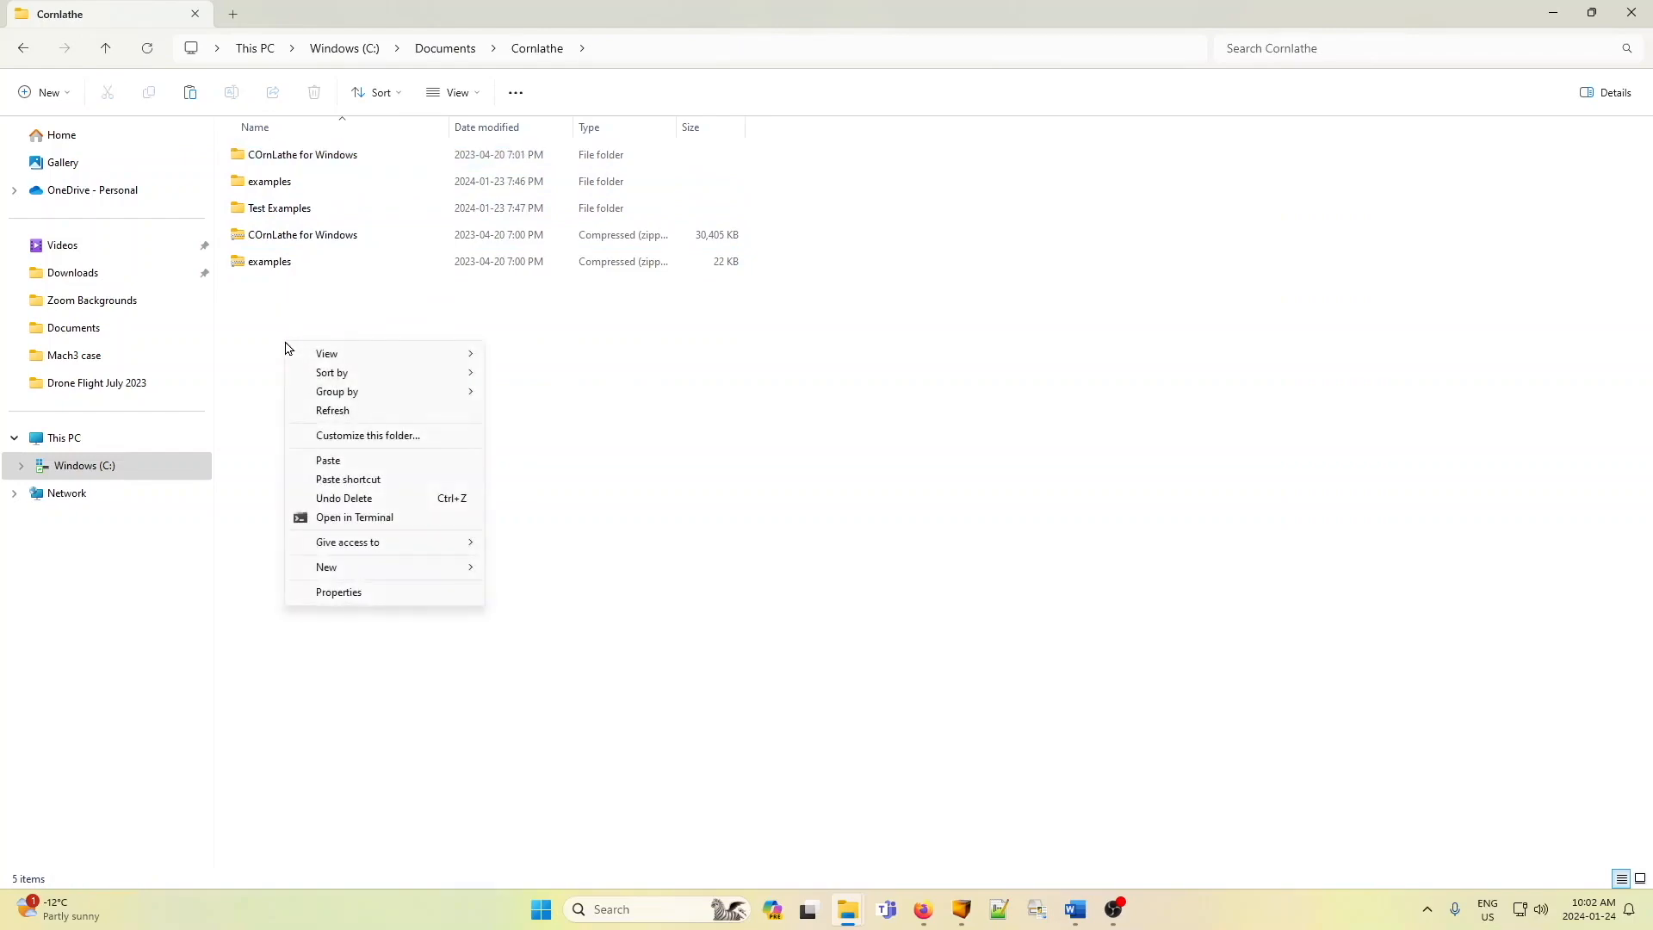
mouse_move(365, 575)
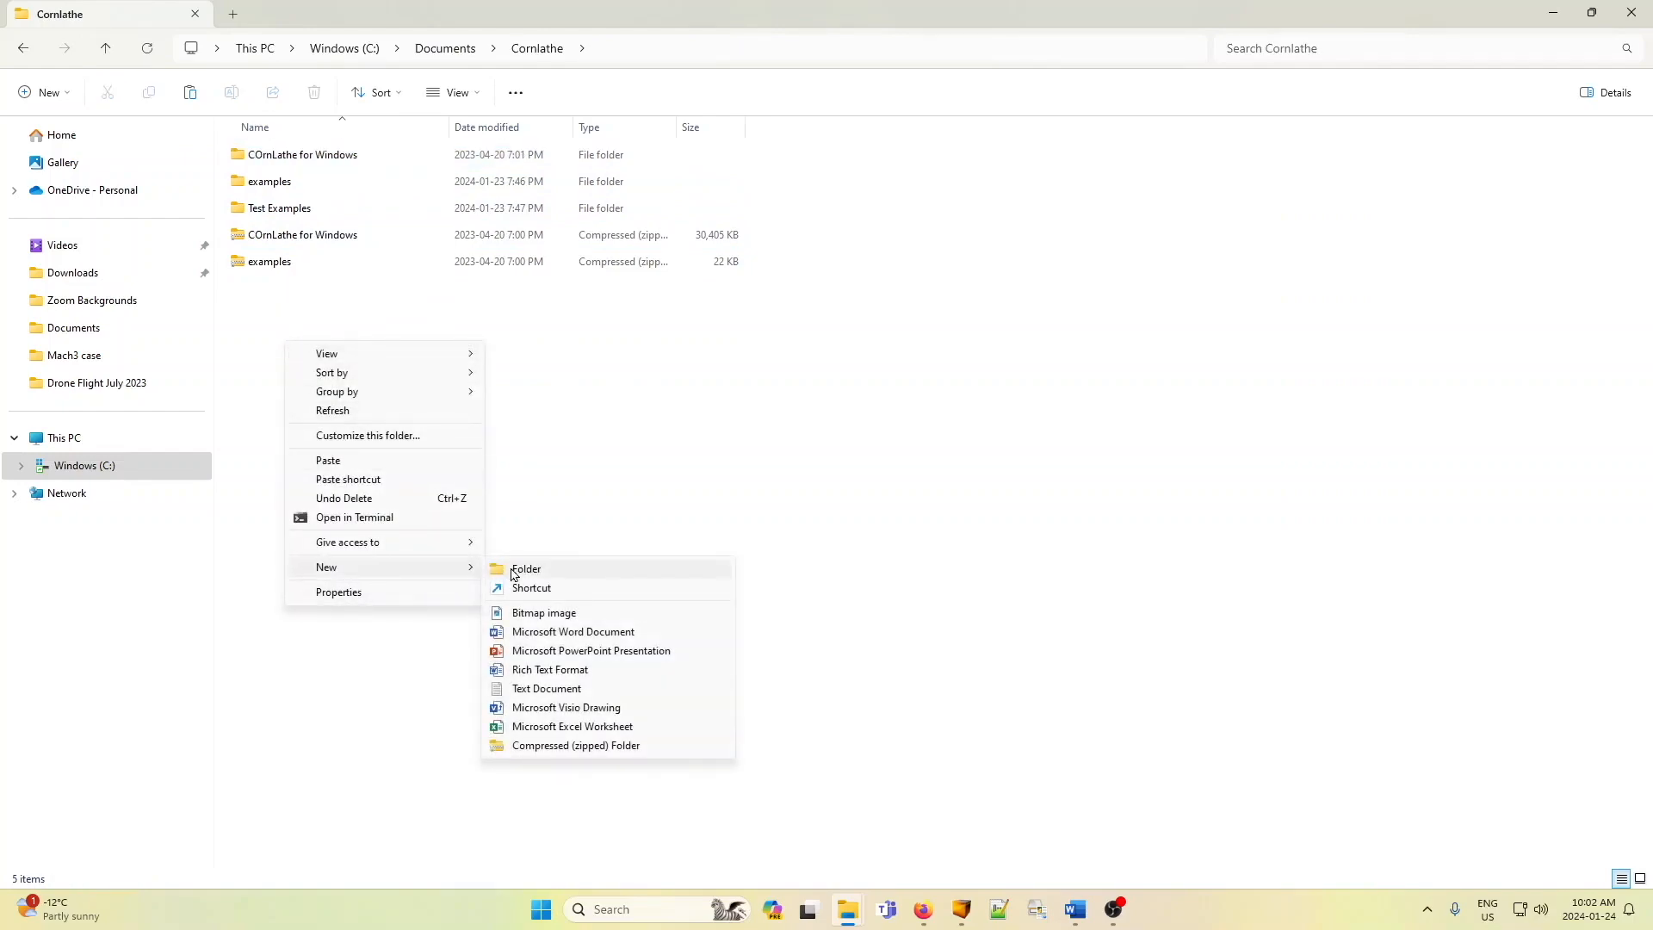
left_click(680, 369)
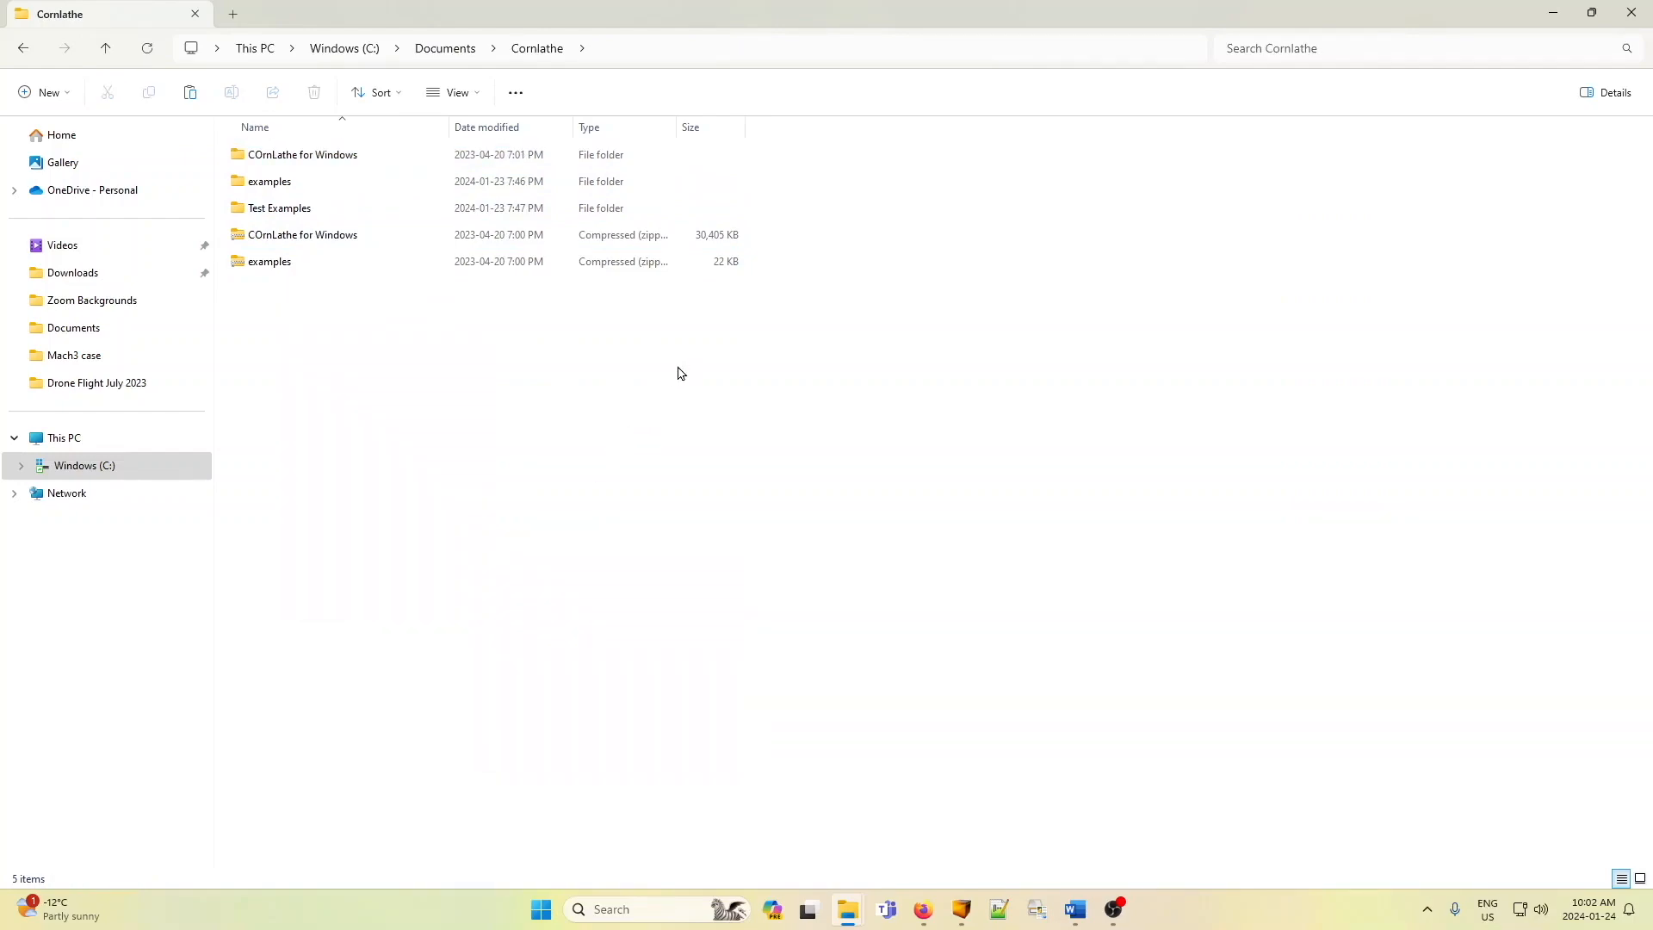
- Check the contents of the Test Examples folder and return to the Cornlathe folder
left_click(303, 216)
double_click(303, 215)
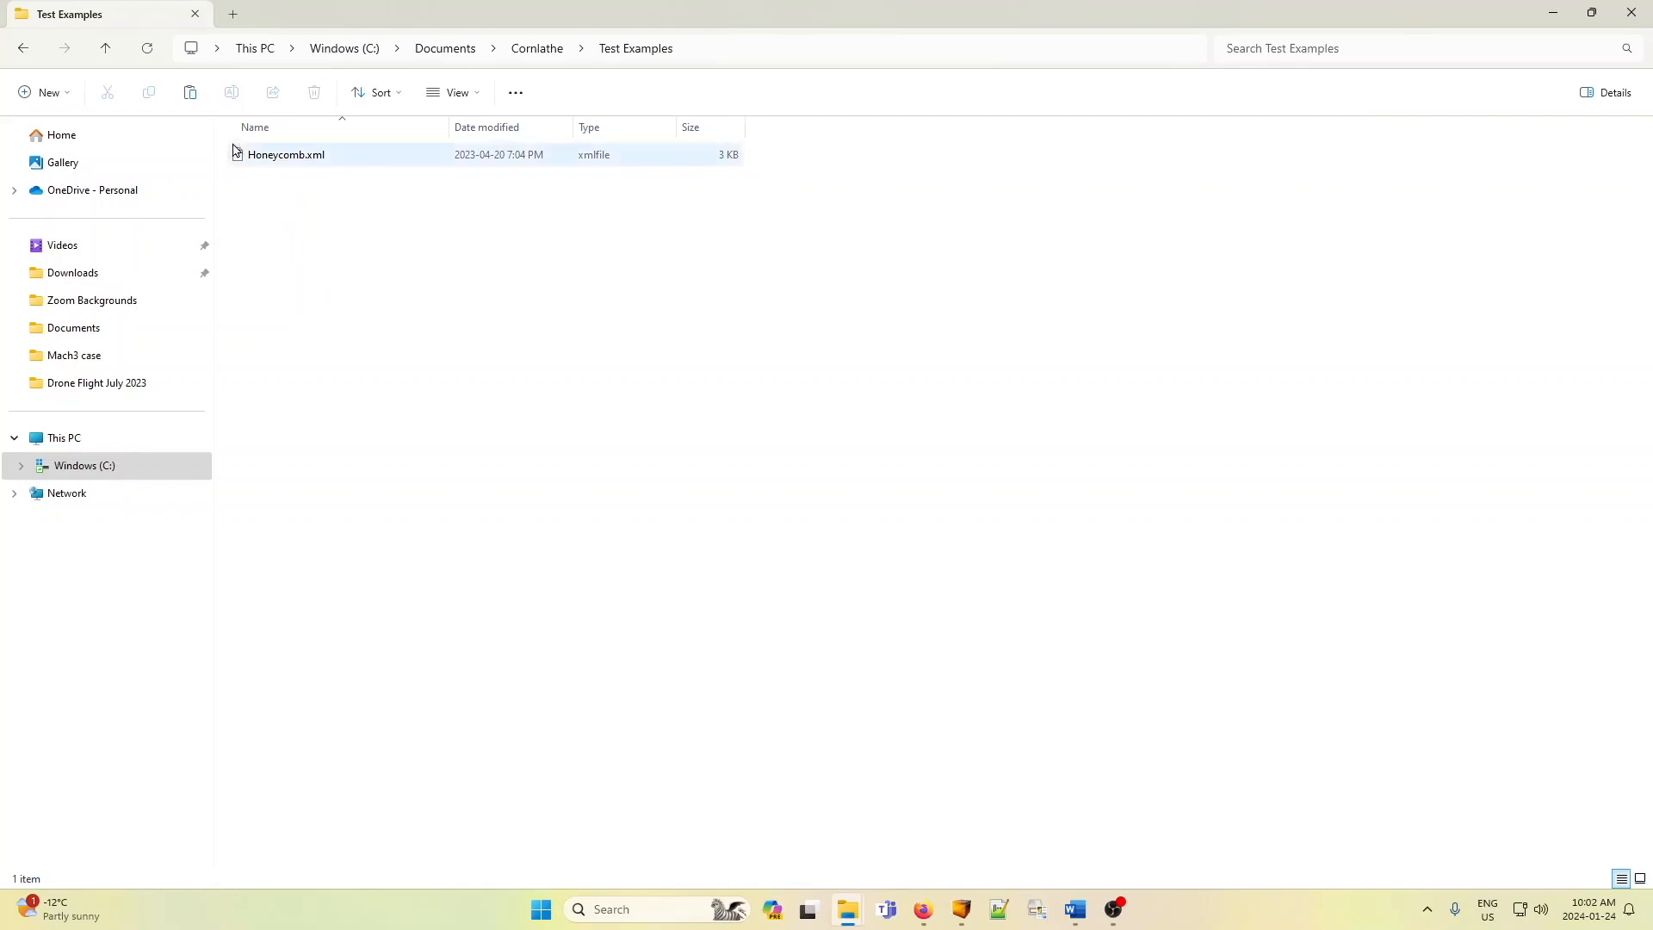
left_click(107, 49)
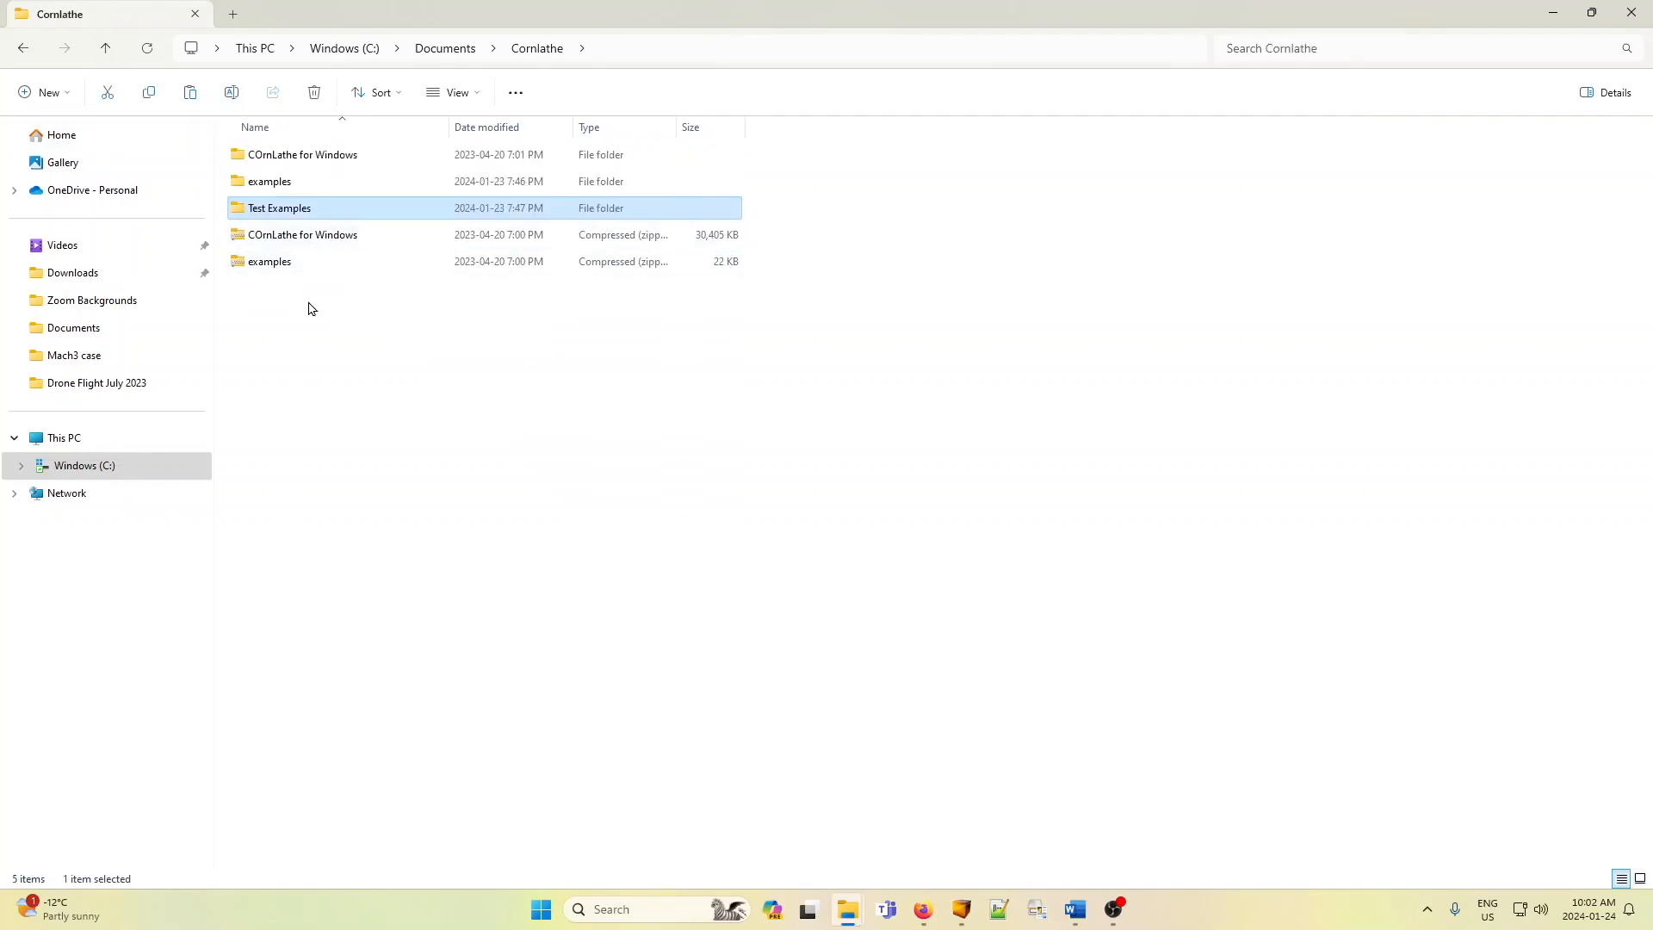
- Copy the Basket.xml file from the examples folder
left_click(274, 186)
double_click(273, 183)
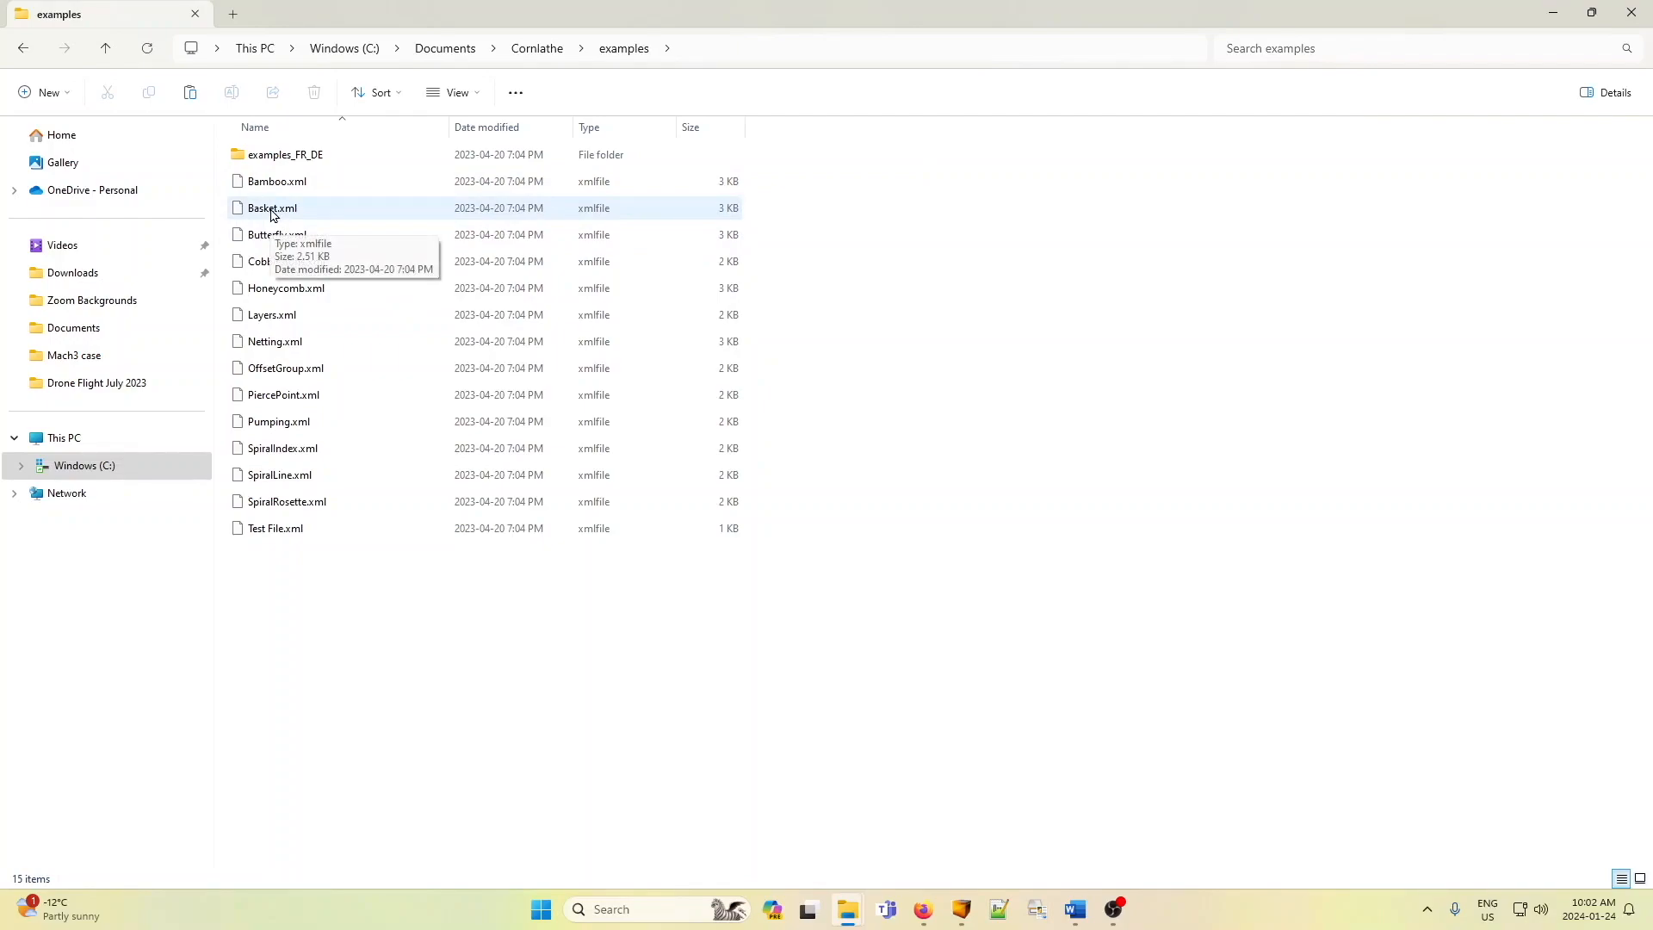
left_click(274, 211)
right_click(274, 211)
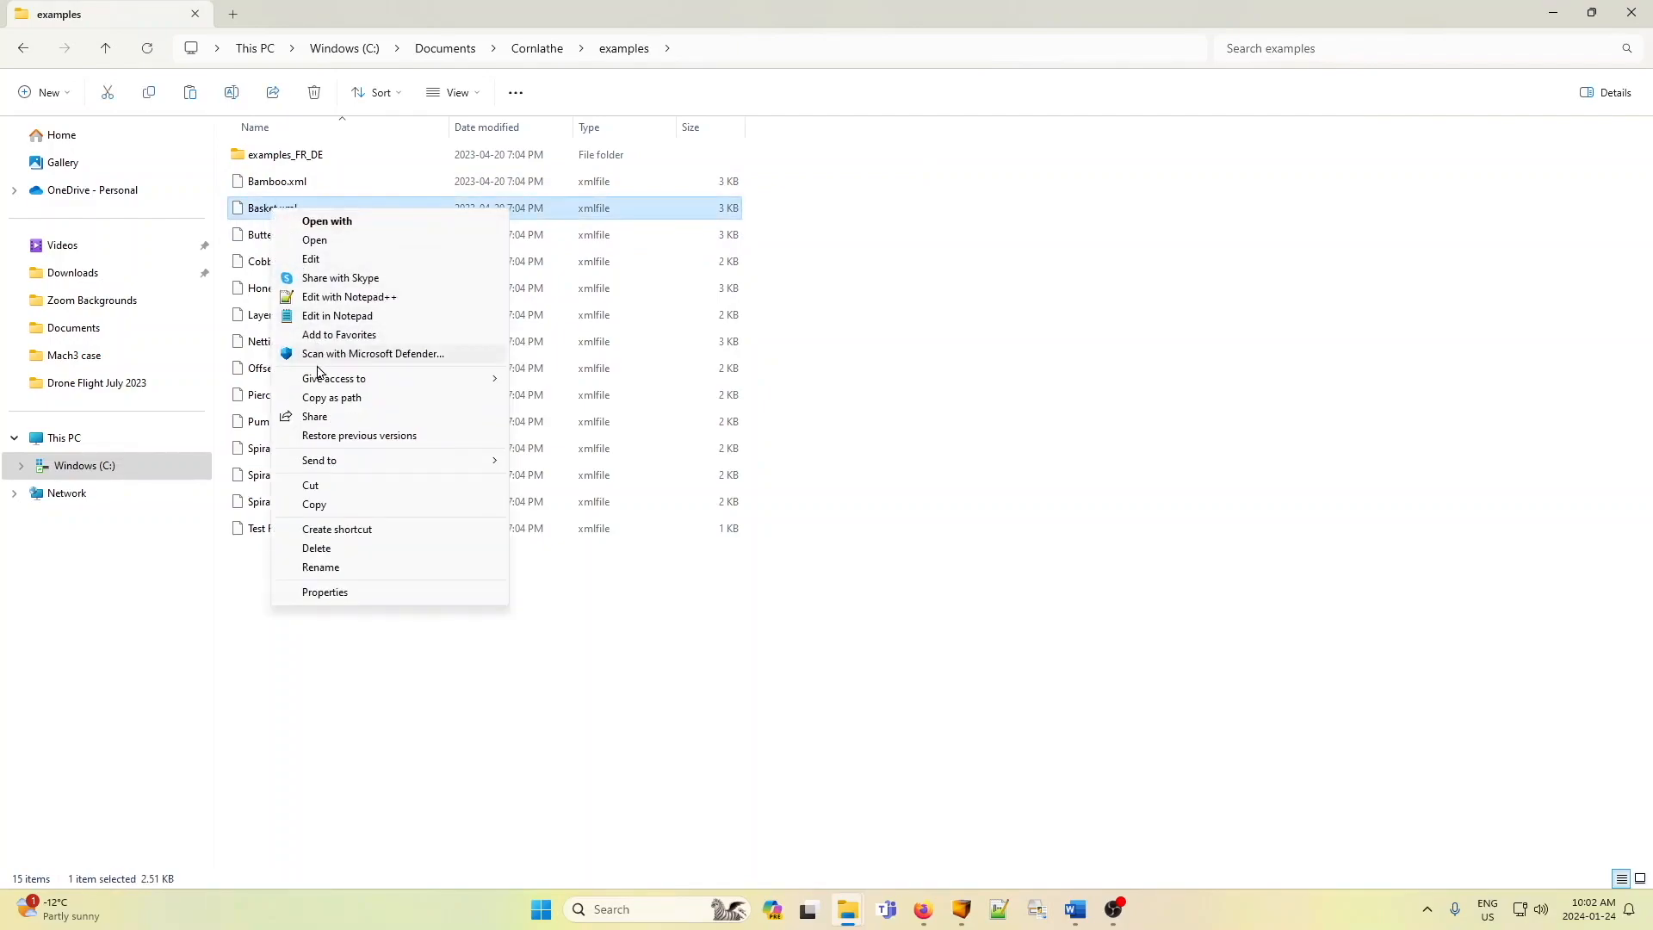
left_click(331, 505)
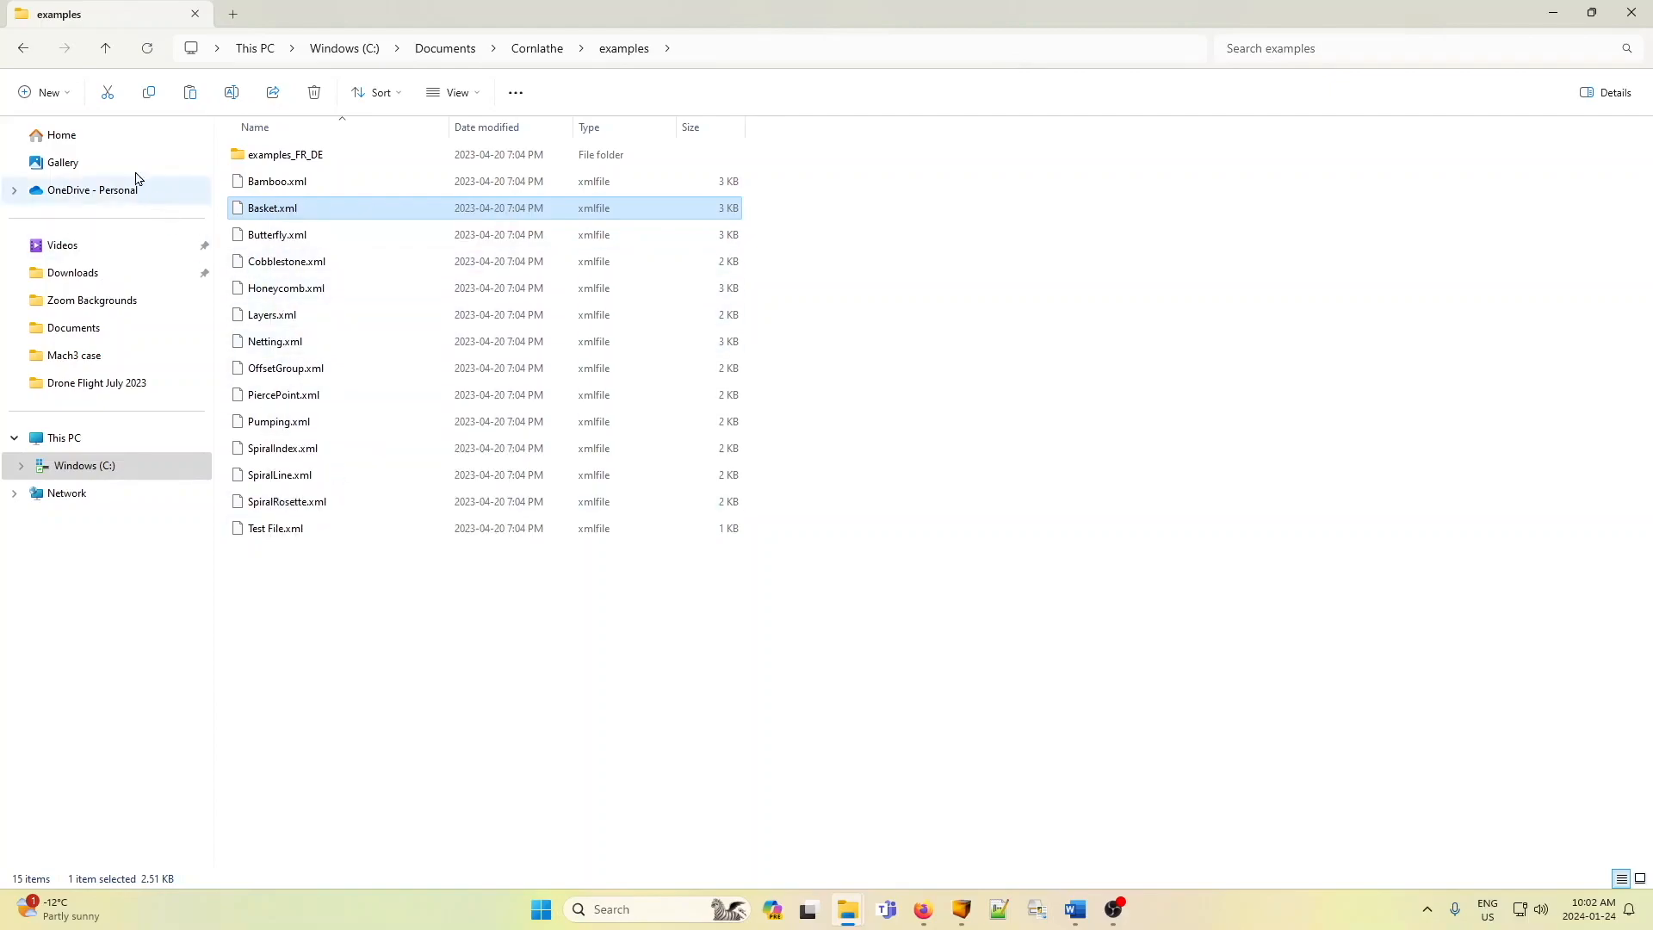
- Paste Basket.xml into the Test Examples folder and return to the Cornlathe folder
left_click(106, 49)
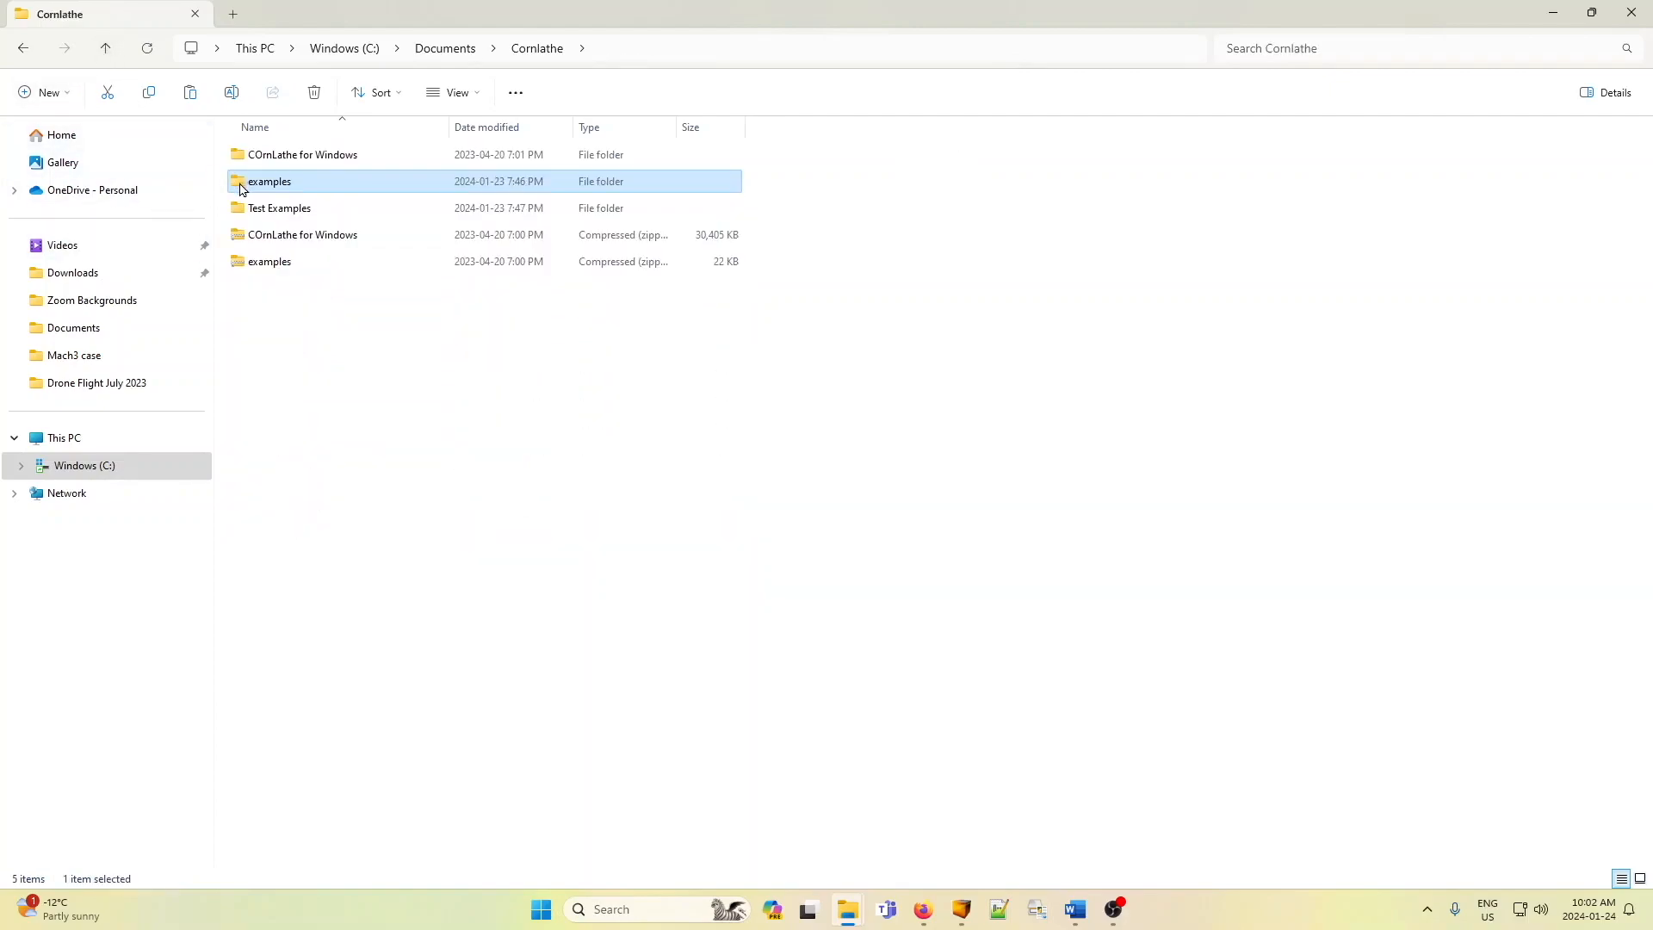
double_click(267, 212)
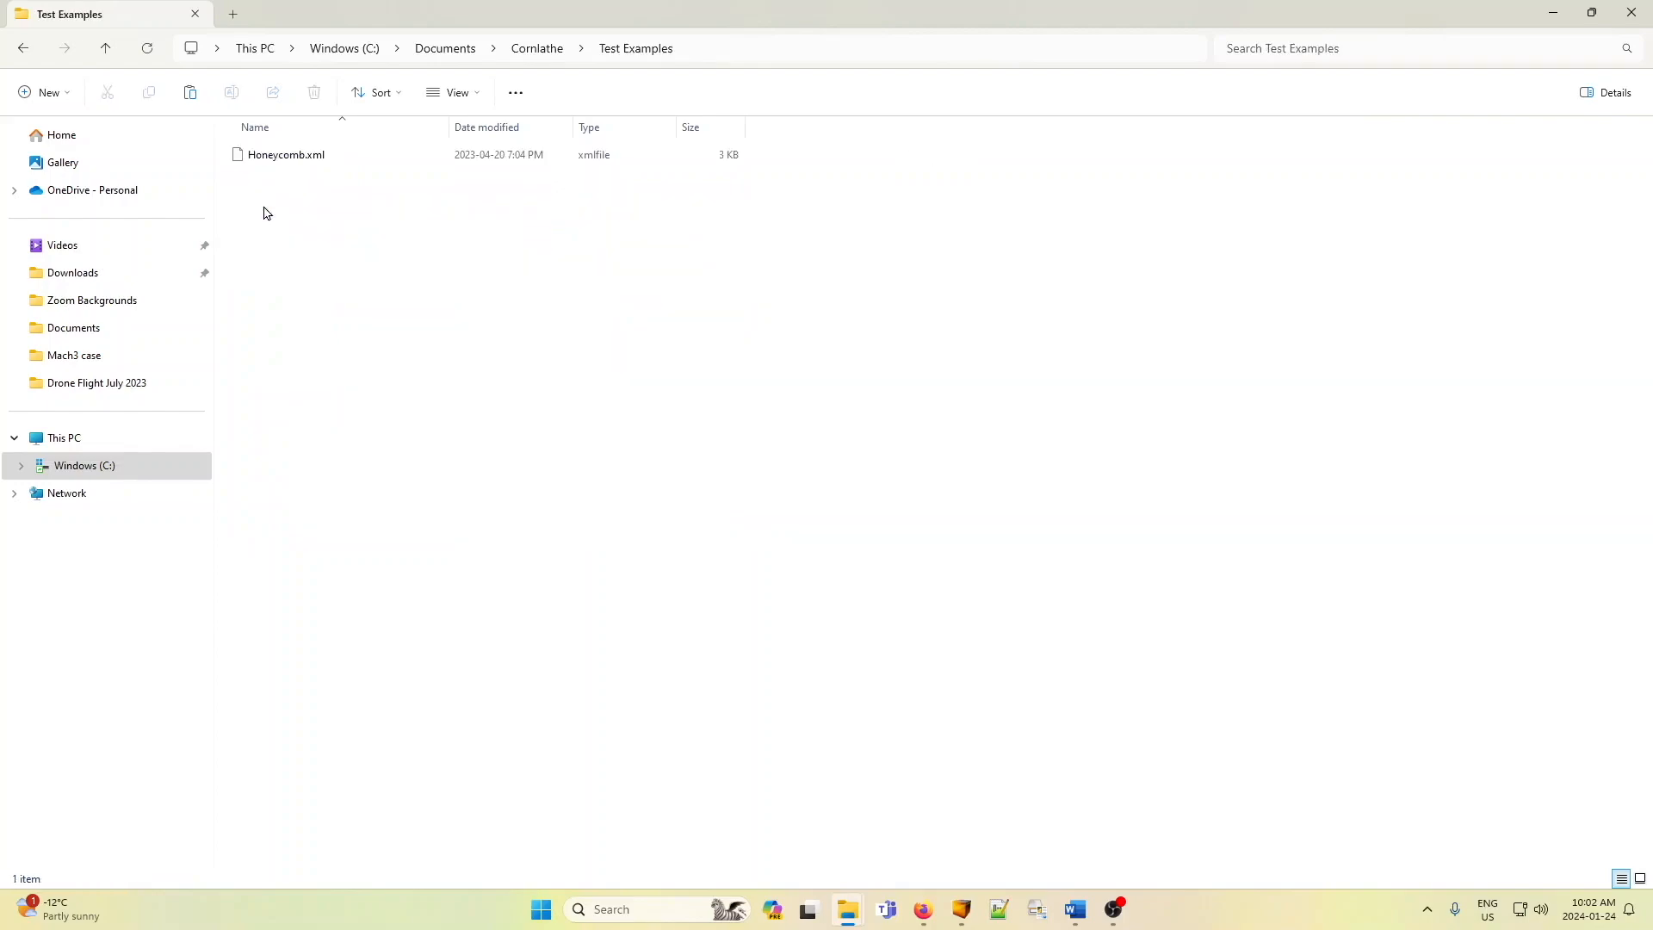
right_click(286, 254)
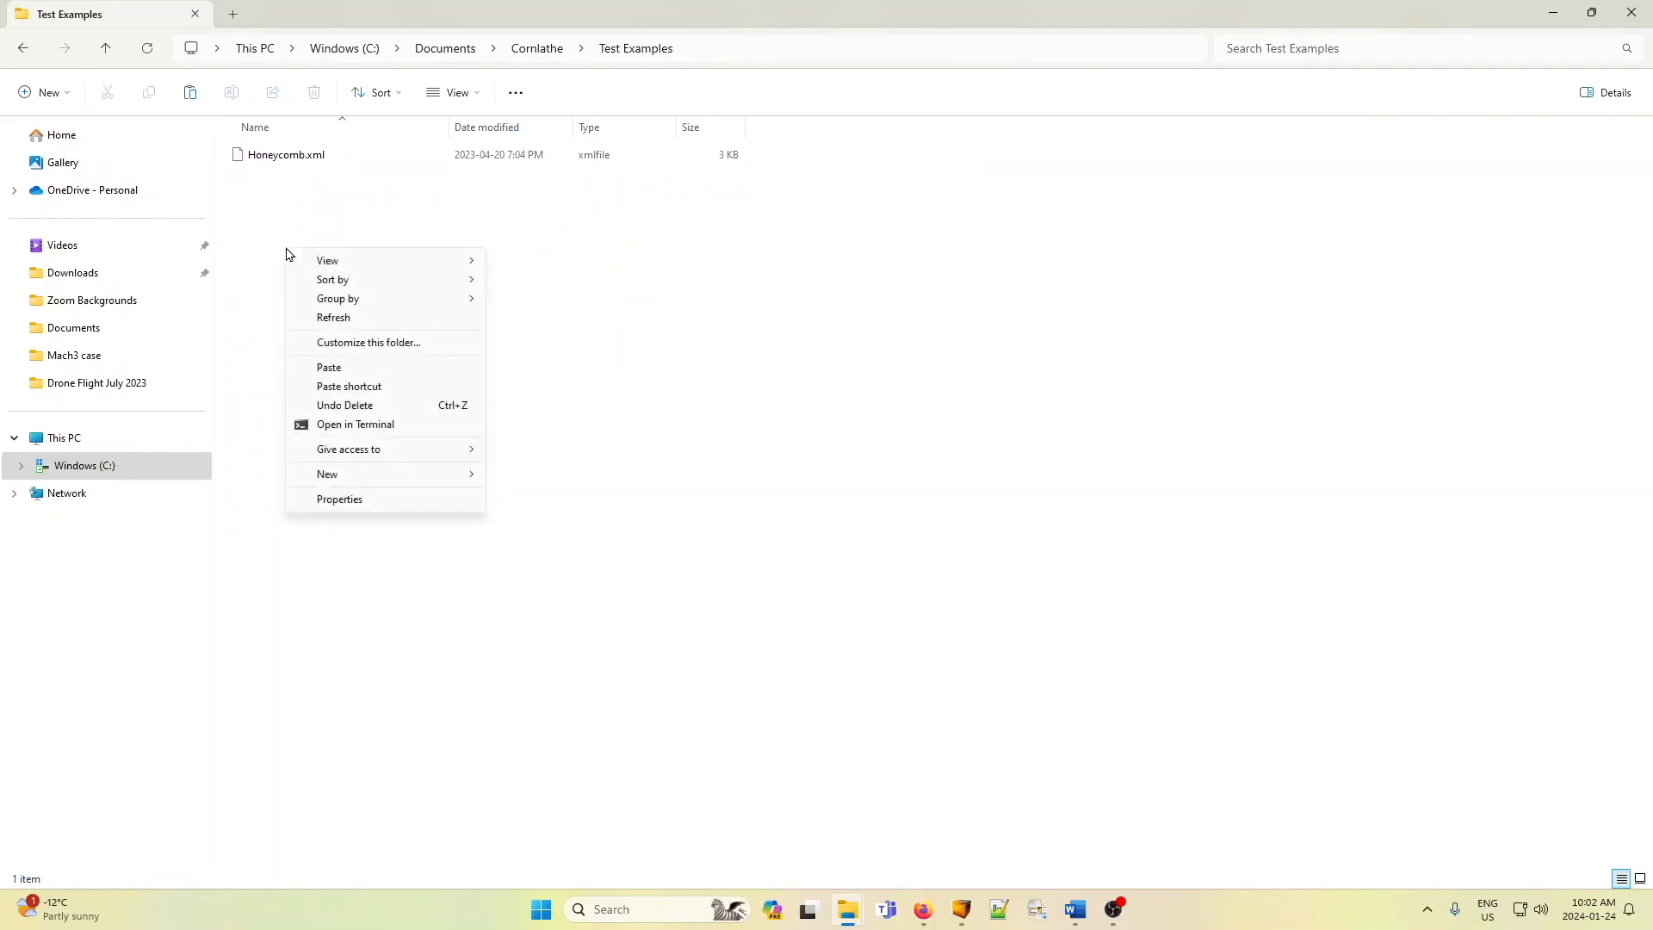
left_click(351, 367)
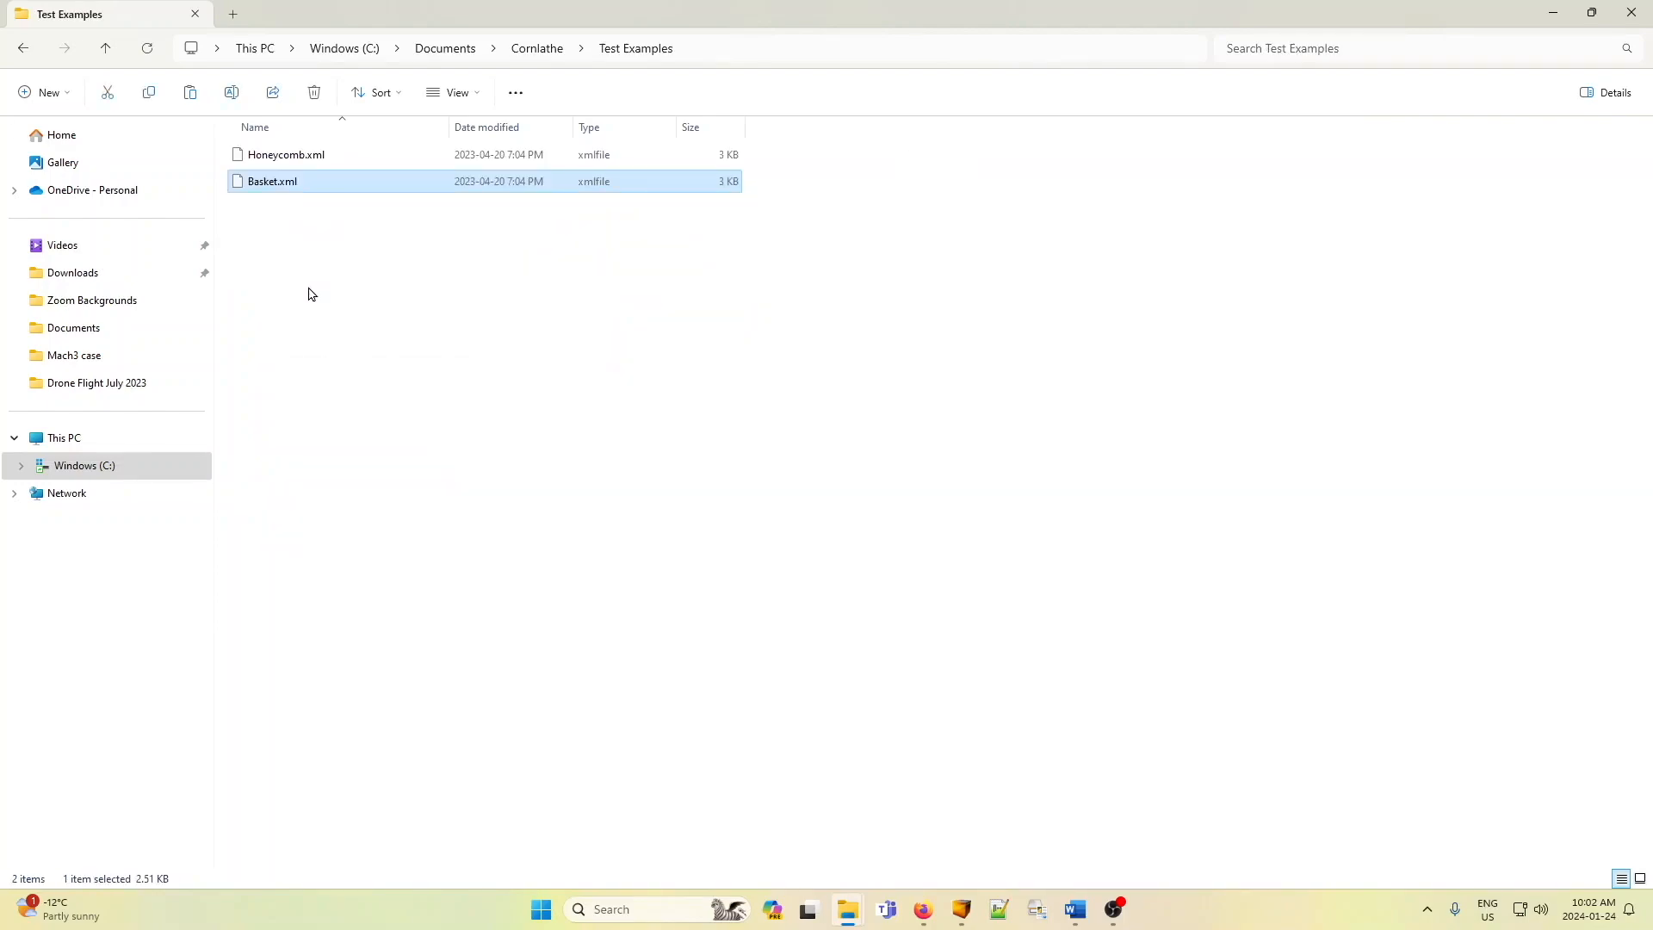
left_click(108, 50)
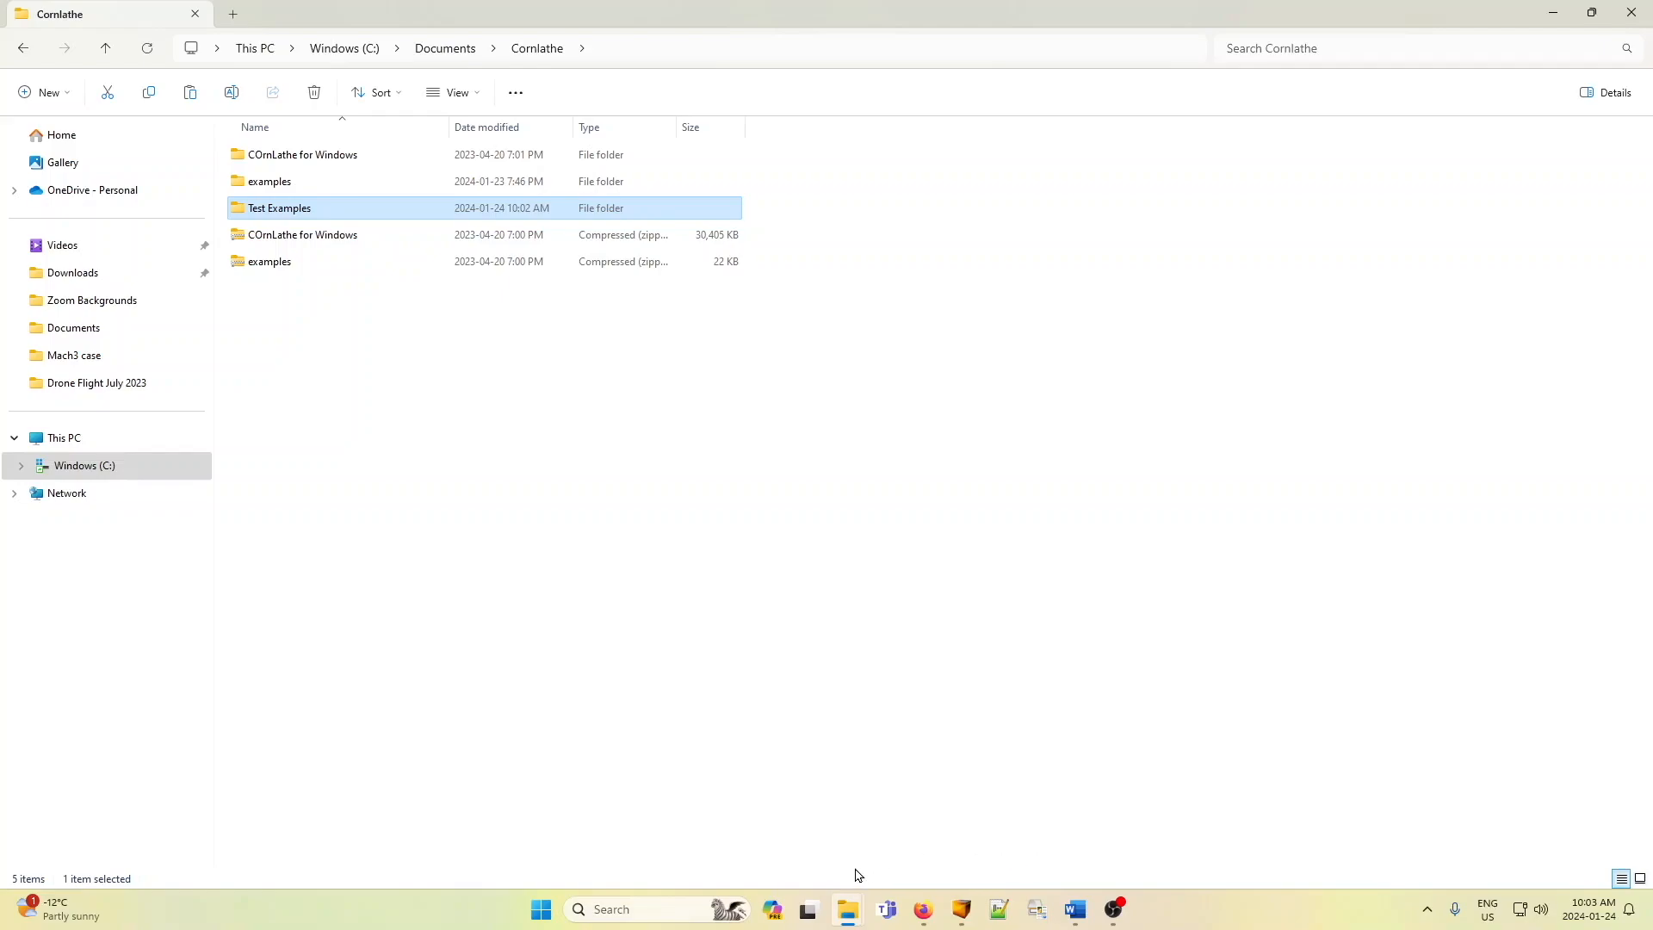
- Switch to COrnLathe3, load Basket.xml from the Test Examples favorites and render its surface in the View3D window
mouse_move(857, 914)
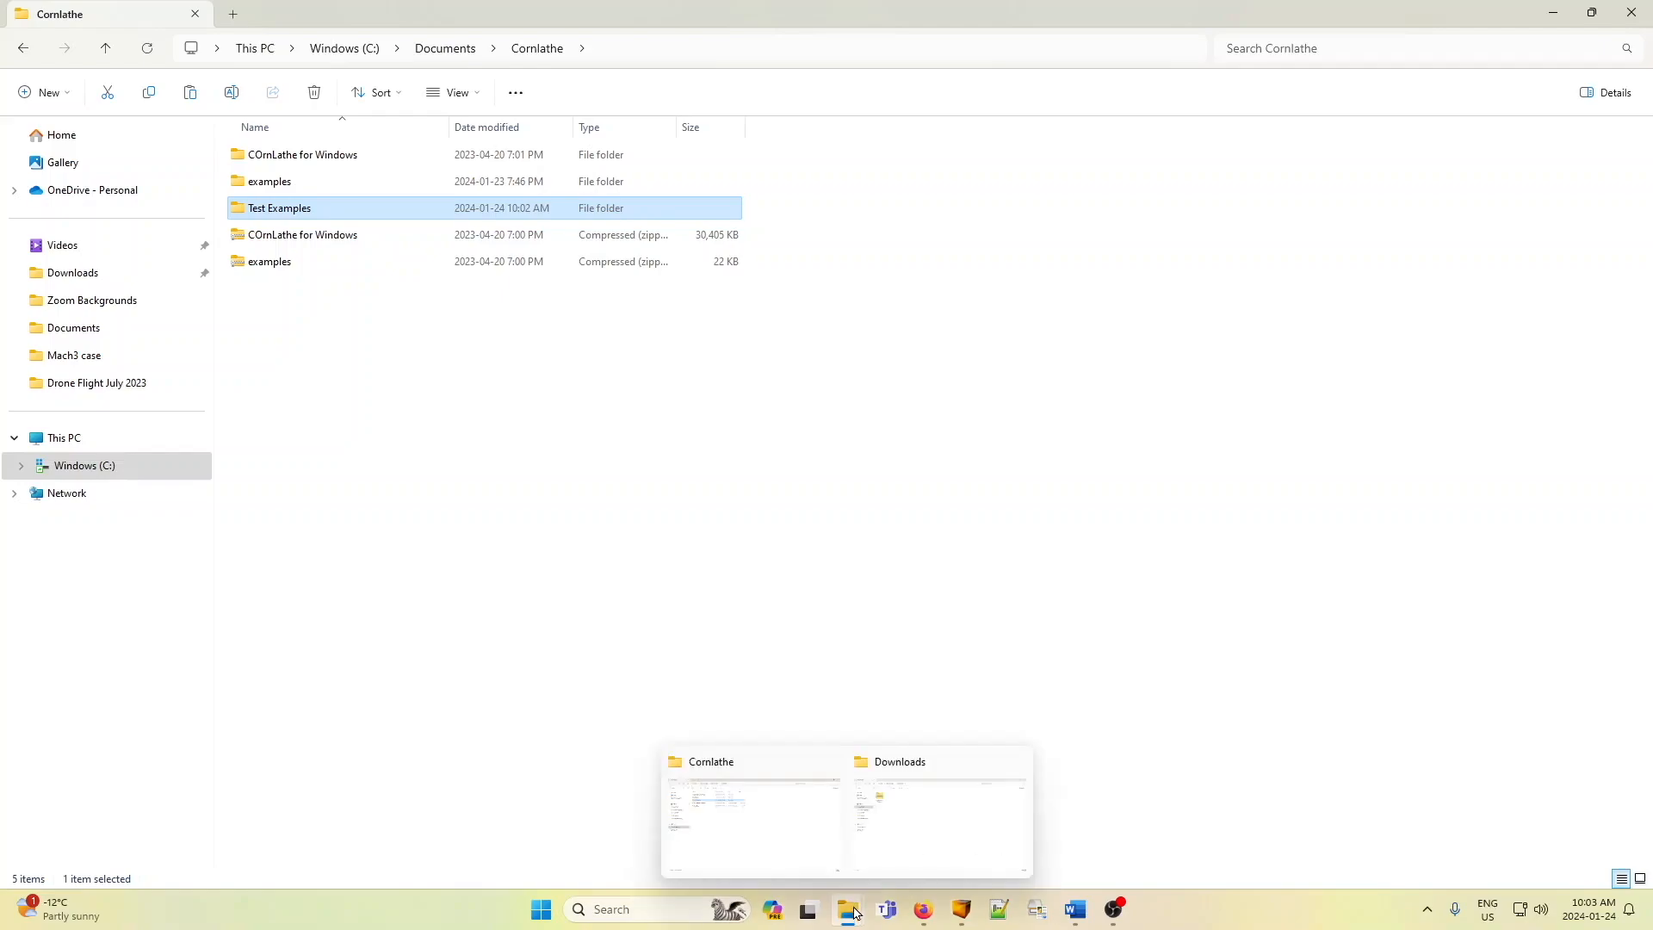
left_click(962, 910)
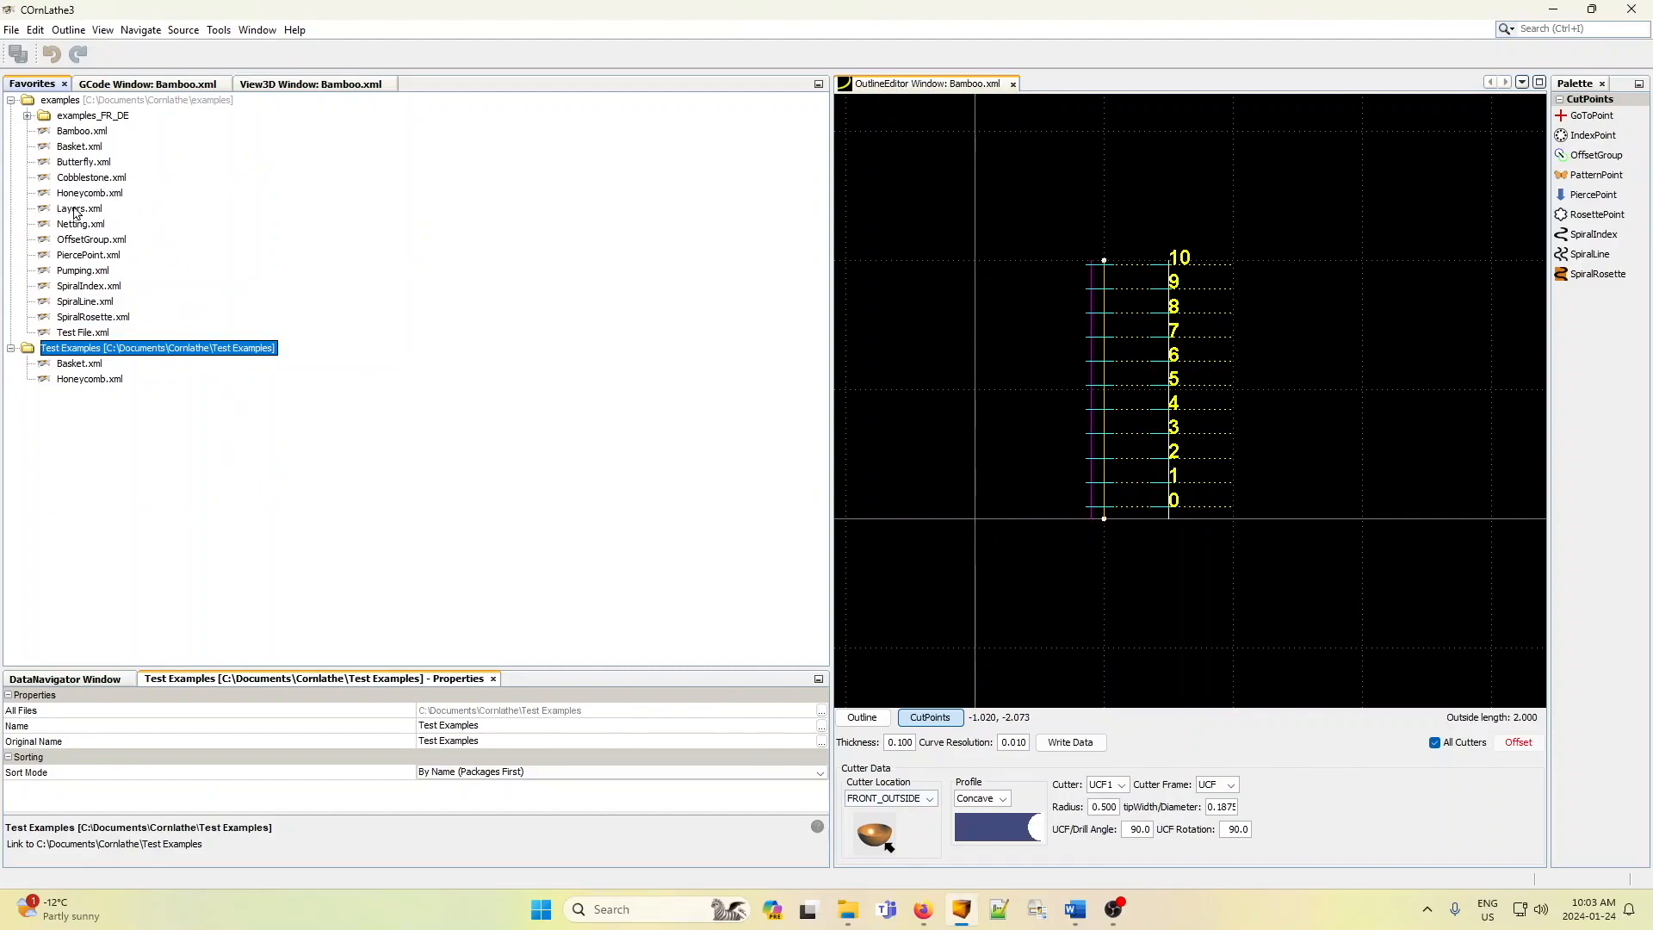
double_click(78, 364)
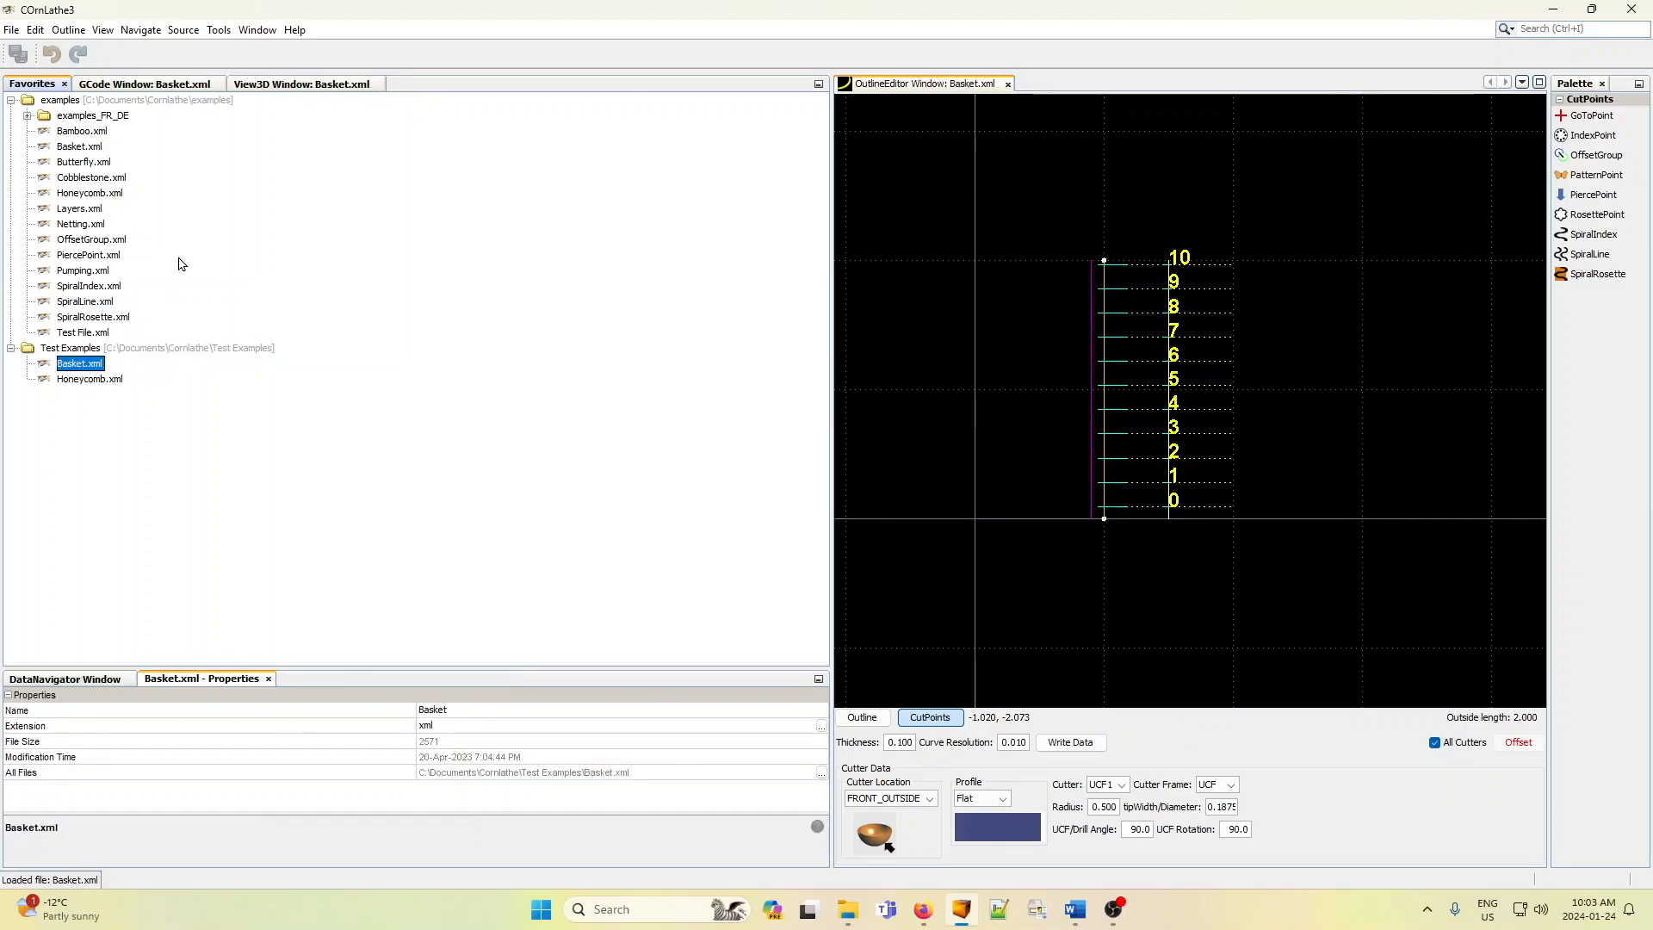
left_click(290, 89)
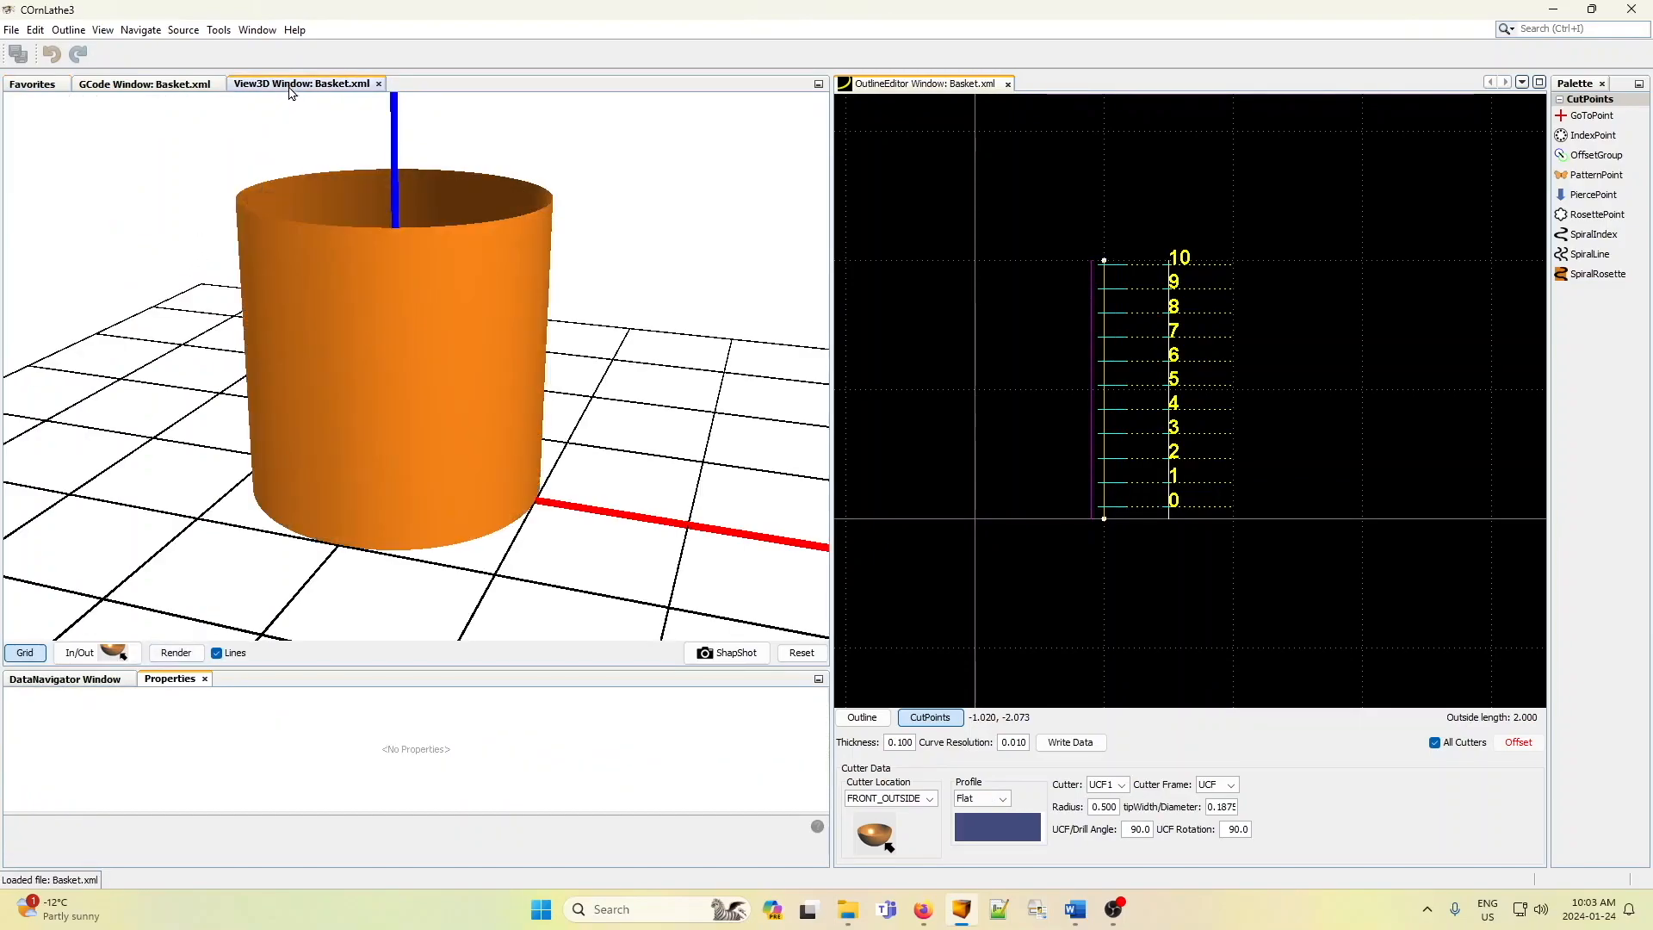
left_click(181, 656)
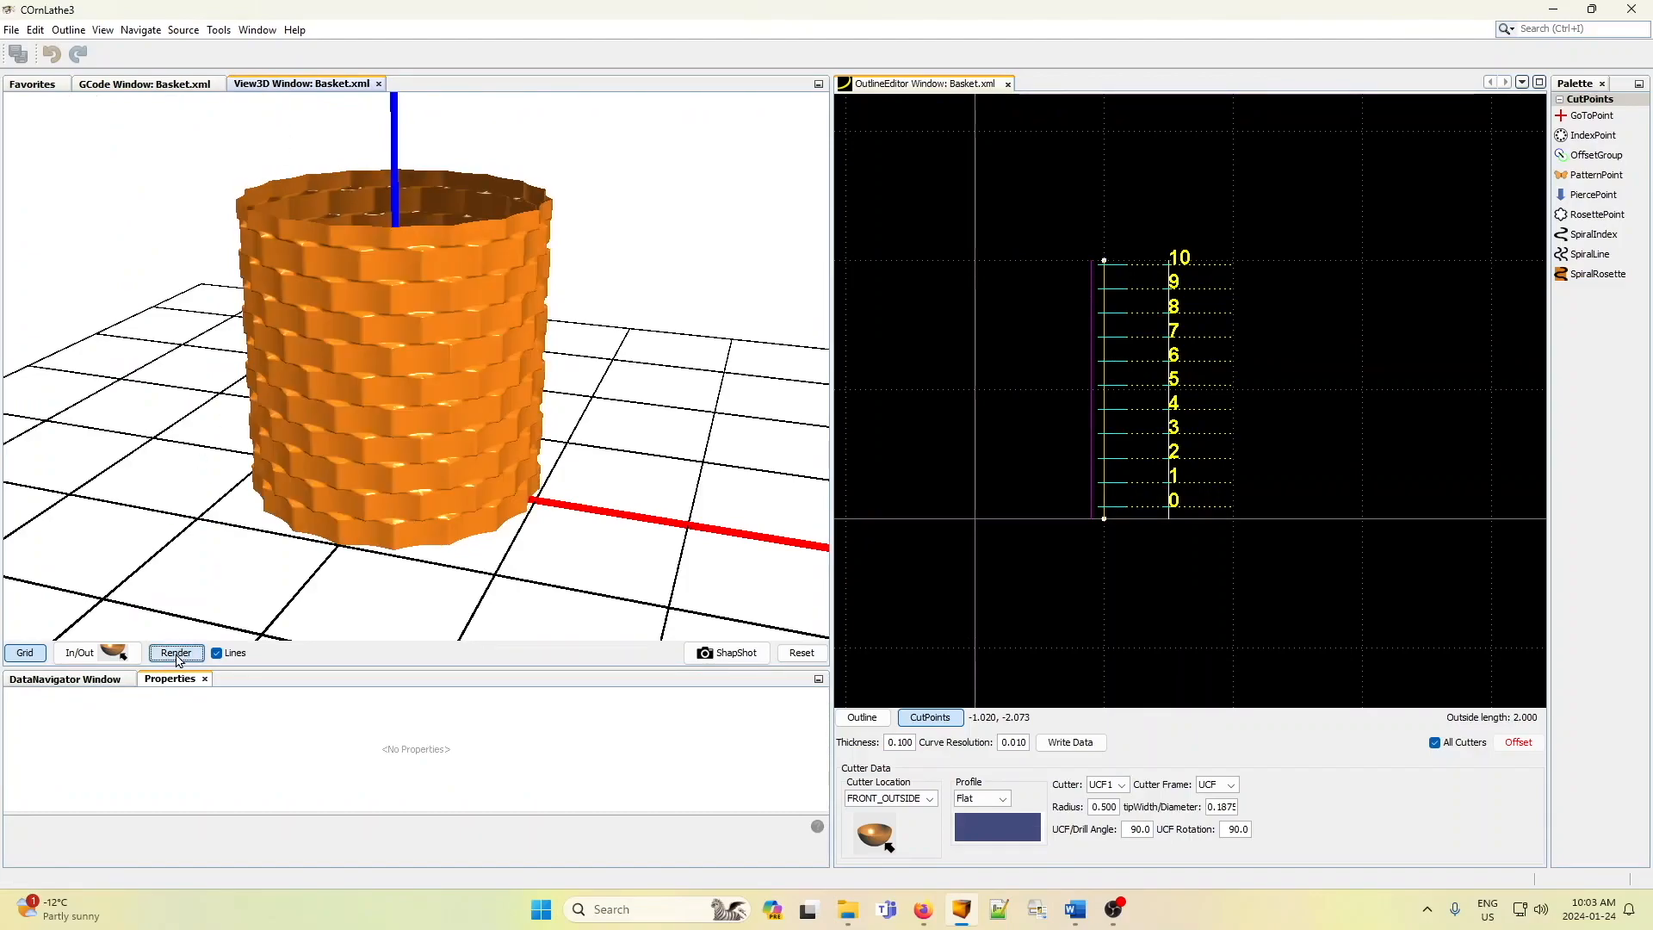
left_click_drag(381, 463, 289, 433)
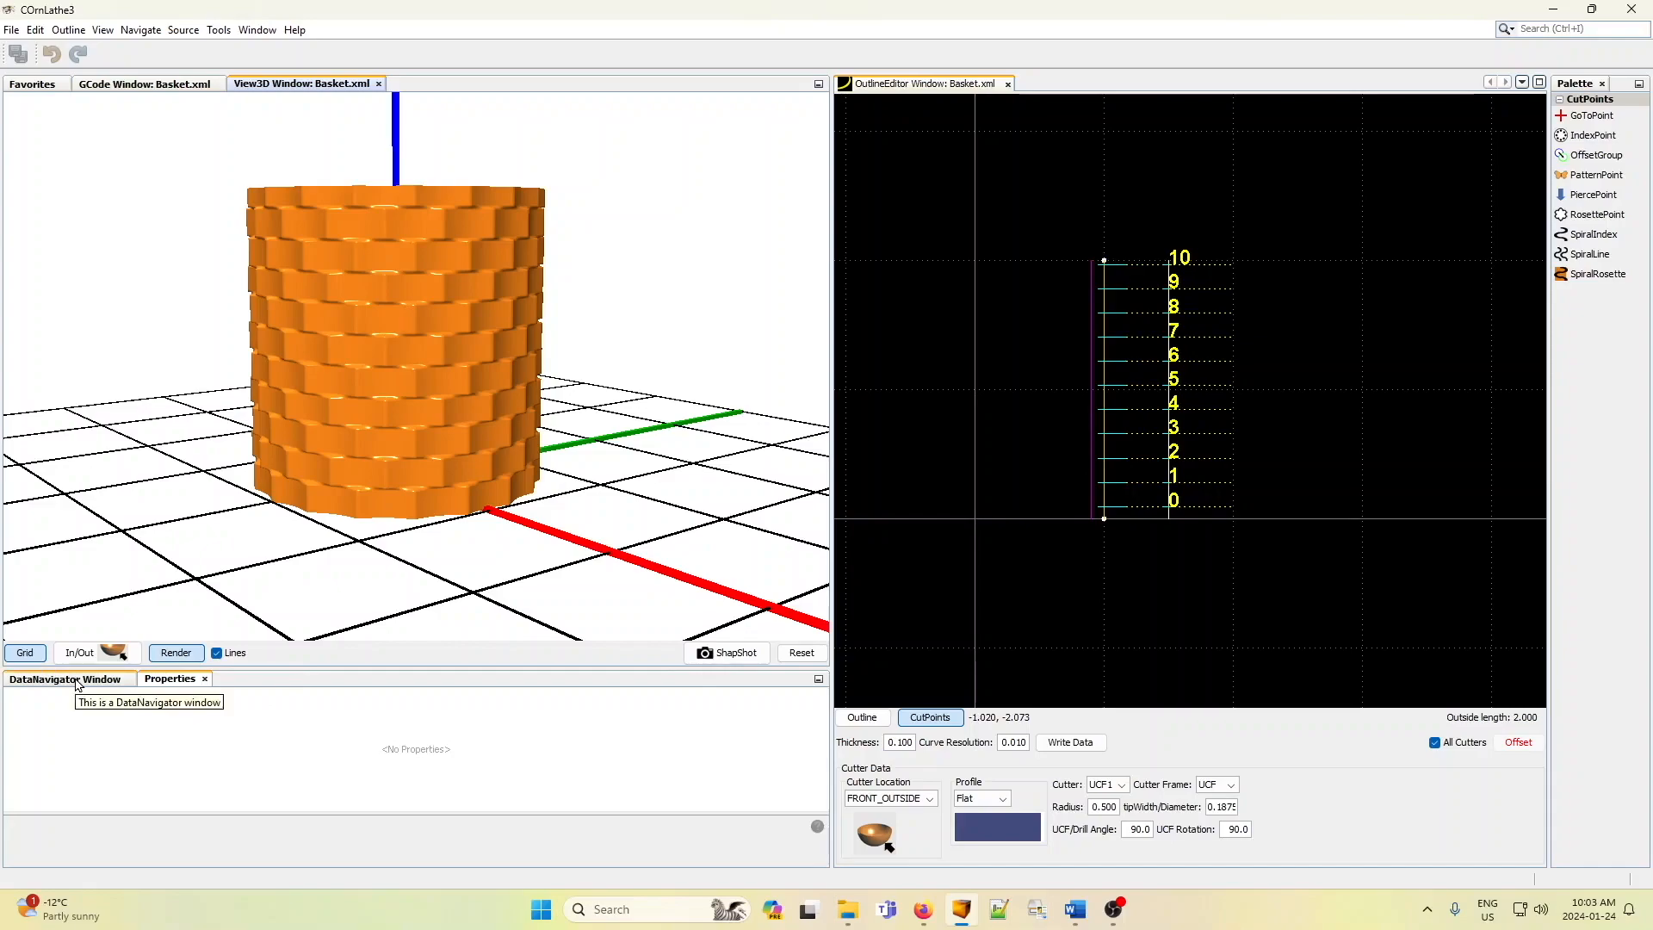
- Expand the Basket.xml cut points in the data navigator and enlarge the list to show all of them
left_click(76, 680)
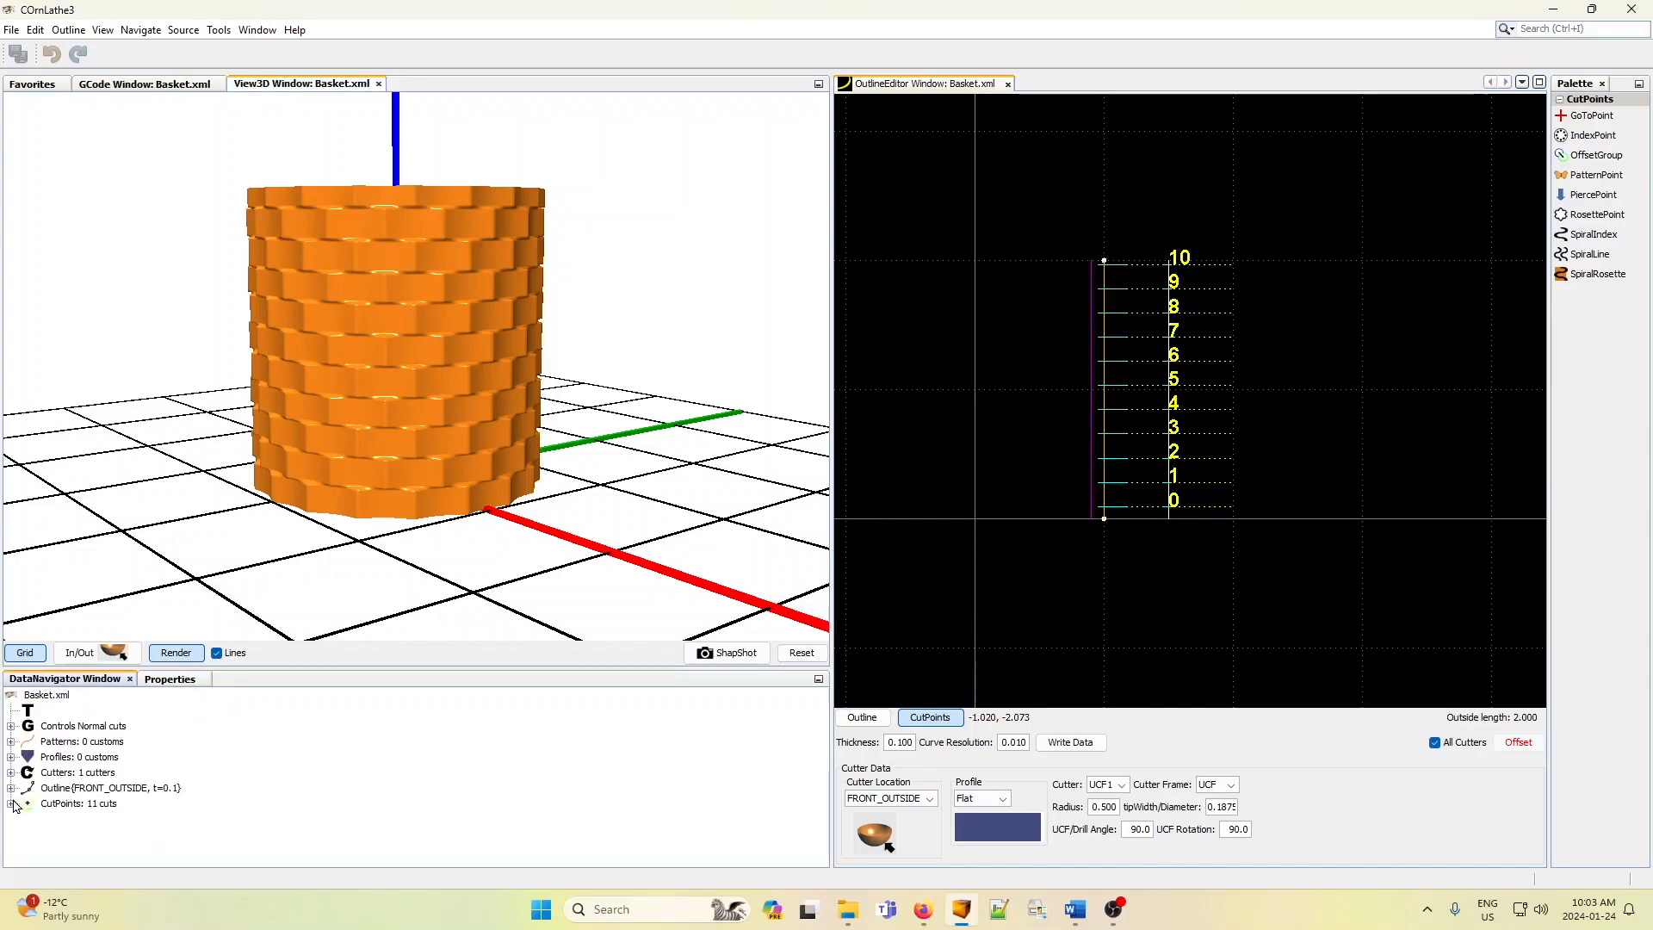
left_click(11, 804)
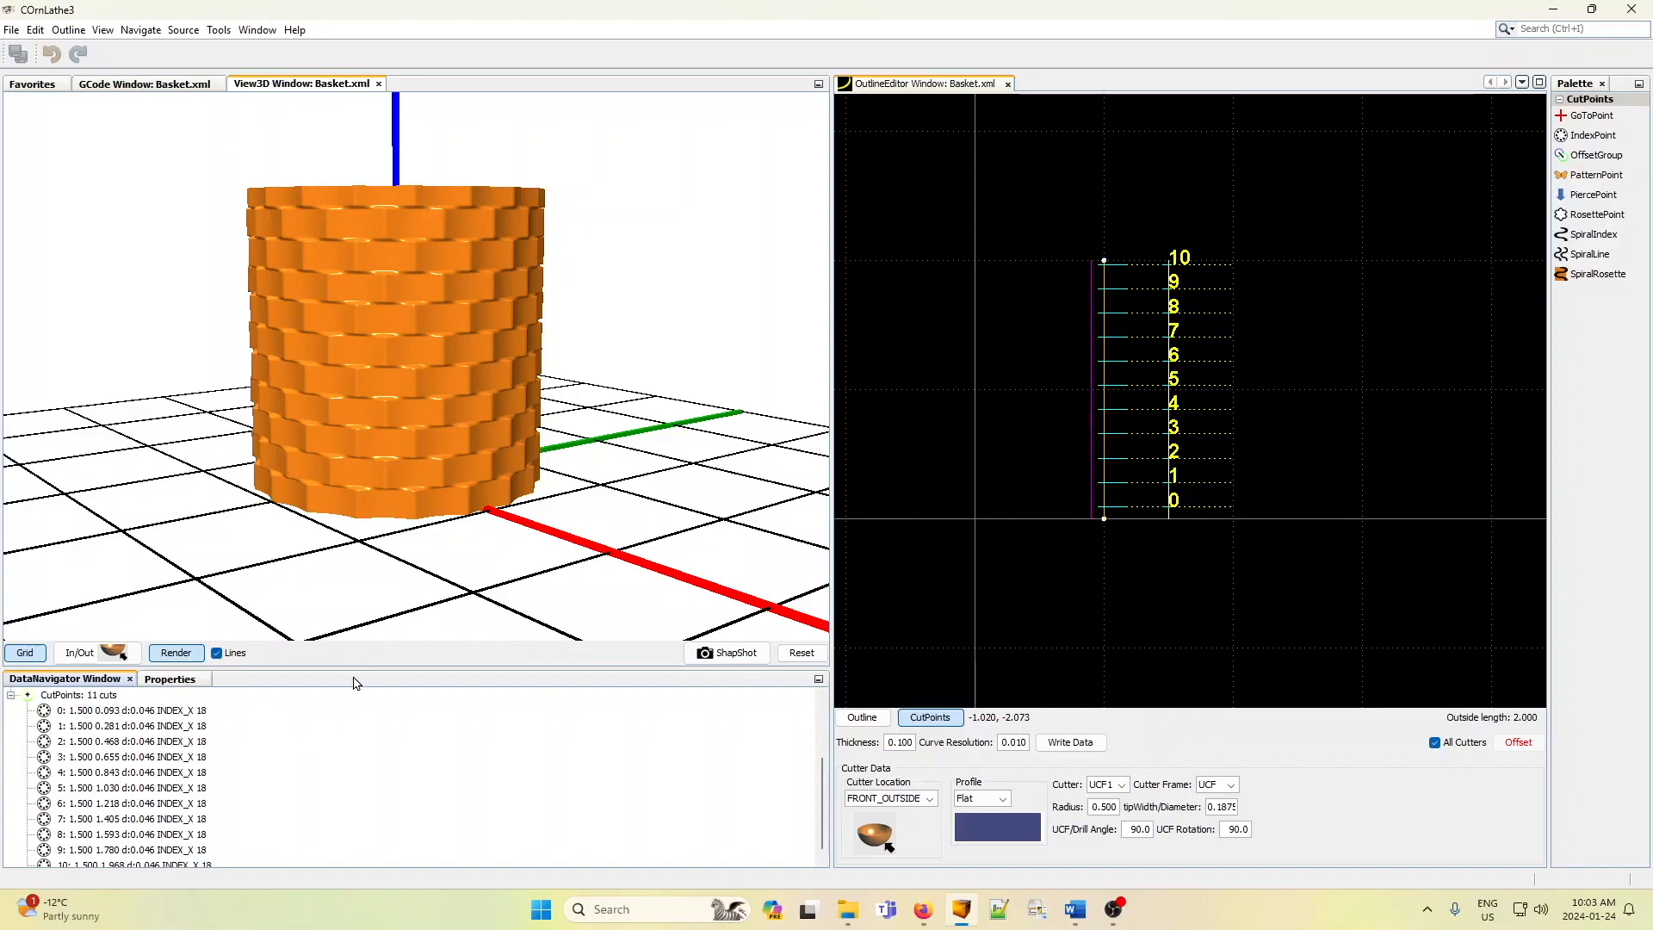
left_click_drag(358, 668, 372, 521)
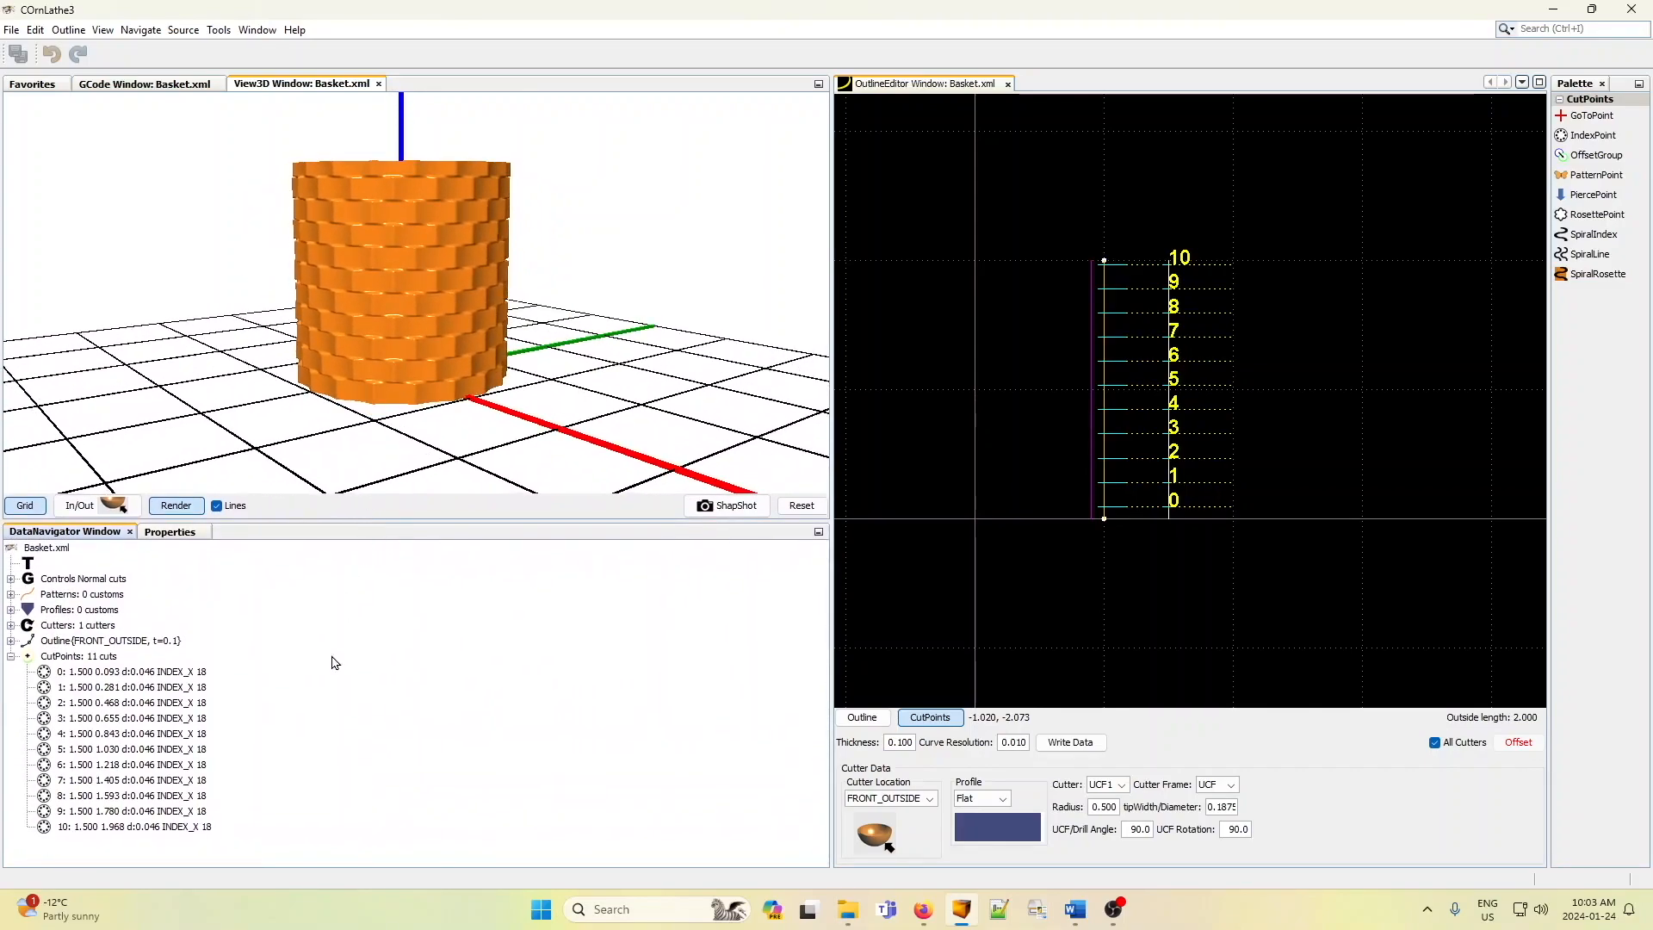
- Hide cut points 1 to 10 of Basket.xml by turning off their Visible property together
left_click(100, 688)
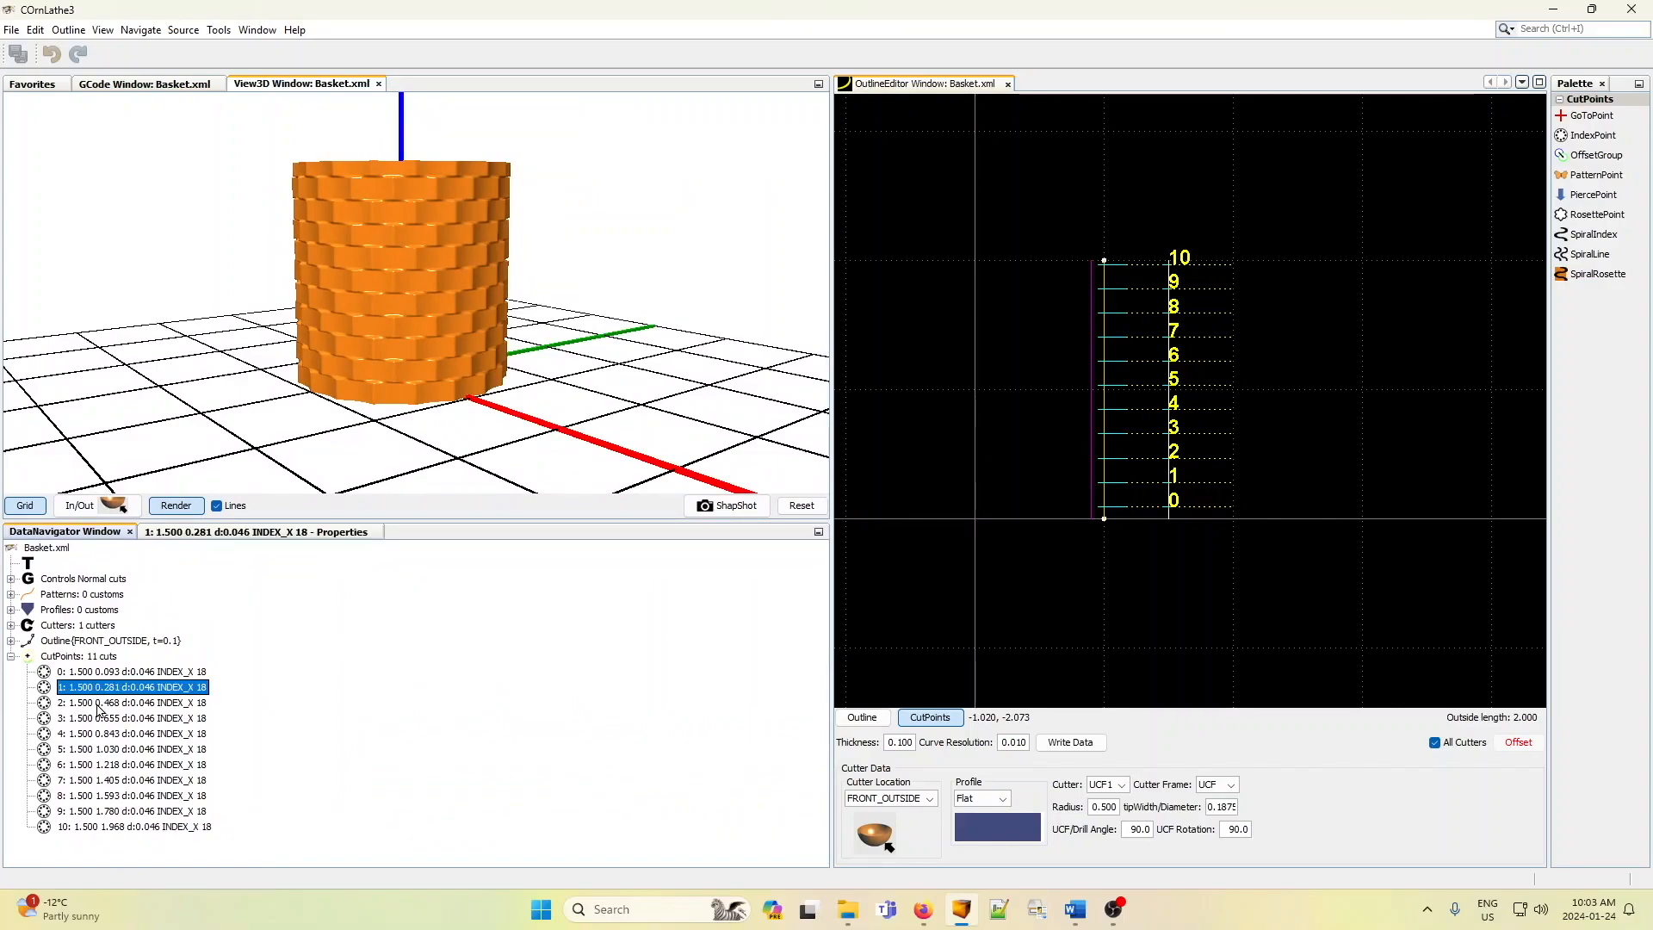
left_click(106, 828, "shift")
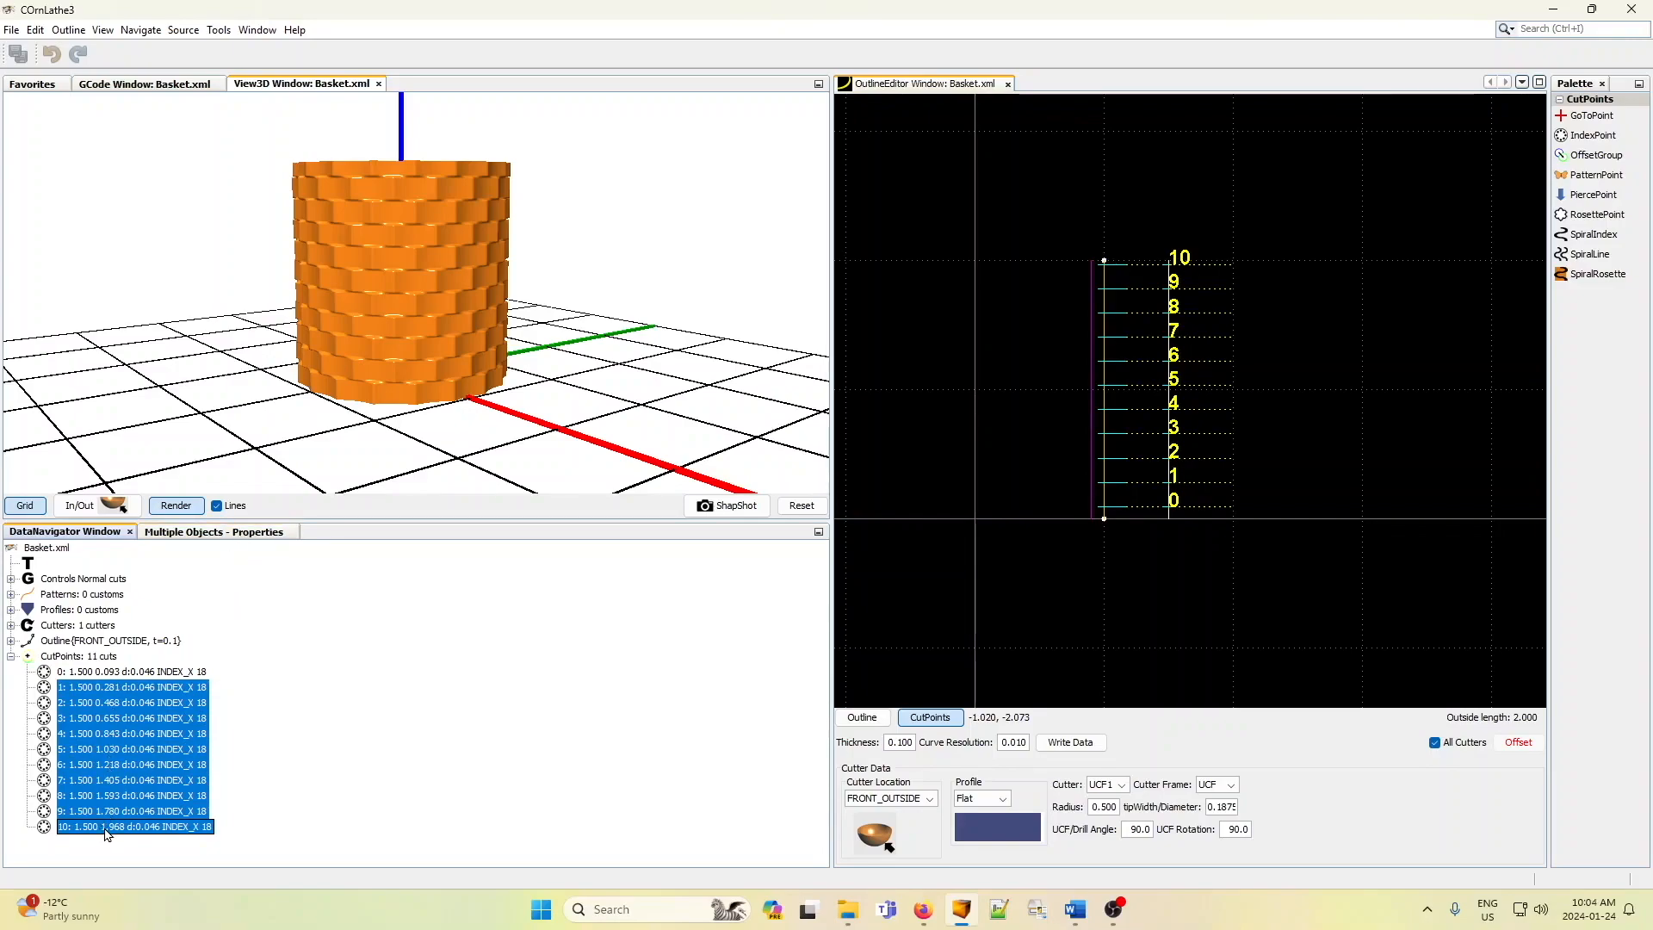
left_click(232, 534)
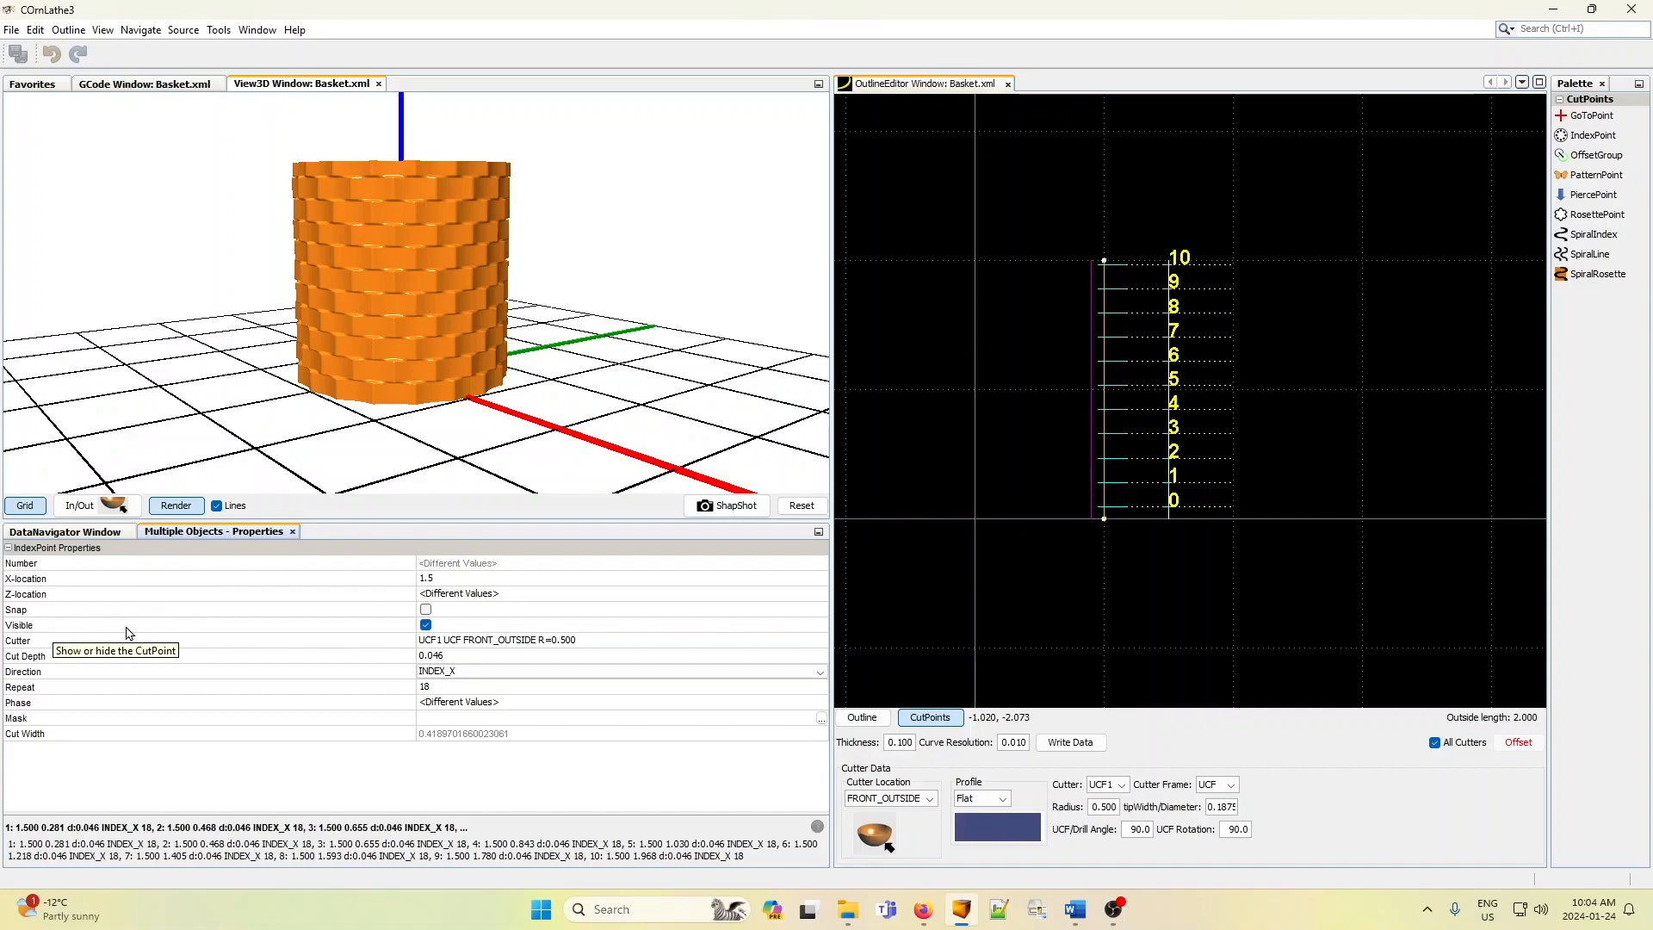
left_click(425, 626)
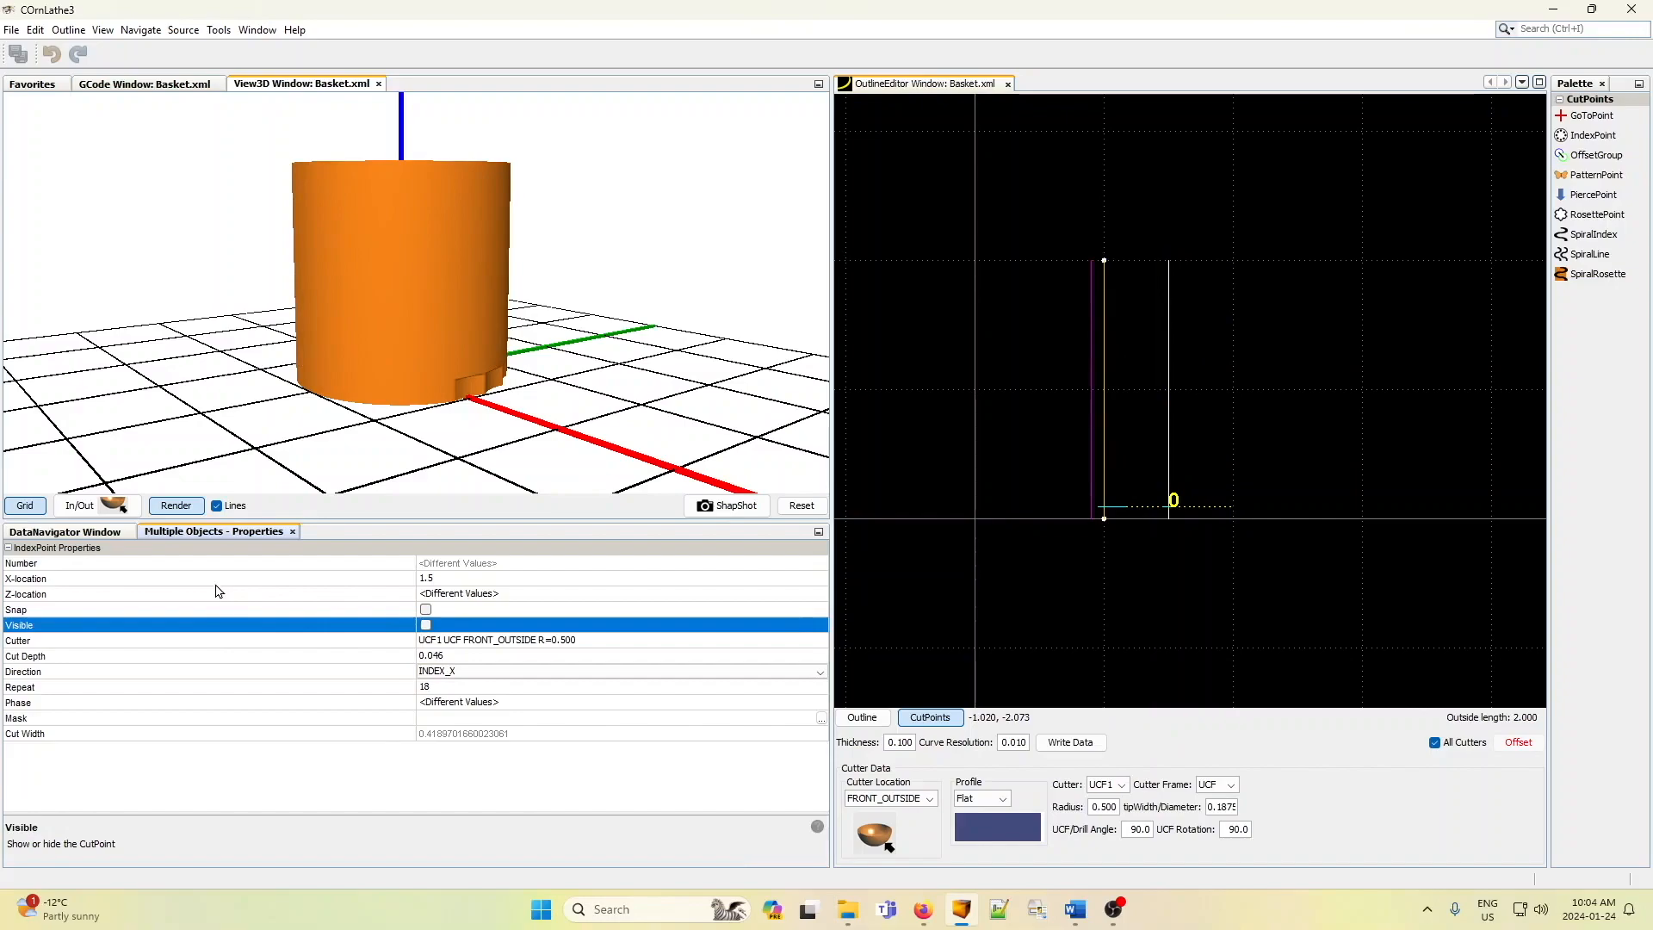
- Return to the cut point list, render the basket again and get a close view of the cuts at its lower edge
left_click(99, 533)
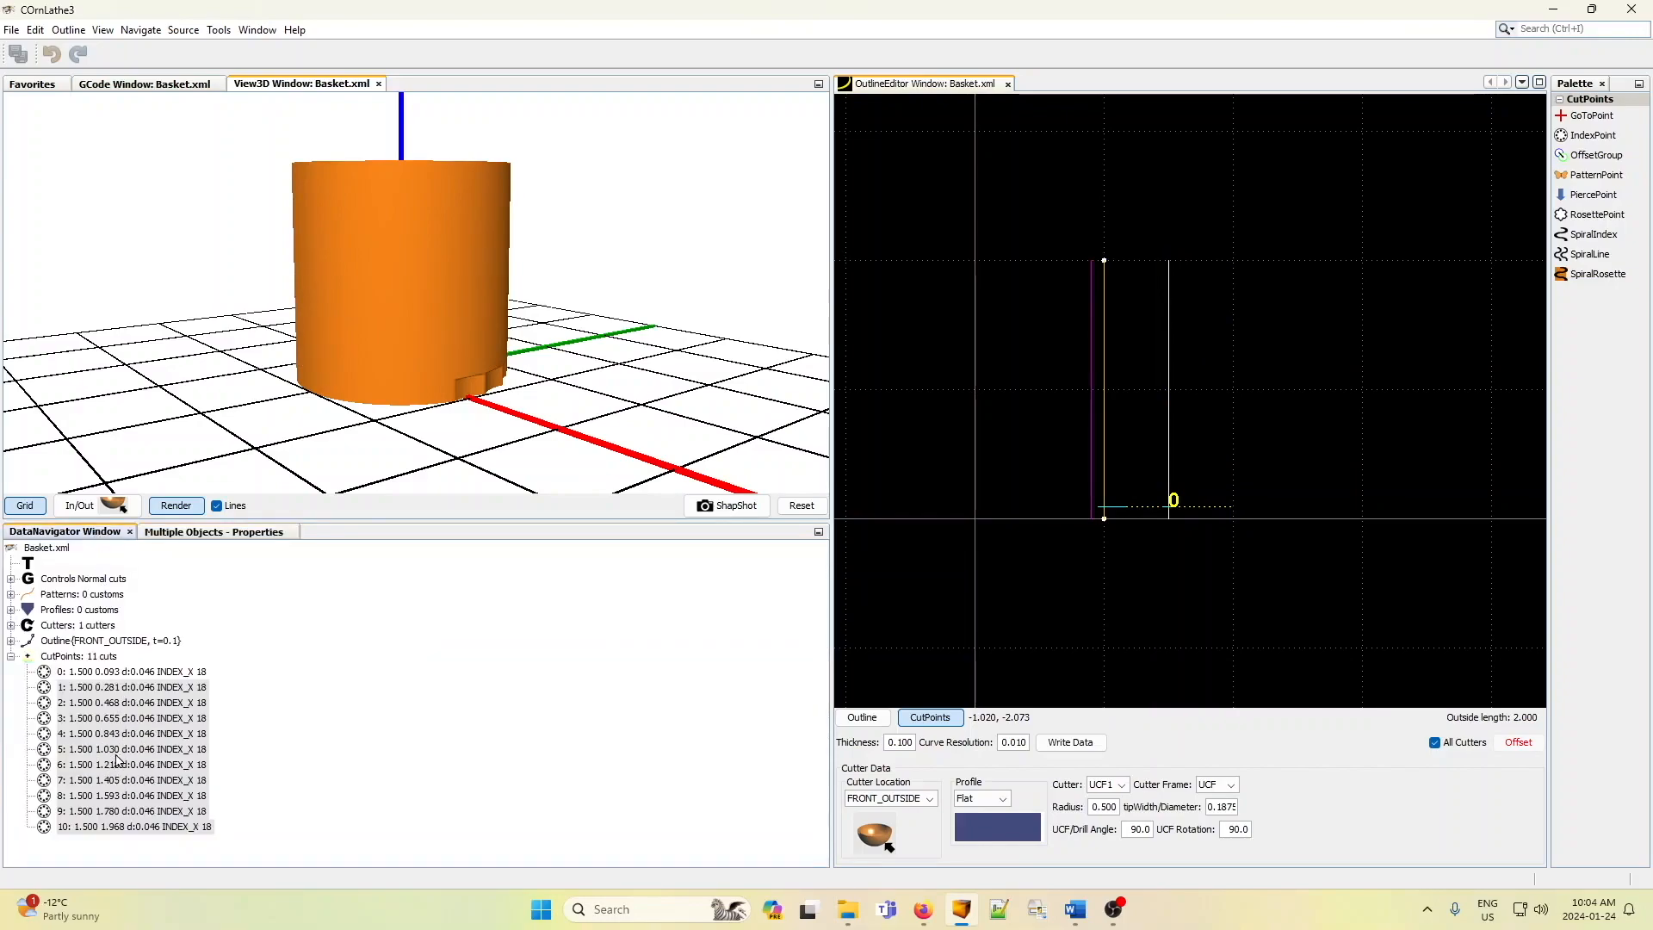
left_click(177, 506)
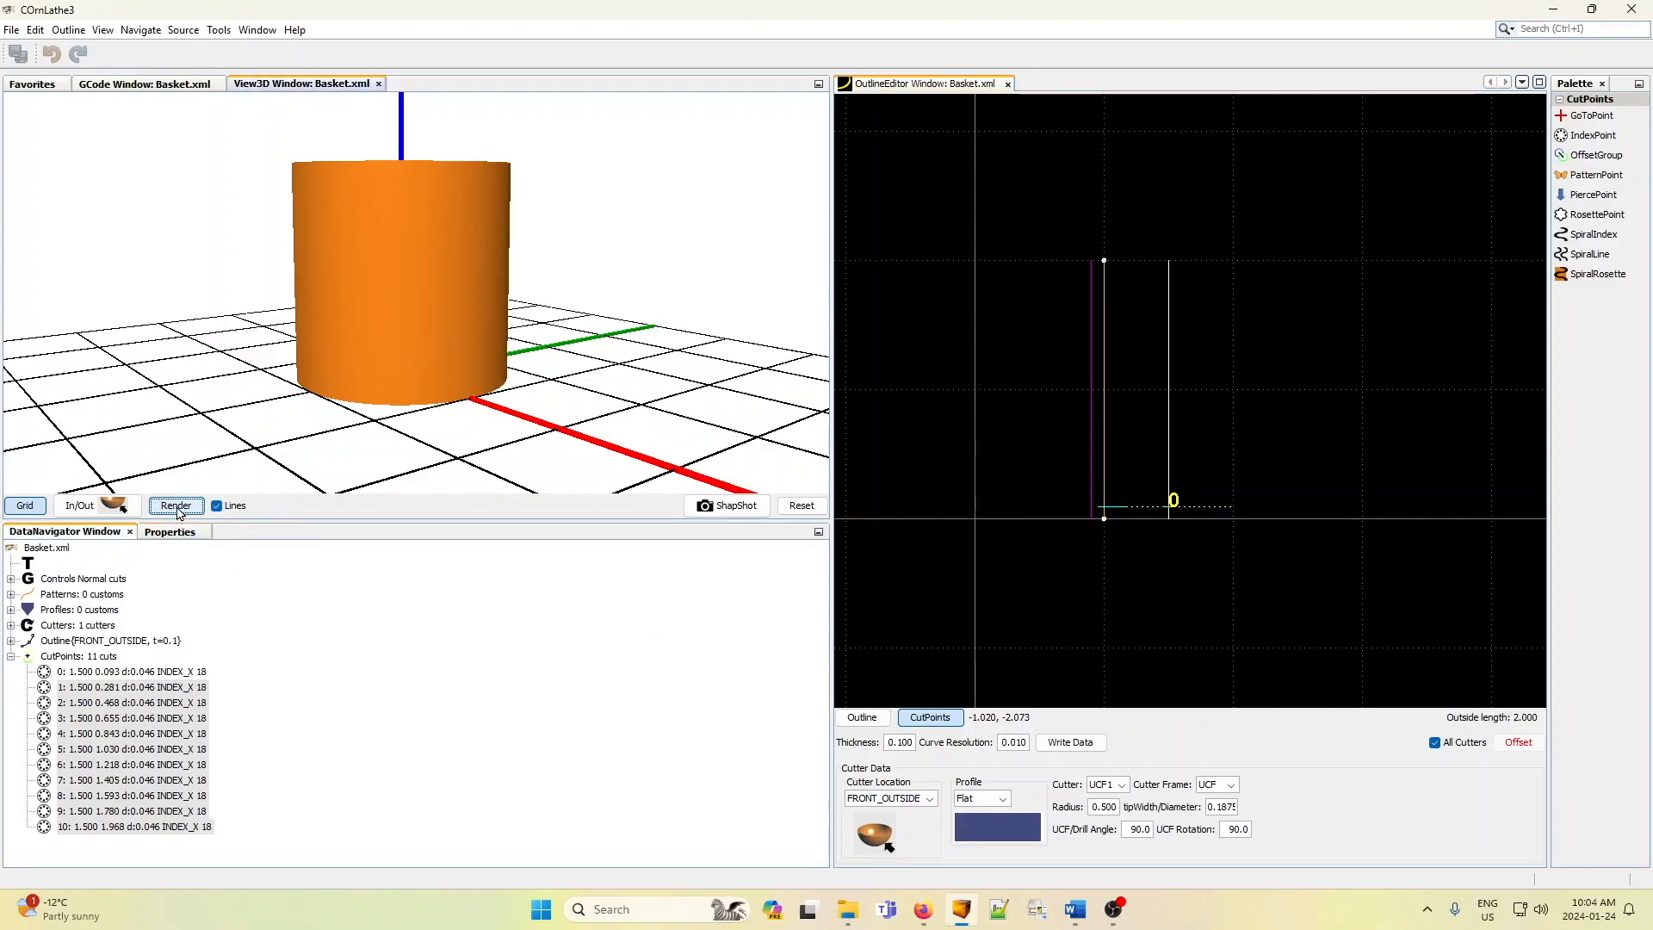
left_click(177, 506)
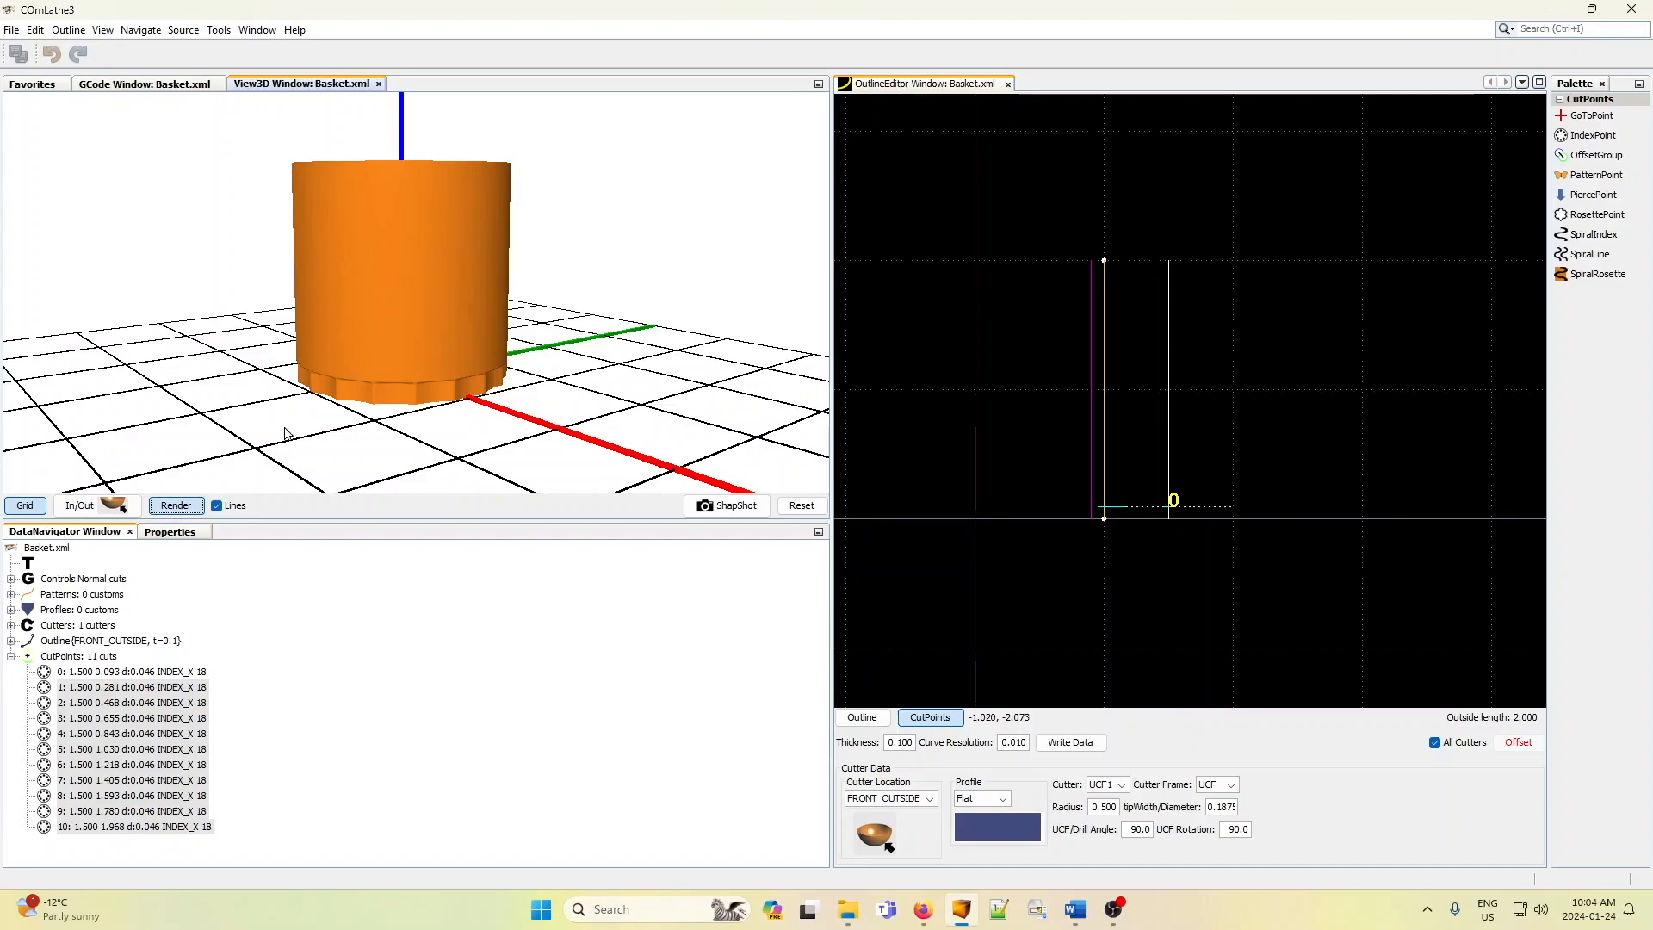
scroll(387, 416, "up", 3)
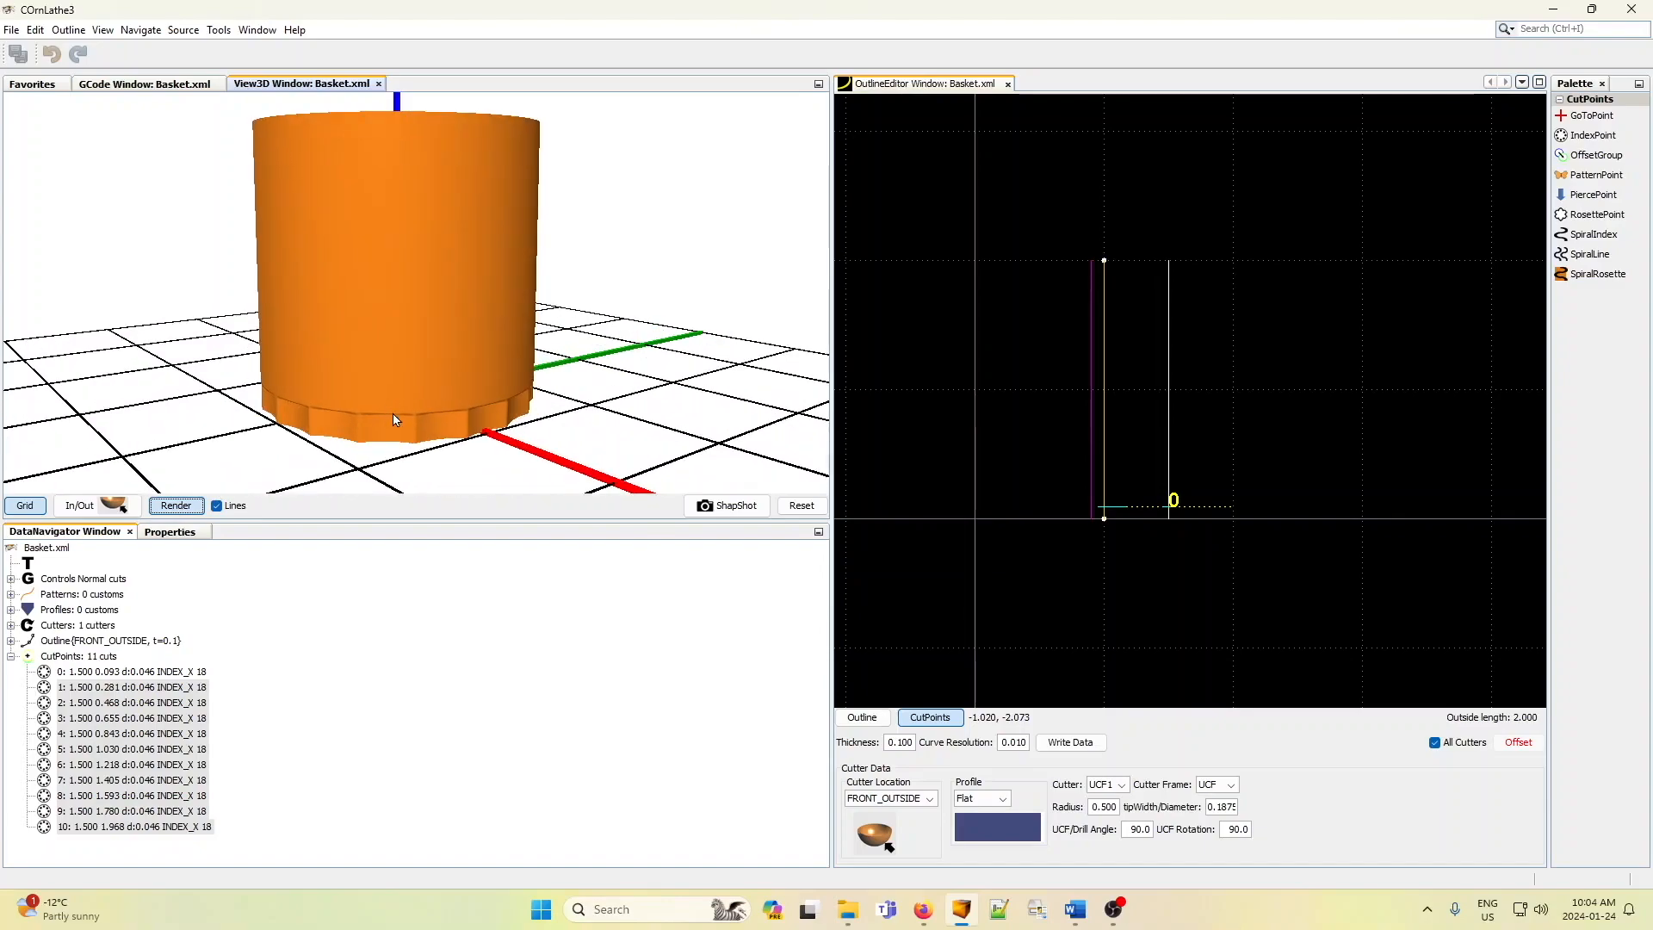
right_click_drag(409, 396, 408, 356)
scroll(388, 339, "up", 2)
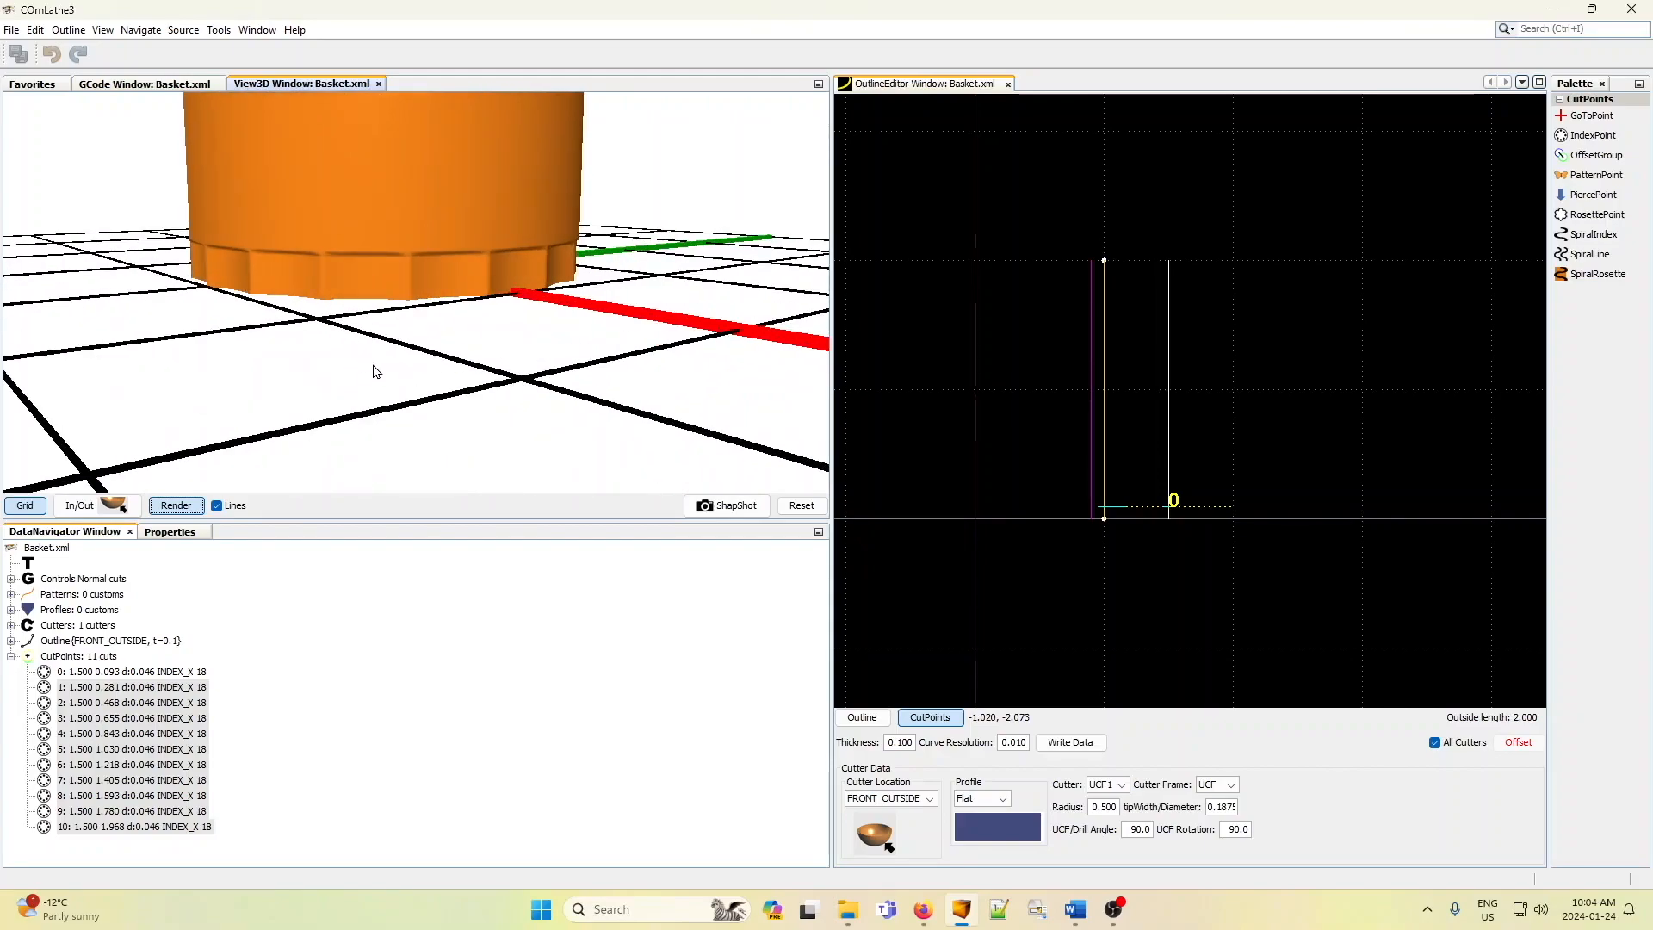
- Move cut point 0 up the basket's side to a height of about 1.49
scroll(377, 377, "down", 2)
scroll(376, 377, "down", 4)
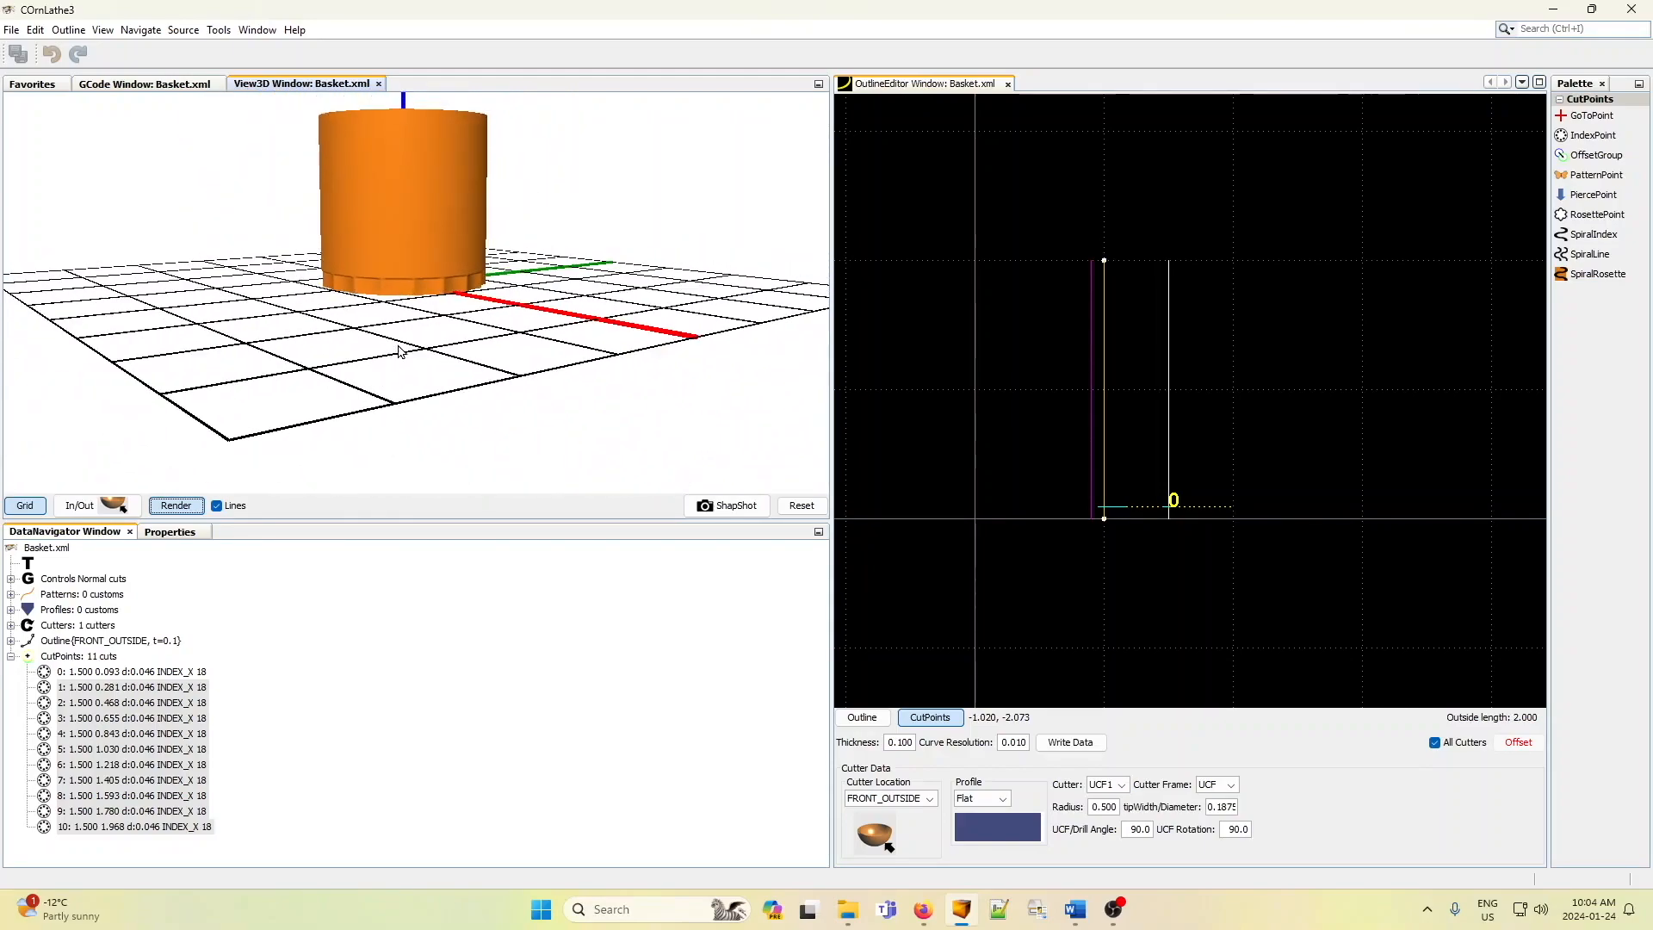
right_click_drag(386, 393, 383, 399)
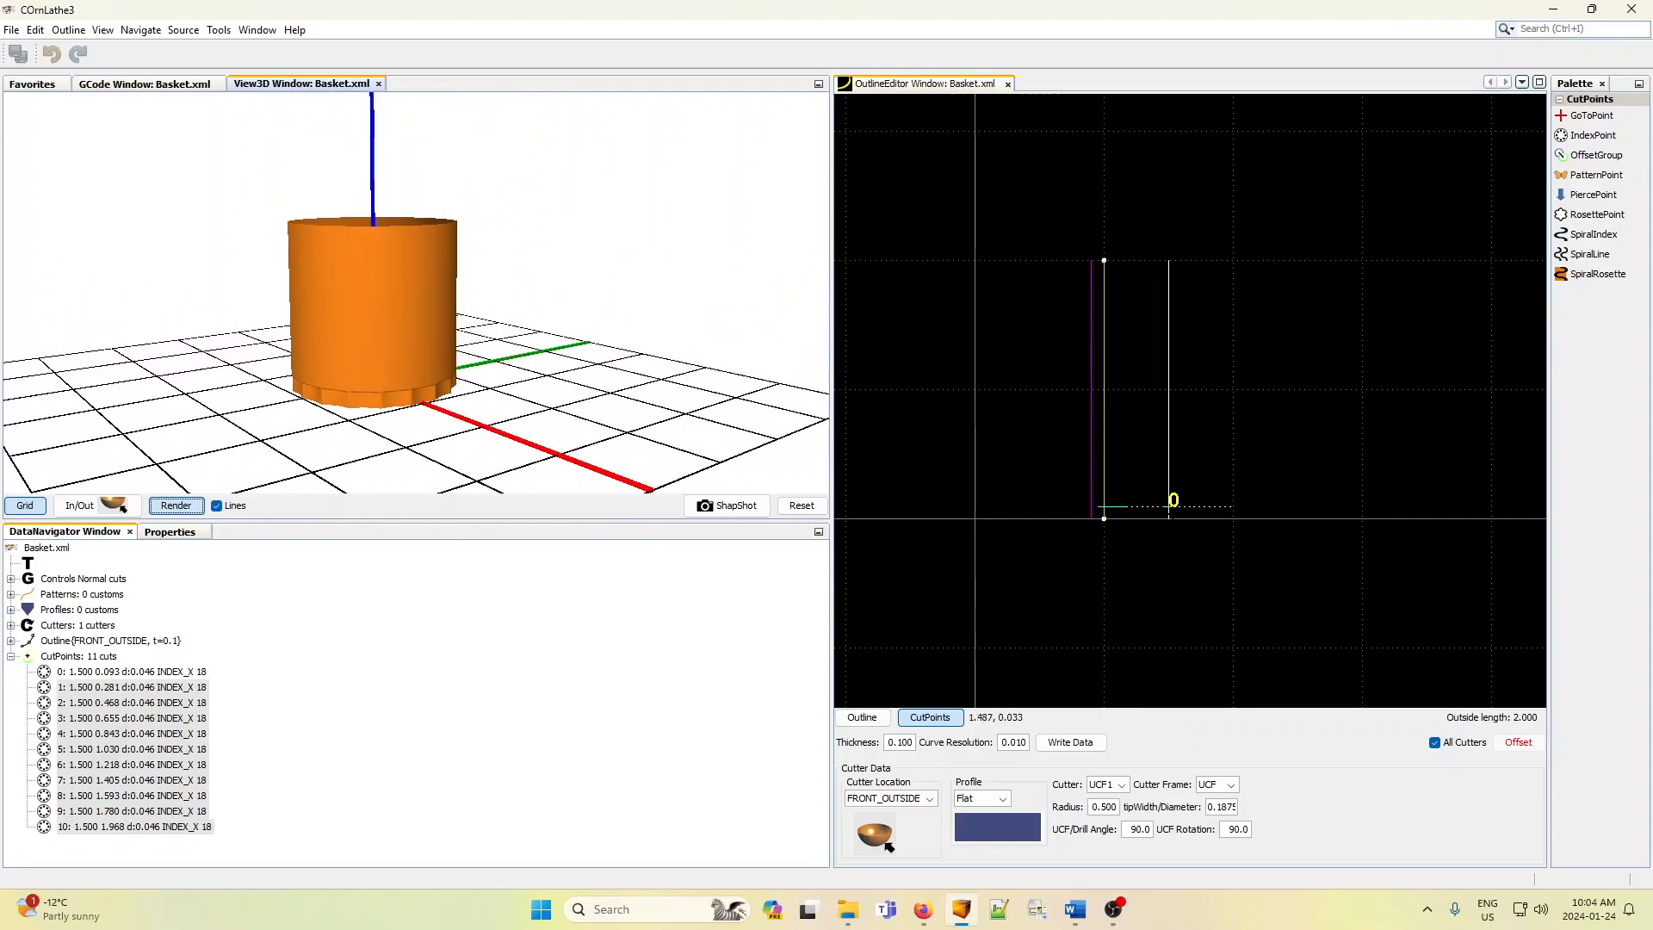
left_click_drag(1169, 507, 1169, 388)
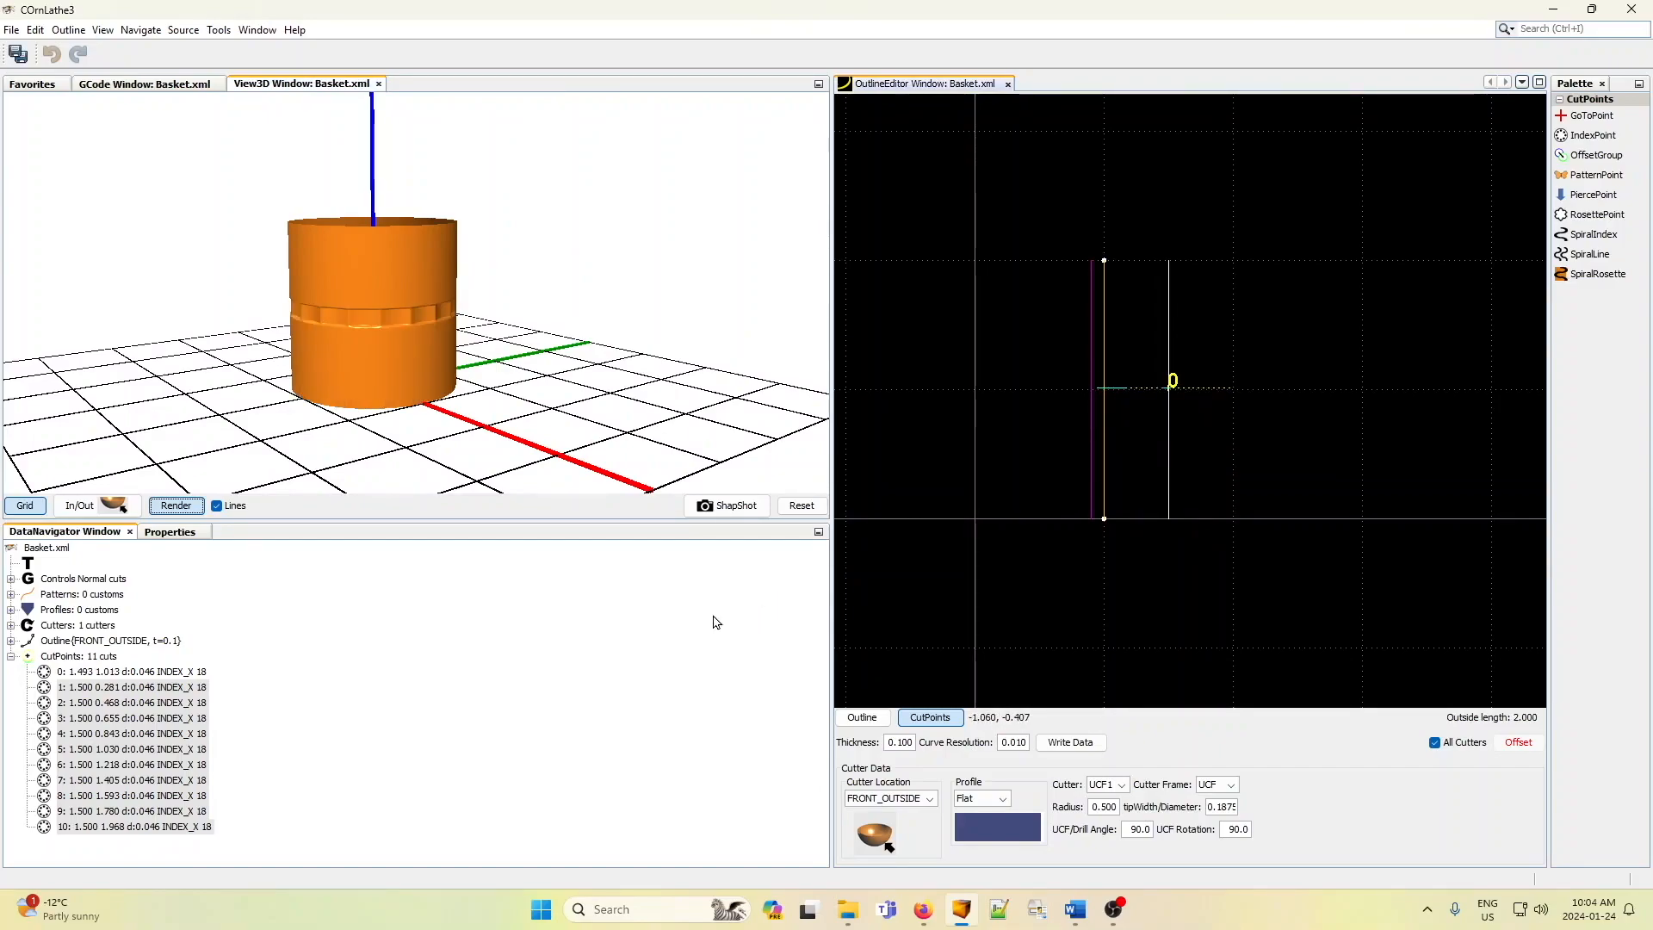
left_click_drag(1169, 387, 1172, 321)
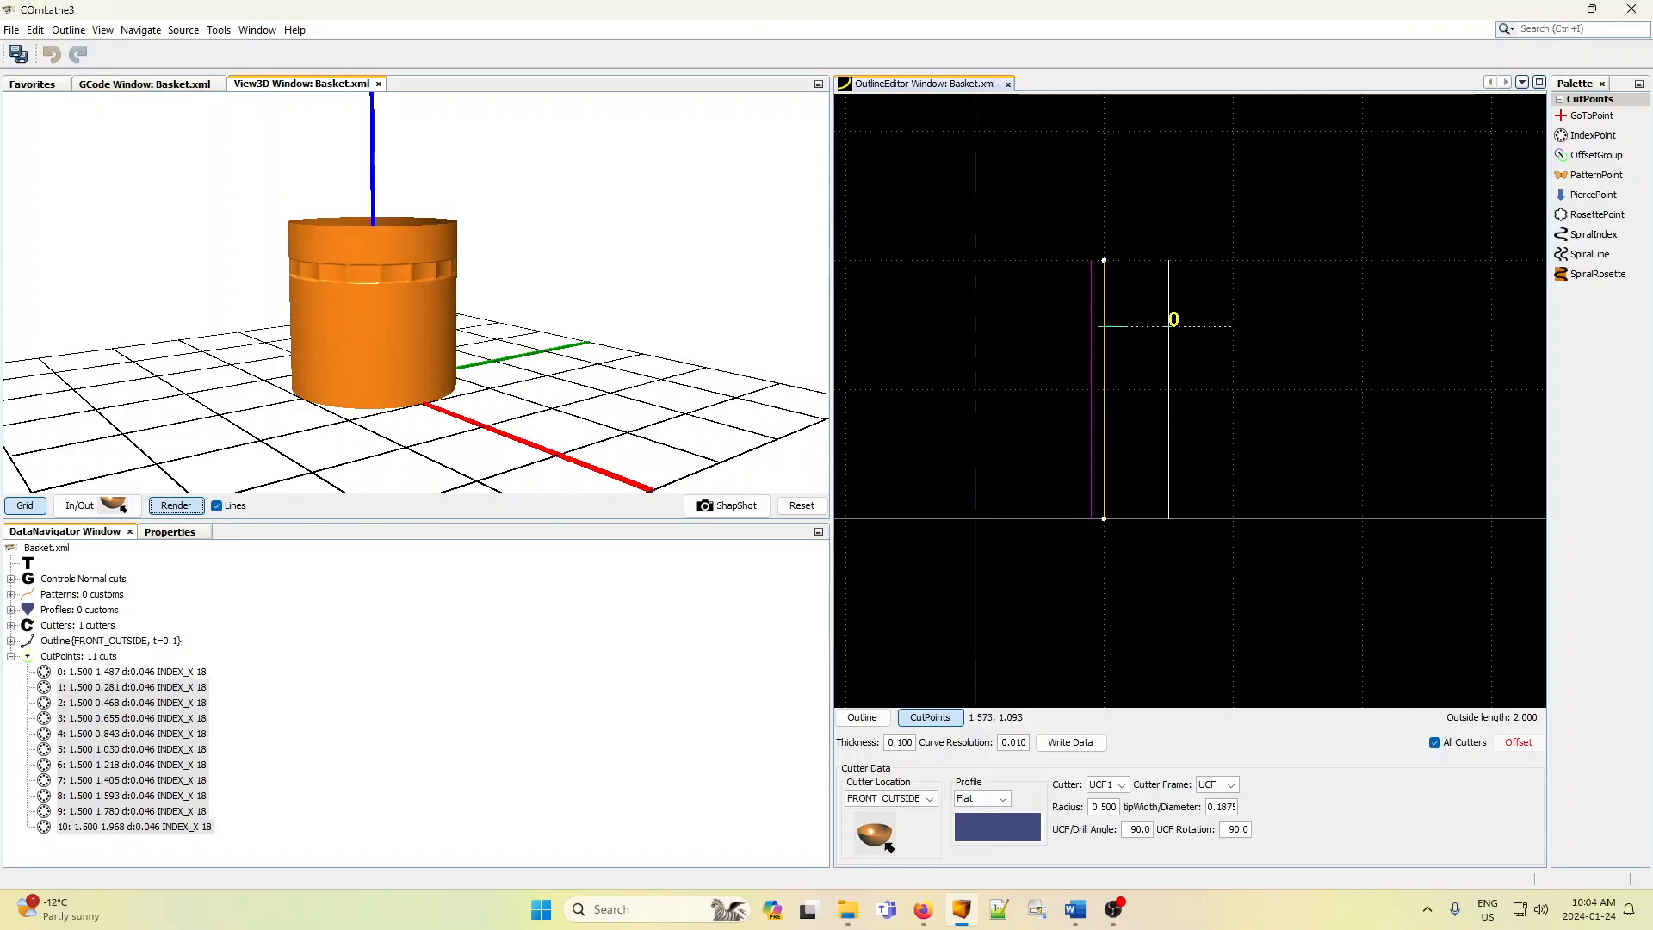
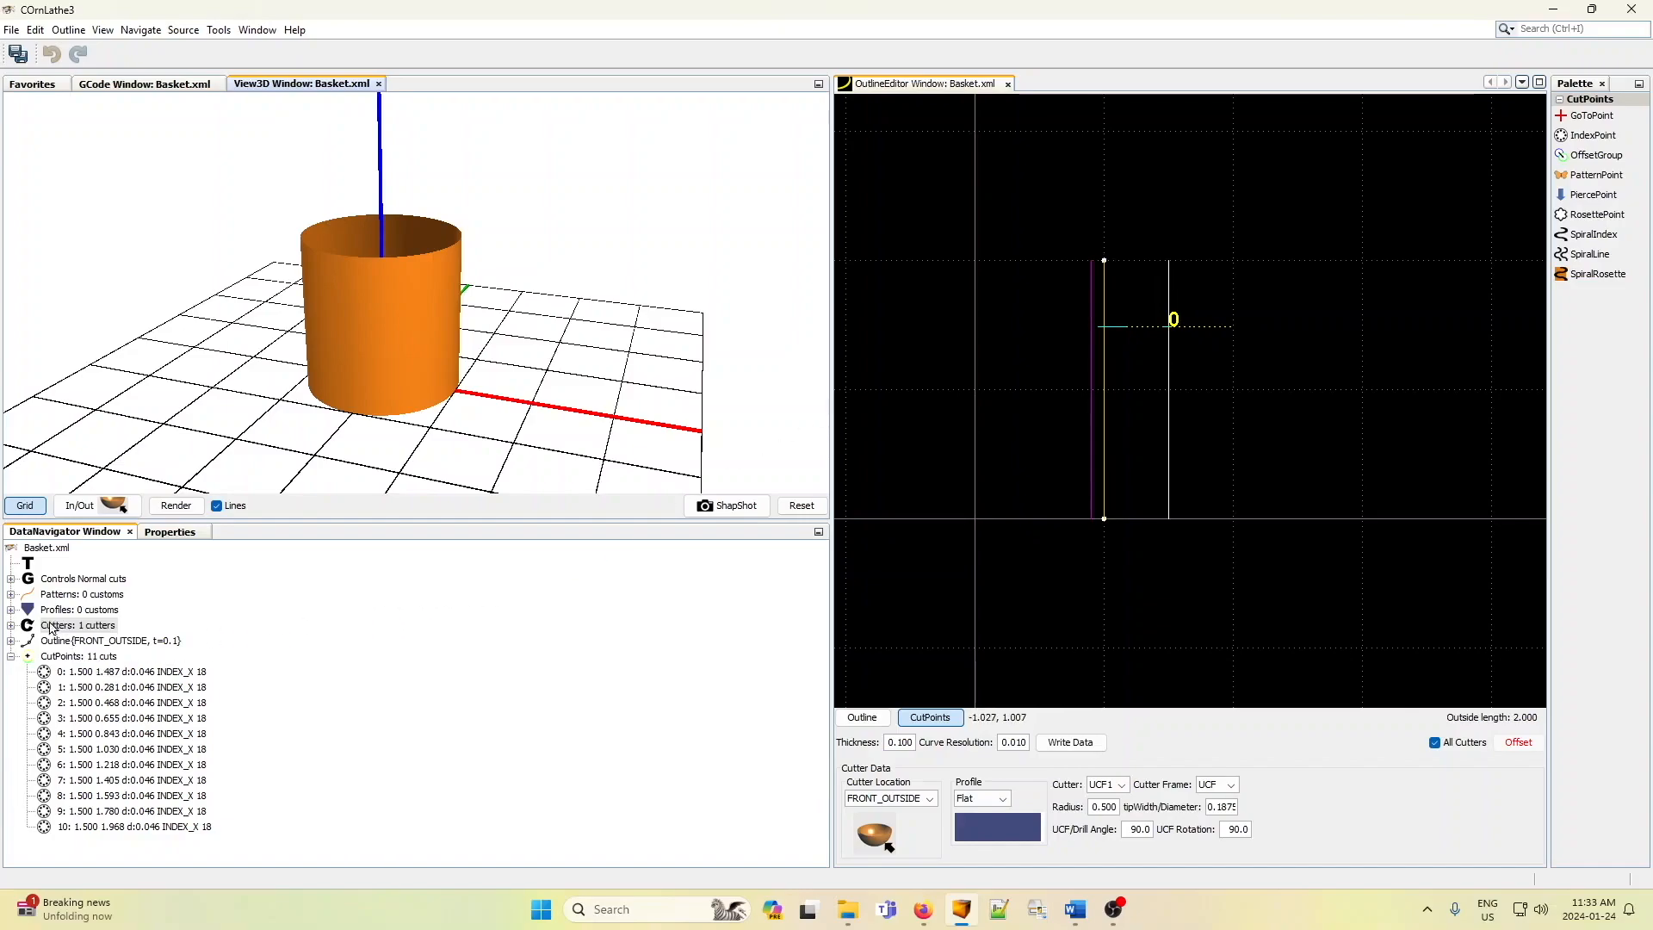
- Set the UCF Rotation of the basket's UCF1 cutter to 0, render the cuts and return to the data navigator
left_click(12, 633)
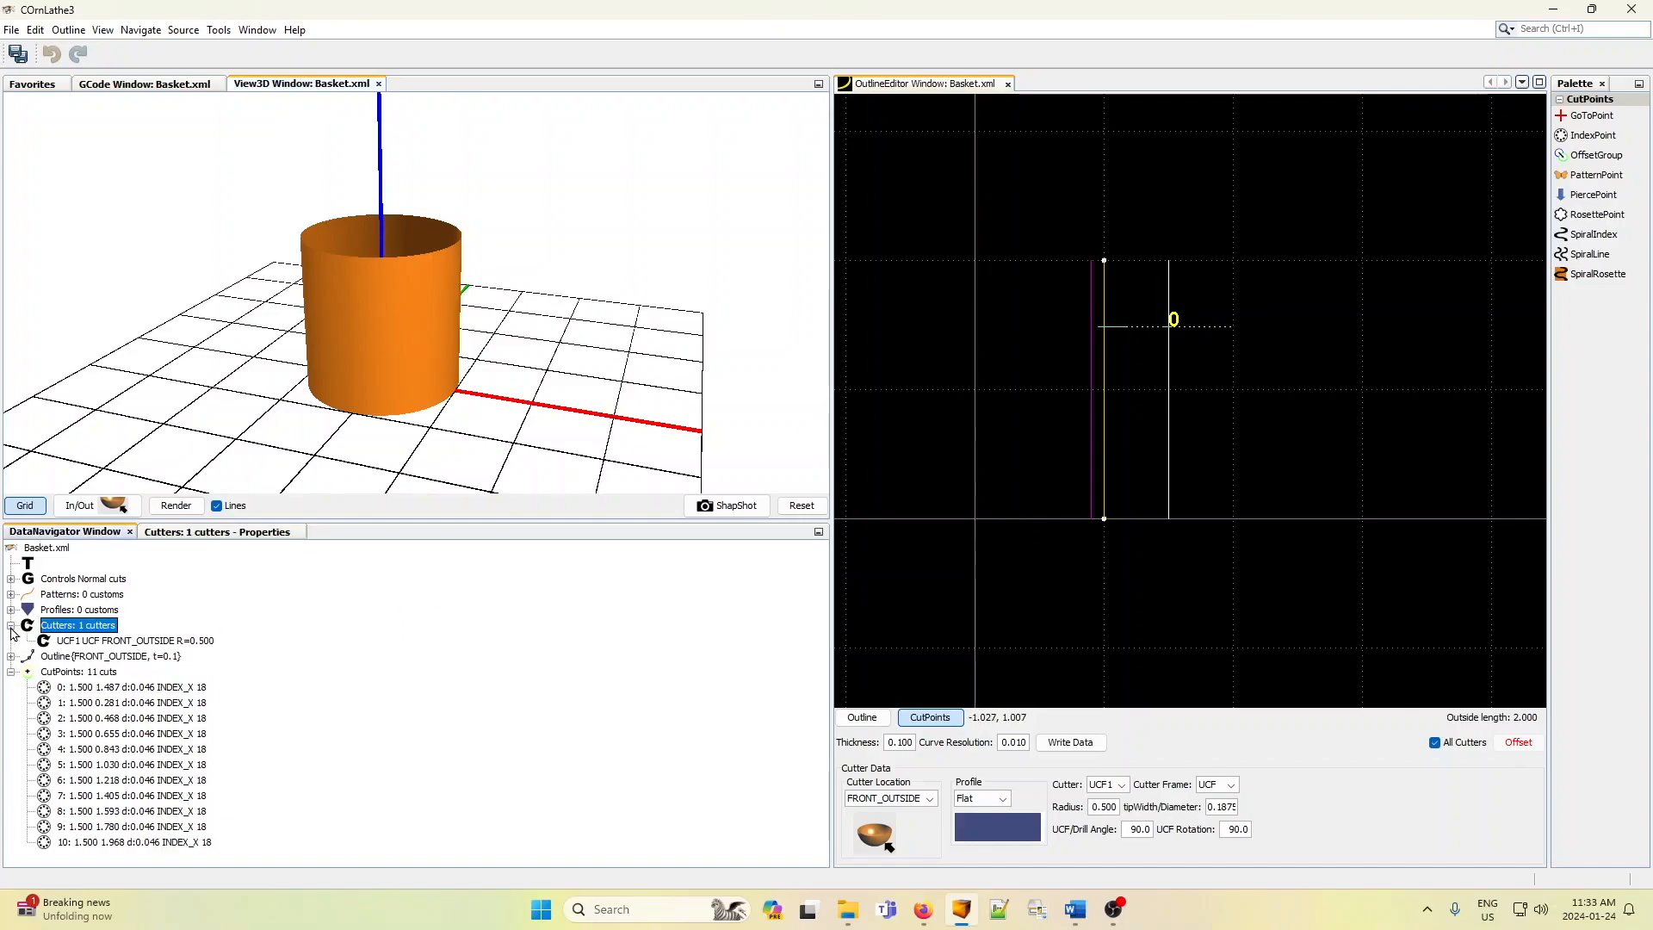
left_click(96, 644)
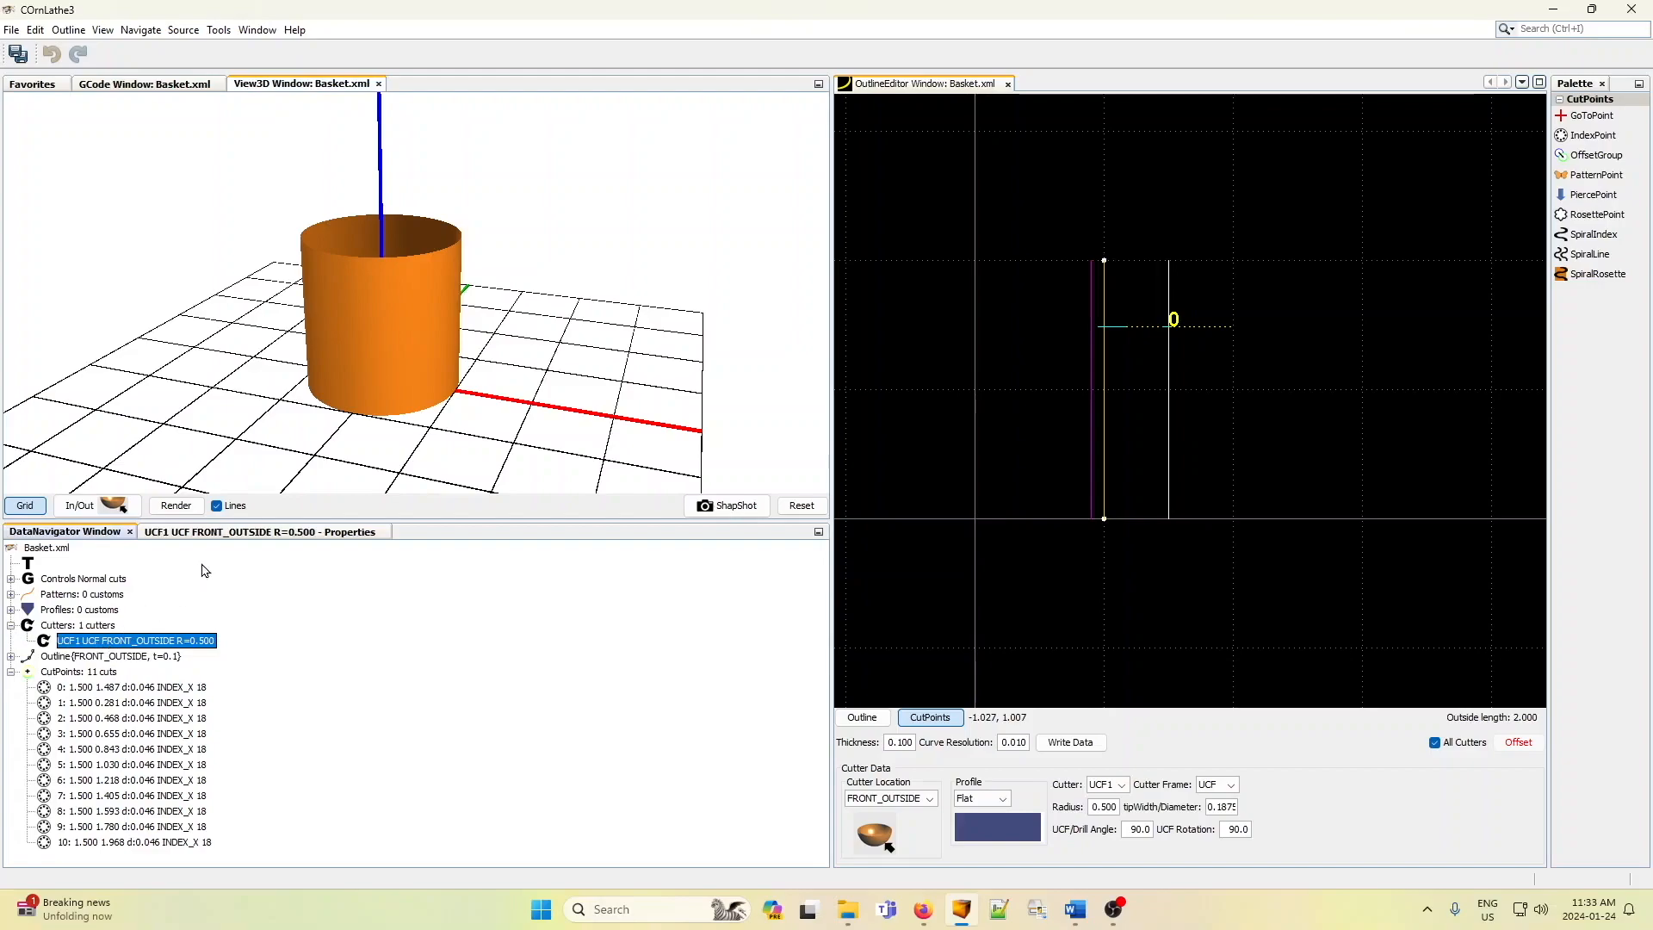
left_click(258, 533)
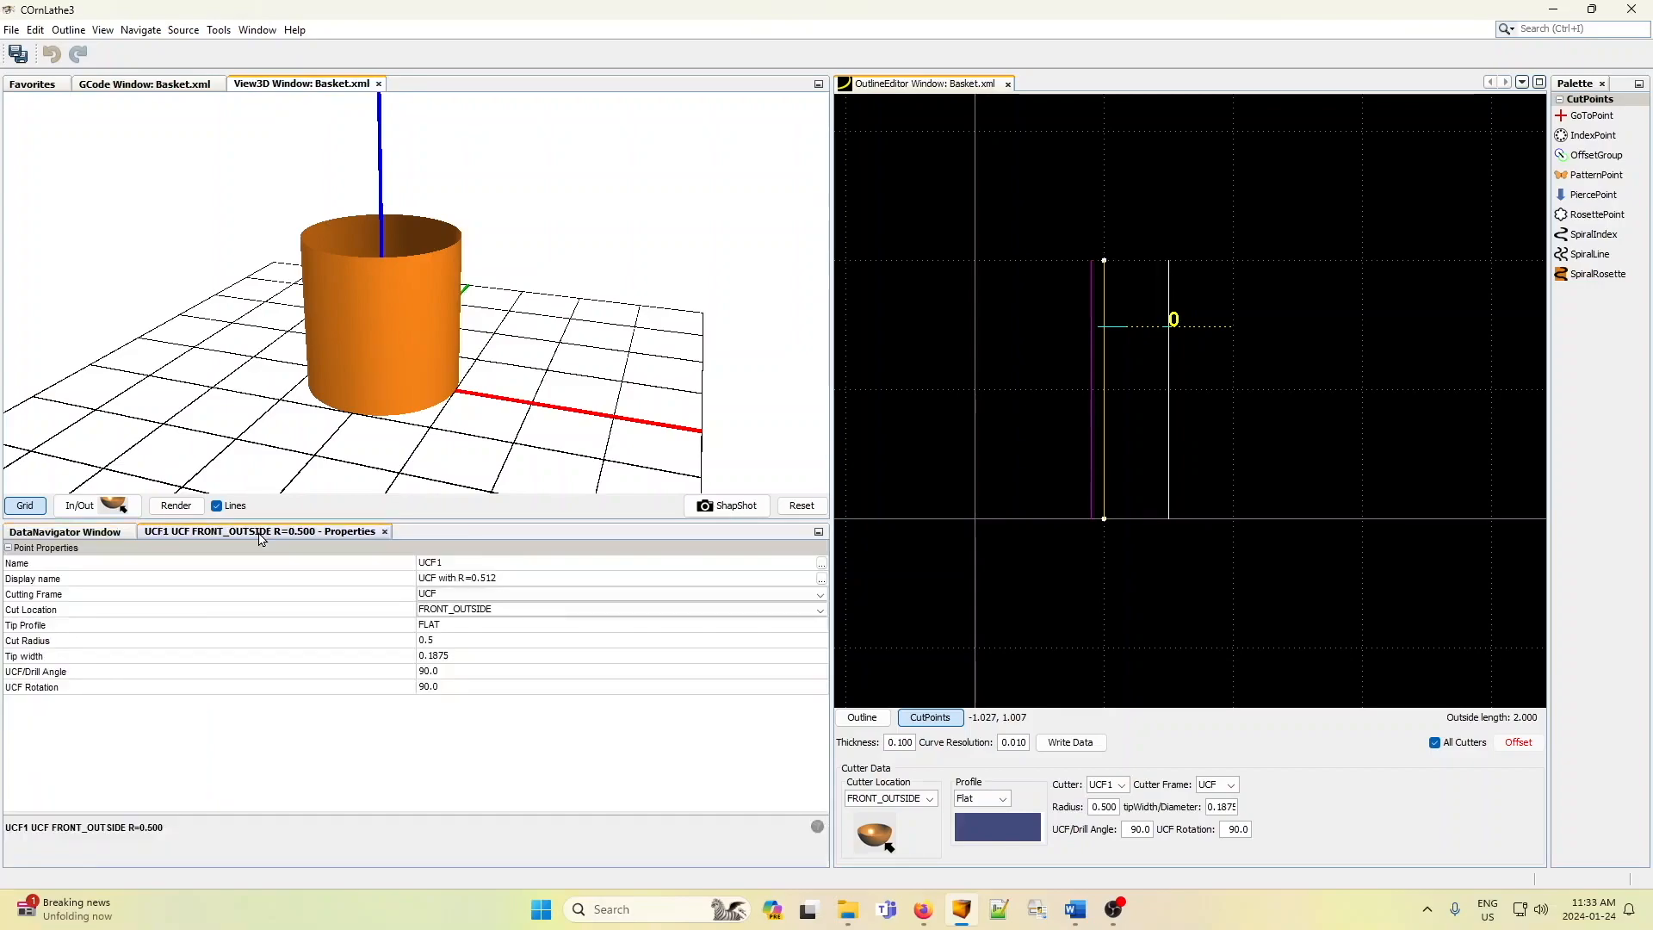
left_click(449, 688)
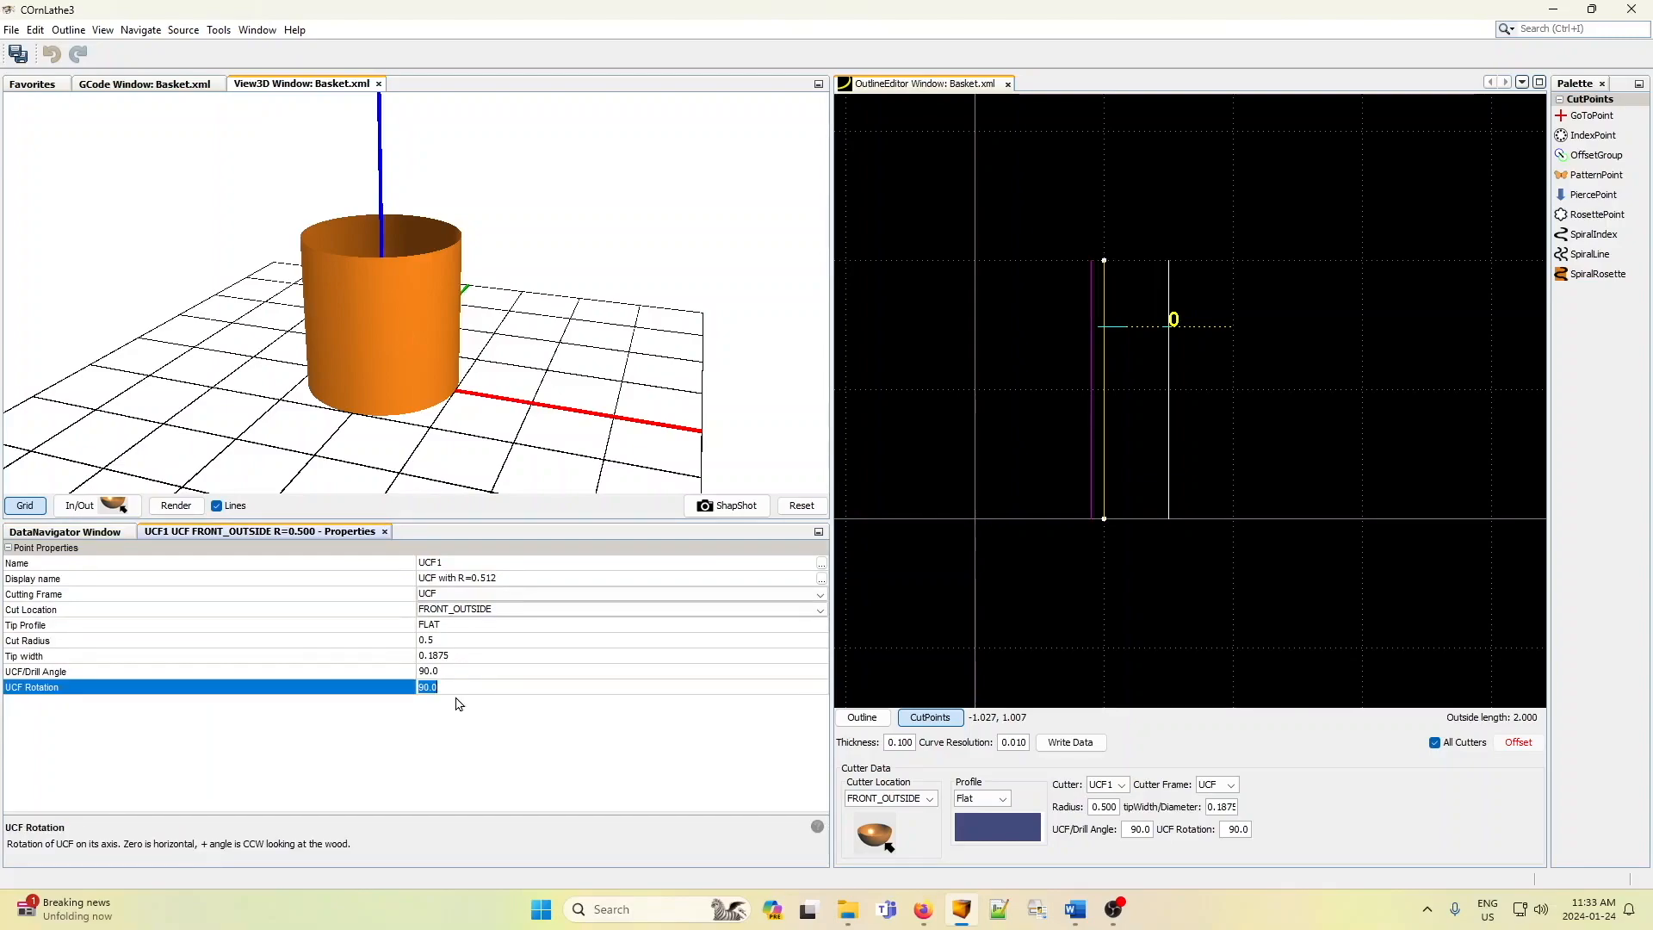
type("0")
key("Return")
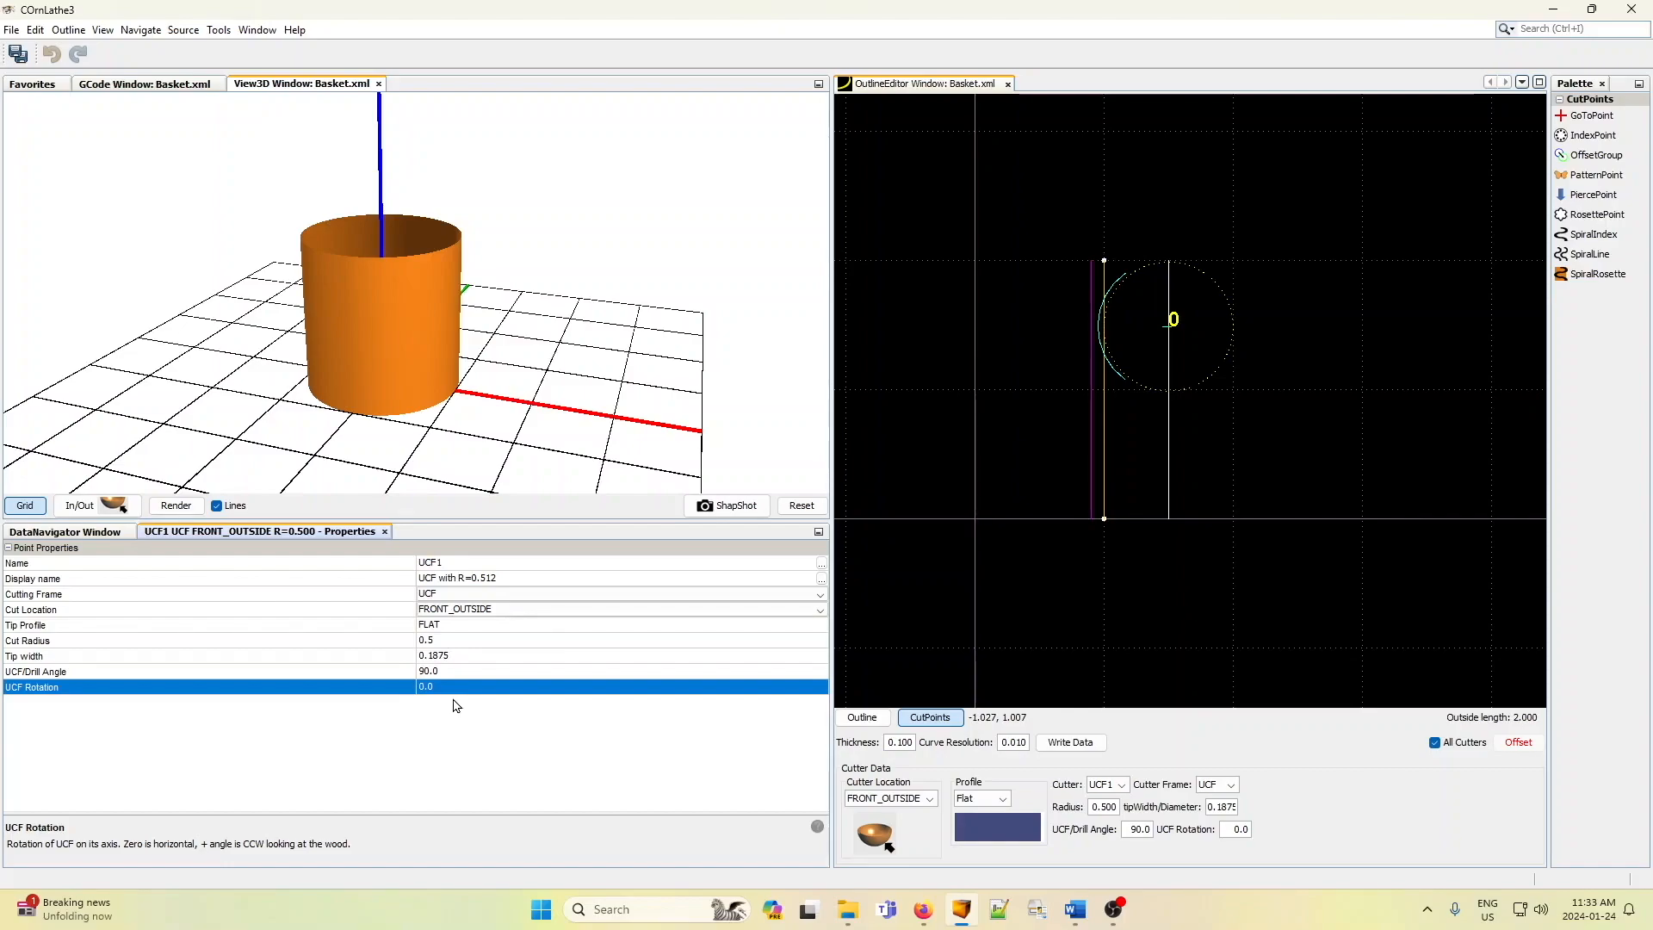
left_click(177, 508)
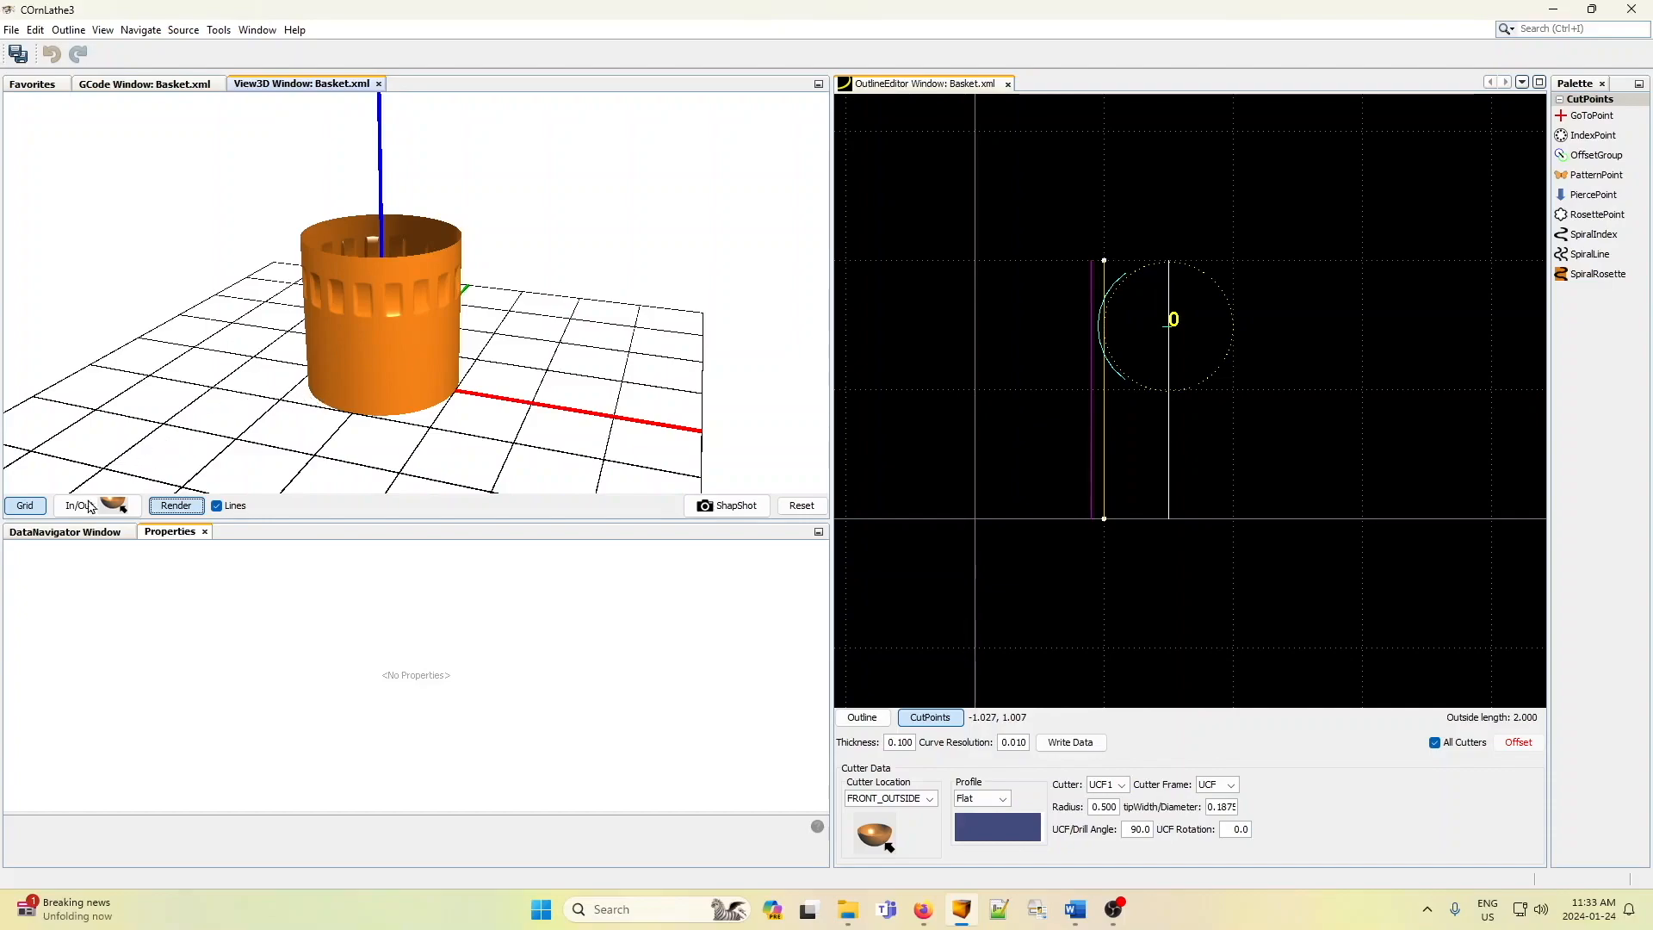
left_click(69, 533)
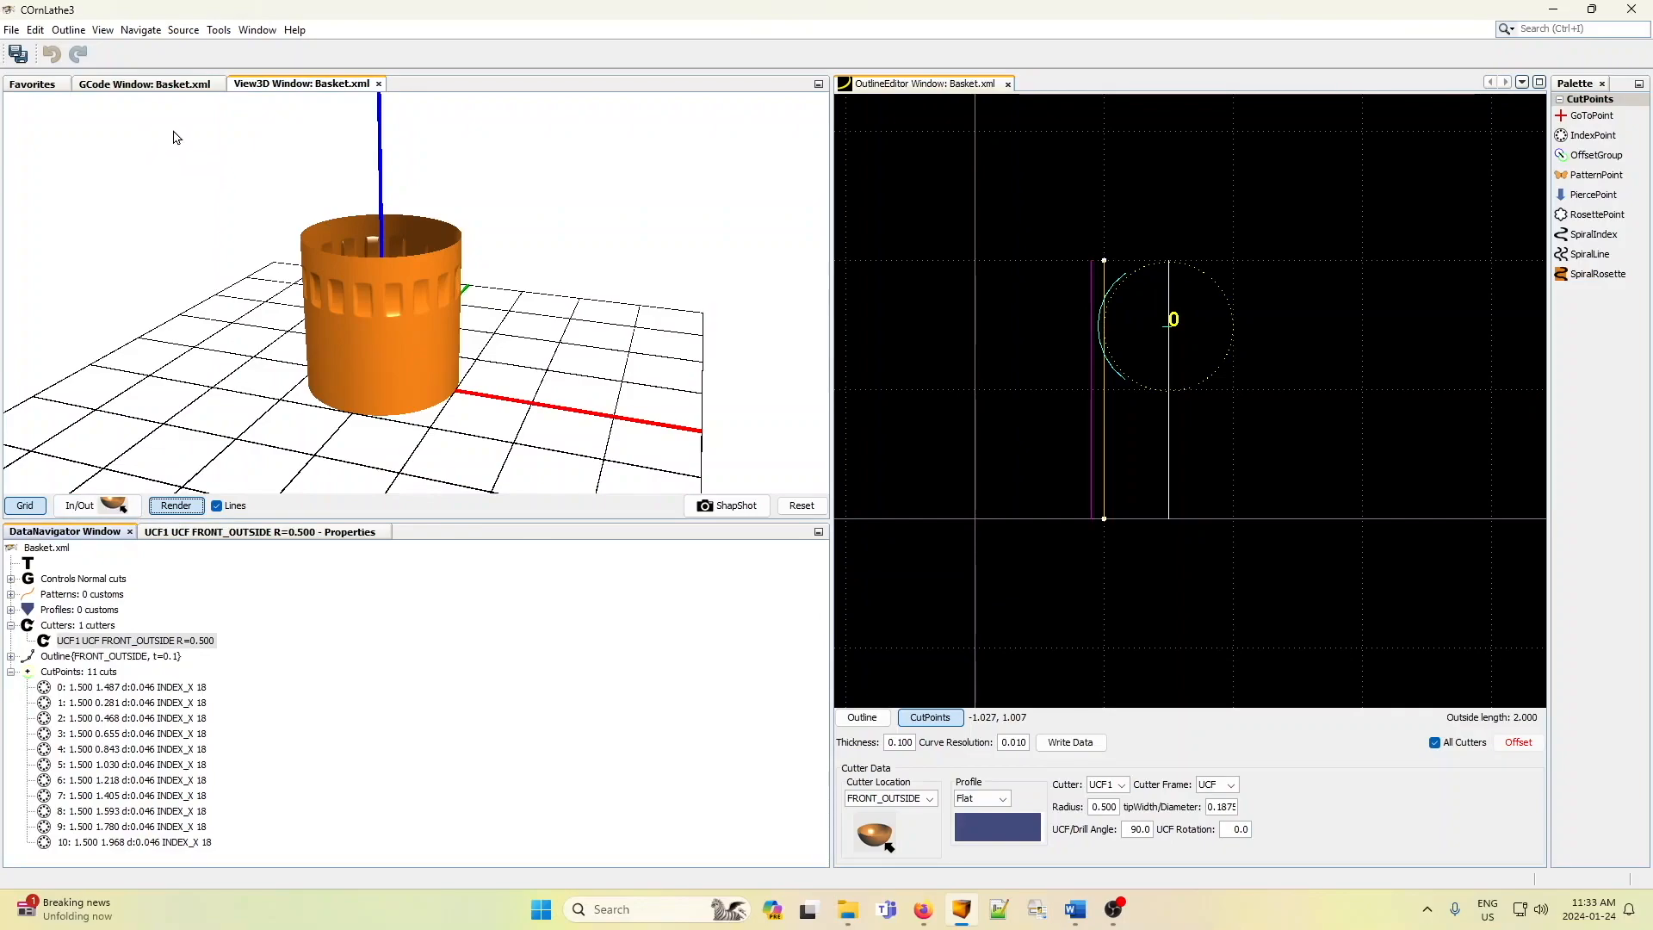
- Create a new file named Test shape in the Test Examples favorites folder from the COrnTemplate.xml template
left_click(46, 88)
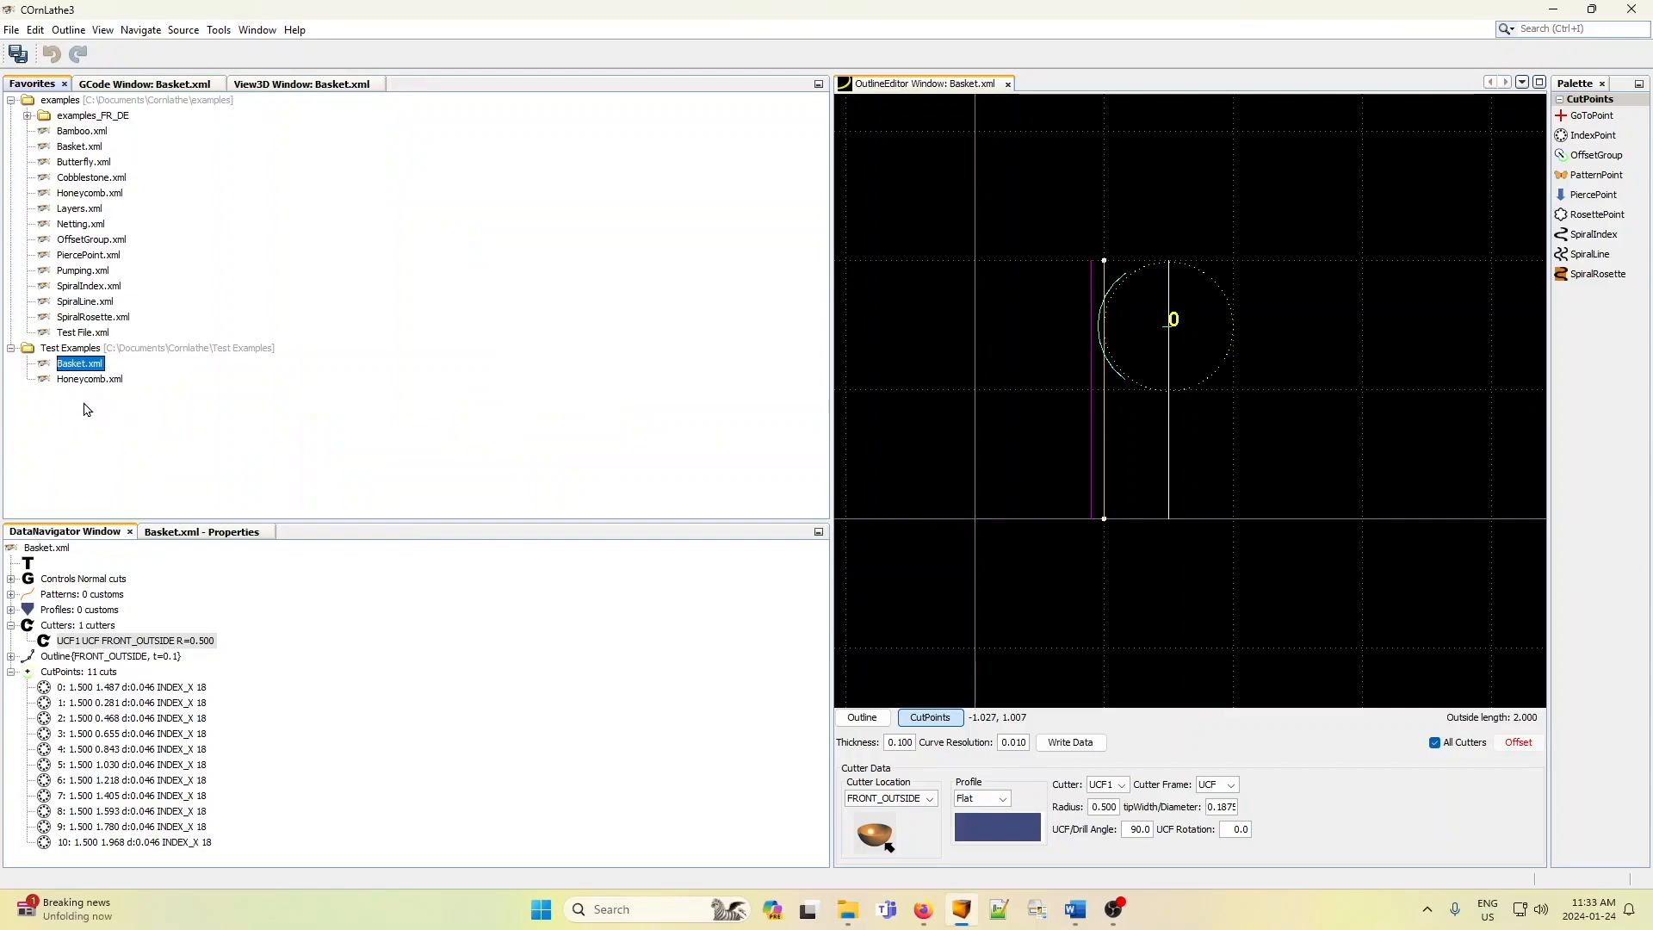
right_click(70, 350)
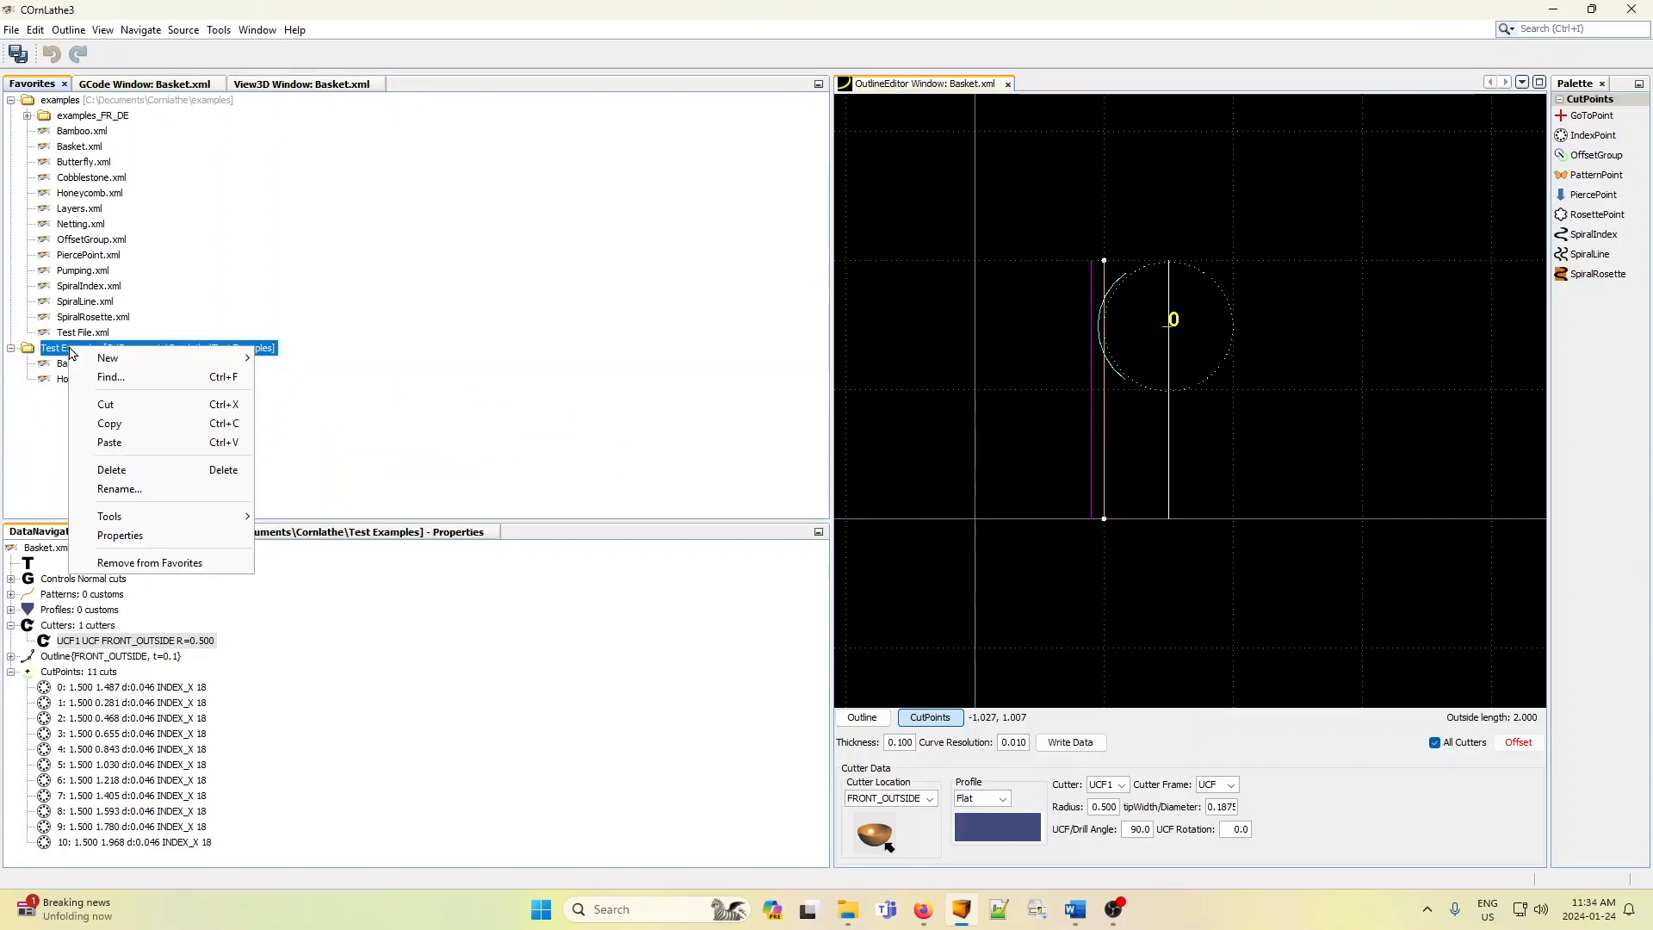
mouse_move(153, 364)
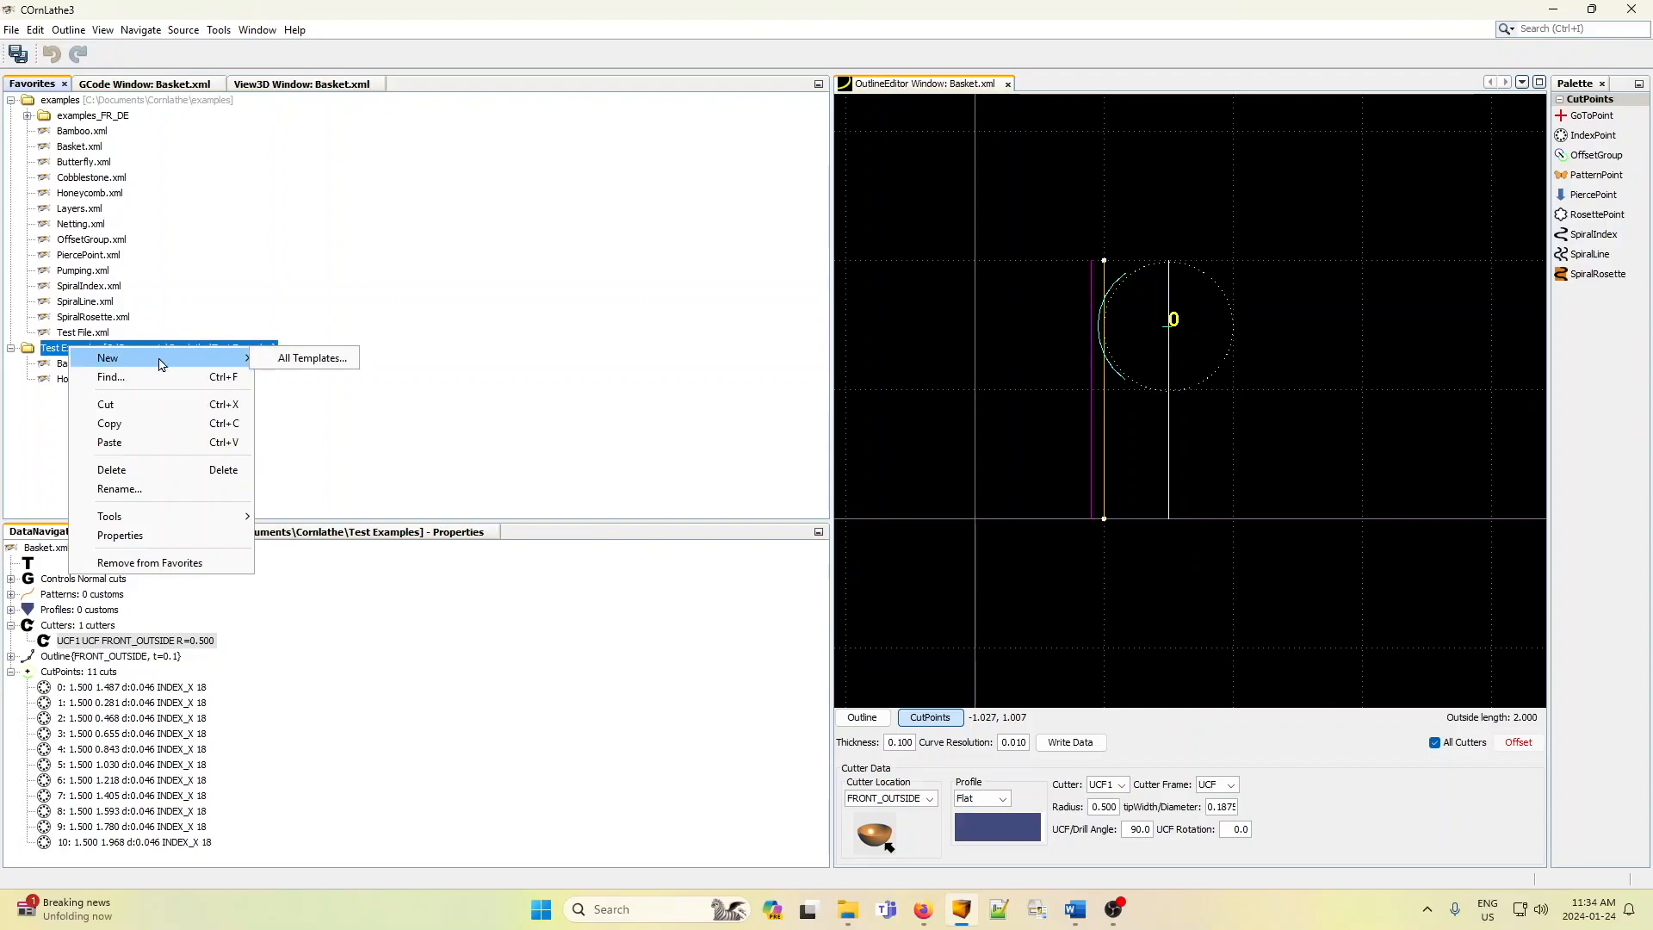
left_click(297, 360)
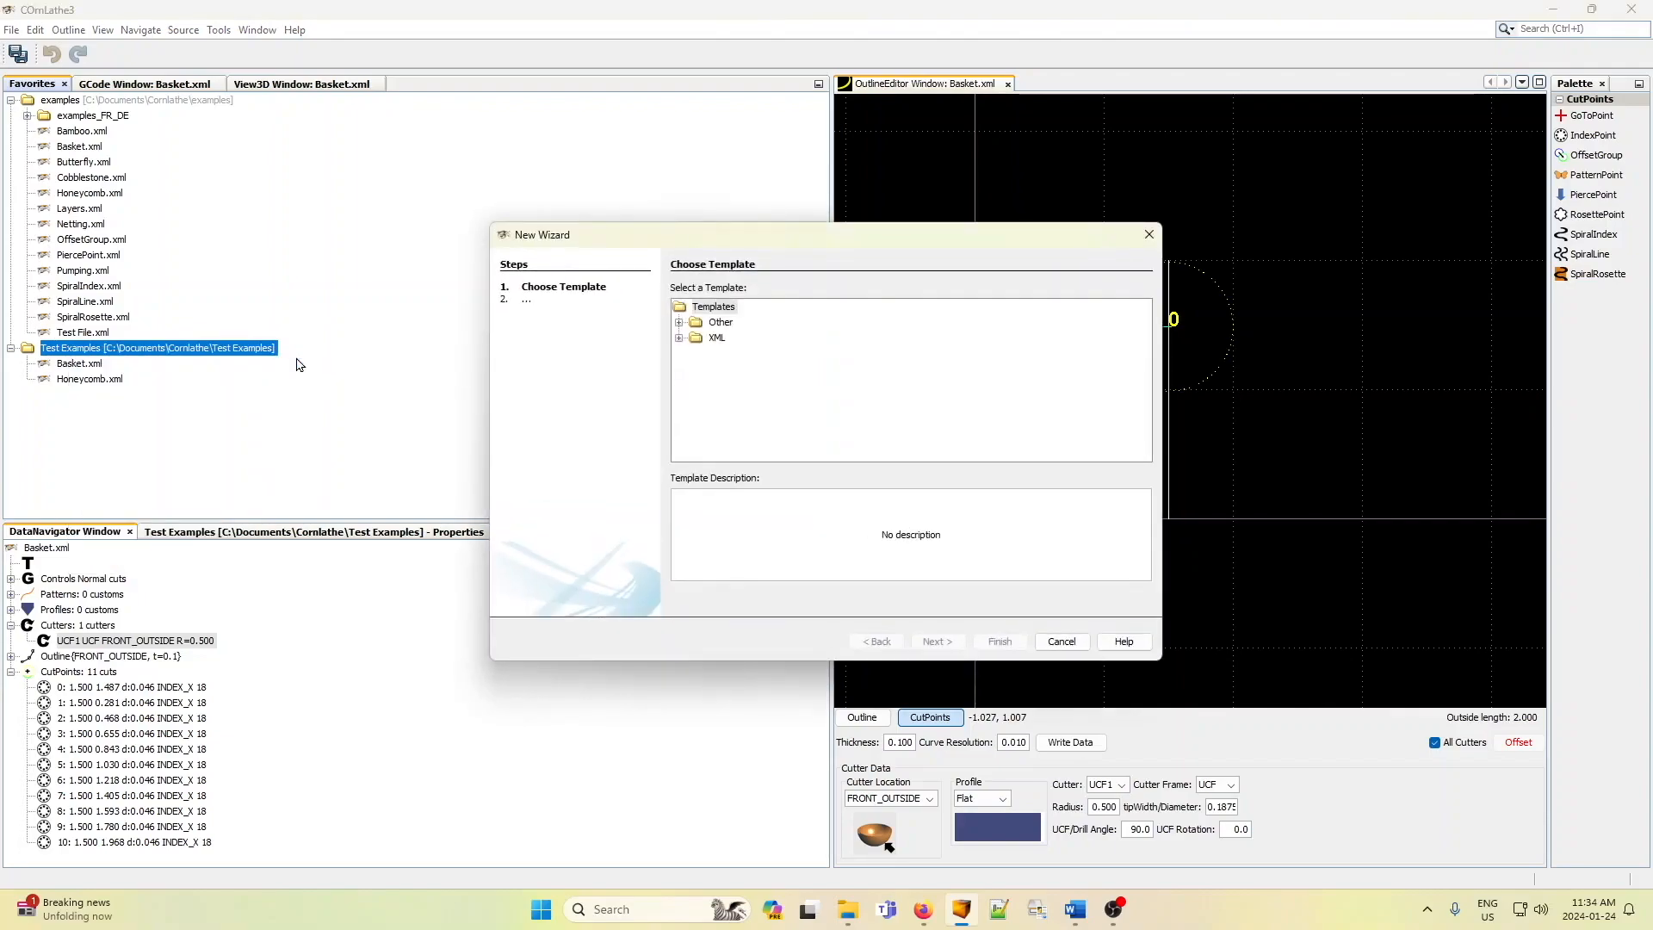
left_click(680, 323)
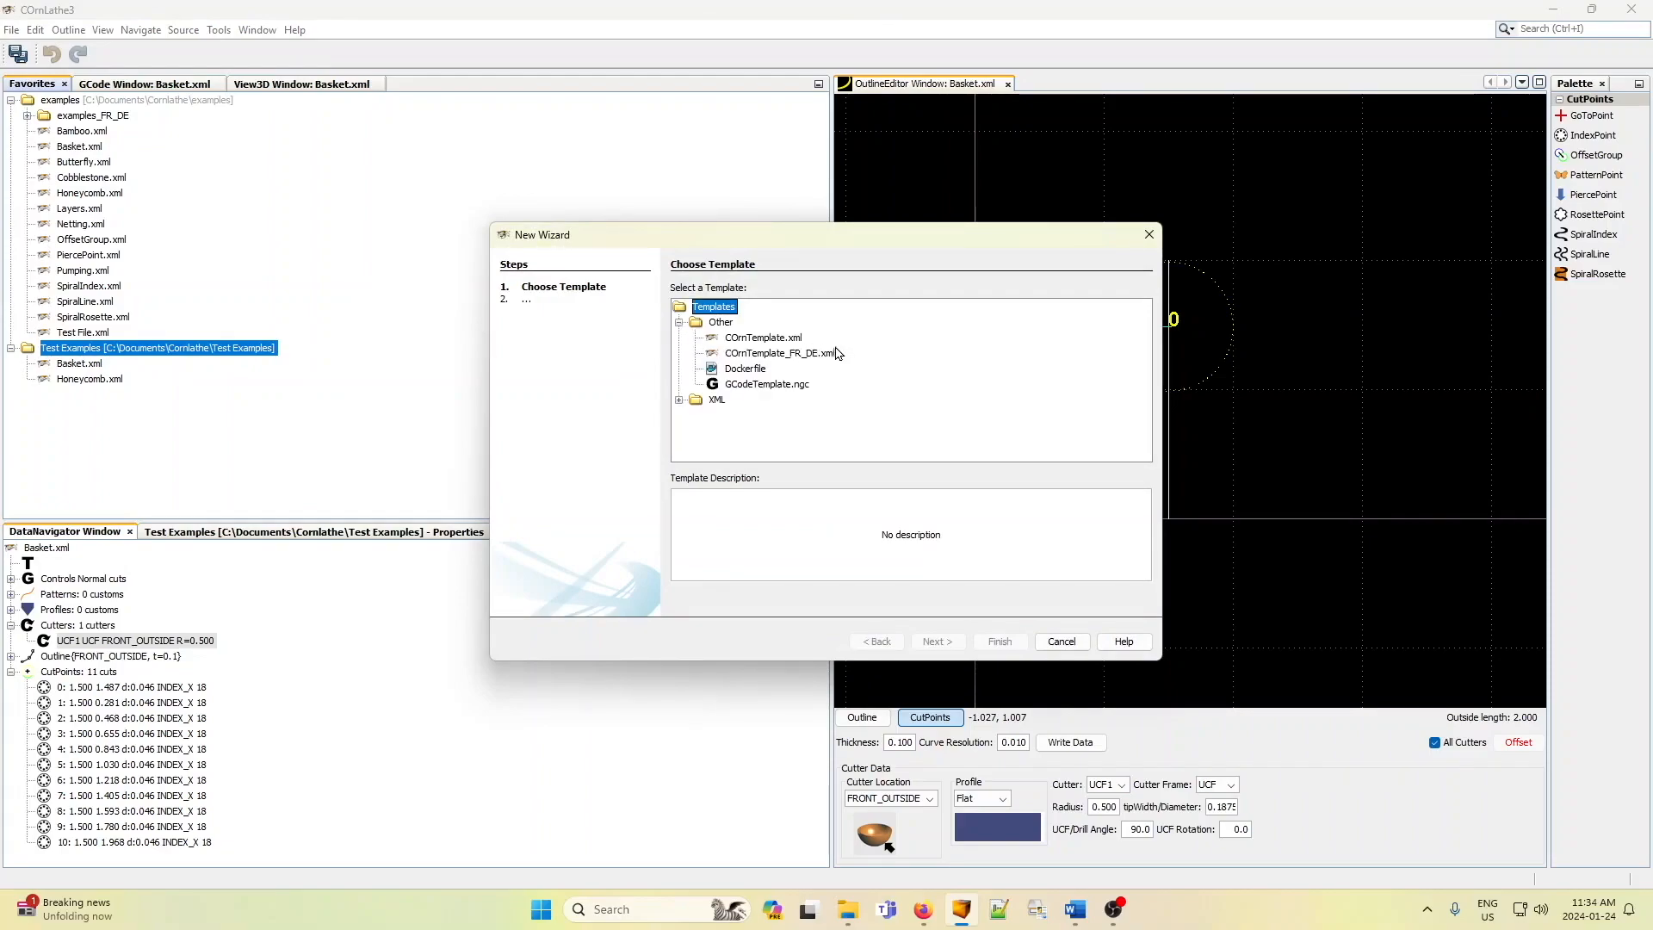
left_click(757, 338)
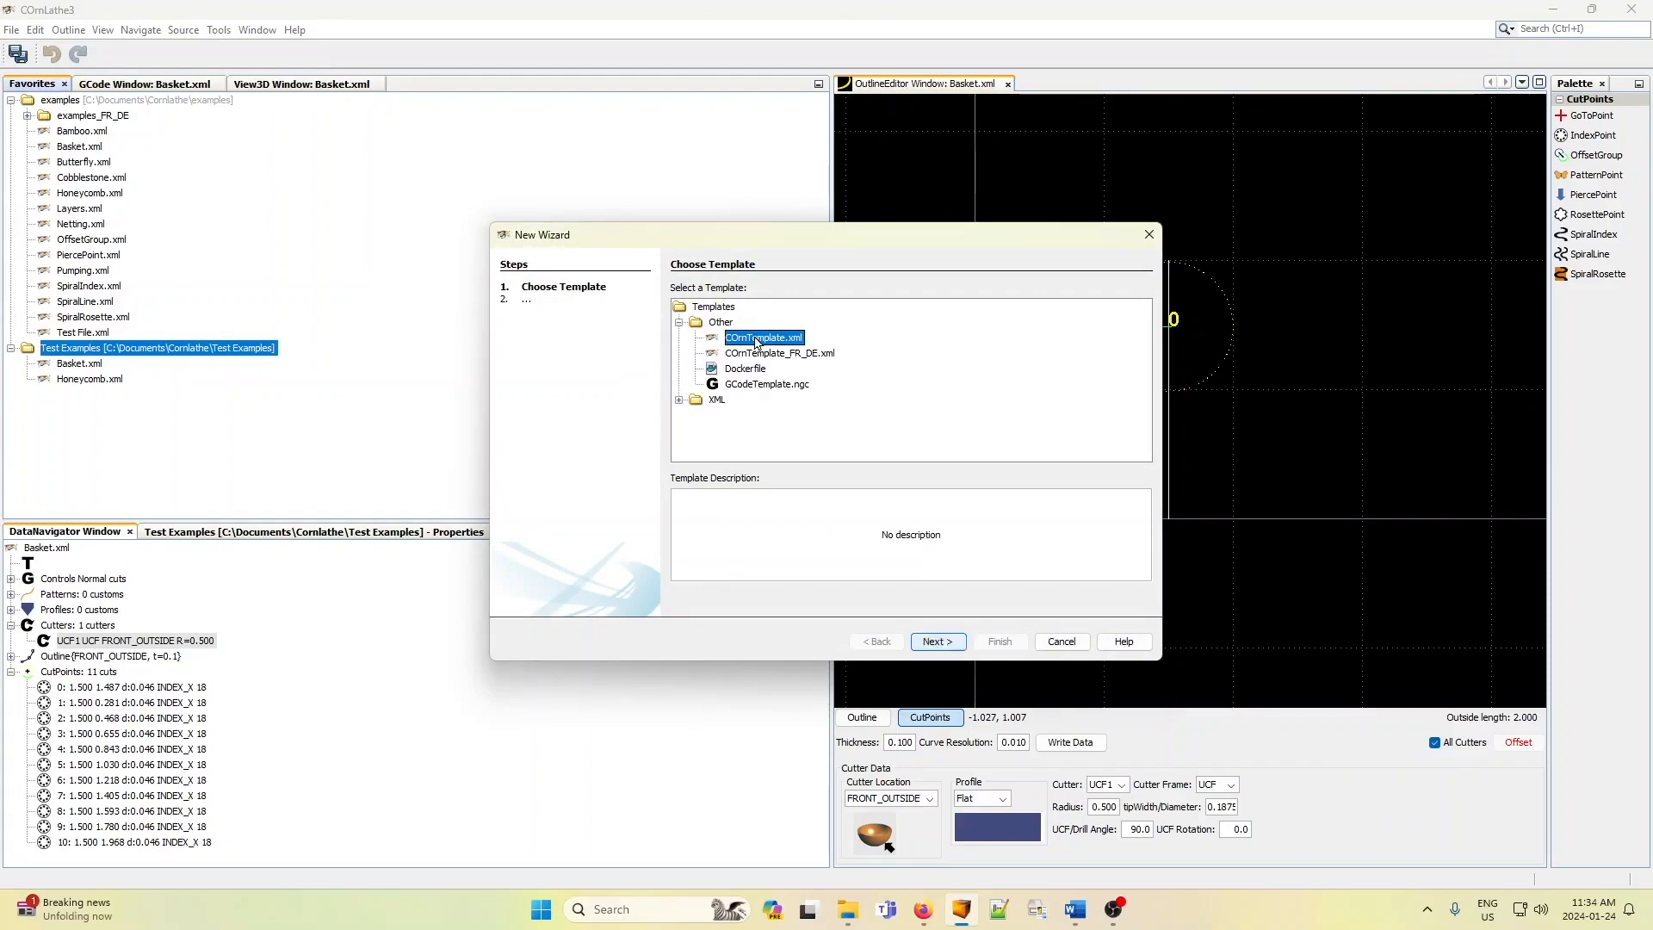
left_click(939, 641)
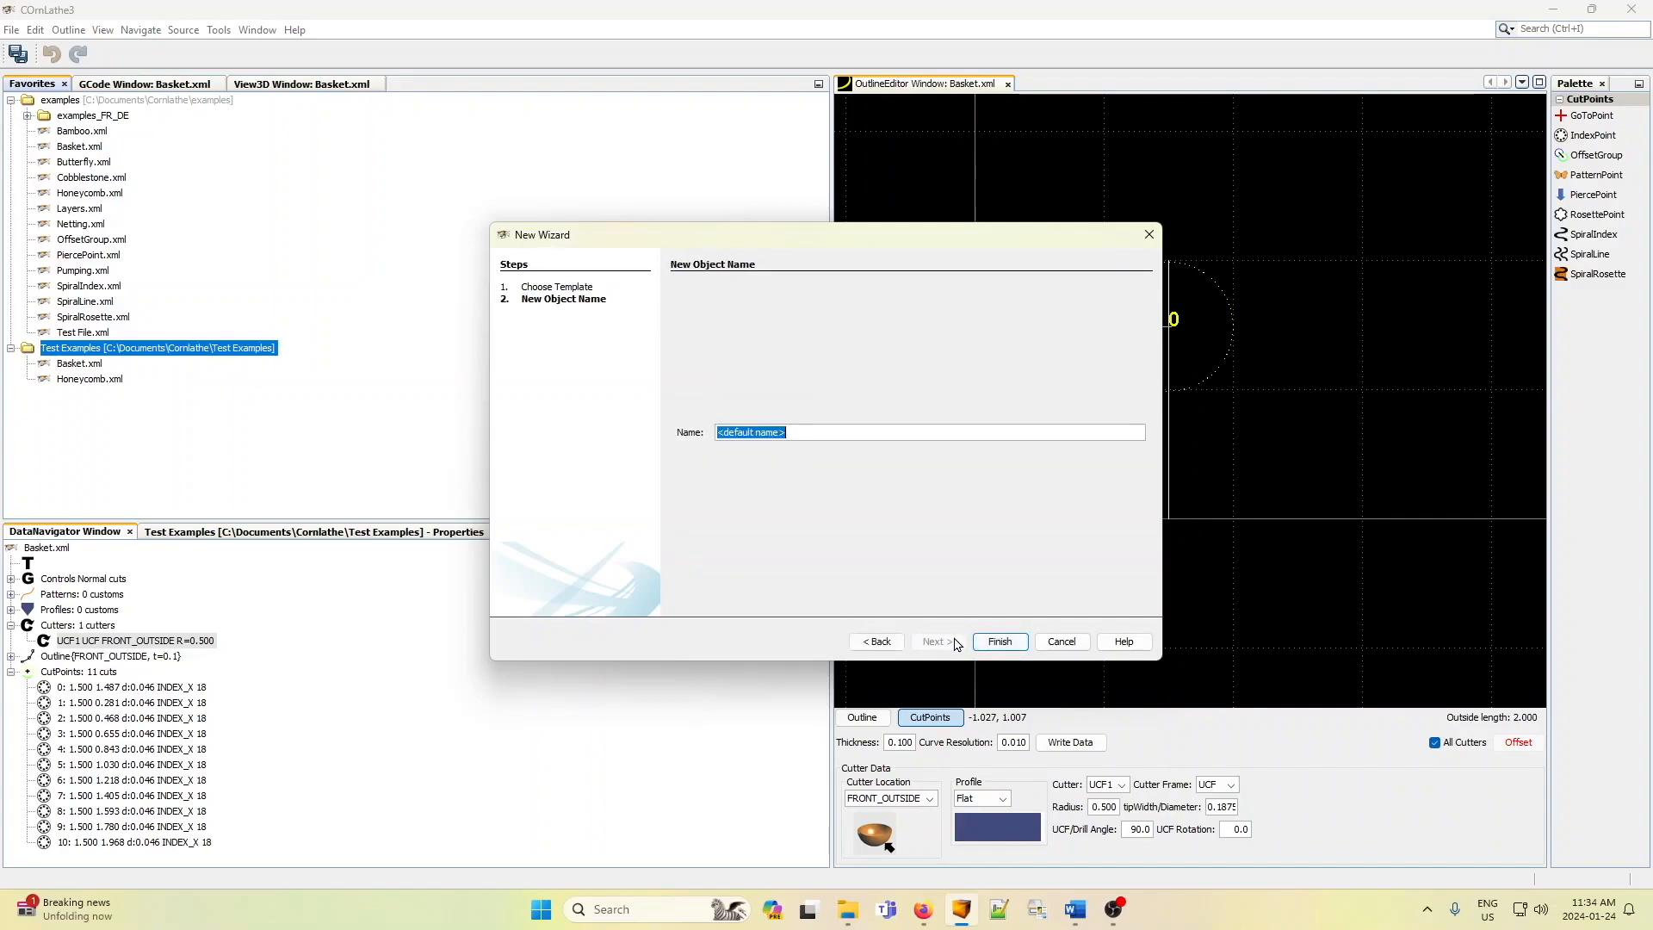
type("Test shapew")
left_click(1000, 642)
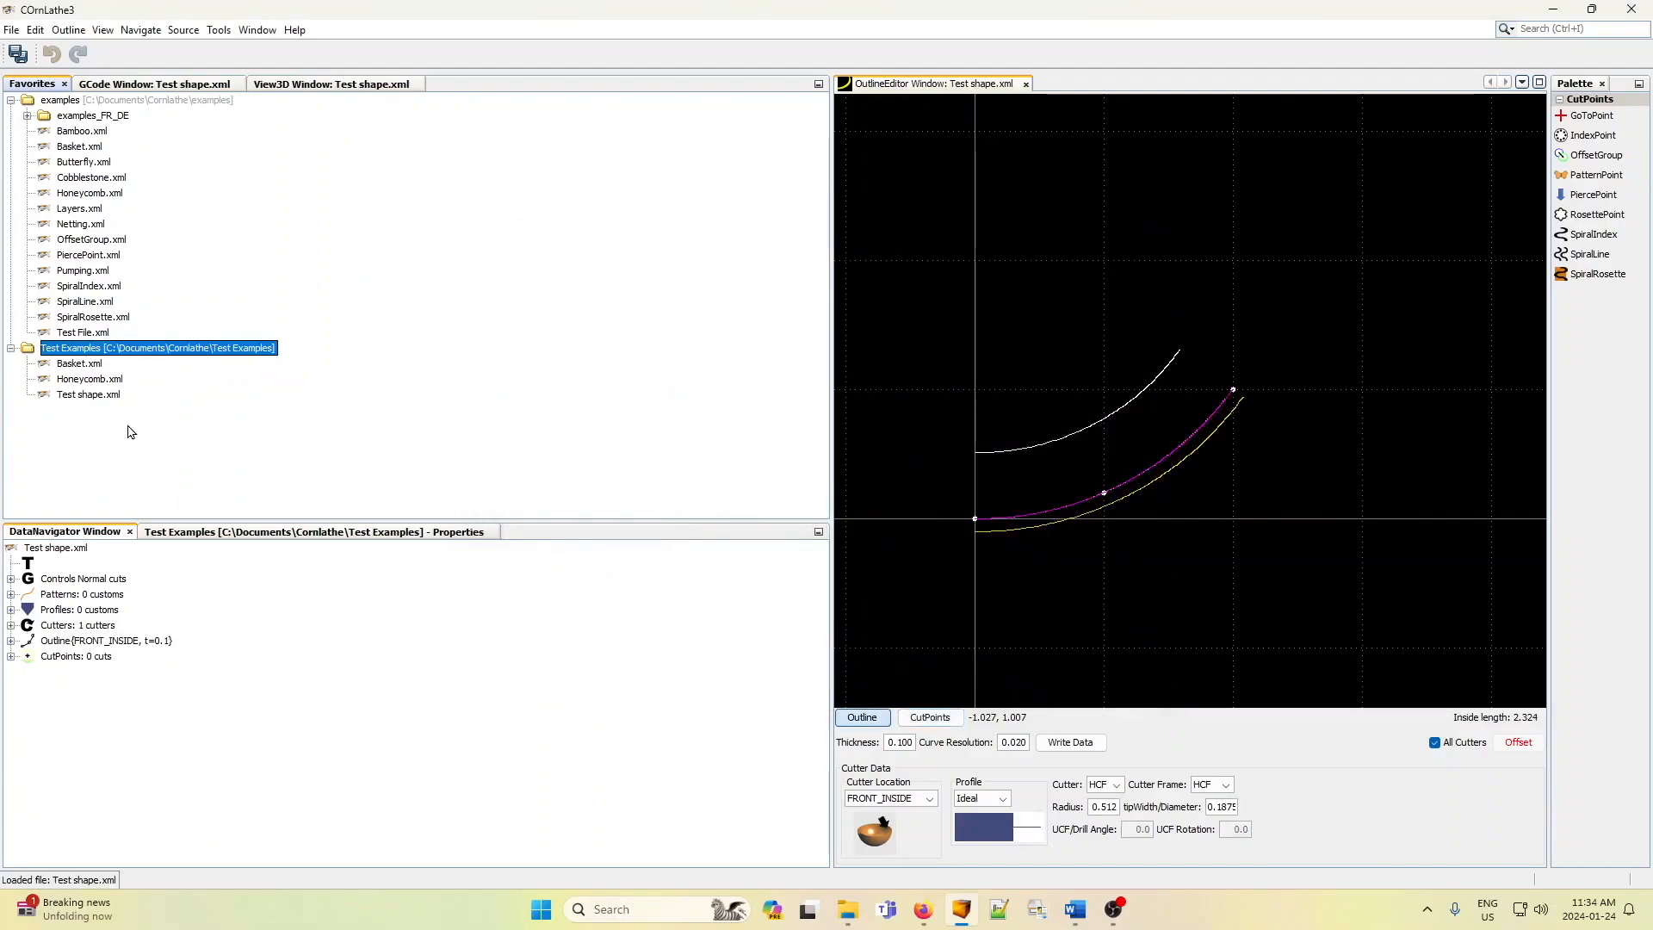
- Show Test shape.xml in the View3D window and switch its display to the inside cutting surface
left_click(89, 395)
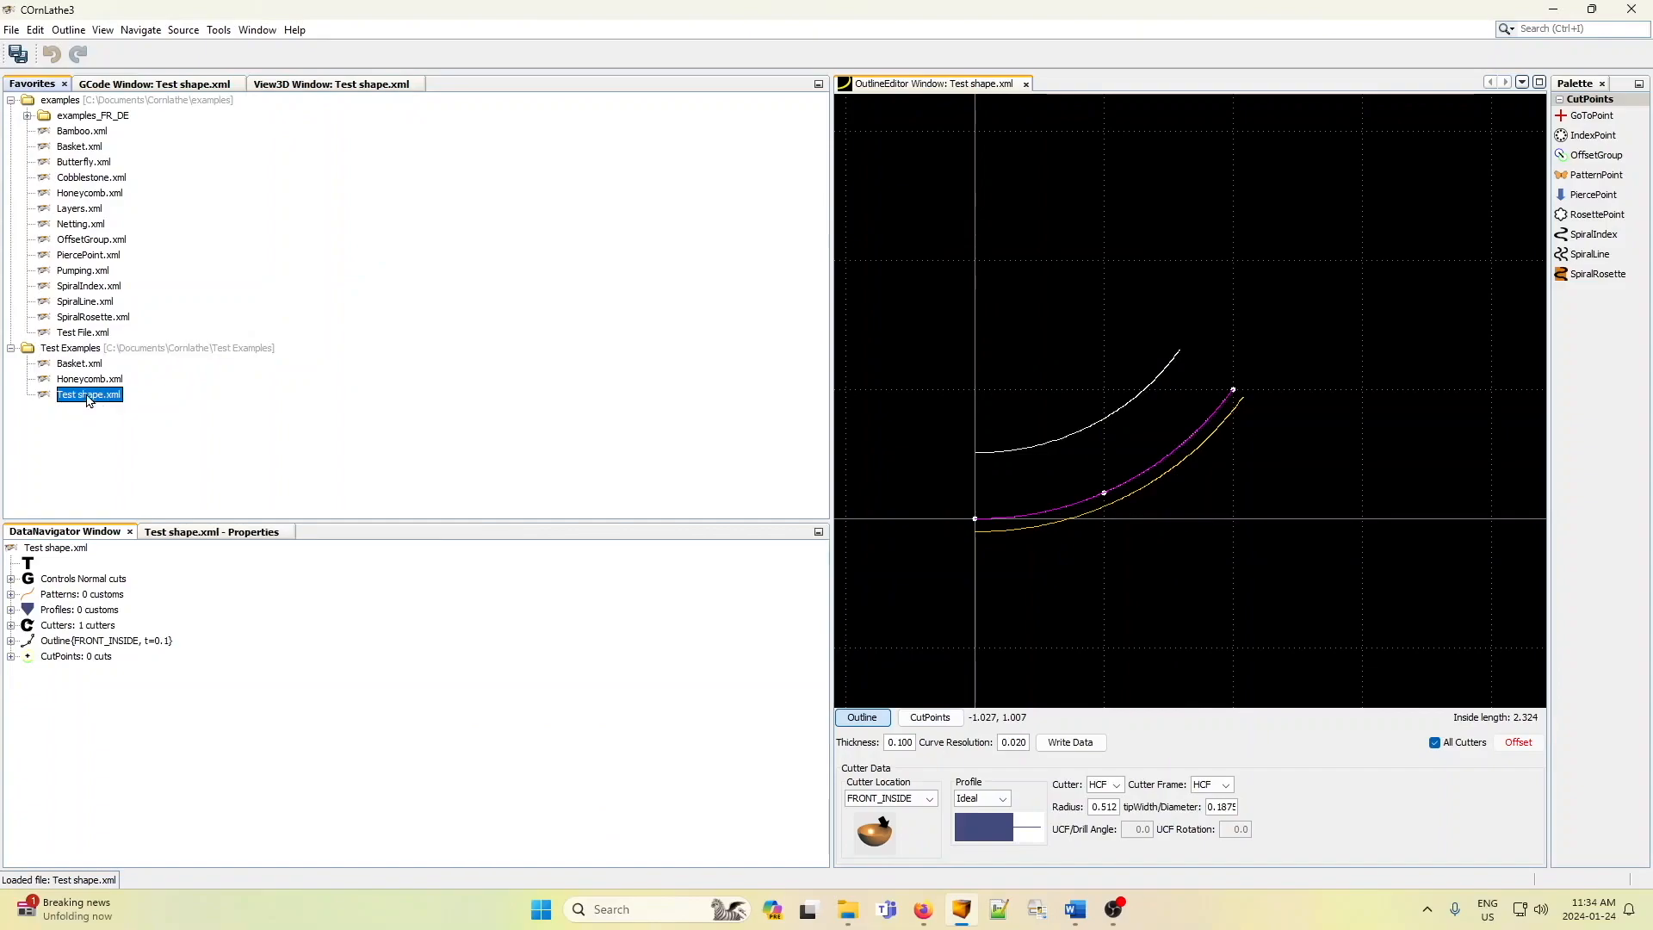
left_click(316, 86)
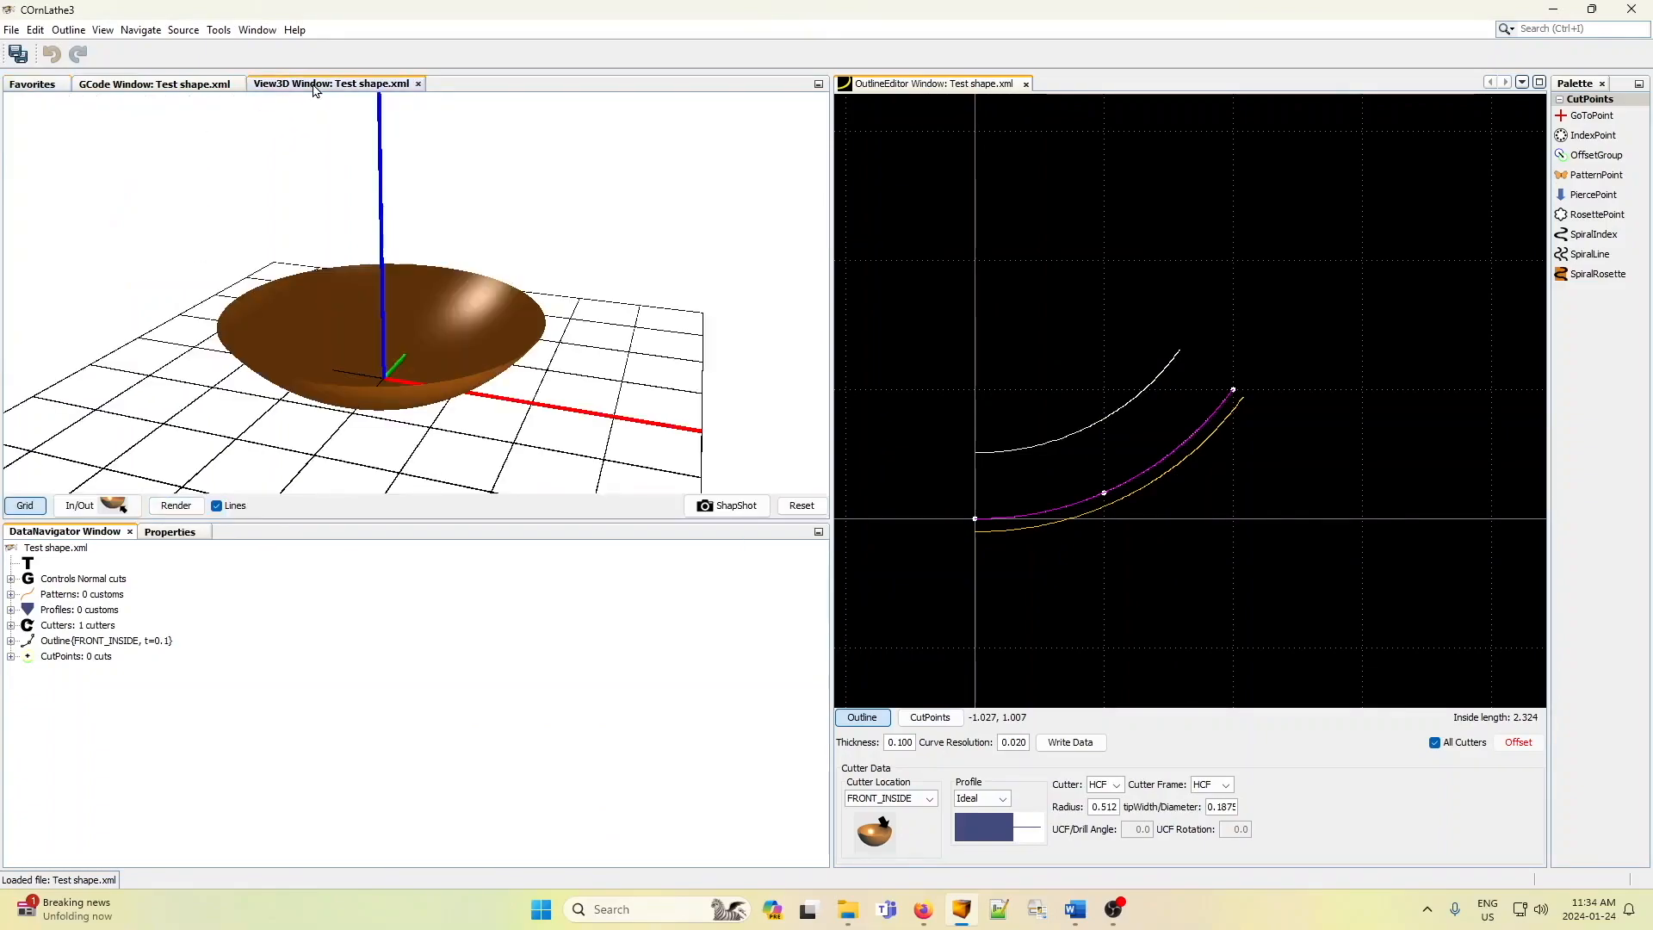
left_click(115, 508)
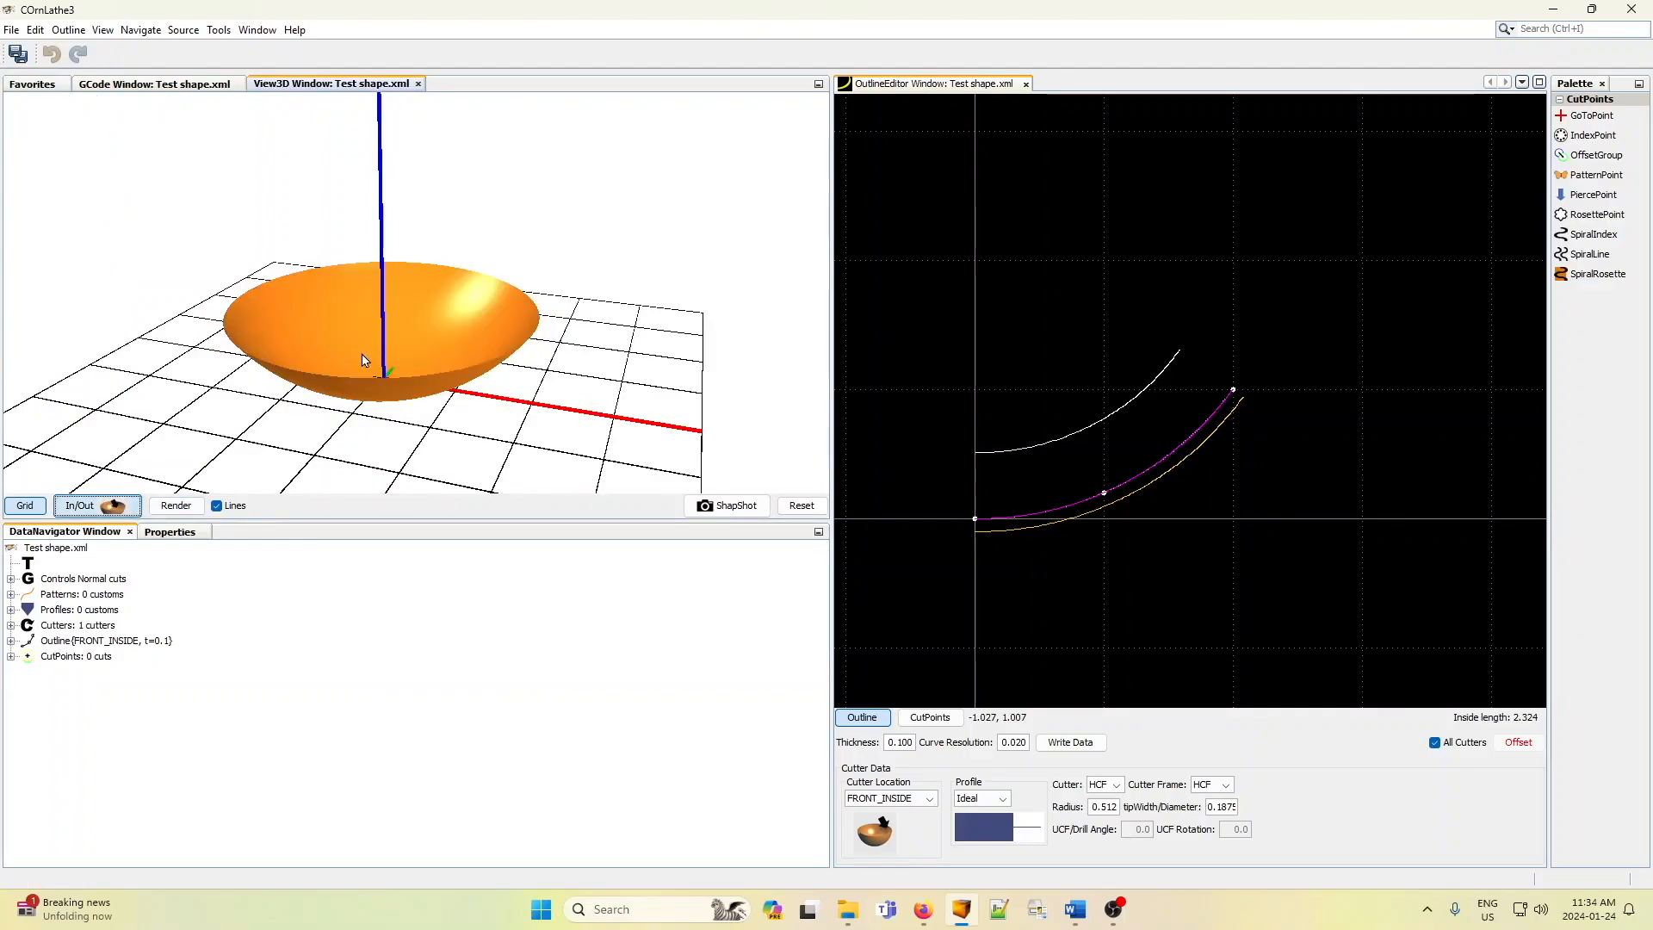
mouse_move(362, 360)
left_mouse_down()
mouse_move(363, 421)
mouse_move(370, 331)
mouse_move(396, 320)
mouse_move(355, 314)
mouse_move(358, 361)
left_mouse_up()
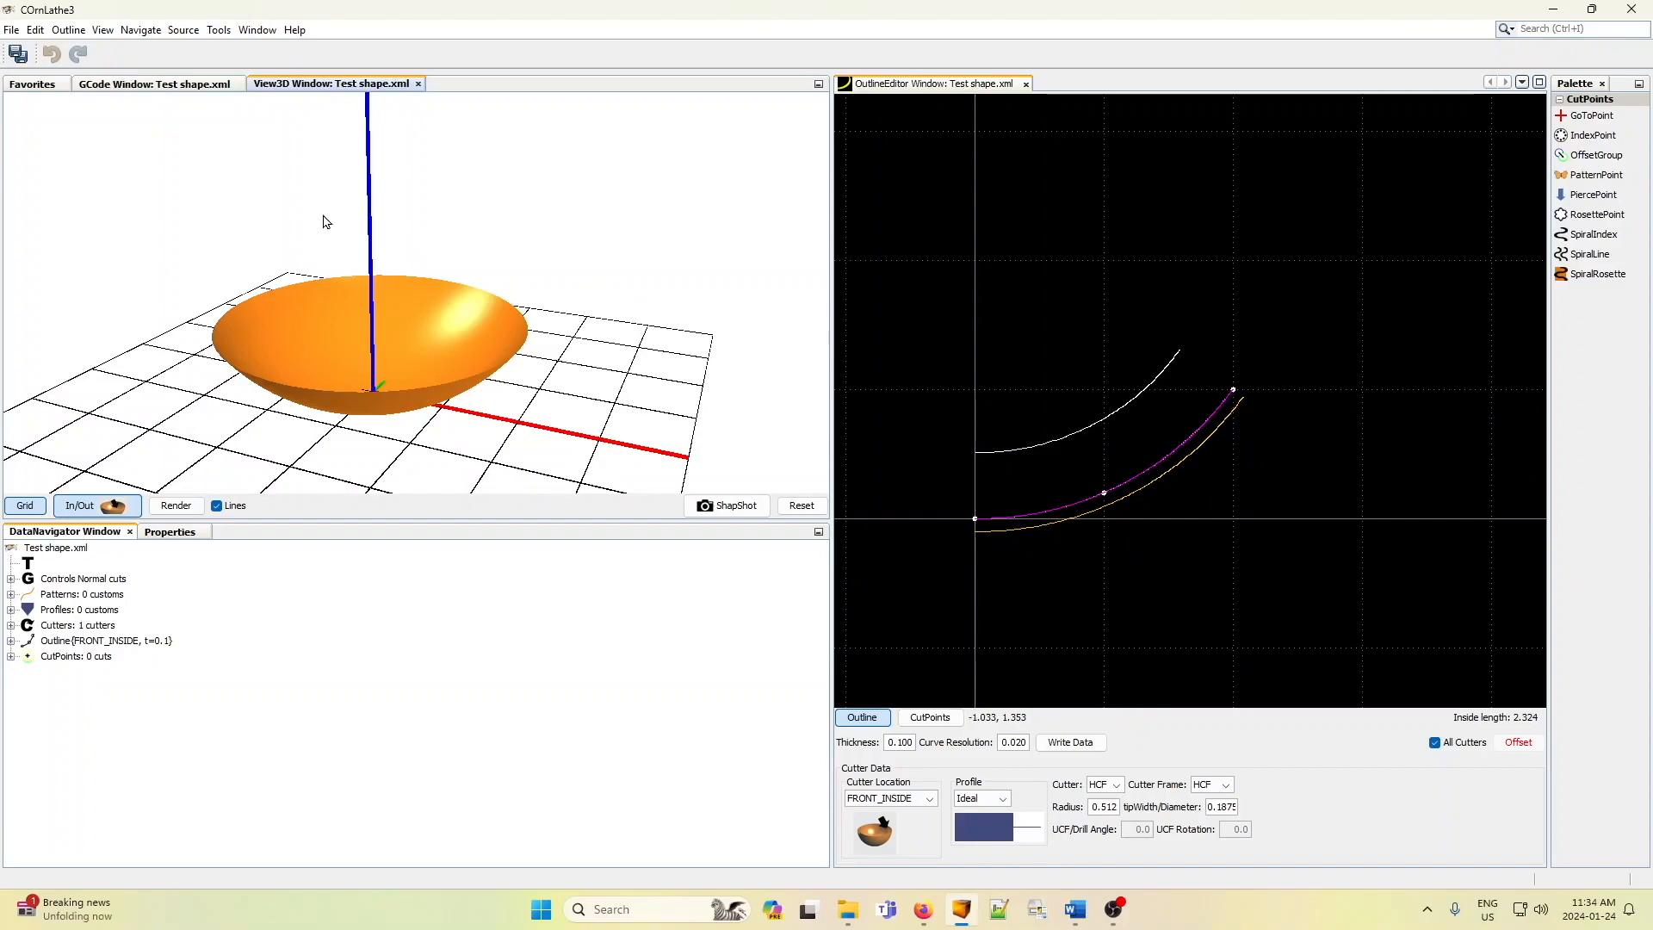
- Clear everything from the outline and draw a slanted two-point outline from about (1.0, 0) to about (1.25, 2.0)
left_click(38, 33)
mouse_move(70, 33)
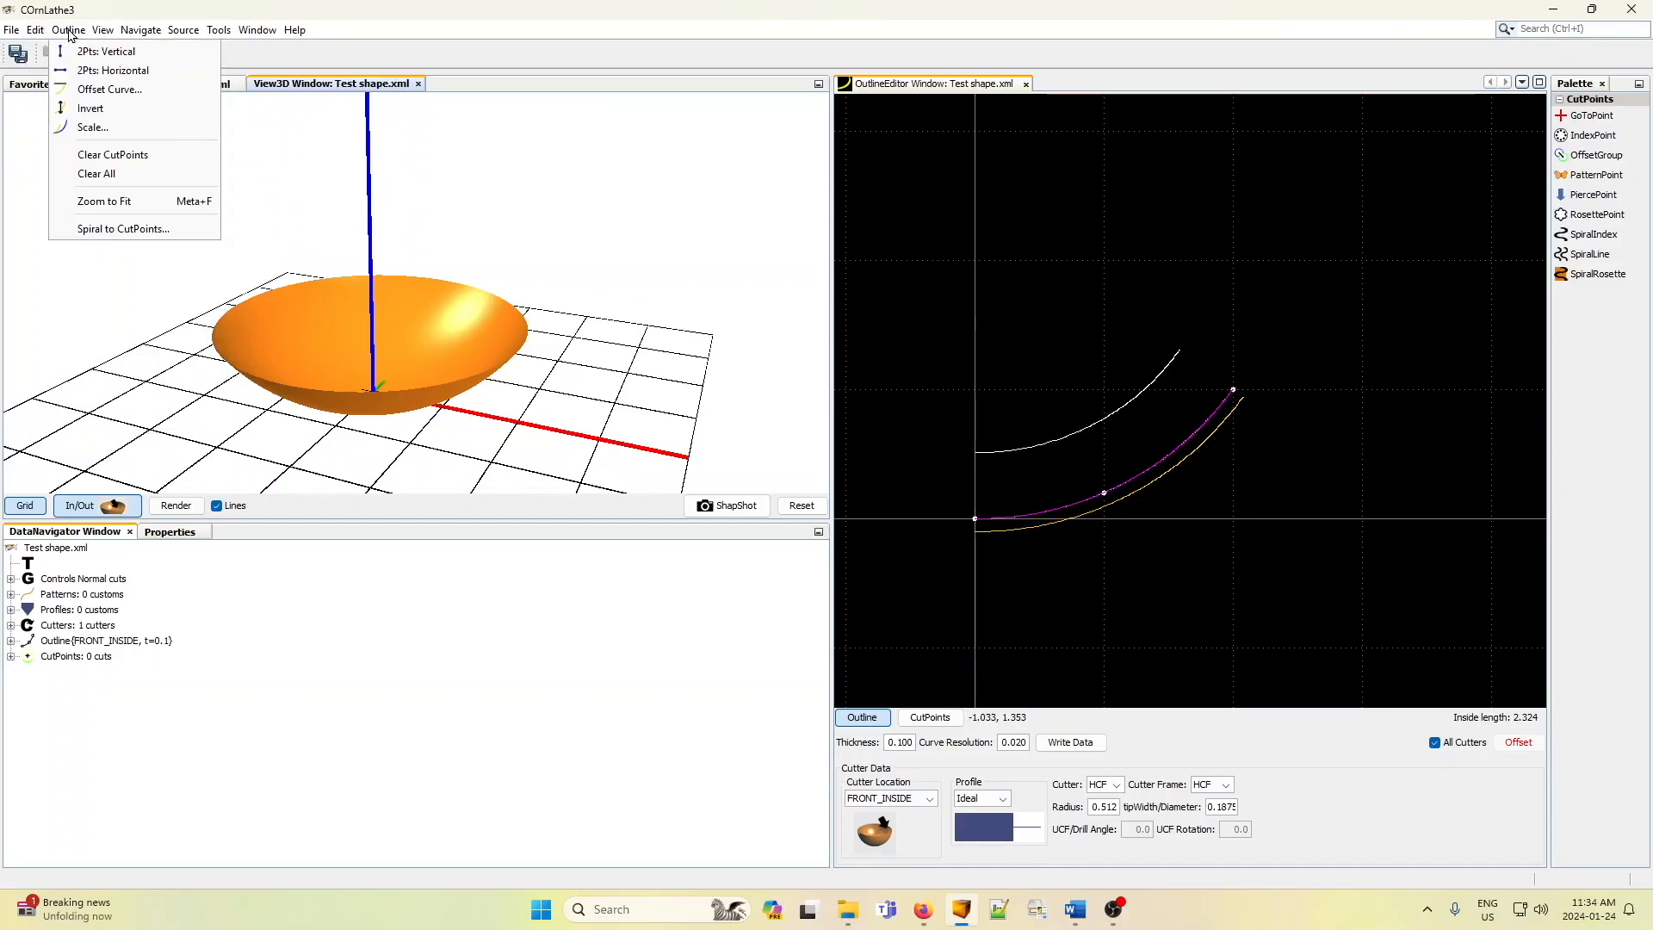
left_click(105, 175)
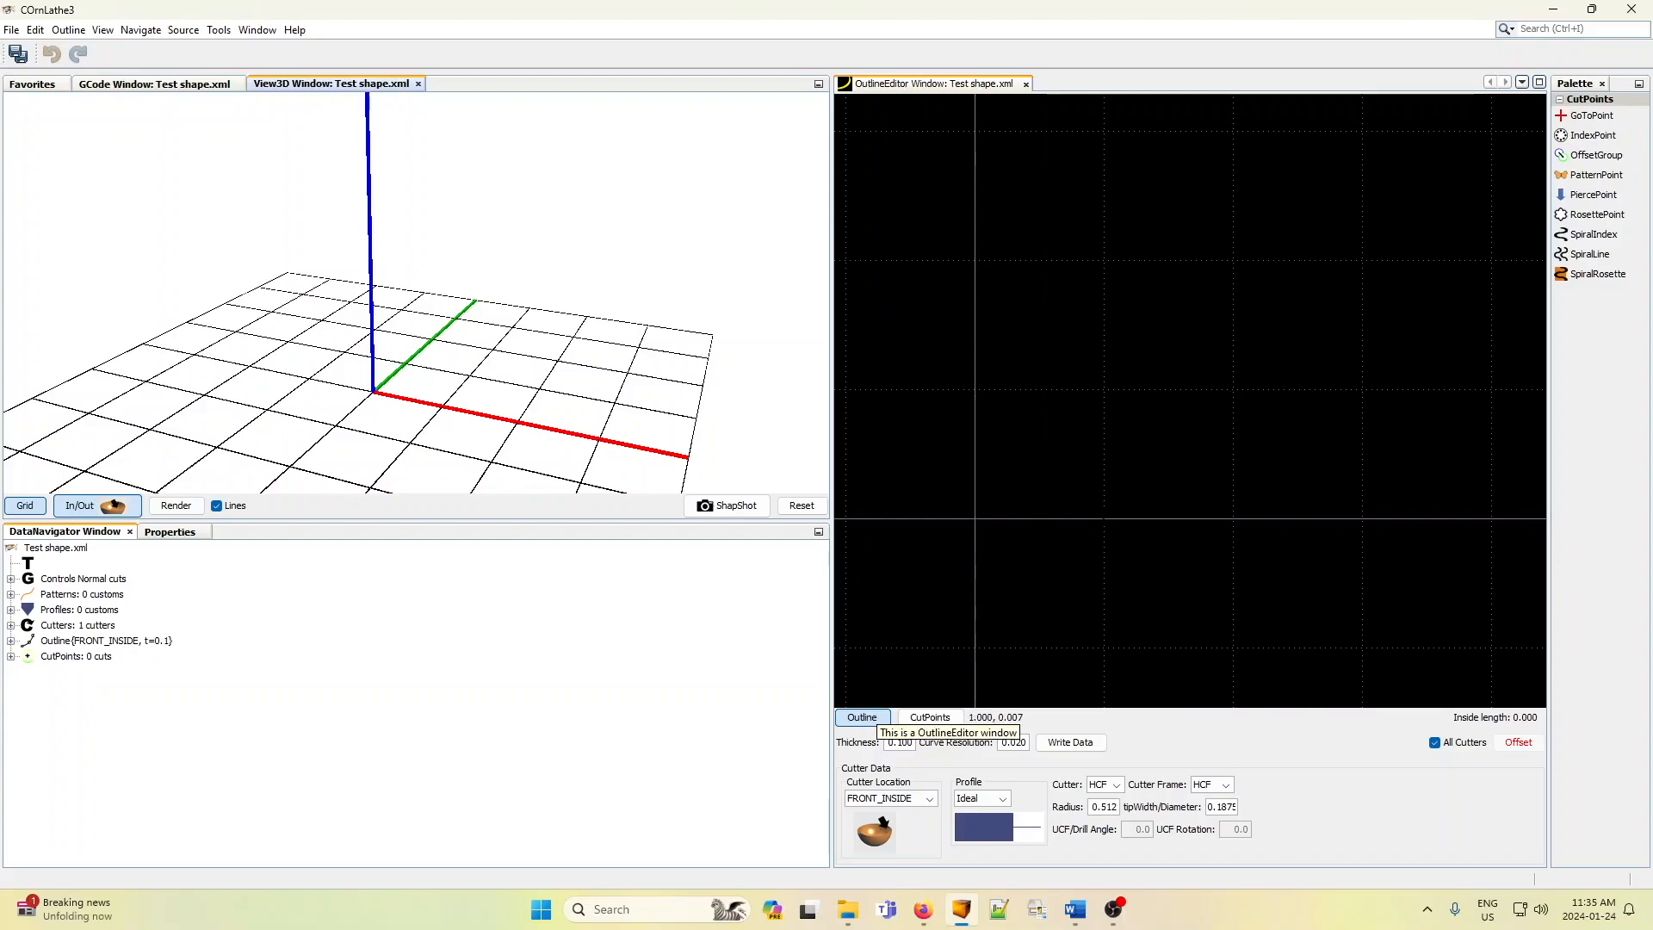
left_click(1104, 517)
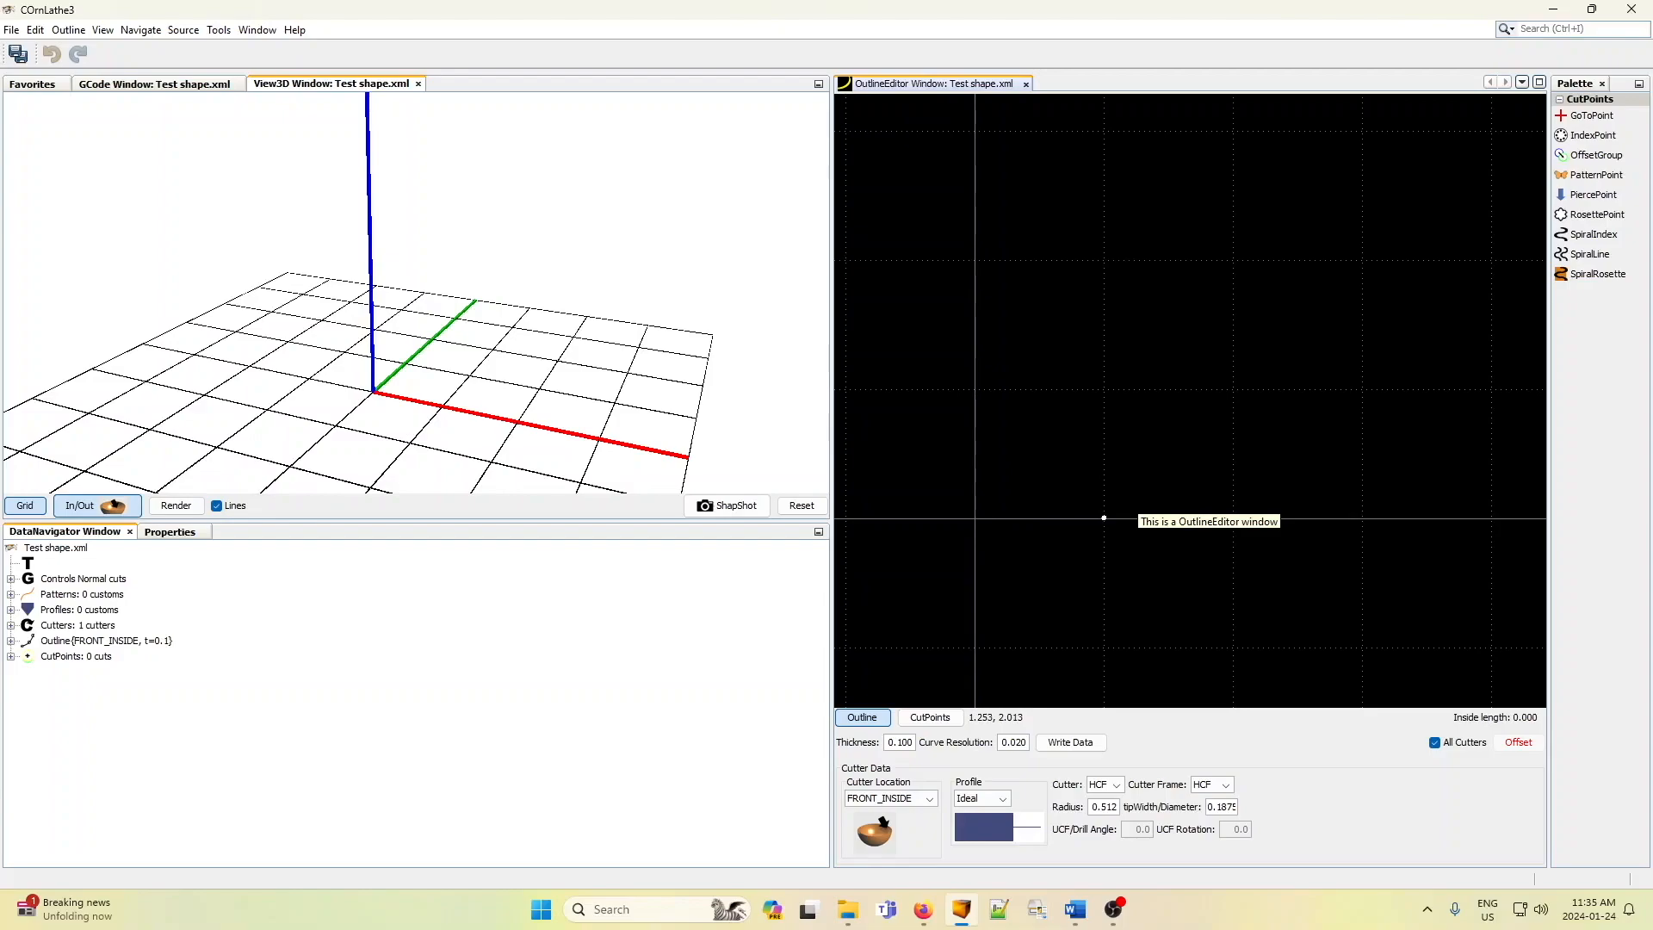
left_click(1137, 260)
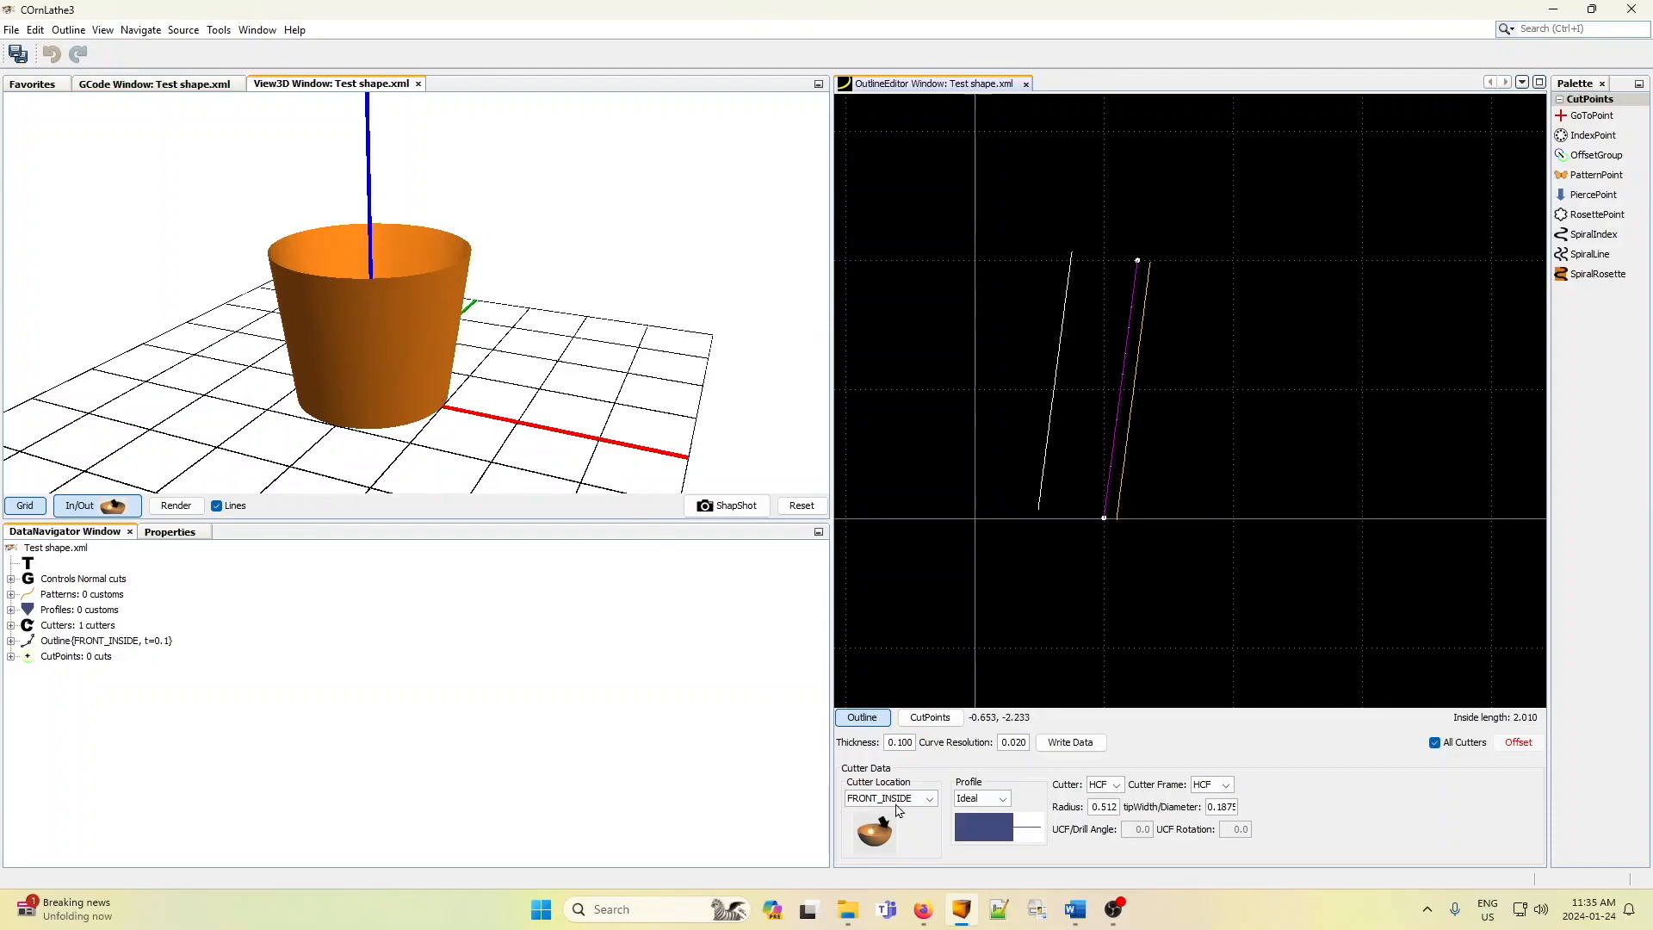
- Try the FRONT_OUTSIDE cutter location for the new outline and switch back to FRONT_INSIDE
left_click(898, 809)
left_click(889, 831)
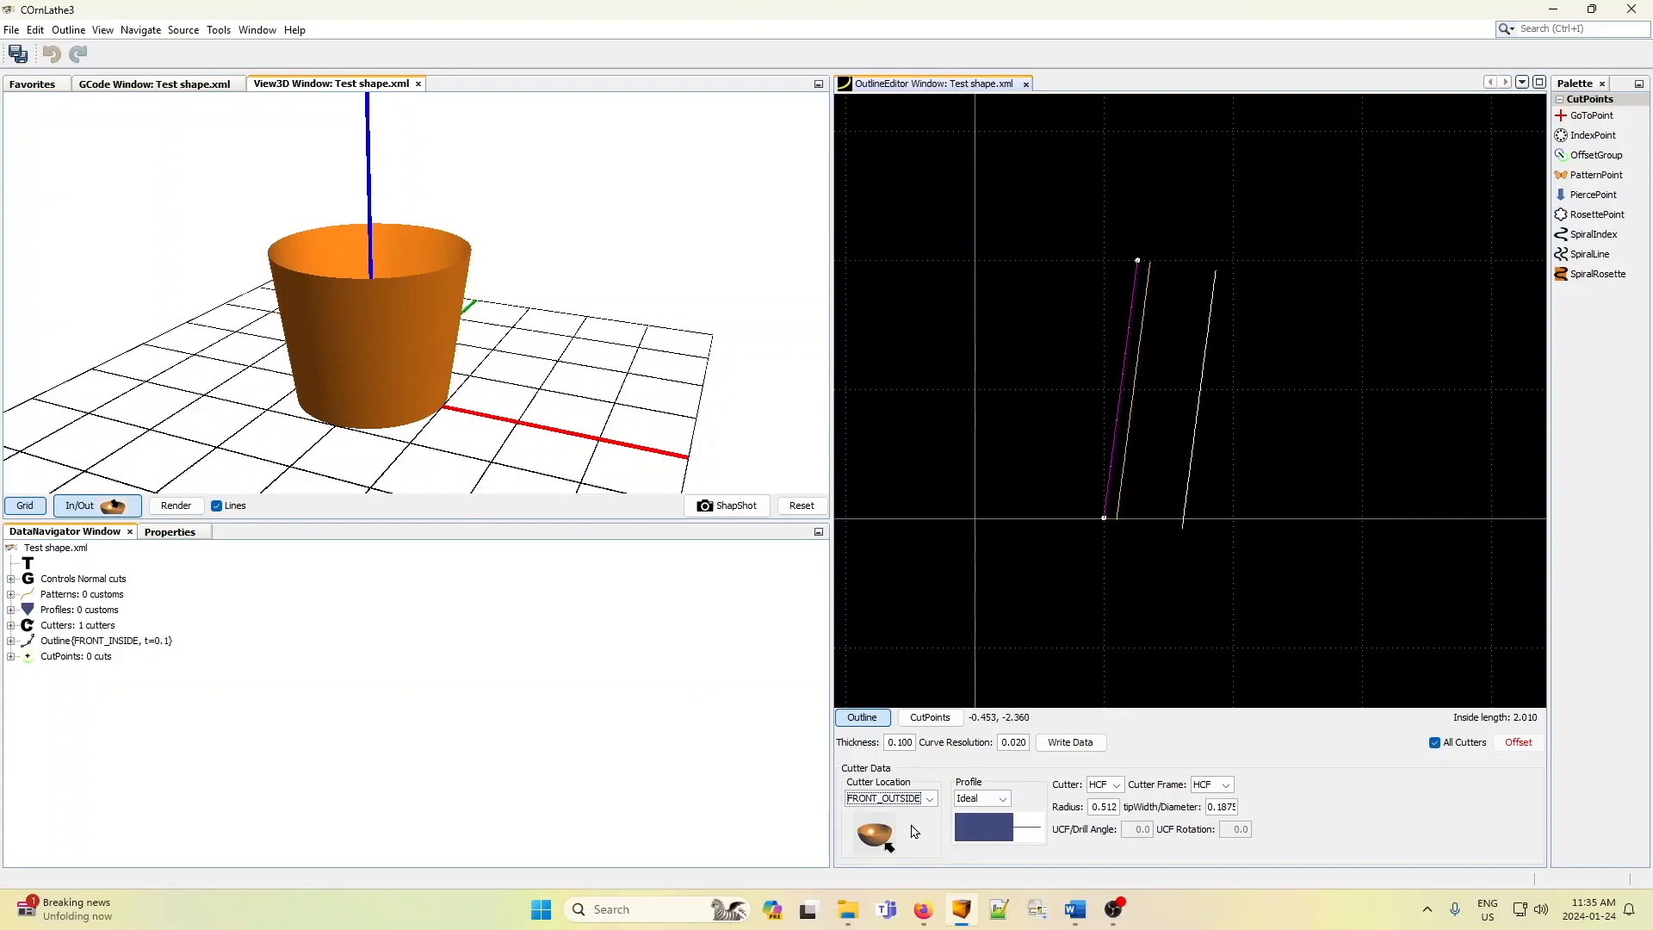
left_click(930, 800)
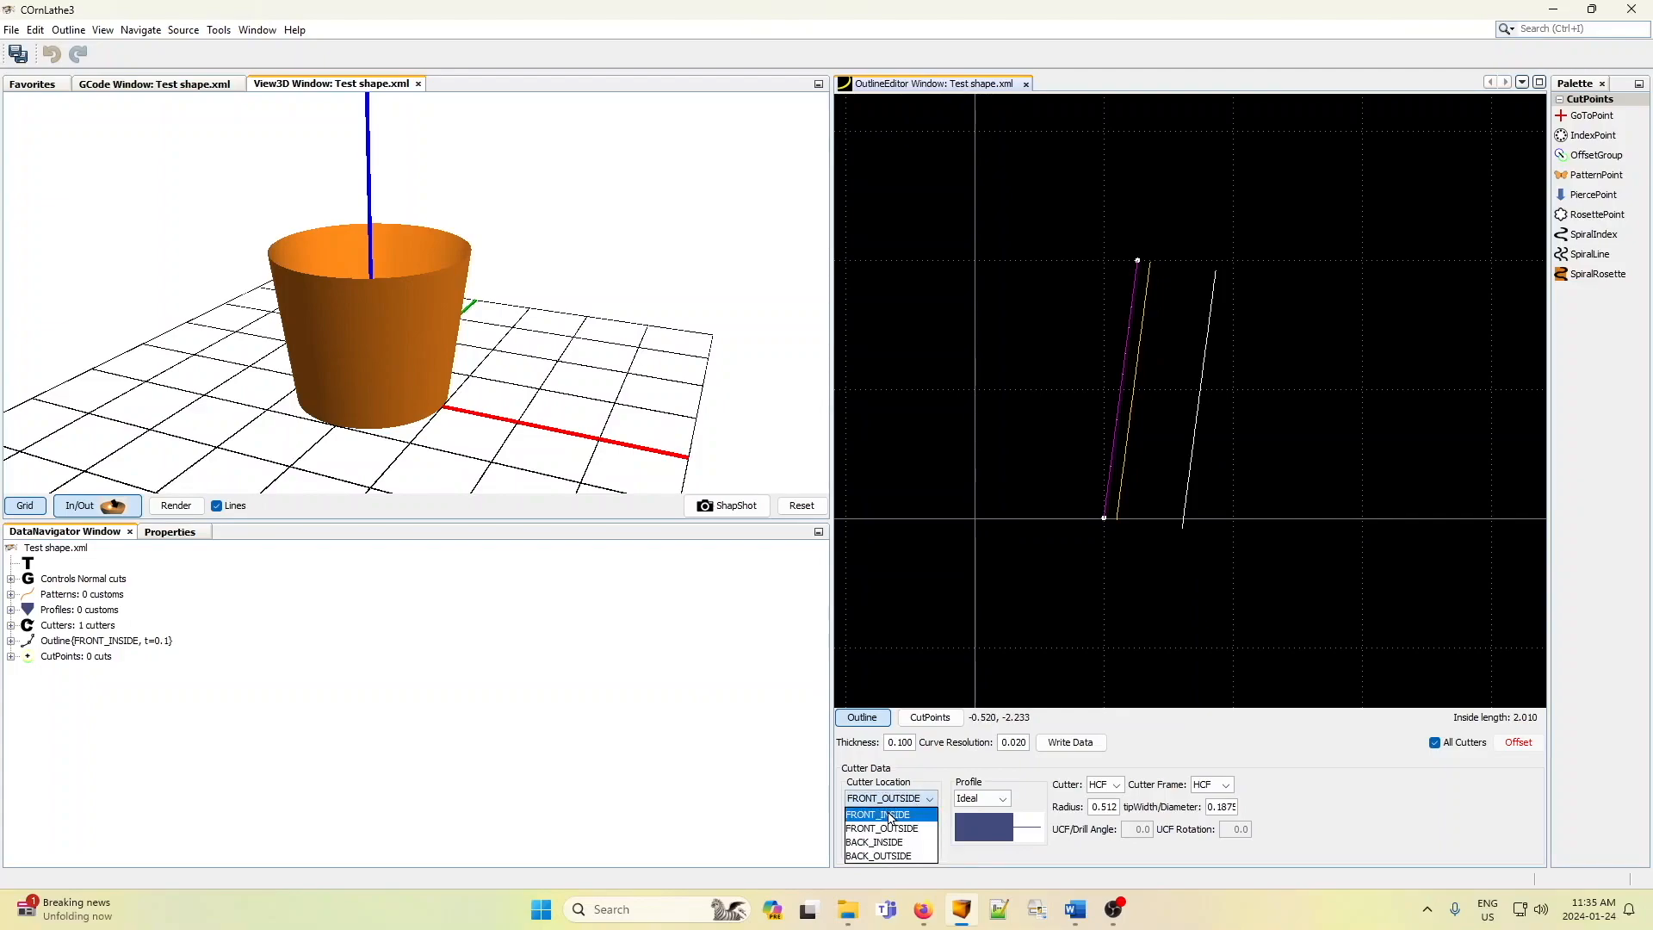
left_click(890, 818)
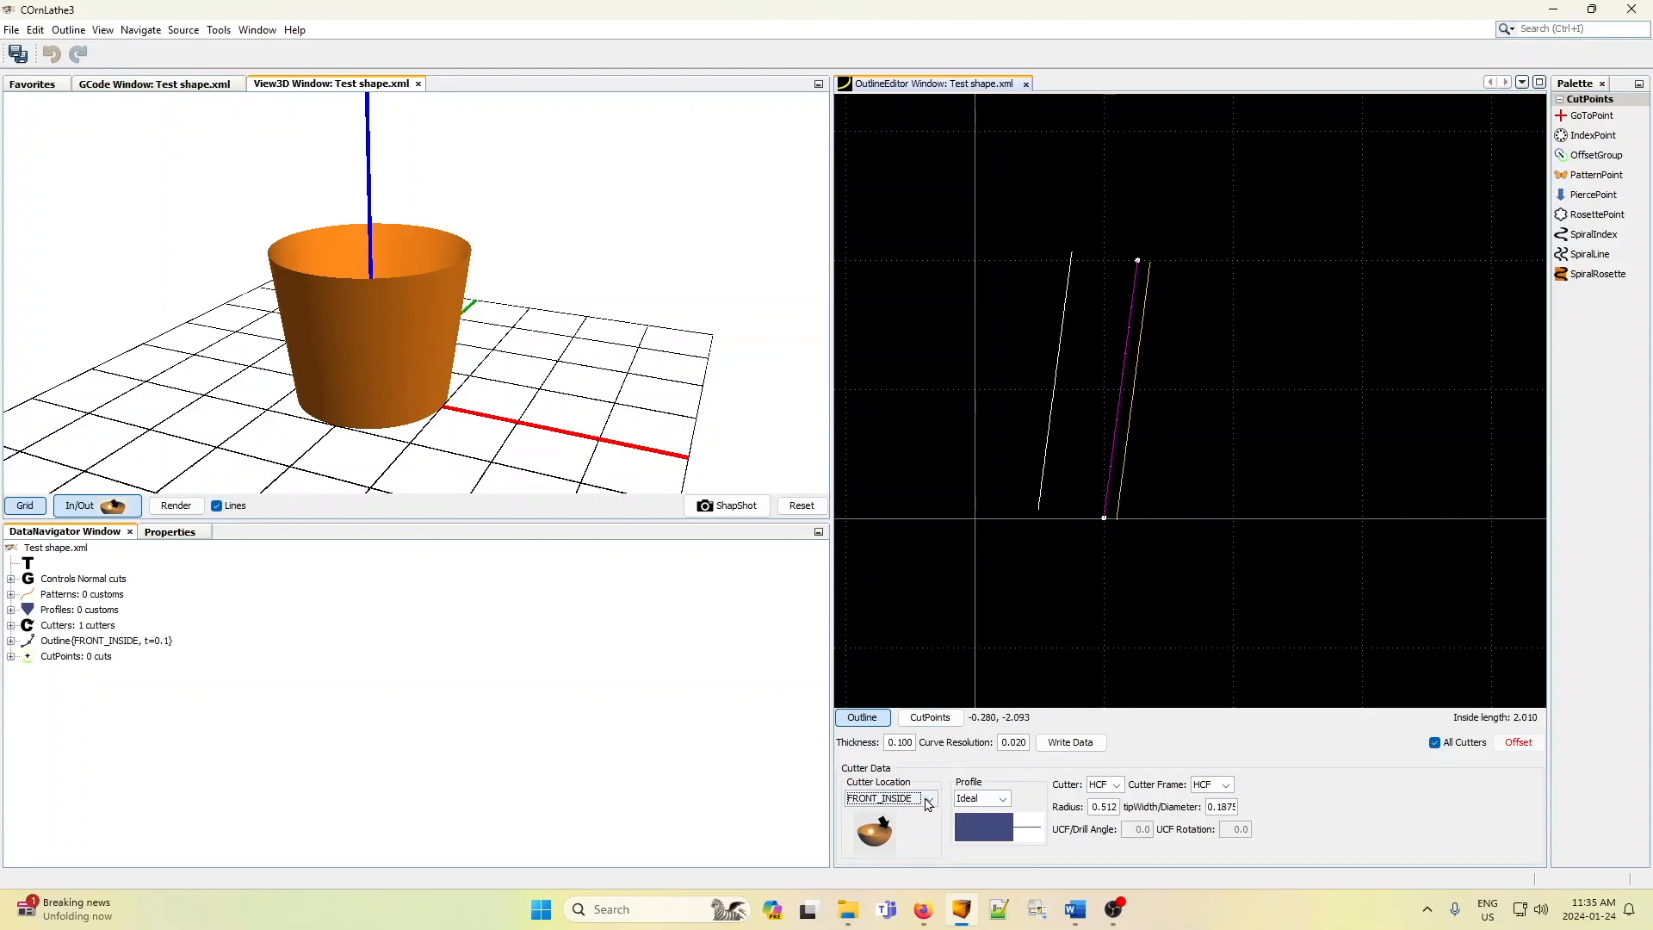
- Set the cutter location to FRONT_OUTSIDE and switch the 3D display to the outside cutting surface
left_click(928, 799)
left_click(901, 829)
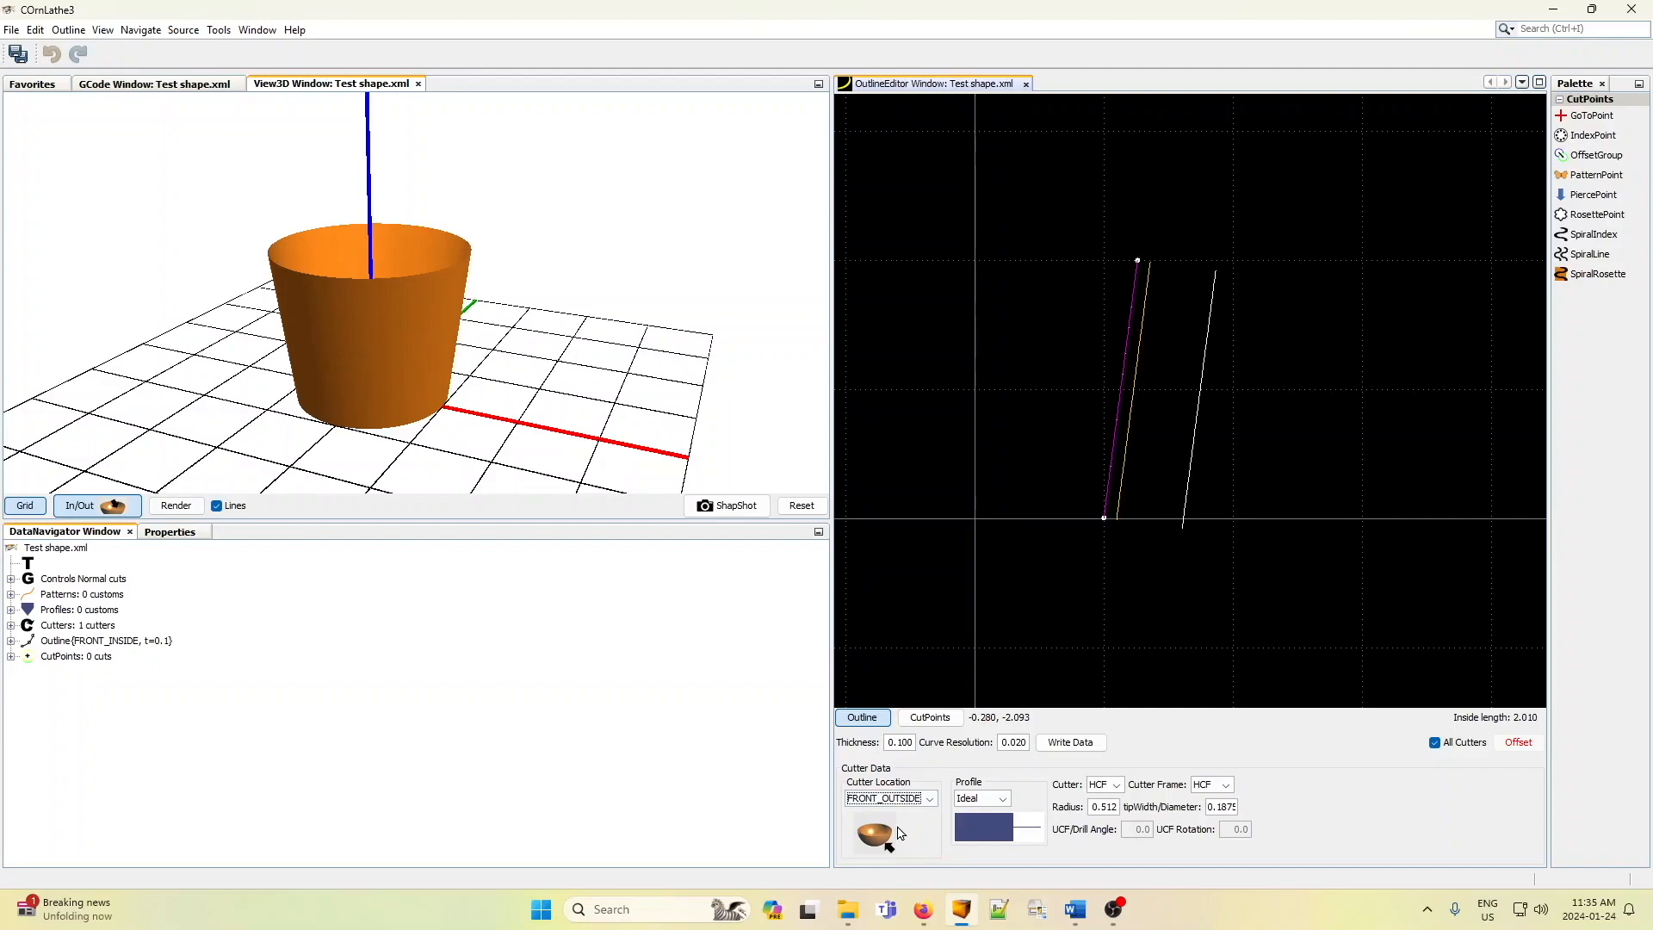
left_click(95, 508)
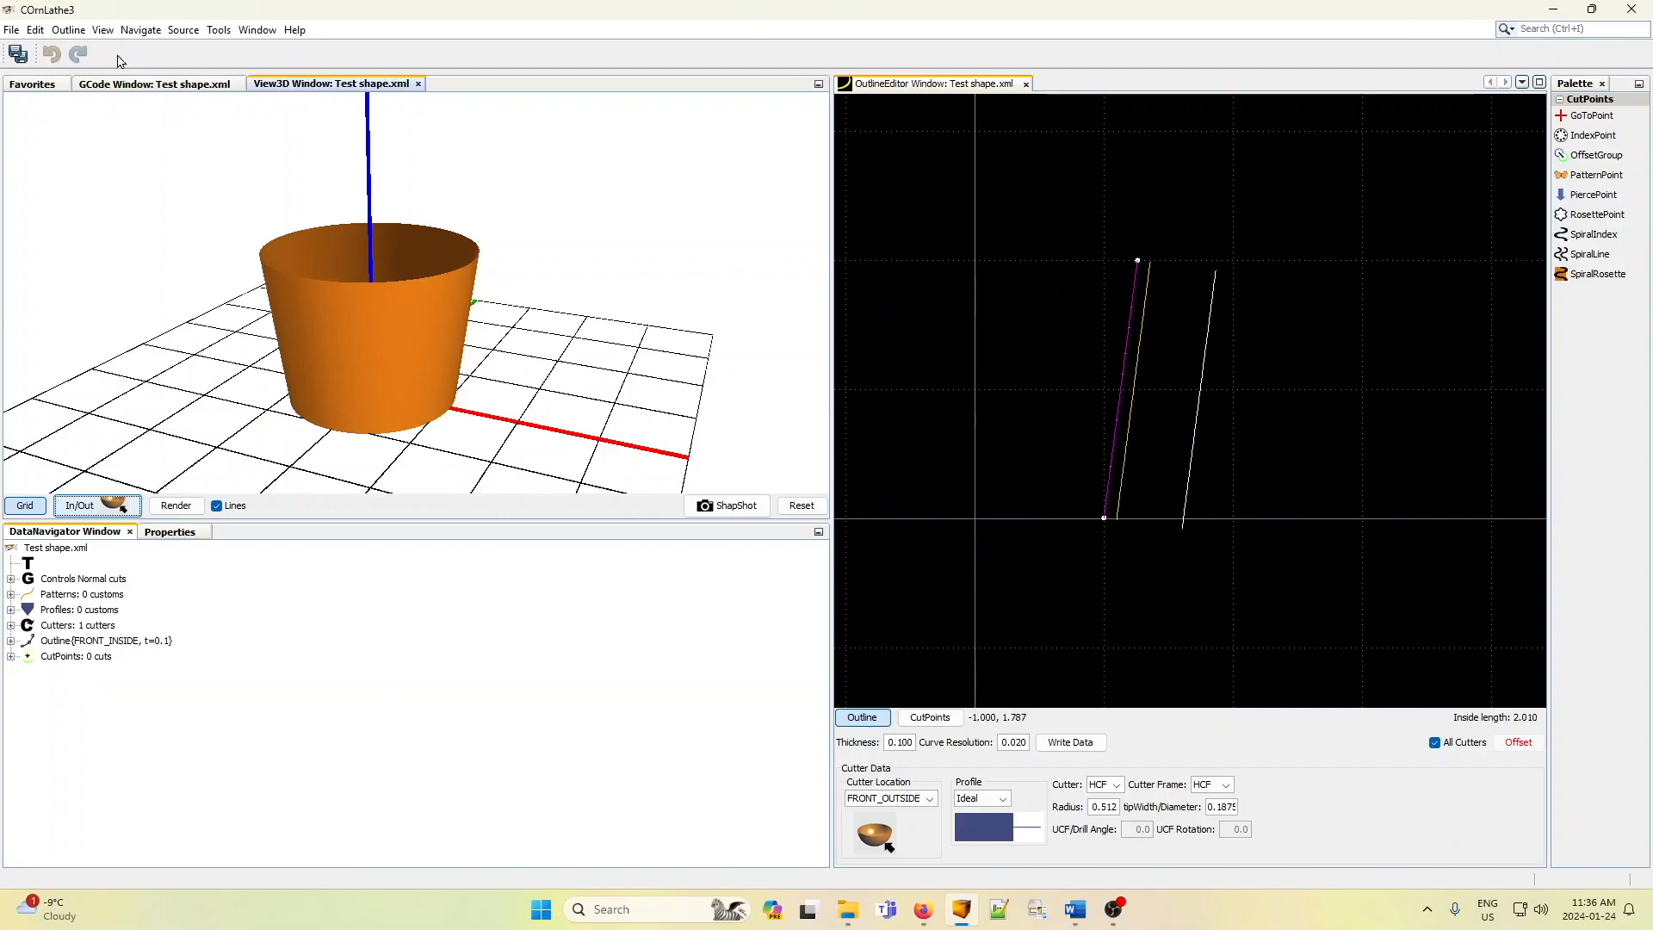
- Straighten the slanted two-point outline of Test shape.xml so that it runs vertically
left_click(75, 32)
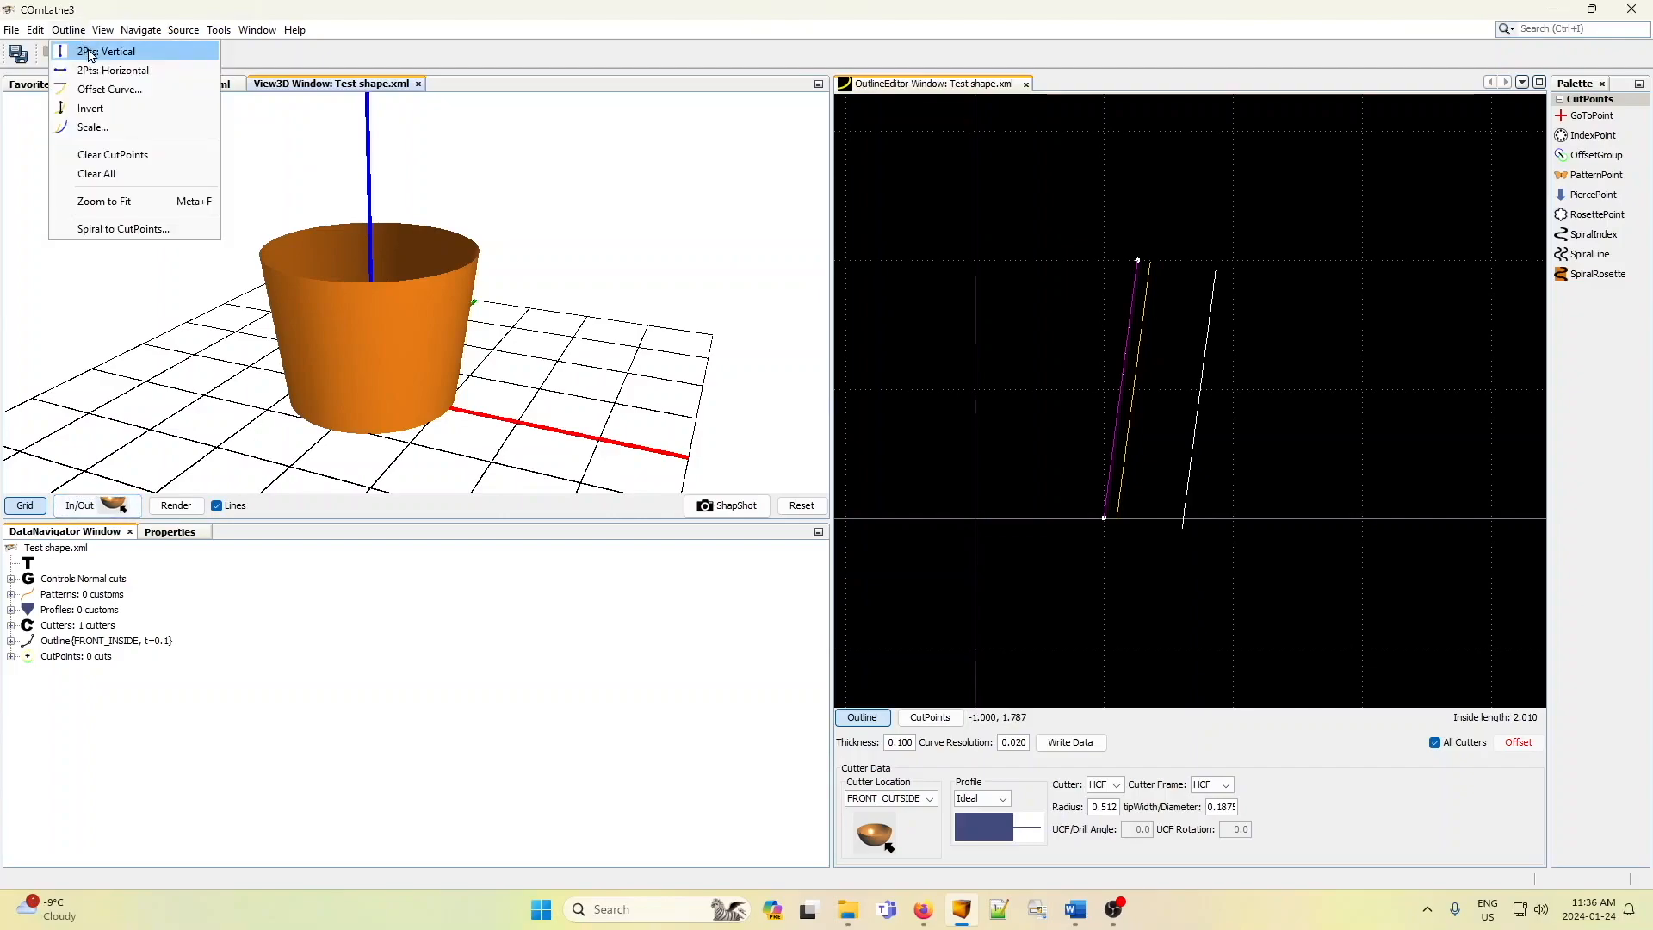
left_click(91, 54)
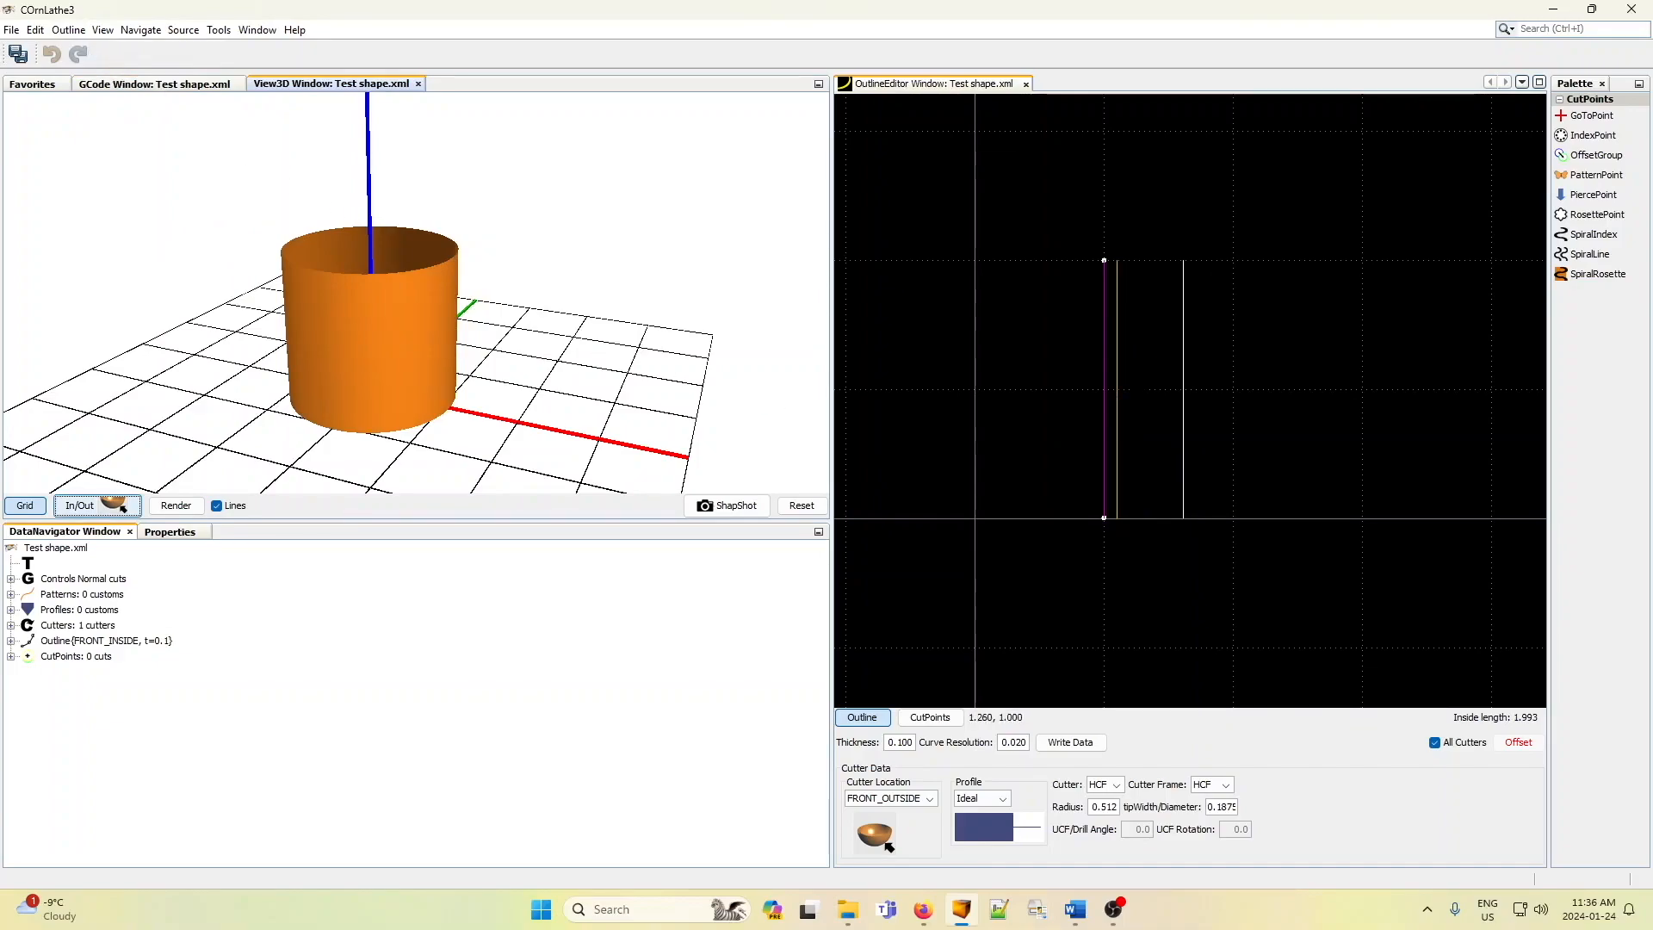
- Try curving the vertical outline with added intermediate points, and remove those points to restore the straight line
left_click(1103, 390)
left_click_drag(1103, 389, 1171, 389)
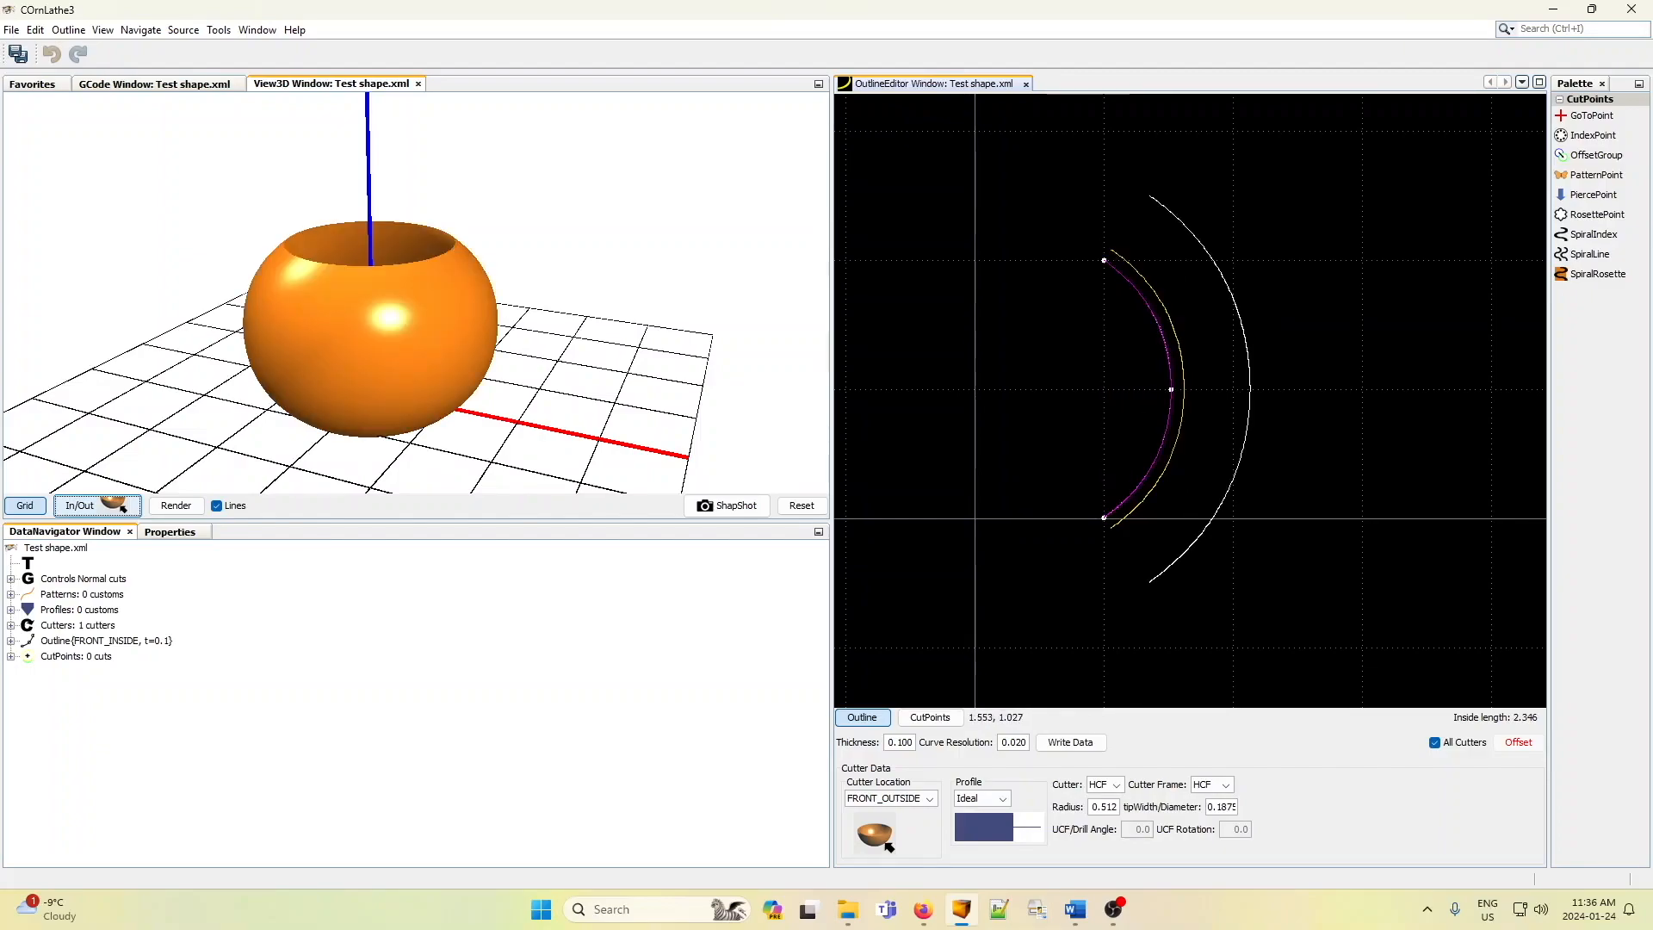
left_click_drag(1171, 390, 1128, 335)
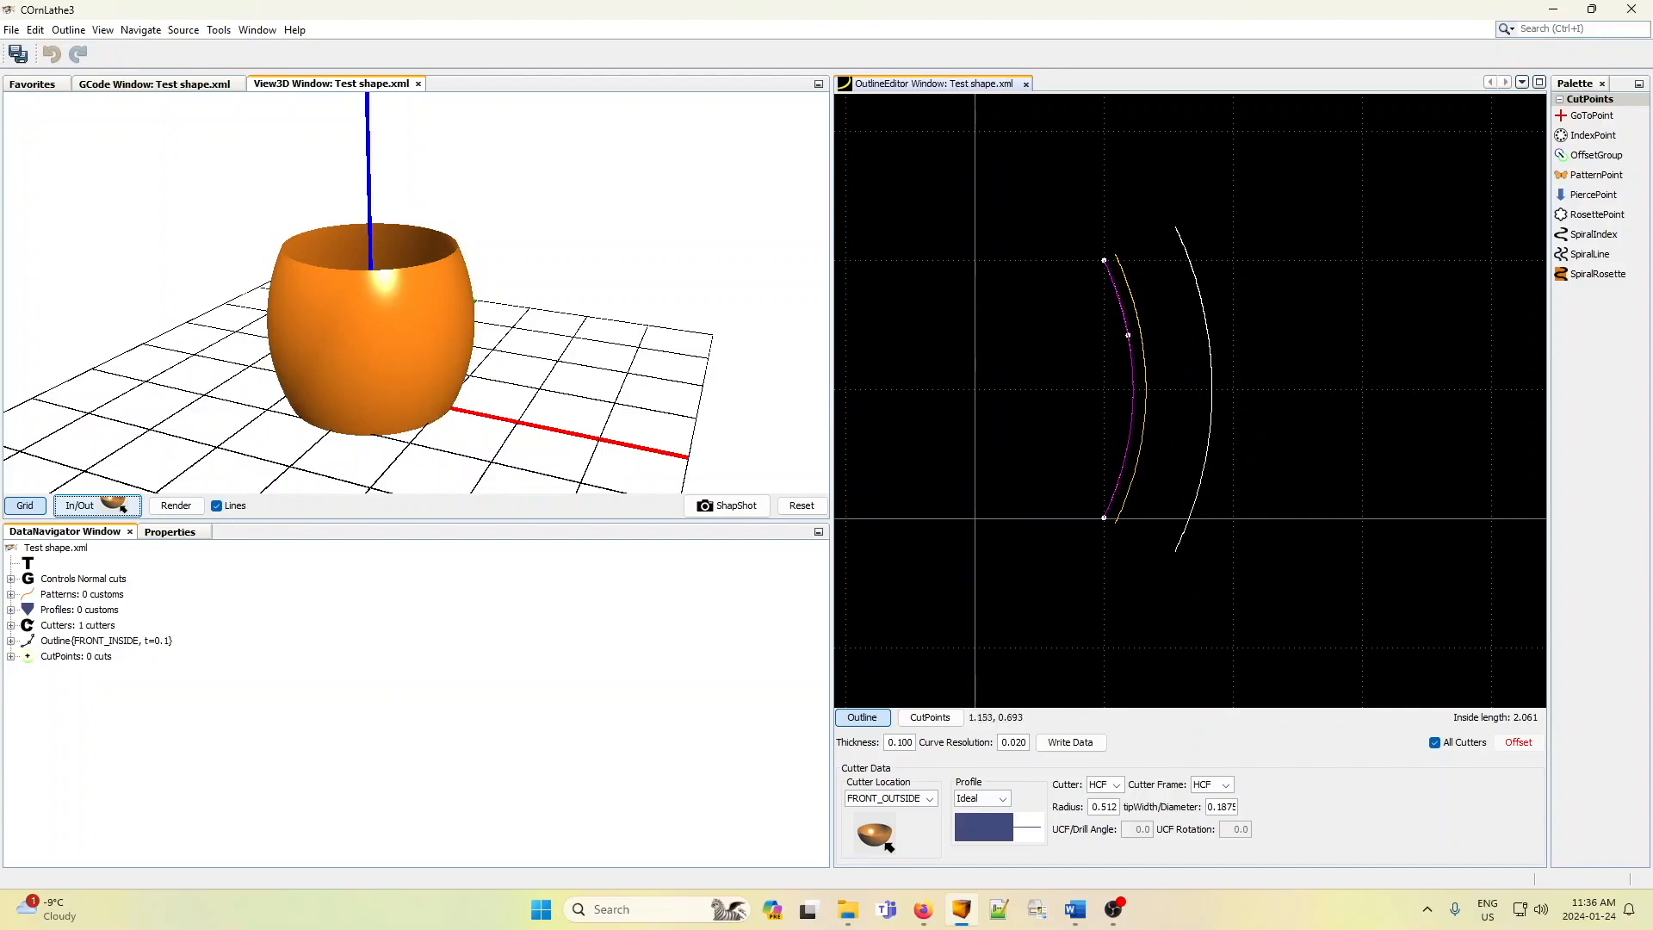
left_click(1133, 407)
left_click_drag(1129, 334, 1164, 318)
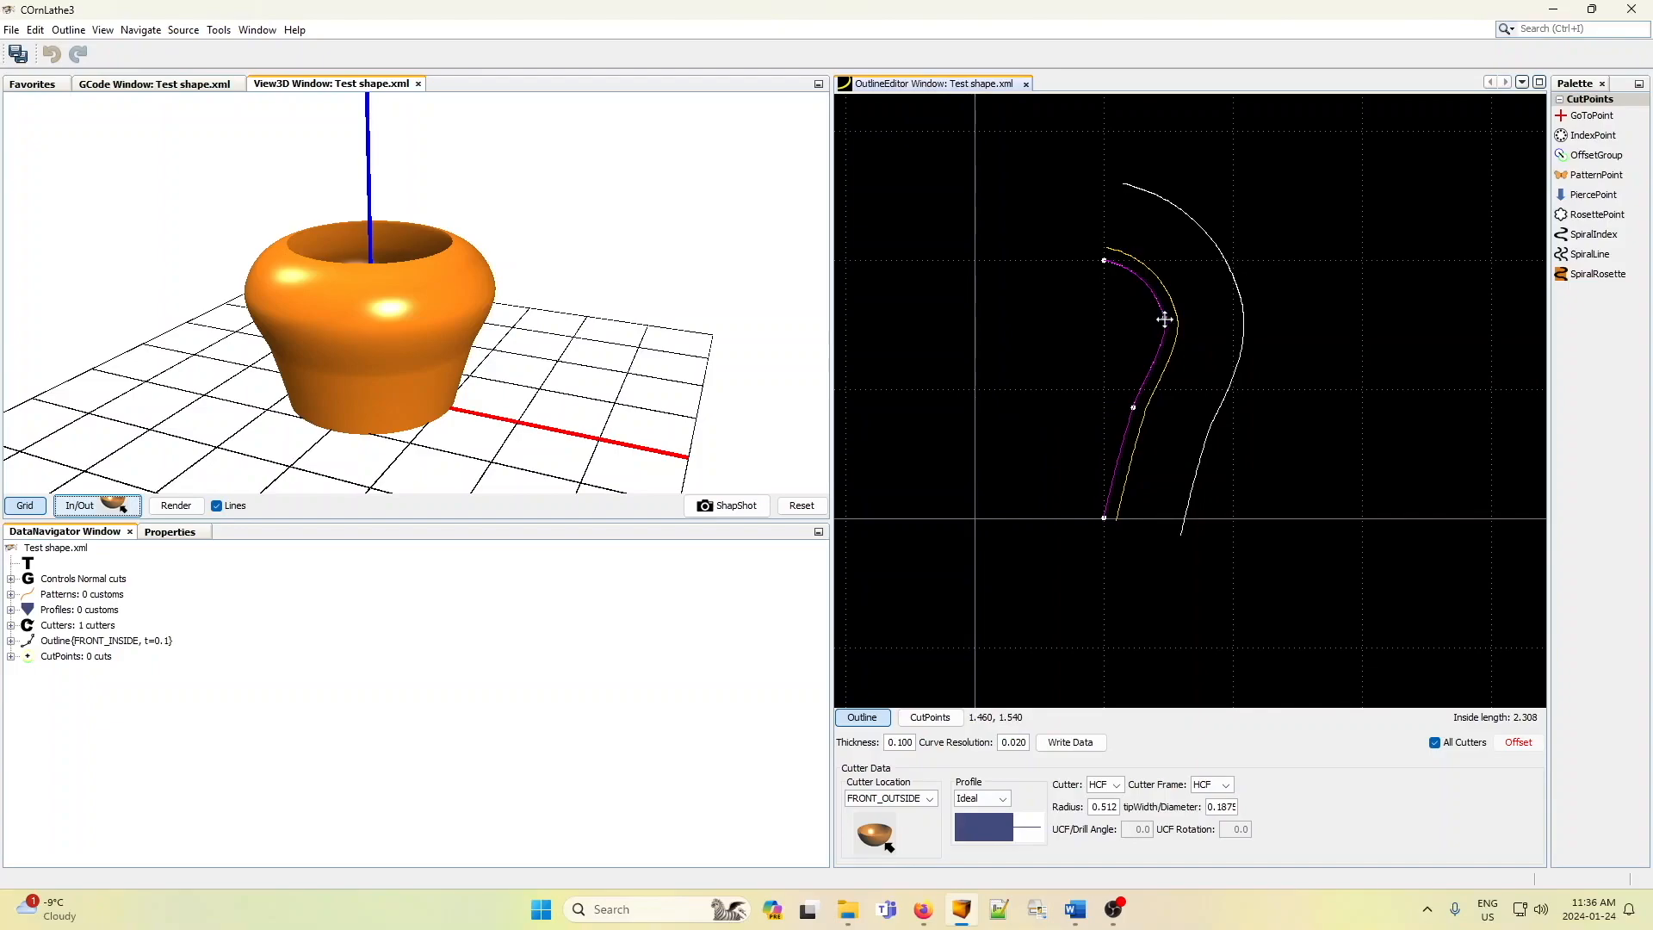
key("Delete")
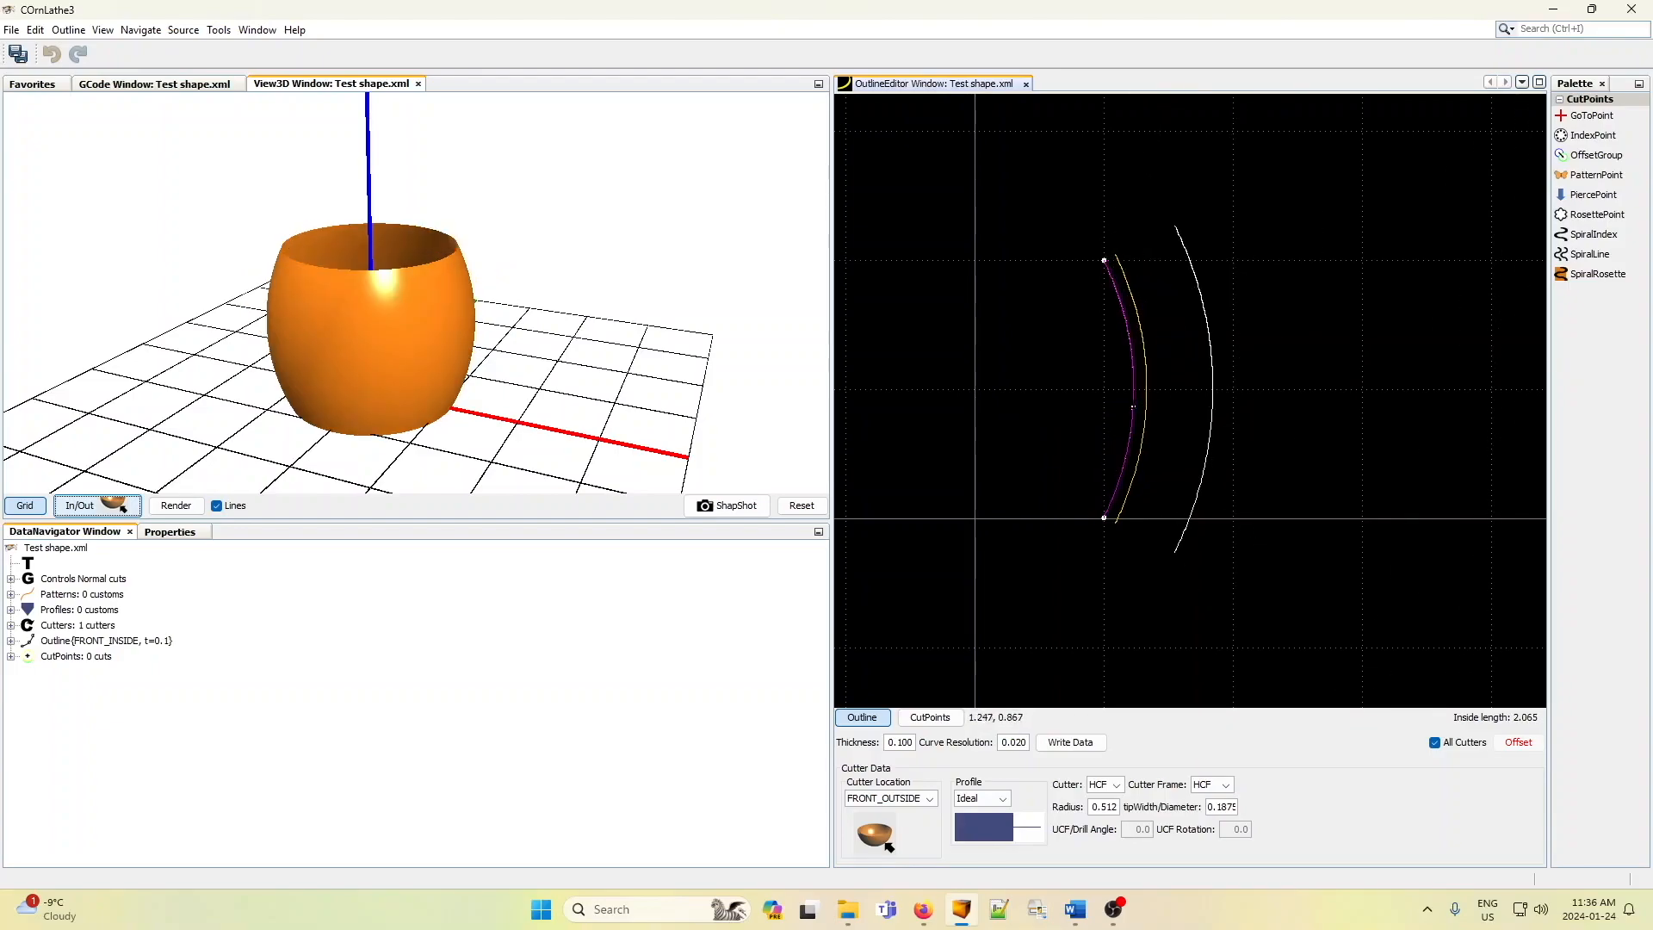
left_click_drag(1133, 407, 778, 395)
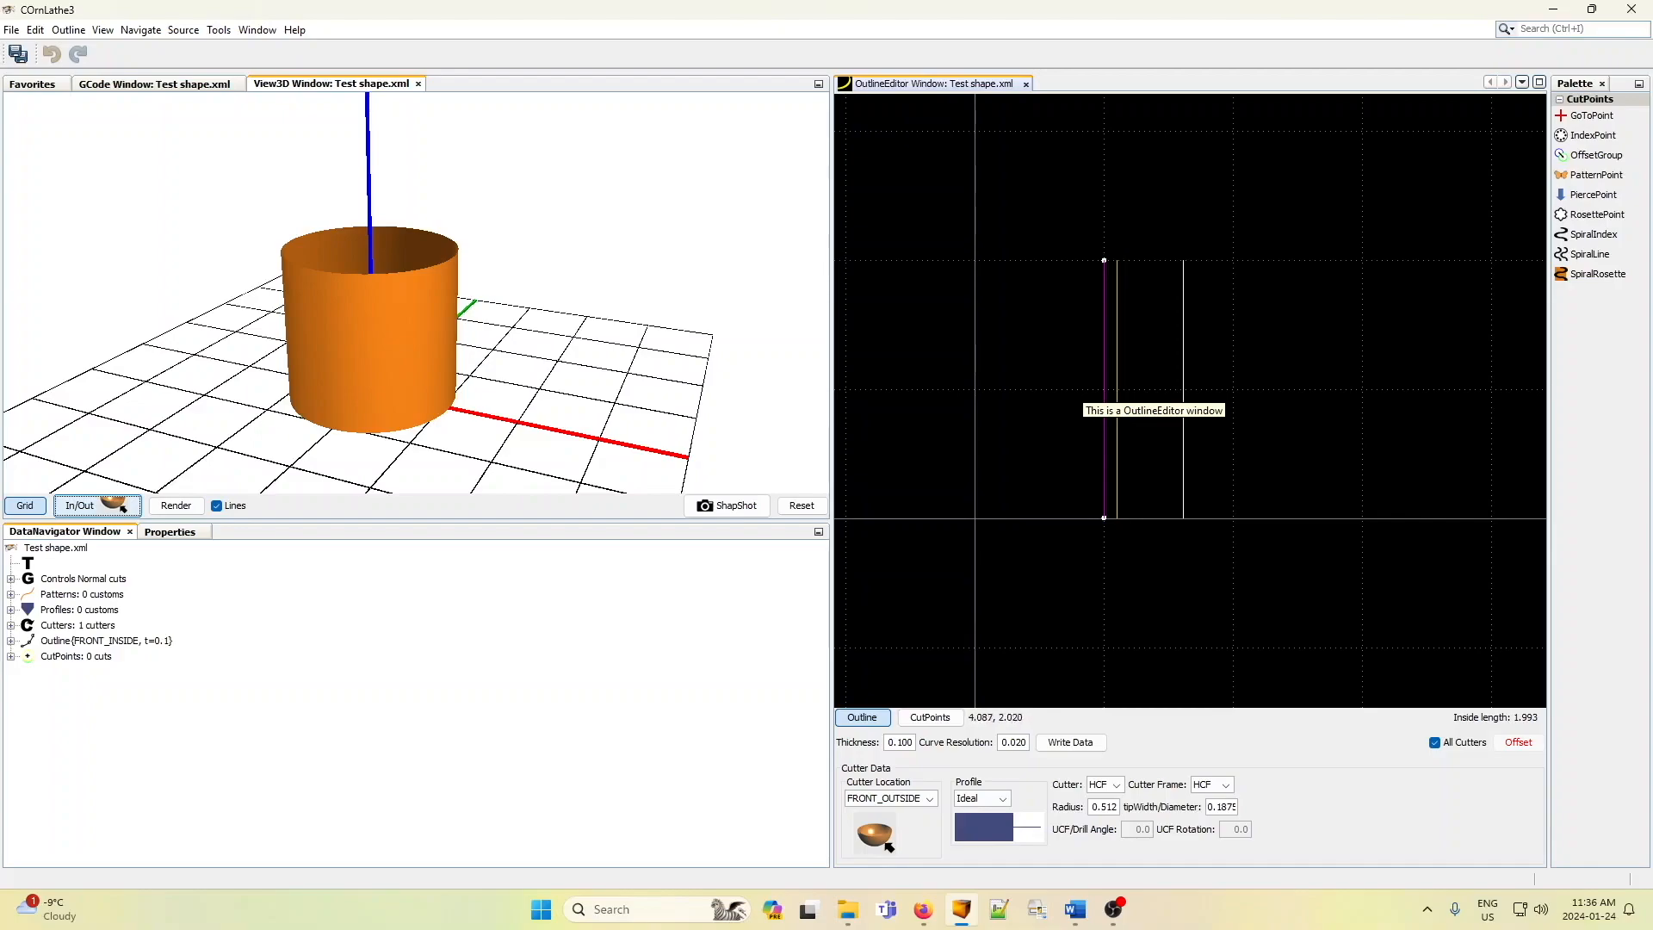
- Look through the available cutter profiles without choosing a different one
left_click(1003, 805)
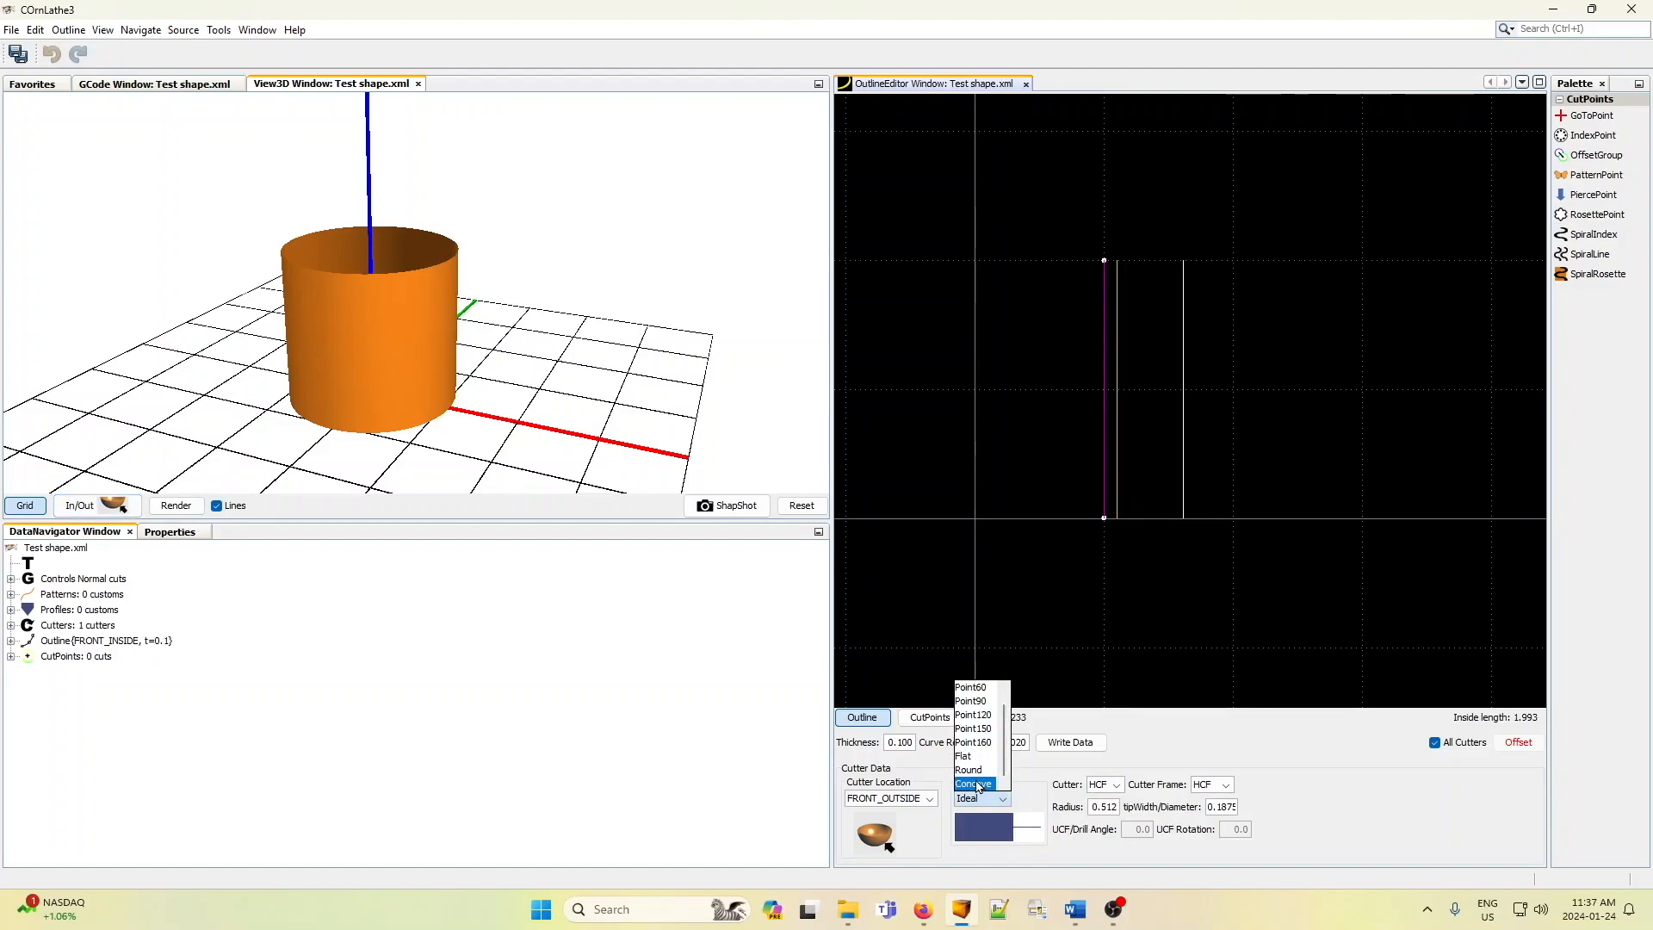
scroll(1007, 780, "up", 1)
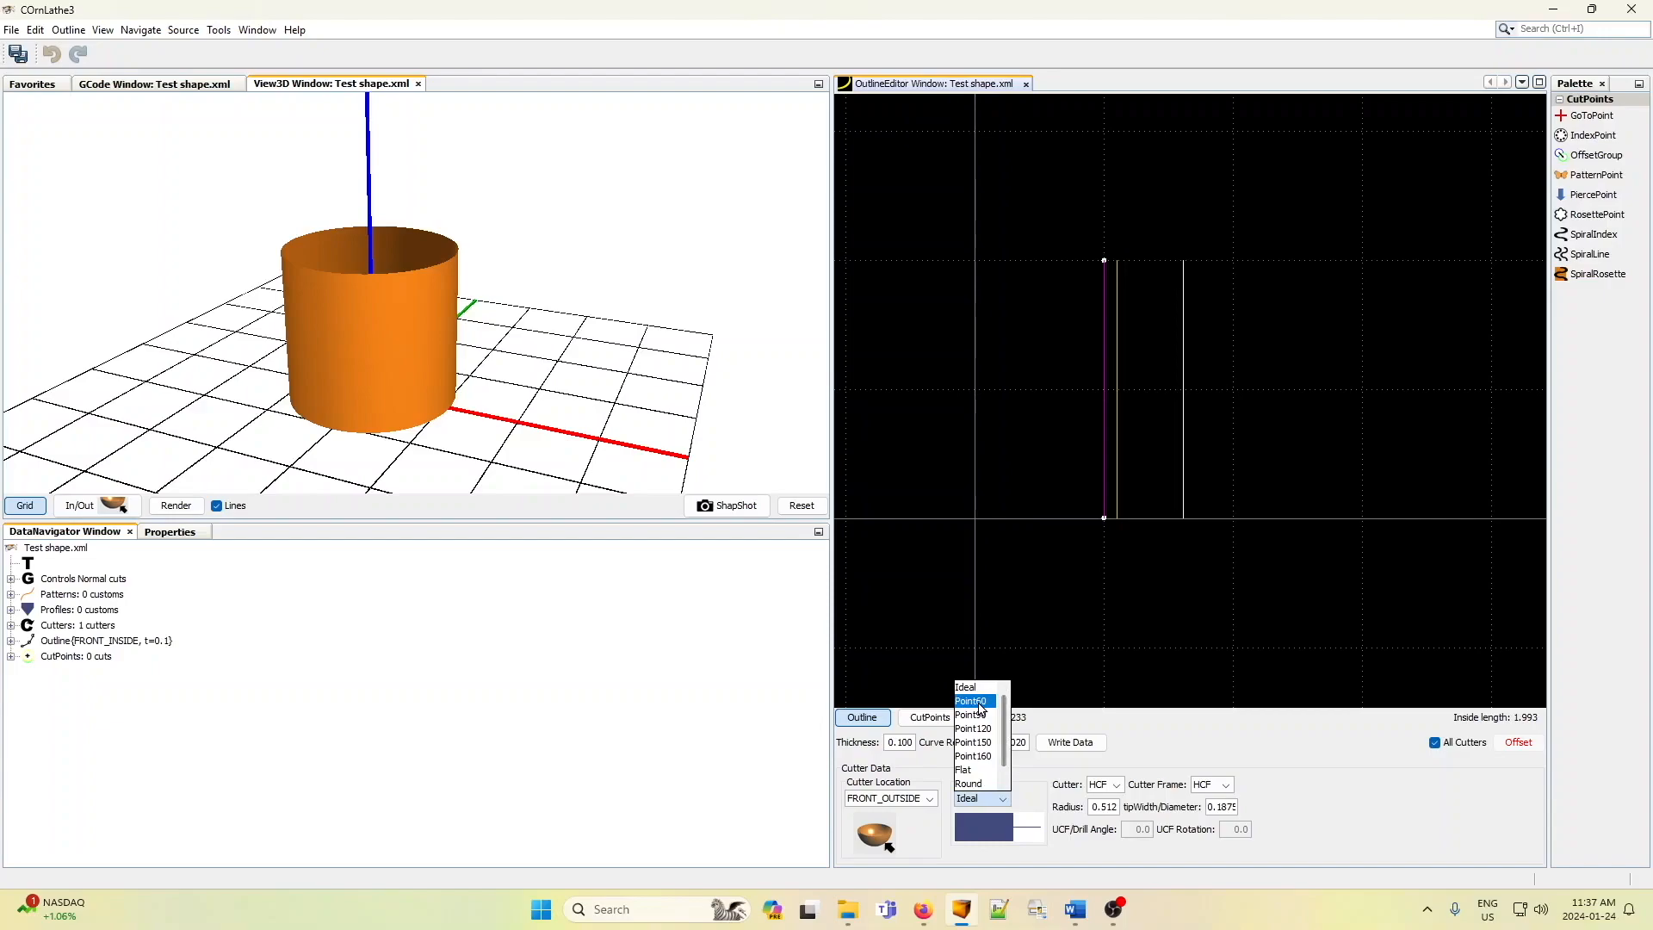
left_click(1150, 745)
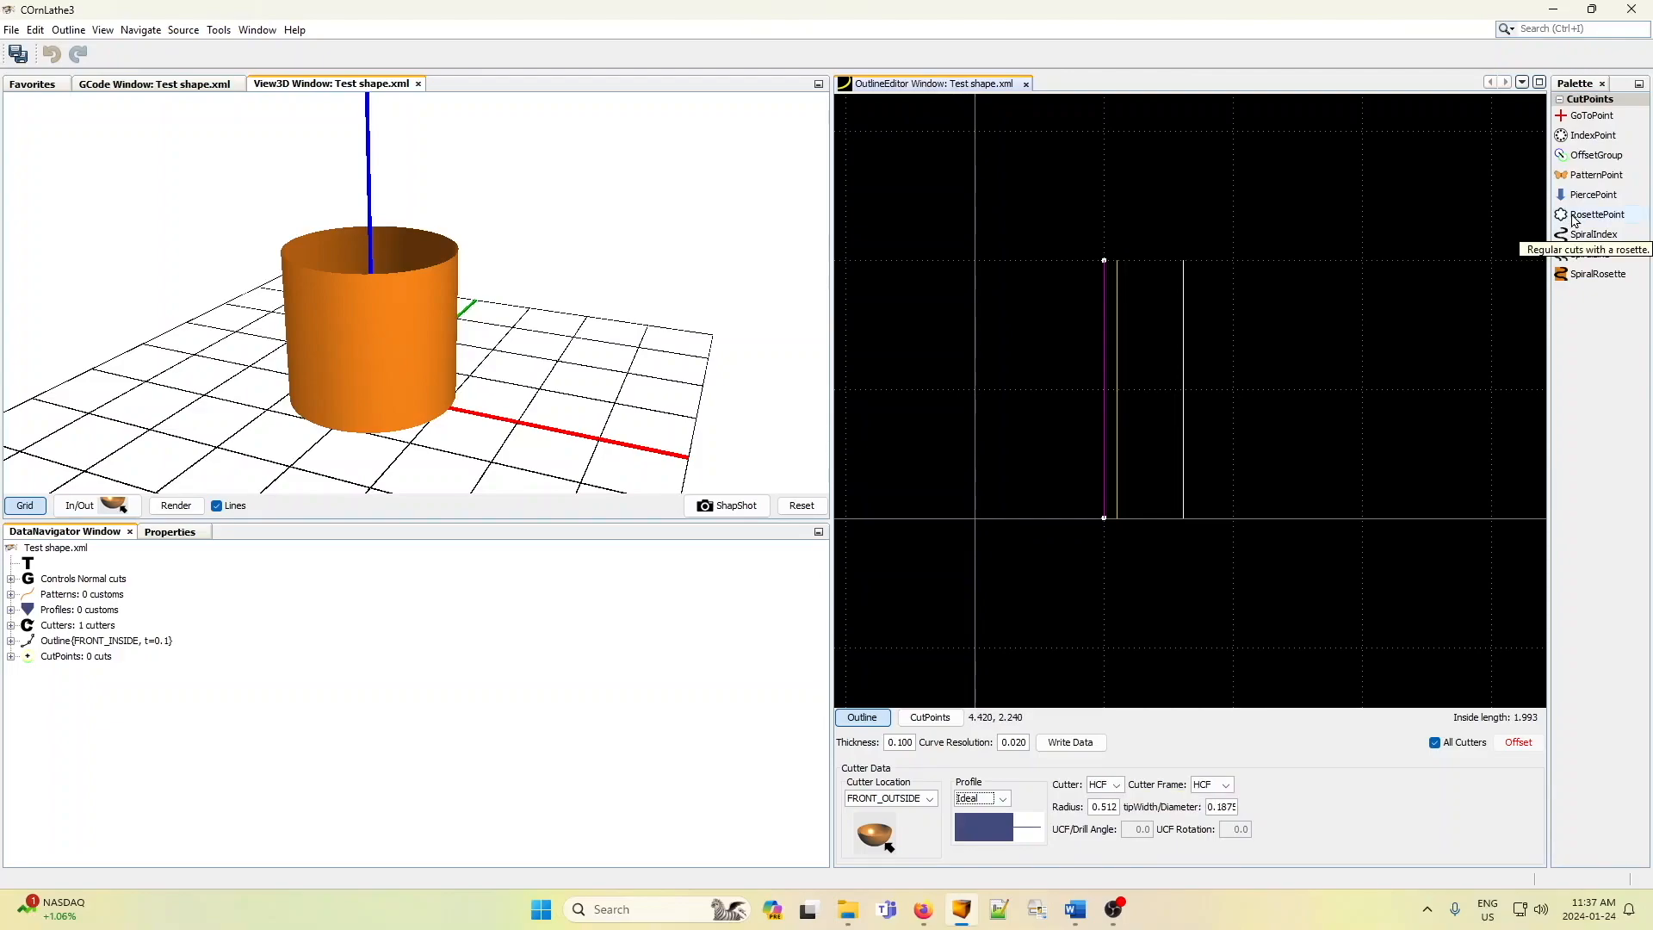
- Place a RosettePoint cut on the outside cutter path at about (1.61, 1.36) and render it in the 3D view
left_click_drag(1574, 221, 1517, 231)
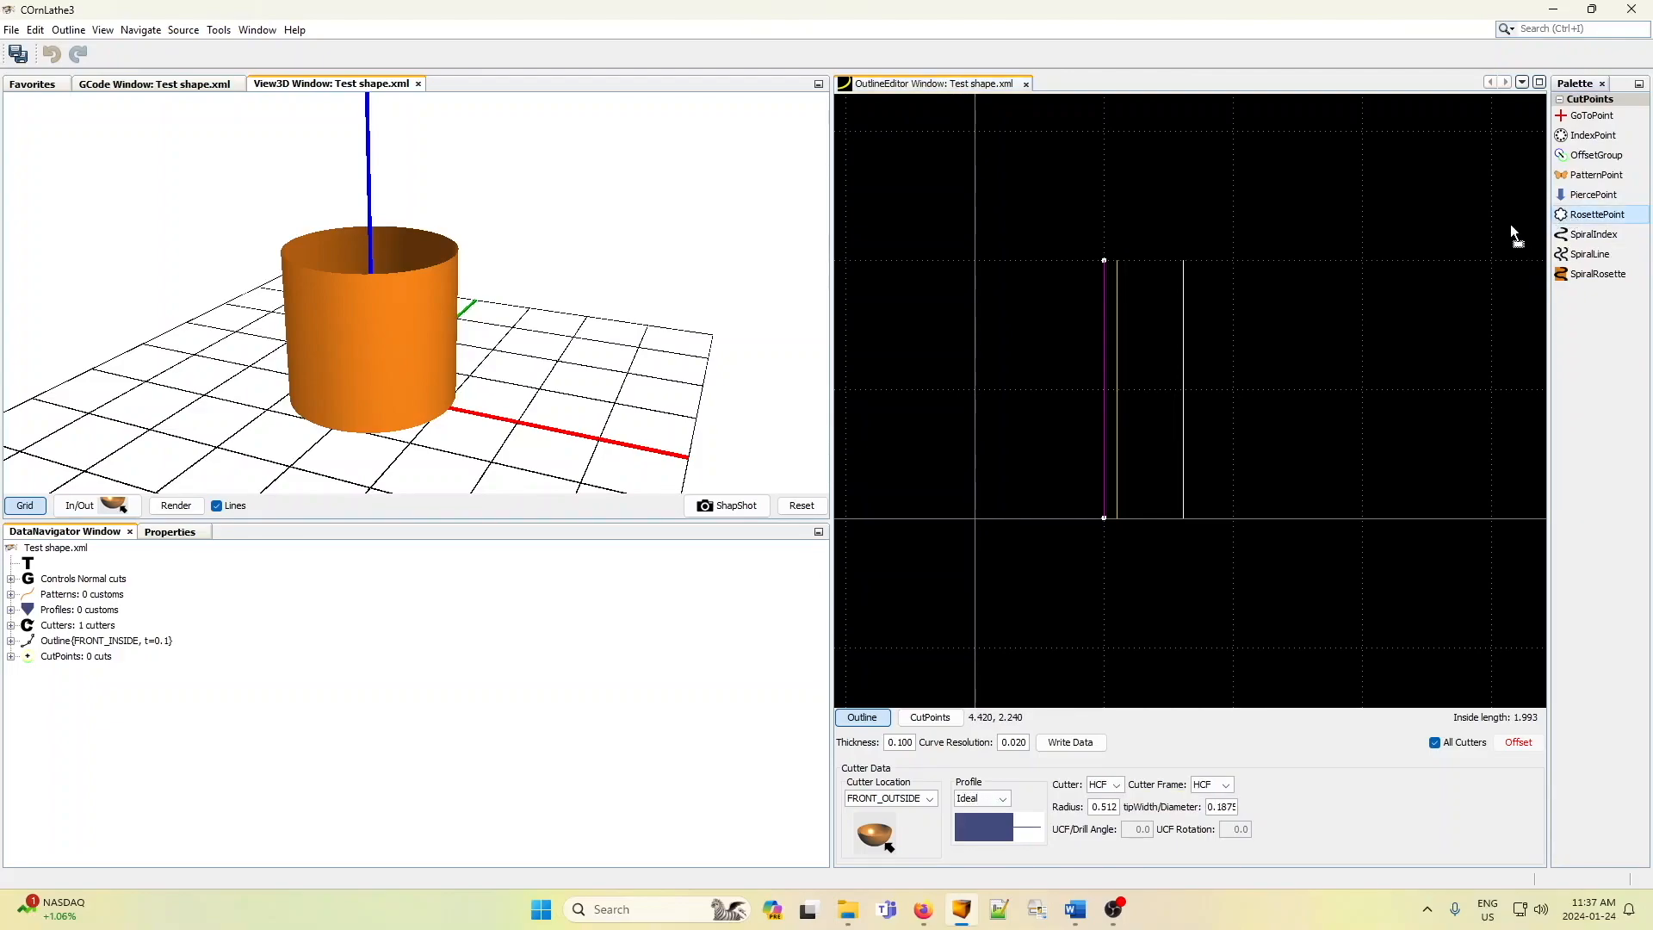
left_click_drag(1212, 333, 1184, 345)
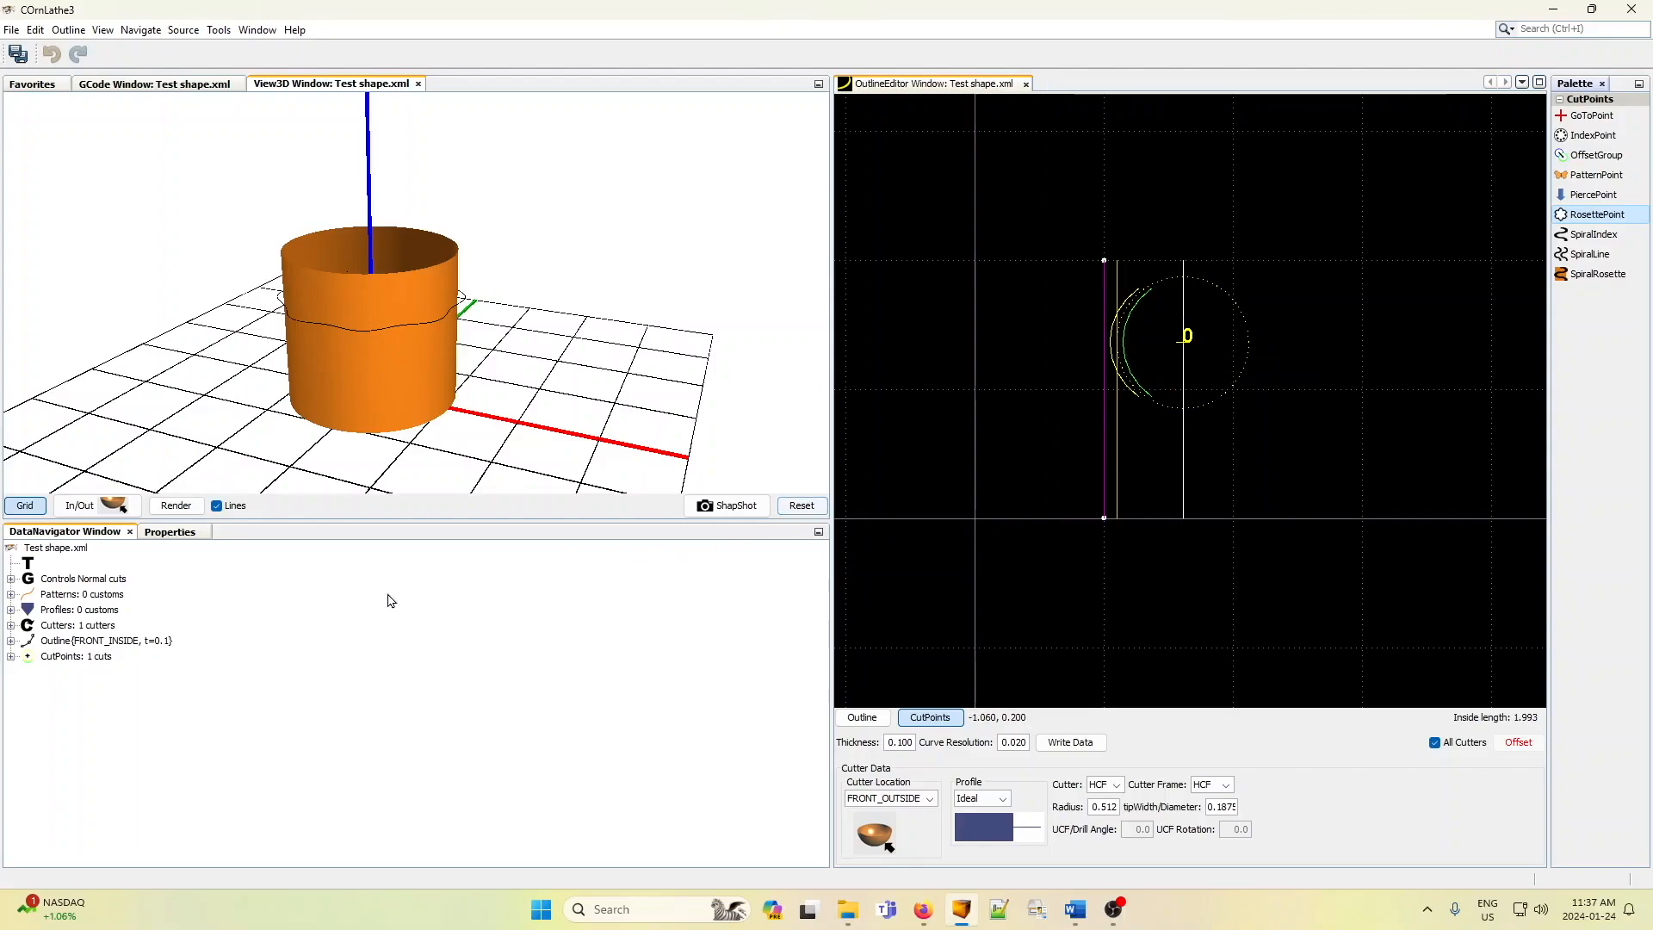
left_click(11, 657)
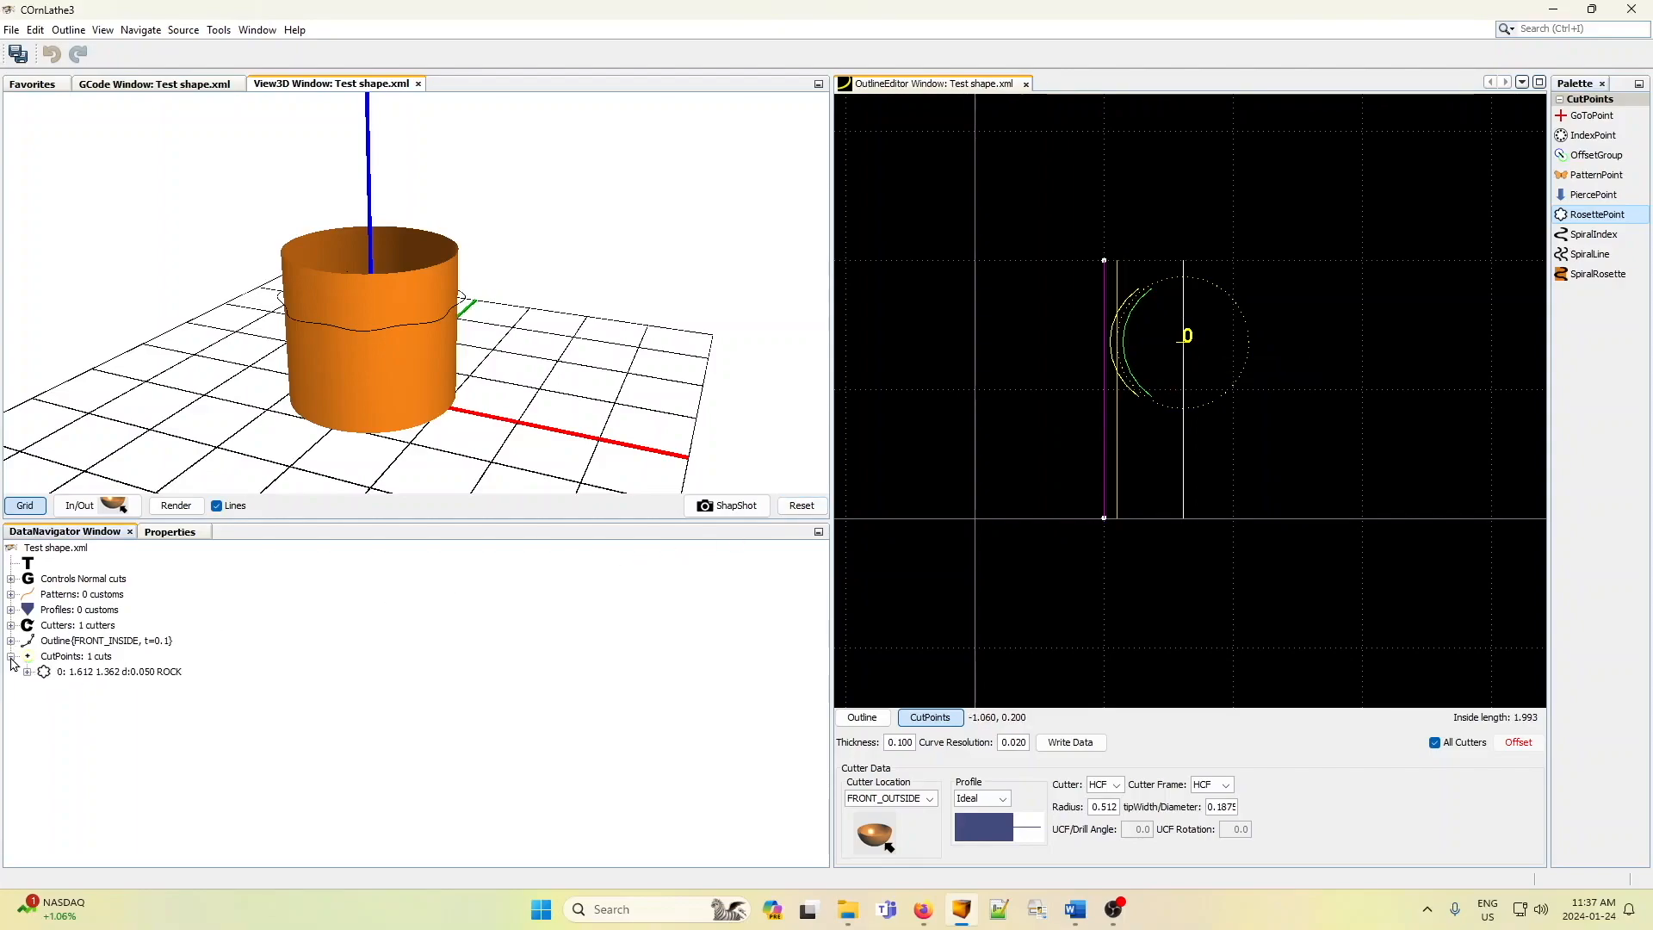
left_click(26, 672)
left_click(104, 689)
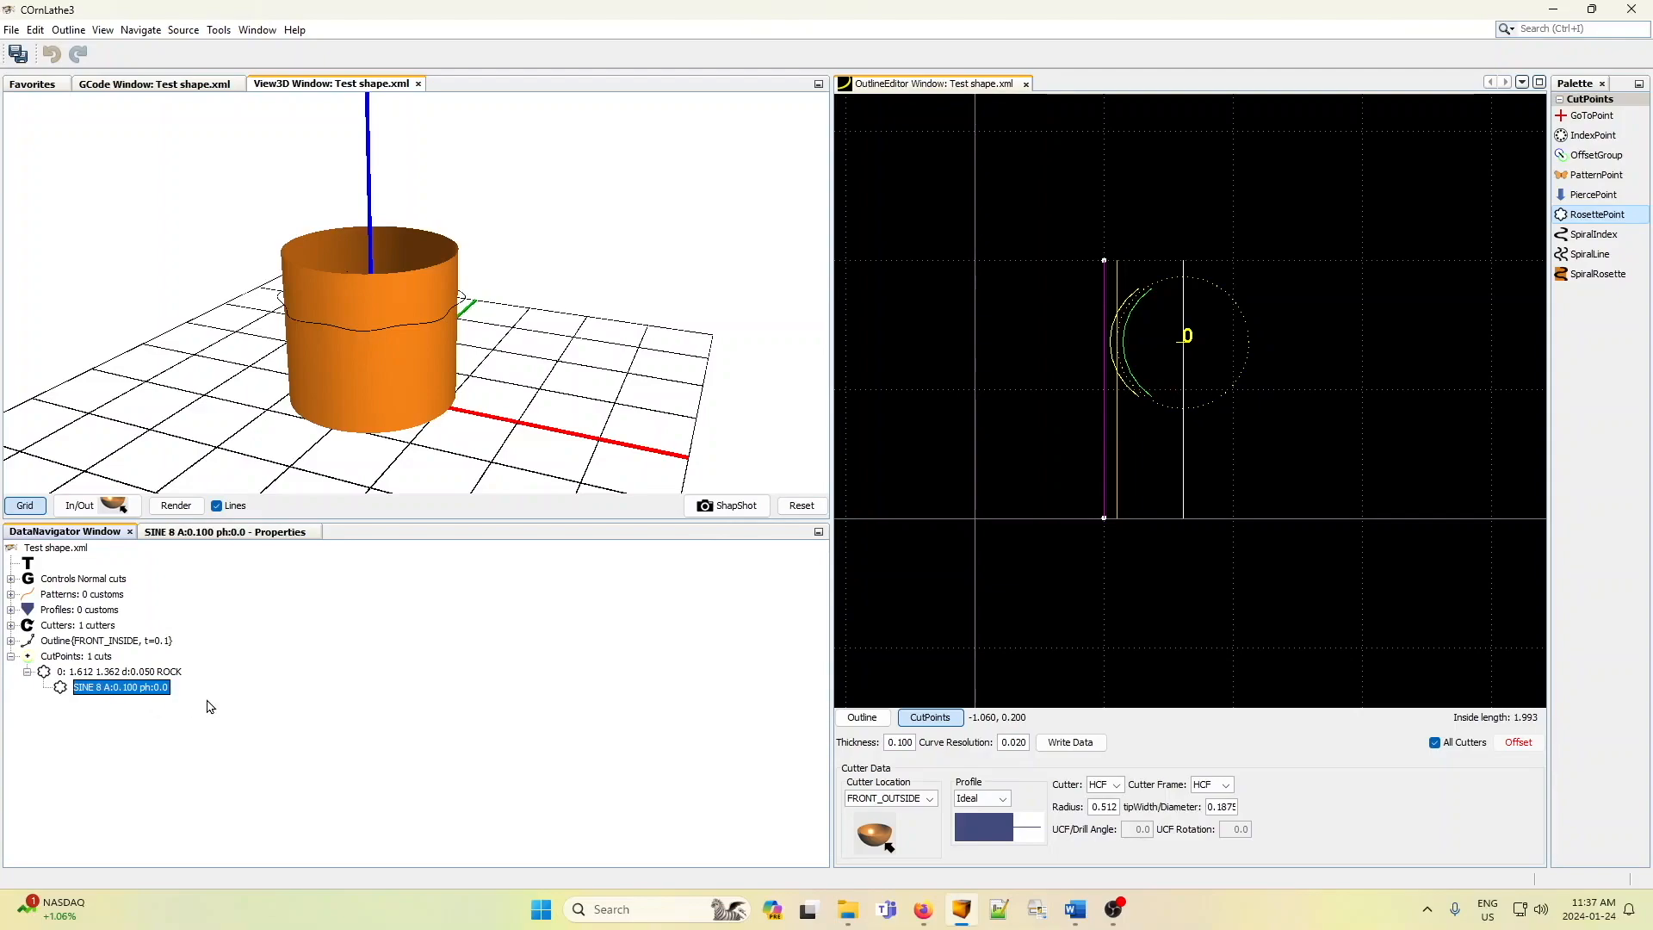
left_click(176, 507)
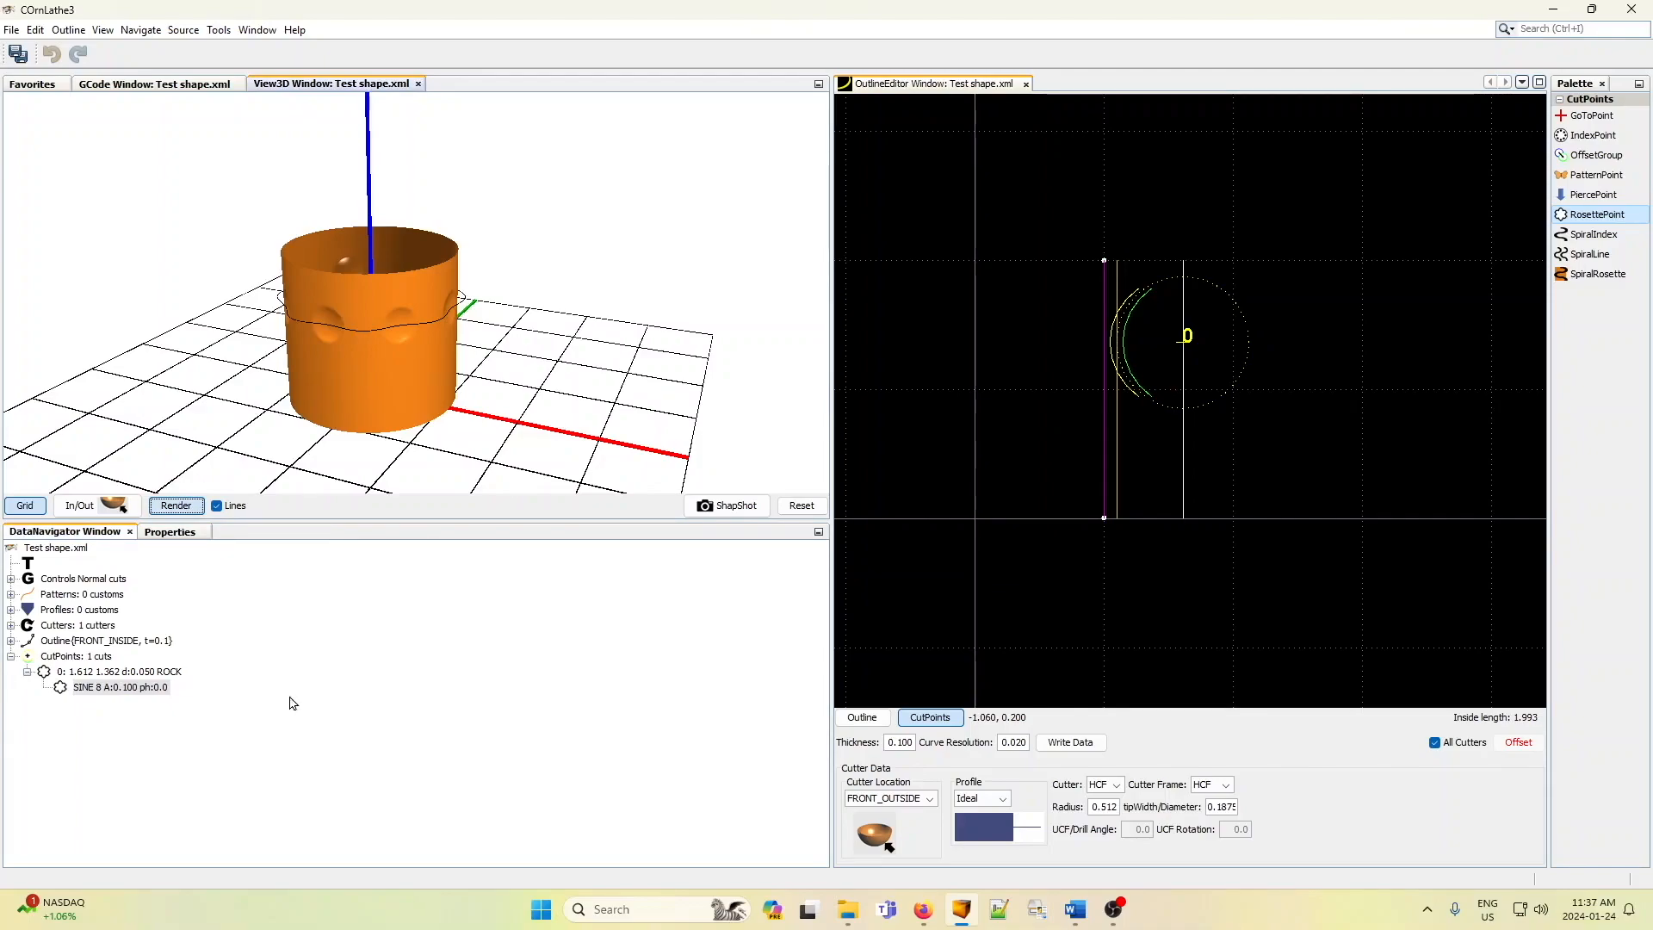
- Try 16 repeats for the cut's SINE rosette, and set its Repeat to 32
left_click(95, 690)
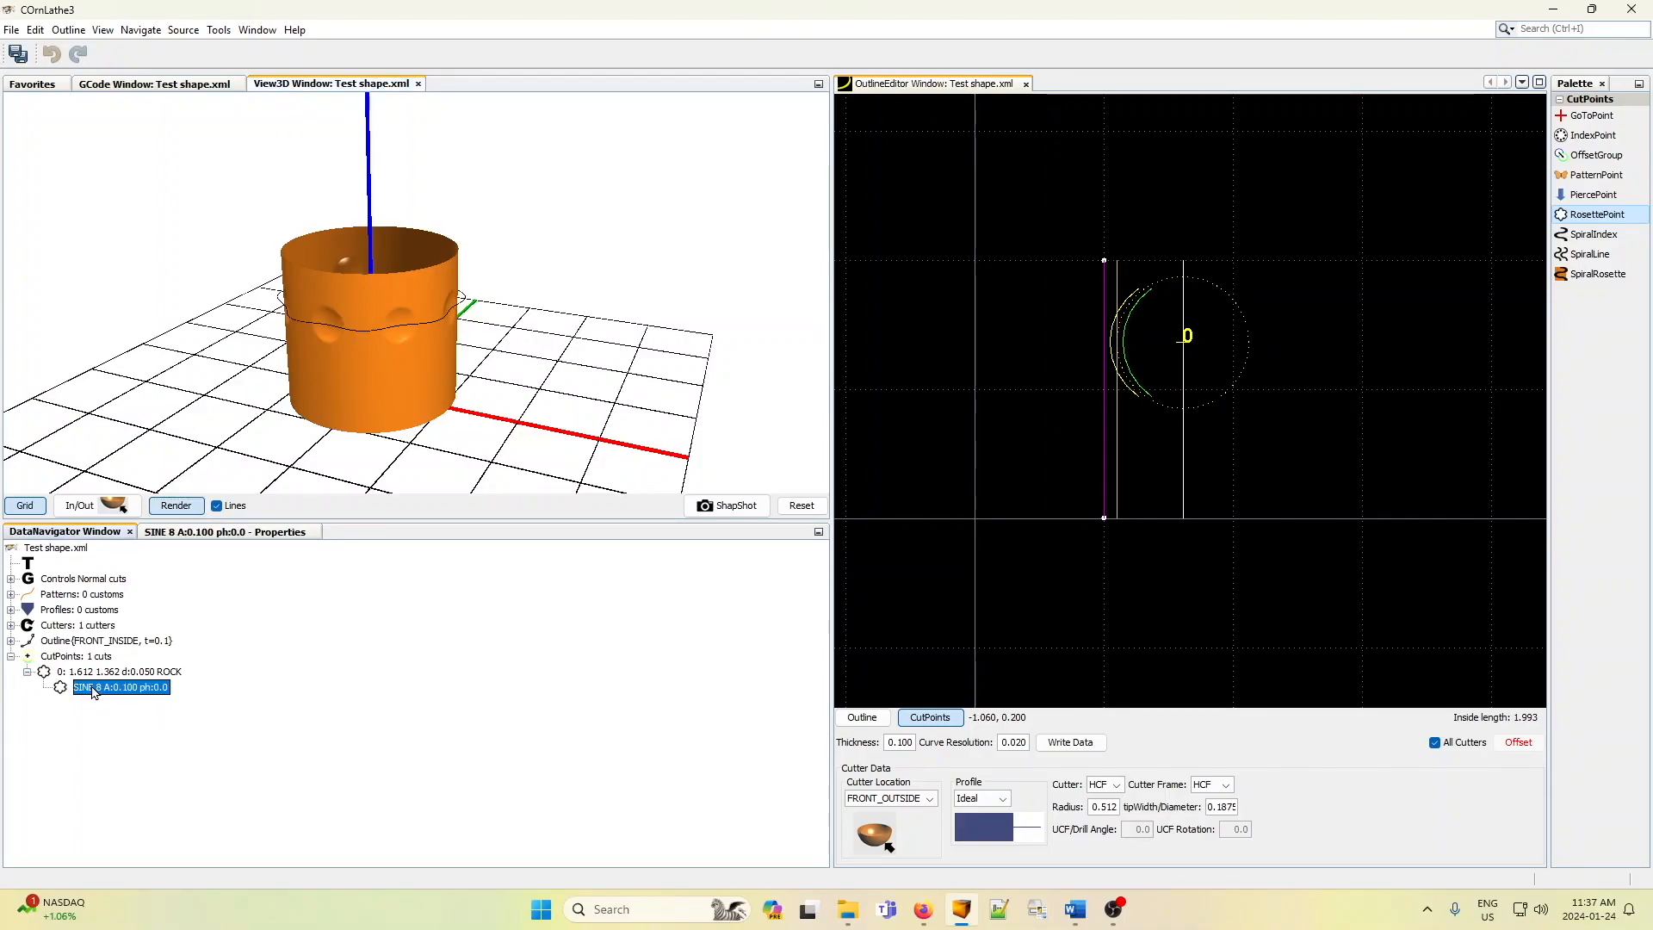
left_click(225, 535)
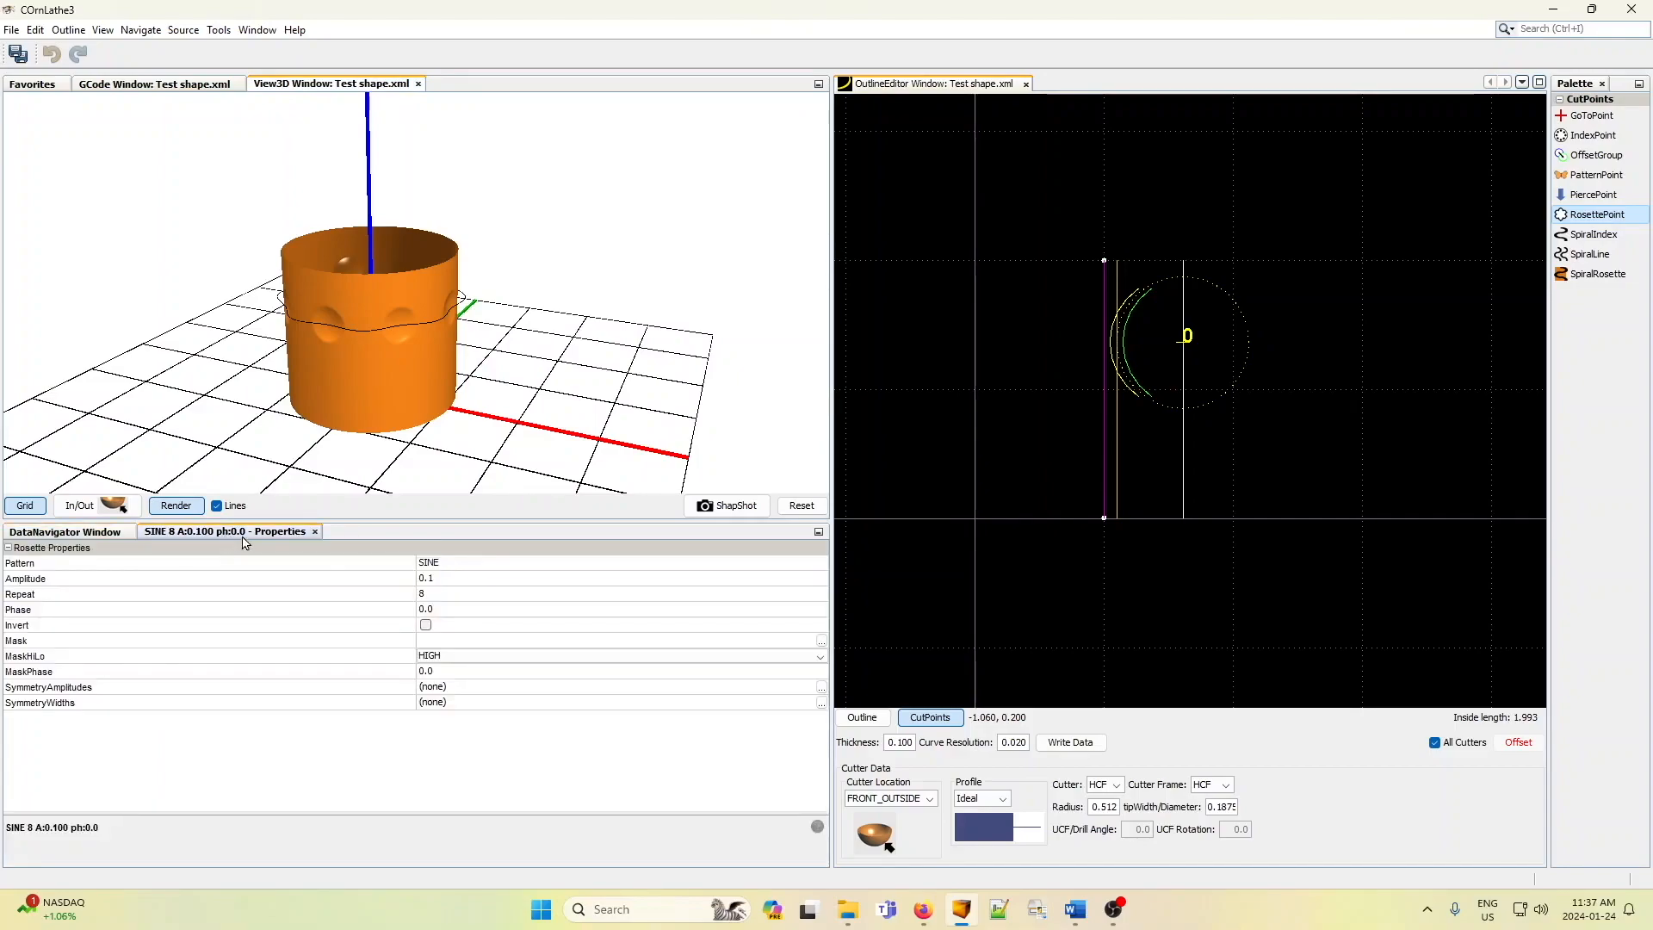
left_click(446, 595)
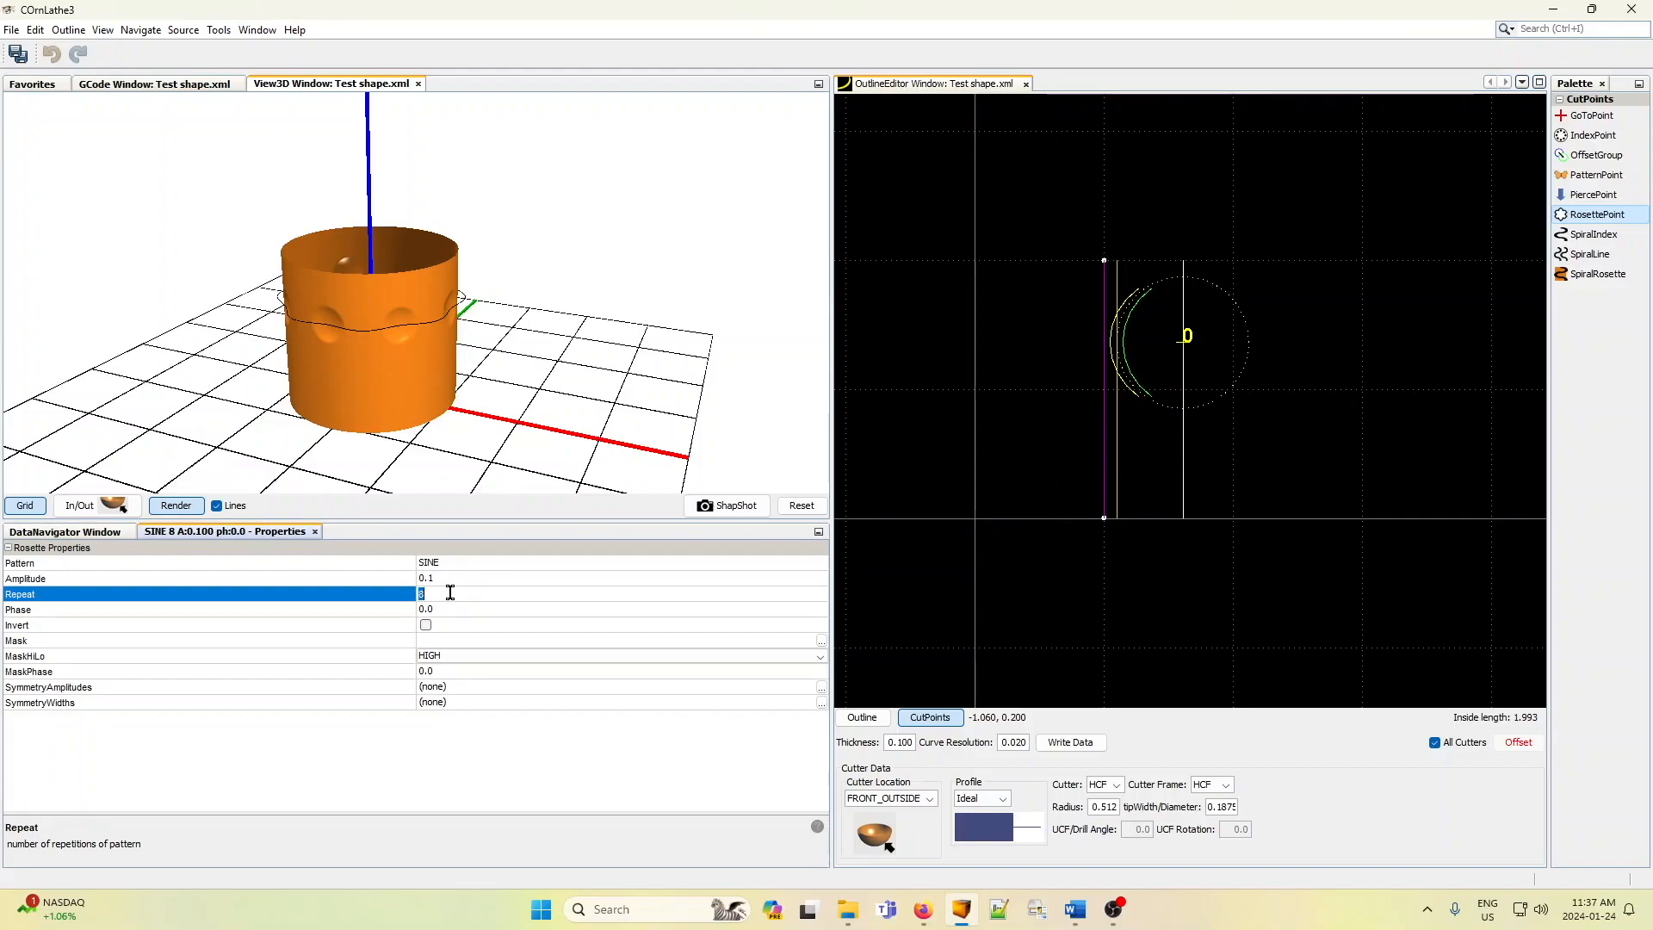
type("16")
key("Return")
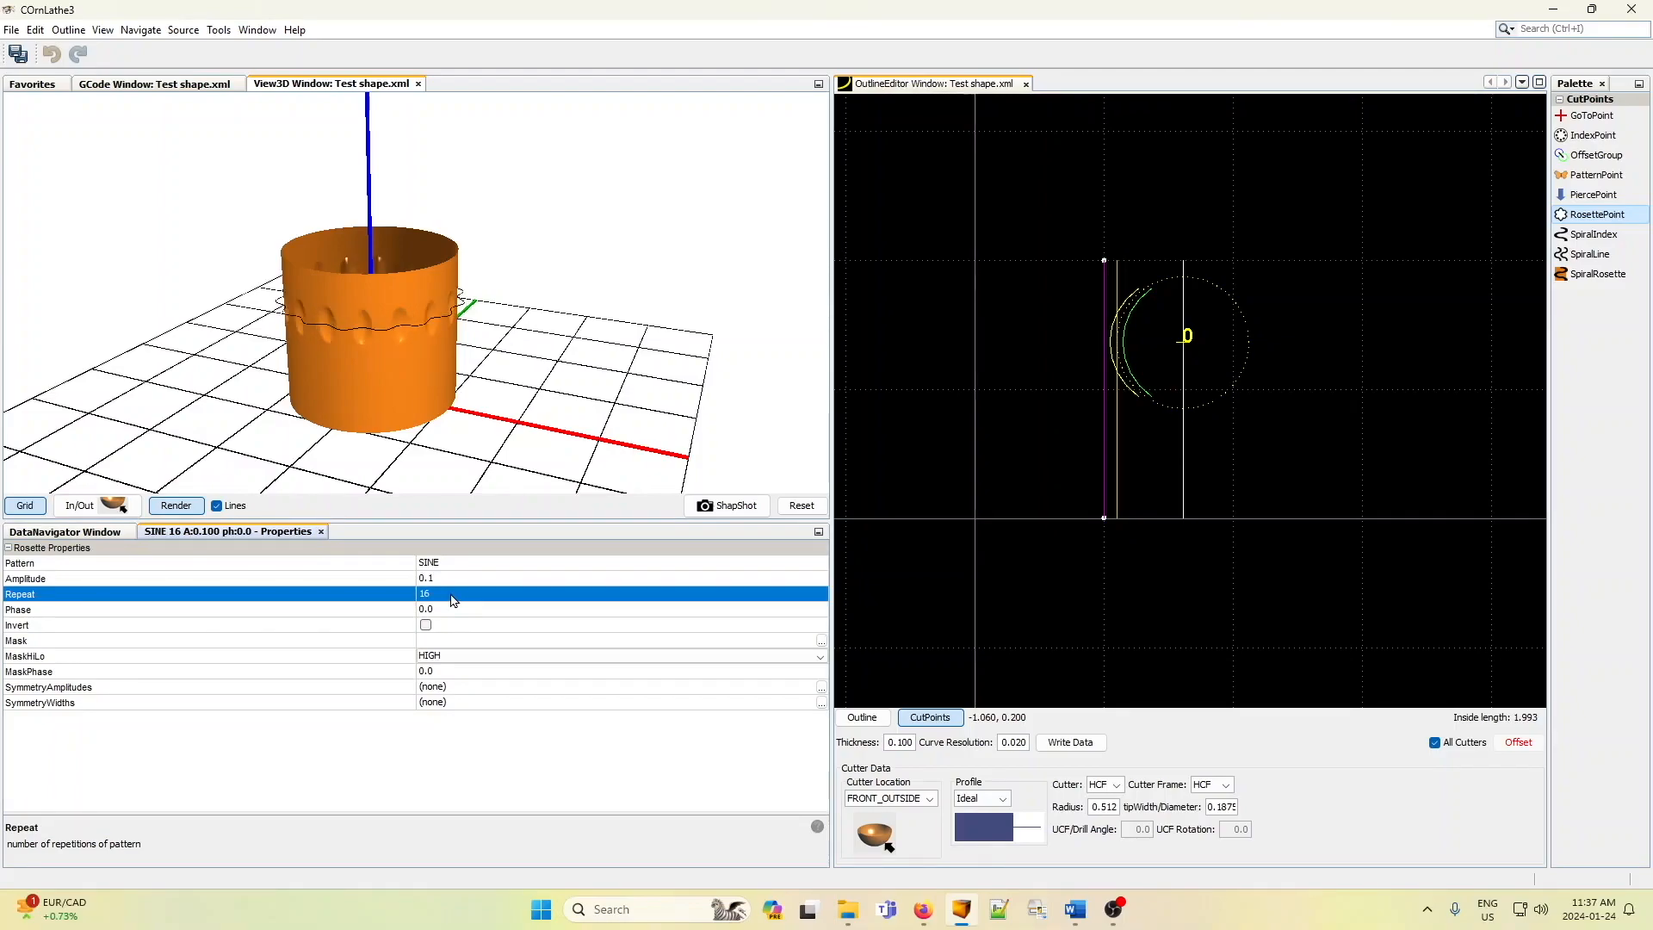
left_click(456, 596)
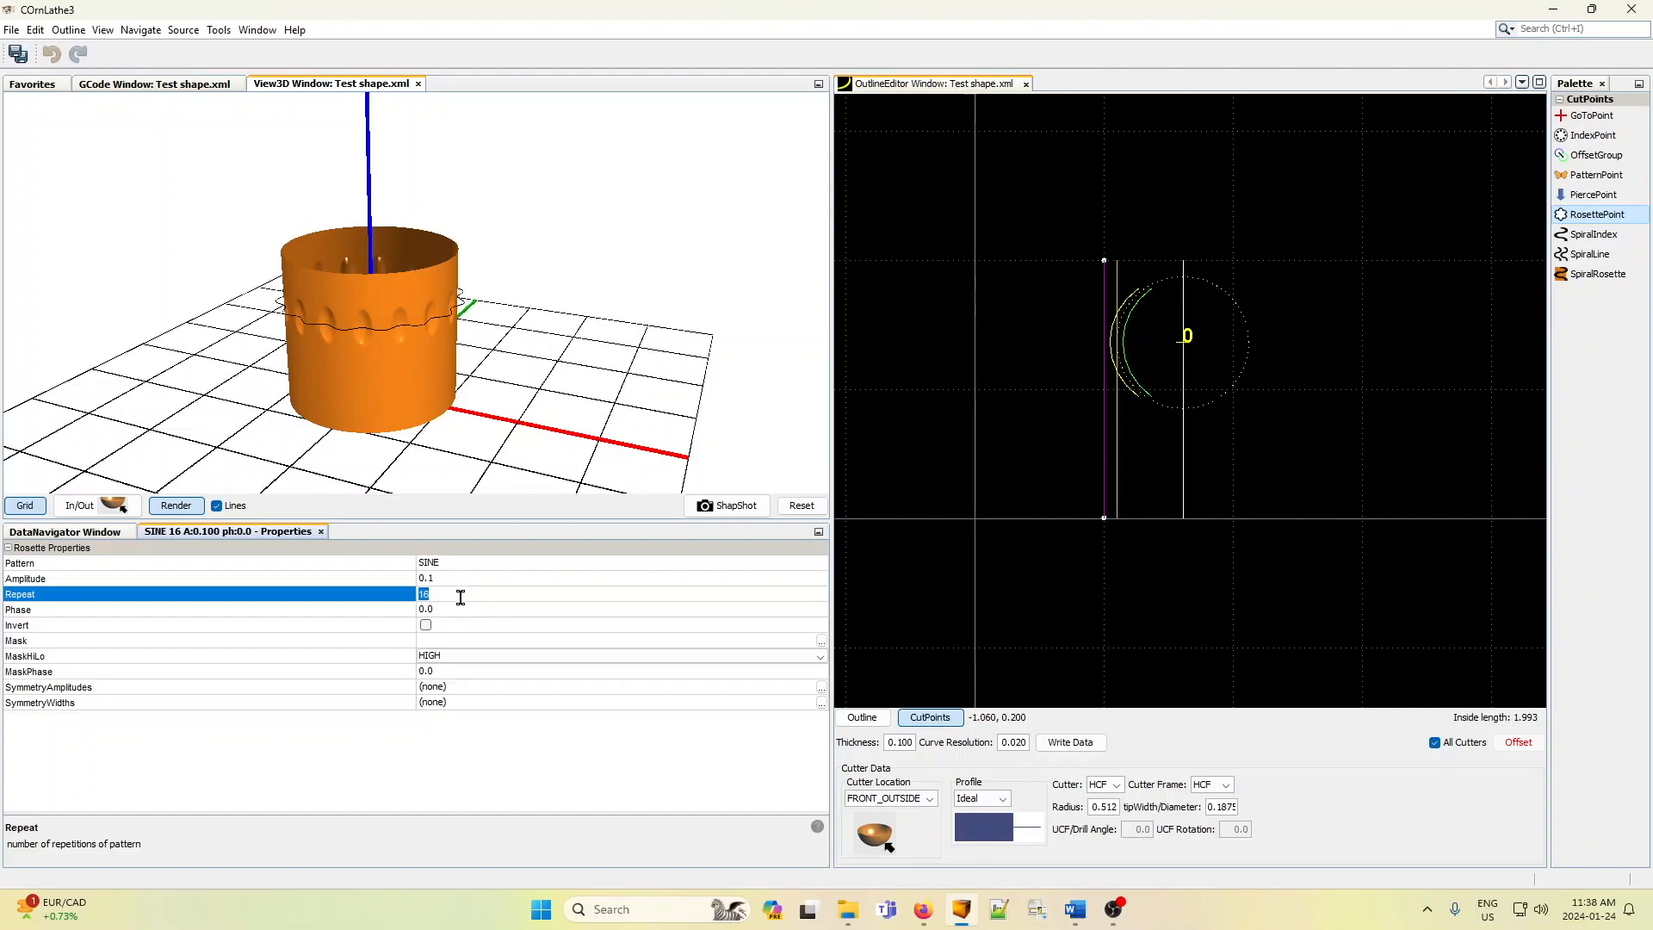
type("32")
key("Return")
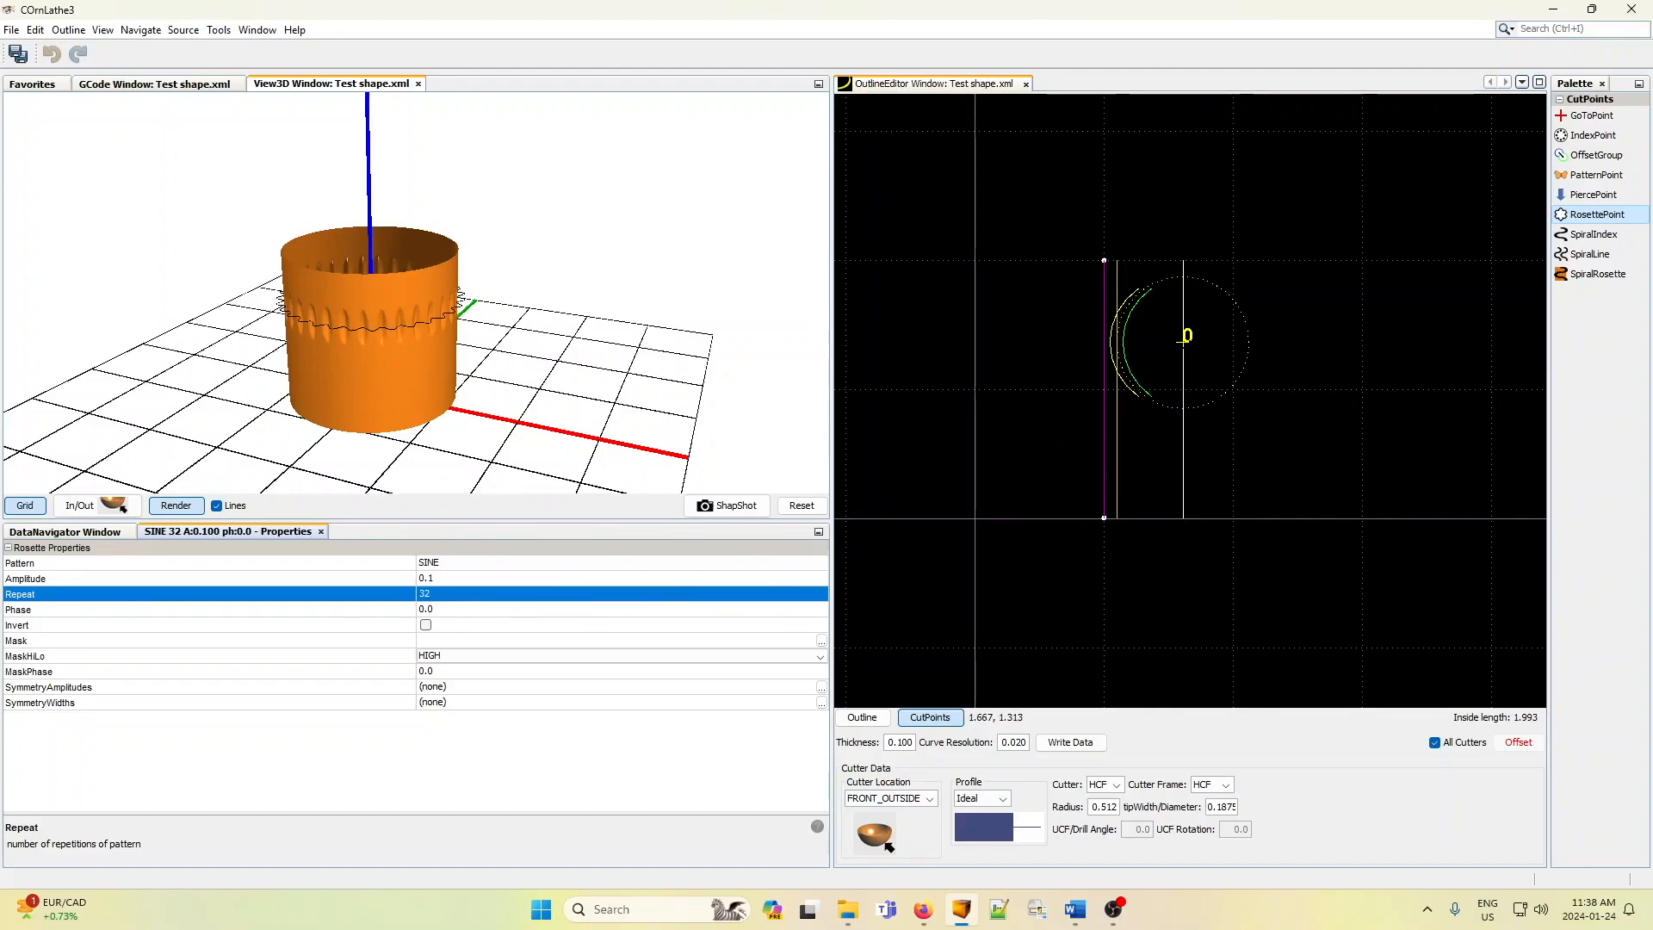
- Reposition the first rosette cut at about (1.61, 1.38) and add a second one below it at about (1.61, 0.98)
left_click_drag(1180, 338, 1182, 390)
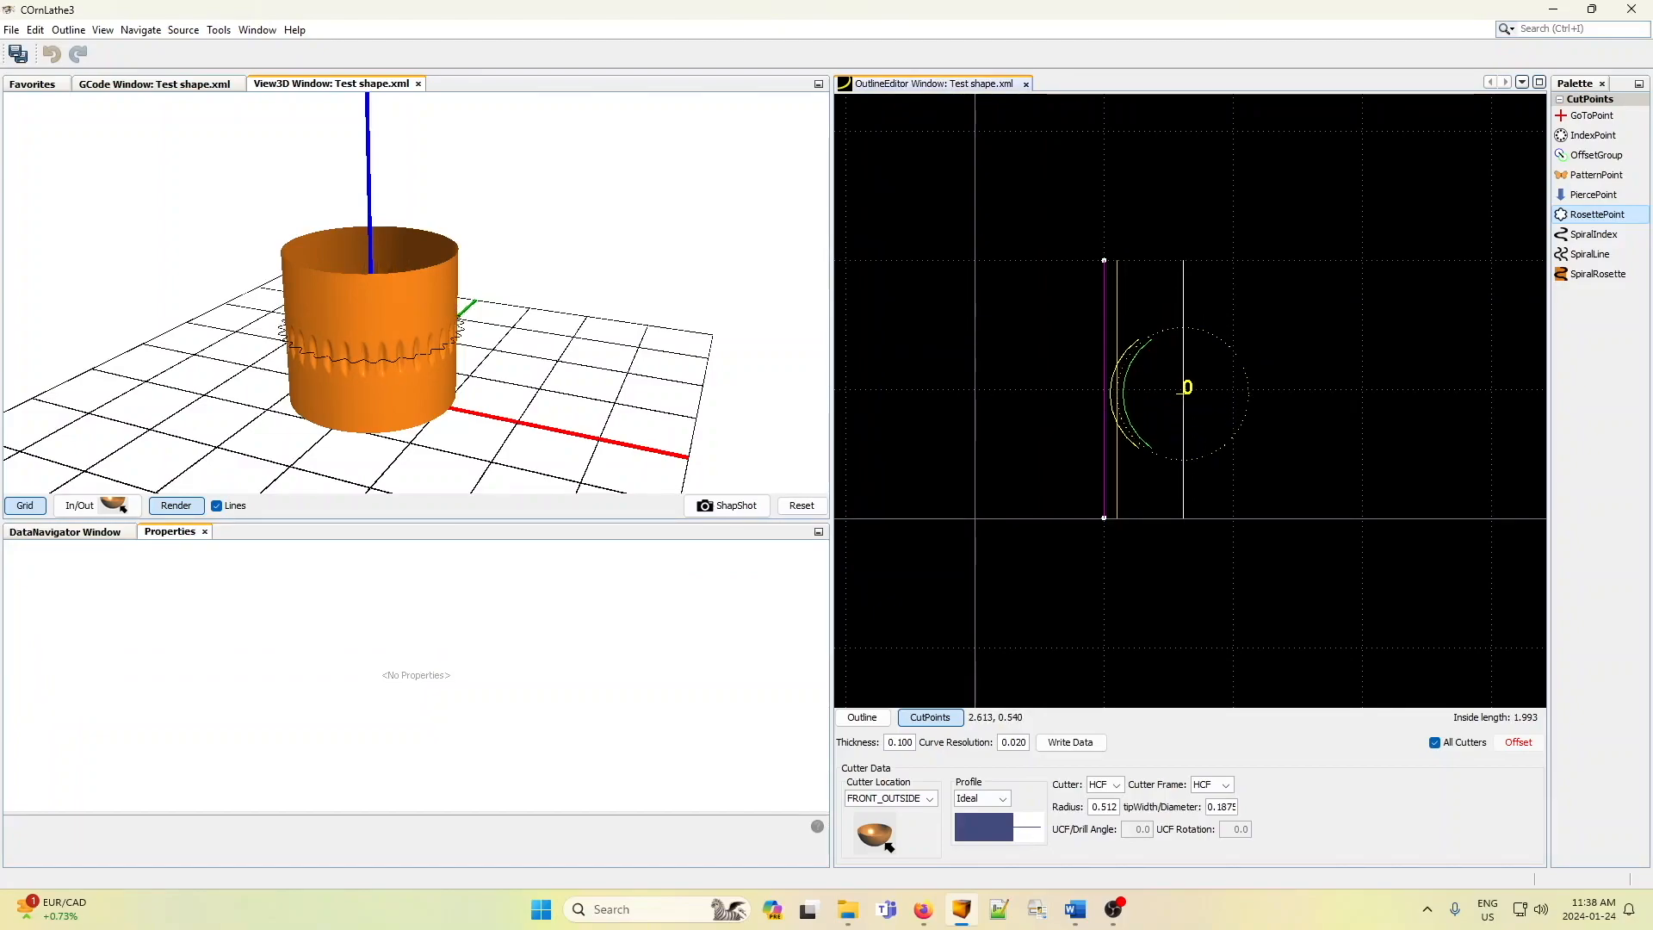
left_click_drag(1181, 391, 1181, 334)
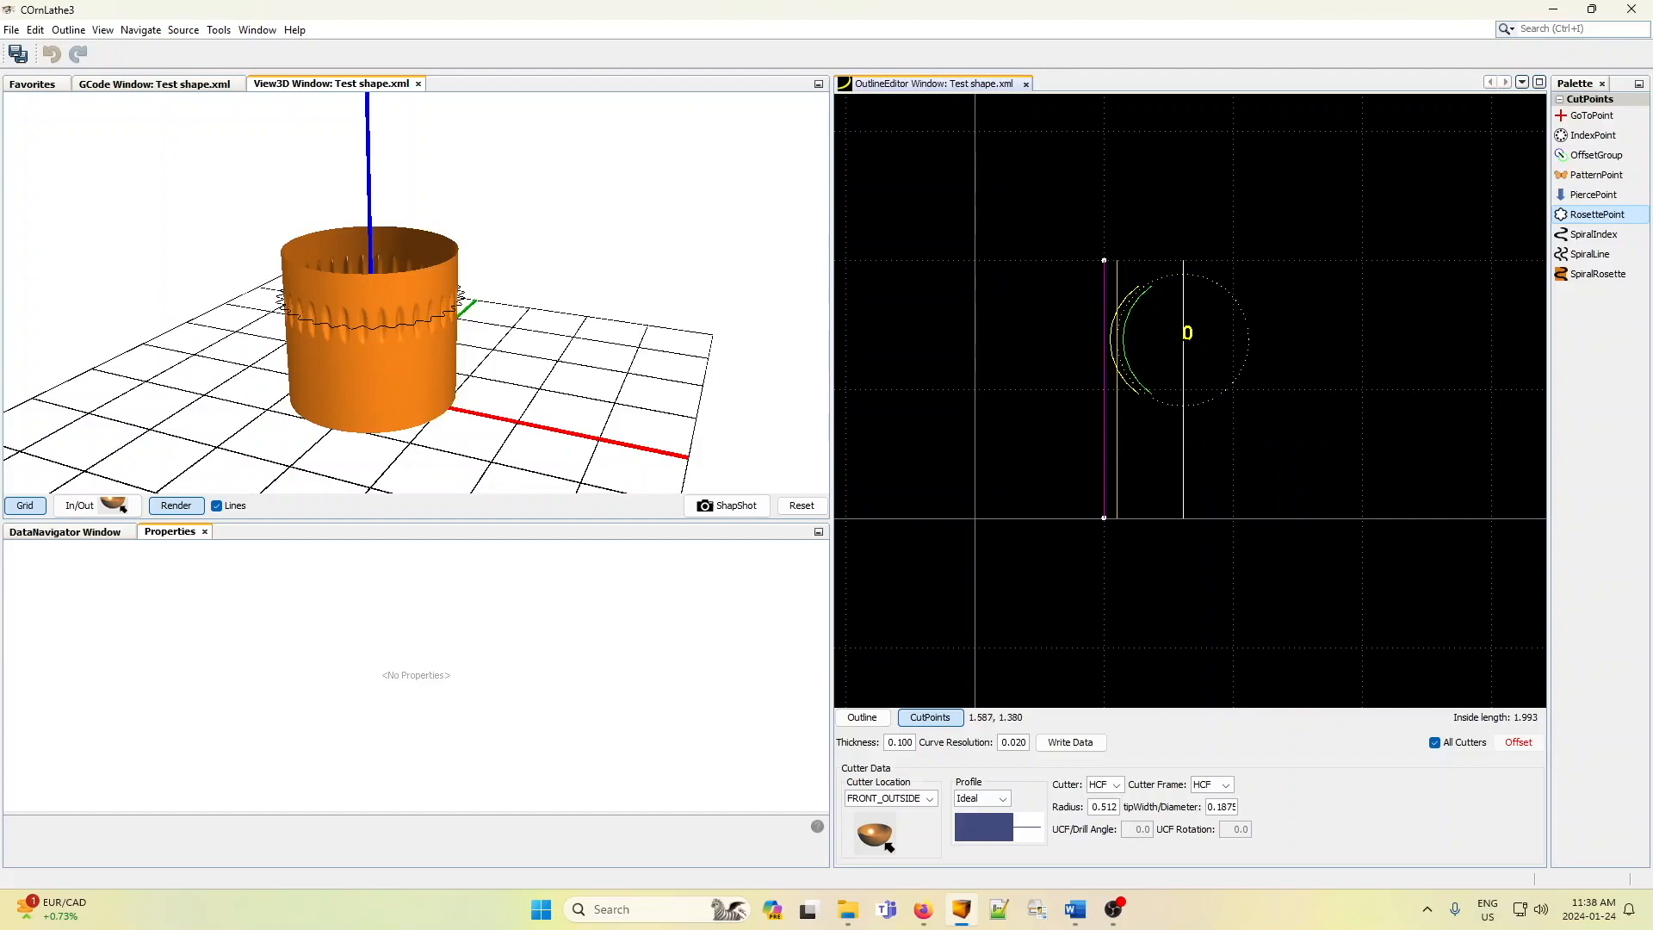
left_click(1183, 404)
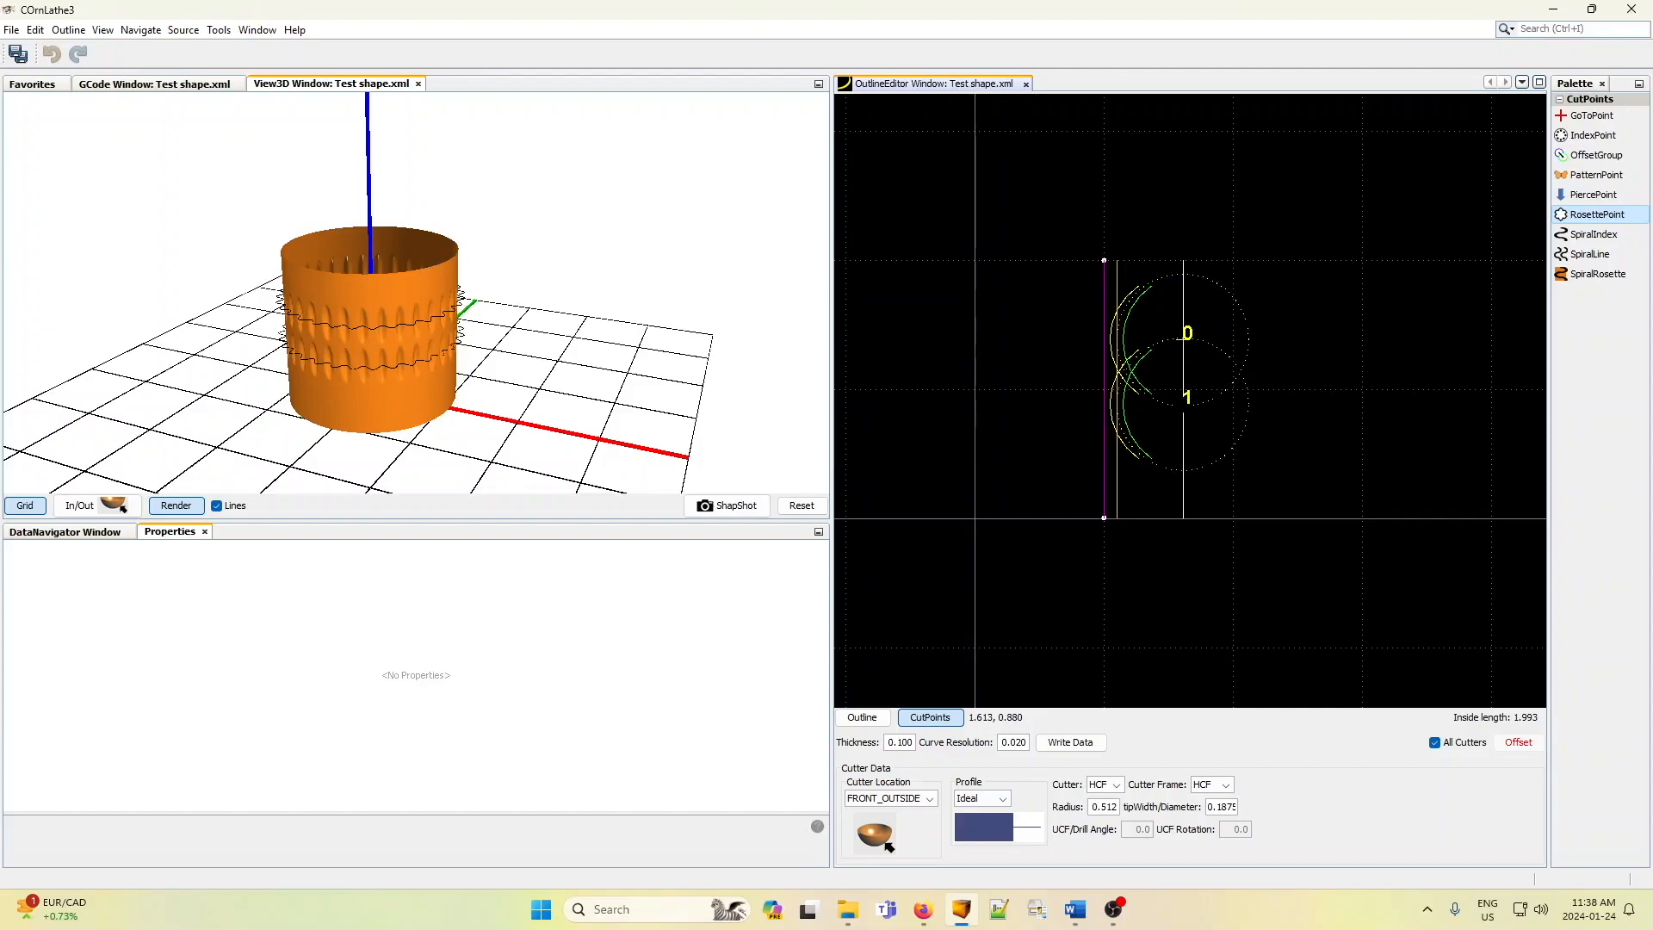
left_click_drag(1183, 398, 1183, 386)
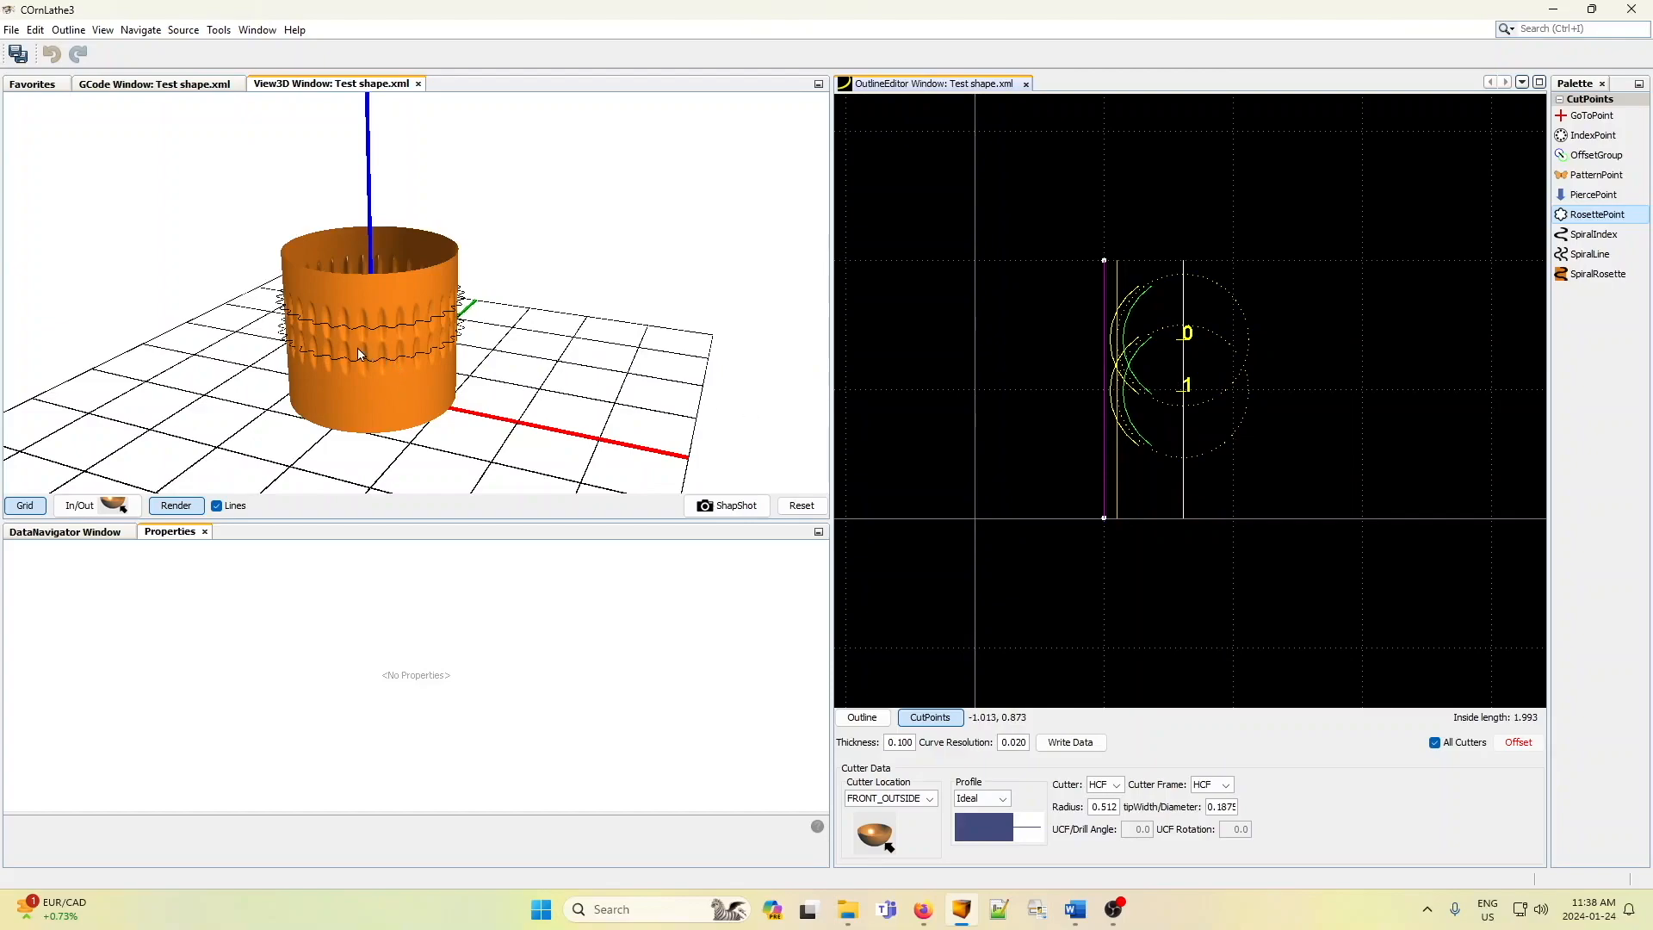
- Set the Phase of the second cut's SINE rosette to 180 and inspect the offset cuts up close in 3D
left_click(78, 534)
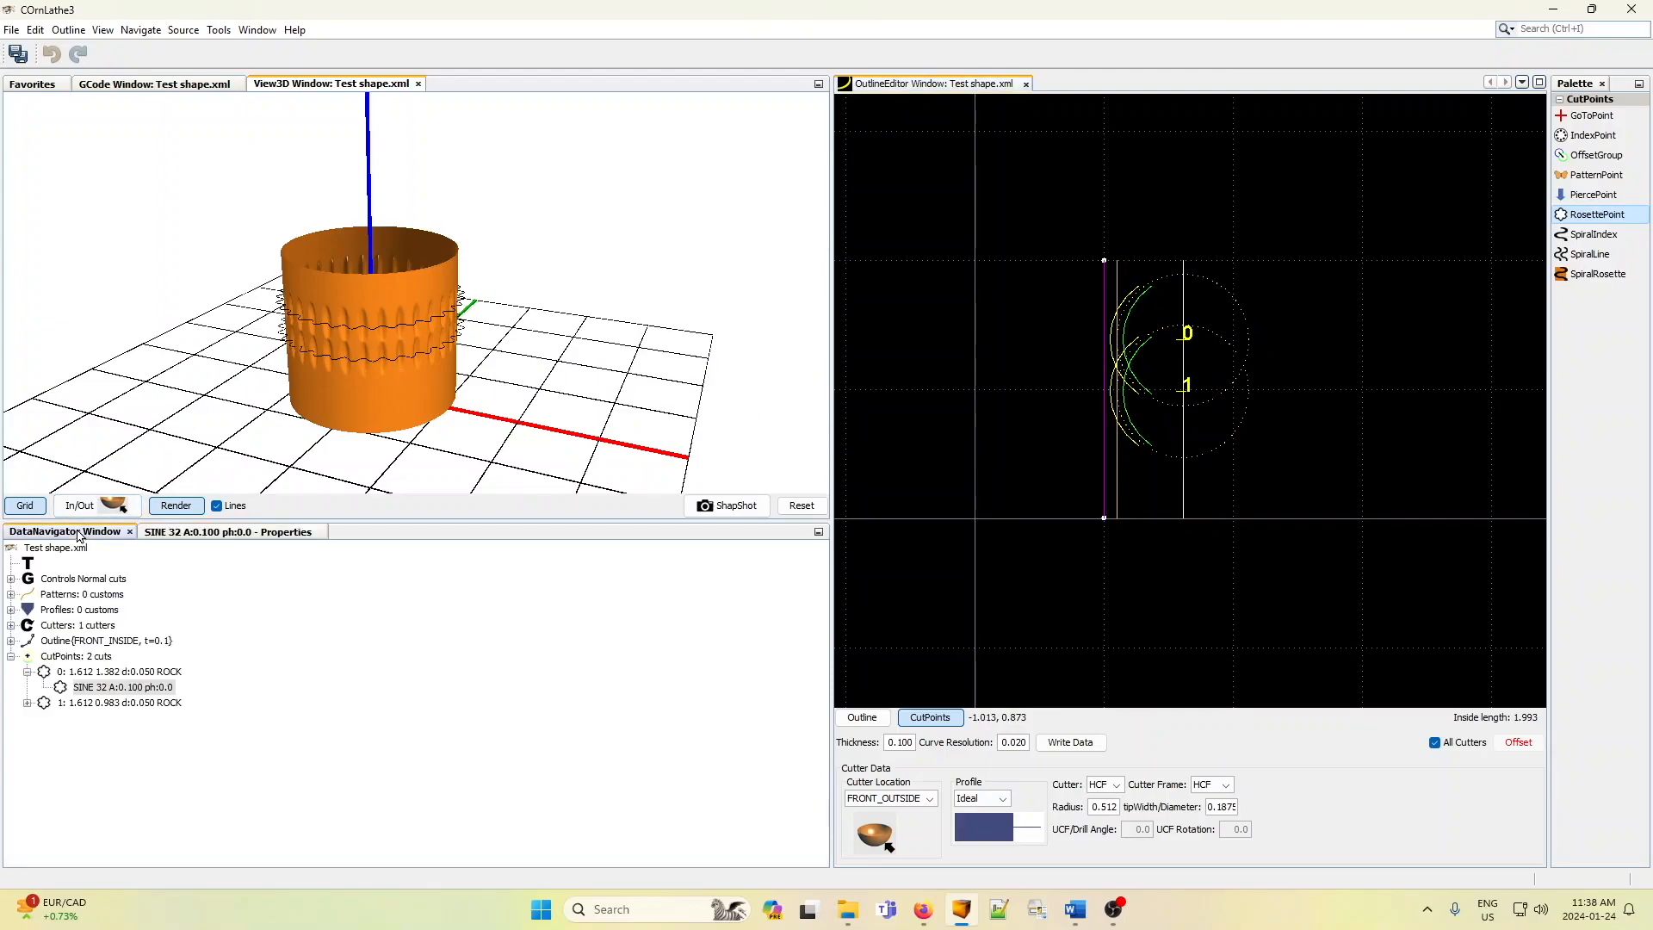
left_click(28, 702)
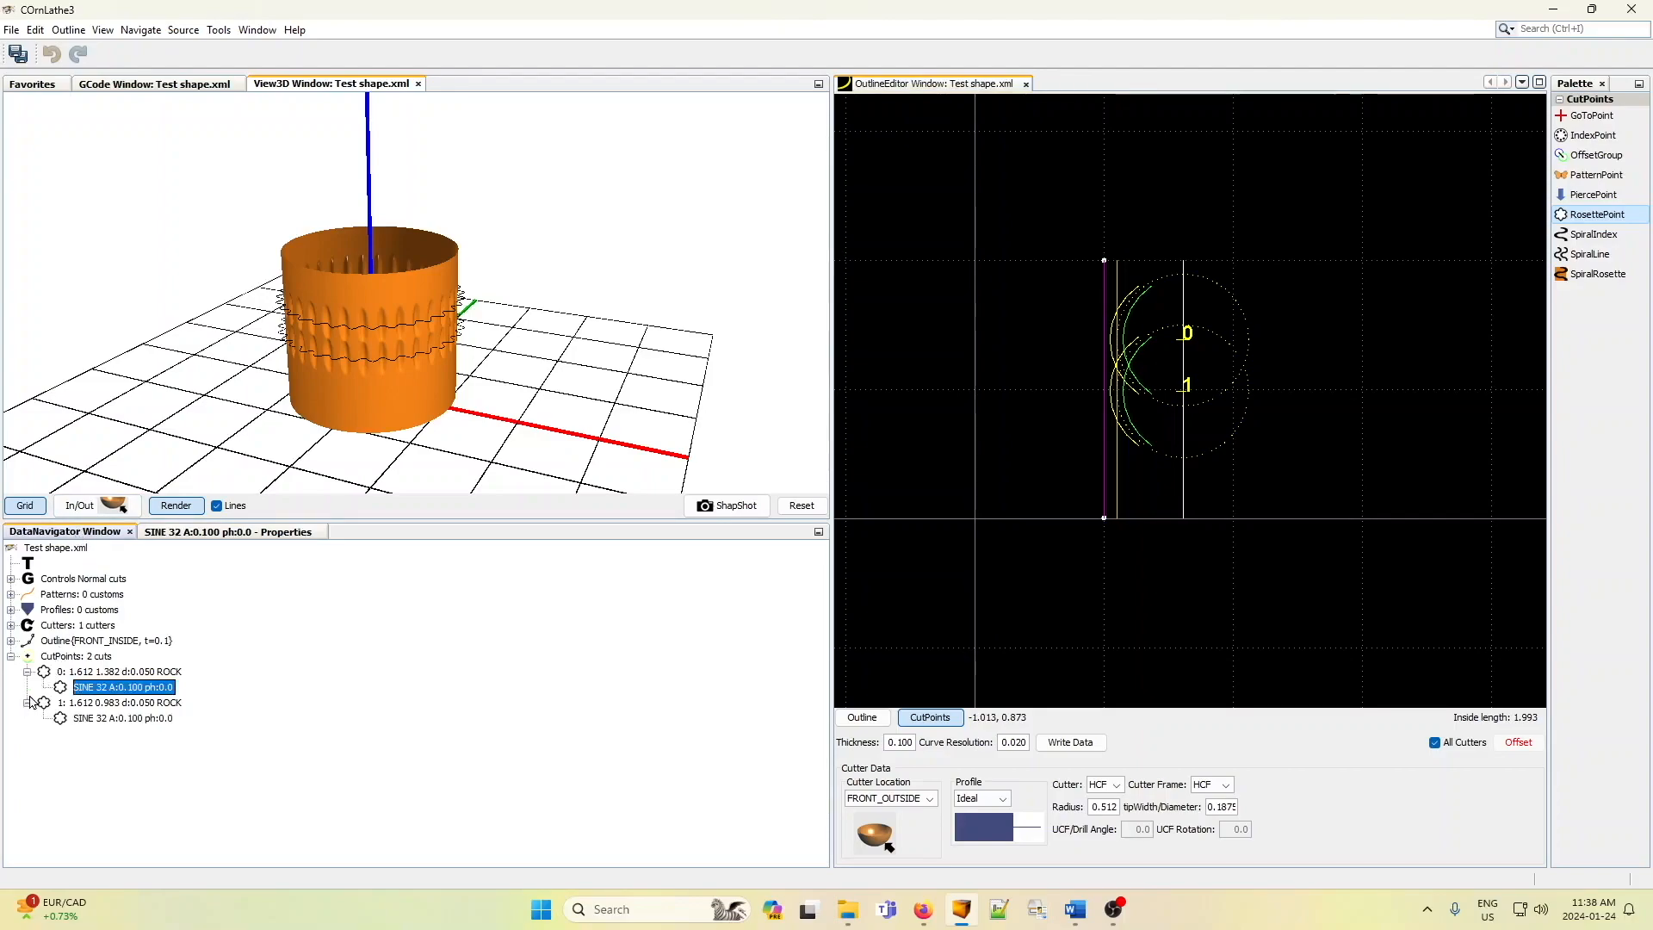
left_click(150, 720)
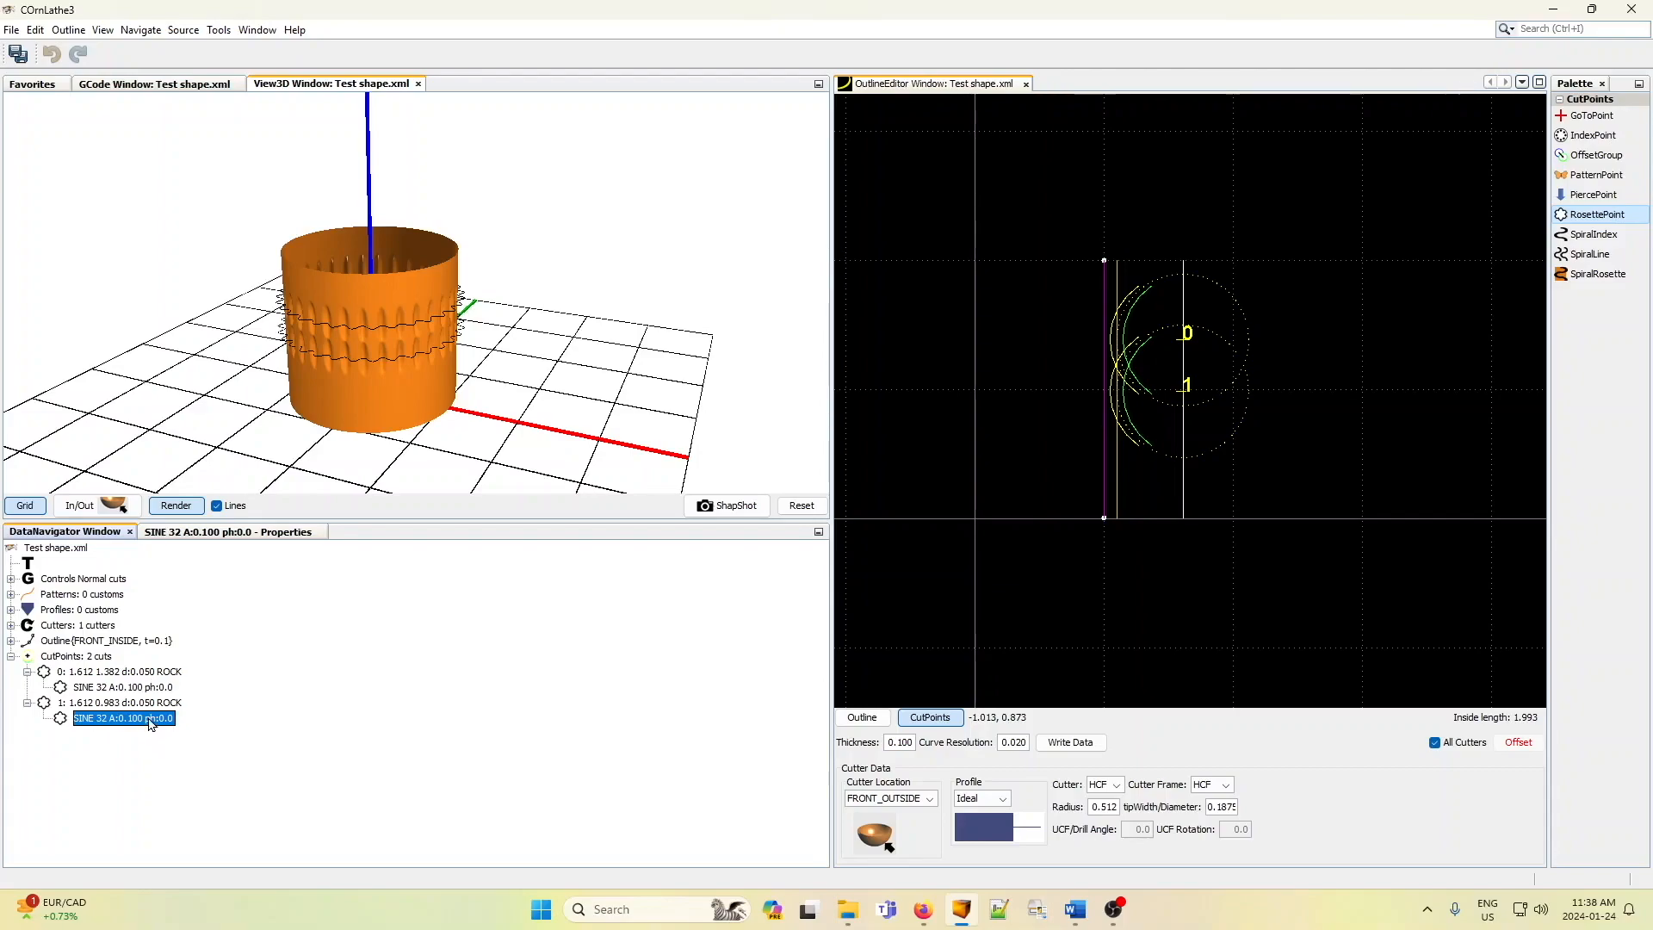
left_click(268, 533)
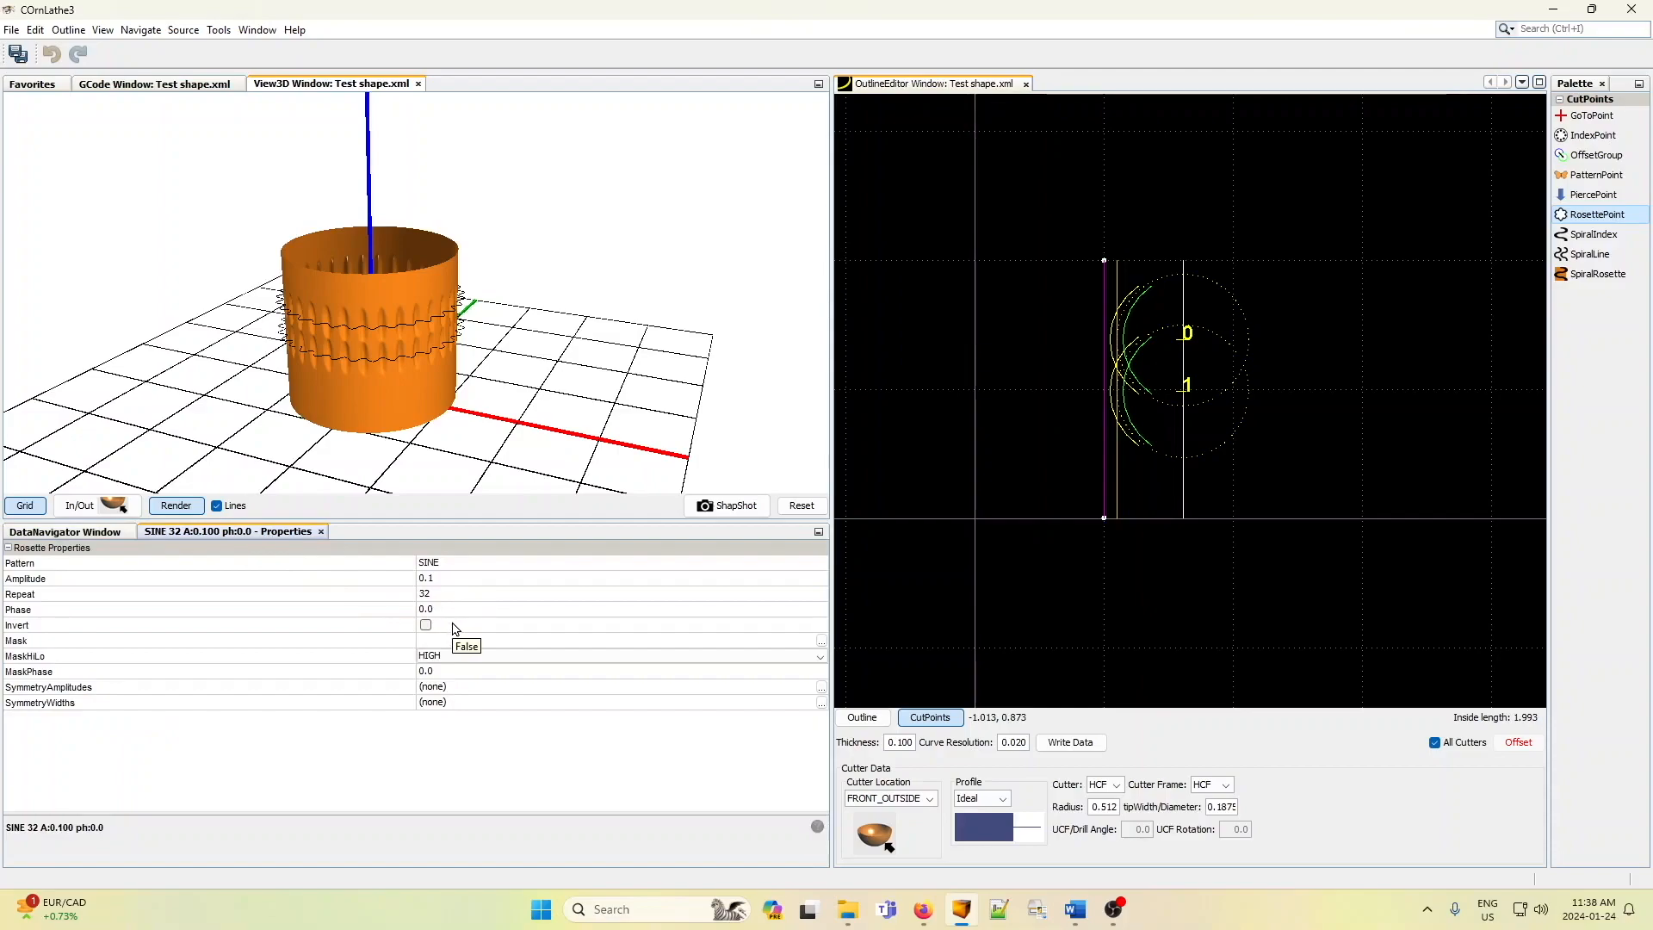
left_click(441, 609)
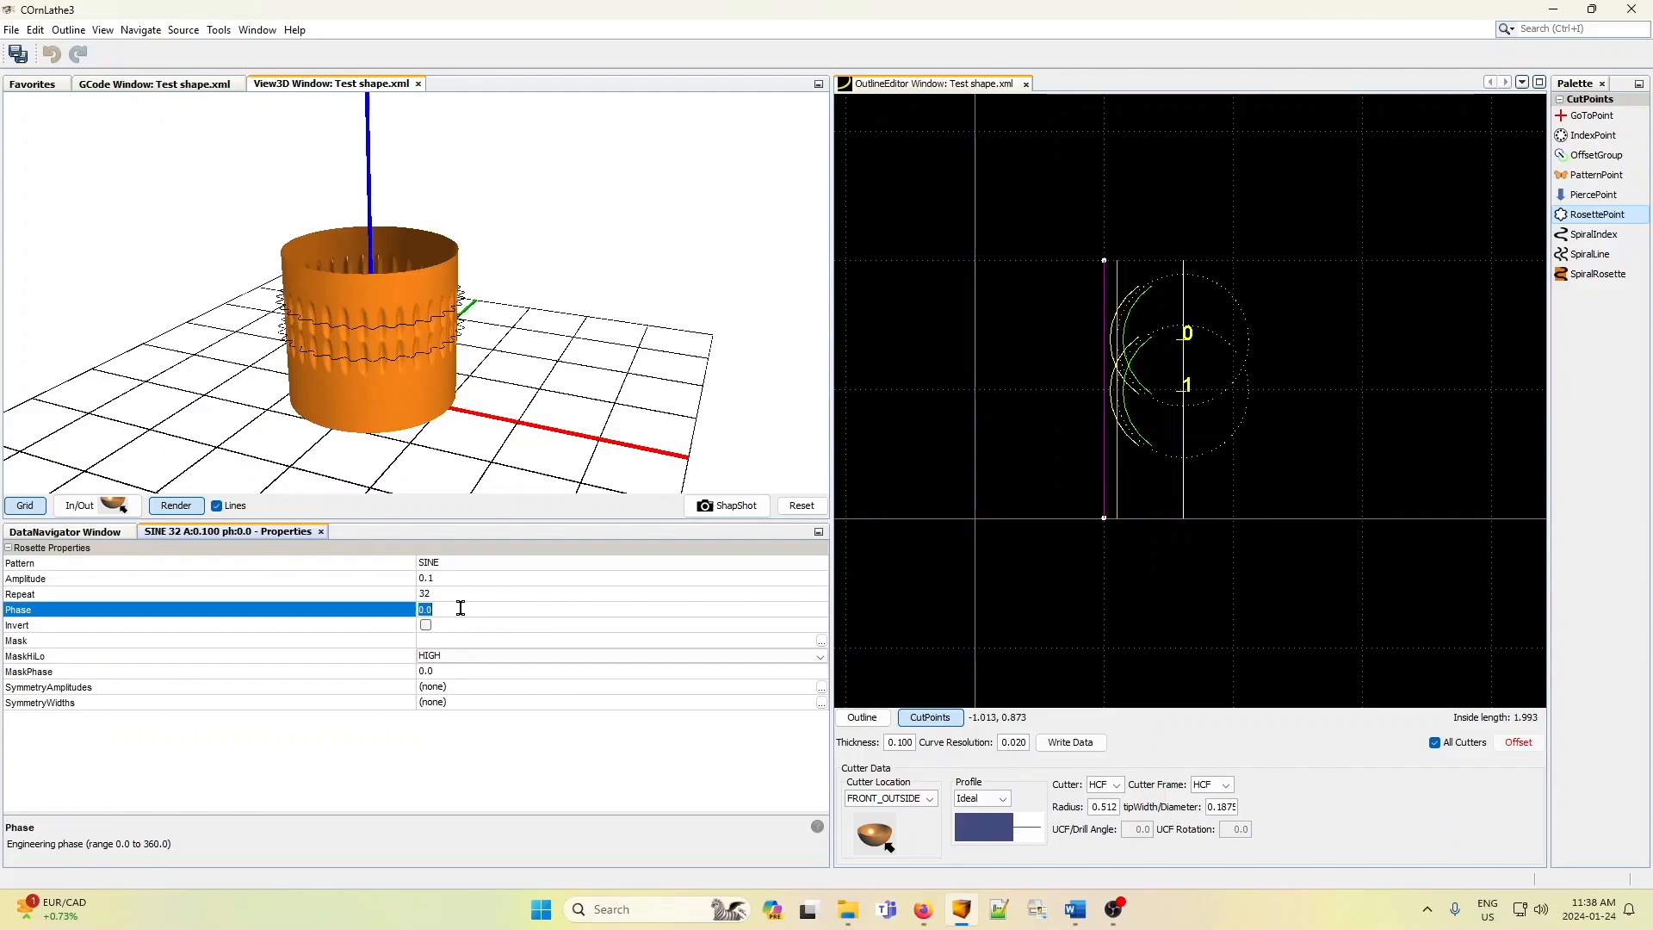
type("180")
key("Return")
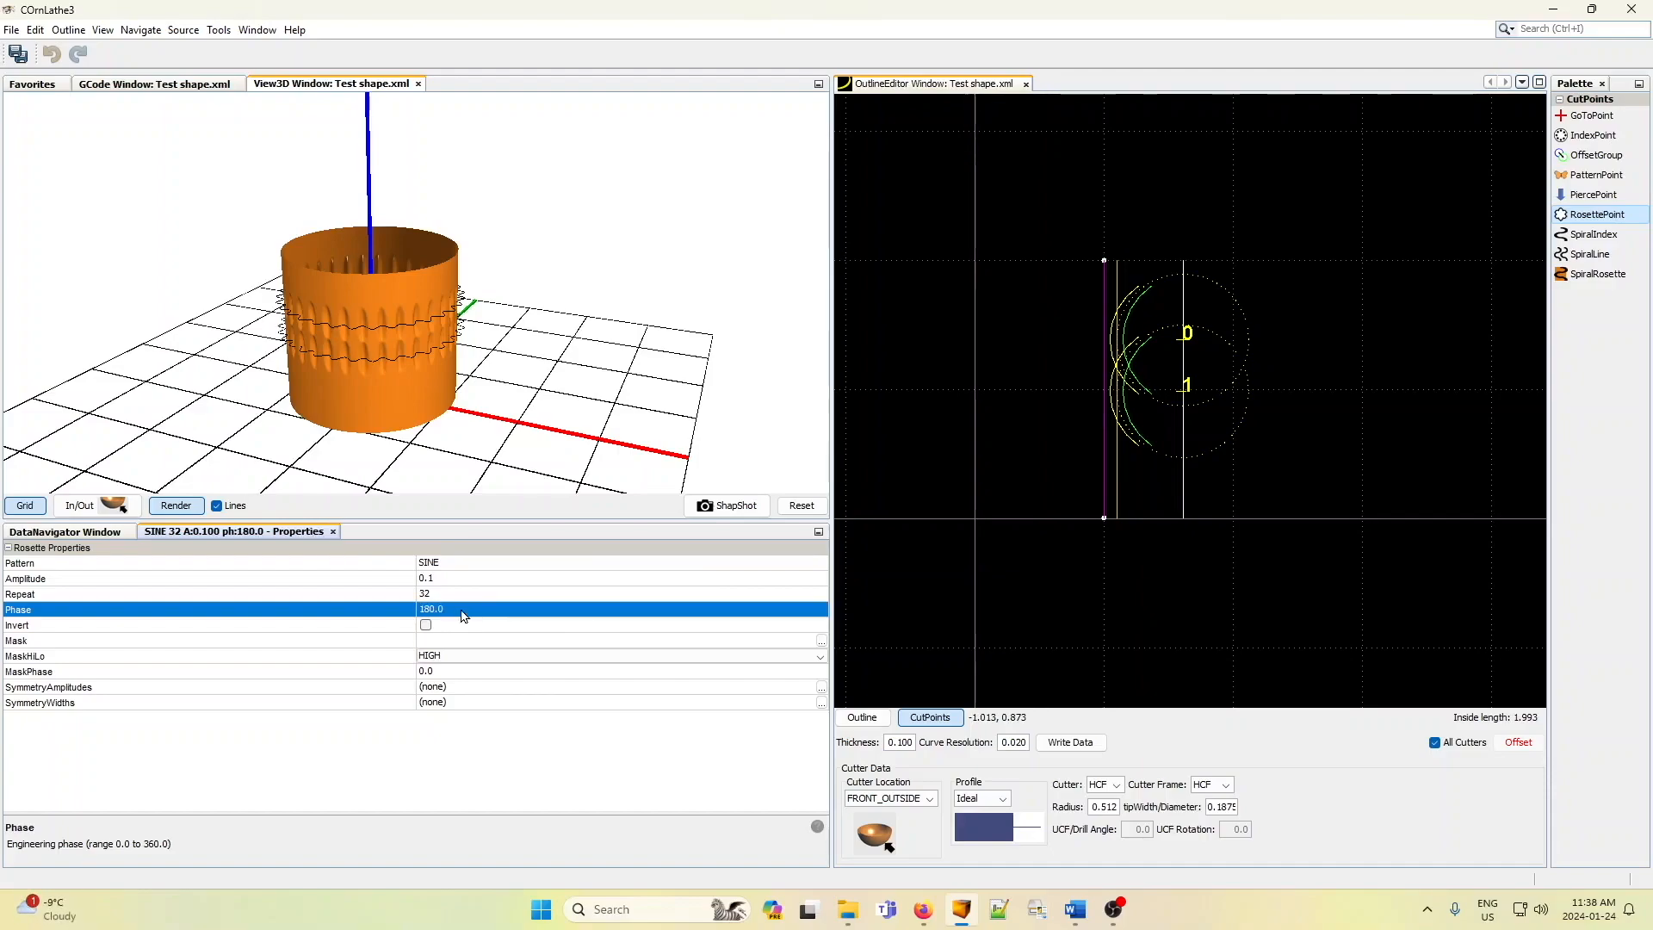
scroll(401, 360, "up", 2)
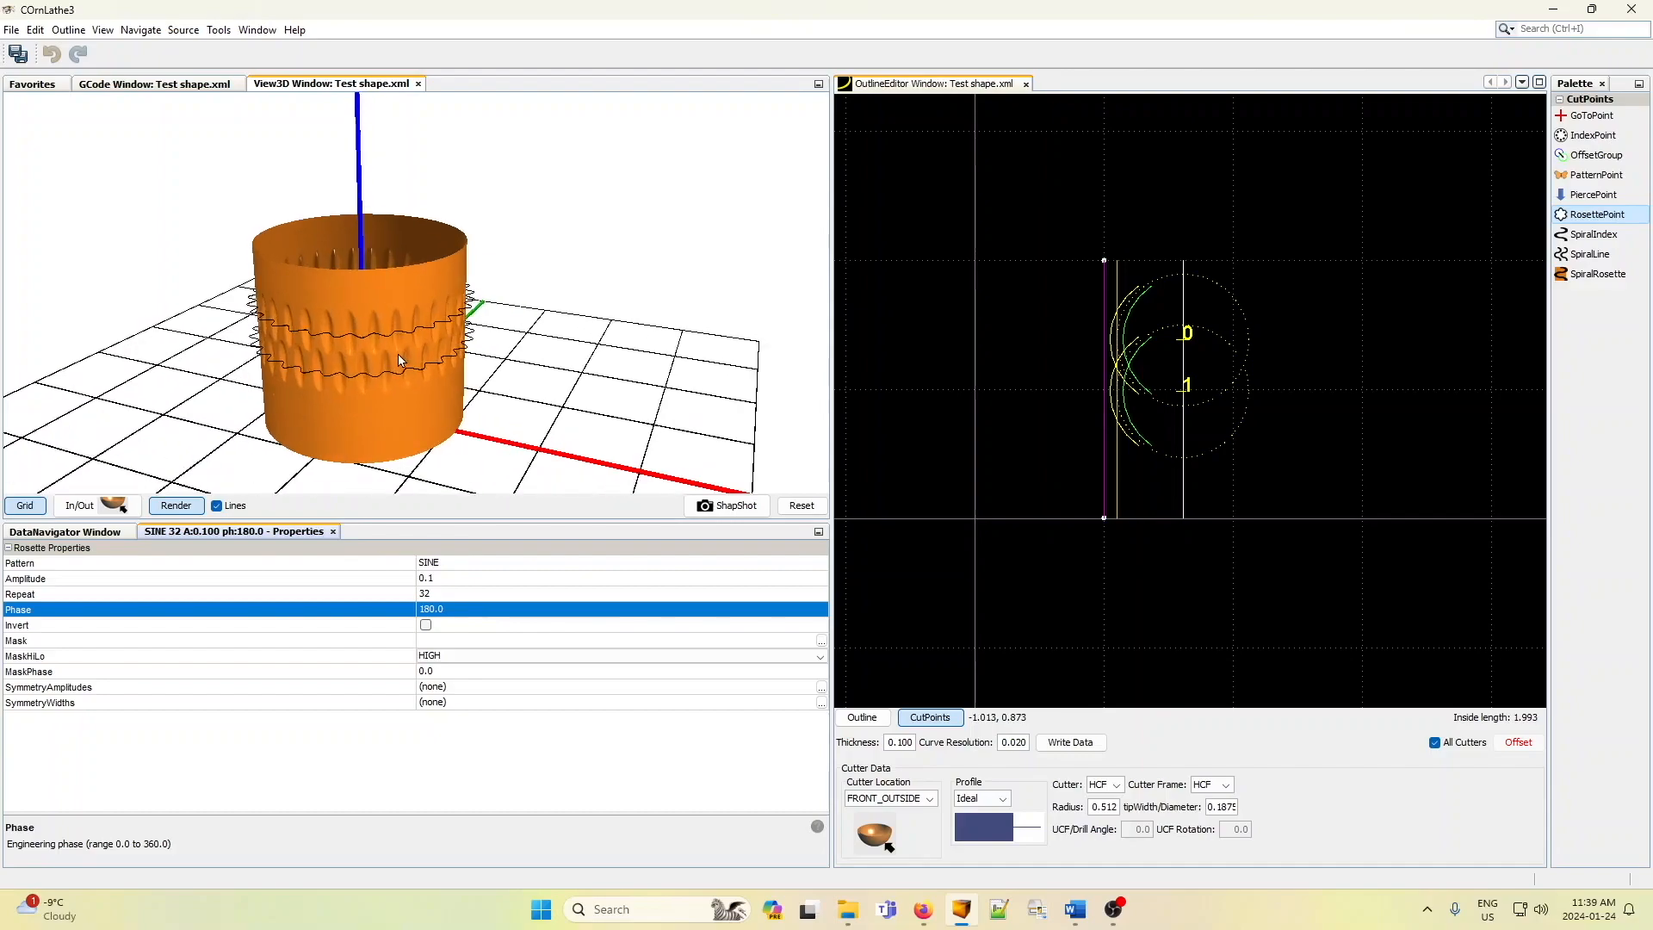
left_click(402, 360)
scroll(401, 362, "up", 4)
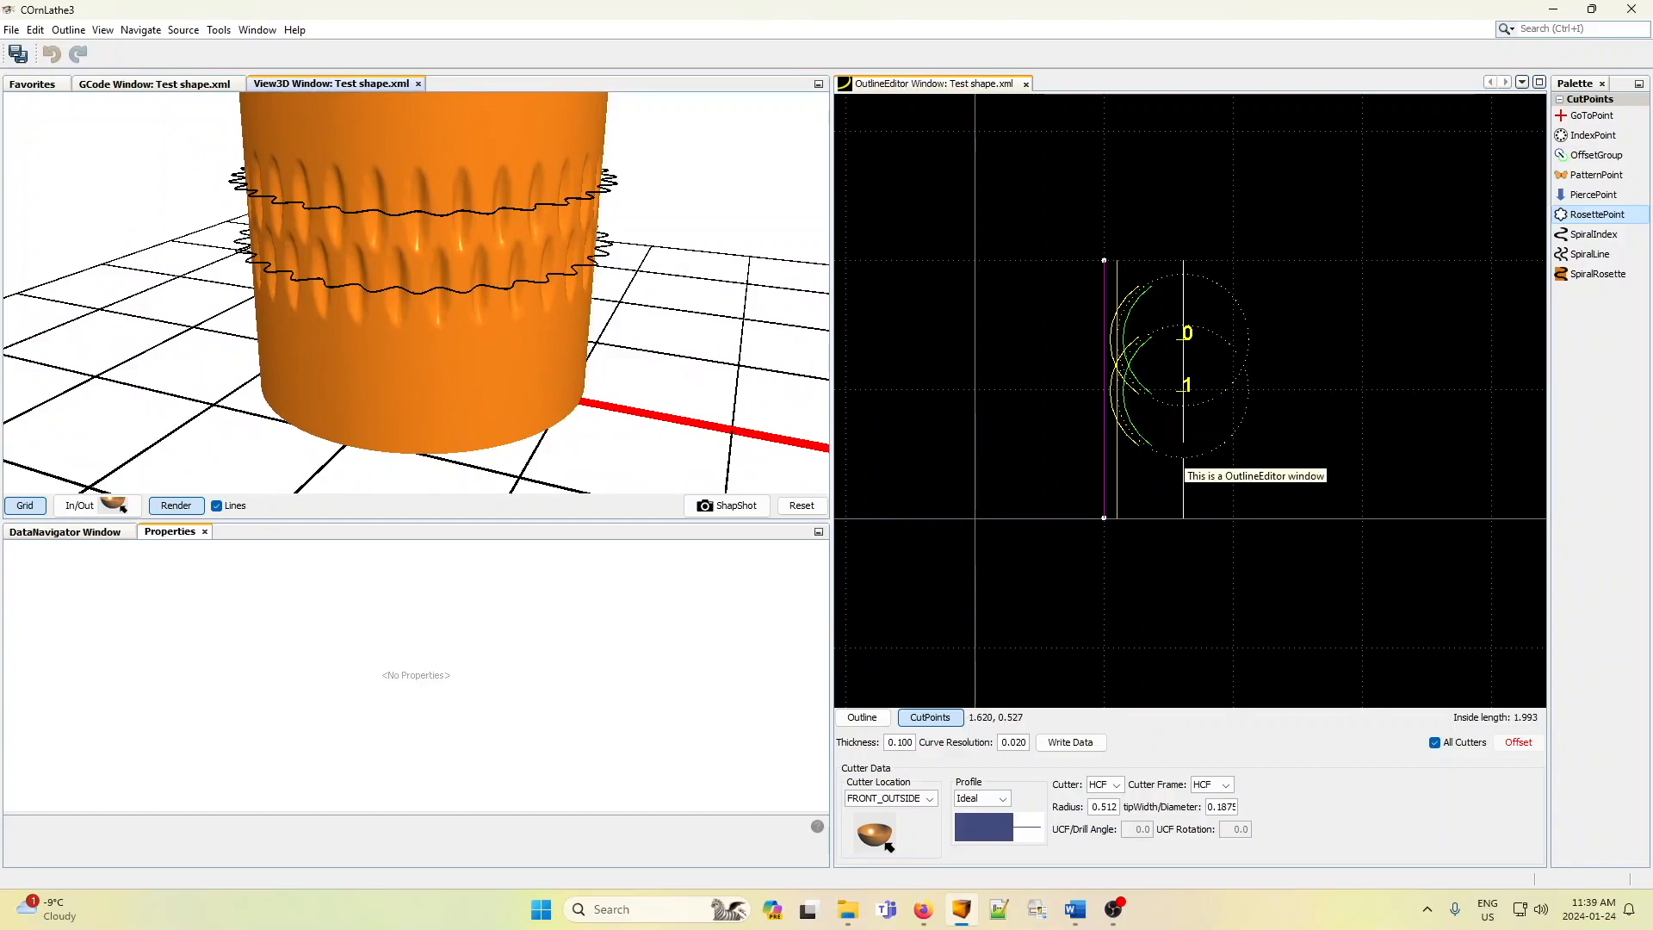
- Add a third rosette cut below the second one at about (1.61, 0.63)
left_click(1187, 443)
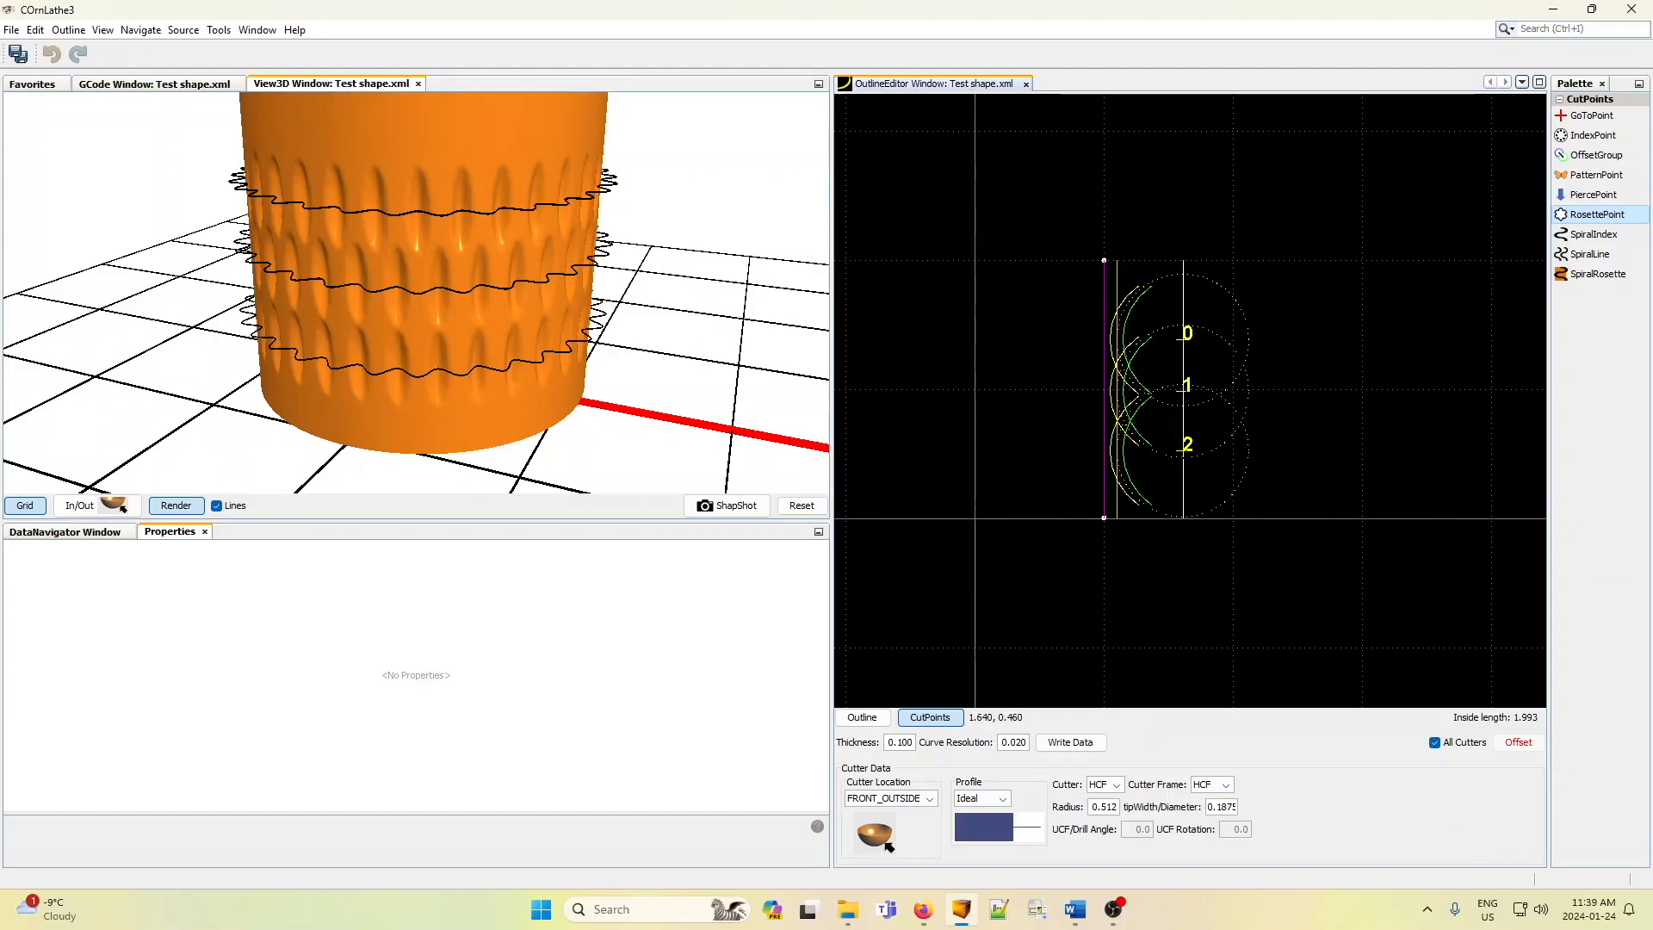
left_click_drag(1183, 450, 1183, 437)
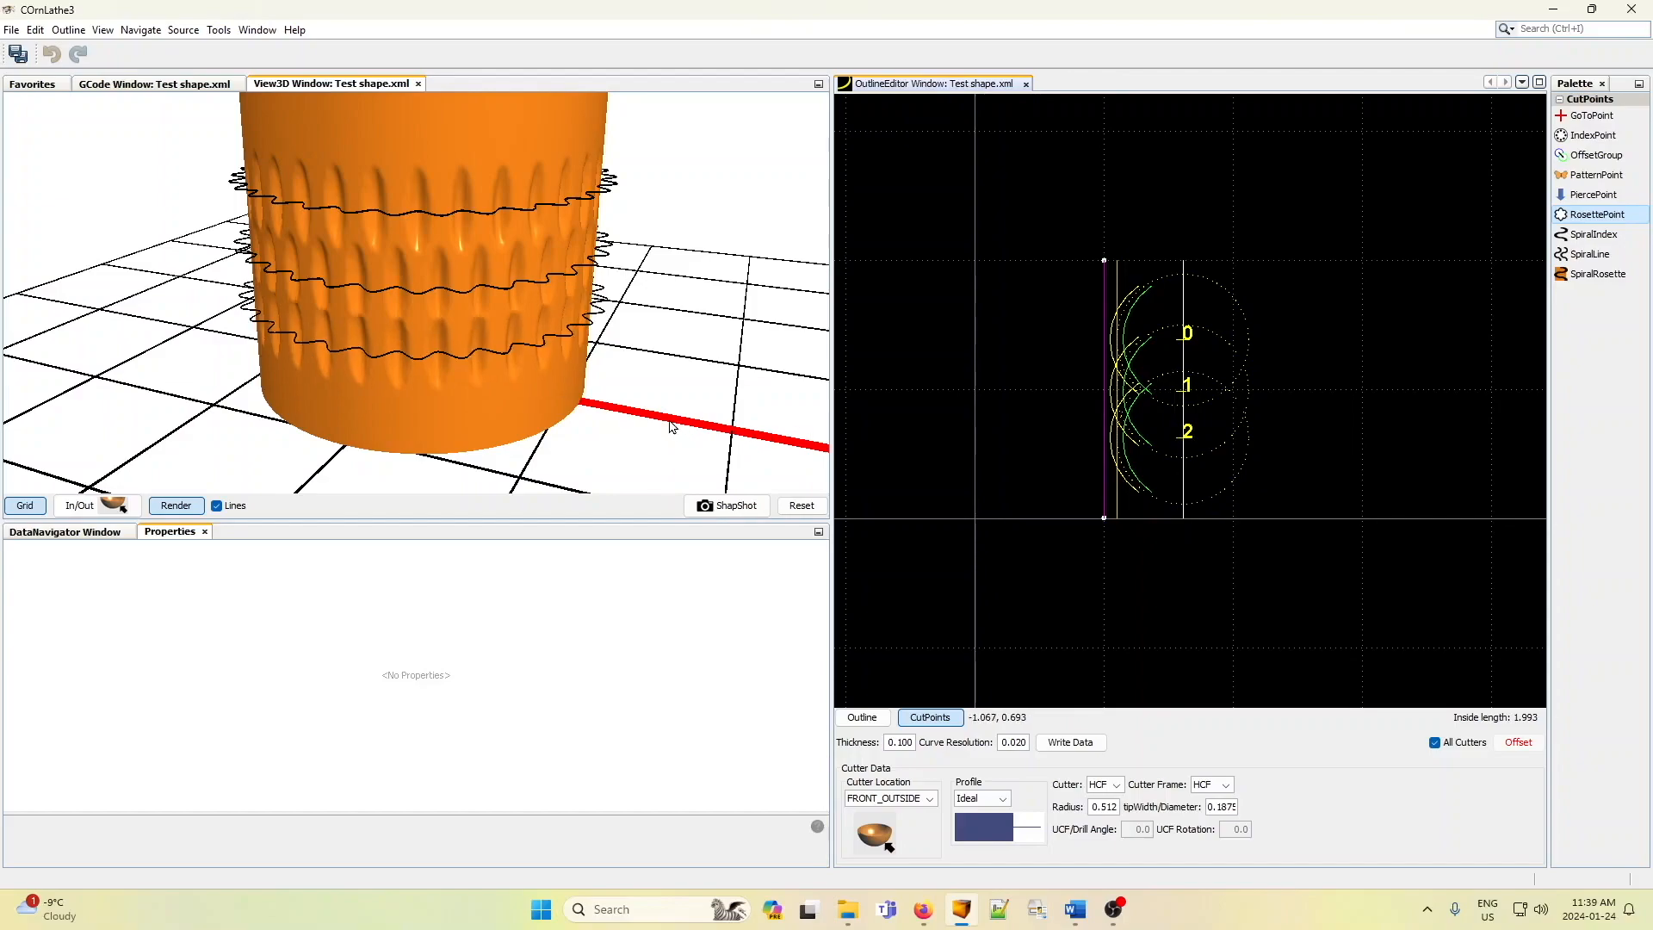
- Try a Phase of 0 for the third cut's SINE rosette, and set it back to 180
left_click(52, 533)
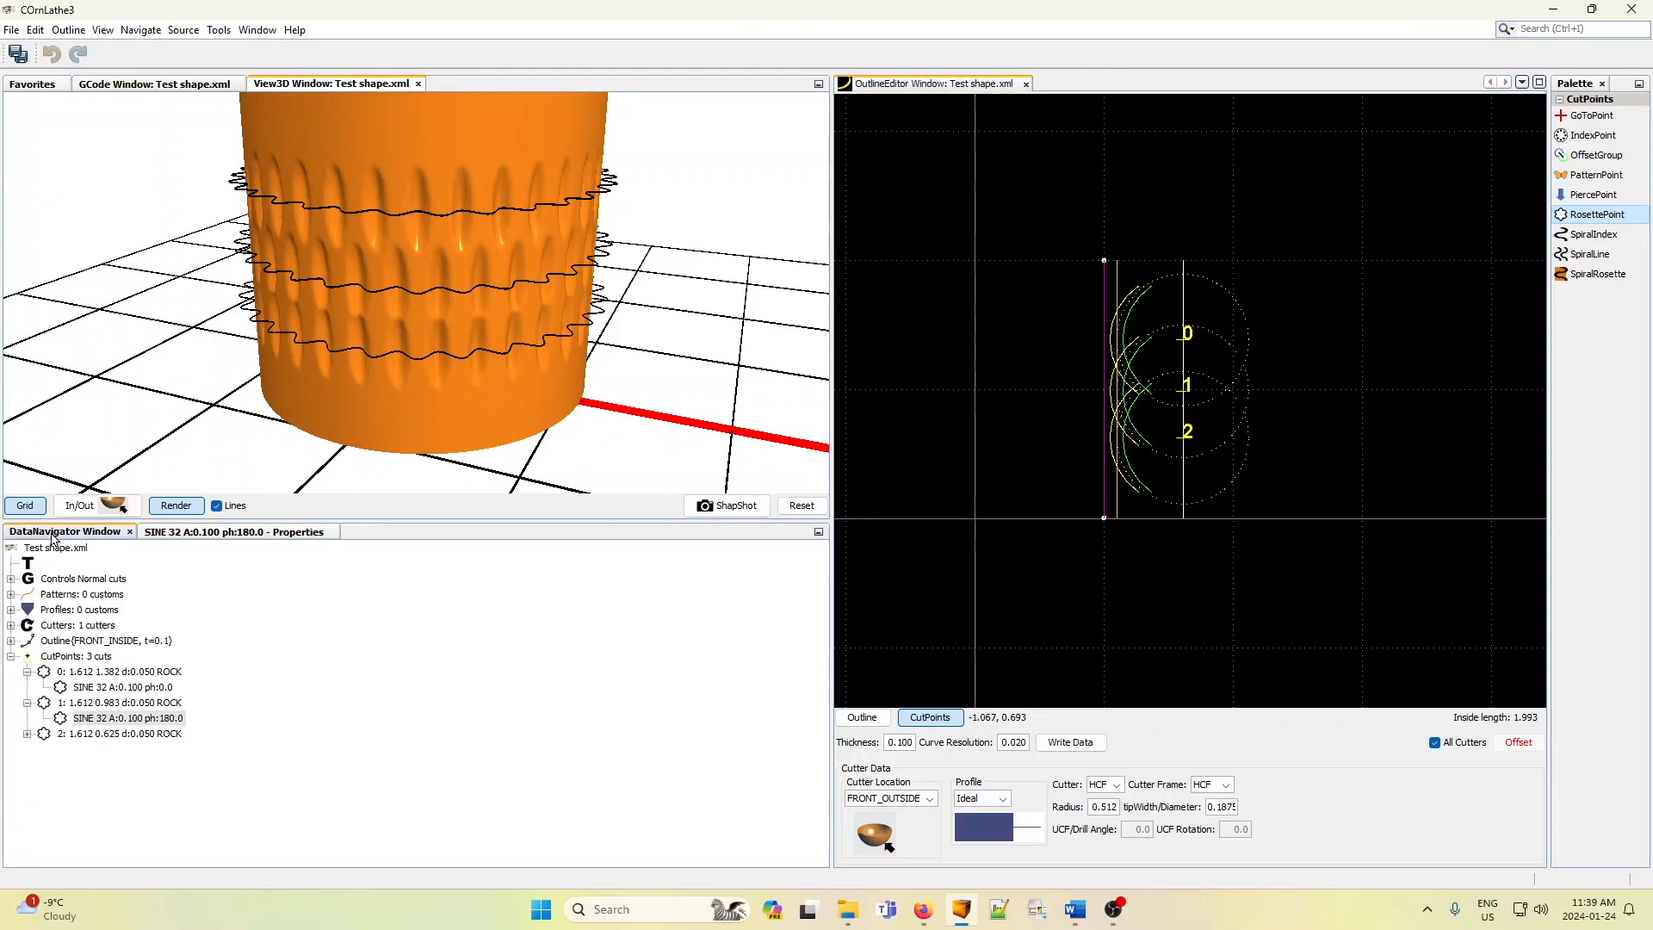
left_click(27, 734)
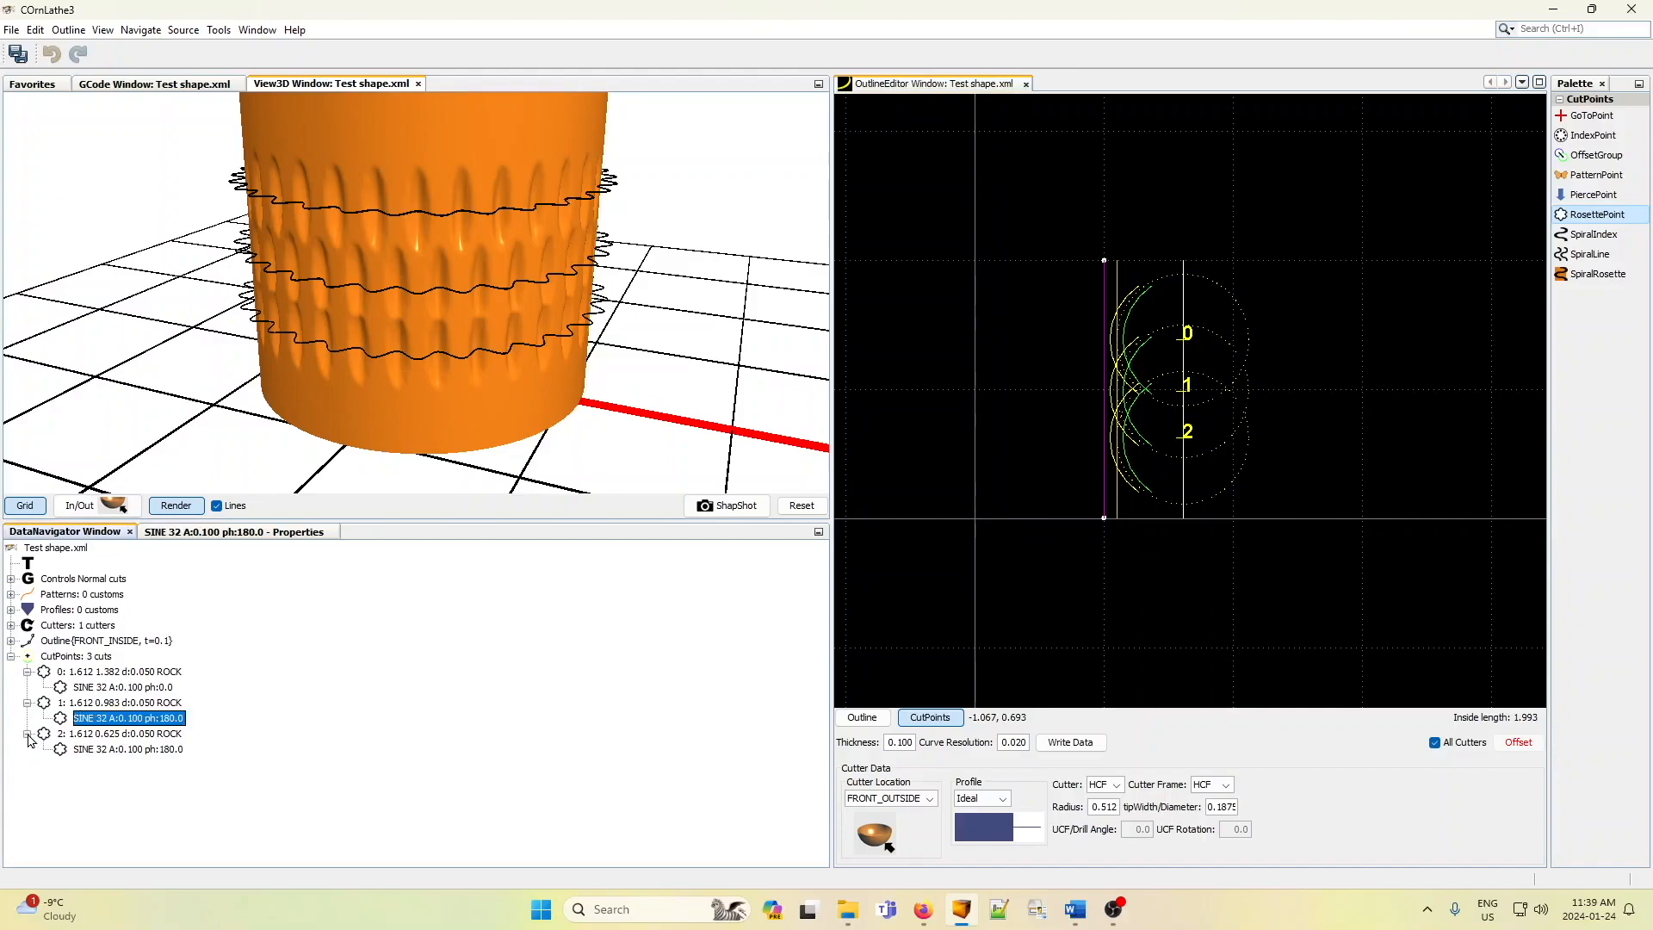
left_click(112, 750)
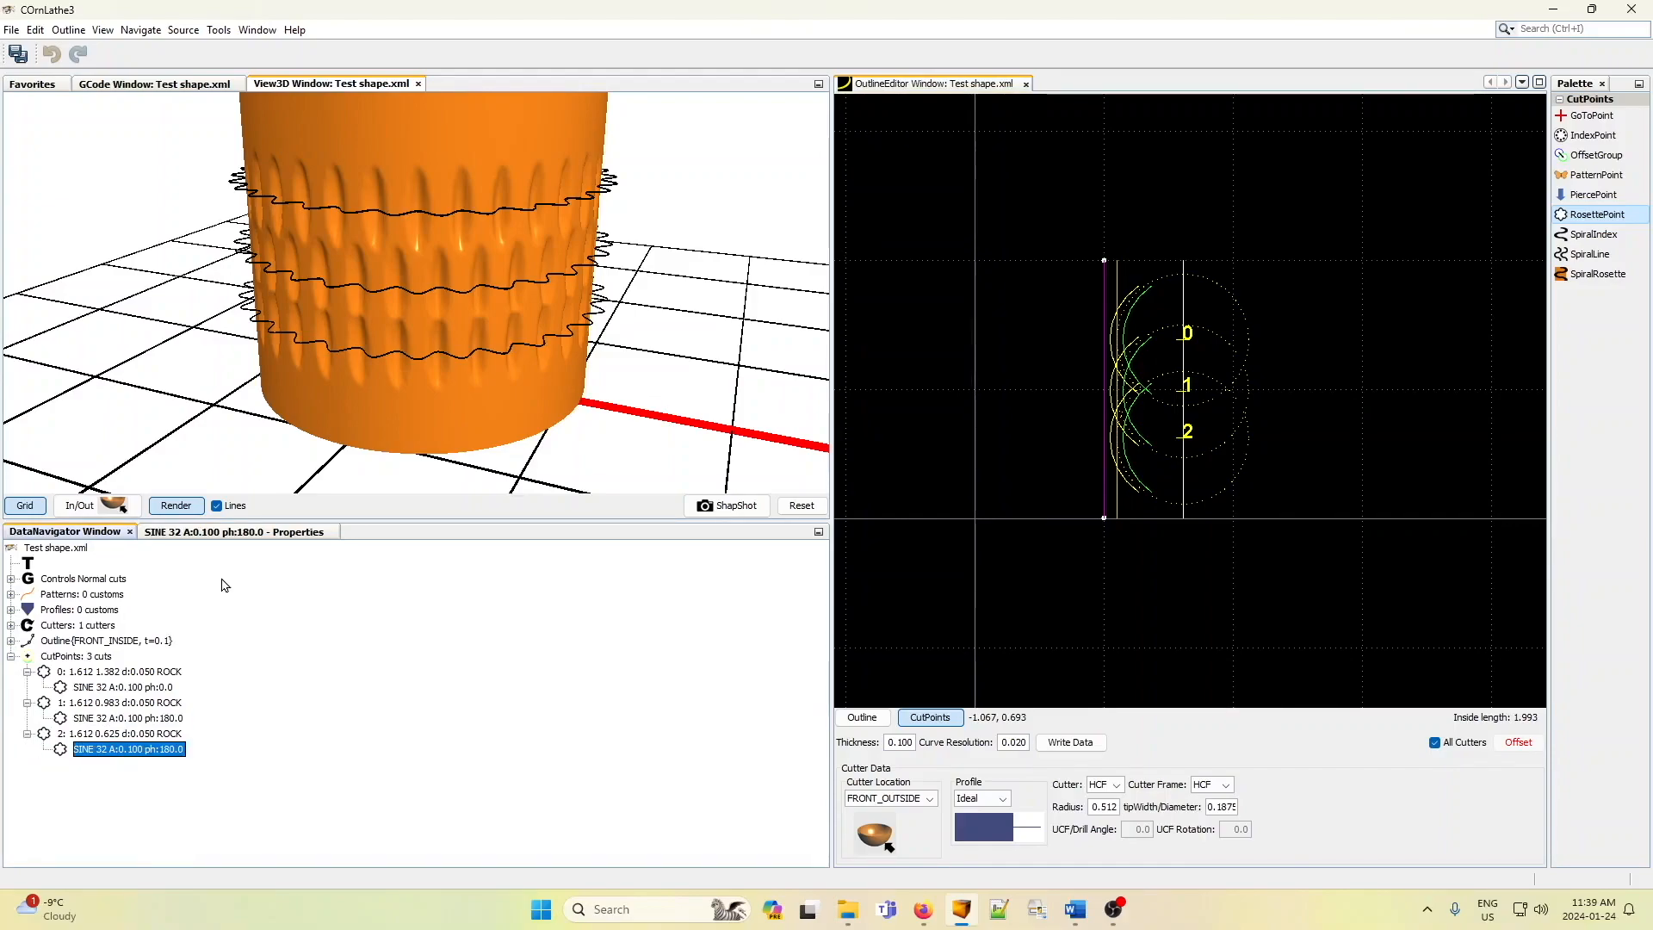
left_click(248, 533)
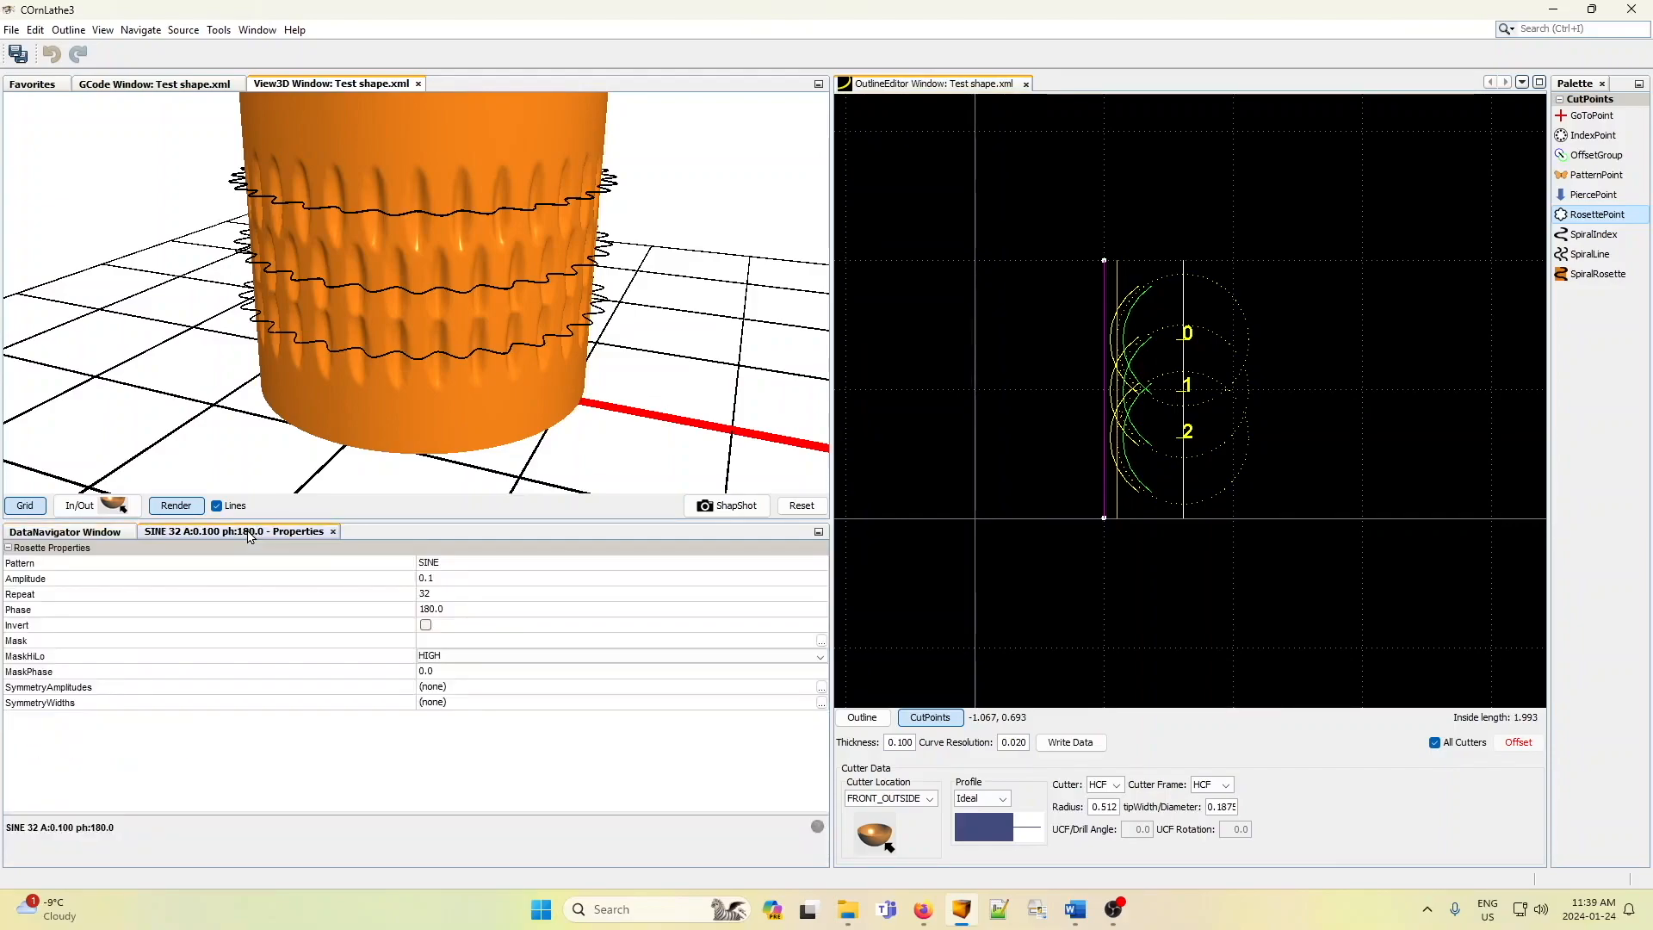
left_click(452, 609)
type("0")
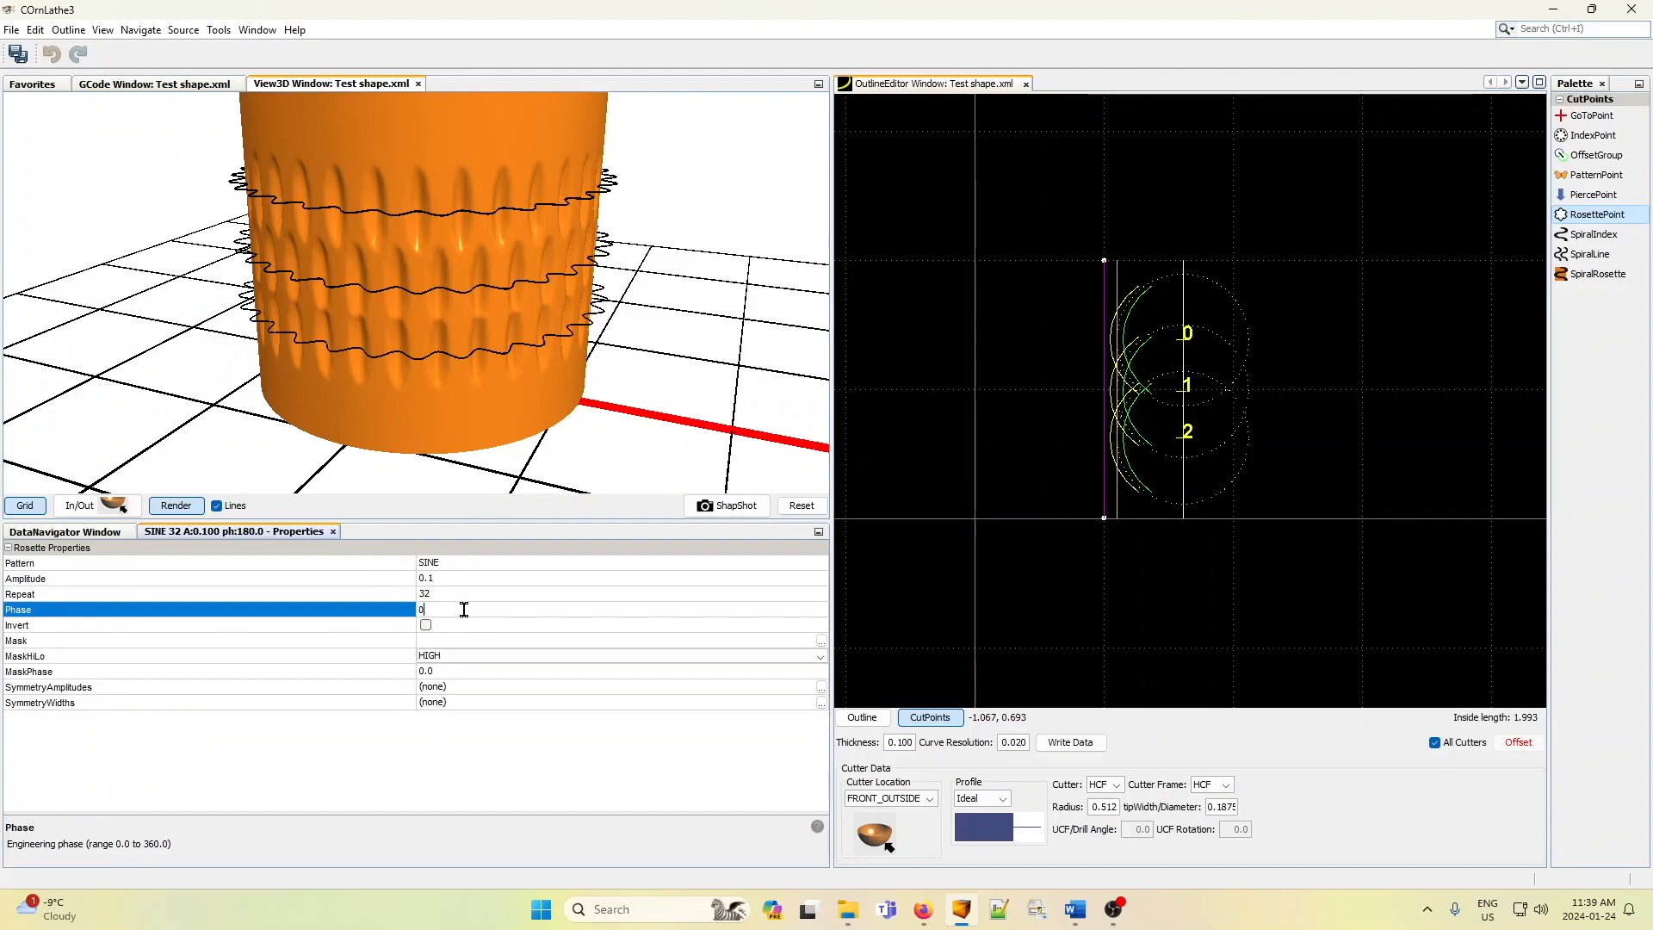
key("Return")
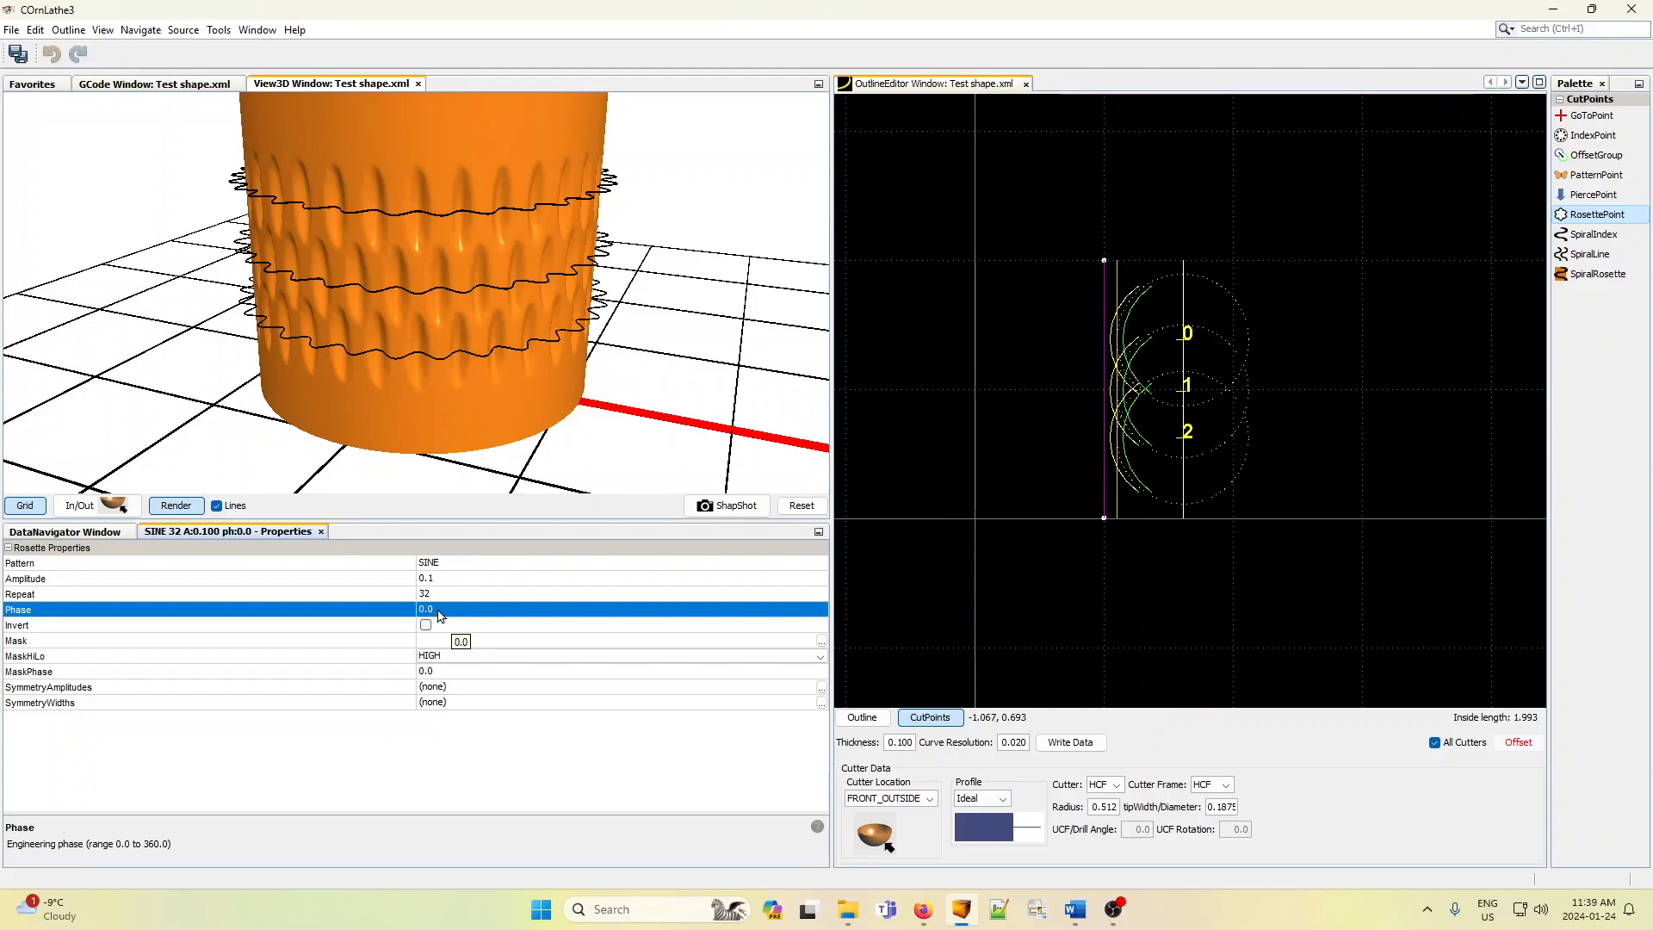
left_click(437, 610)
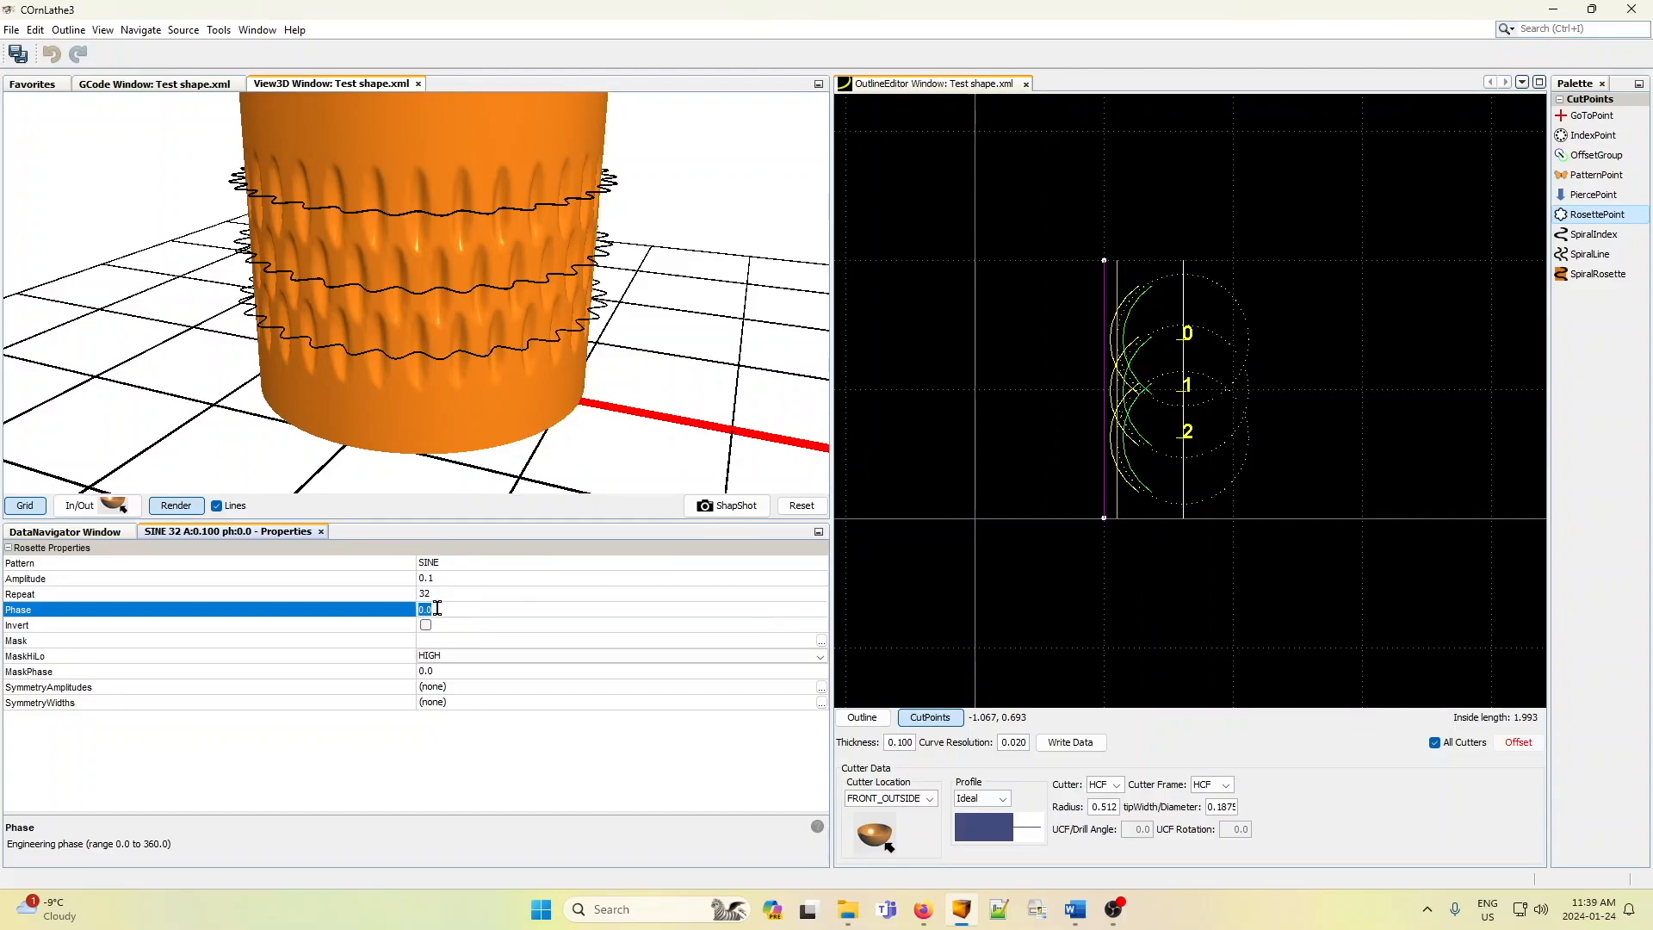
type("180")
left_click(454, 594)
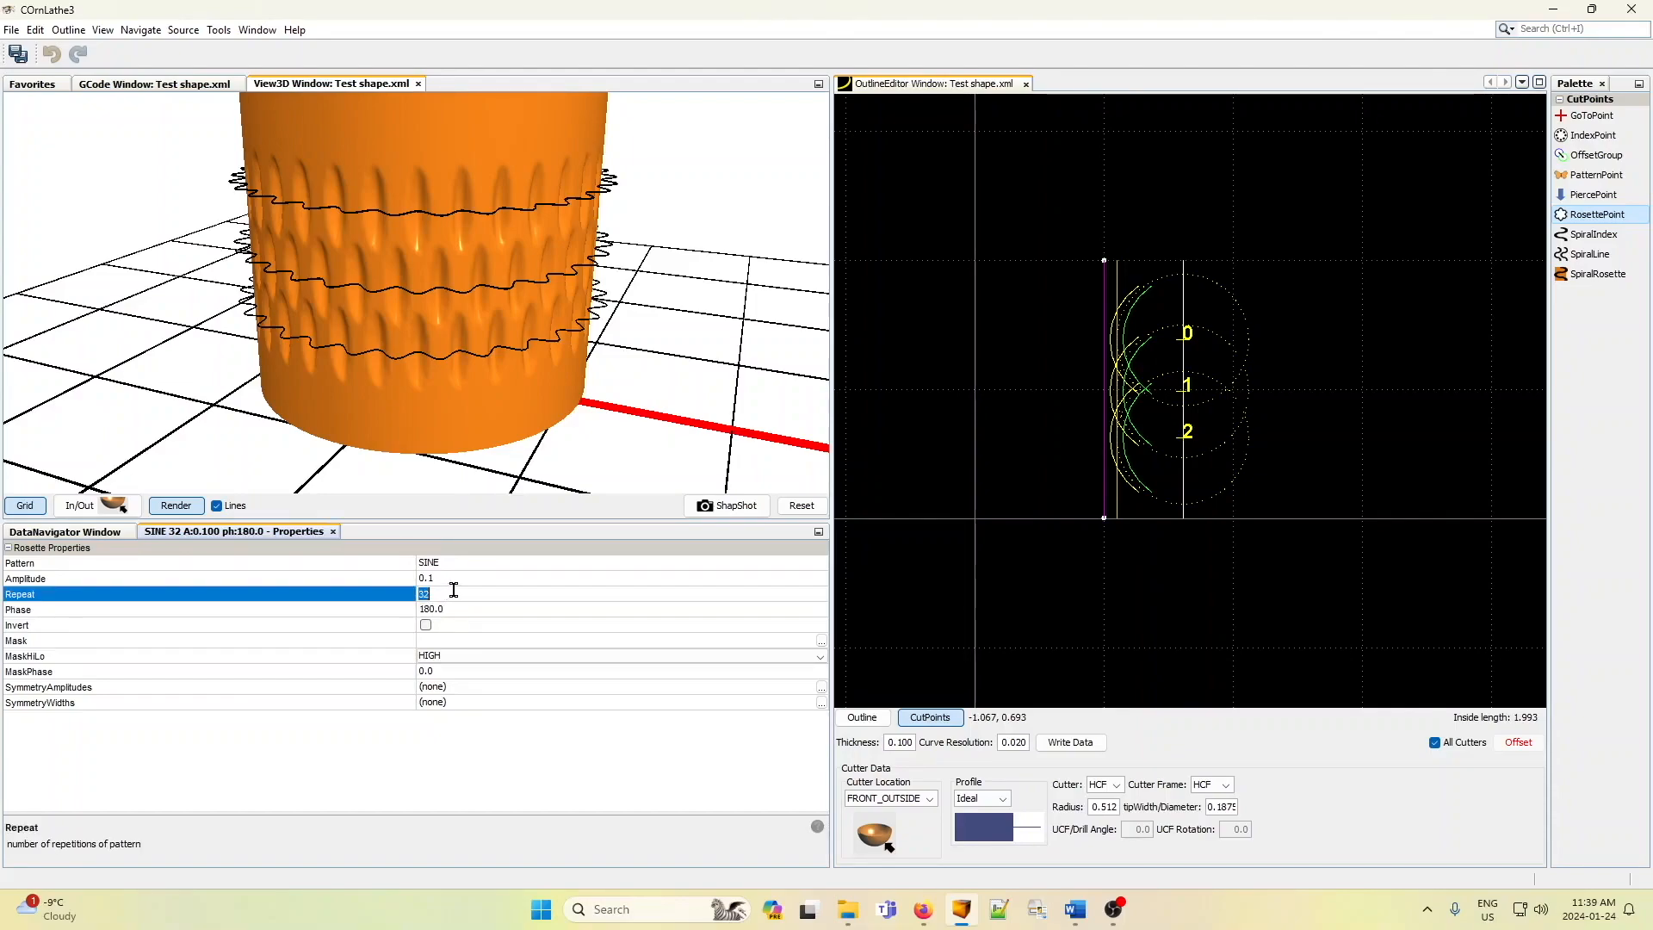
- Set the Phase of the second cut's SINE rosette to 90
left_click(106, 535)
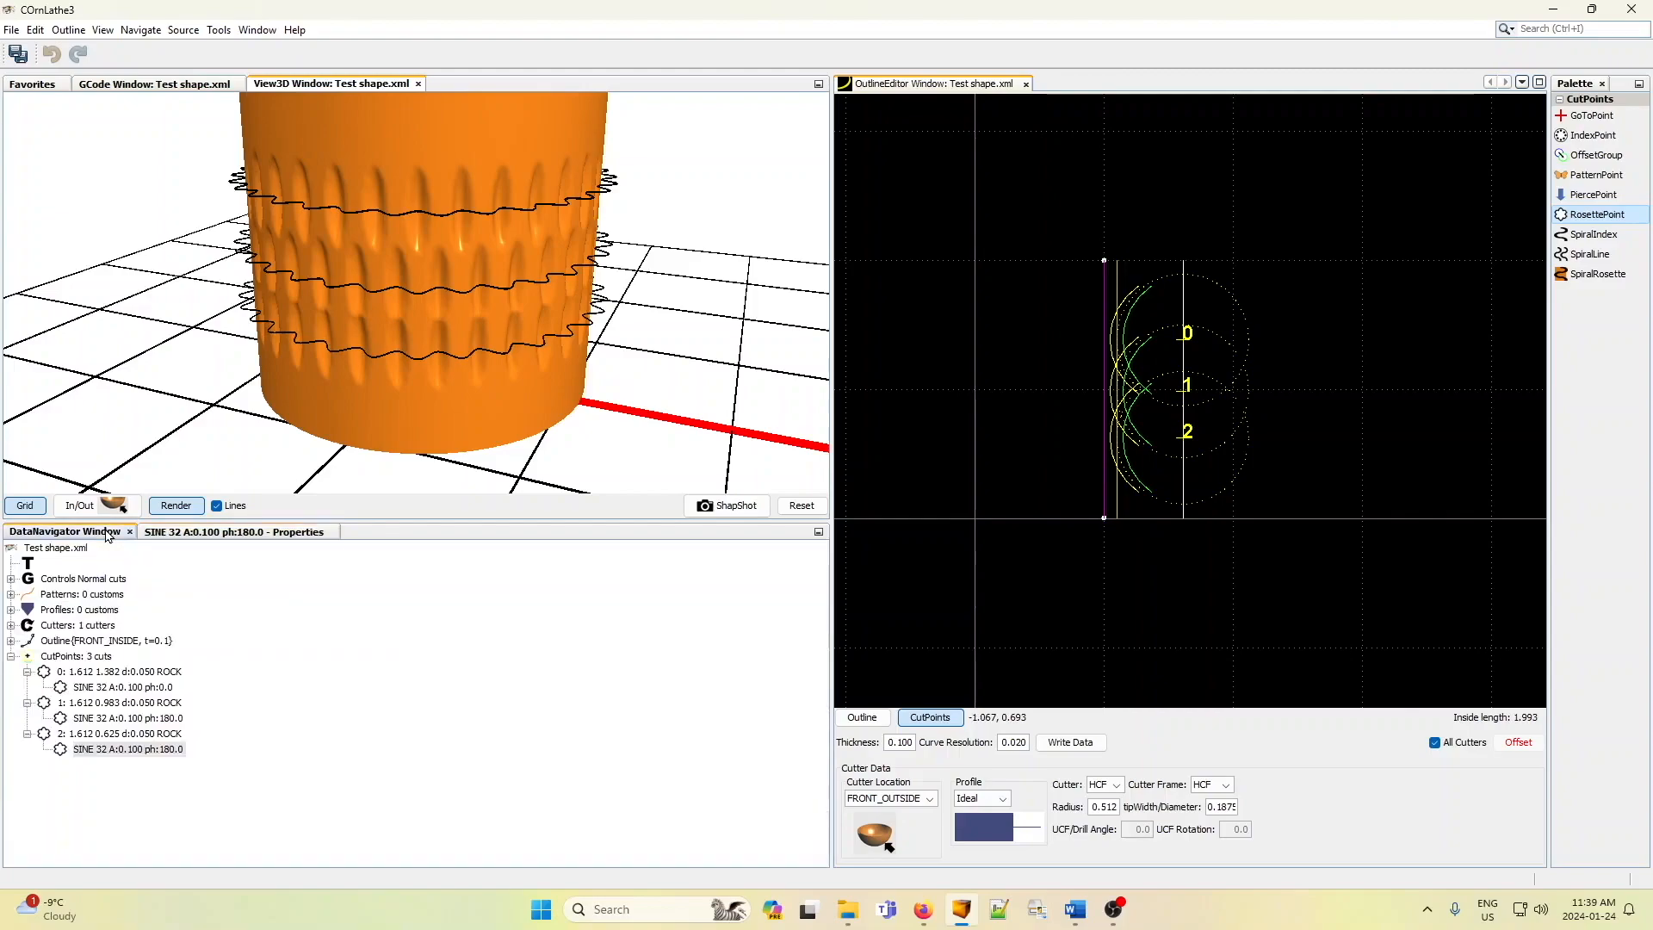
left_click(118, 718)
left_click(248, 532)
left_click(444, 610)
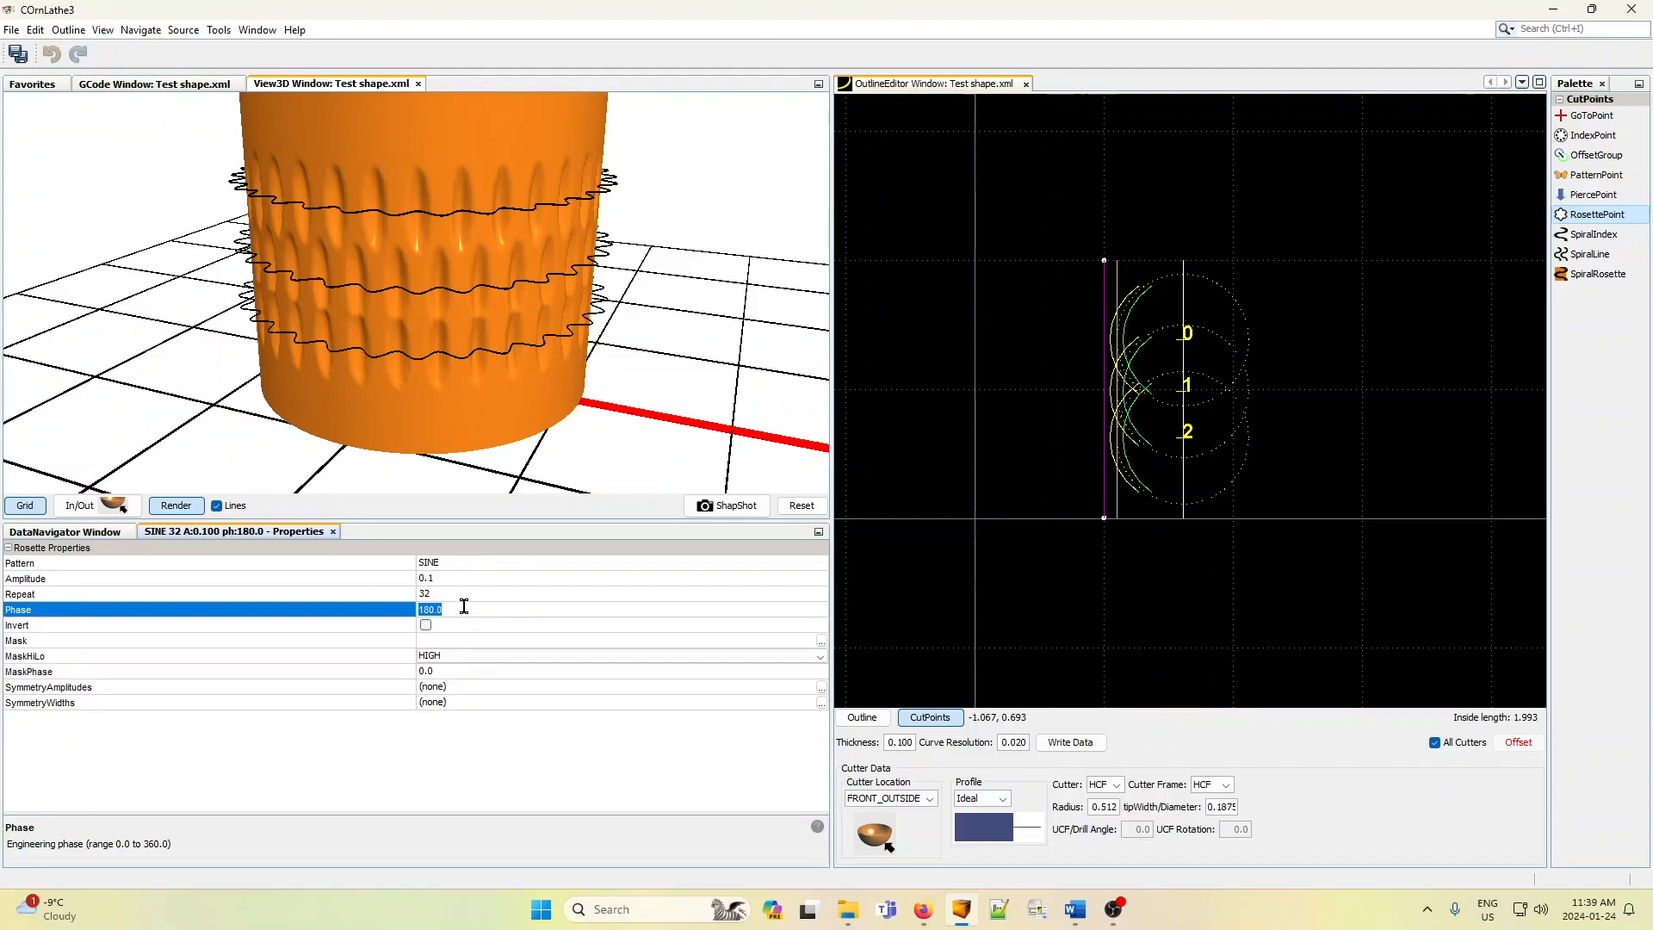
type("90")
key("Return")
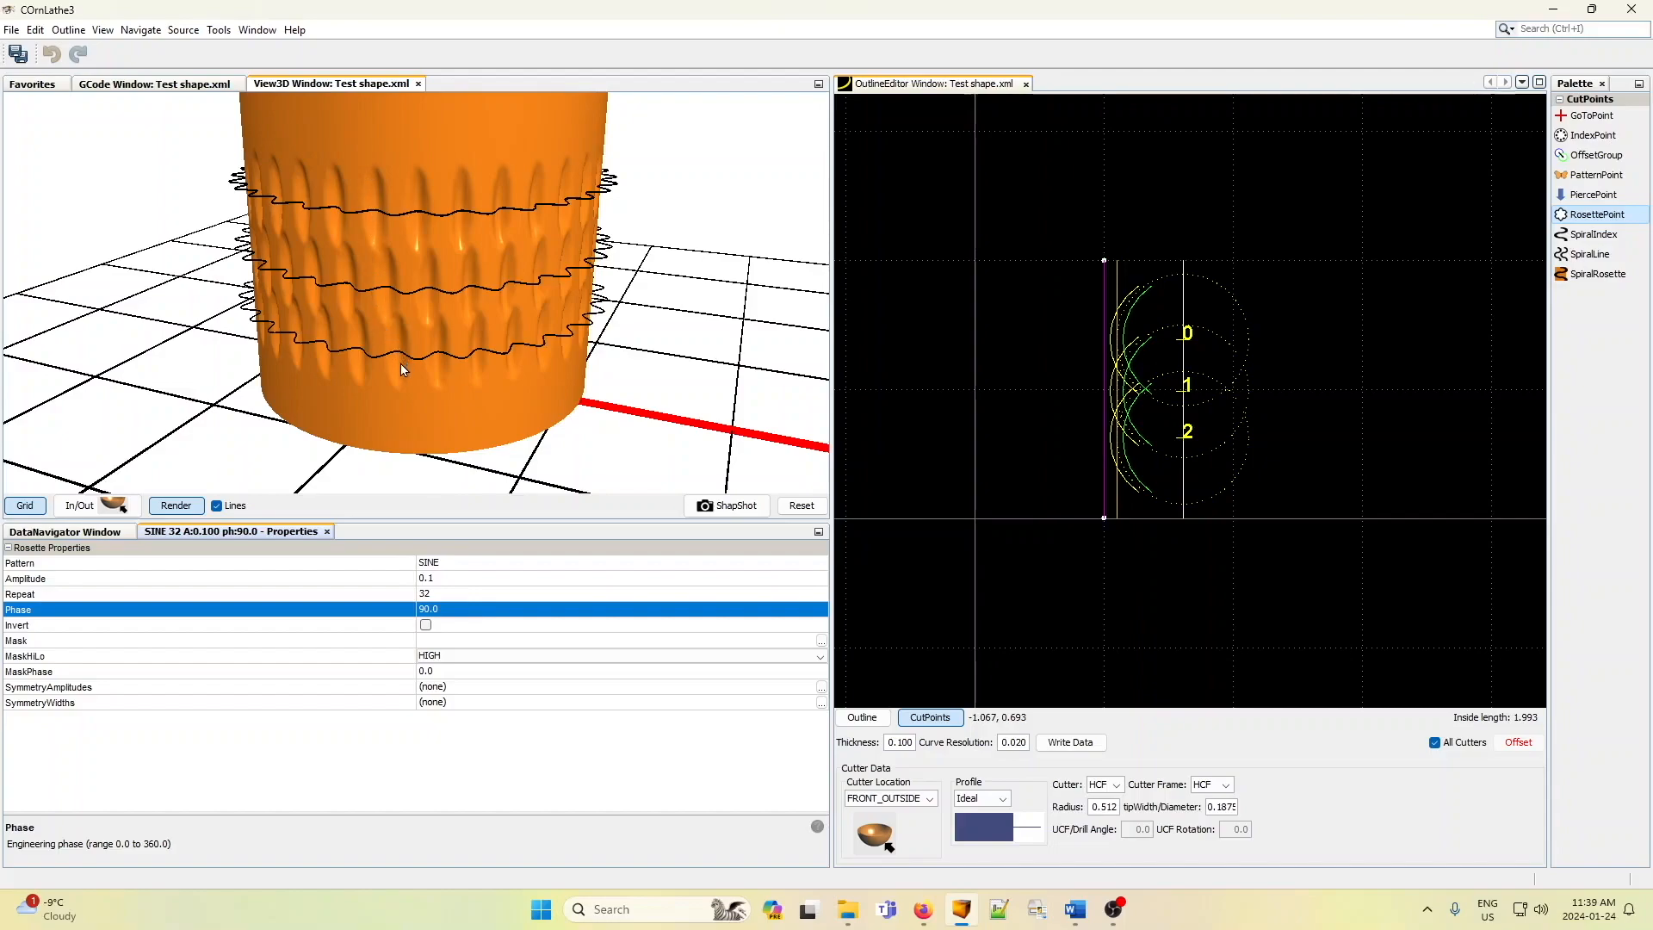
left_click(101, 532)
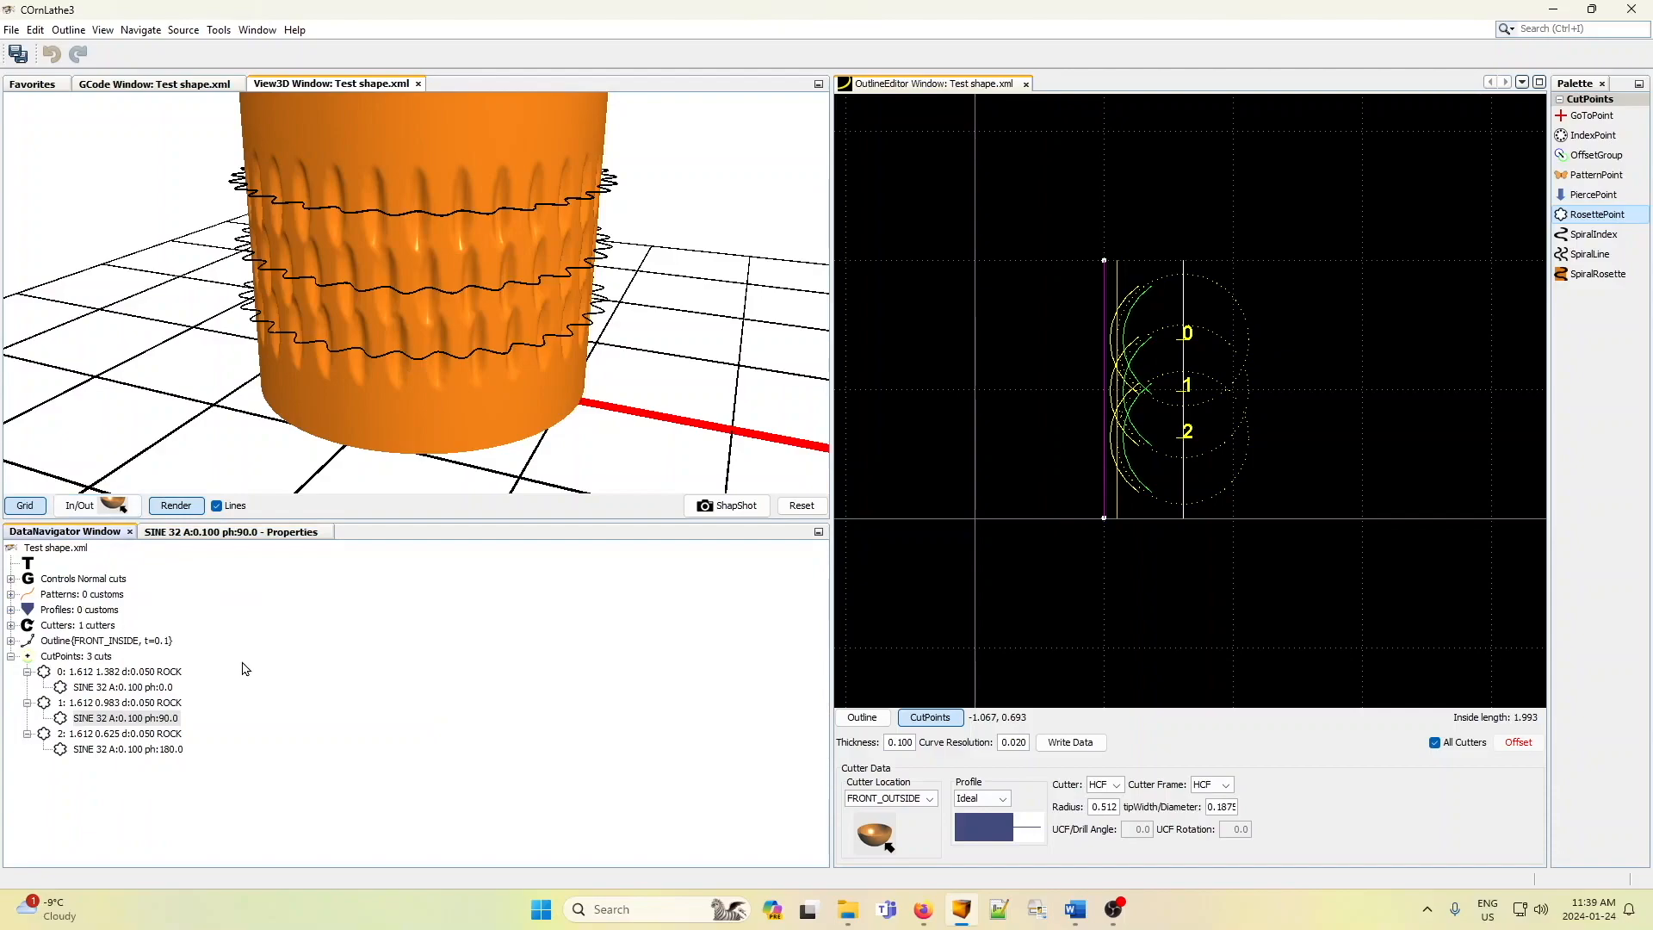
left_click(126, 674)
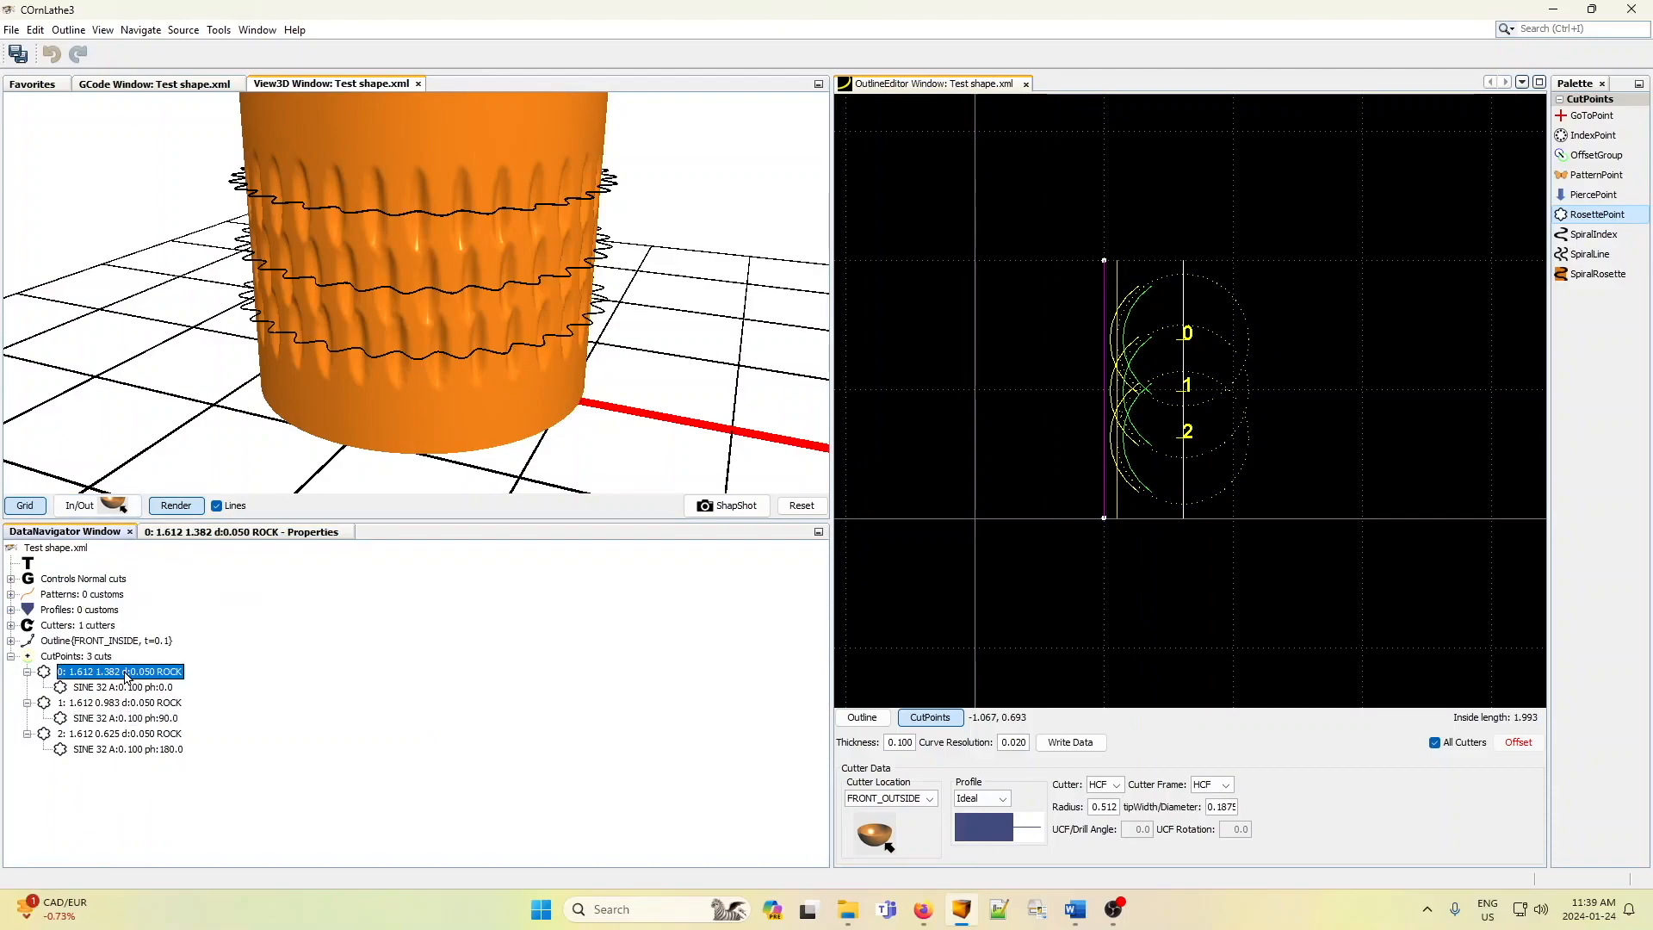
left_click(112, 750, "shift")
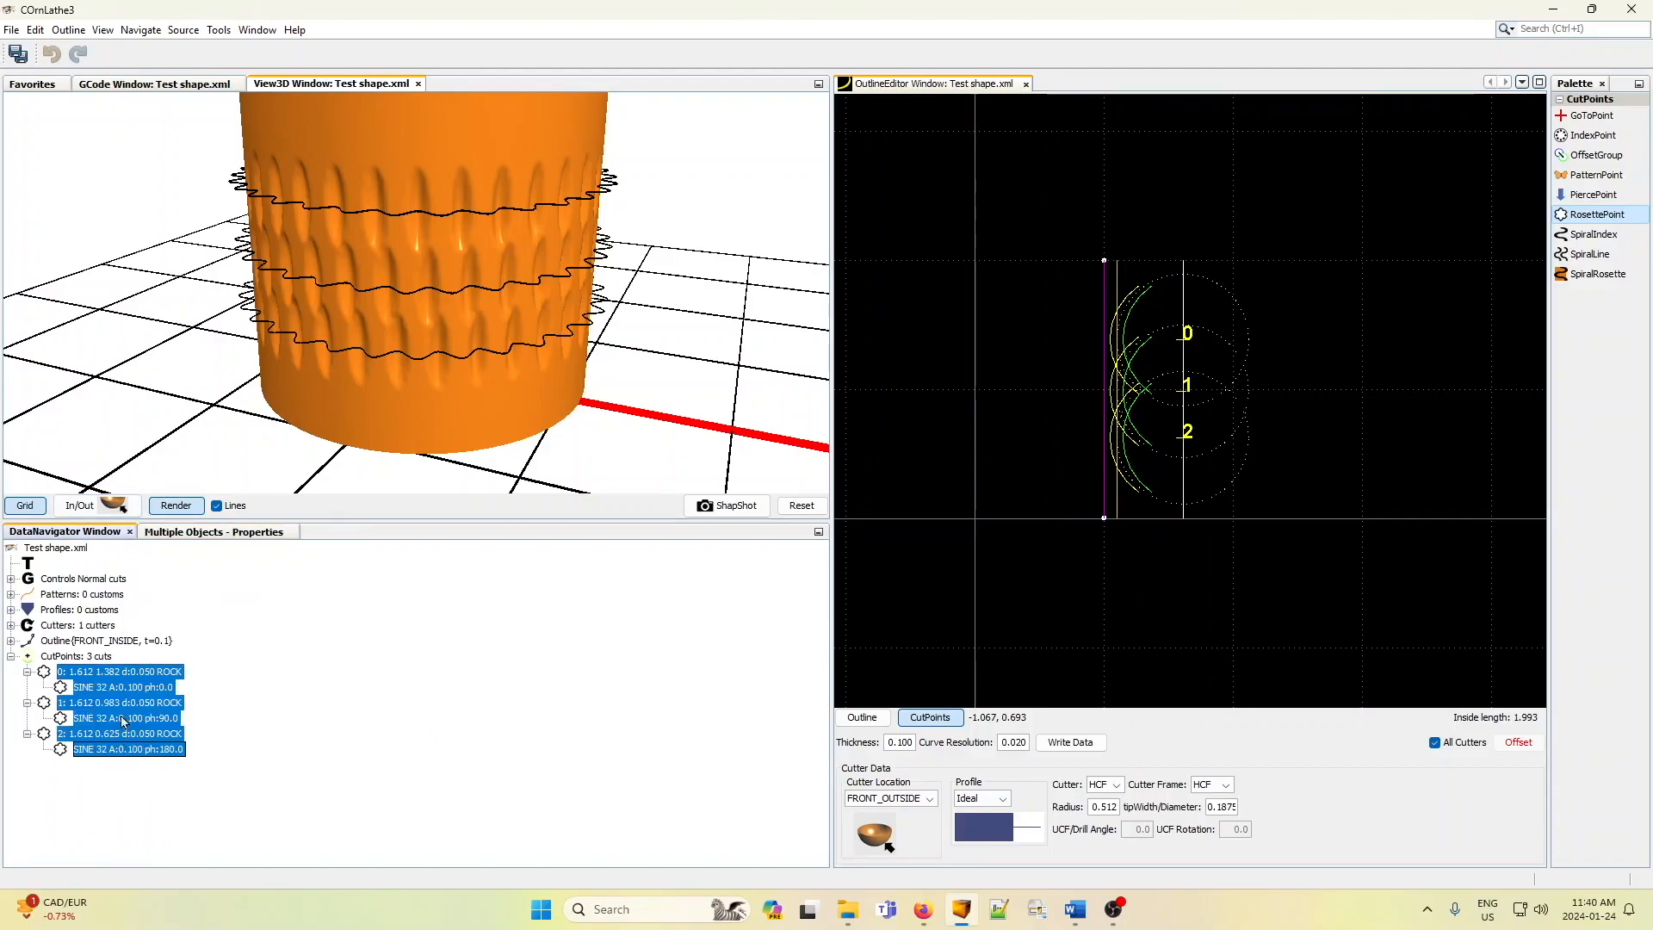
left_click(228, 534)
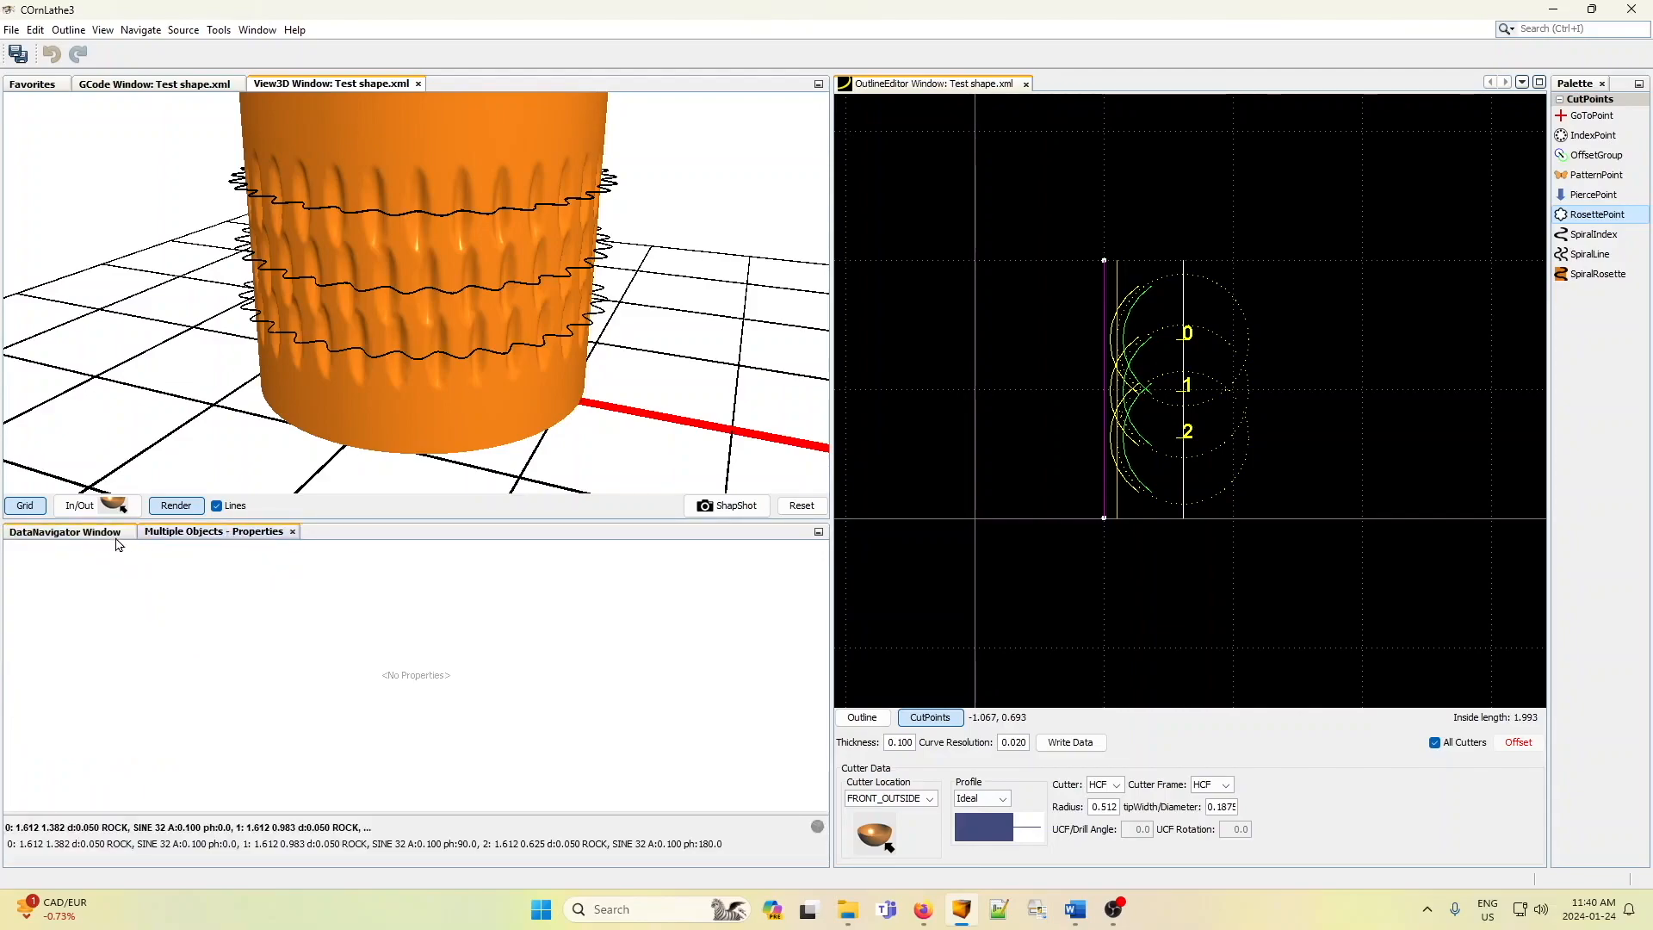
left_click(86, 534)
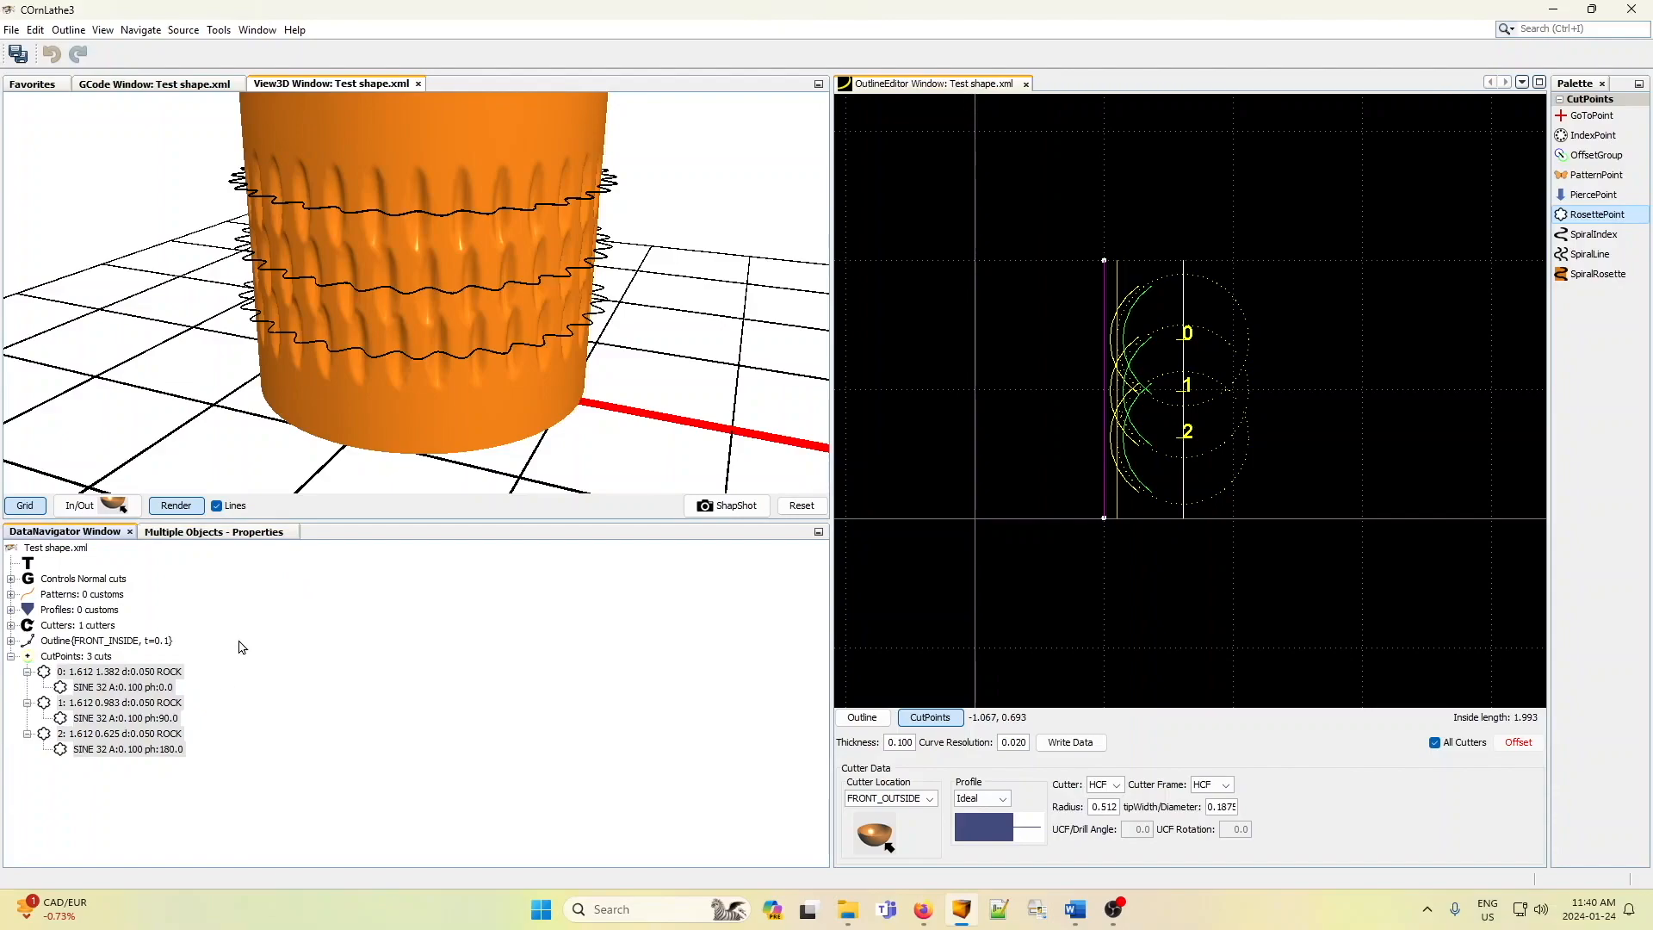
left_click(215, 716)
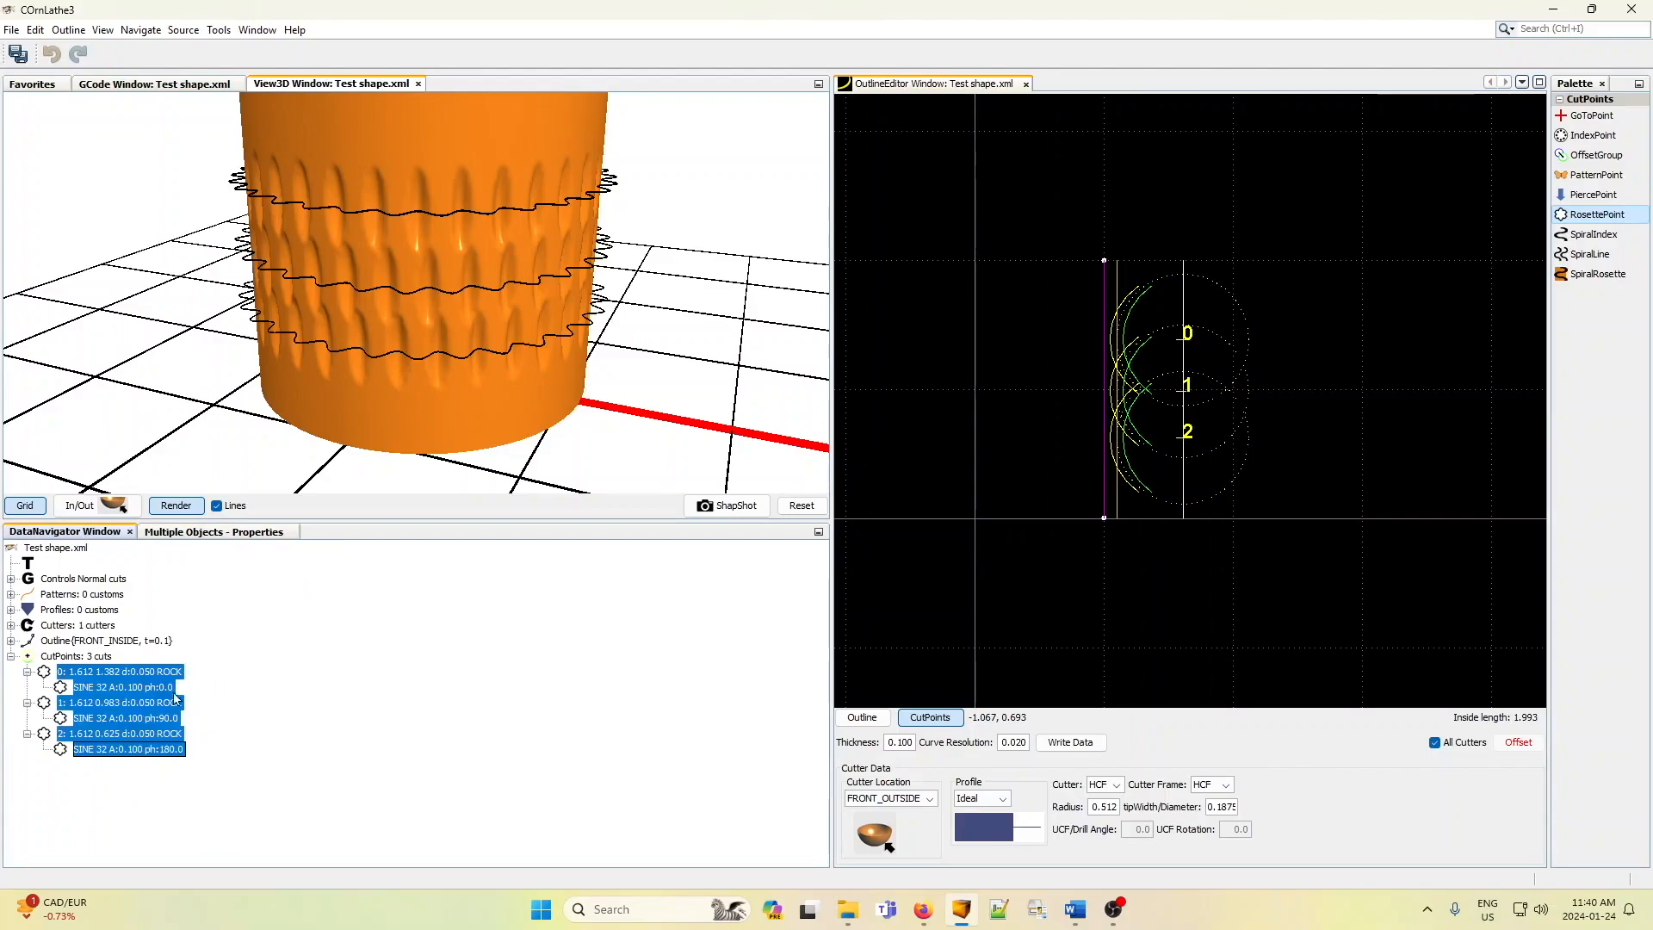
- Set the Cut Depth of all three rosette cuts together to 0.075 and render the shape again
left_click(148, 673)
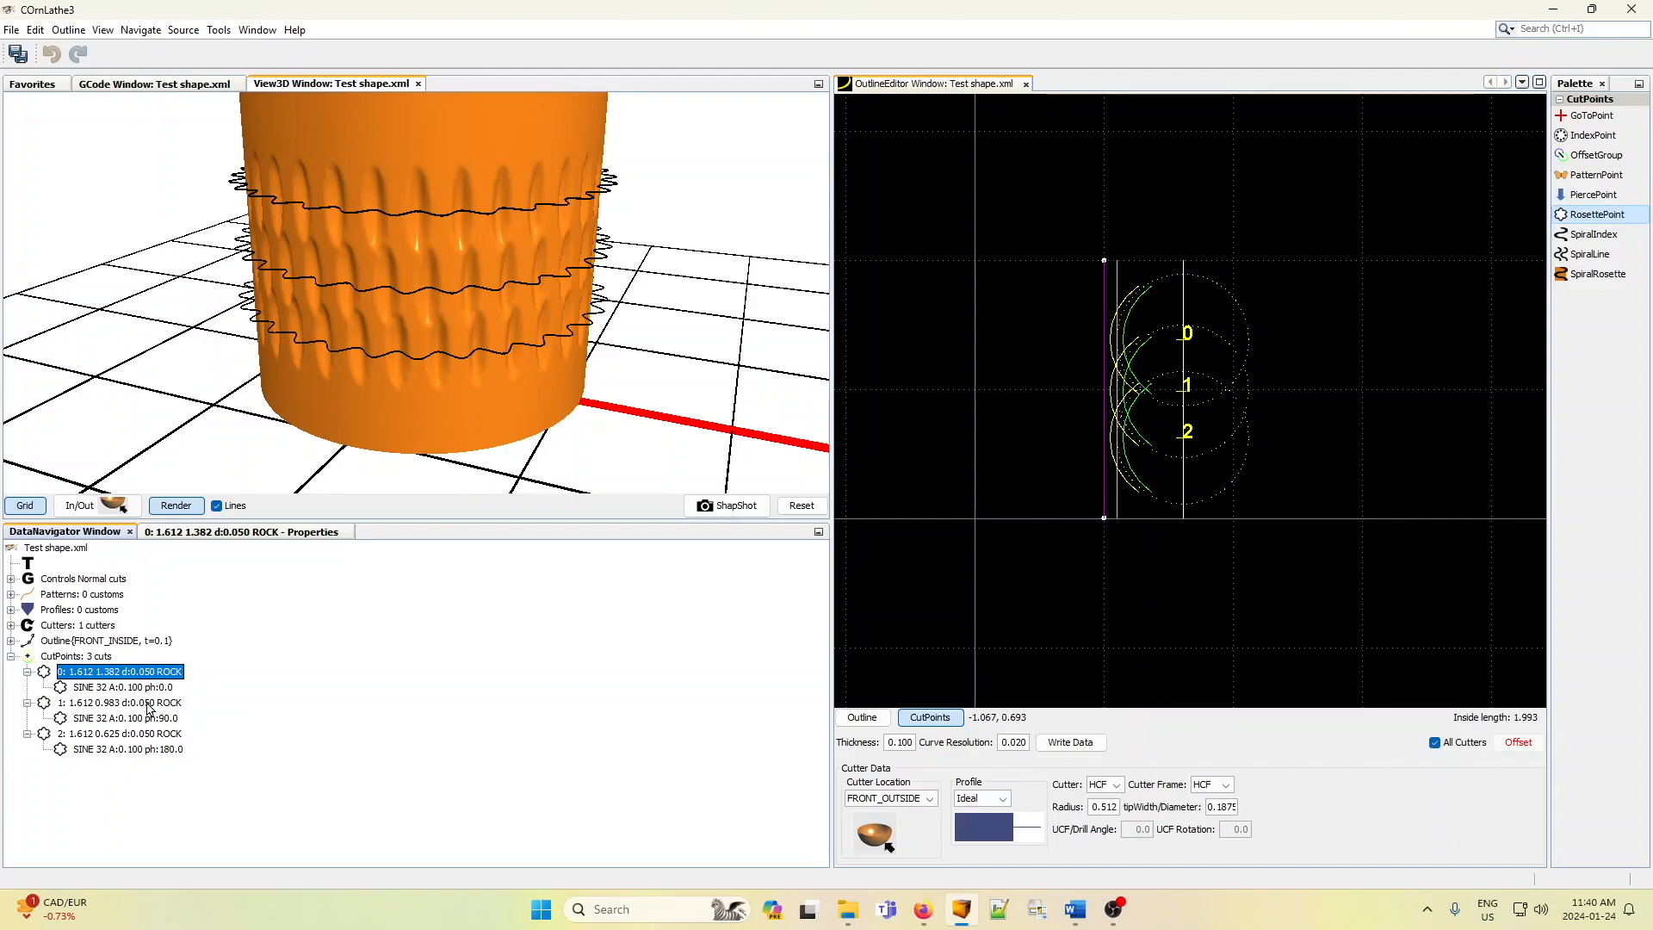
left_click(148, 703, "ctrl")
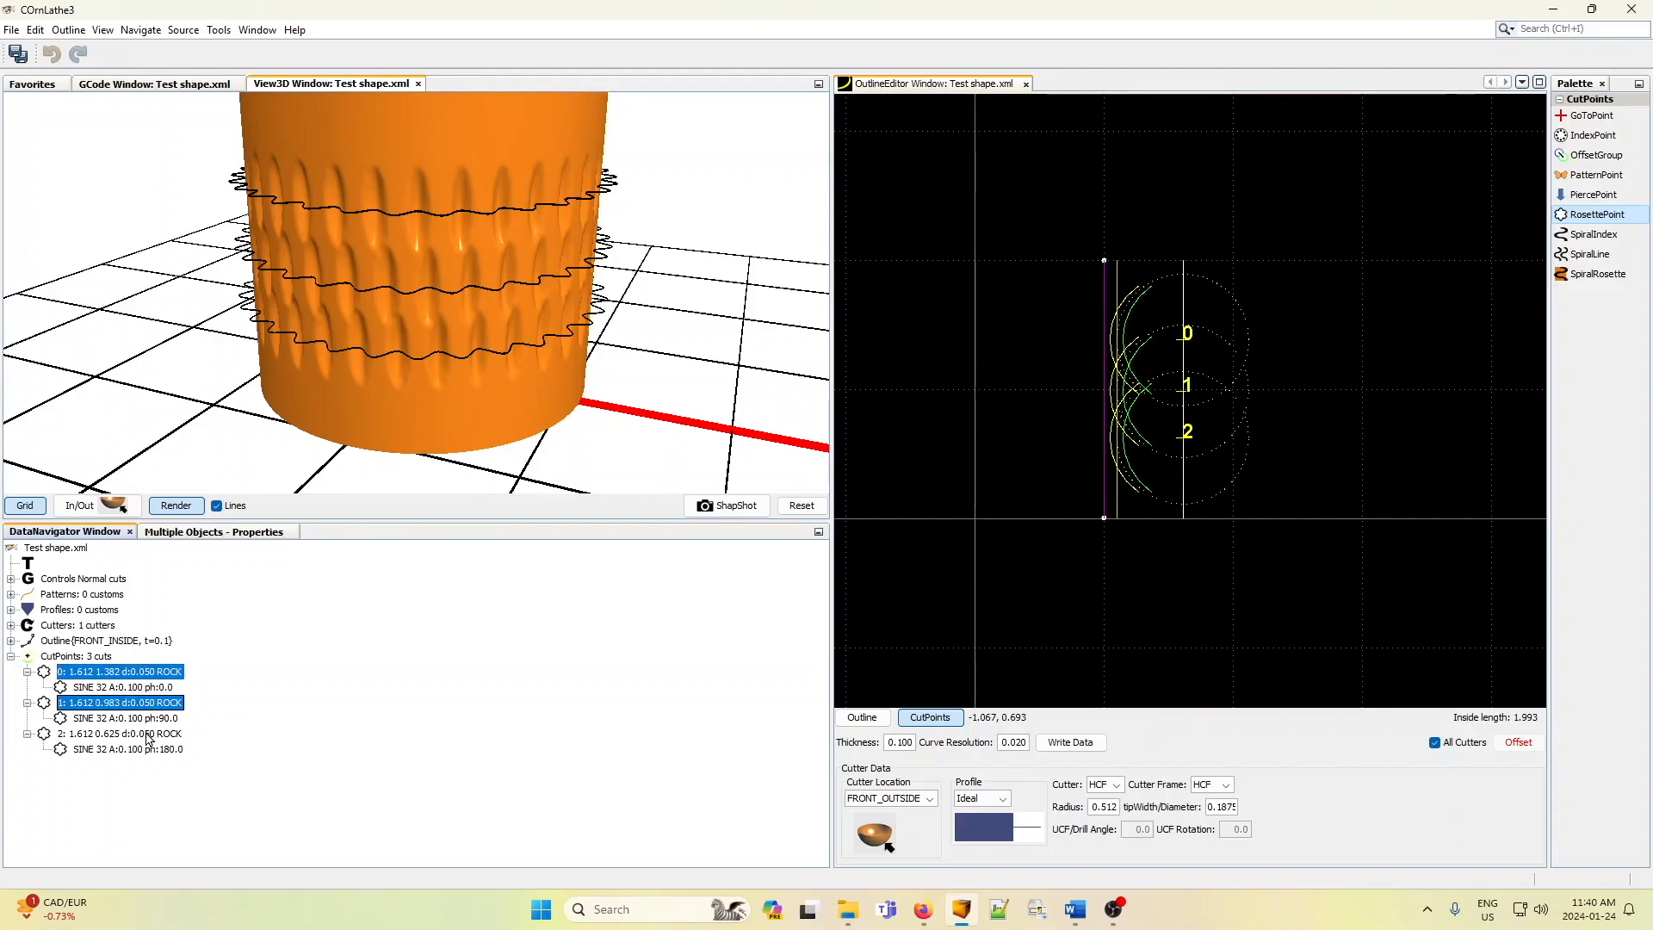
left_click(148, 734, "ctrl")
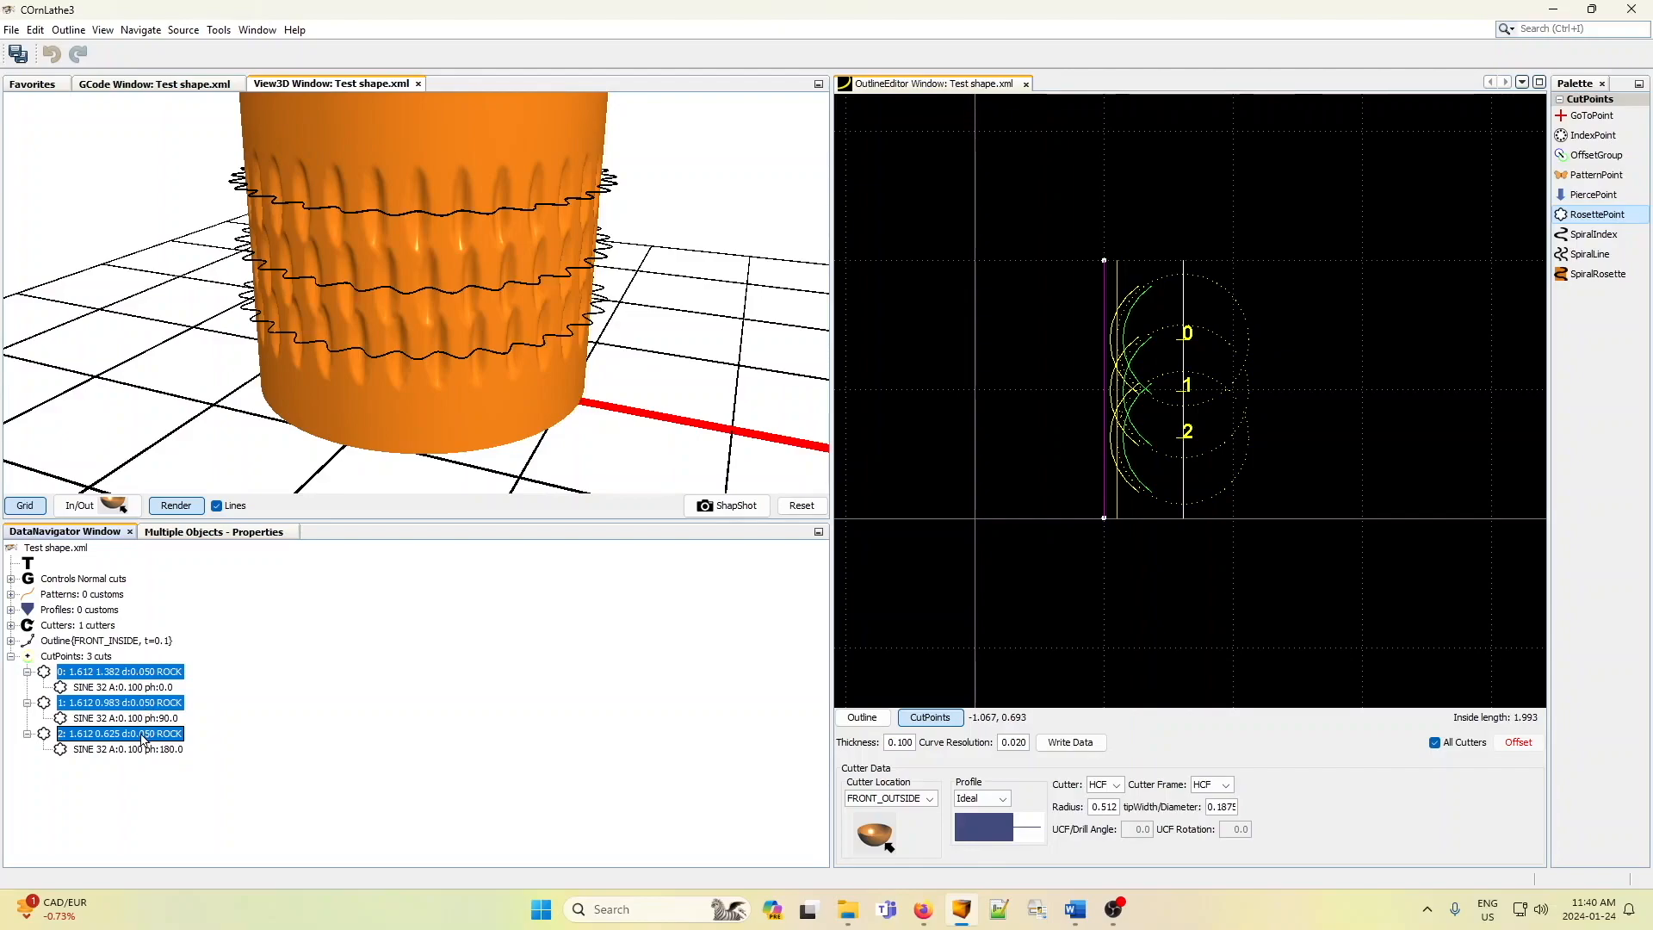
left_click(229, 533)
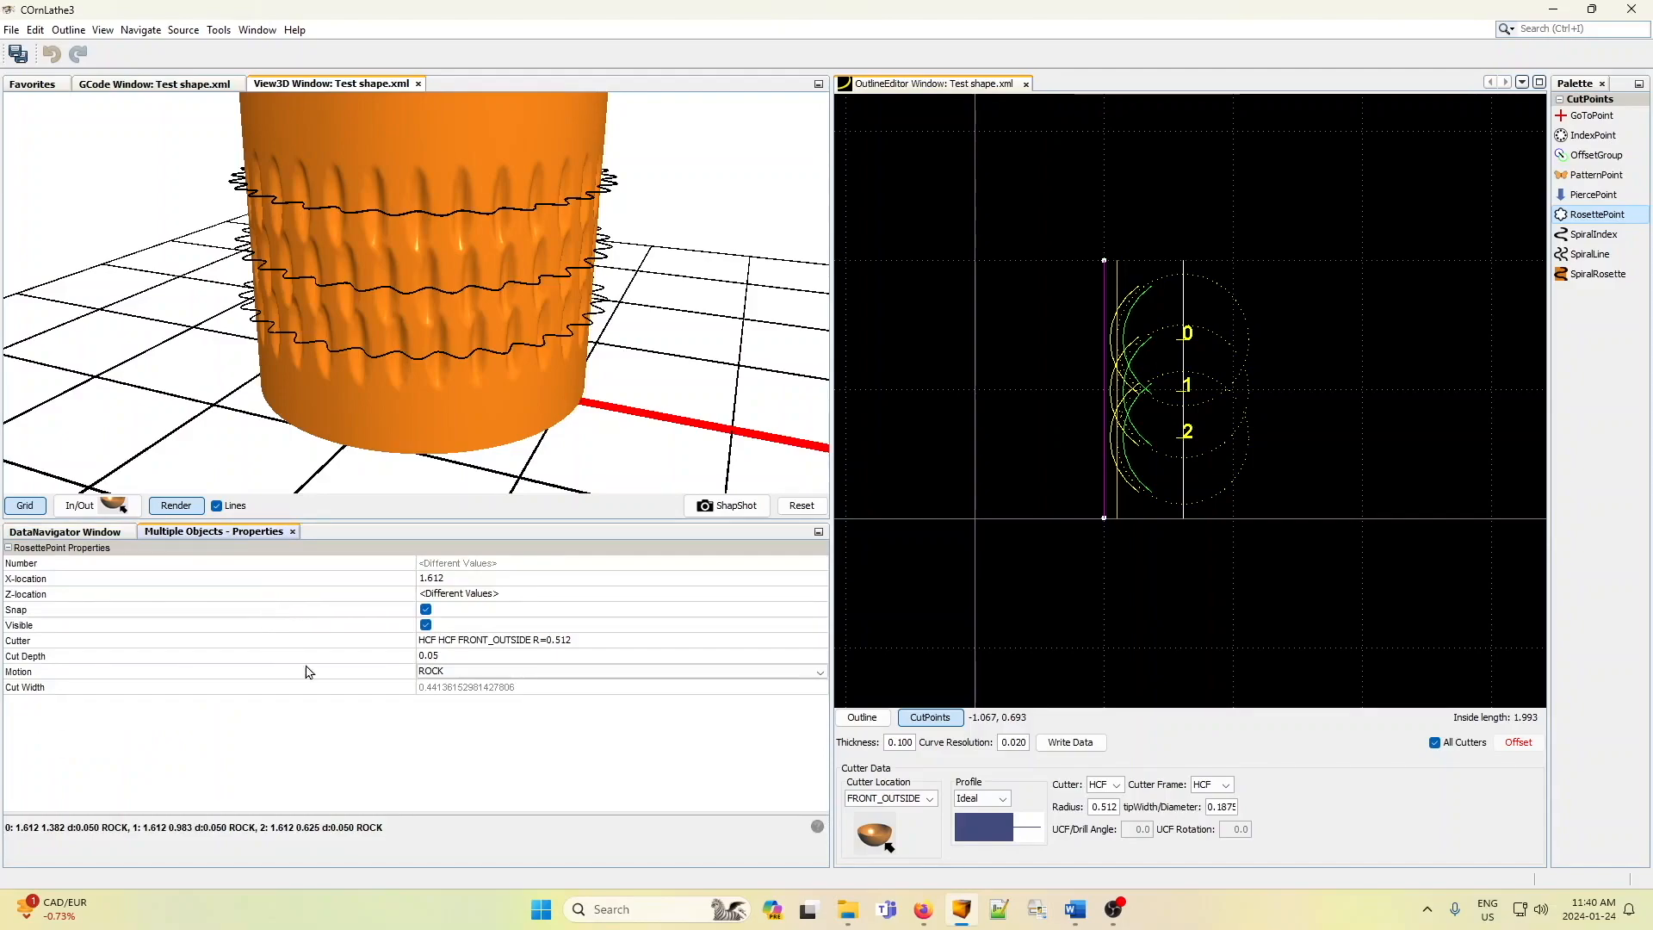
left_click(444, 658)
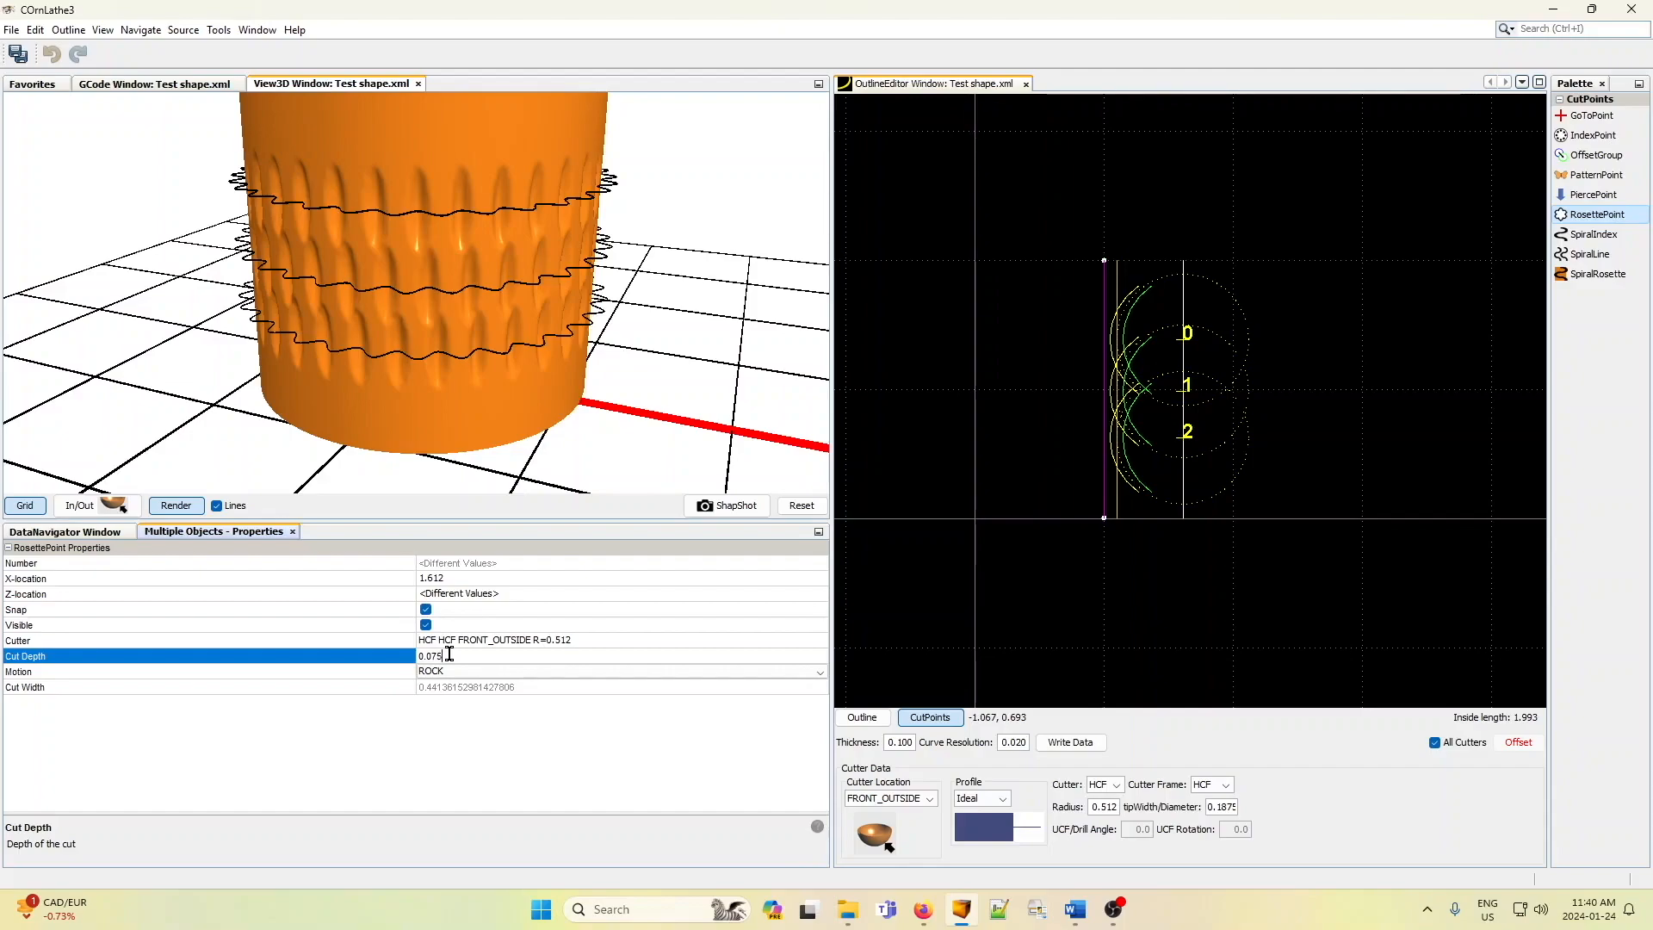
key("Return")
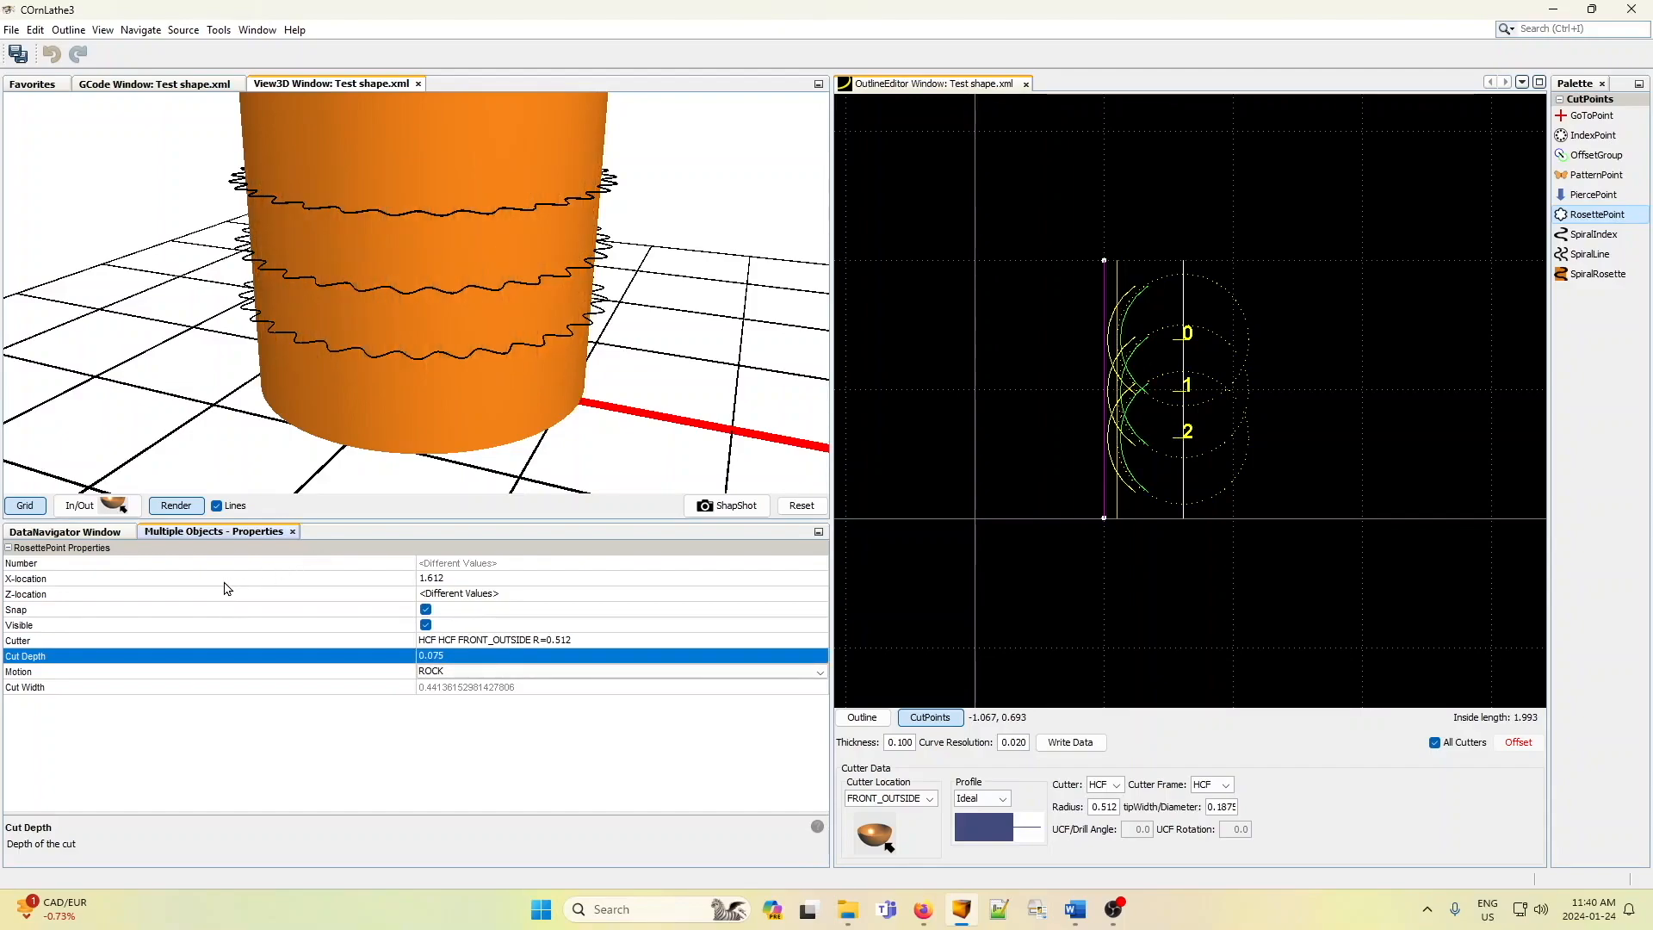
left_click(178, 506)
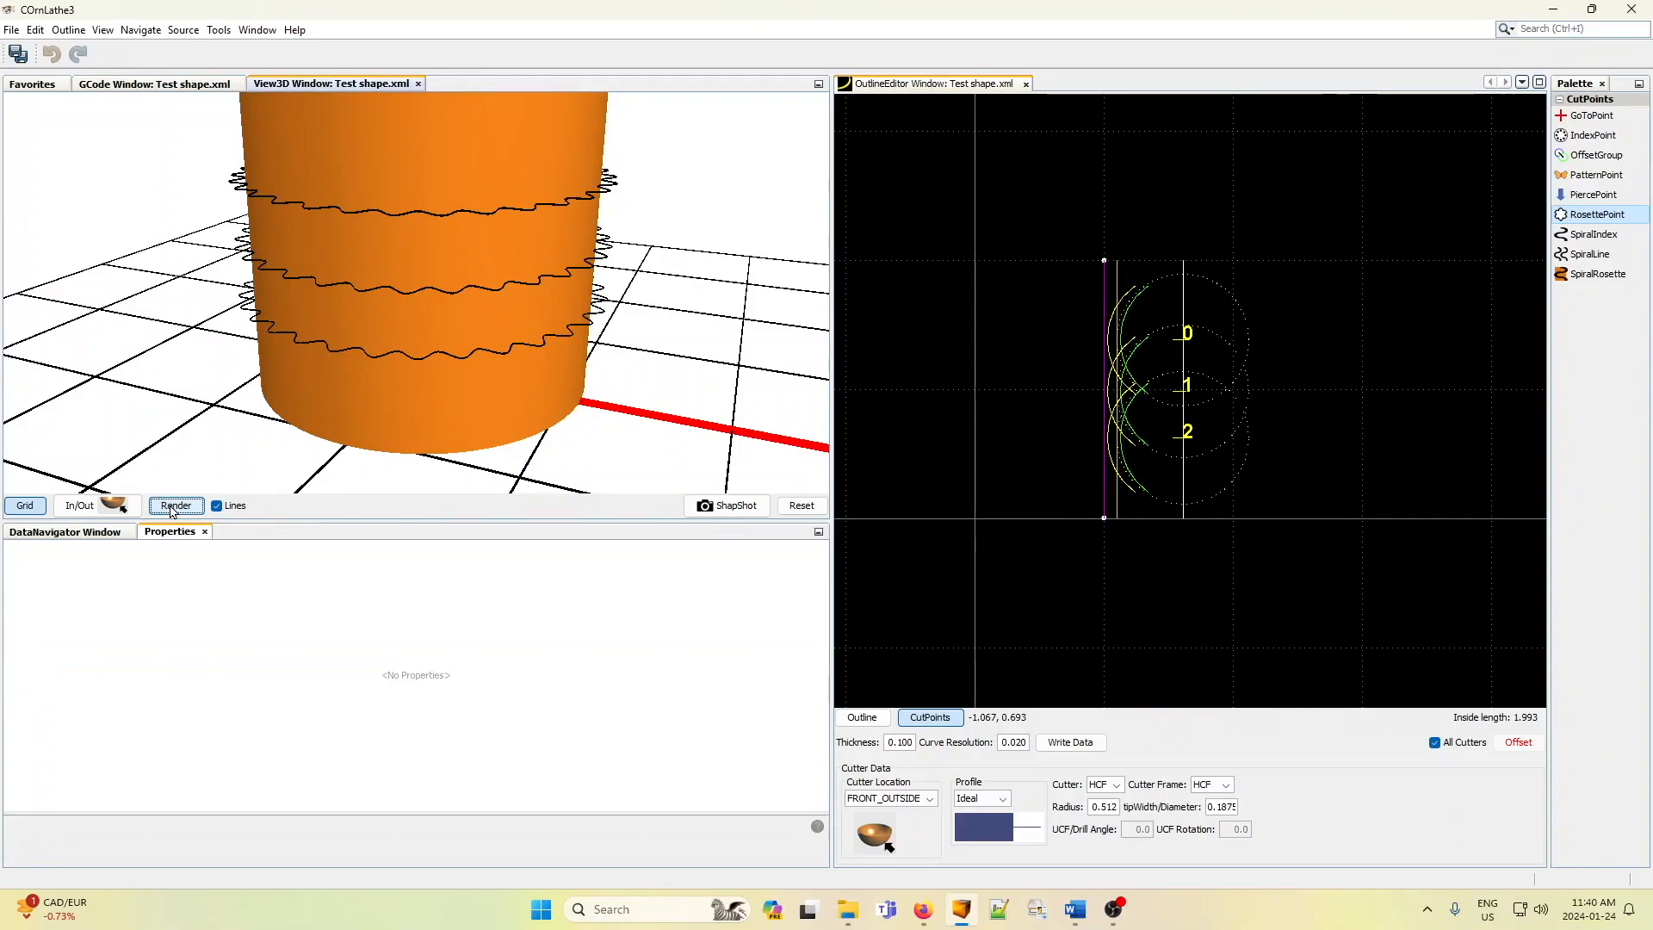
left_click(174, 508)
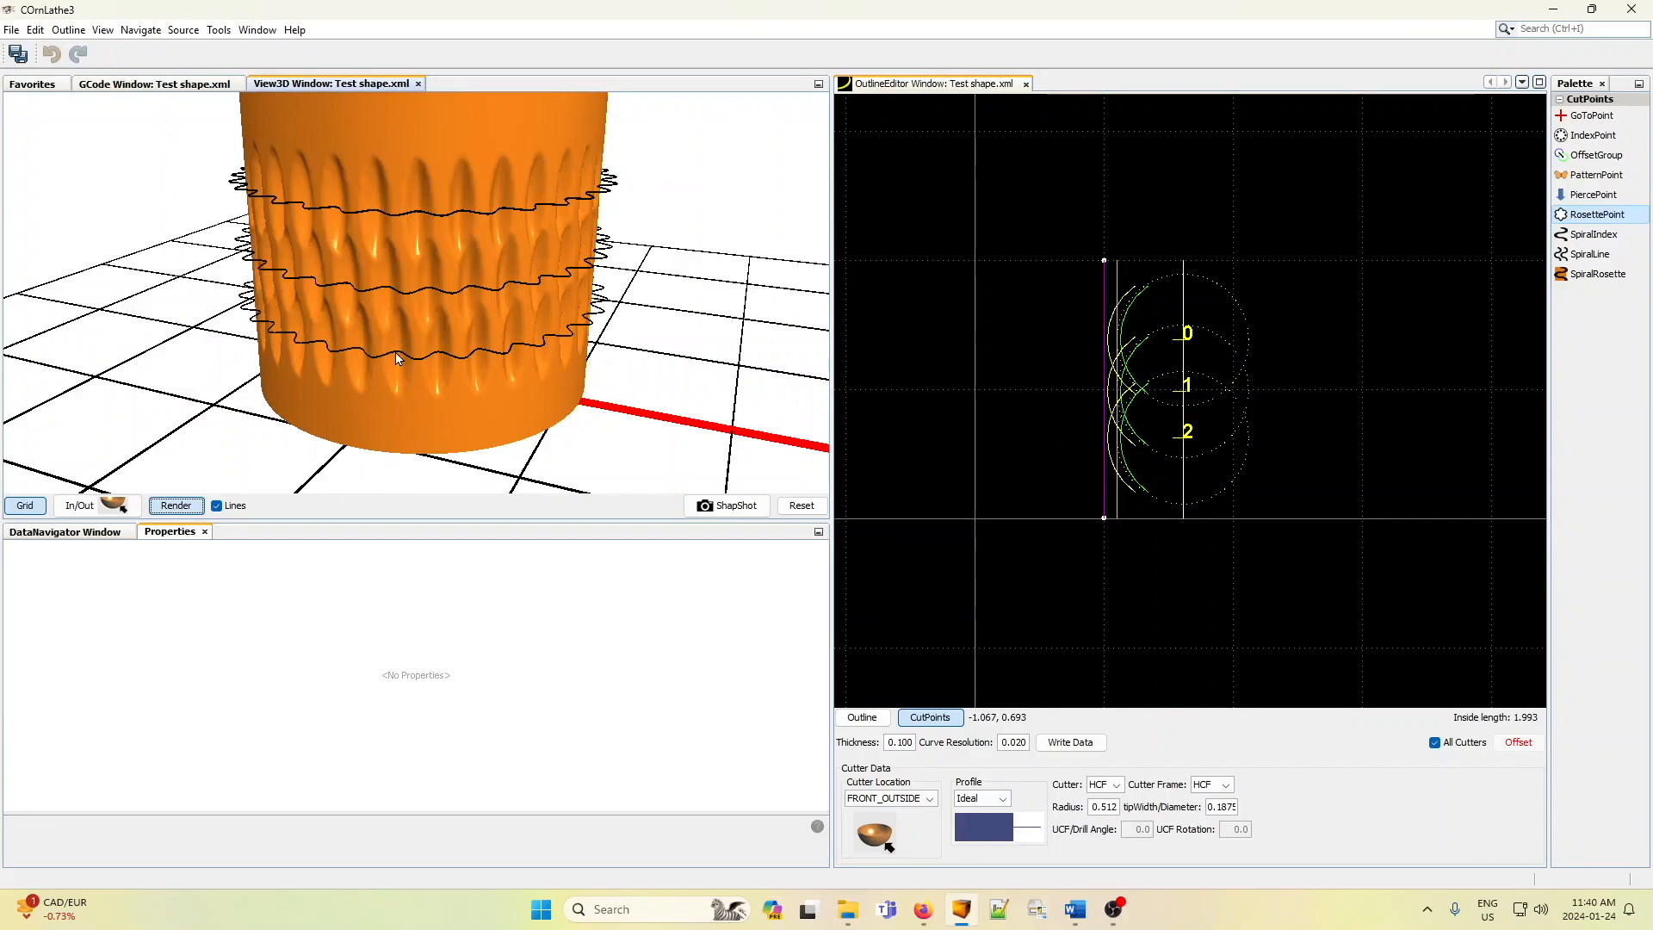
- Change the Motion of all three rosette cuts to PUMP and render the result in 3D
left_click(90, 532)
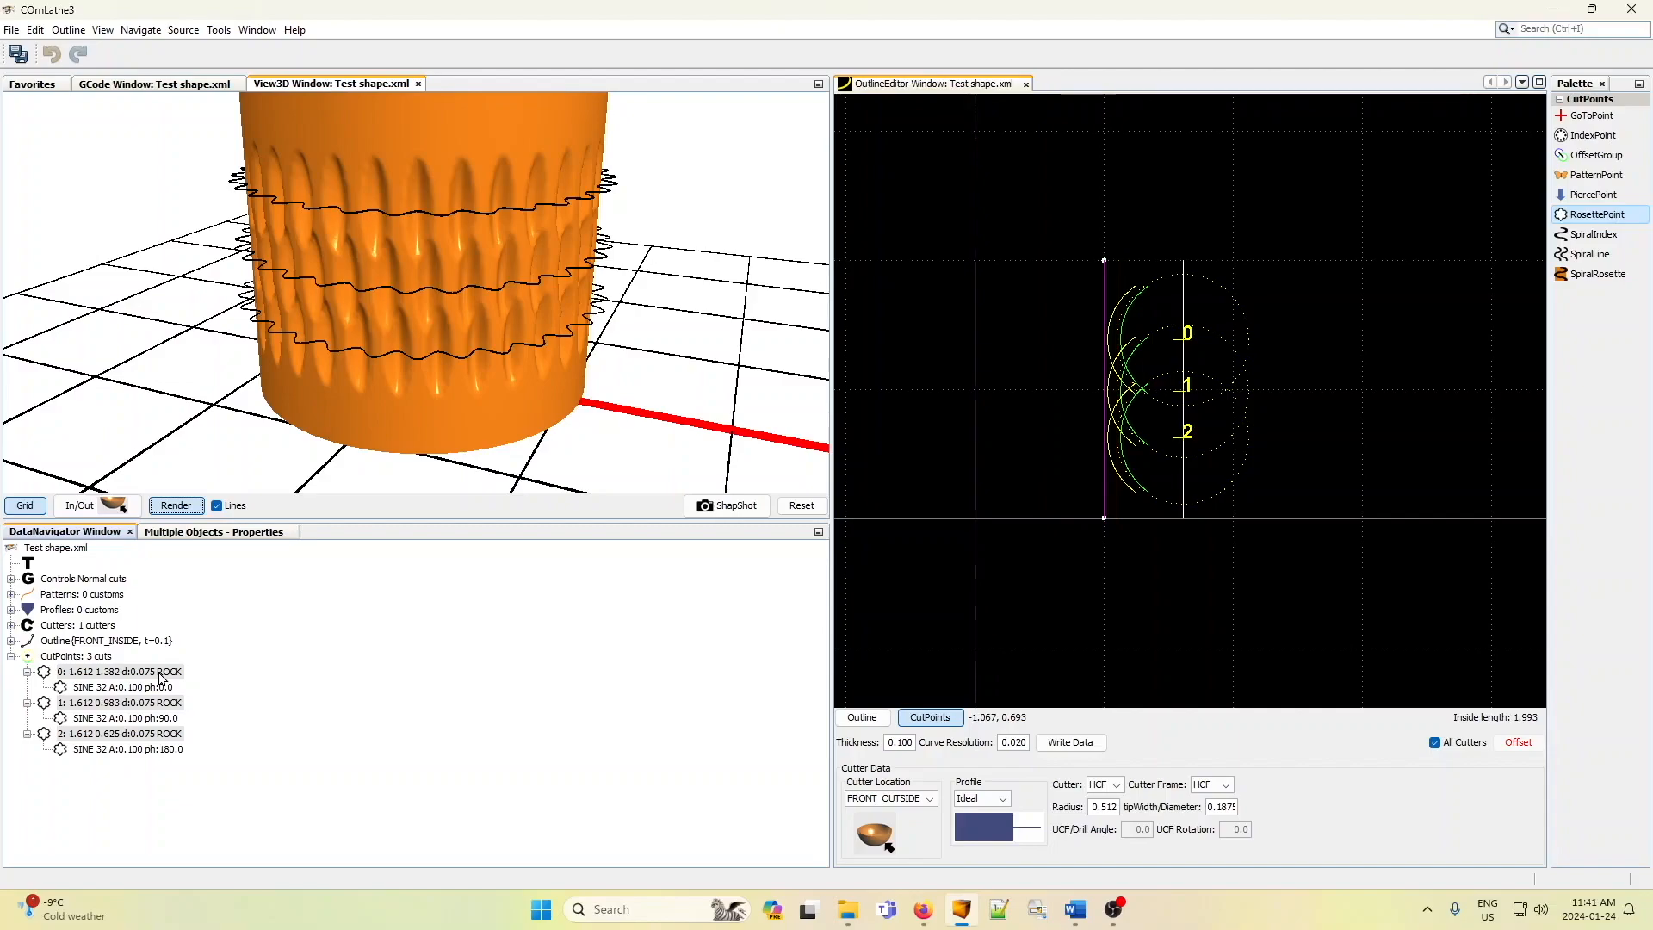
left_click(241, 534)
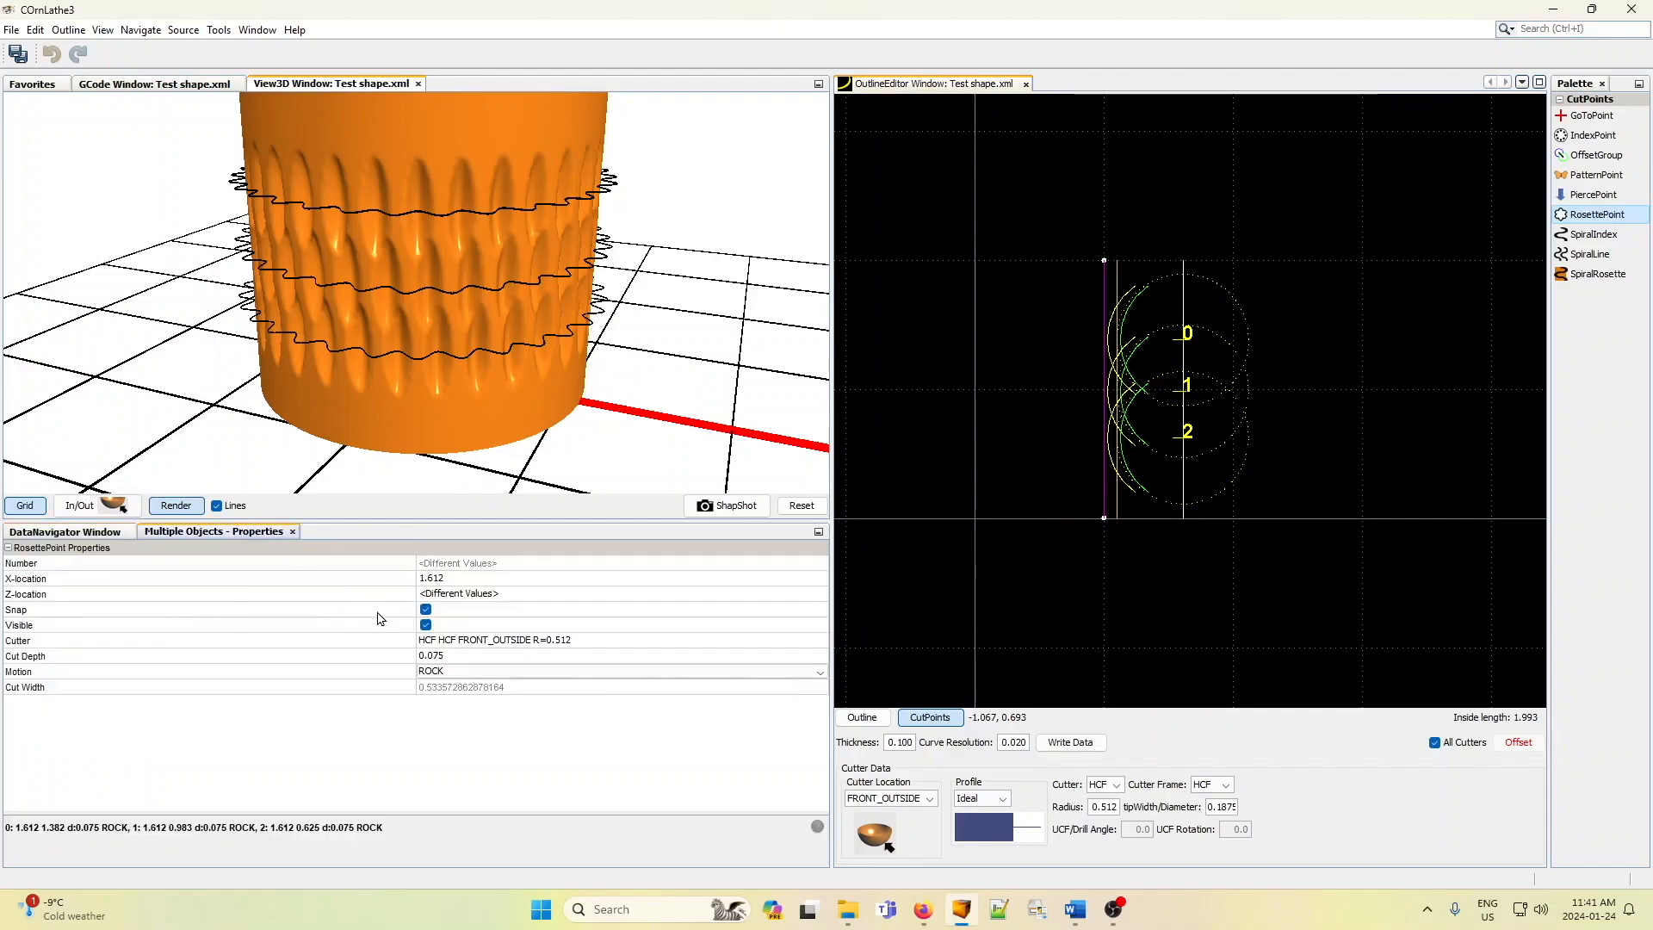
left_click(432, 671)
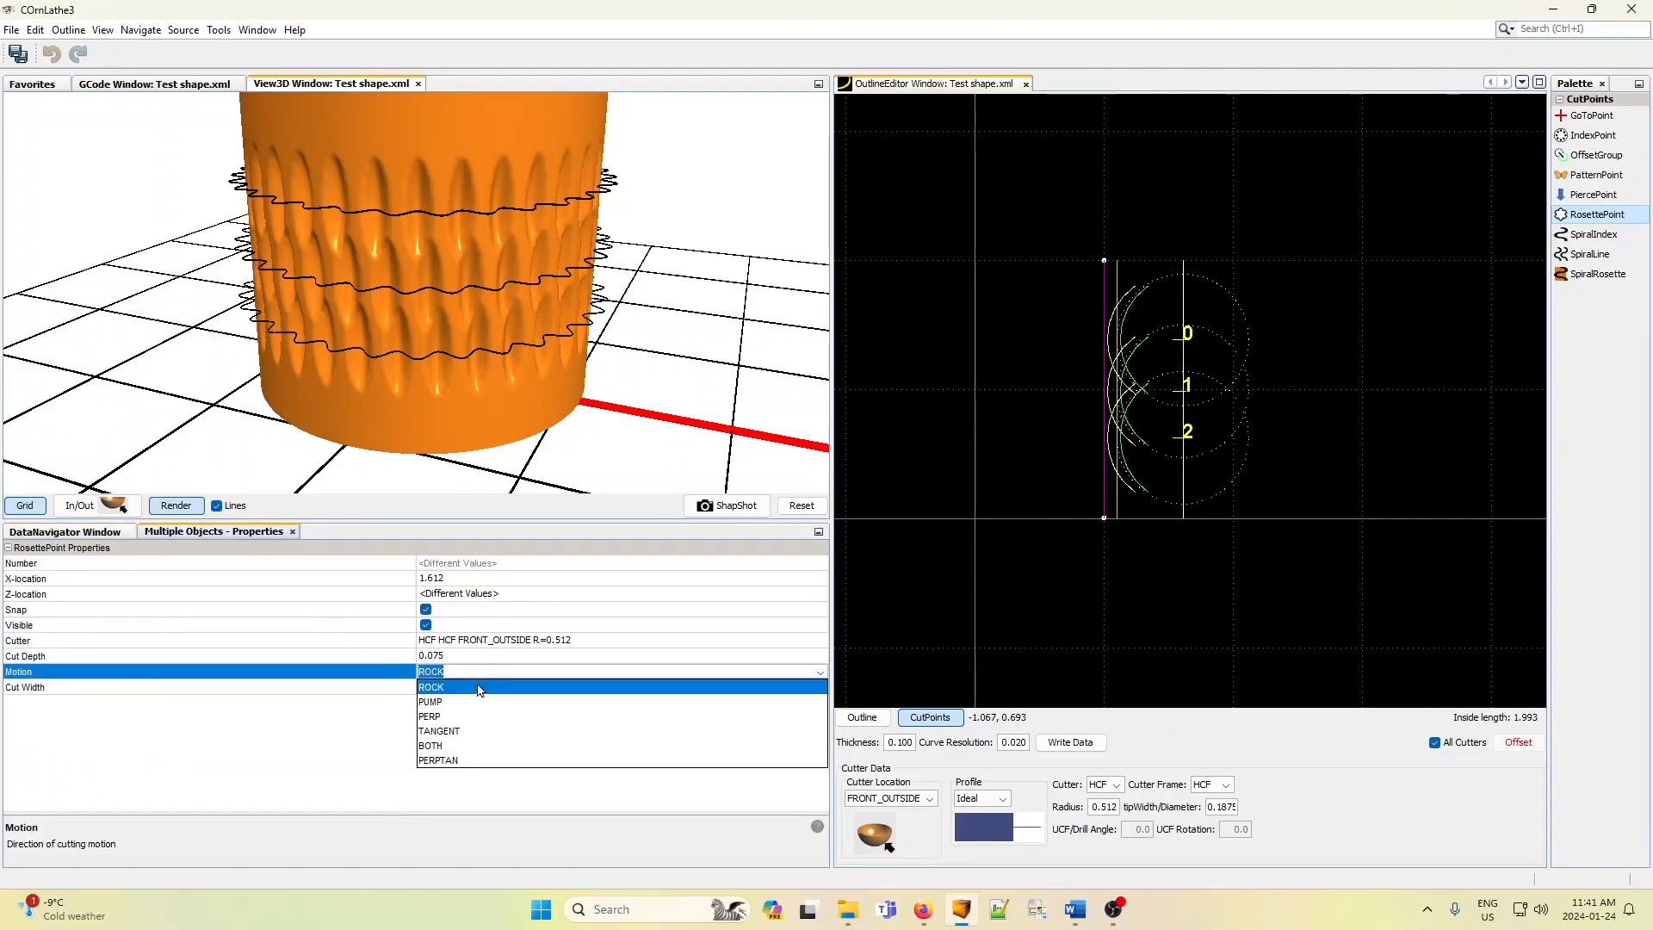
left_click(442, 703)
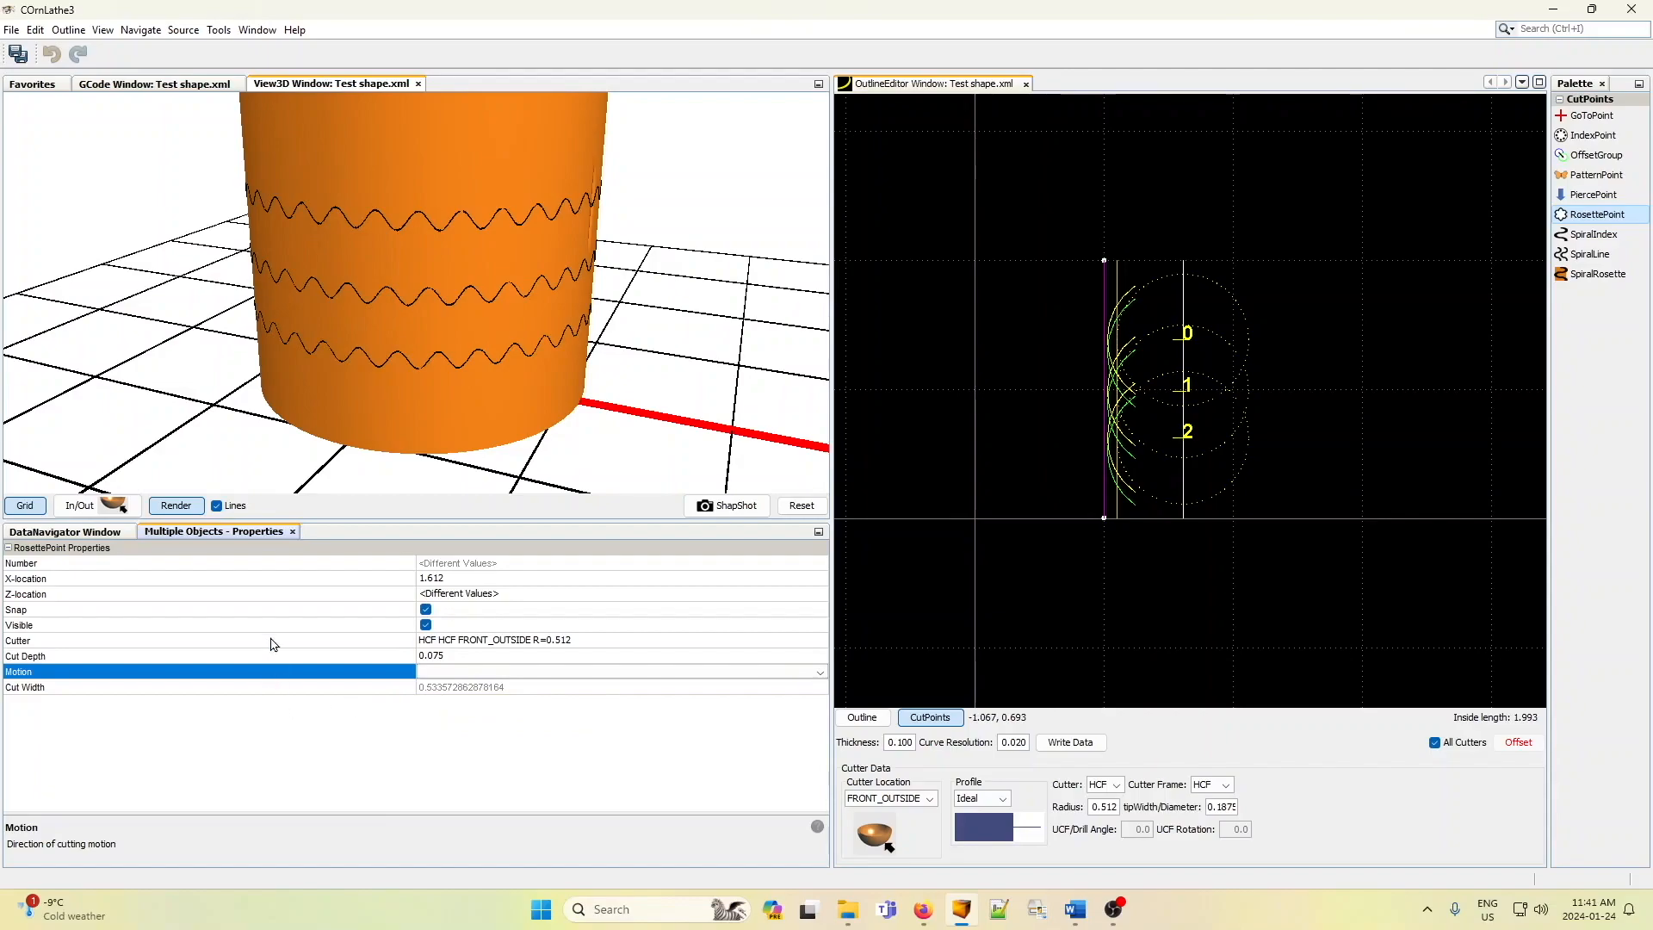
left_click(176, 506)
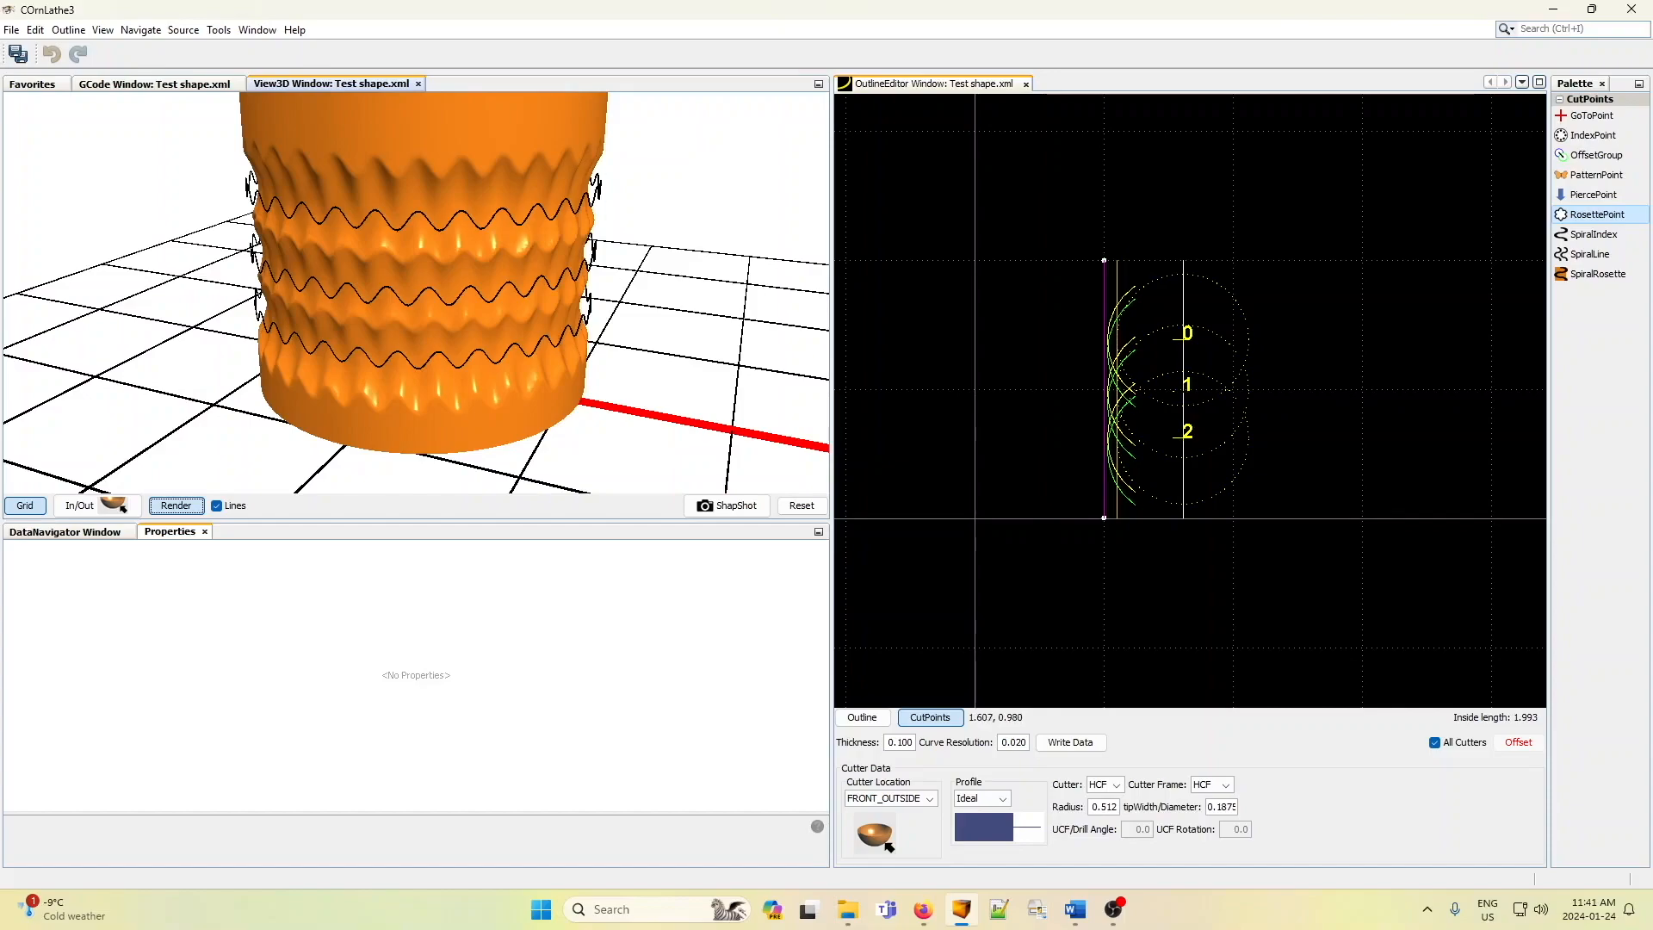
- Remove the third rosette cut and move the second one slightly lower along the outside of the shape
mouse_move(1185, 437)
left_mouse_down()
mouse_move(1472, 398)
mouse_move(1582, 401)
left_mouse_up()
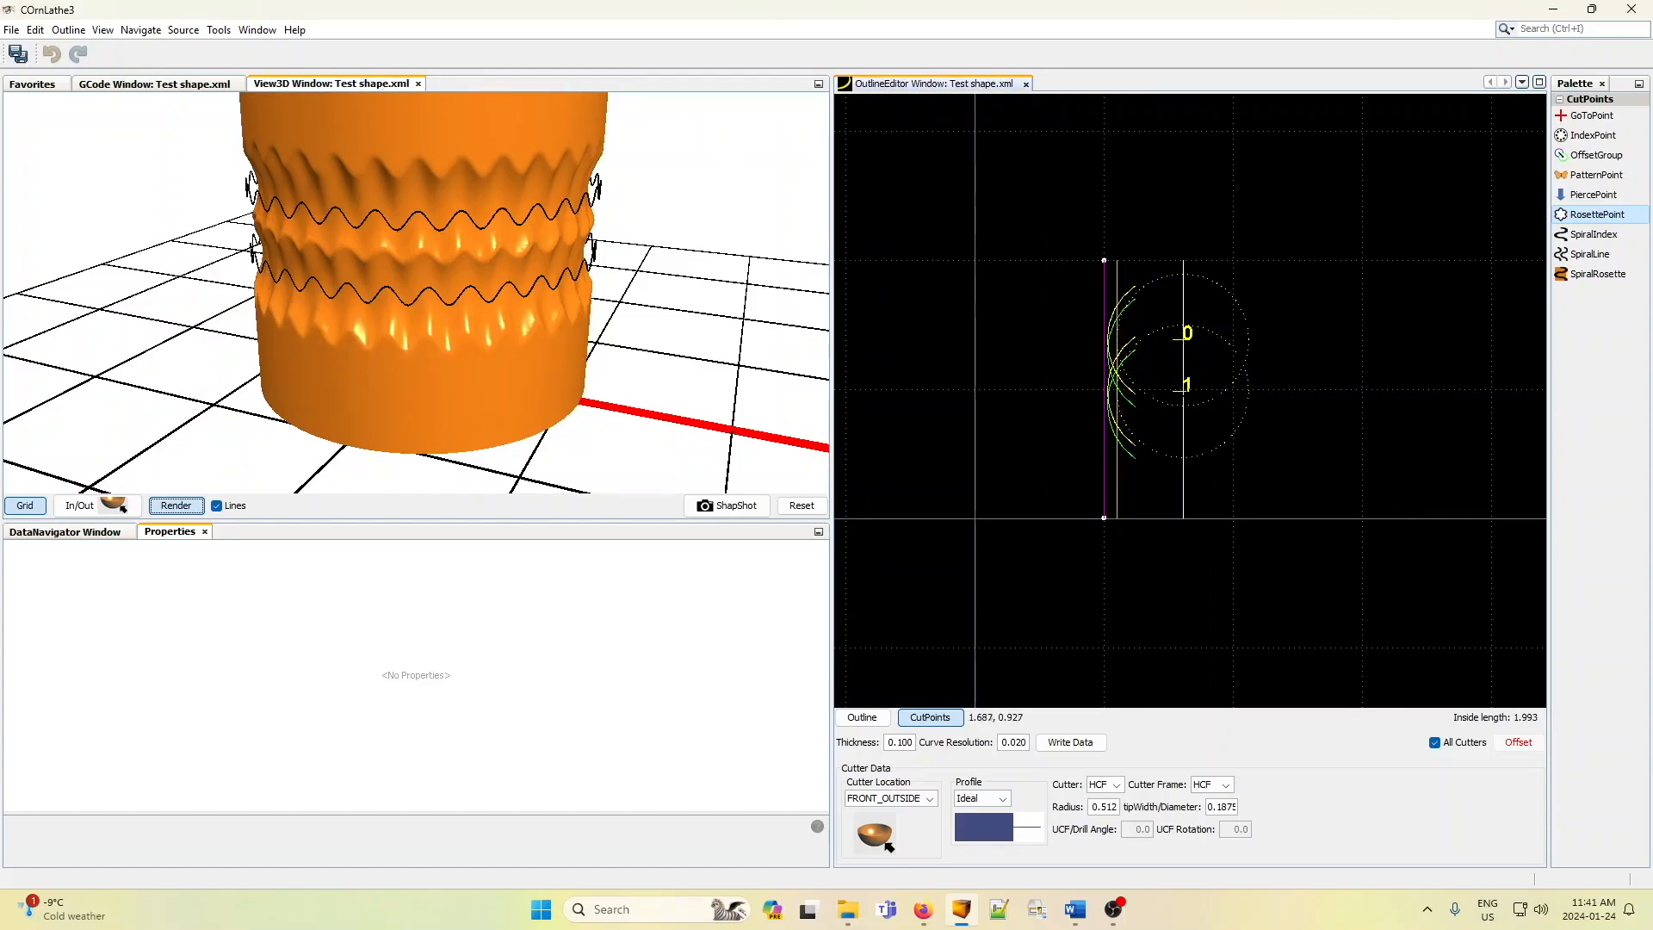
left_click_drag(1184, 390, 1182, 411)
scroll(1188, 388, "up", 4)
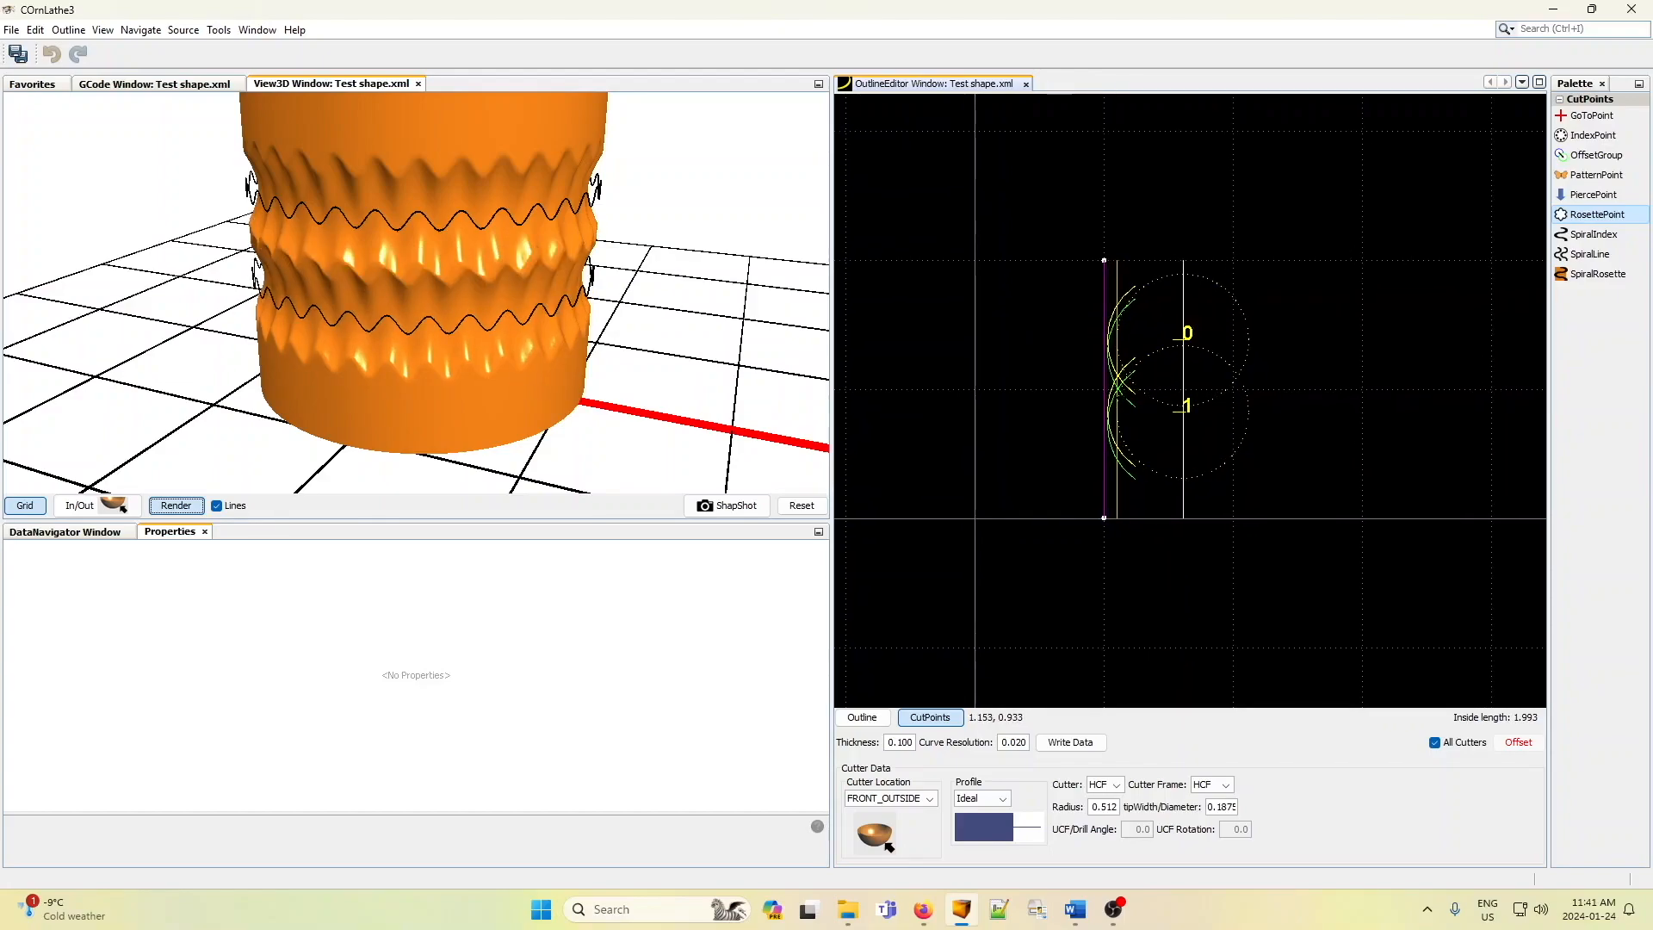
- Add two overlapping rosette cuts between the first and second cuts, and shift the second cut lower
scroll(1167, 374, "up", 5)
left_click(1176, 360)
scroll(1181, 354, "up", 4)
scroll(1181, 354, "up", 3)
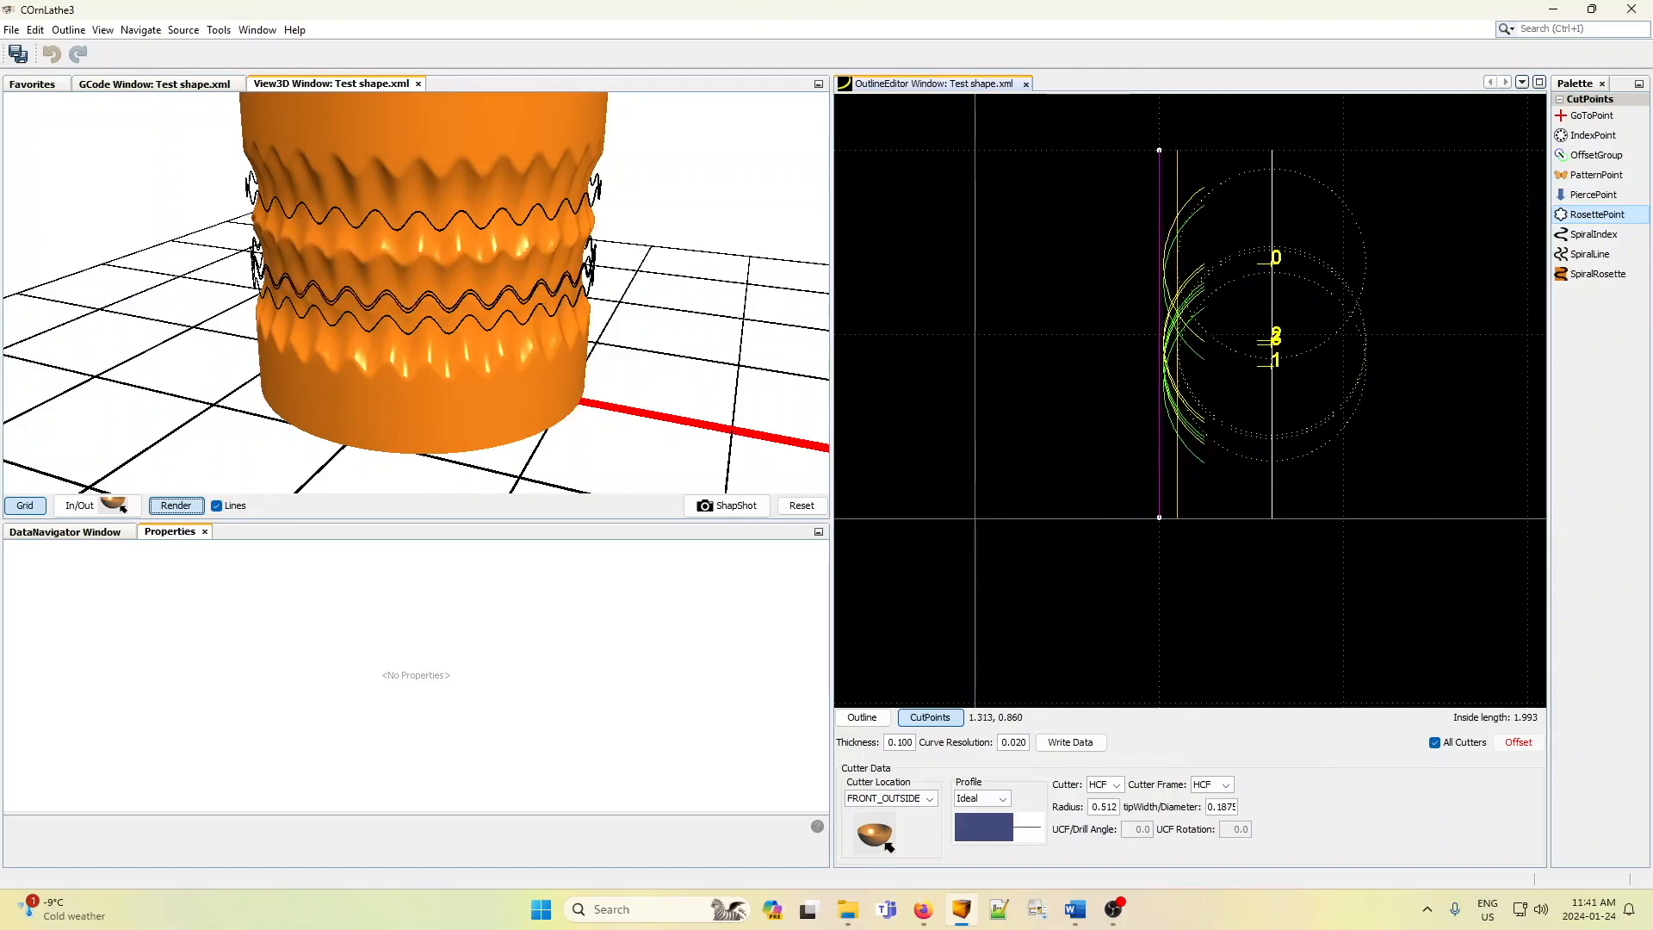
left_click_drag(1259, 389, 1196, 435)
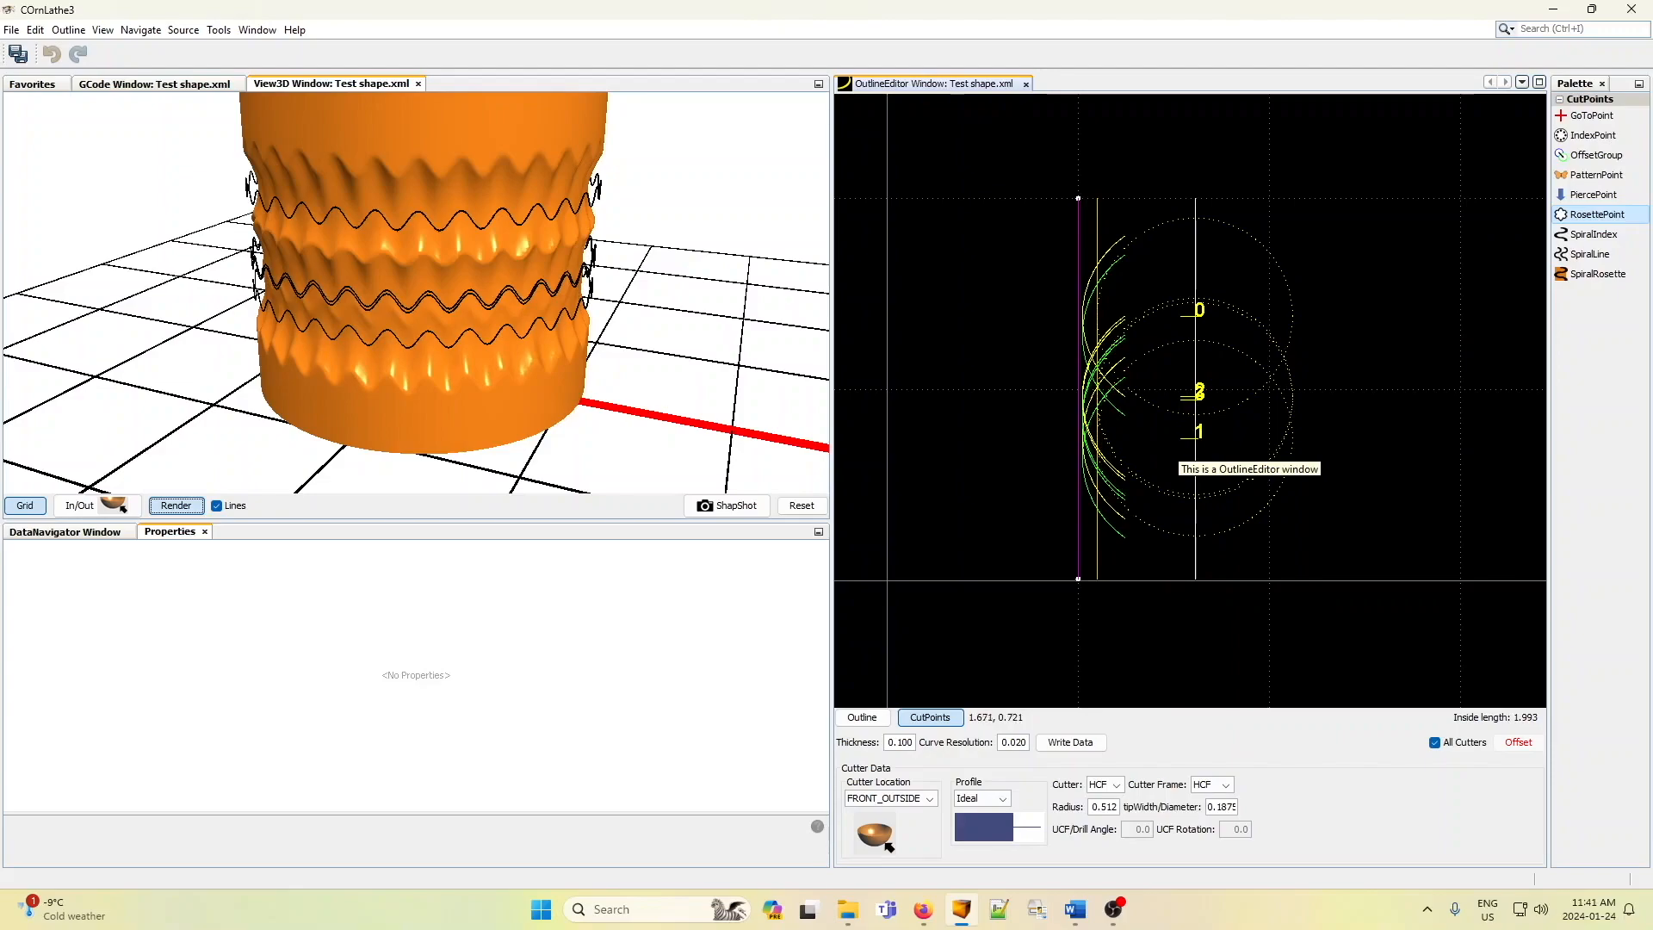
left_click_drag(1199, 397, 1200, 400)
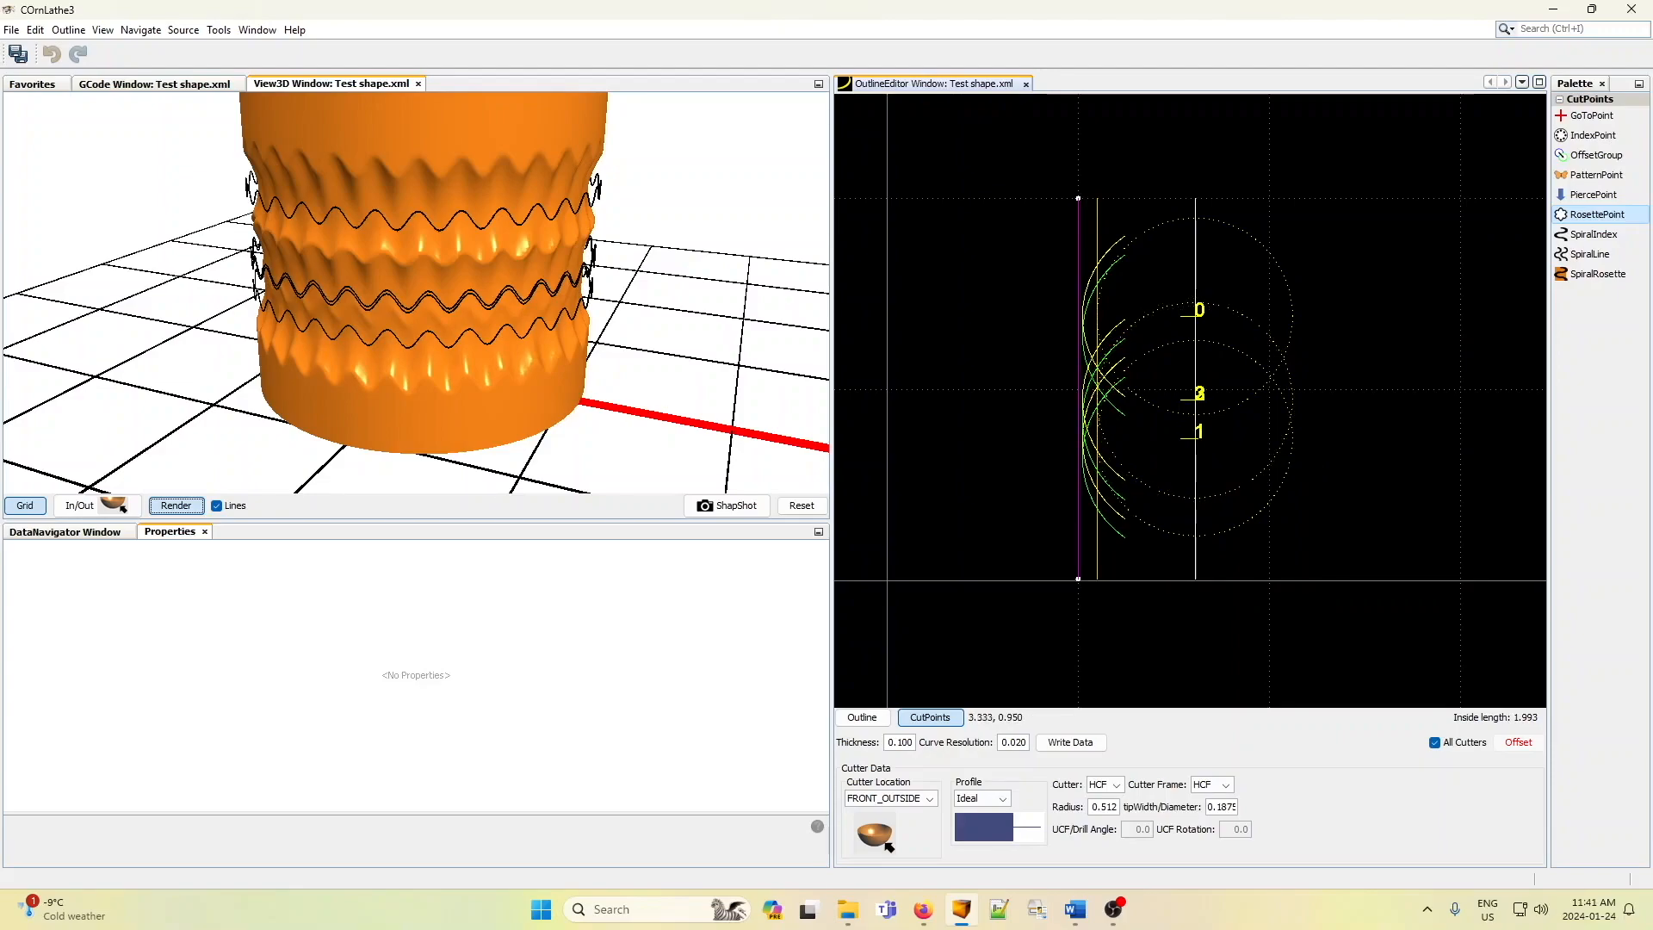
- Remove the two overlapping rosette cuts, move cut 1 up to about Z 0.824, and render the shape
key("Delete")
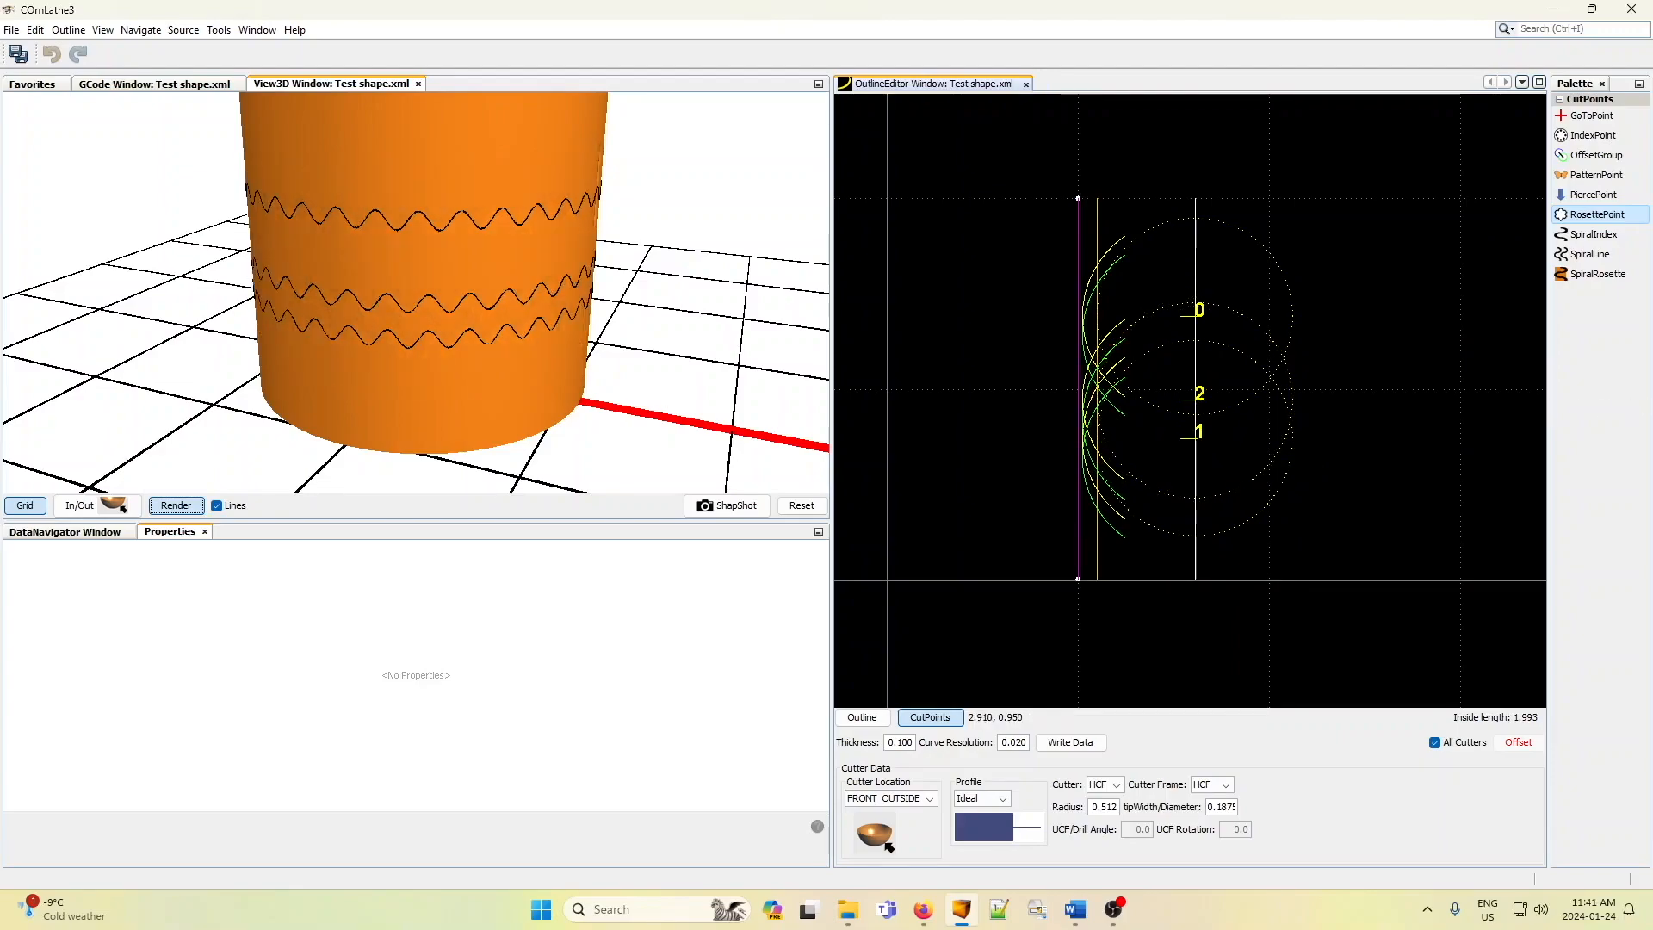
key("Delete")
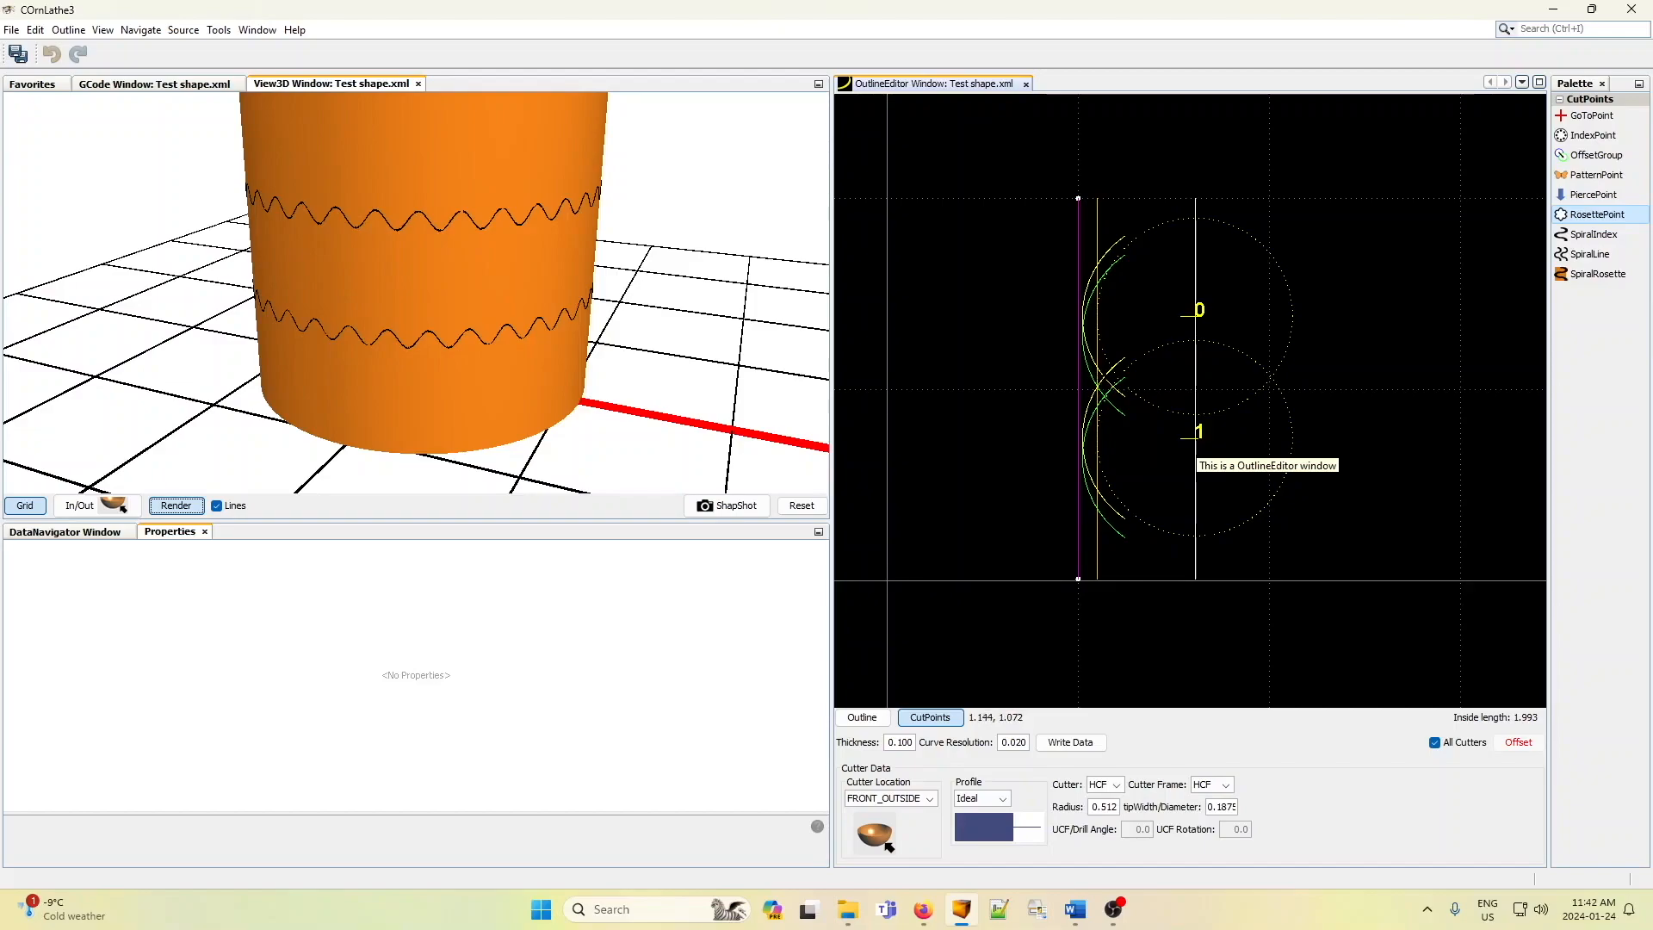
mouse_move(1196, 430)
left_mouse_down()
mouse_move(1200, 470)
mouse_move(1199, 416)
left_mouse_up()
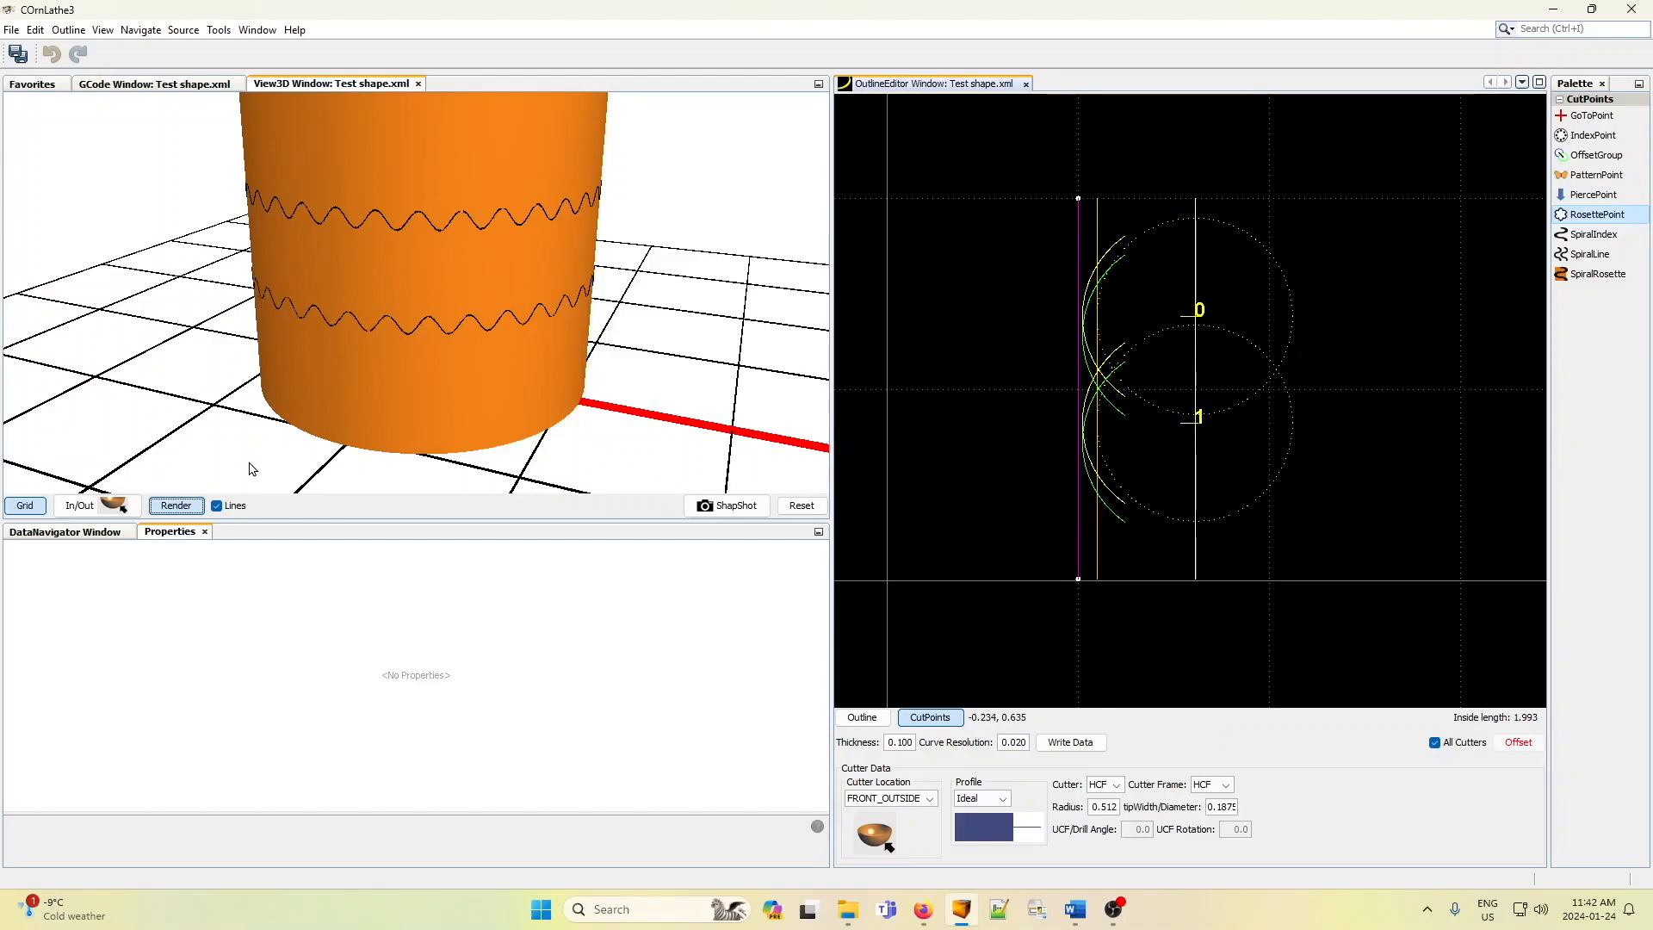
left_click(177, 506)
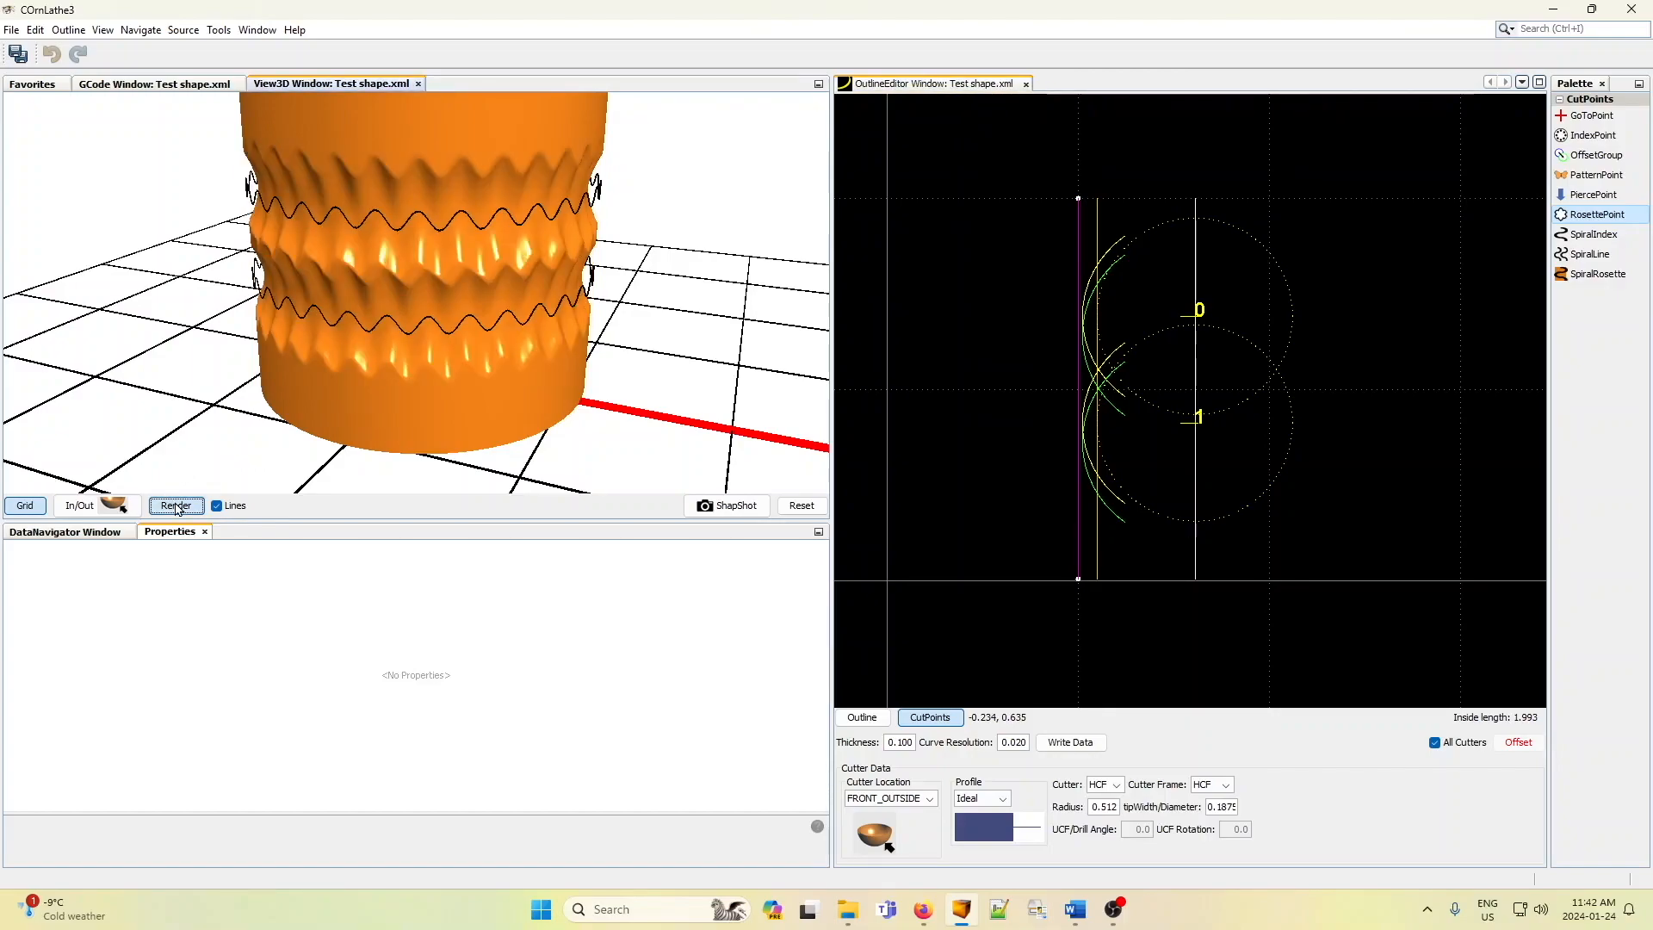
- Change the Motion of both rosette cuts to ROCK and render the result in 3D
left_click(96, 532)
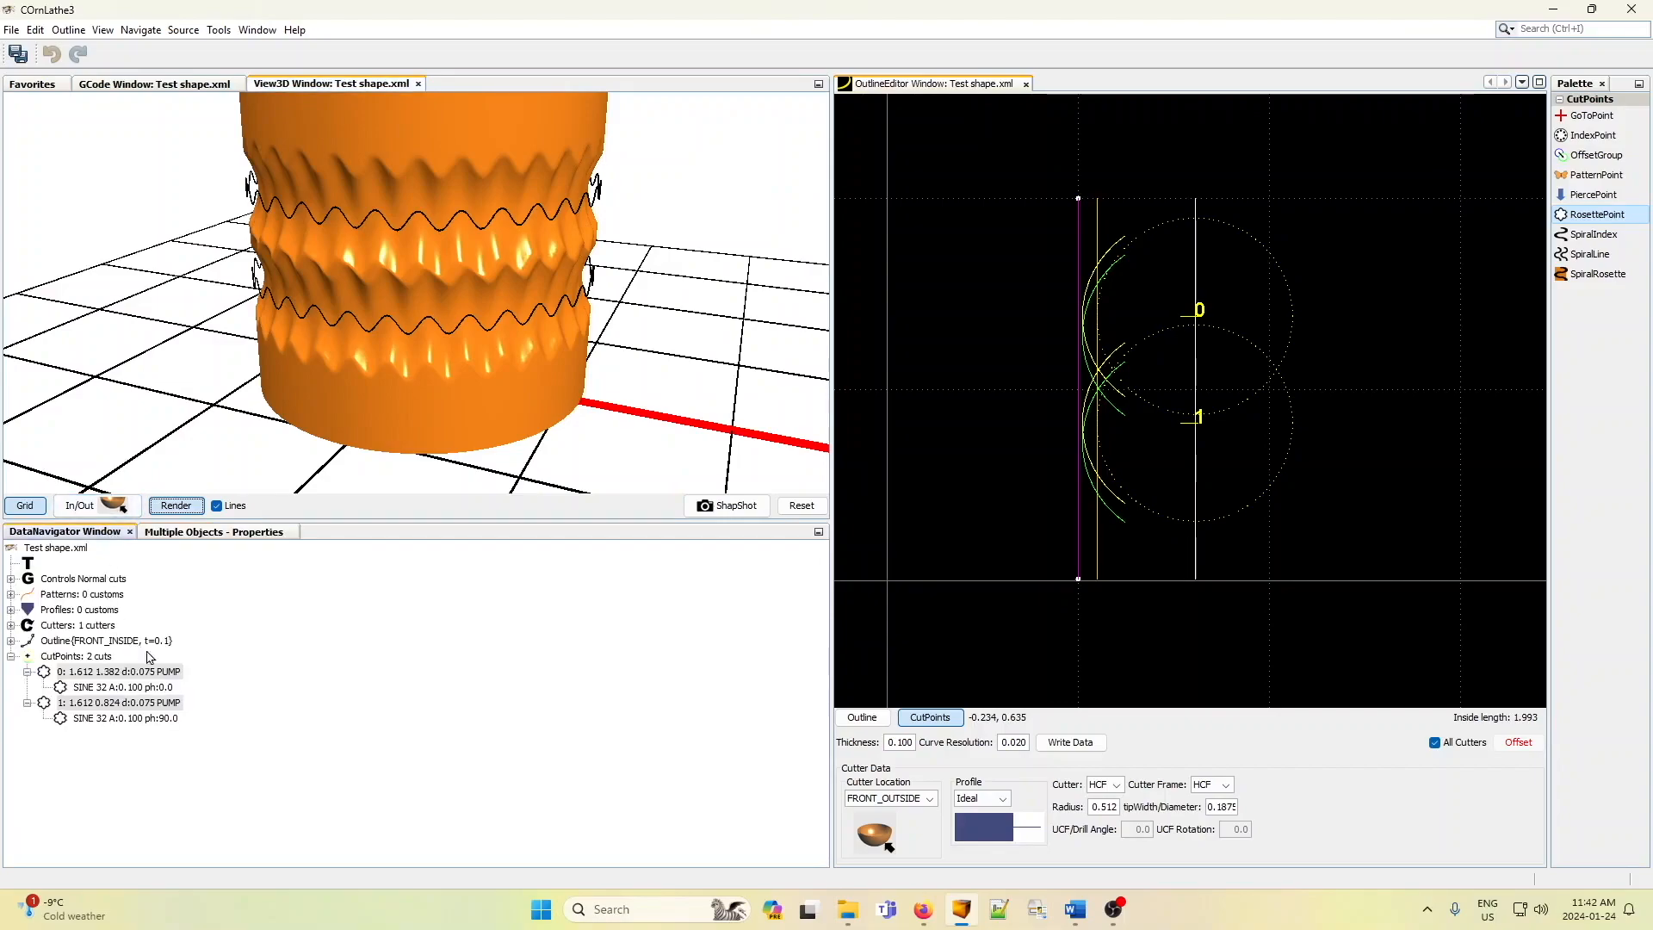
left_click(167, 672)
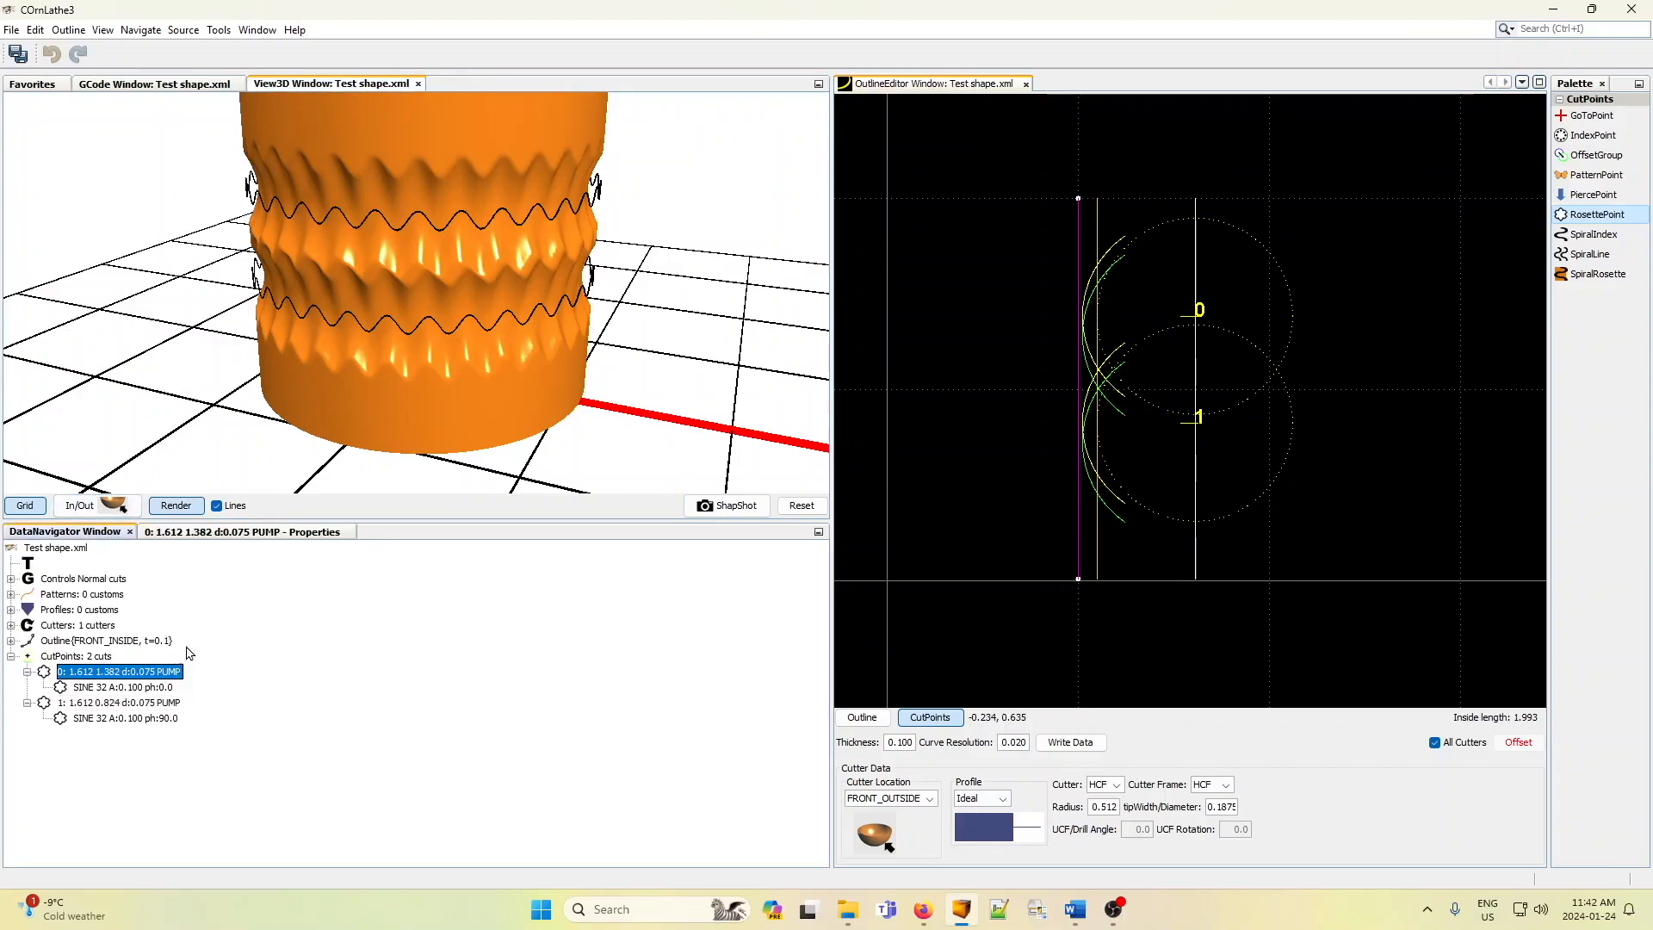
left_click(168, 705, "ctrl")
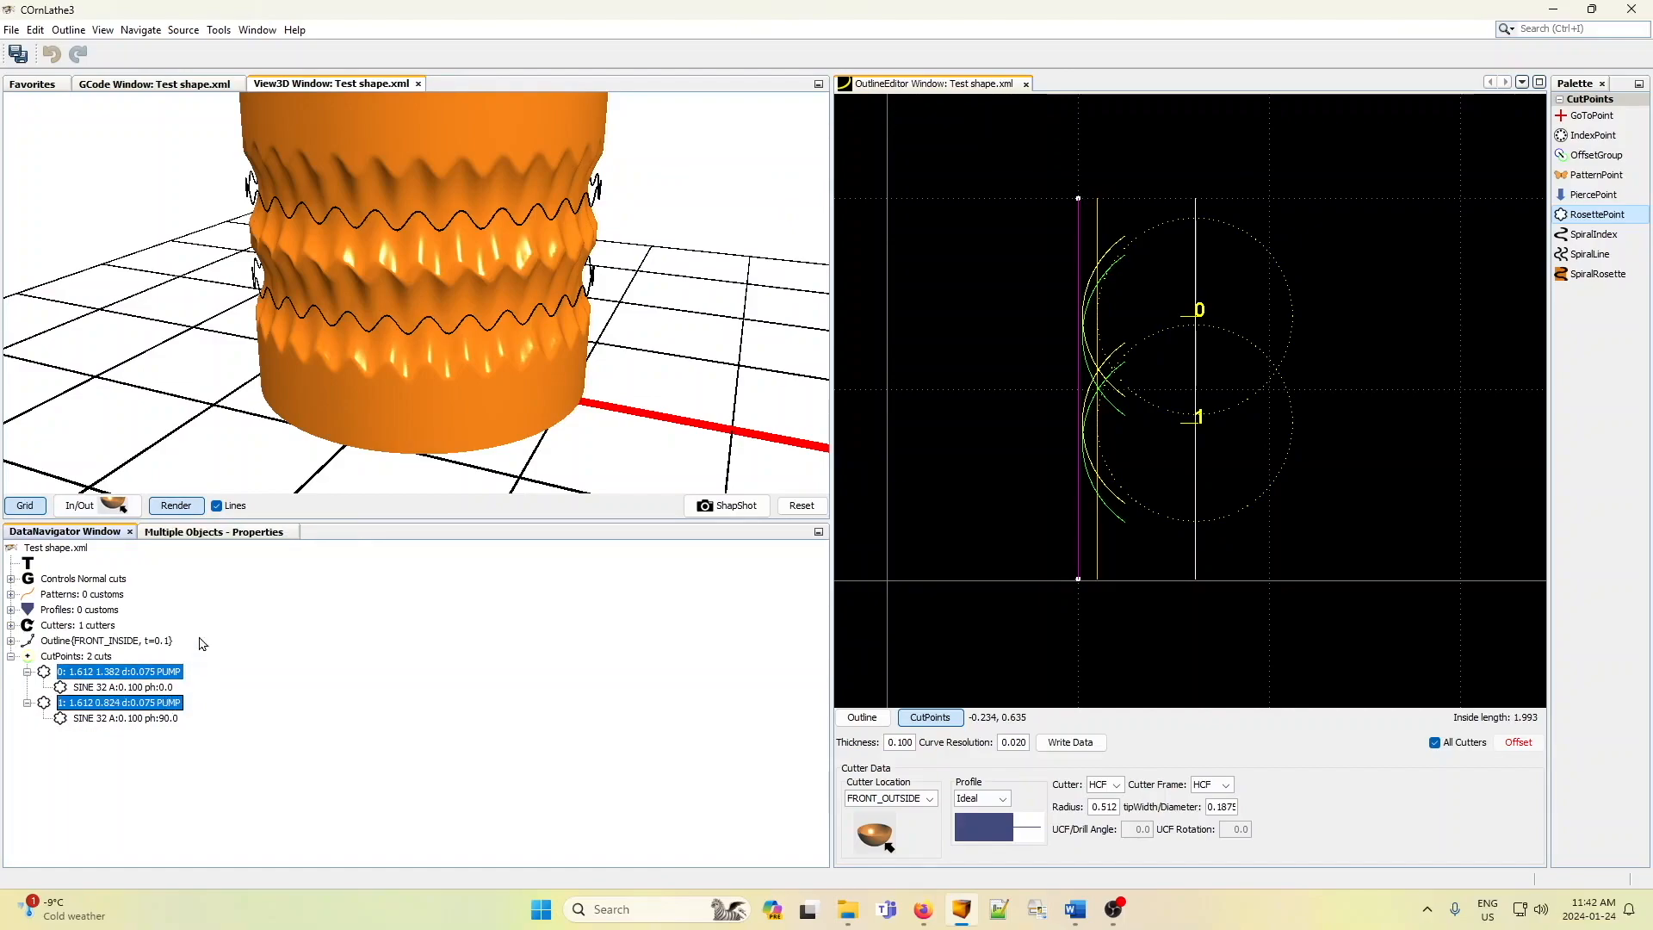
left_click(245, 532)
left_click(462, 671)
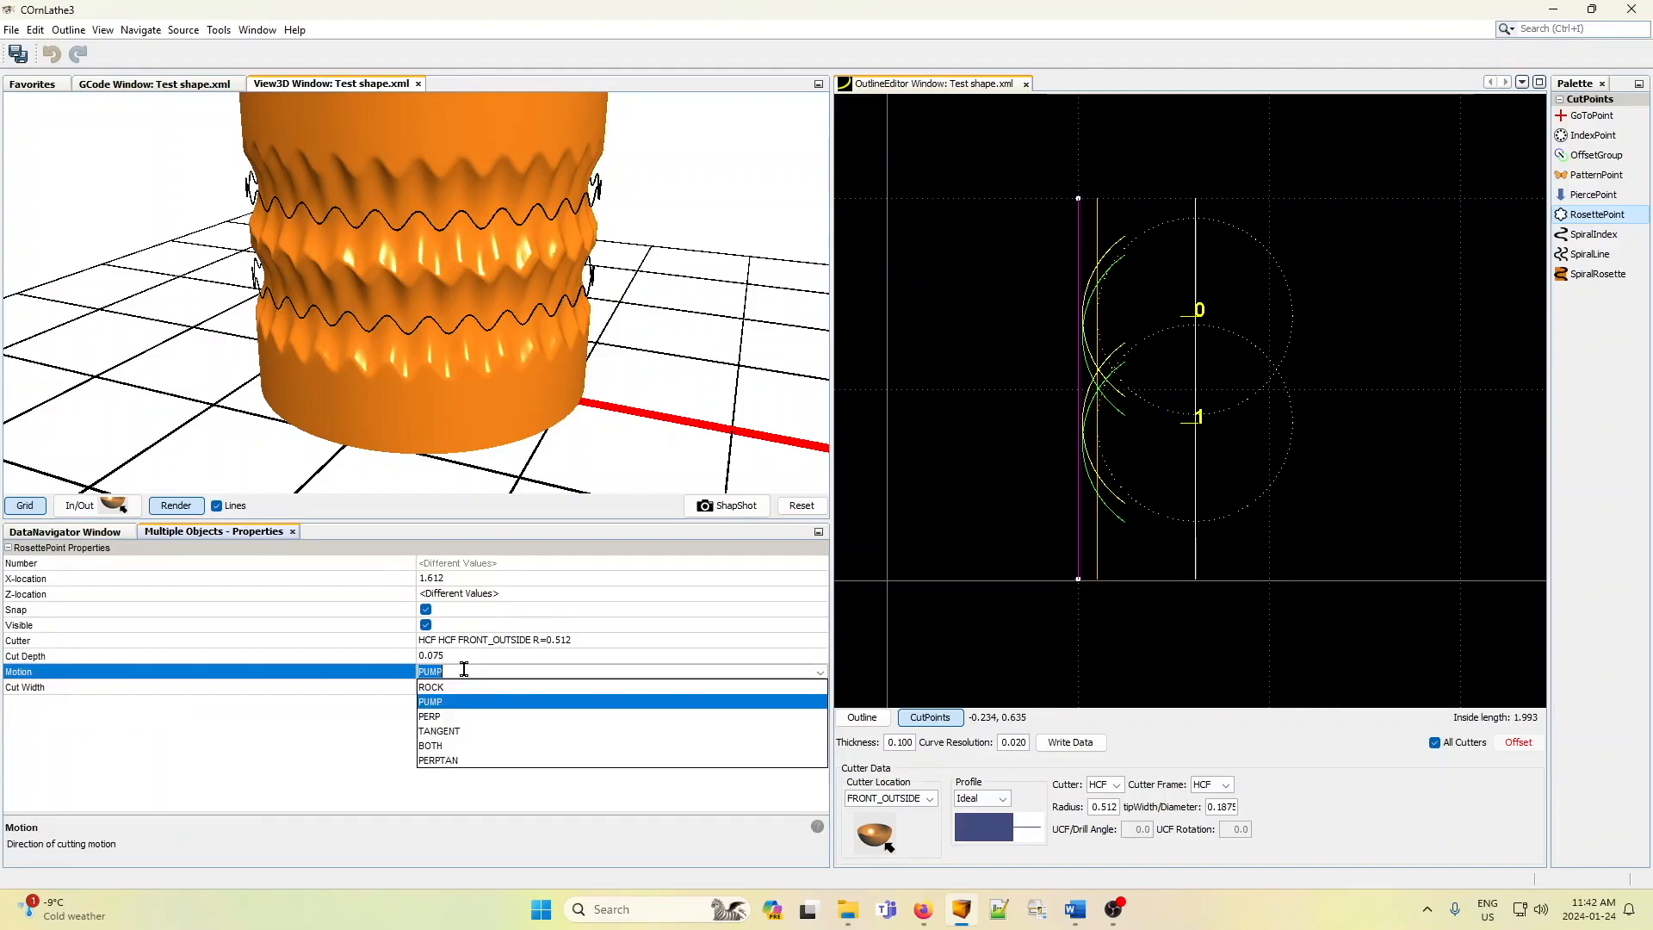
left_click(452, 687)
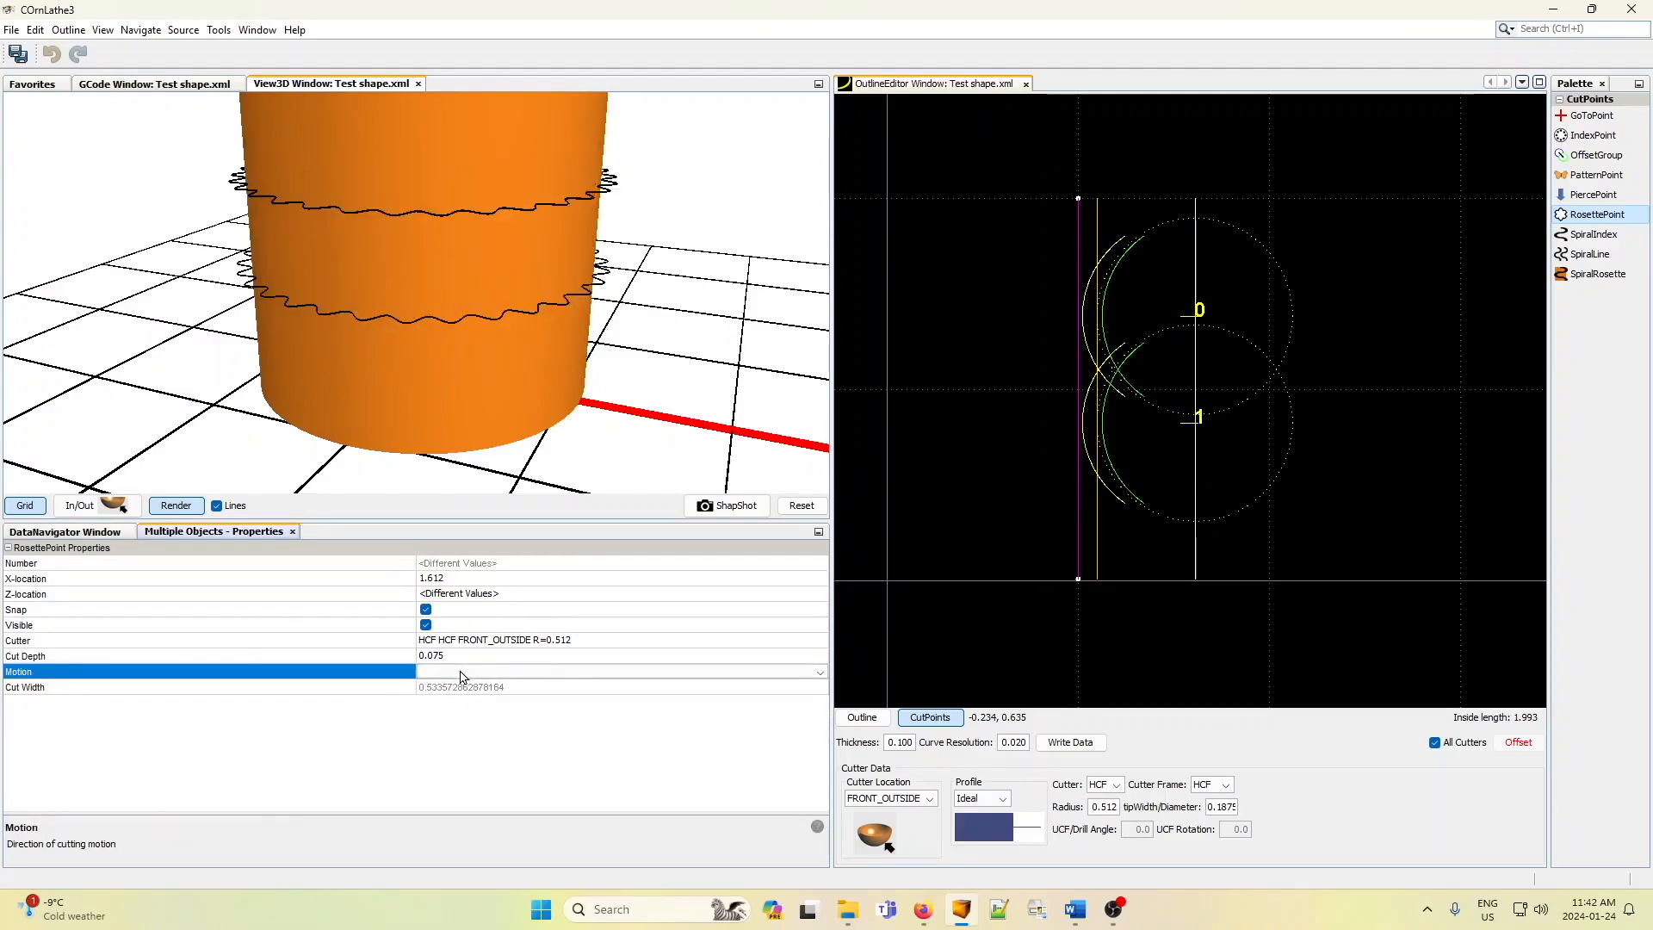
left_click(187, 509)
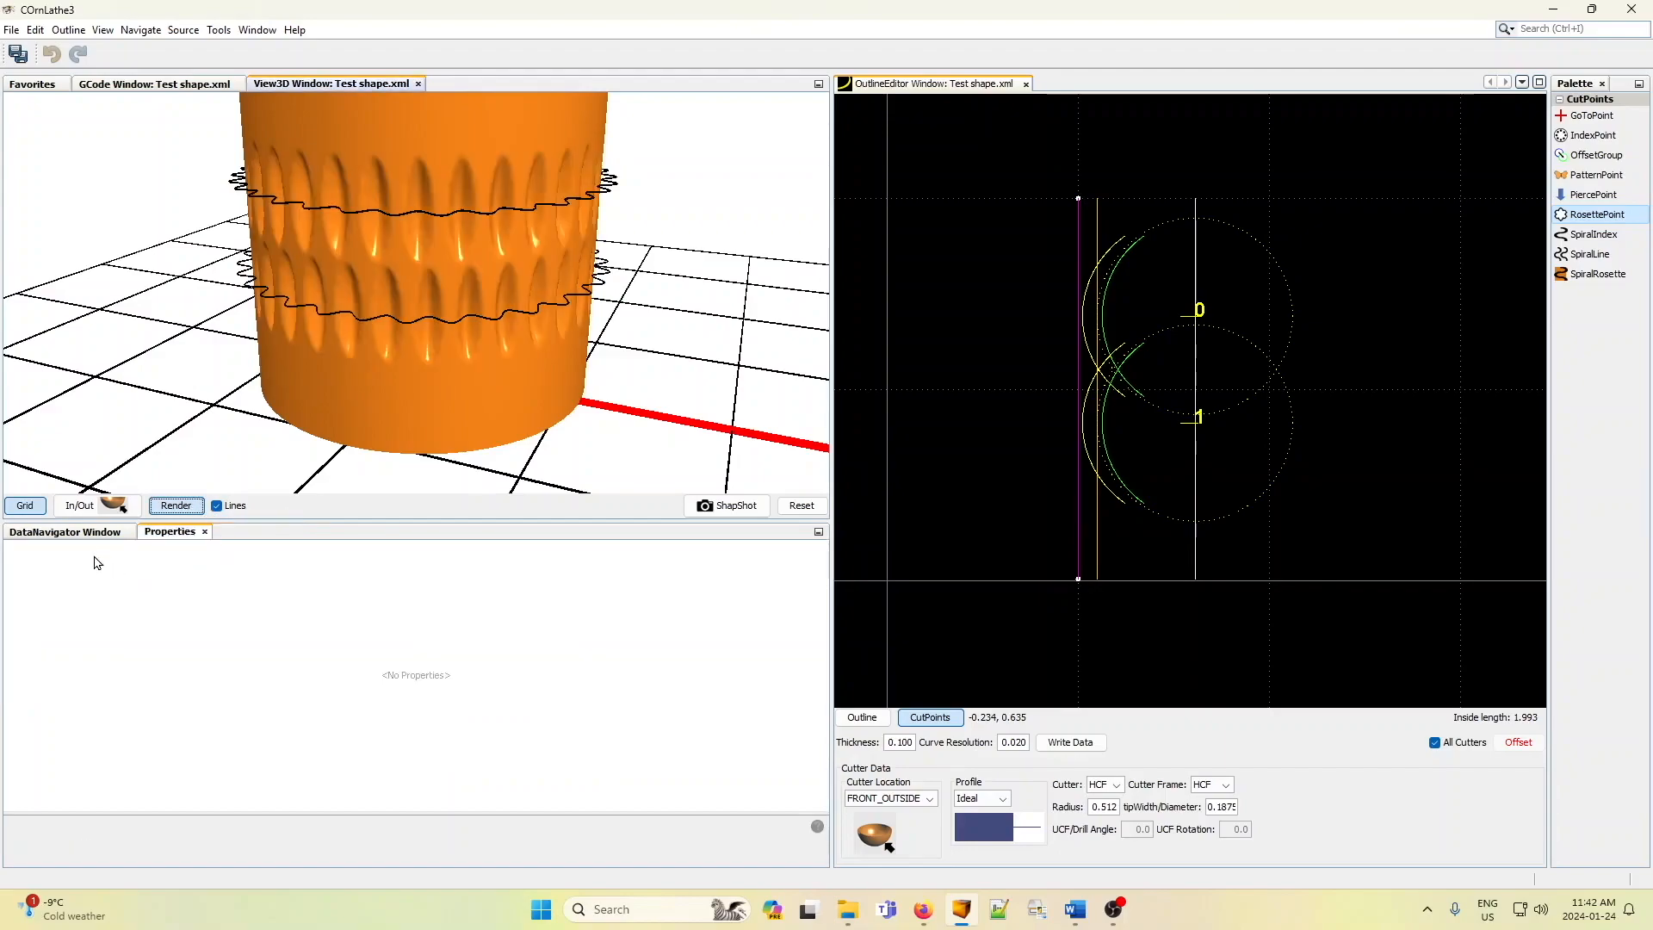
- Review the available Motion options for the two rosette cuts
left_click(83, 534)
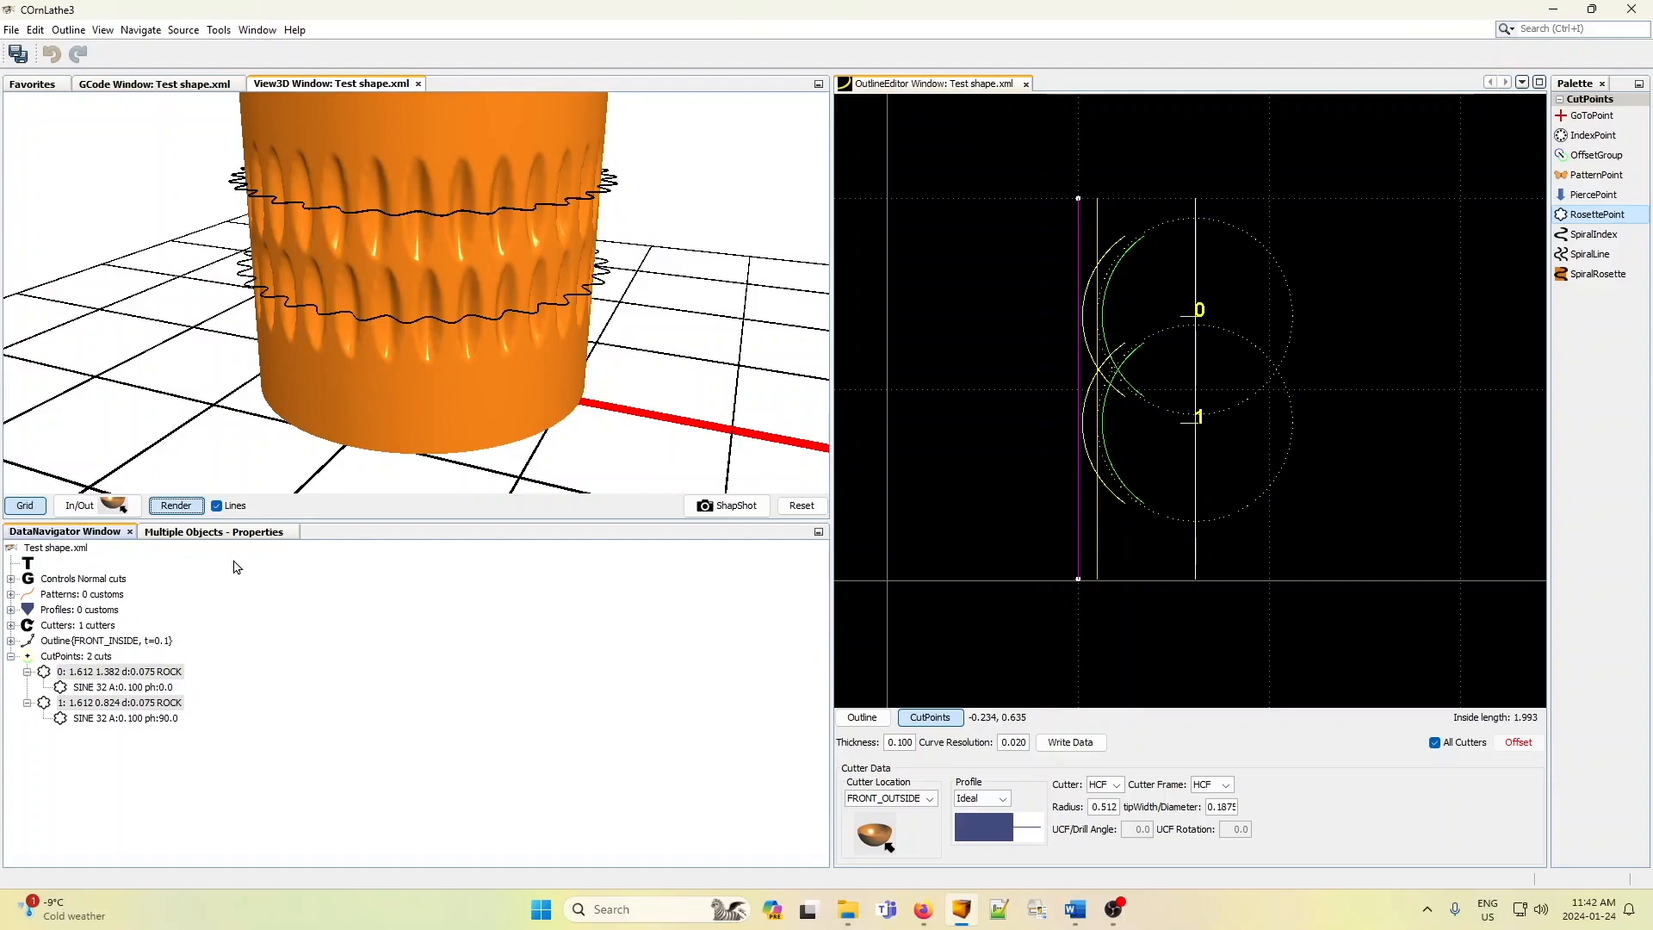
left_click(245, 534)
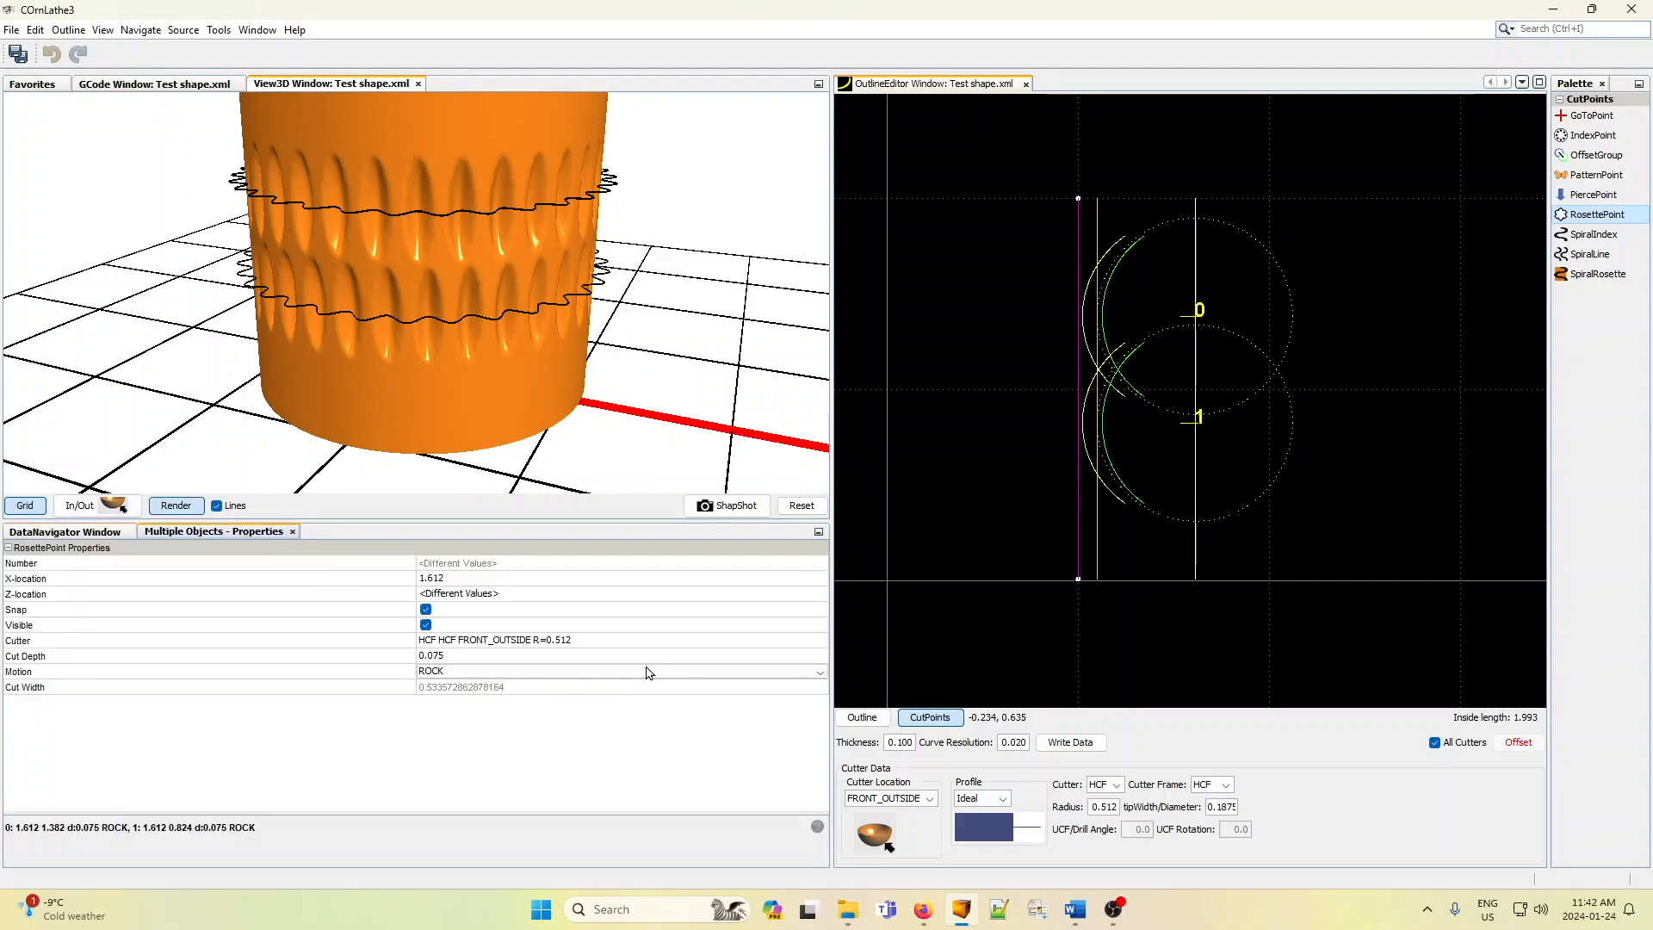
left_click(762, 672)
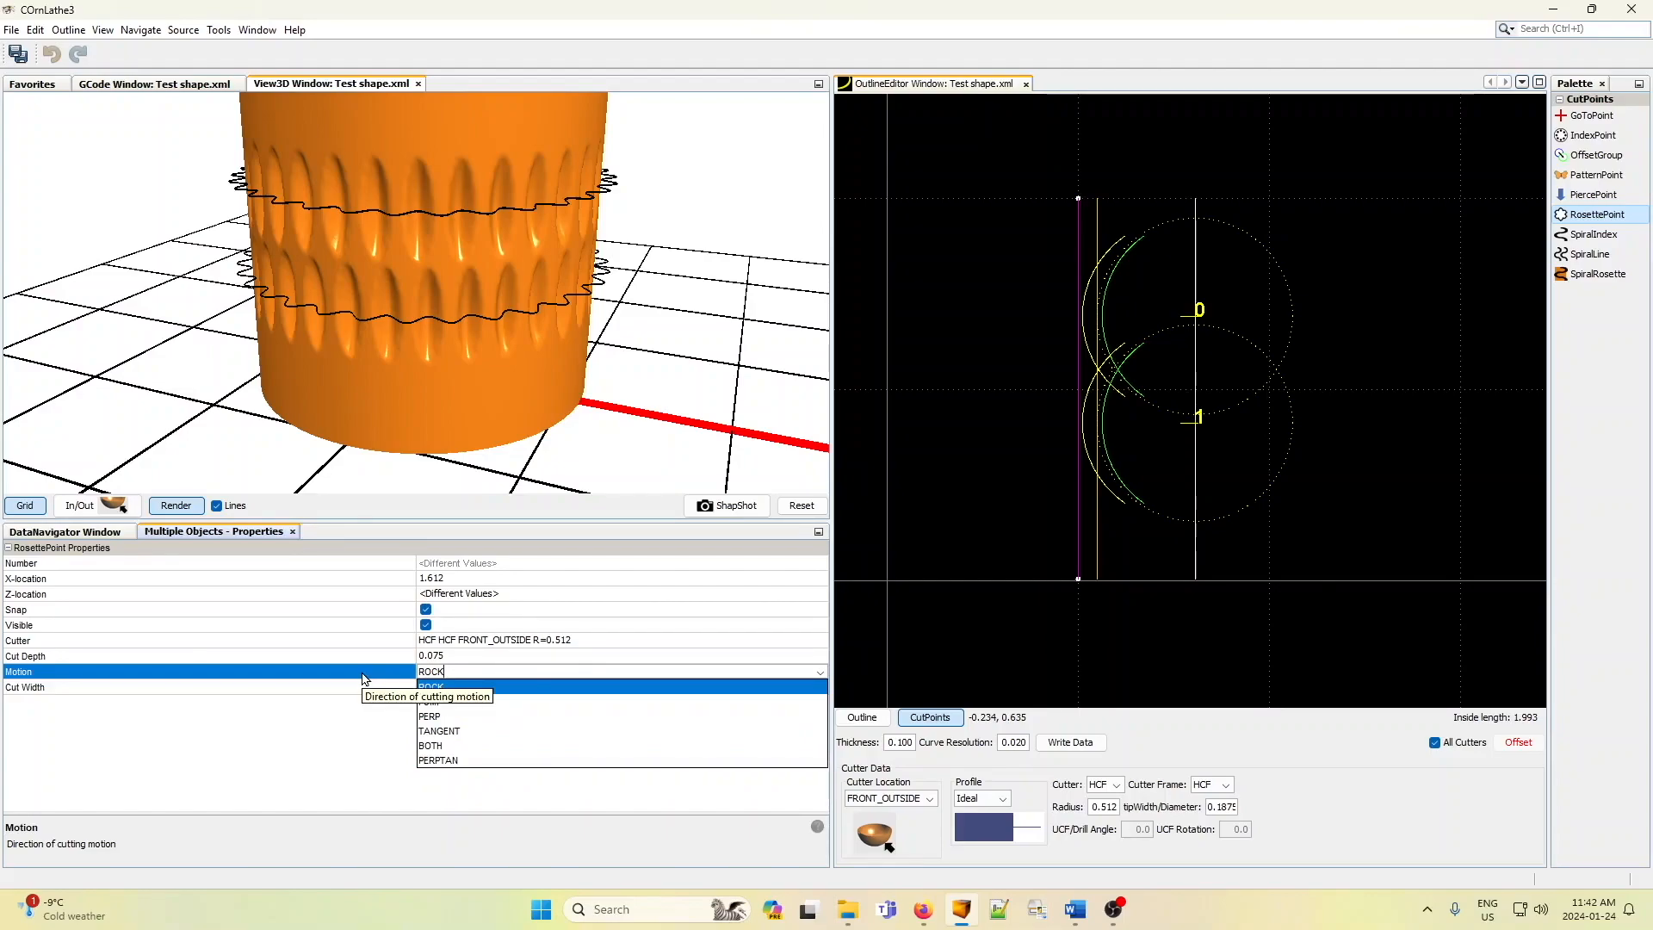
left_click(348, 741)
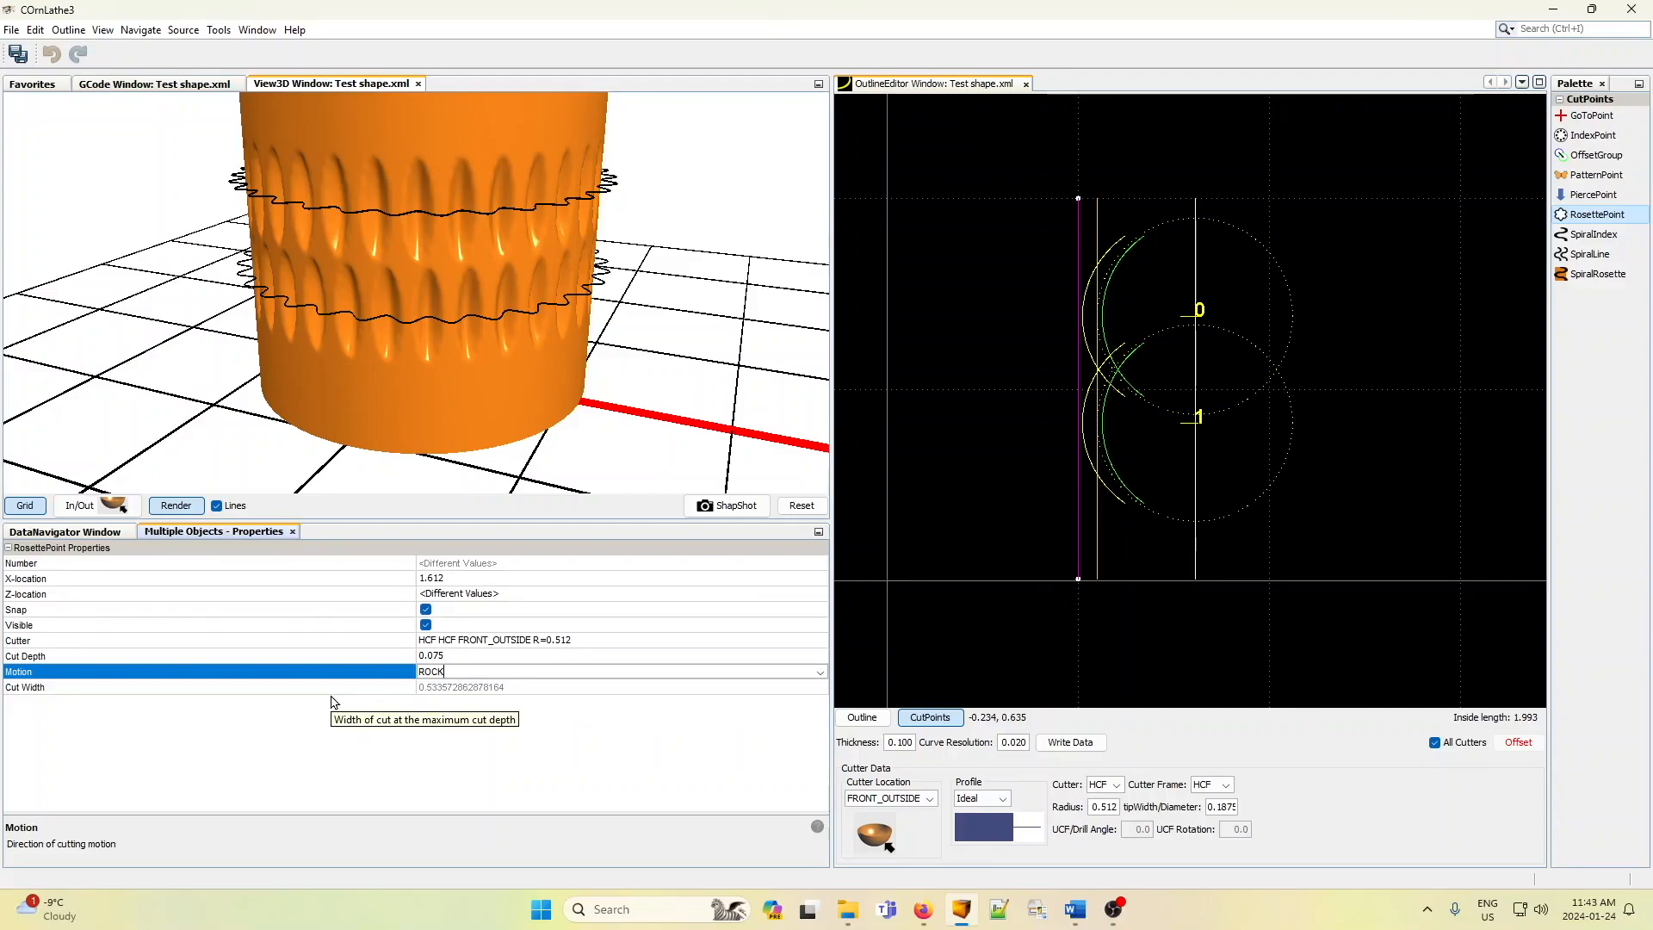
left_click(102, 532)
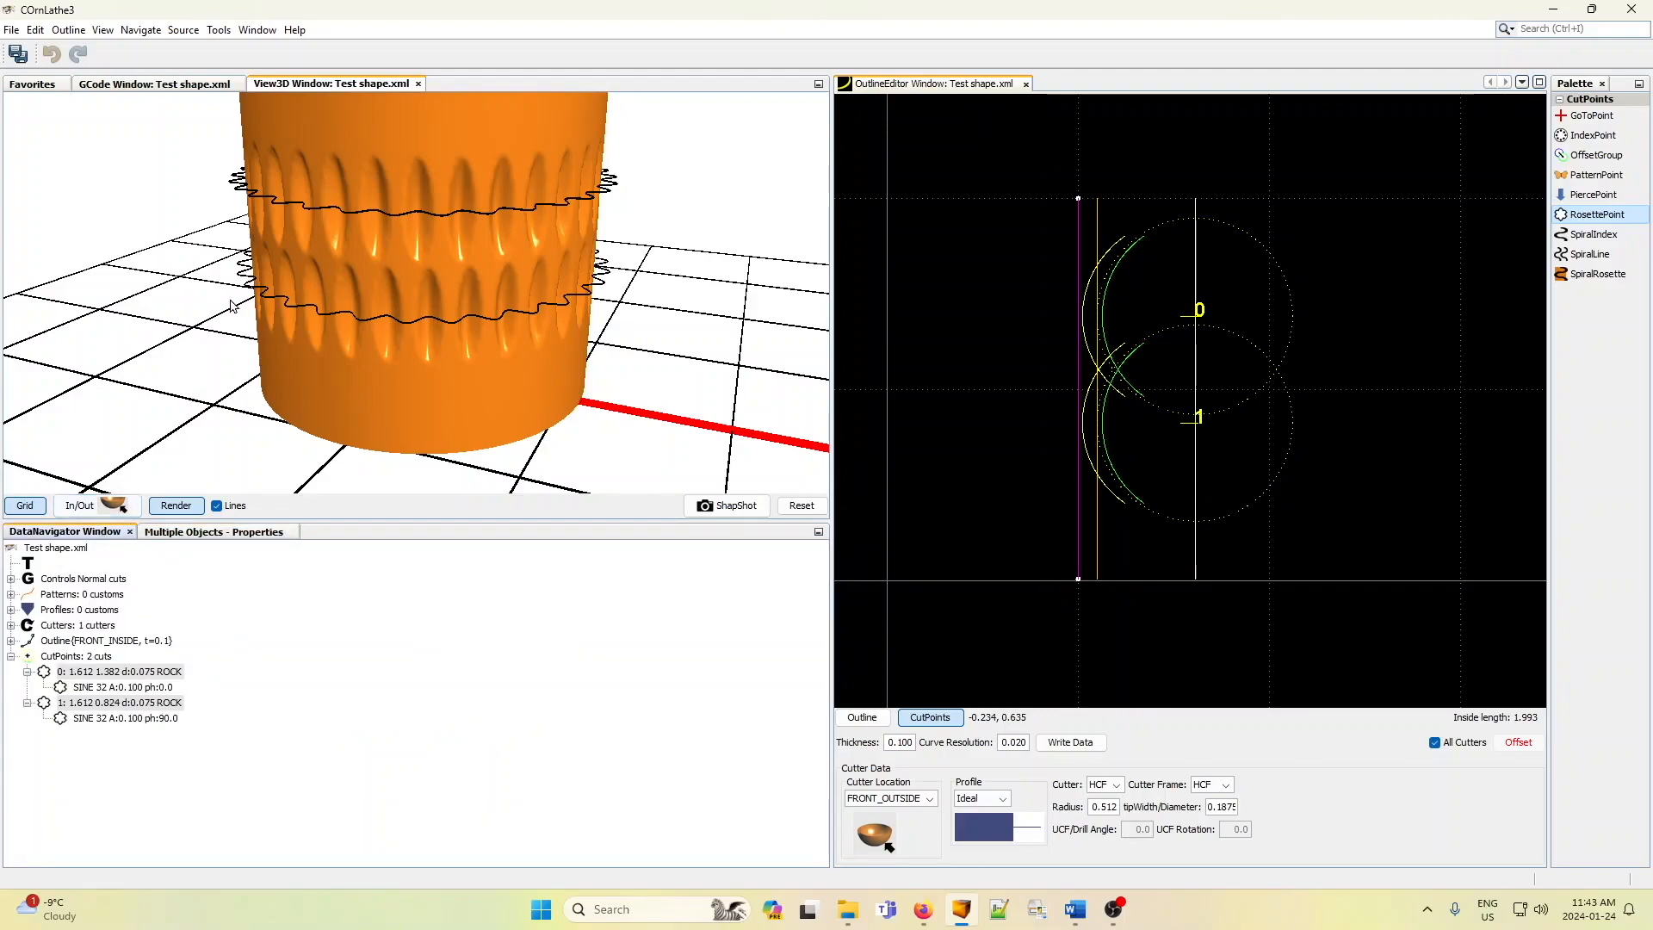
- Clear all cut points from the test shape
left_click(67, 31)
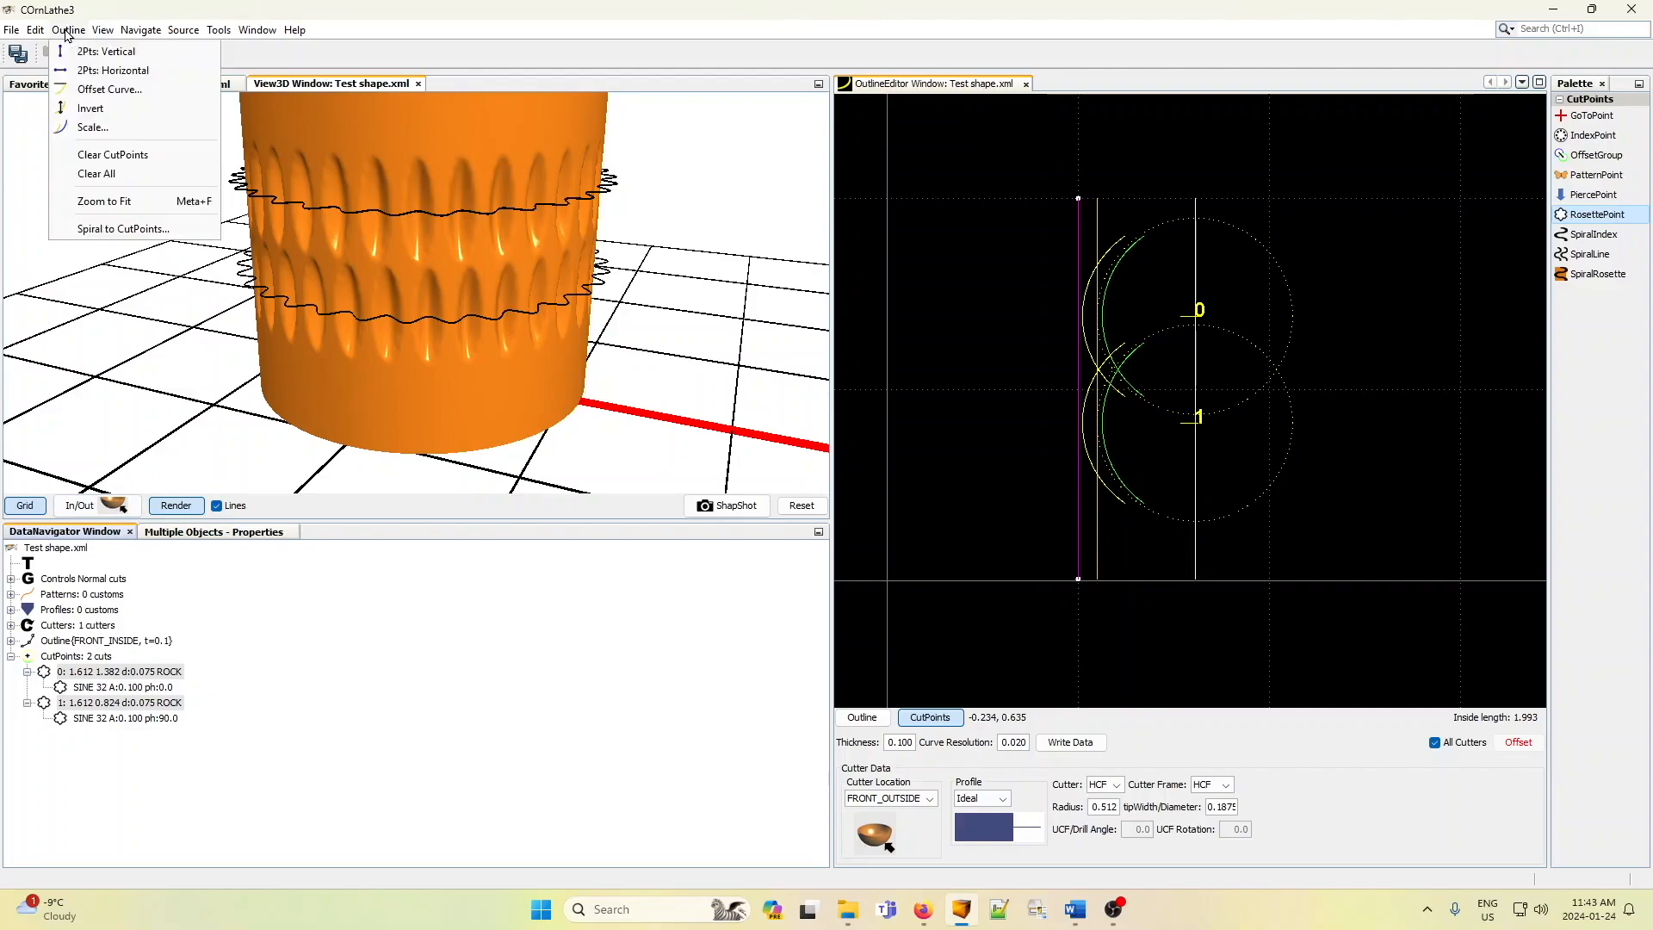
left_click(110, 156)
right_click_drag(327, 208, 327, 219)
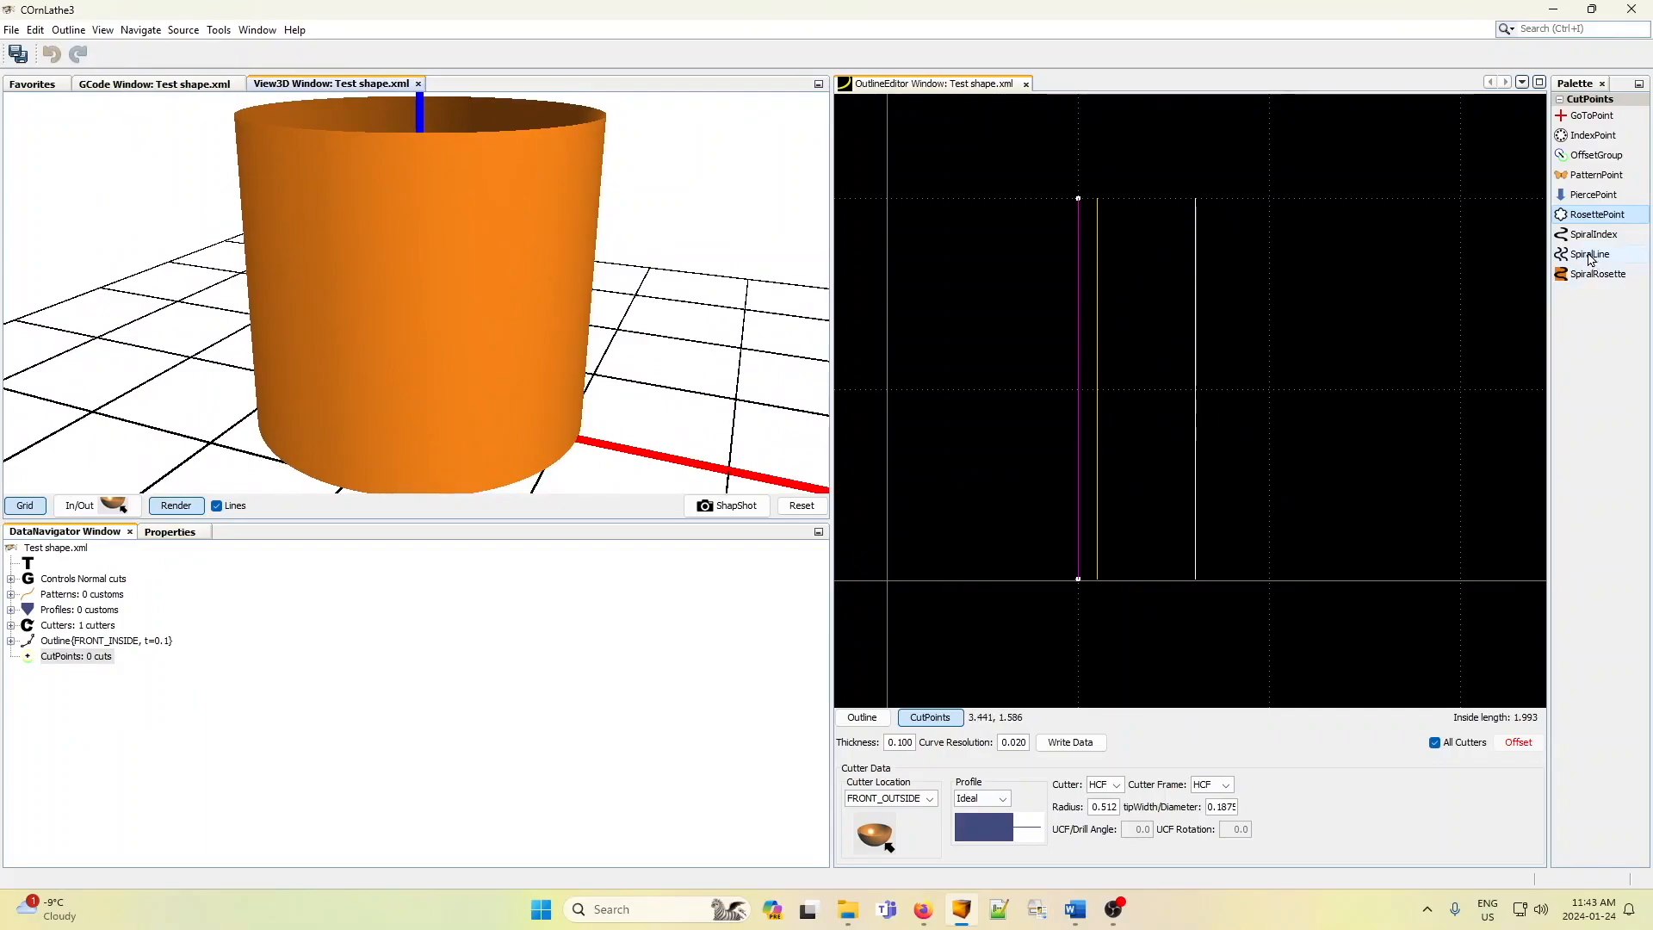
- Add a SpiralLine cut along the outside of the shape, starting at about Z 1.66 and ending at about Z 0.31
left_click_drag(1582, 256, 1329, 343)
left_click_drag(1233, 291, 1204, 267)
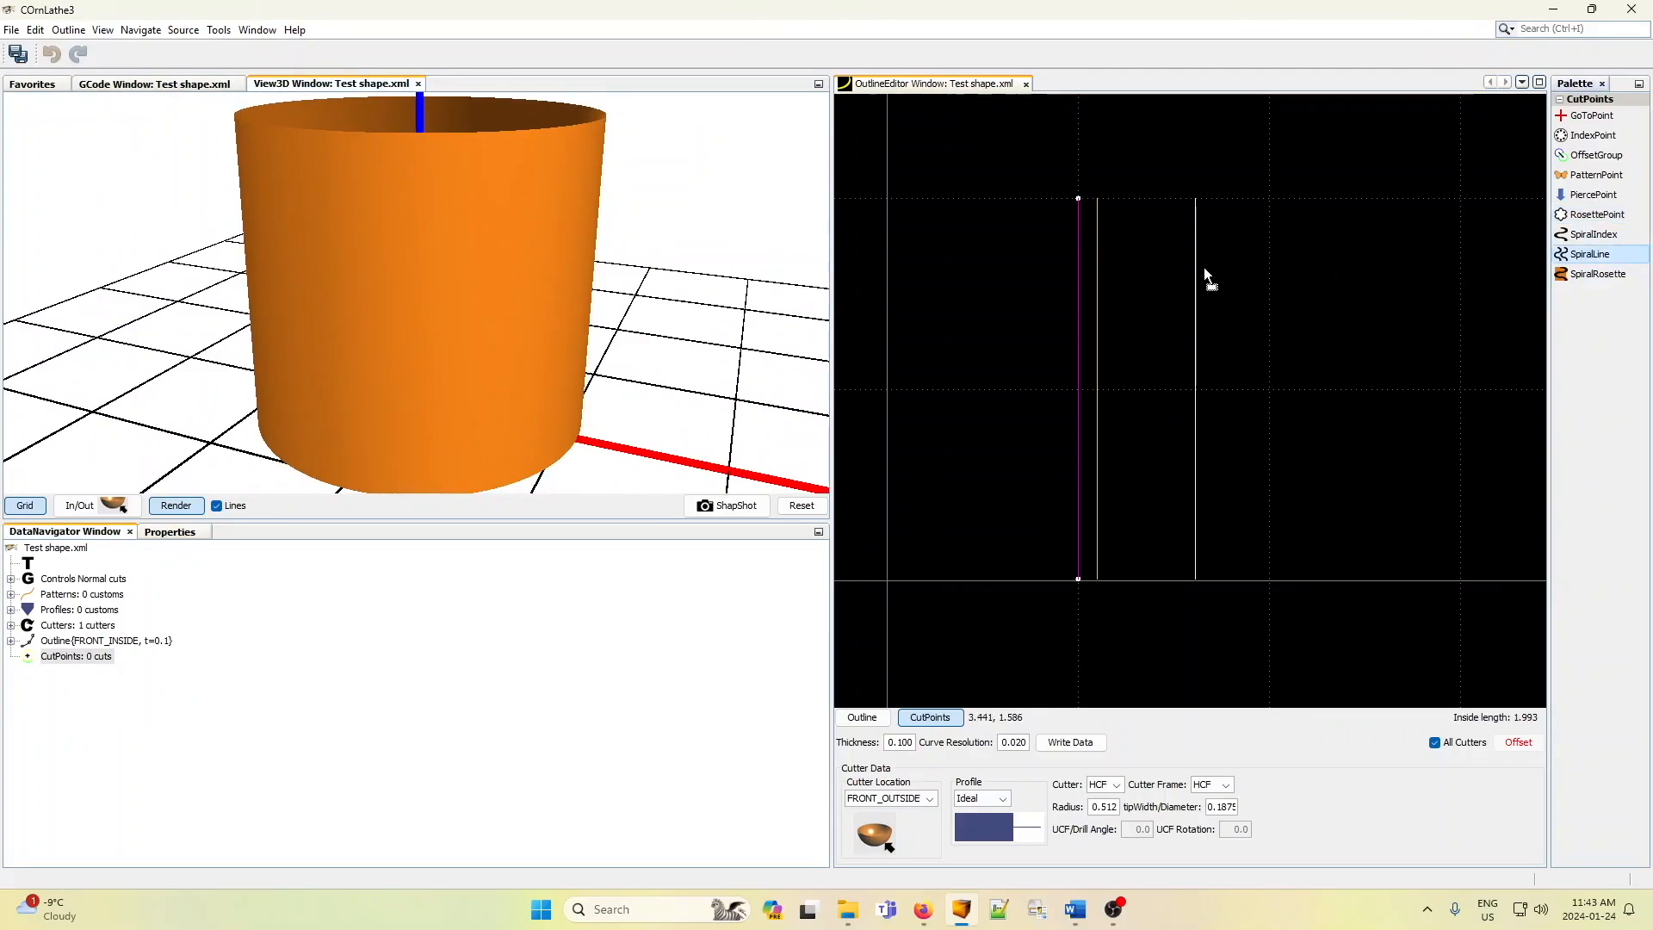
left_click_drag(1195, 261, 1195, 261)
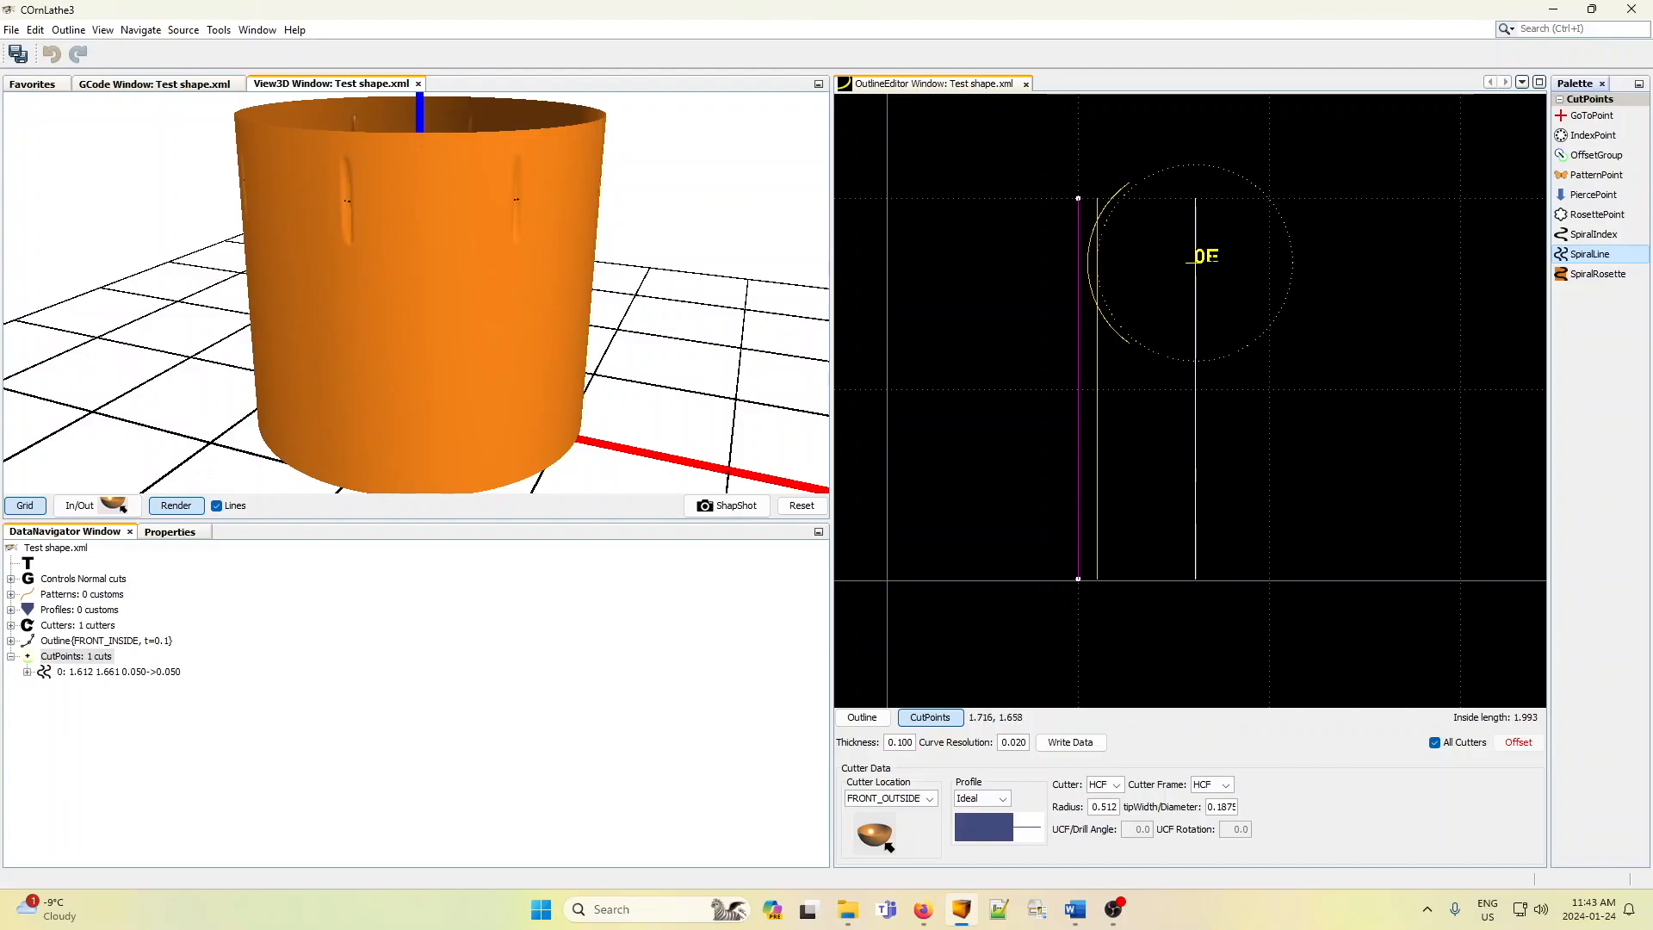
left_click_drag(1196, 258, 1195, 514)
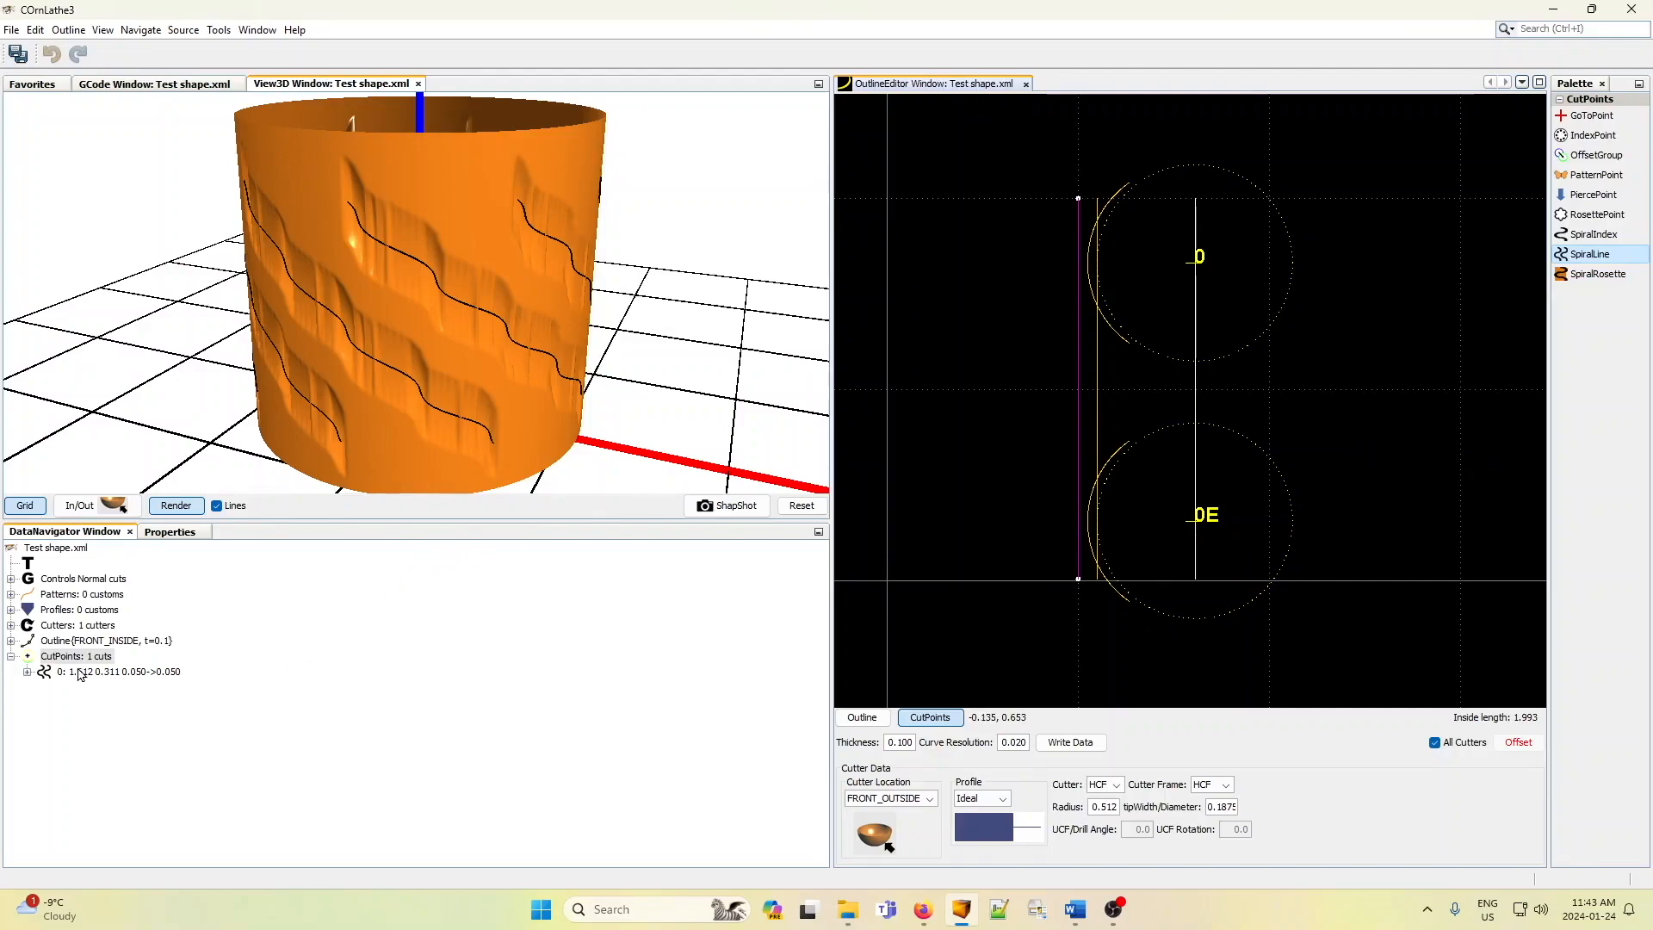
- Set the Twist of the spiral line's uniform spiral to 45 degrees
left_click(27, 671)
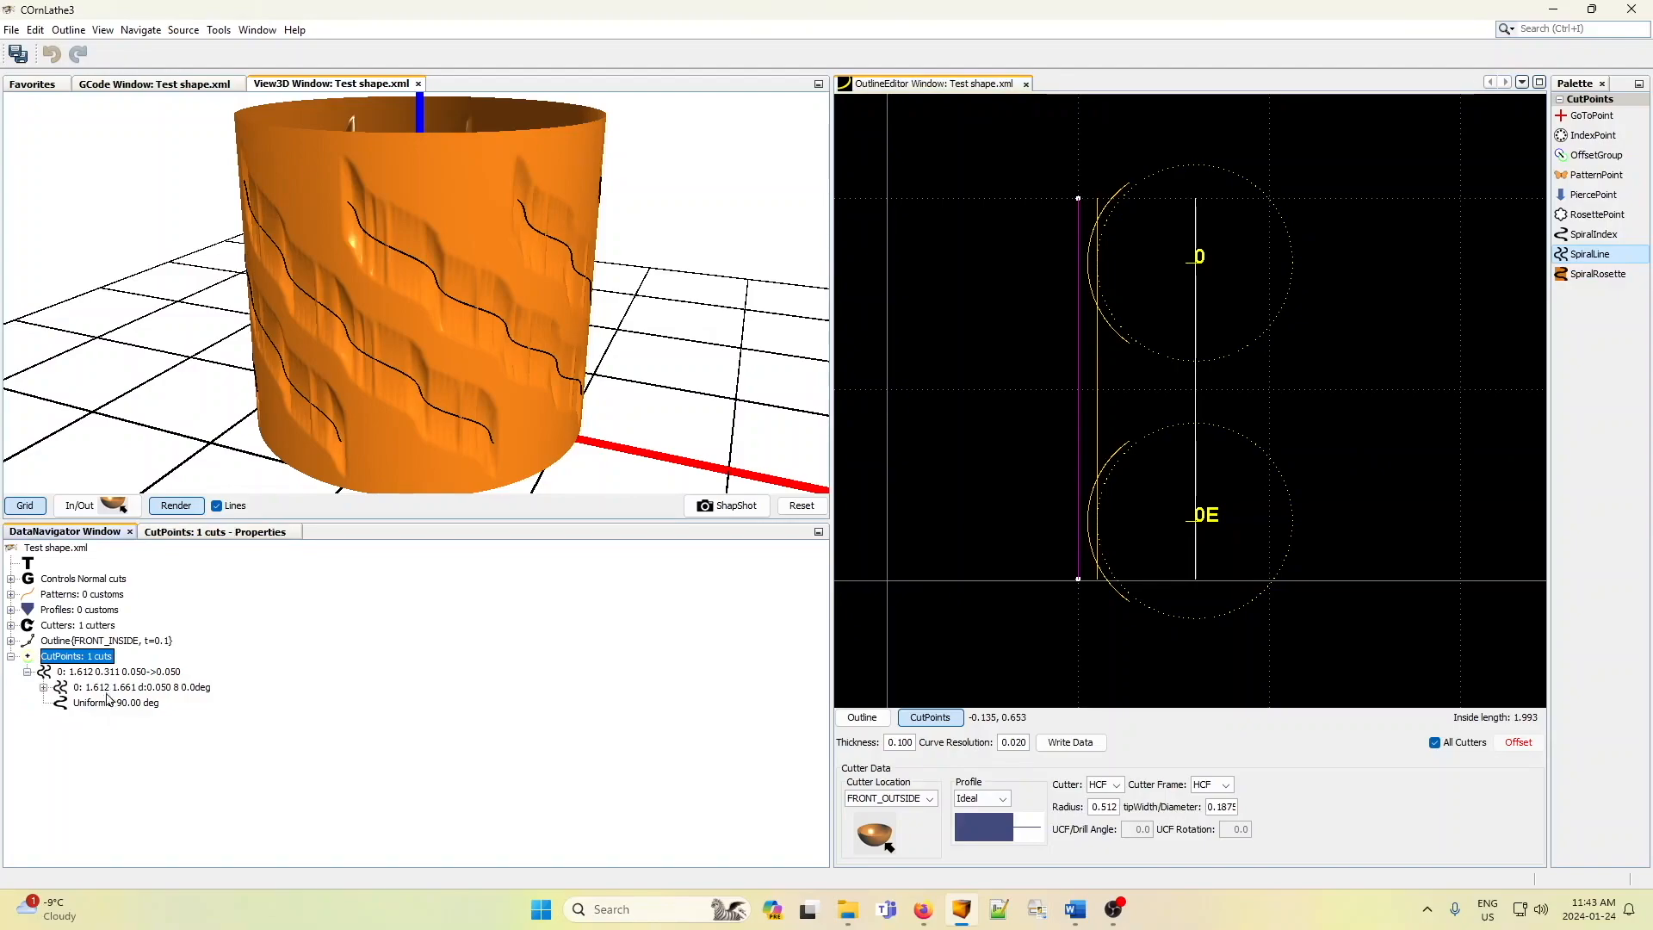
left_click(43, 687)
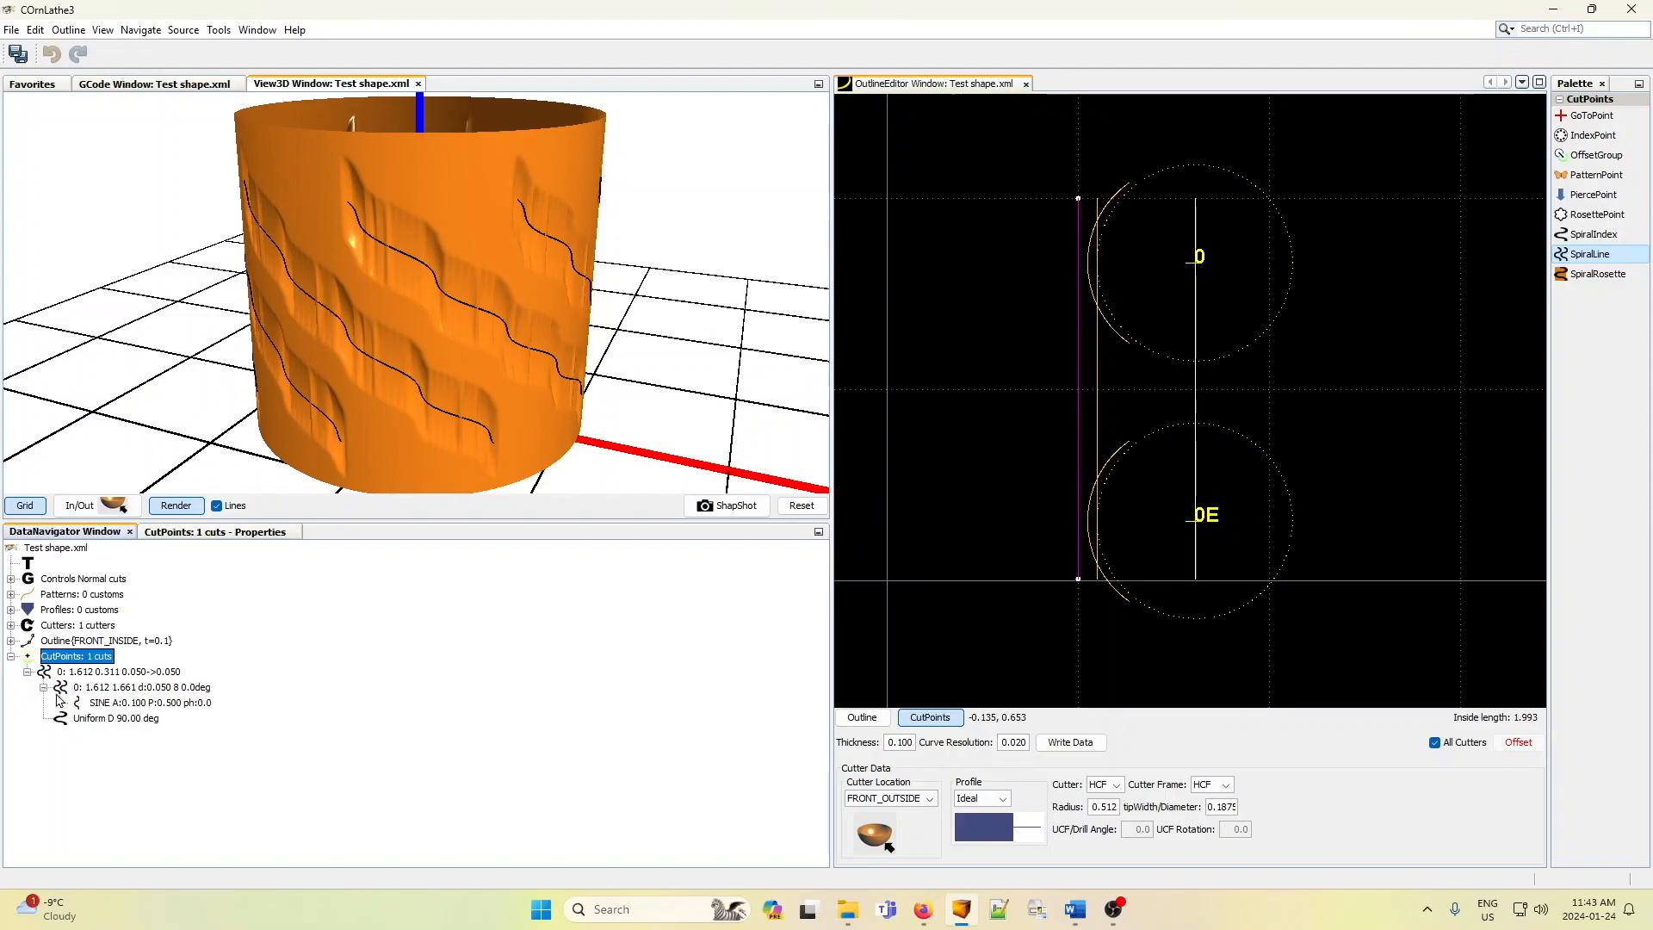
left_click(140, 720)
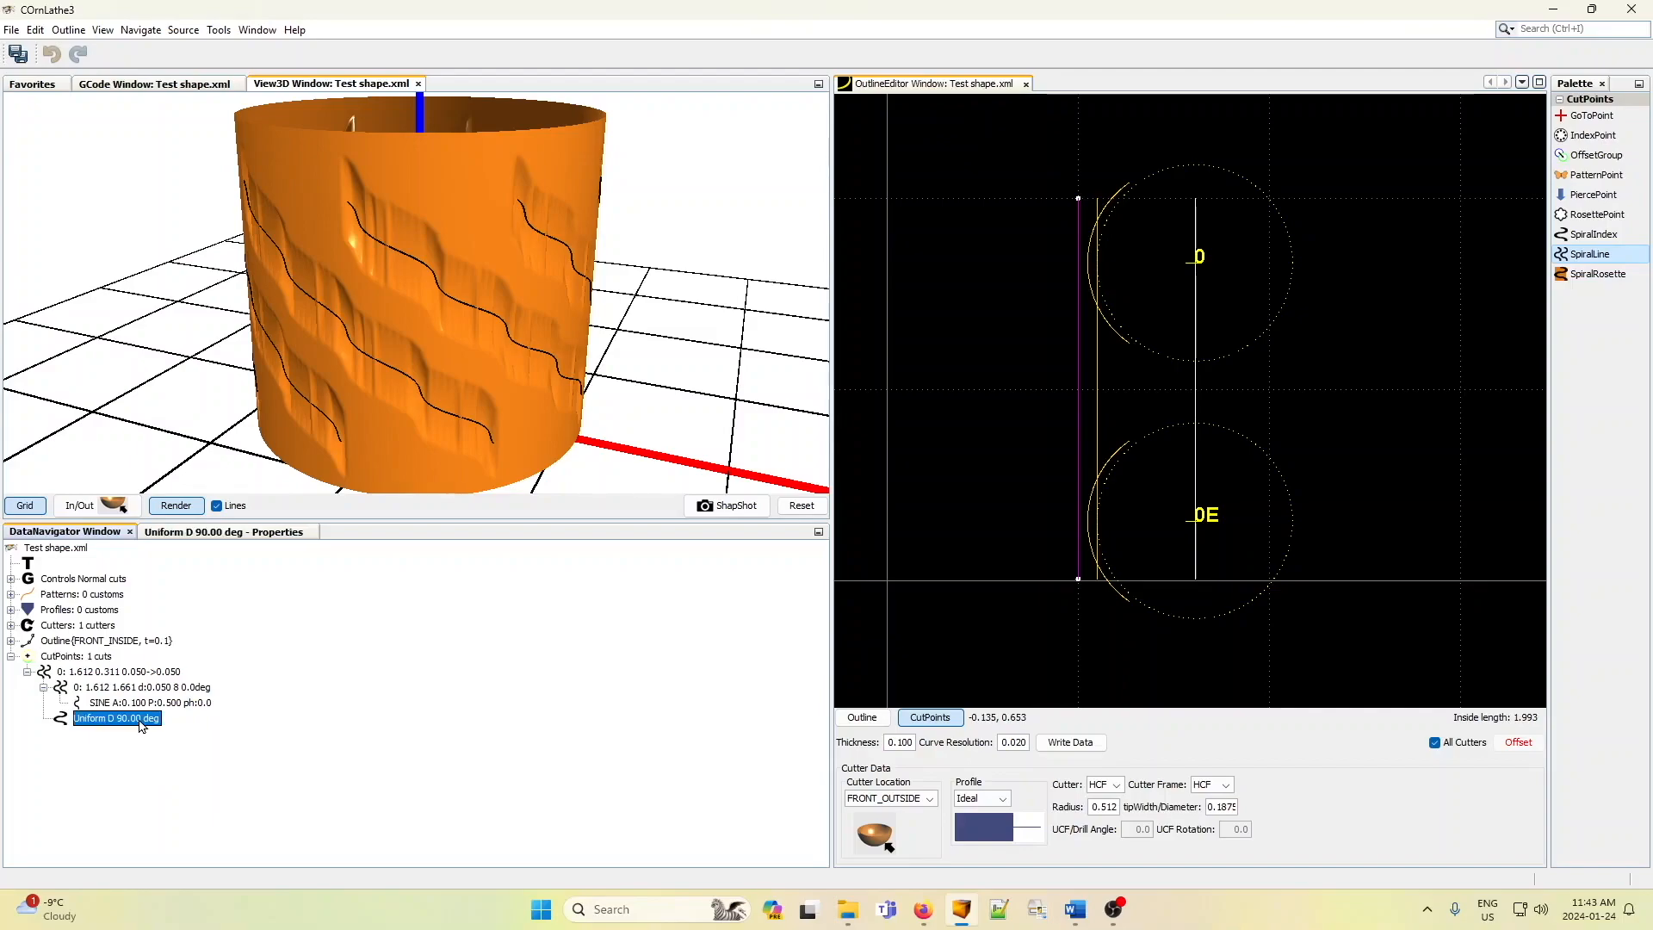
left_click(272, 533)
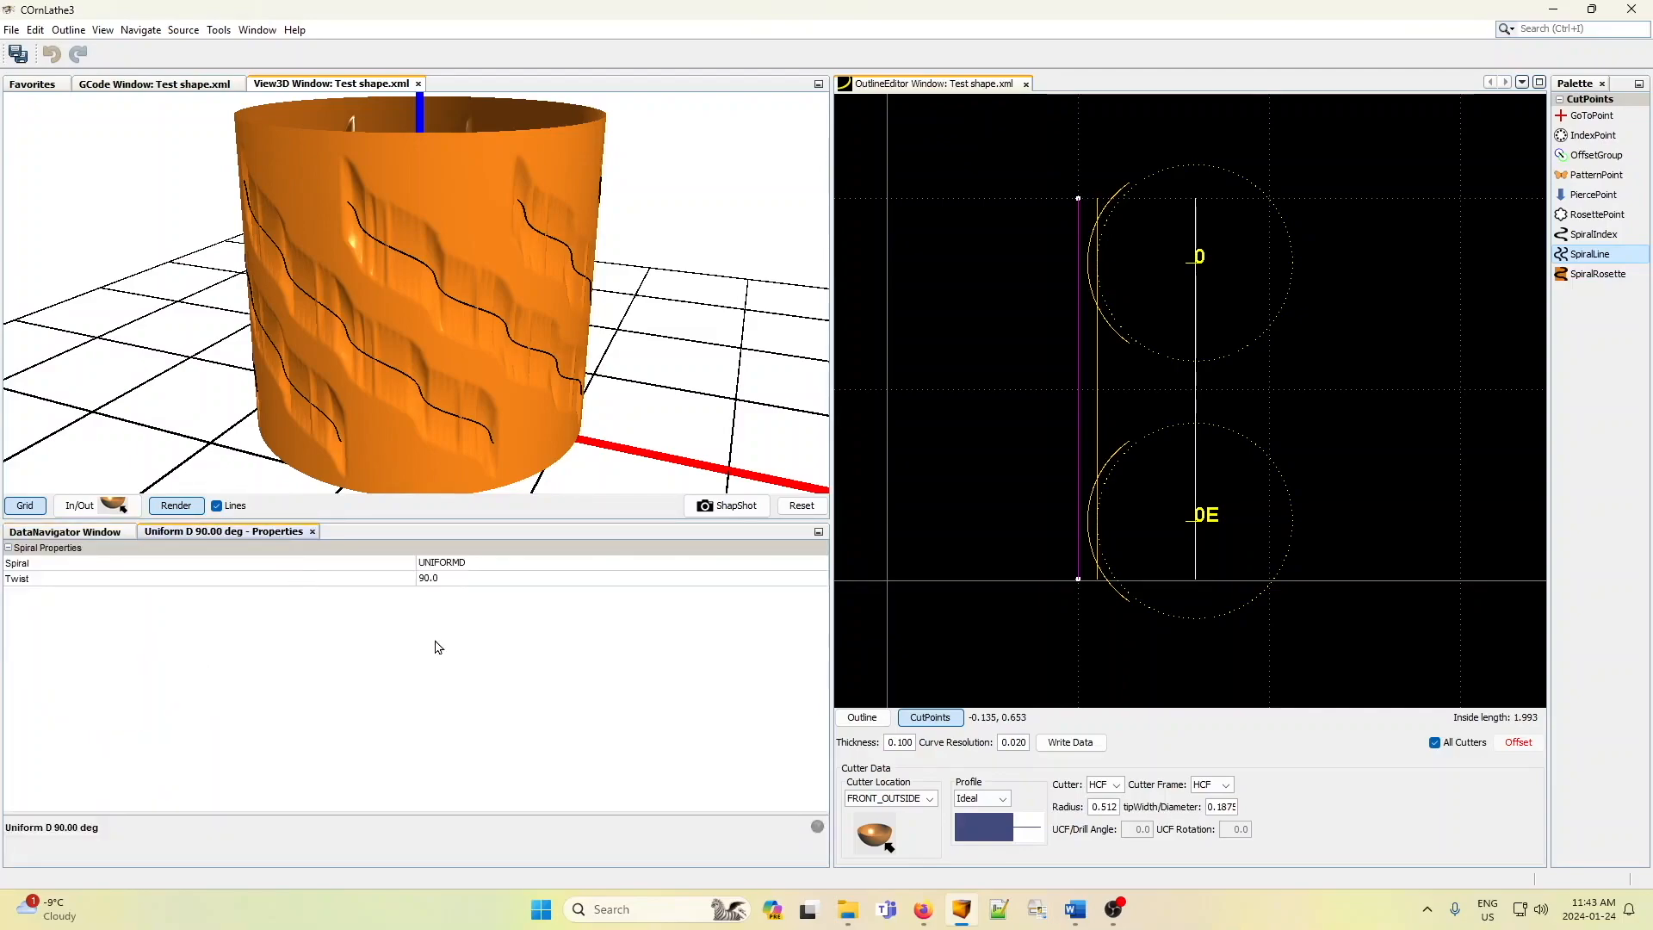
left_click(426, 580)
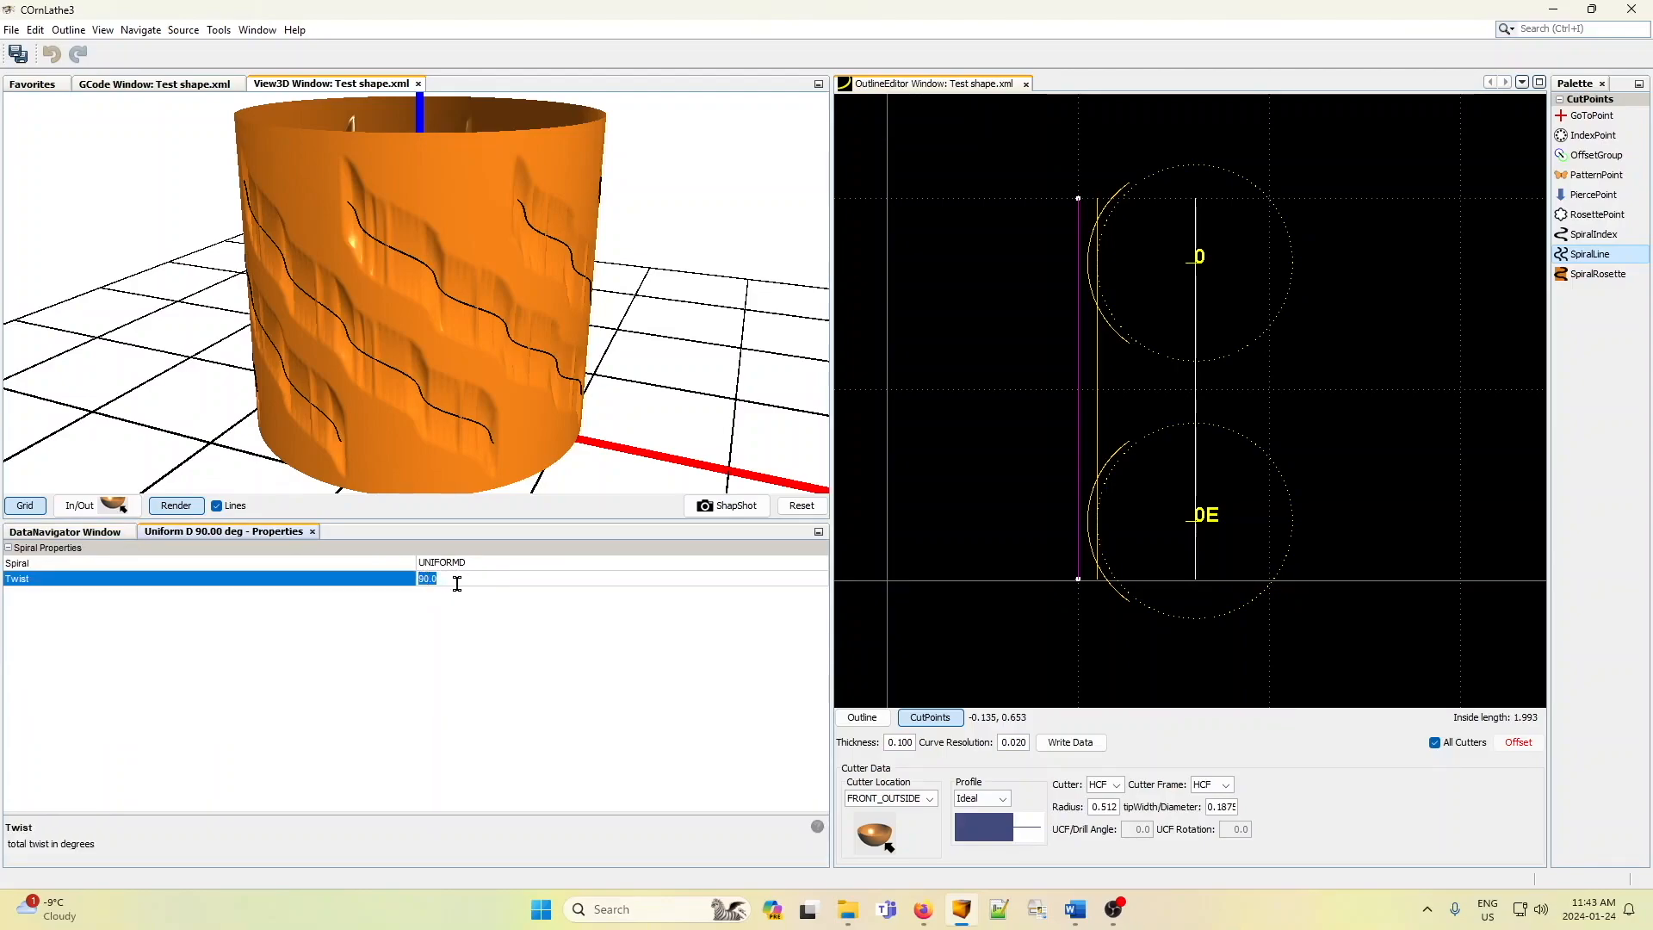
type("45")
key("Return")
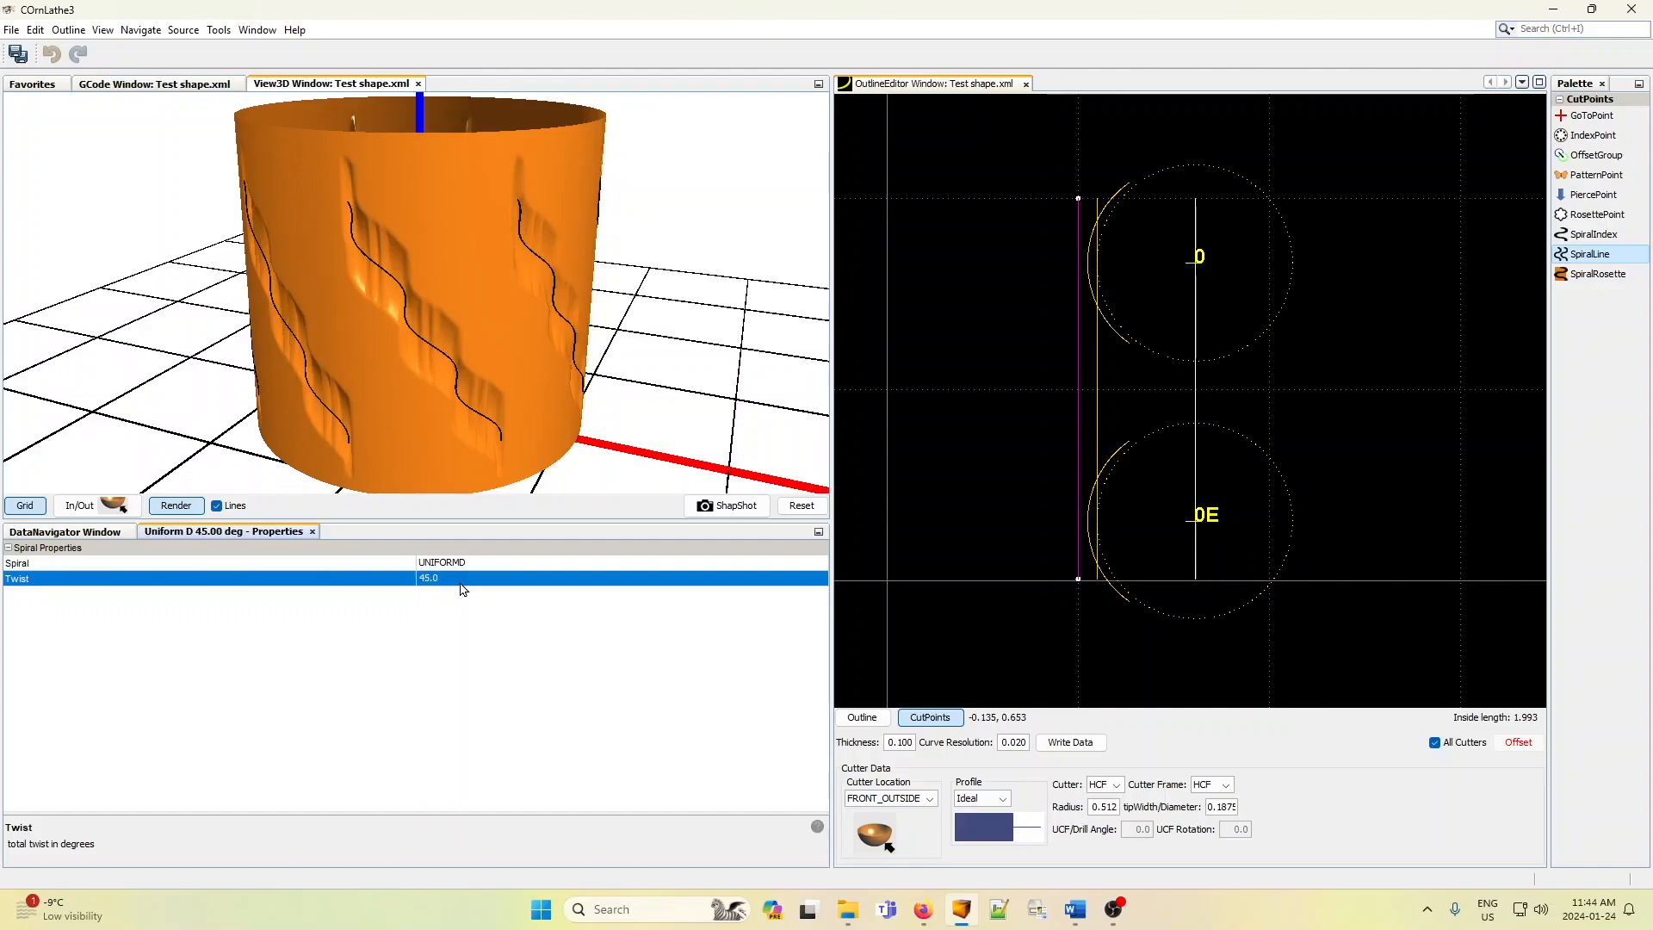
- Examine the pattern choices available for the spiral line's sine pattern bar
left_click(75, 533)
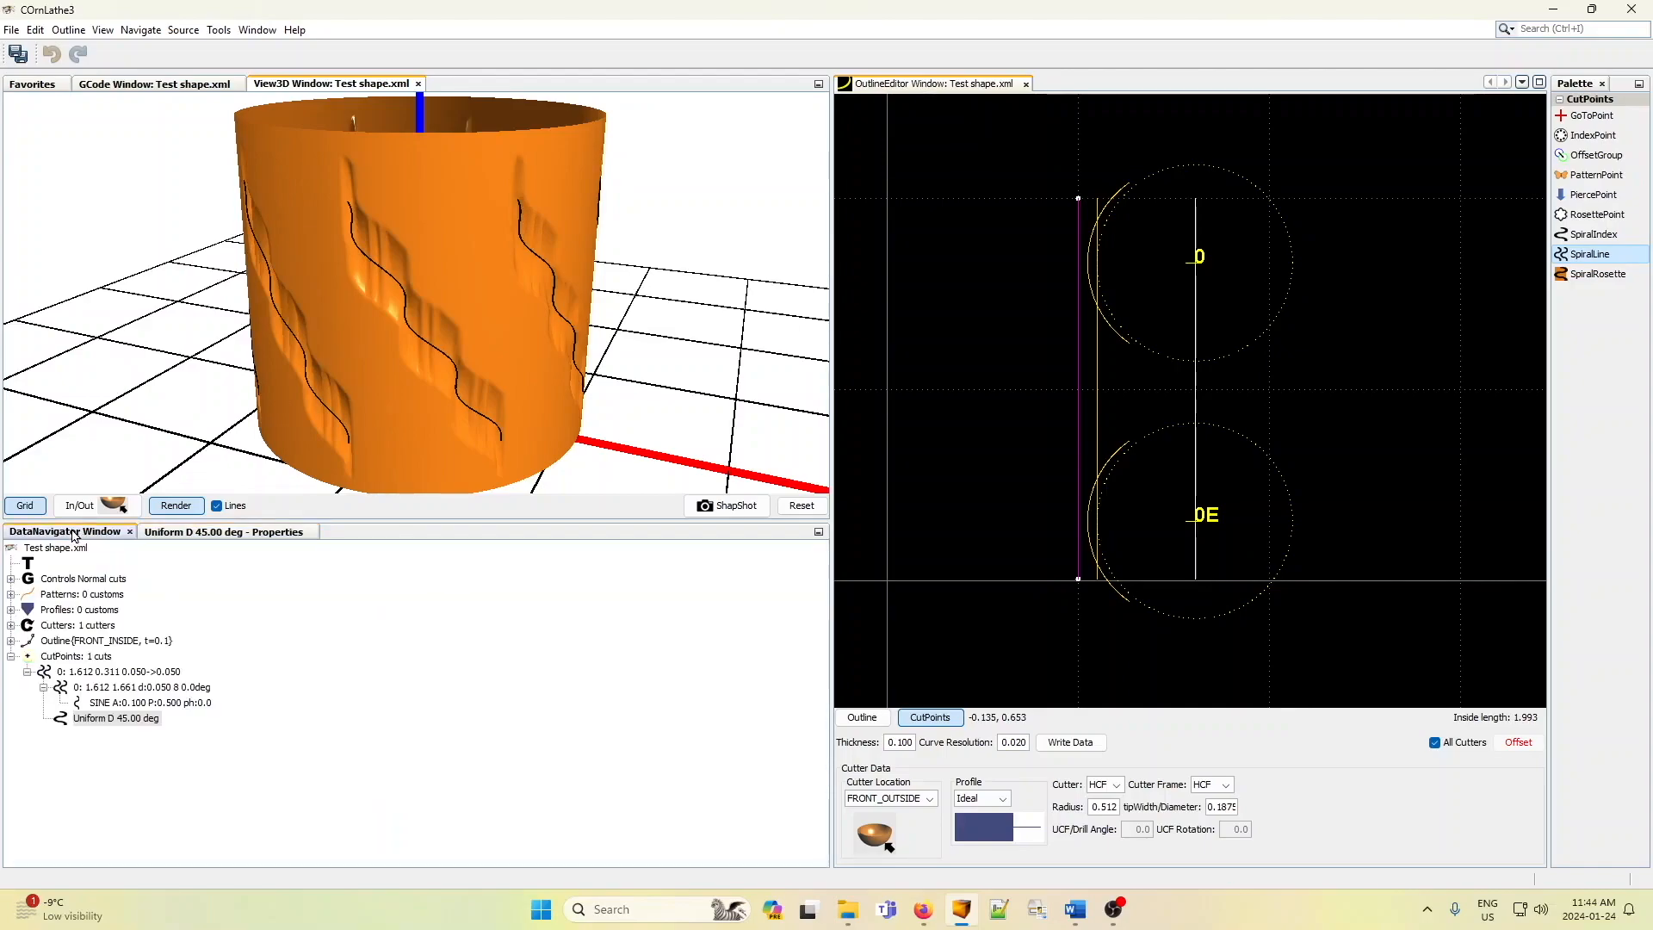
left_click(134, 704)
left_click(251, 534)
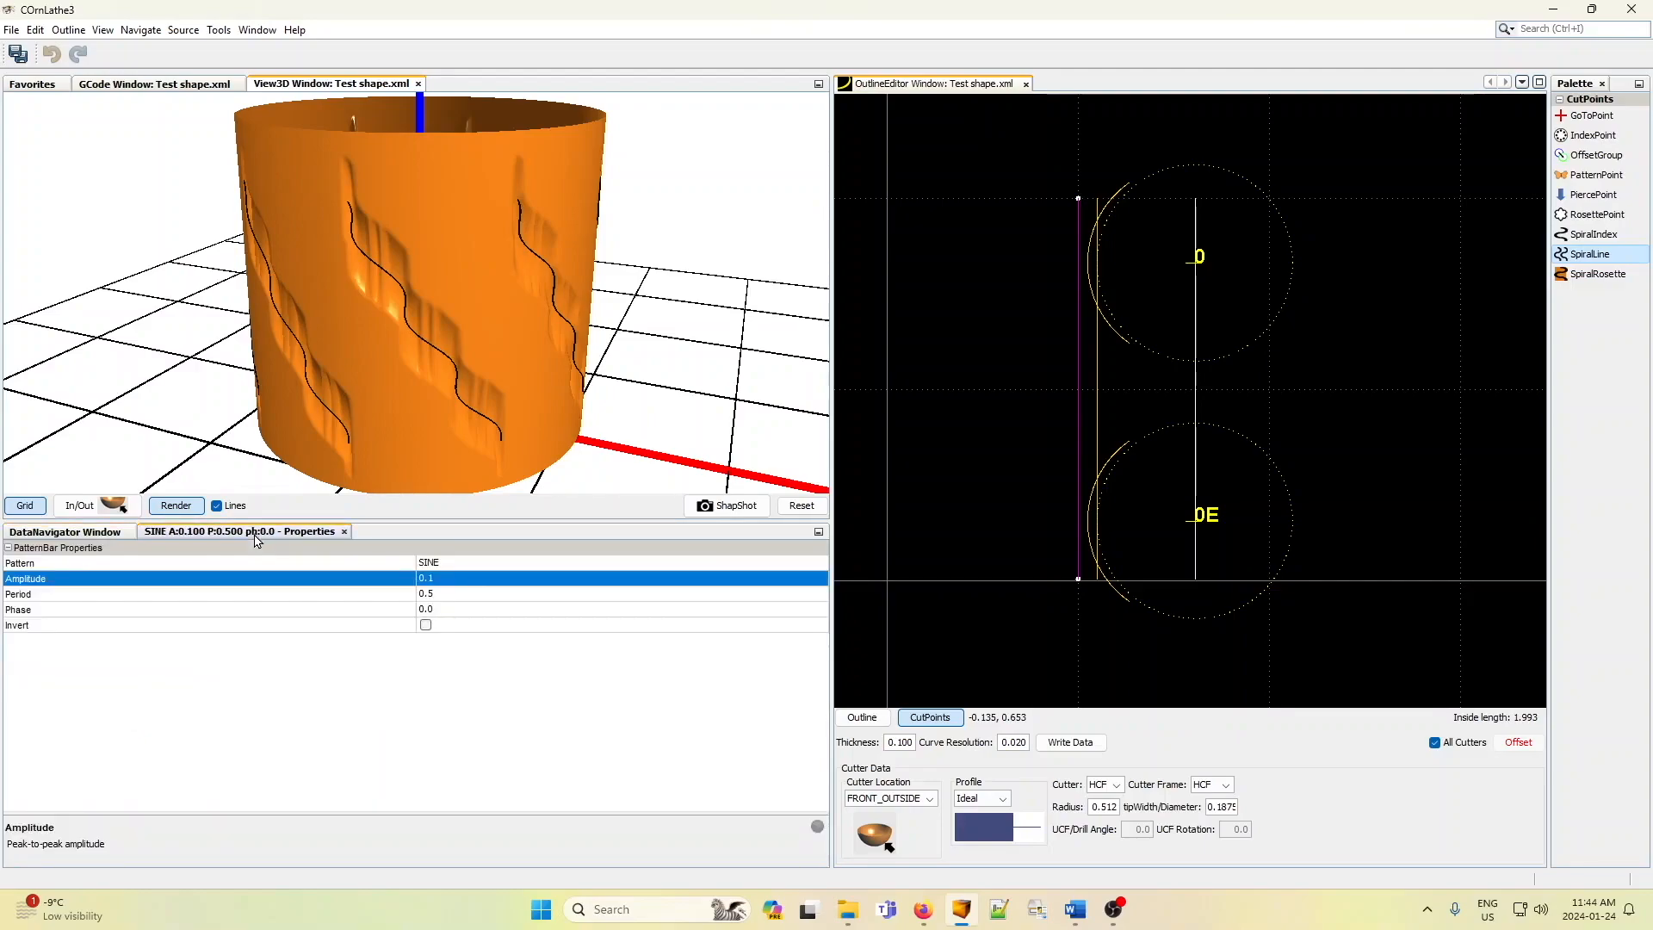
left_click(446, 566)
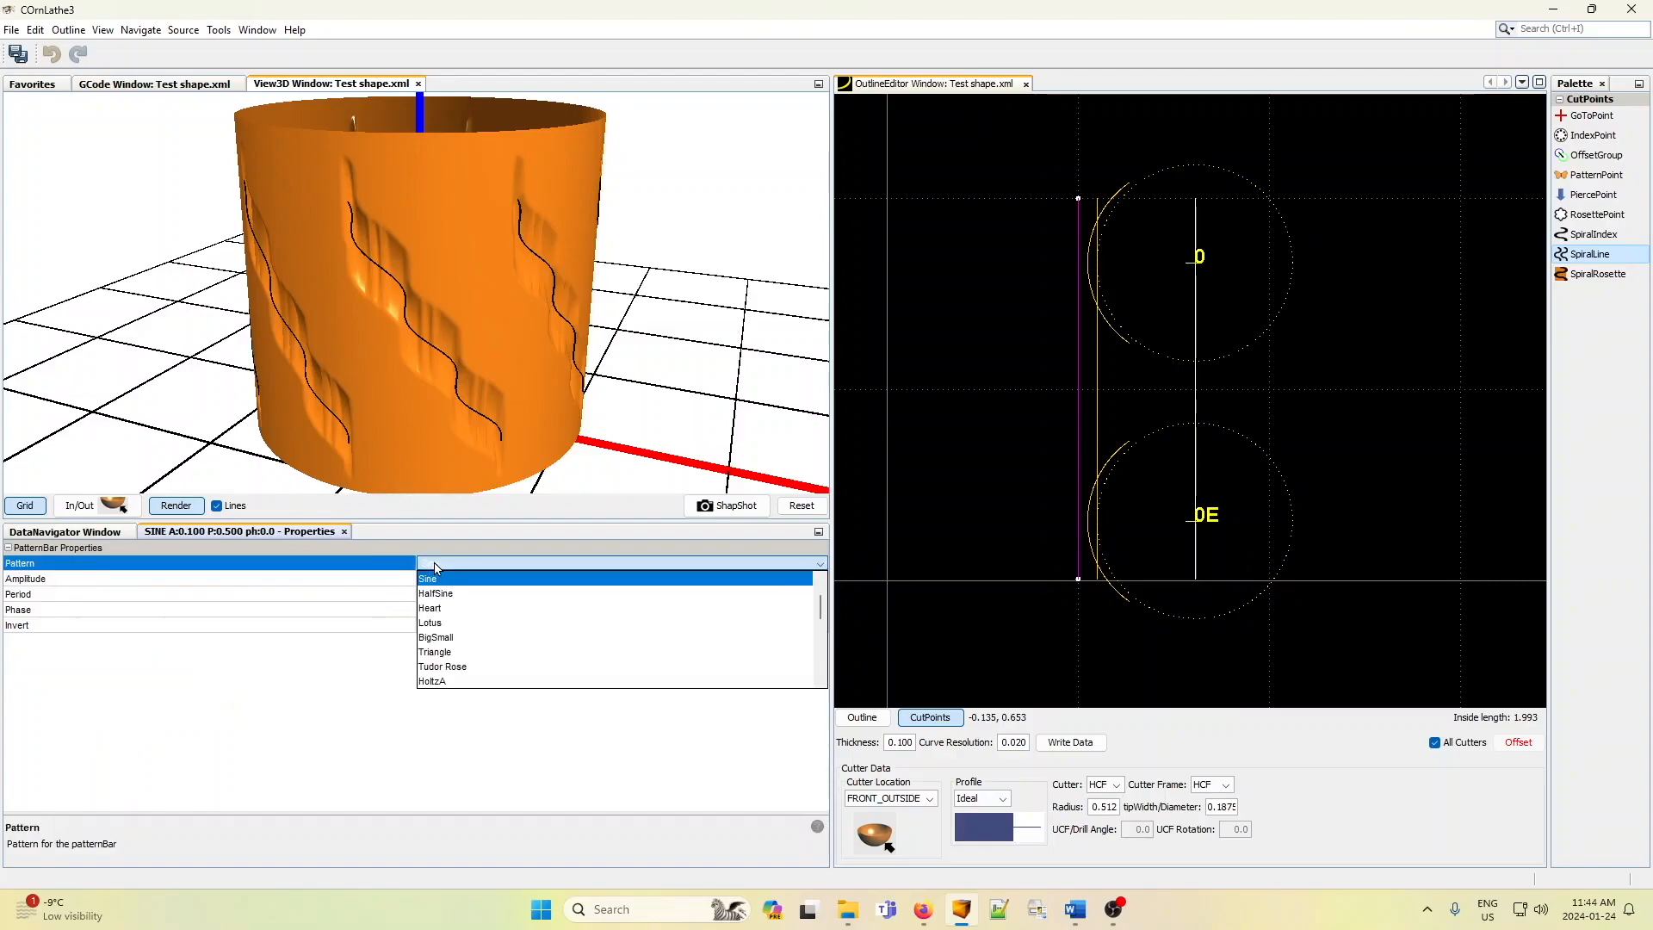
scroll(449, 625, "down", 4)
scroll(444, 638, "down", 2)
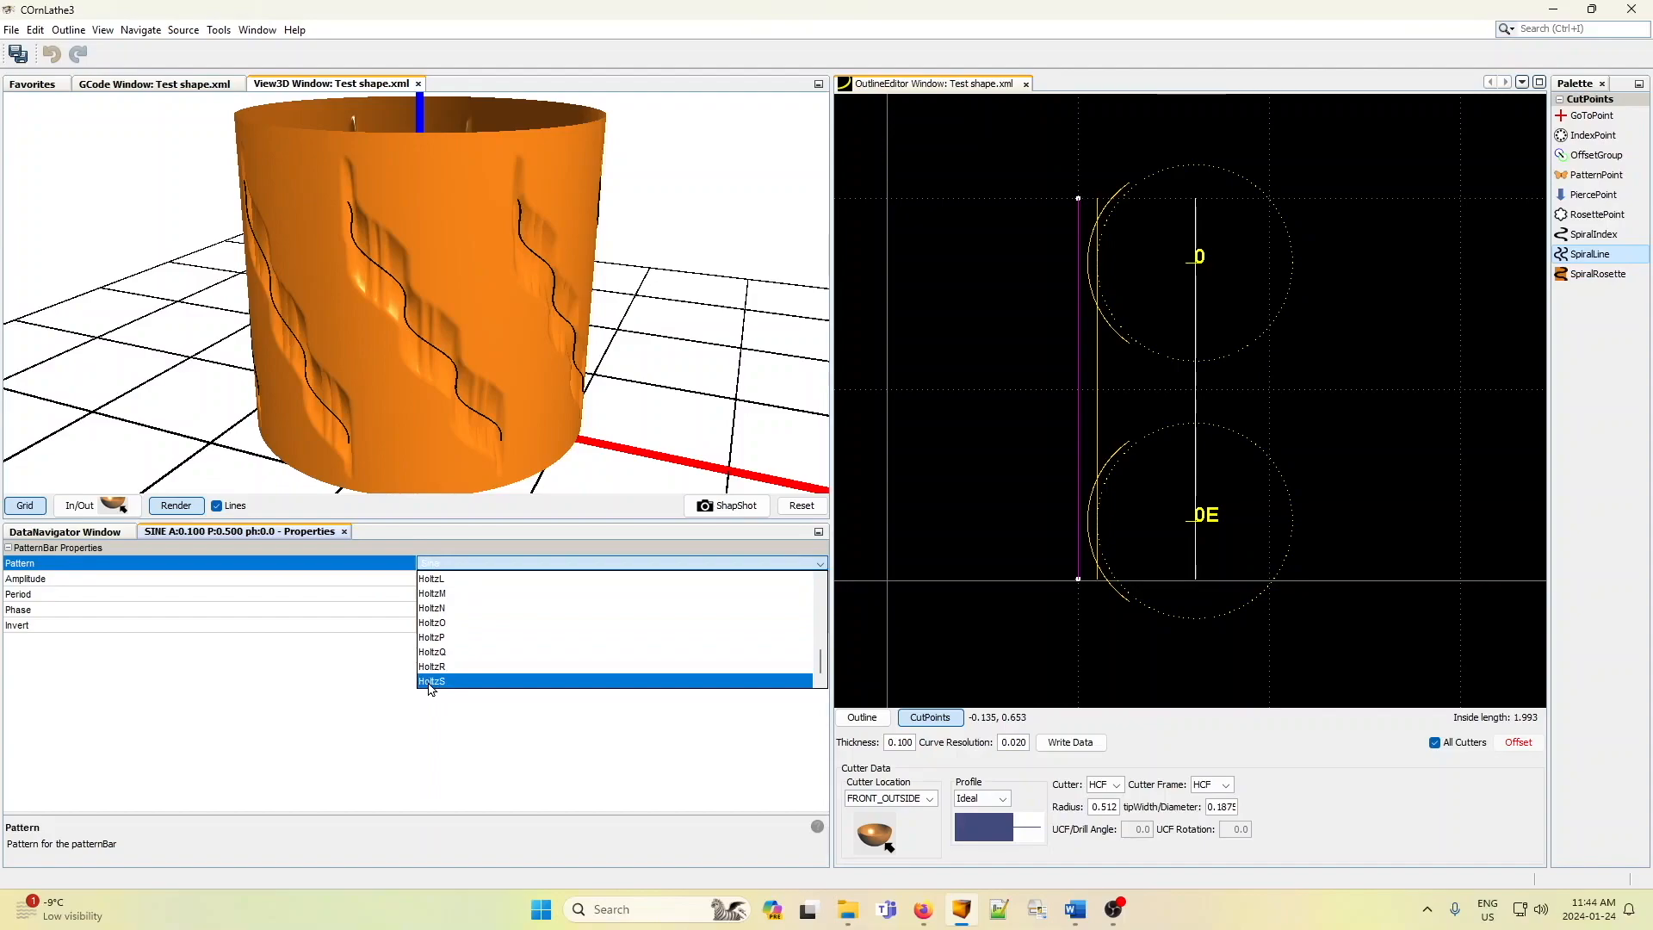
scroll(439, 641, "up", 7)
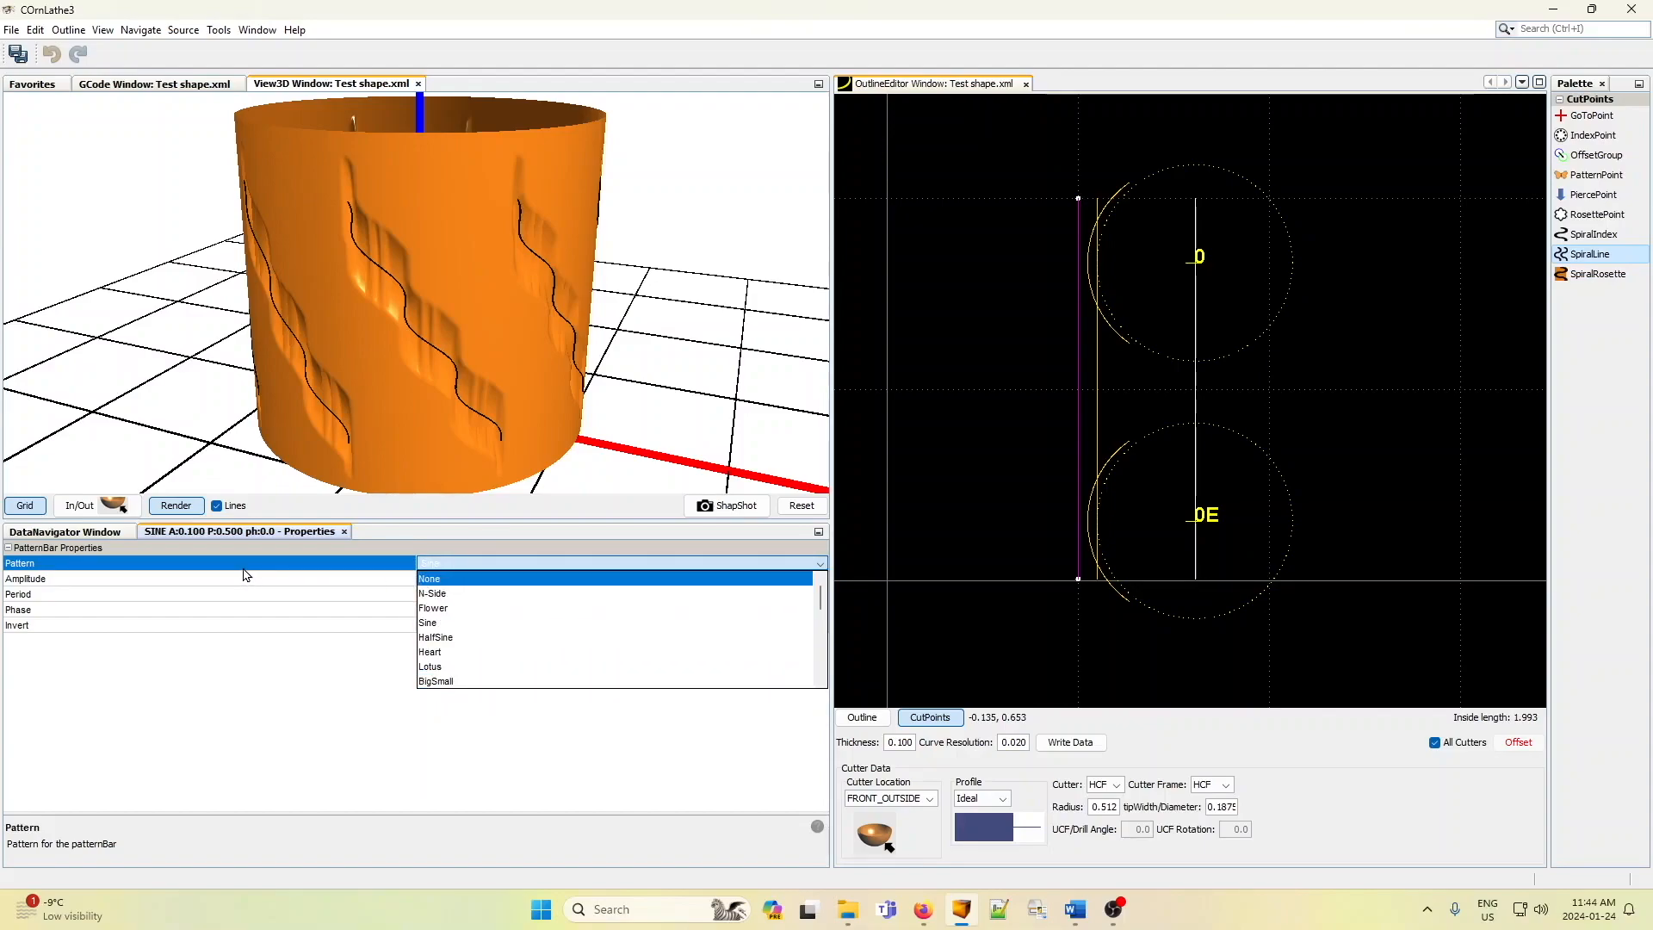
left_click(194, 588)
left_click(195, 587)
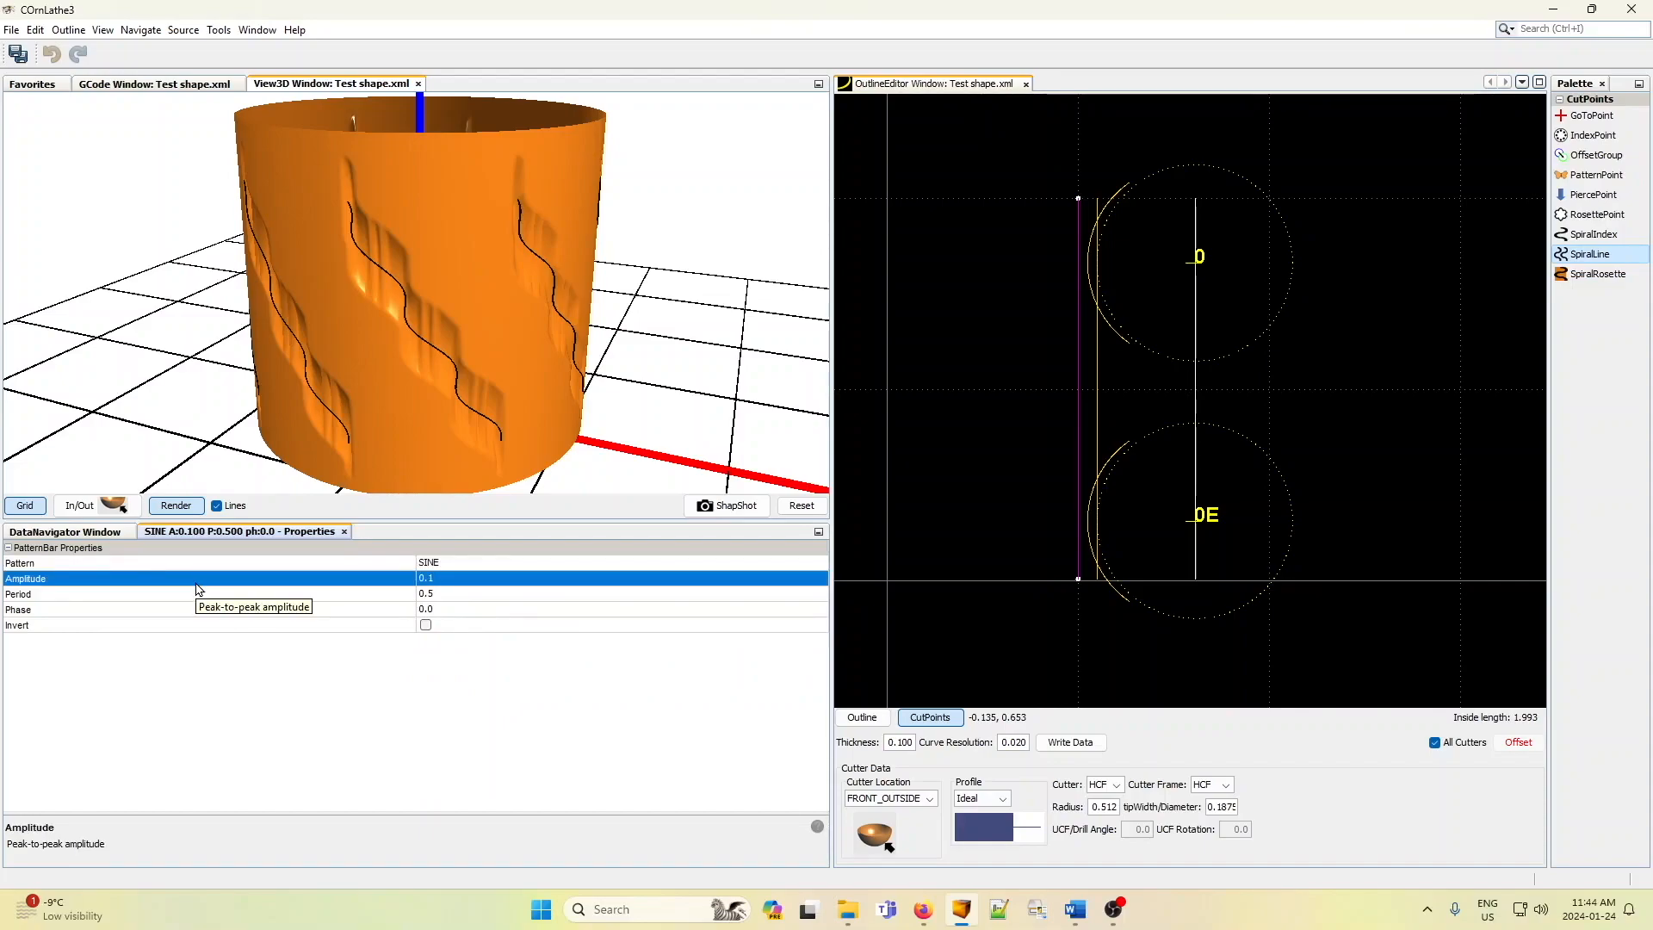
- Set the Amplitude of the spiral line's sine pattern to 0.3
left_click(441, 583)
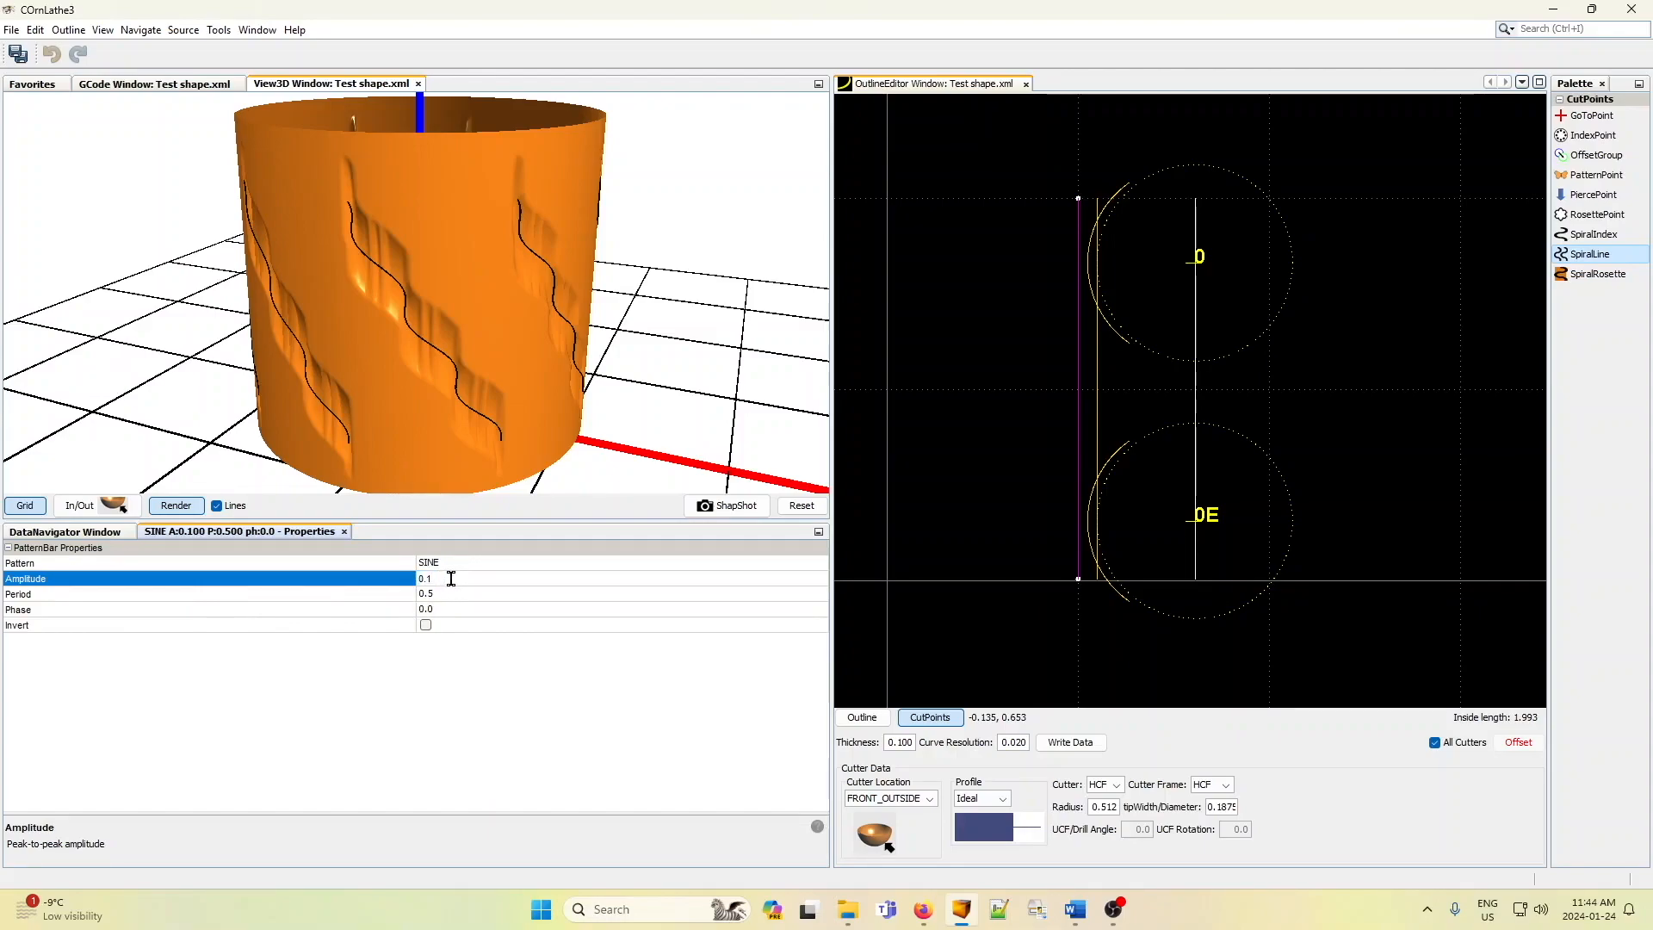
key("BackSpace")
type(".3")
key("Return")
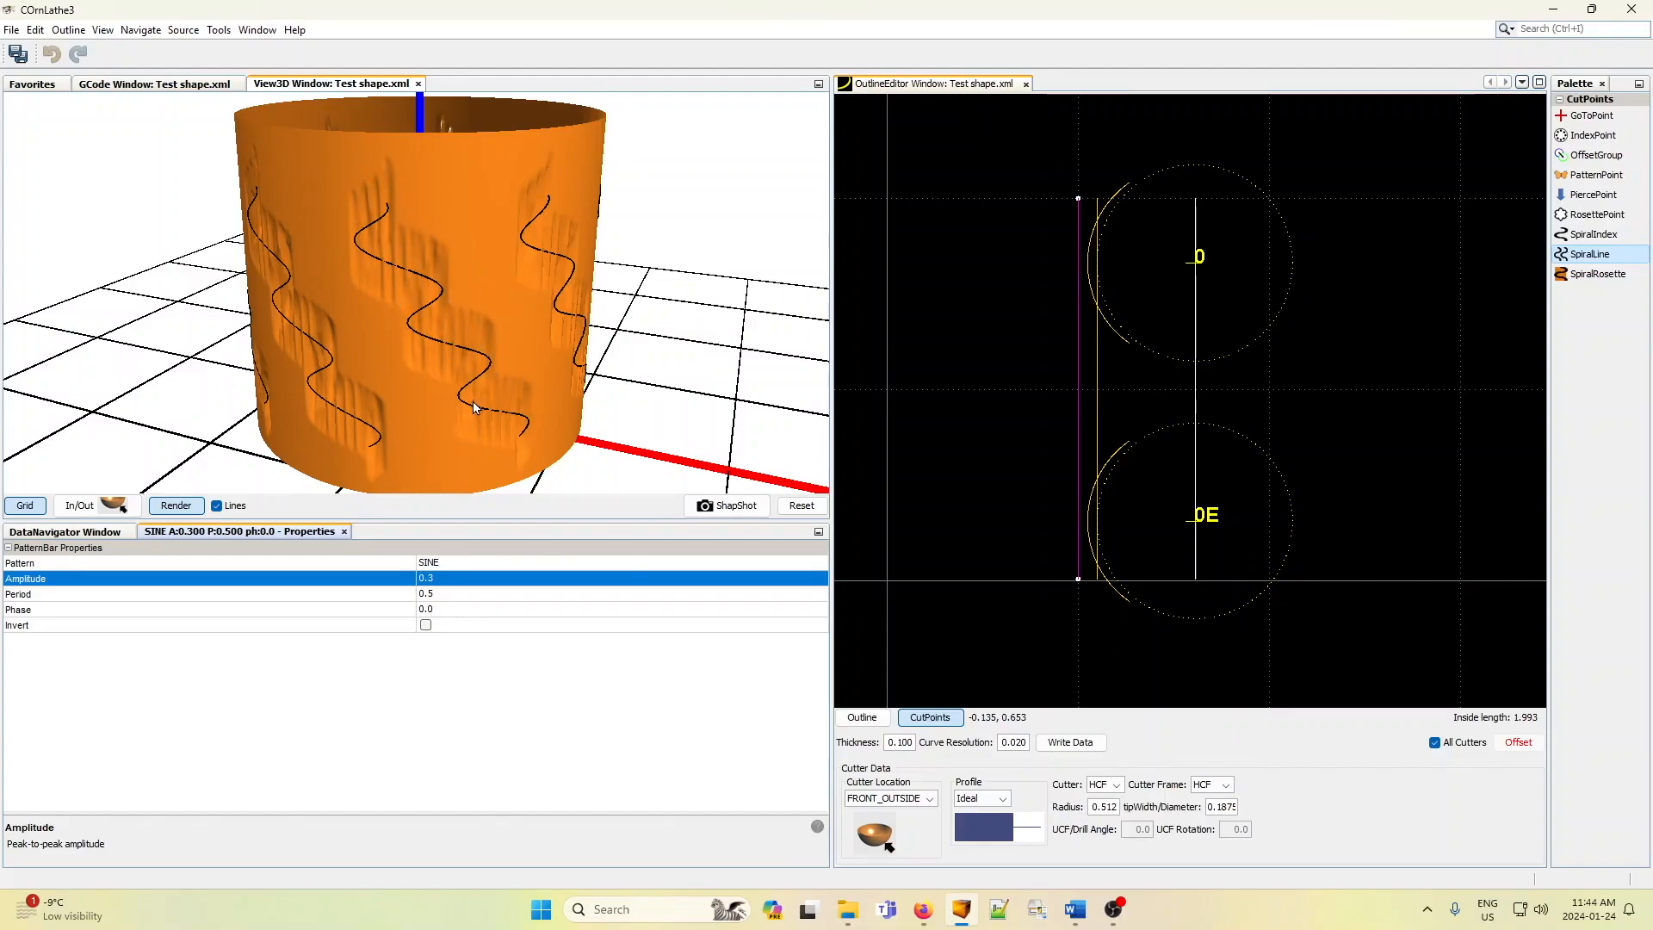
left_click(95, 535)
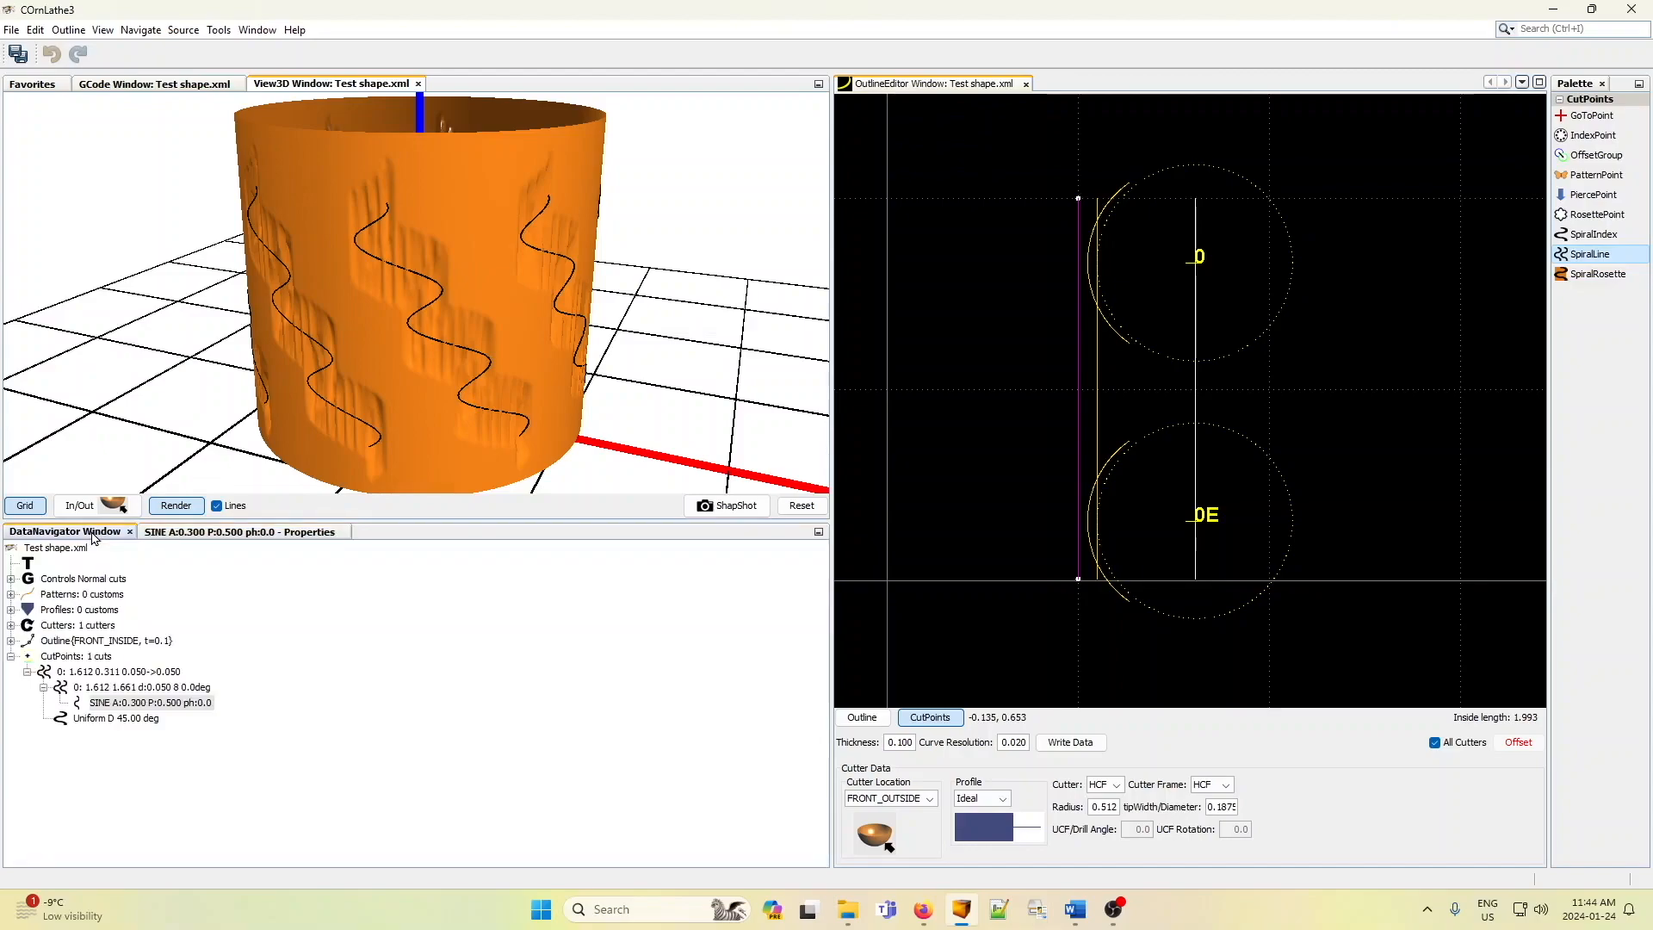
- Set the Twist of the spiral line's uniform spiral to 0 degrees
left_click(111, 720)
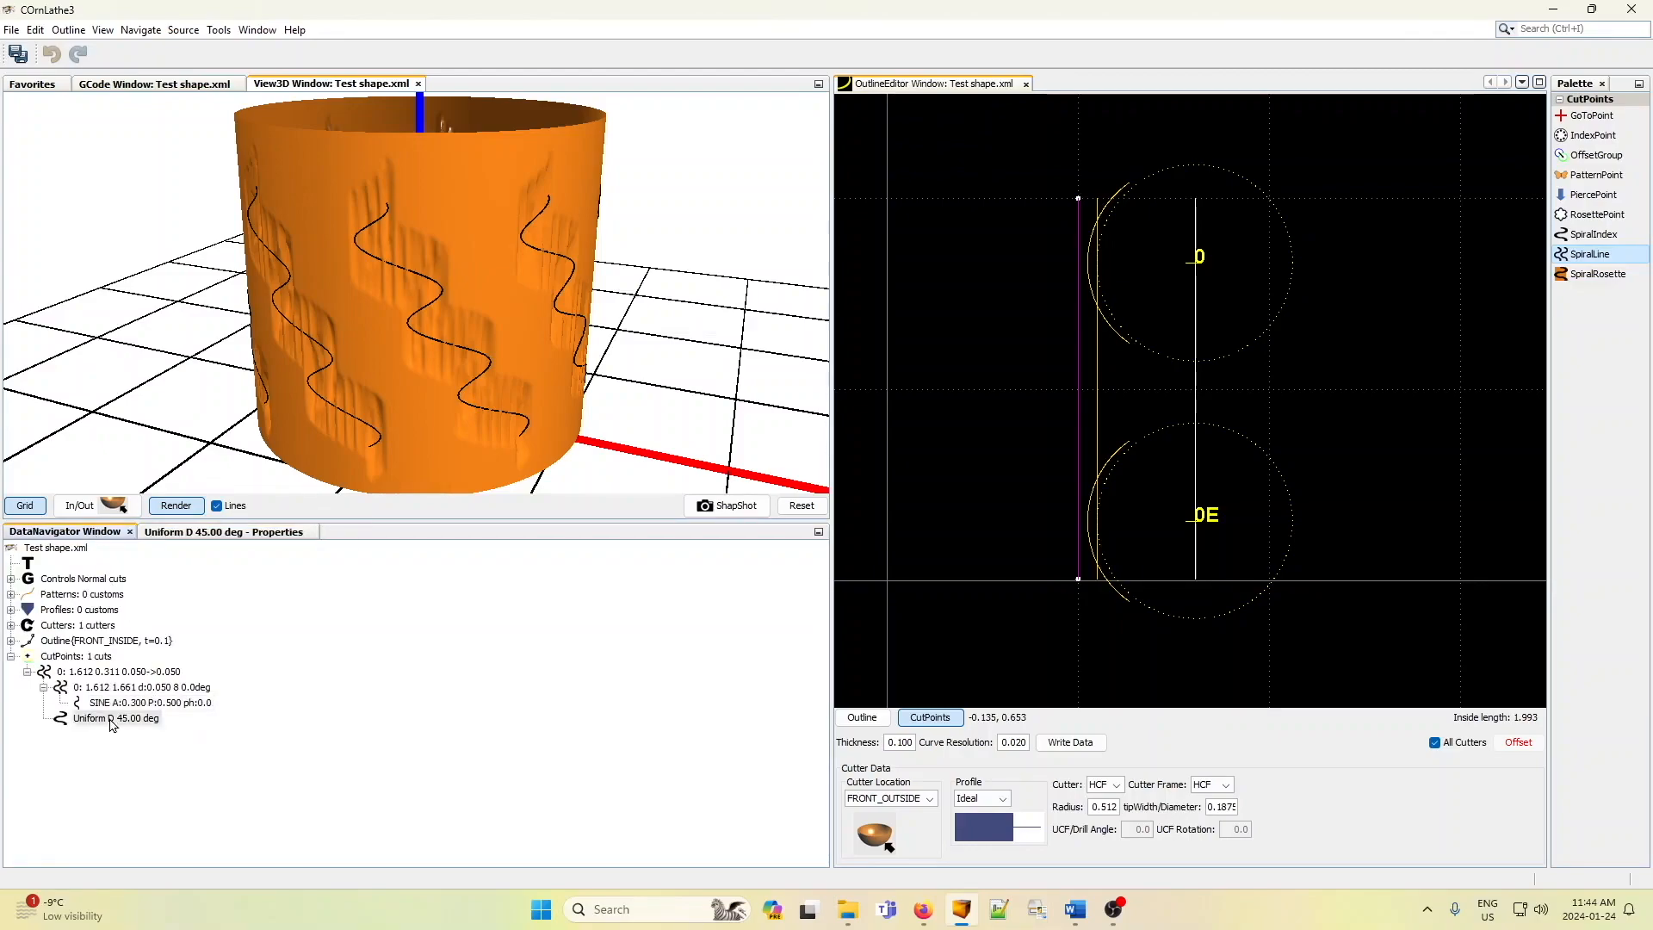
left_click(259, 532)
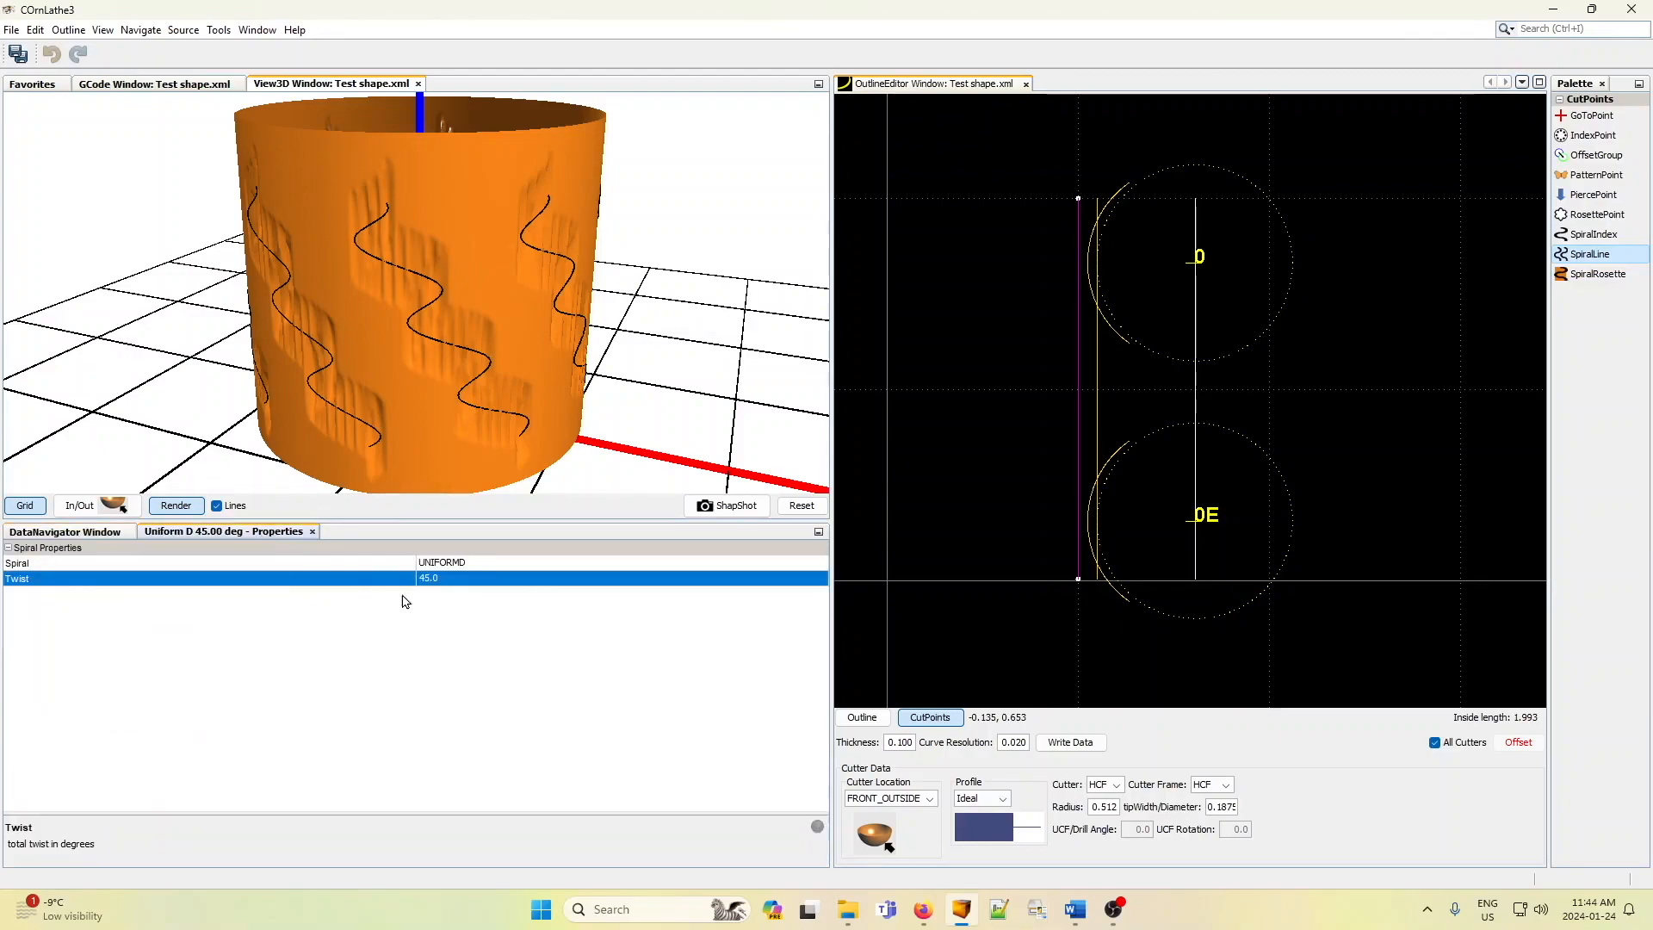
left_click(446, 577)
type("0")
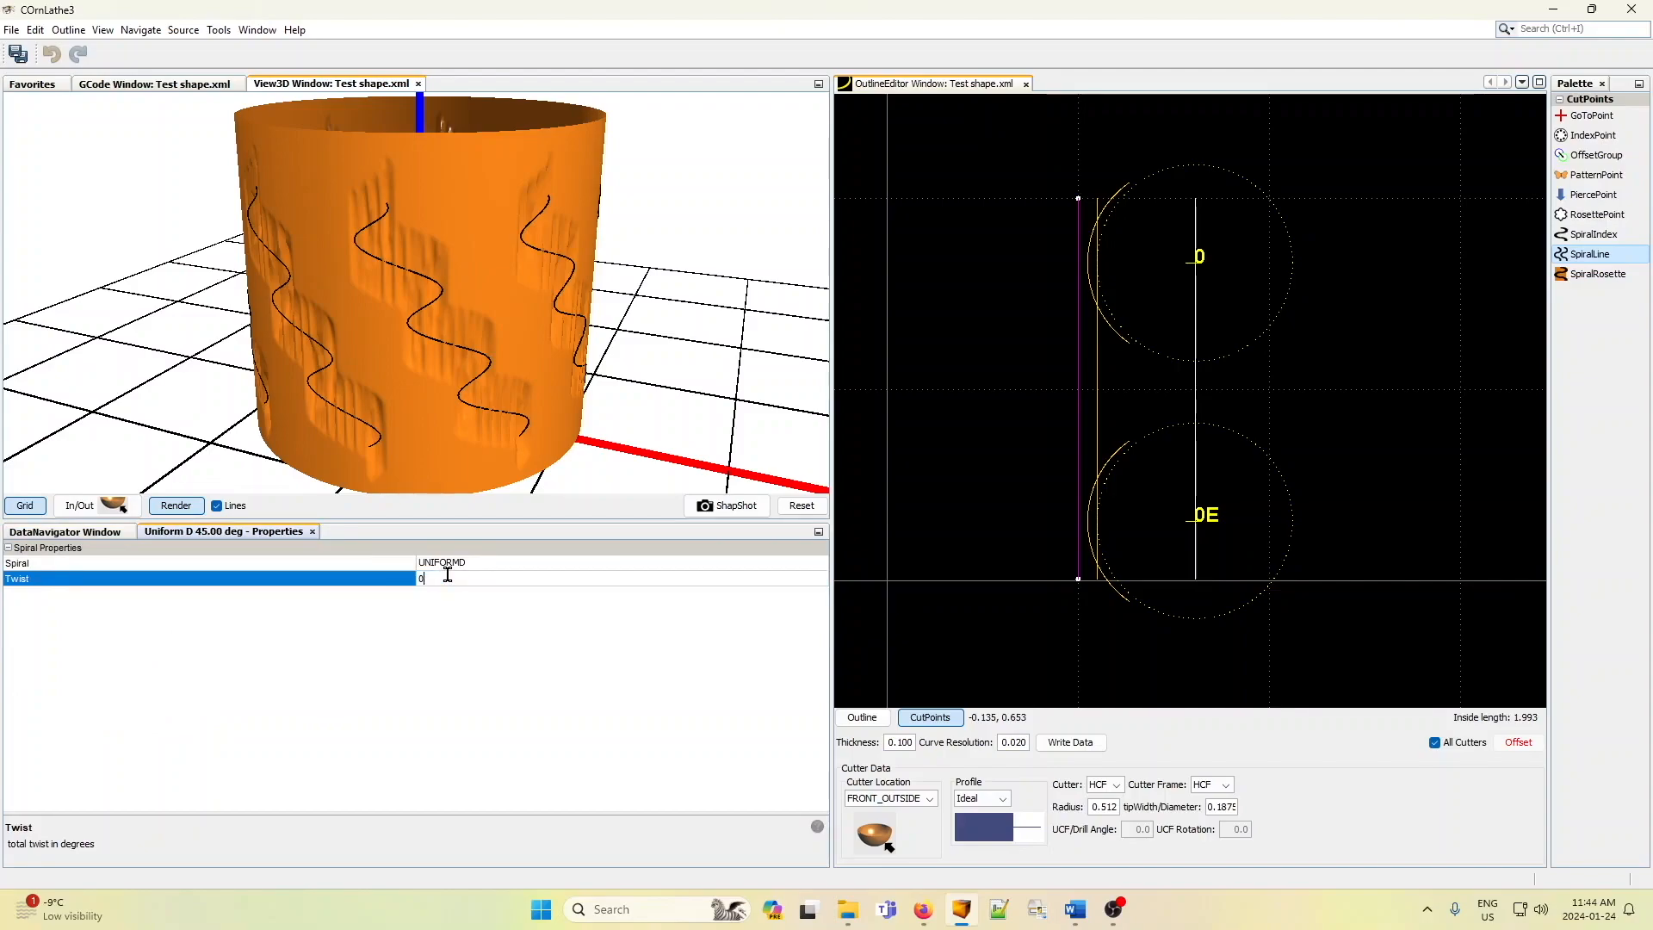
key("Return")
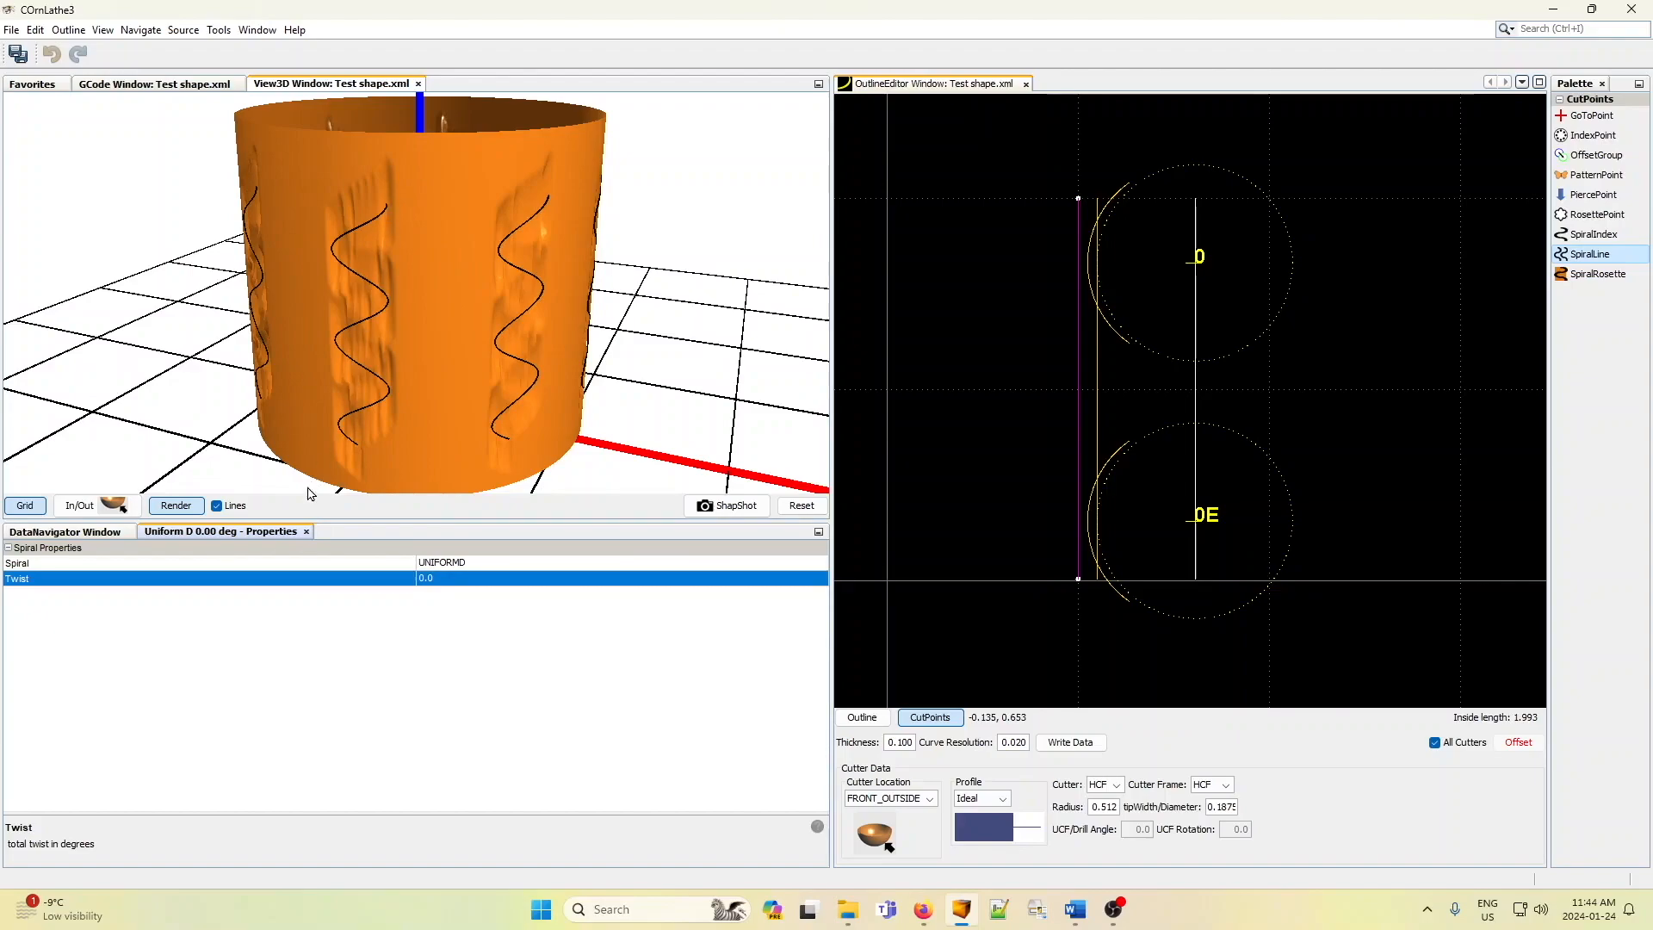
- Change the Cutting Frame of the front-outside HCF cutter to Drill and dismiss the surface rendering progress
left_click(40, 533)
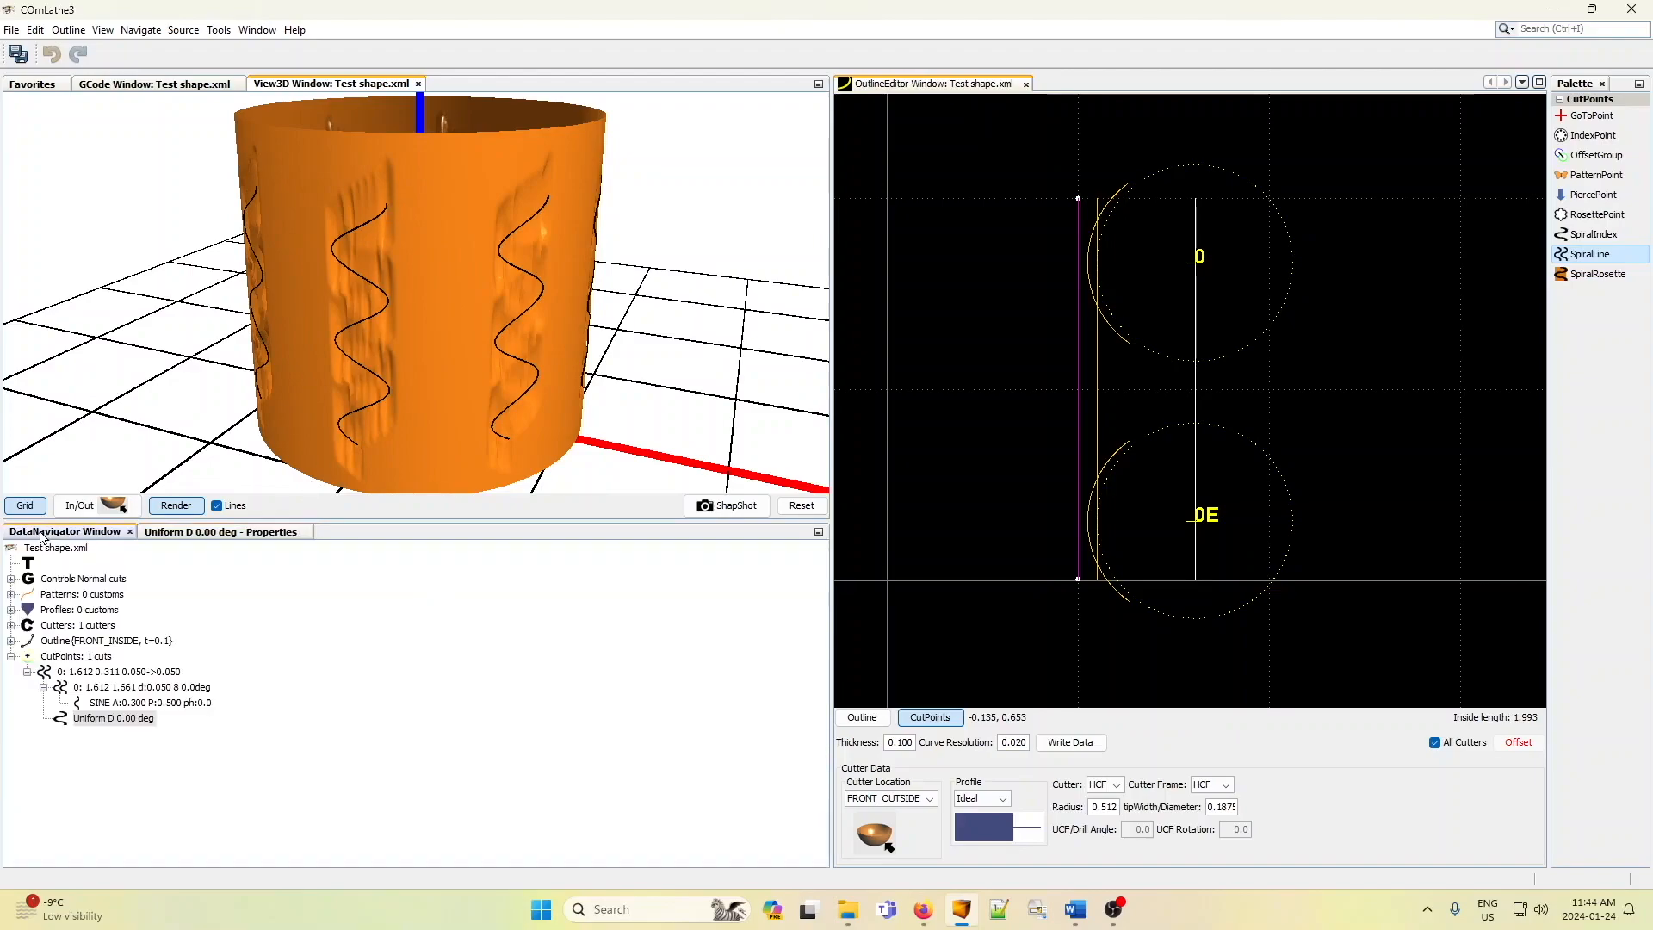
left_click(10, 625)
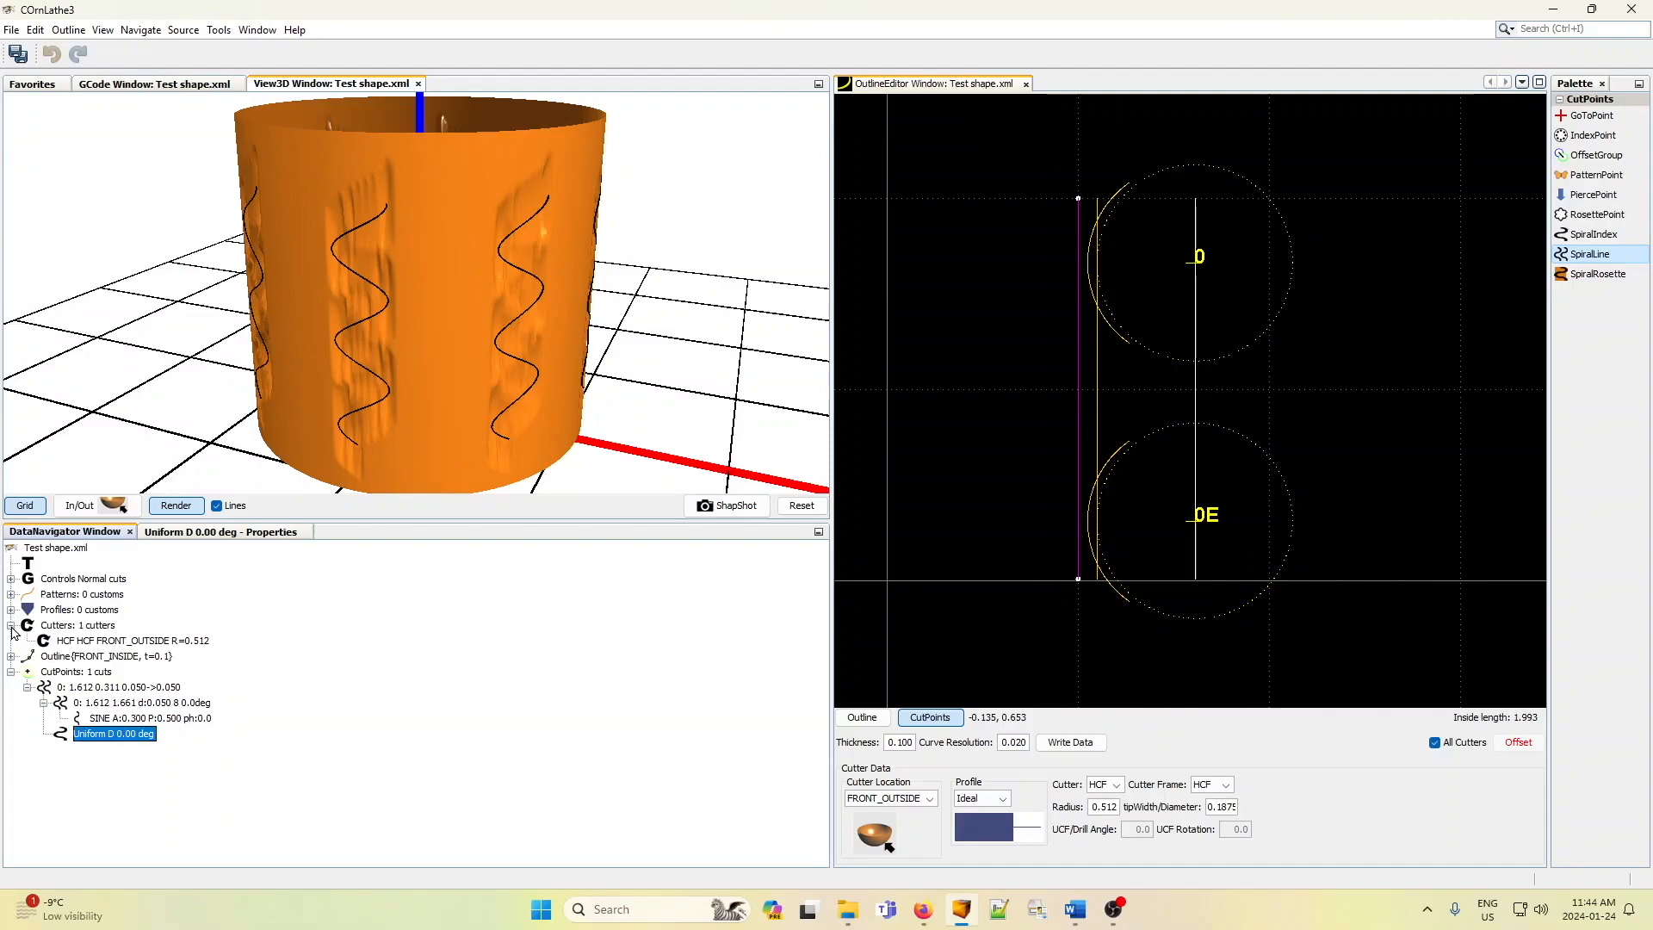
left_click(91, 642)
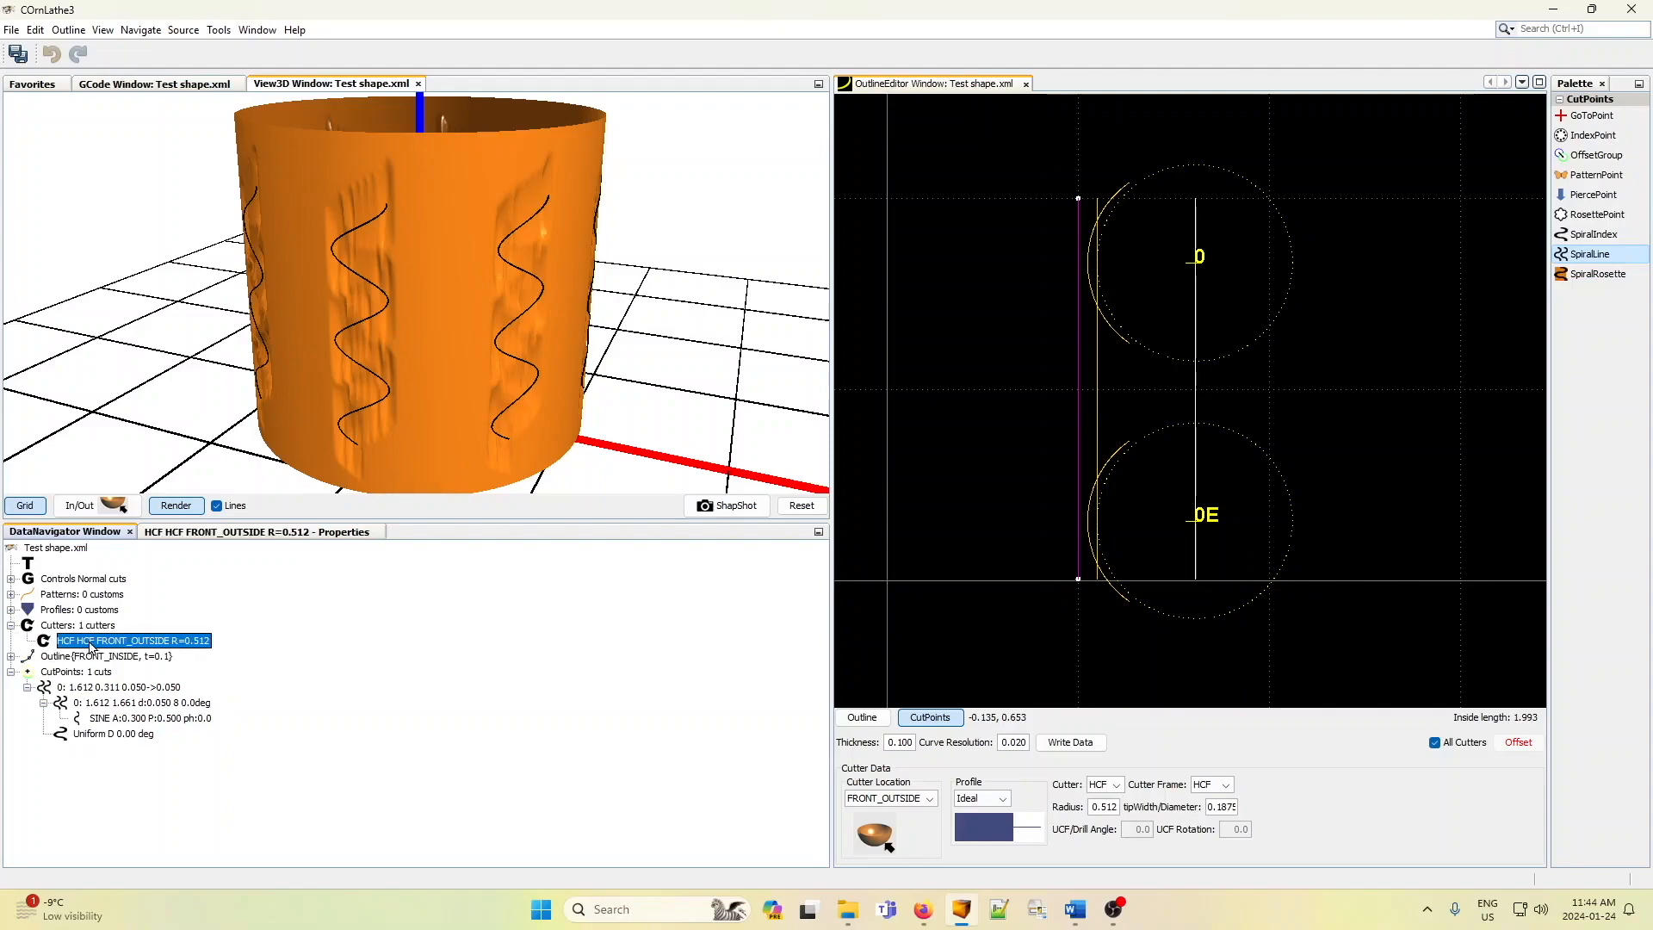
left_click(256, 533)
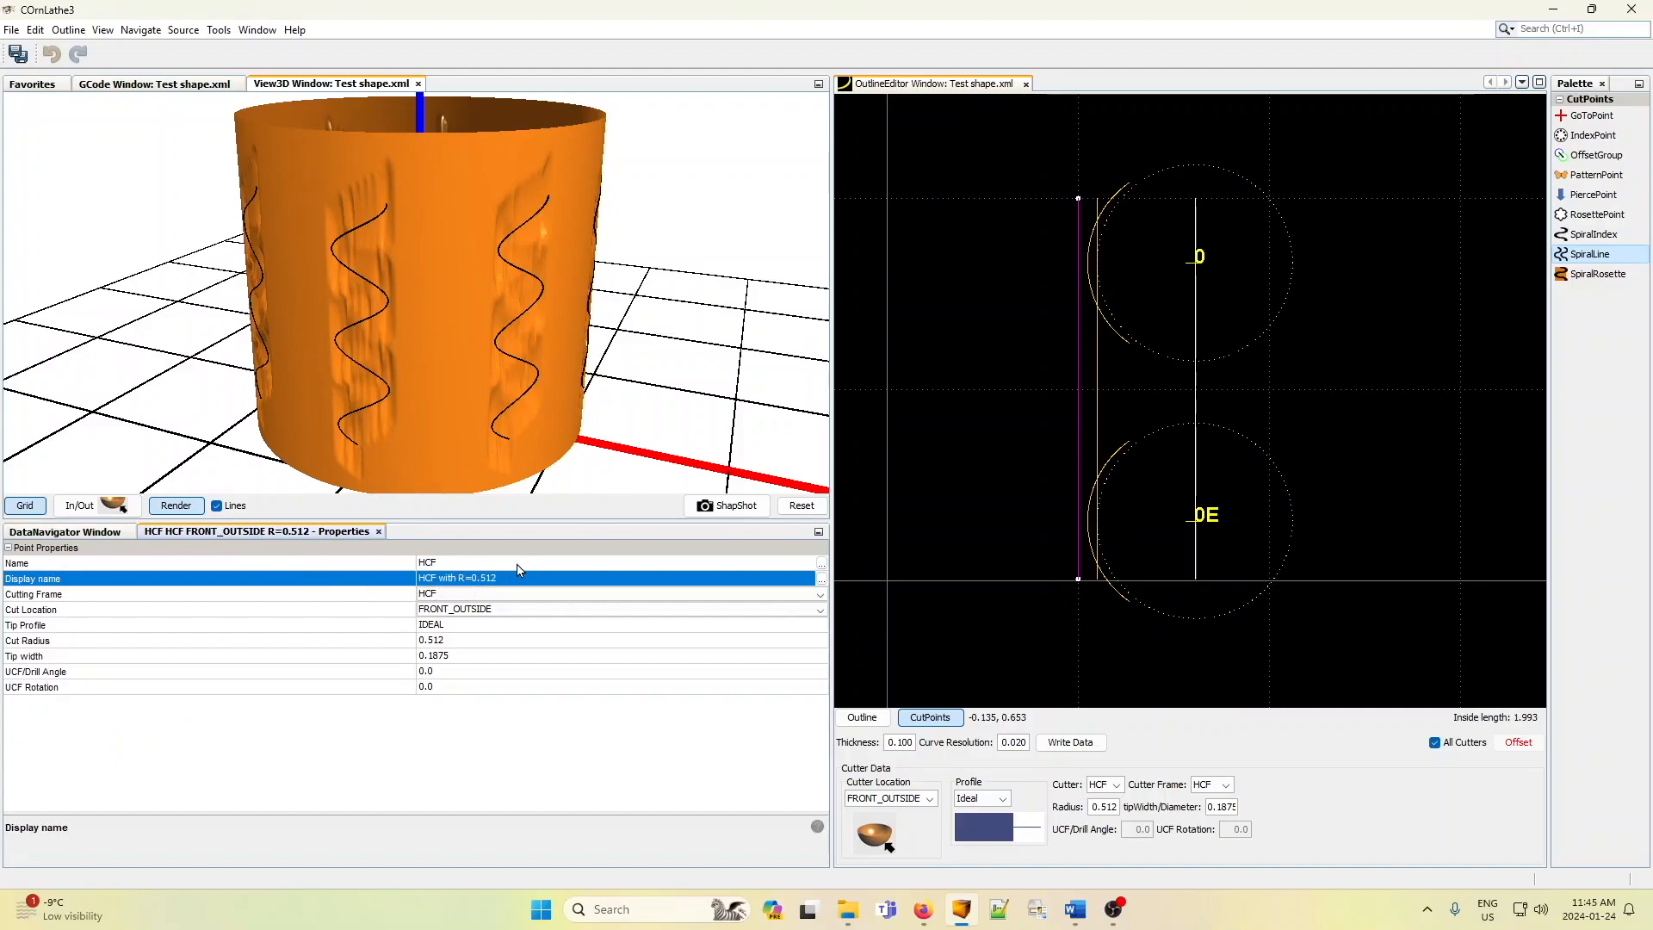
left_click(507, 591)
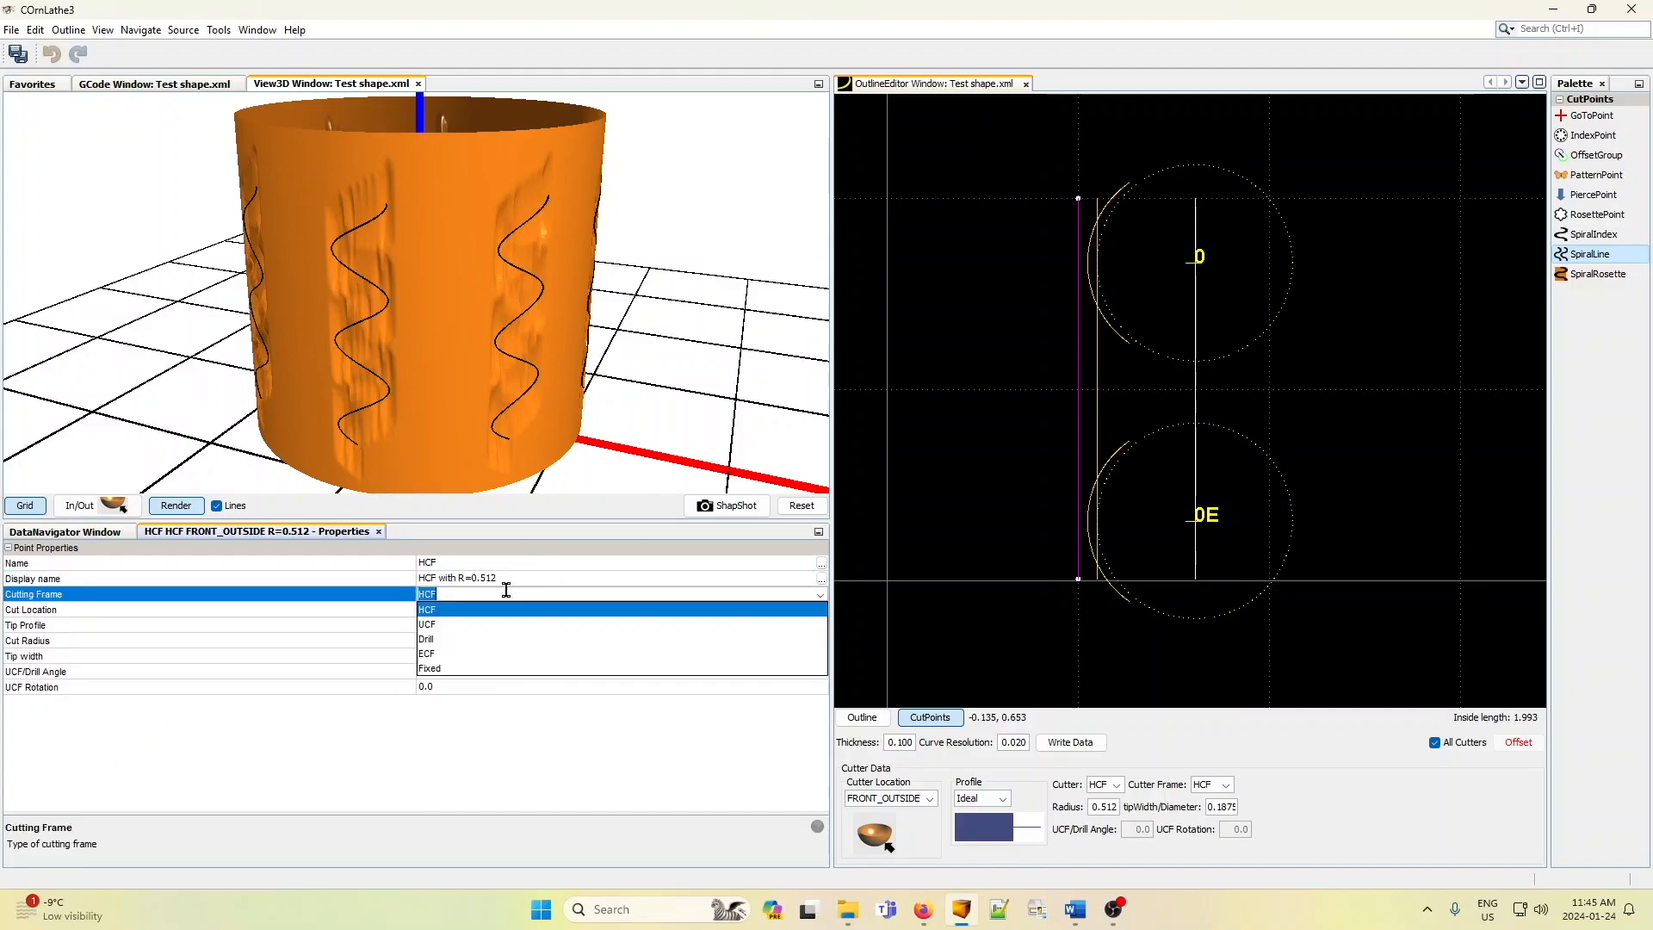
left_click(440, 641)
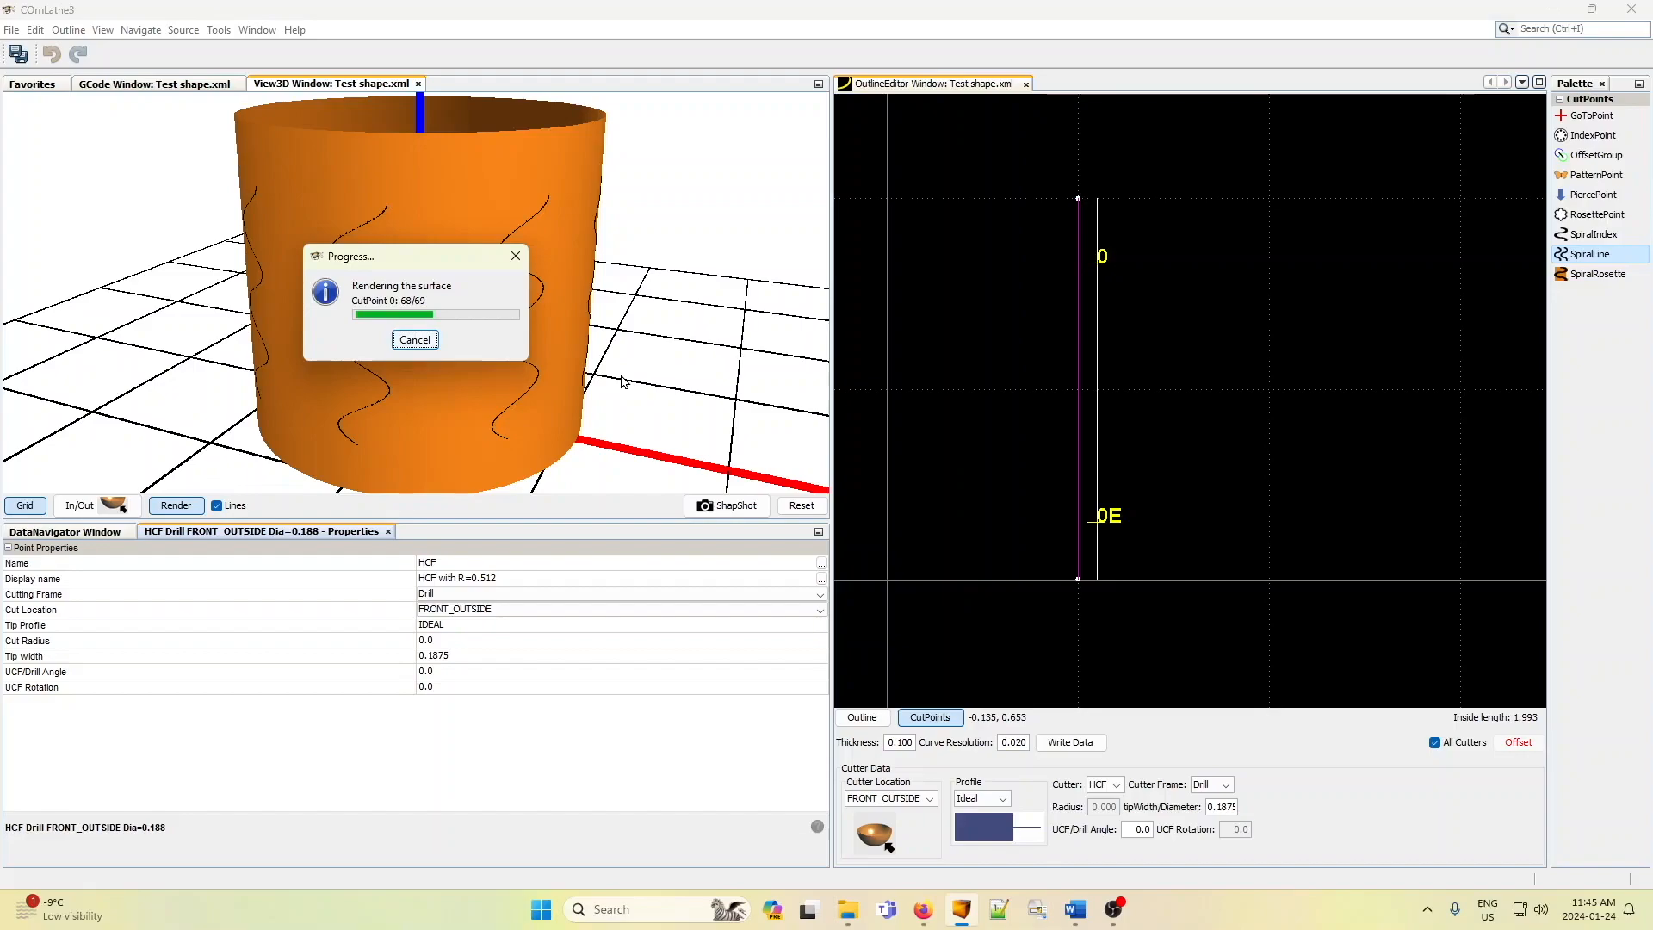
left_click(515, 258)
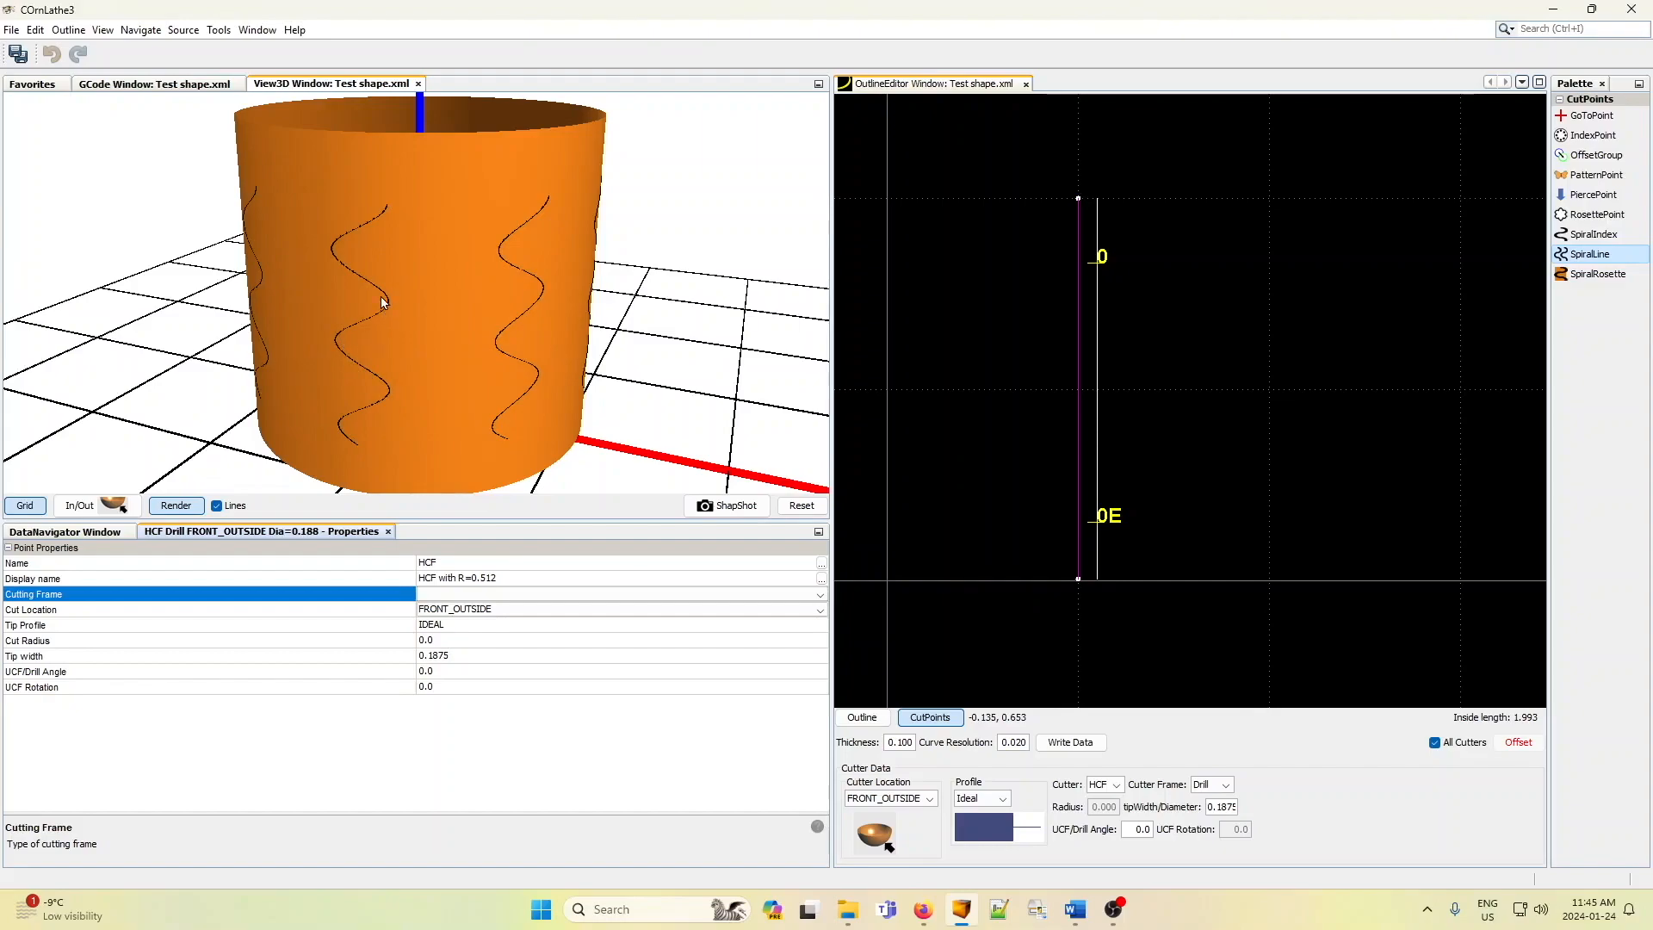
- Set the drill cutter's tip profile to Point90 and render the surface again in the 3D view
left_click(1002, 804)
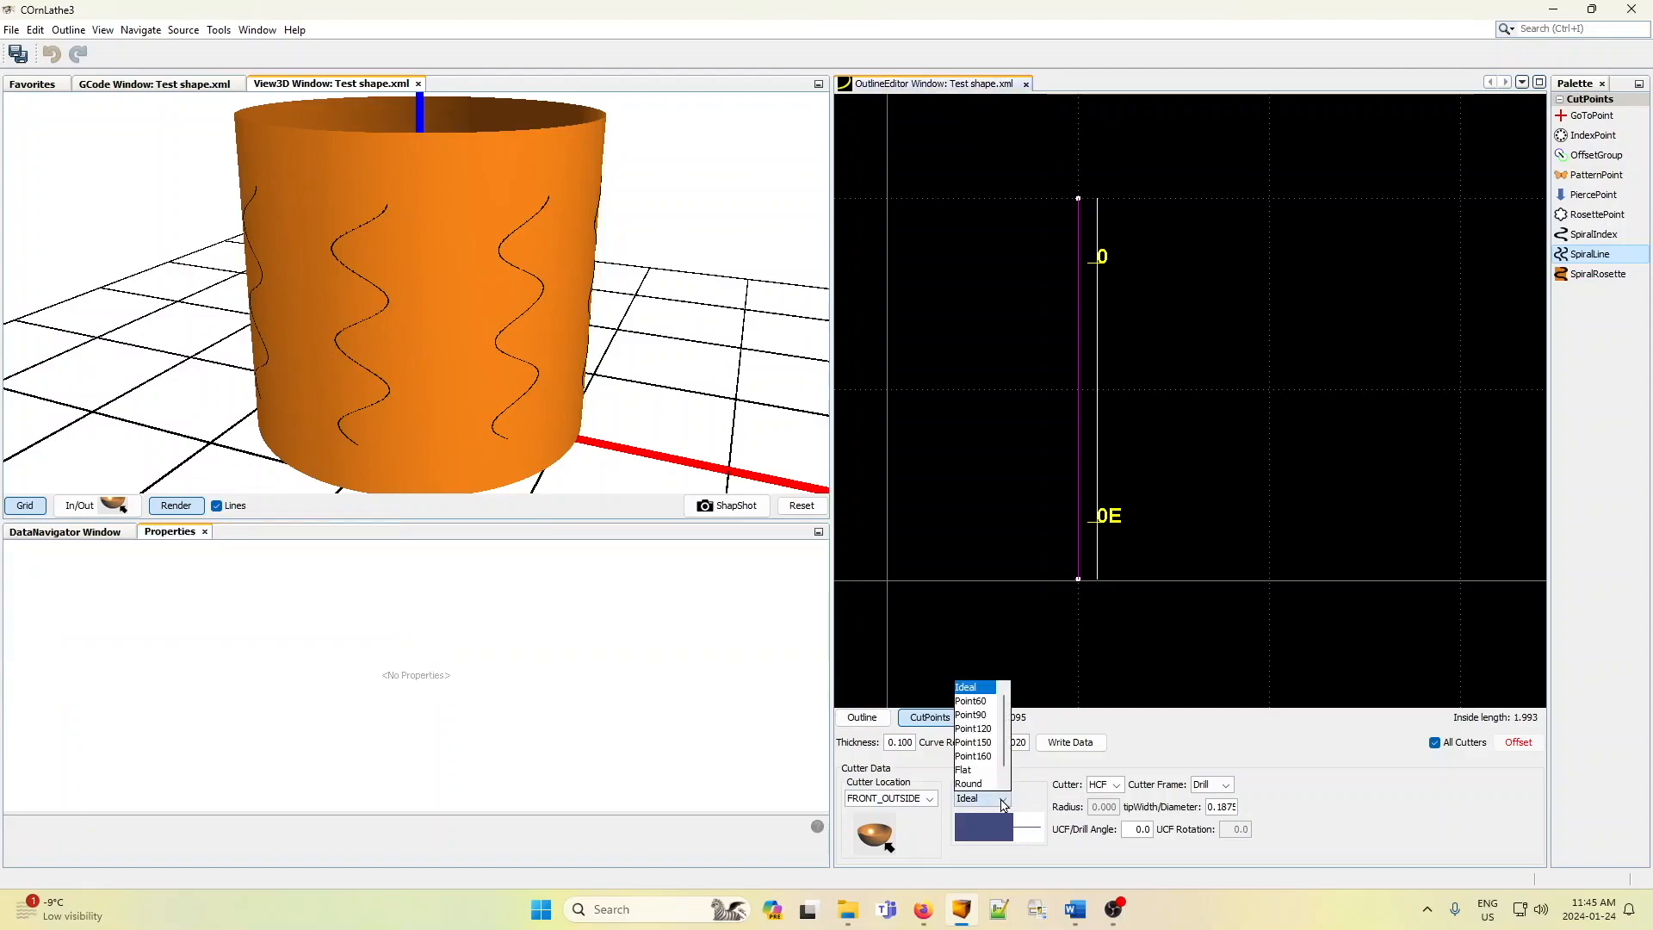
left_click(983, 716)
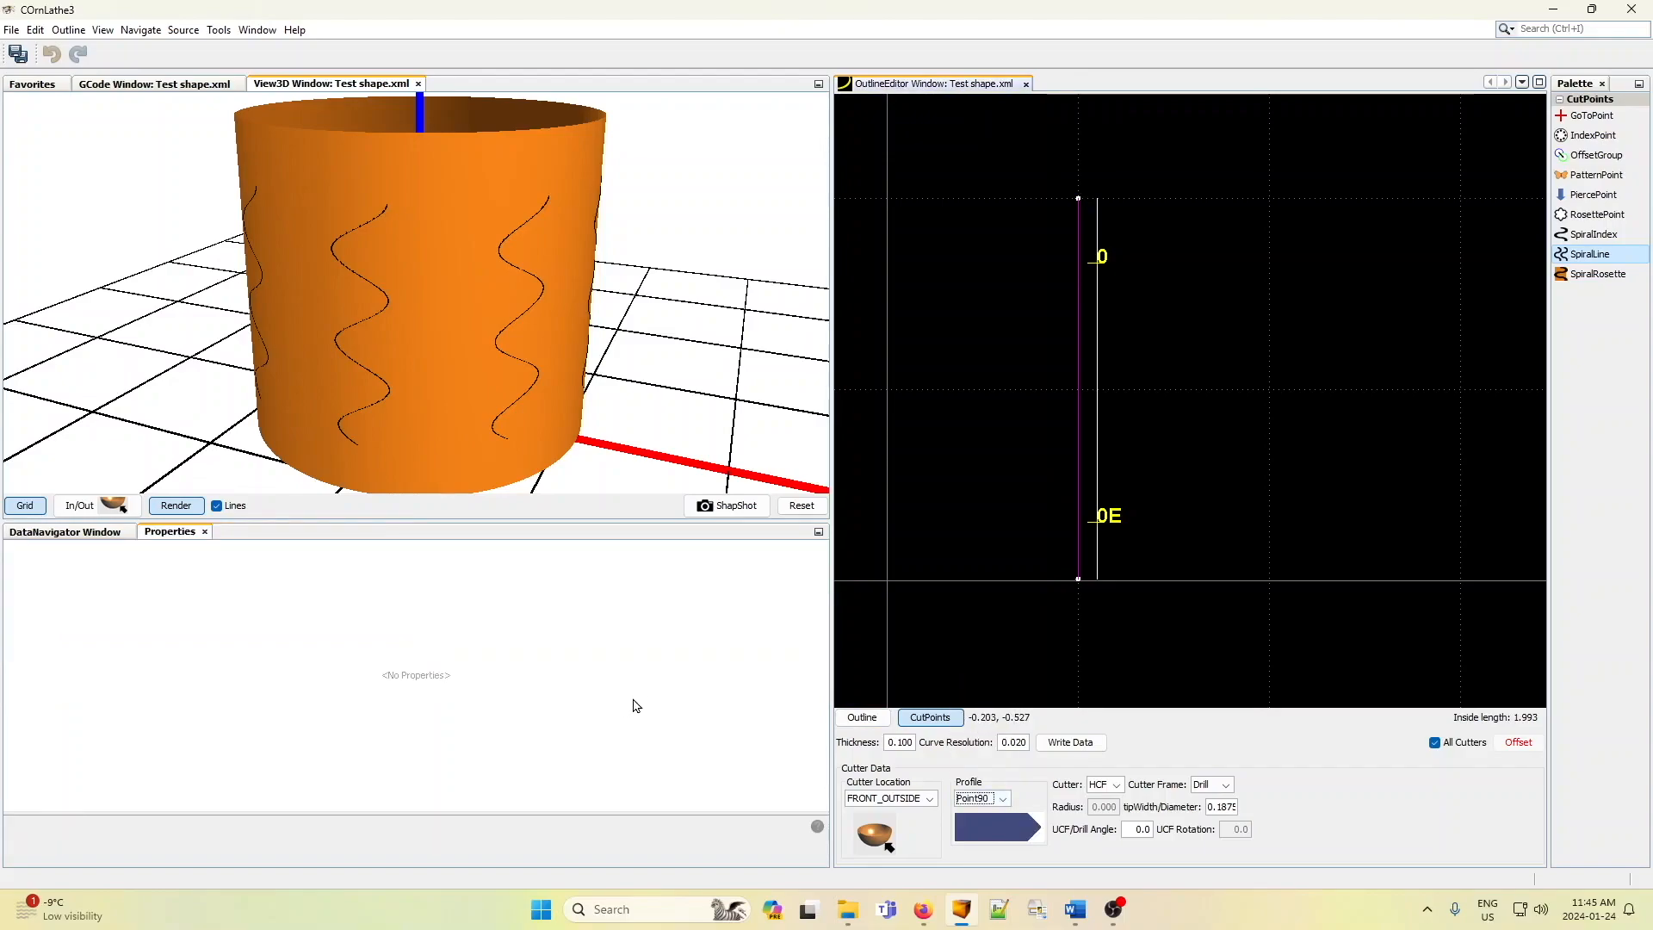
left_click(78, 532)
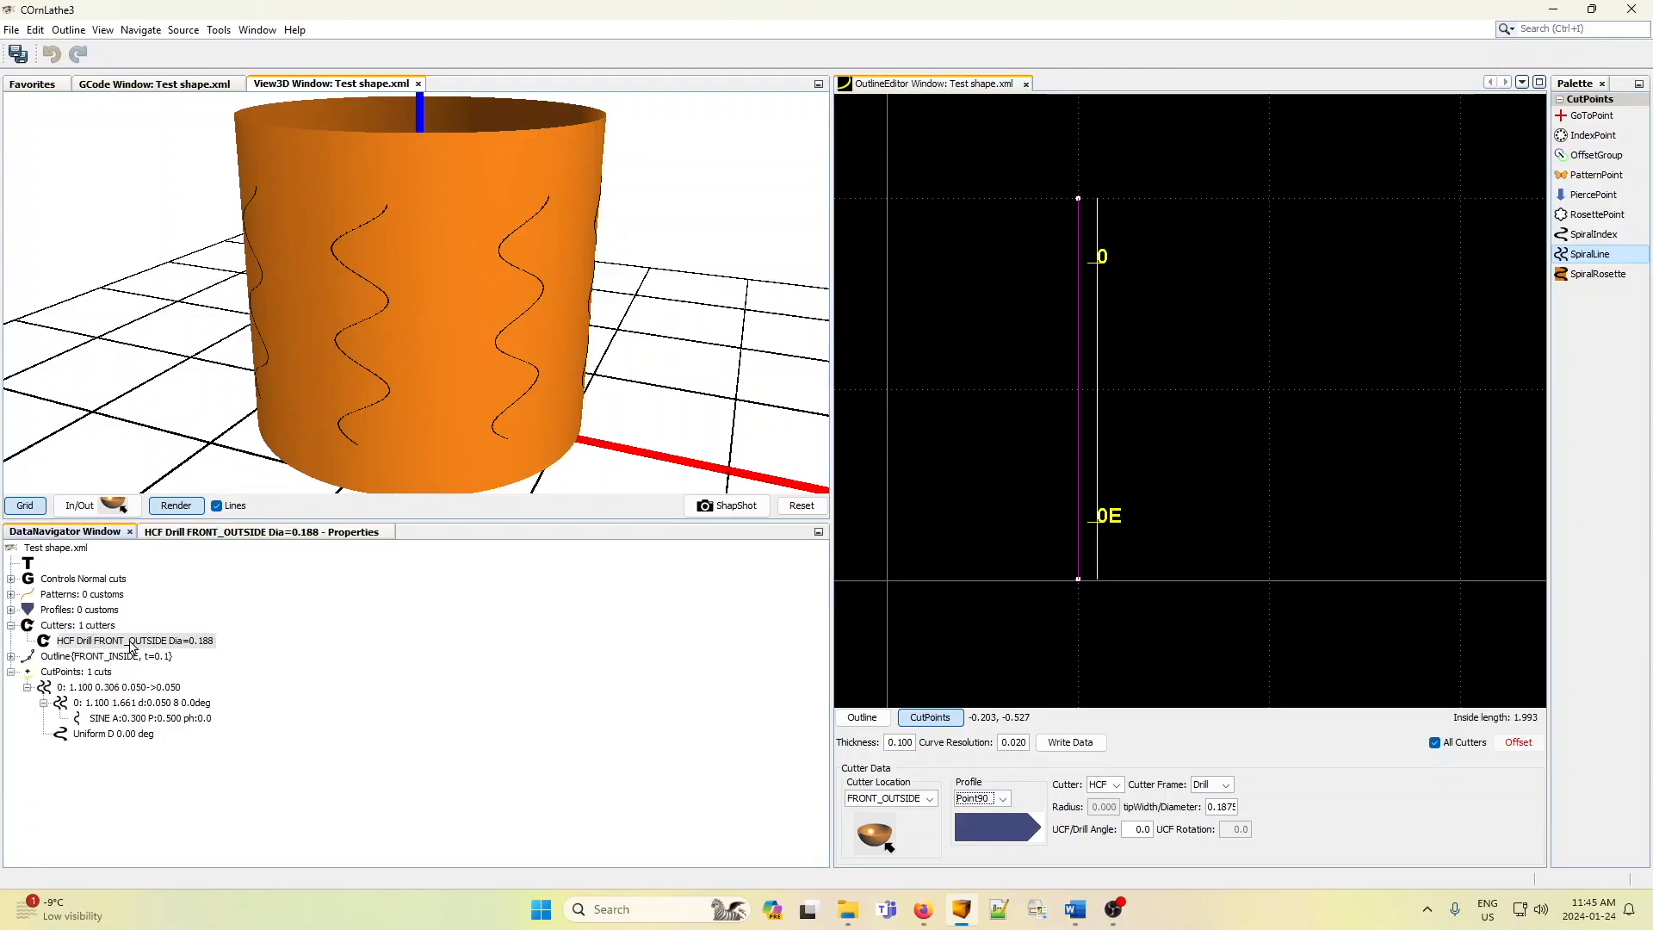
left_click(131, 644)
left_click(244, 539)
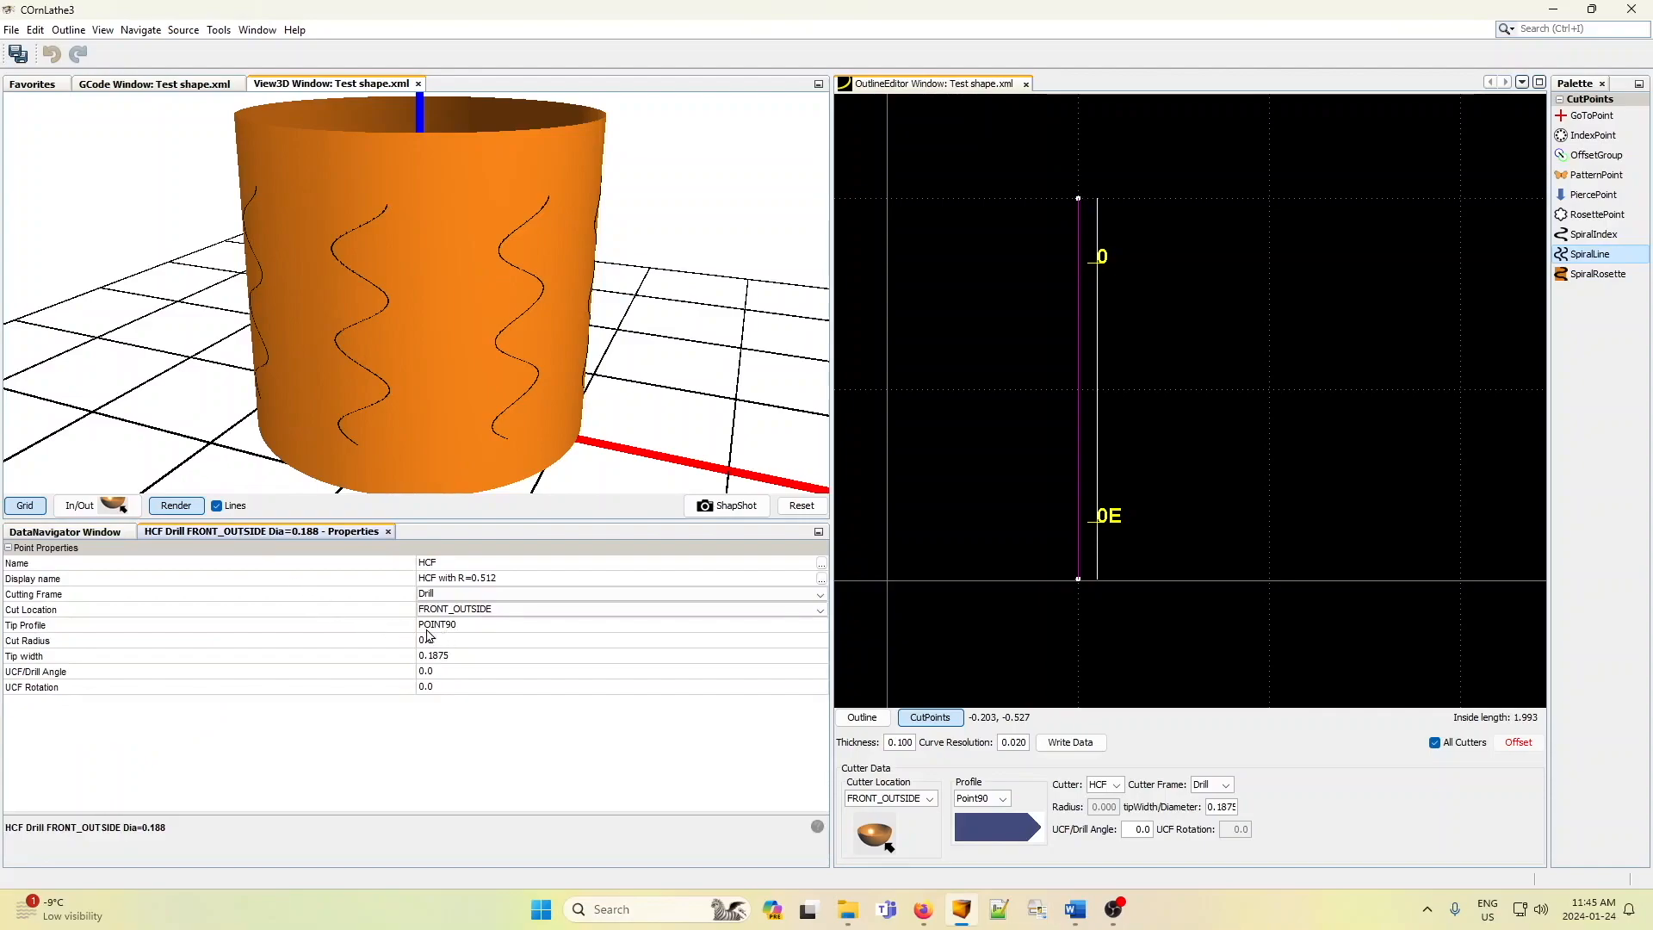
left_click(185, 507)
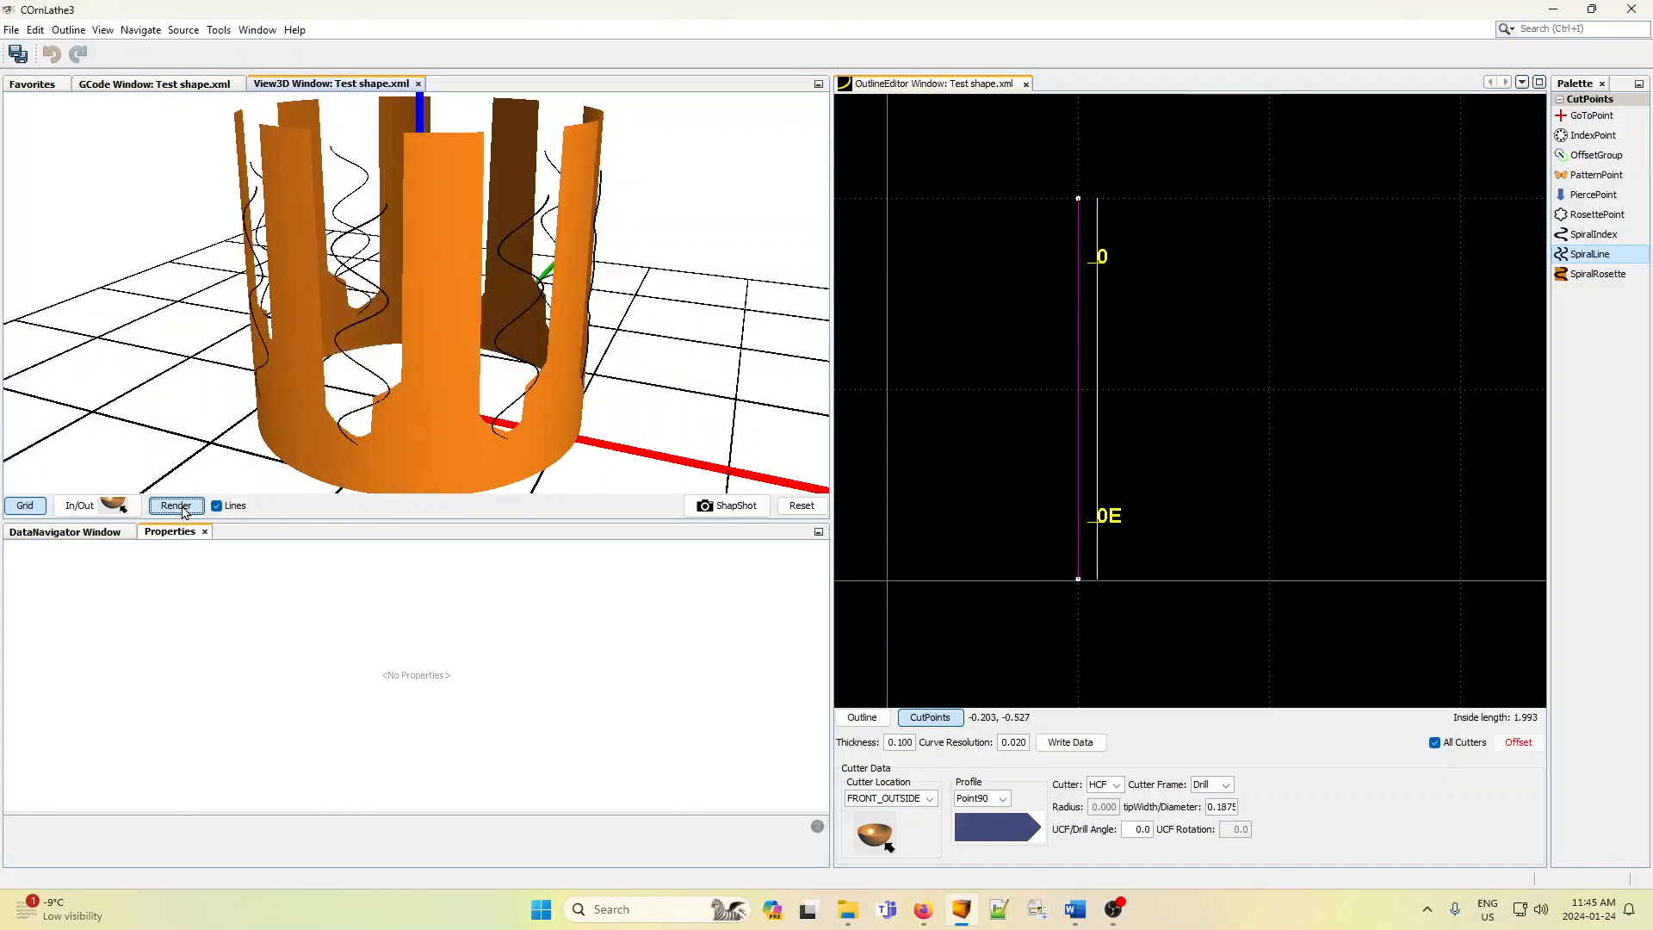
scroll(401, 406, "up", 2)
scroll(401, 406, "down", 4)
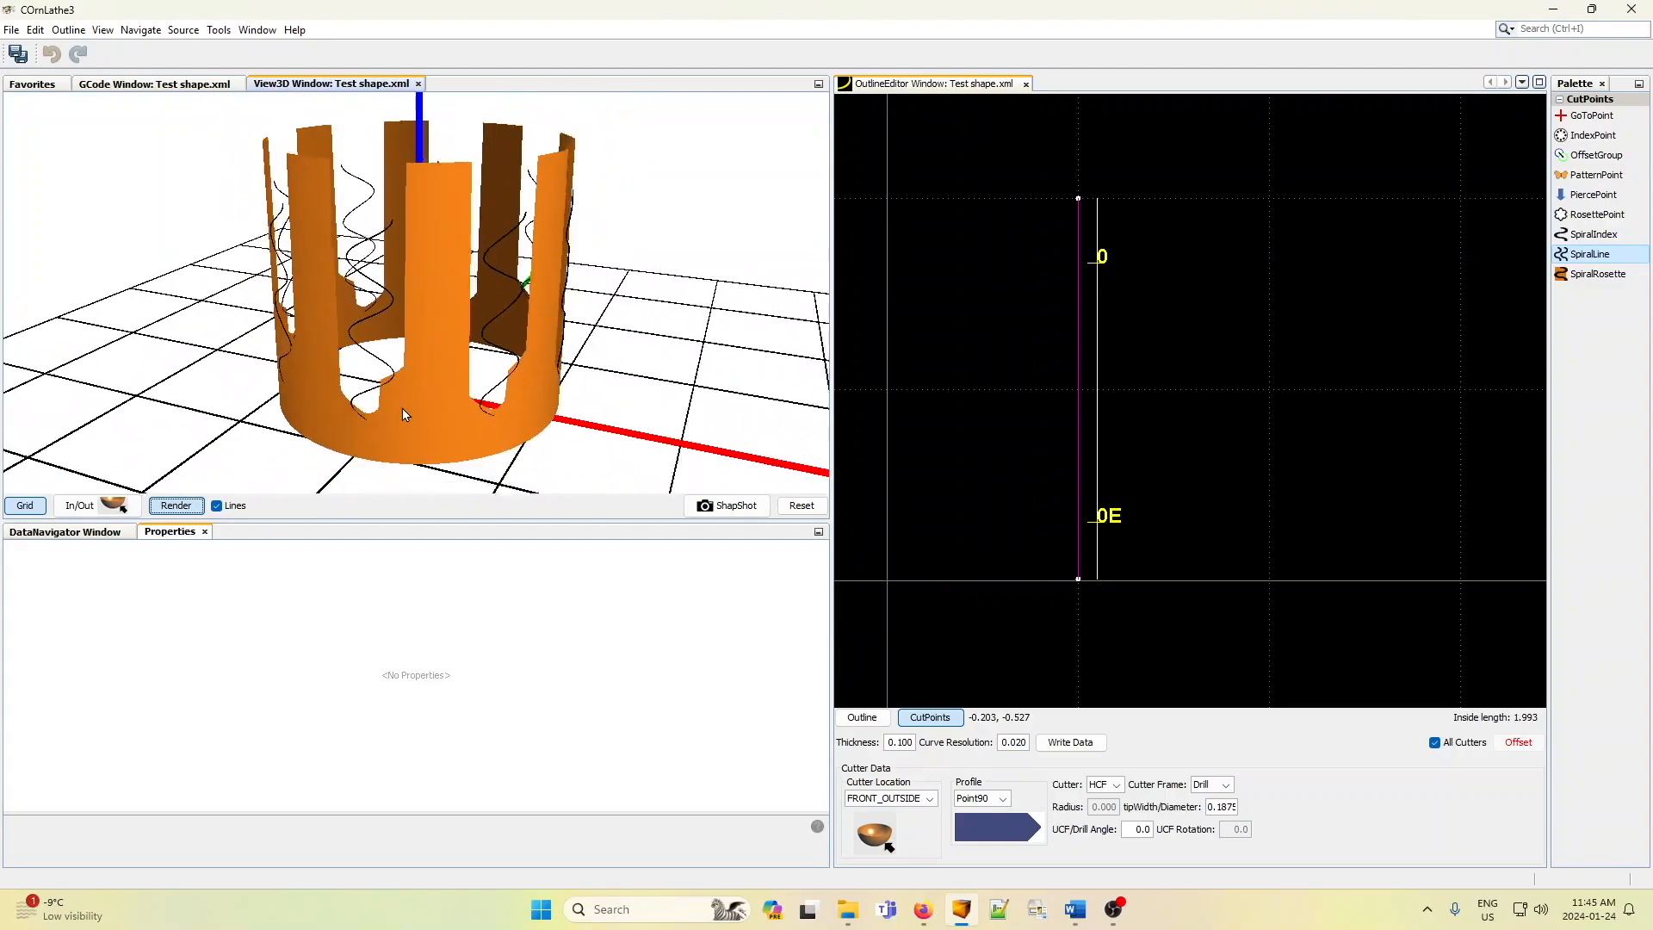
- Set the Cut Depth of the spiral line's start point to 0.03
left_click(103, 536)
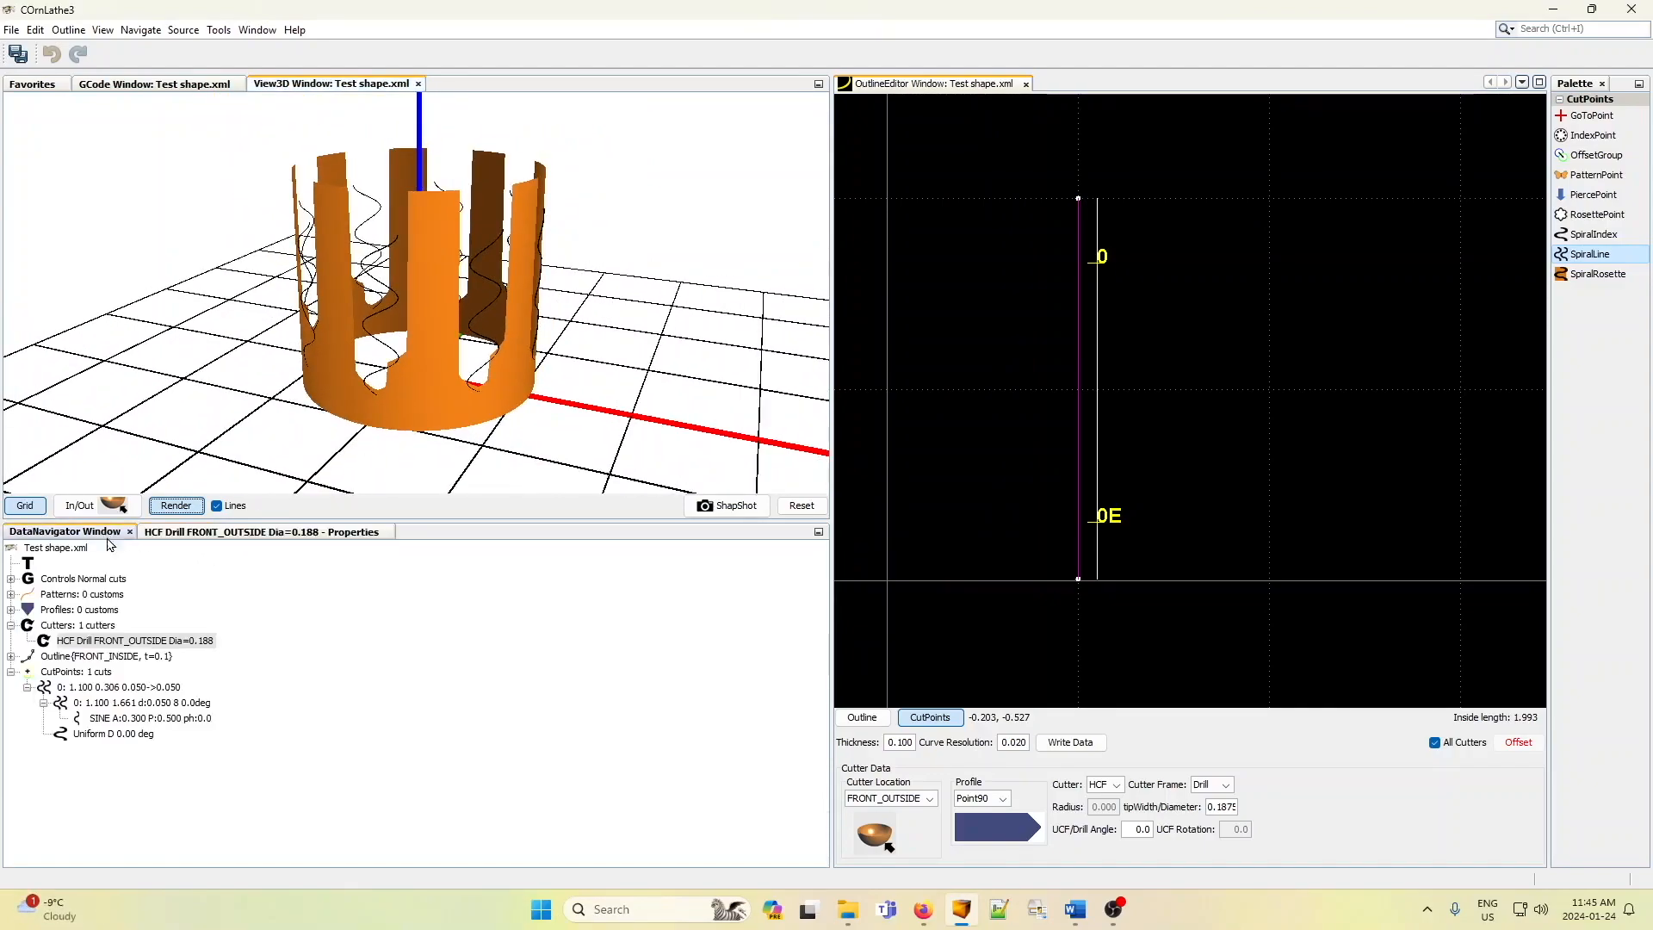
left_click(169, 704)
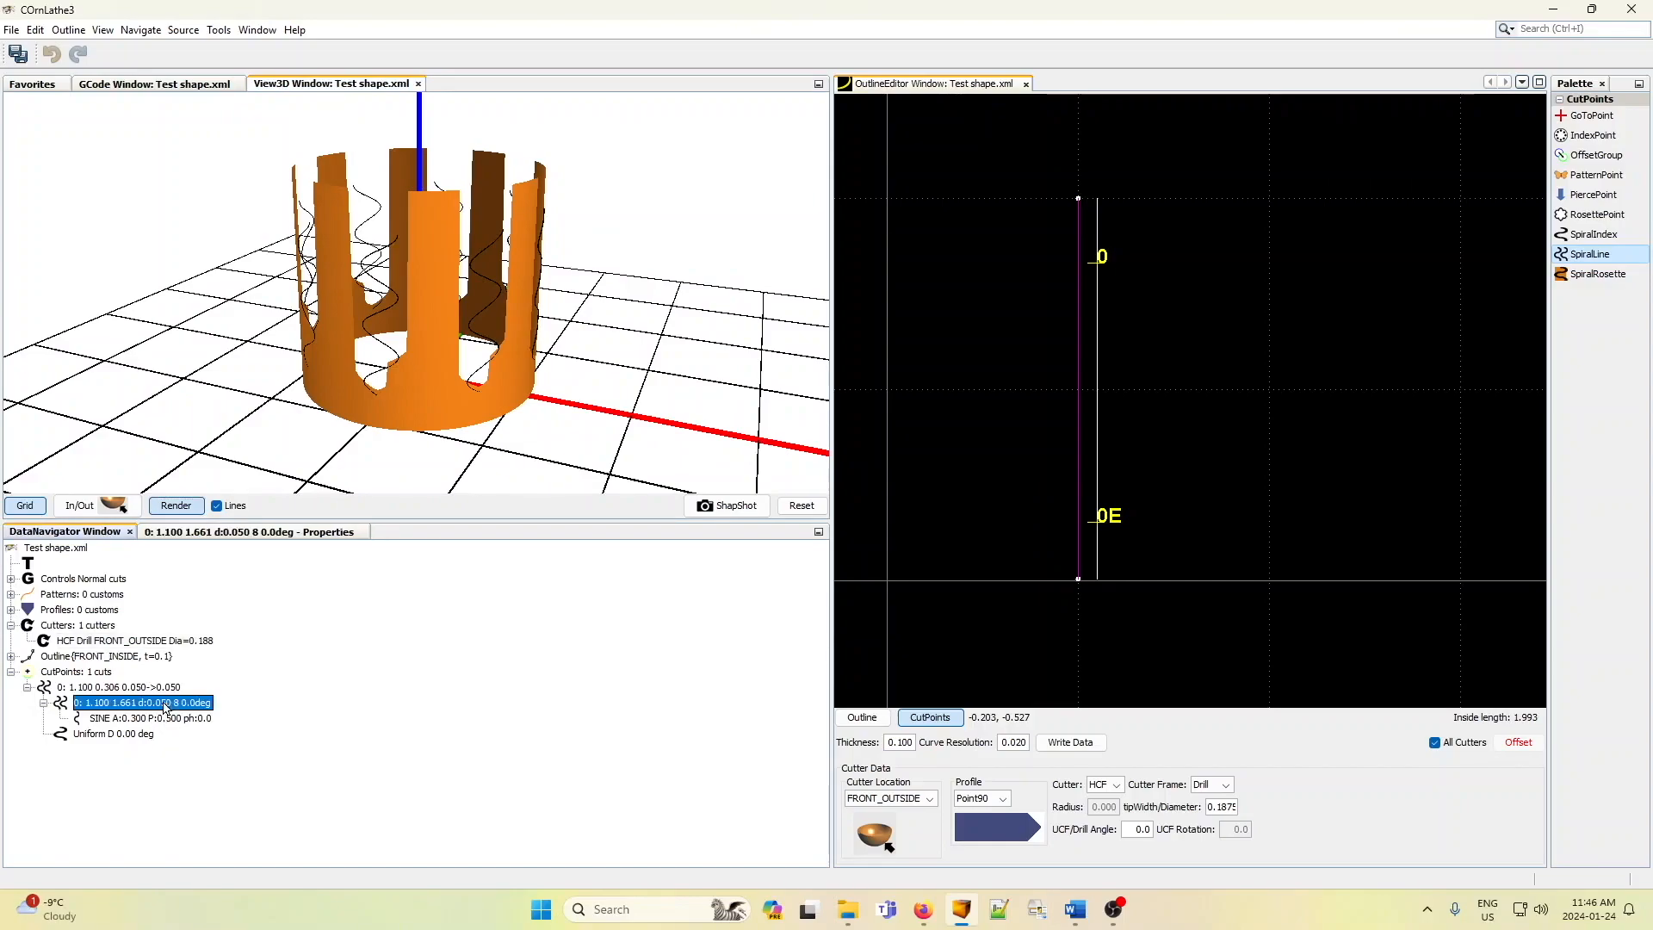
left_click(274, 539)
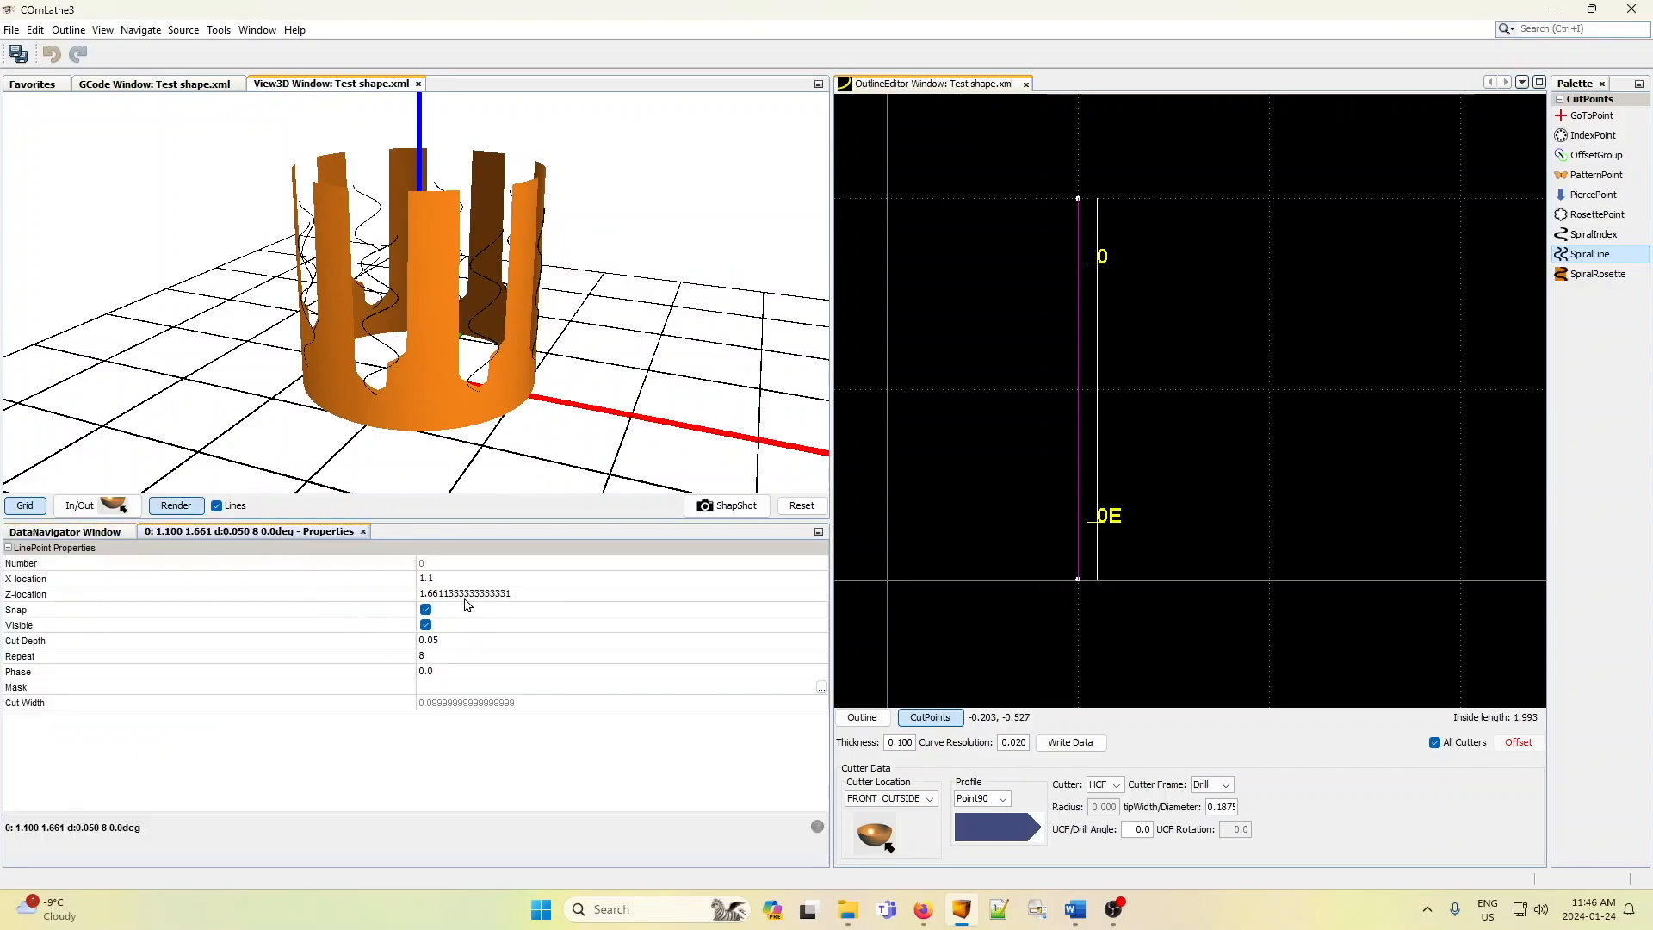
left_click(447, 642)
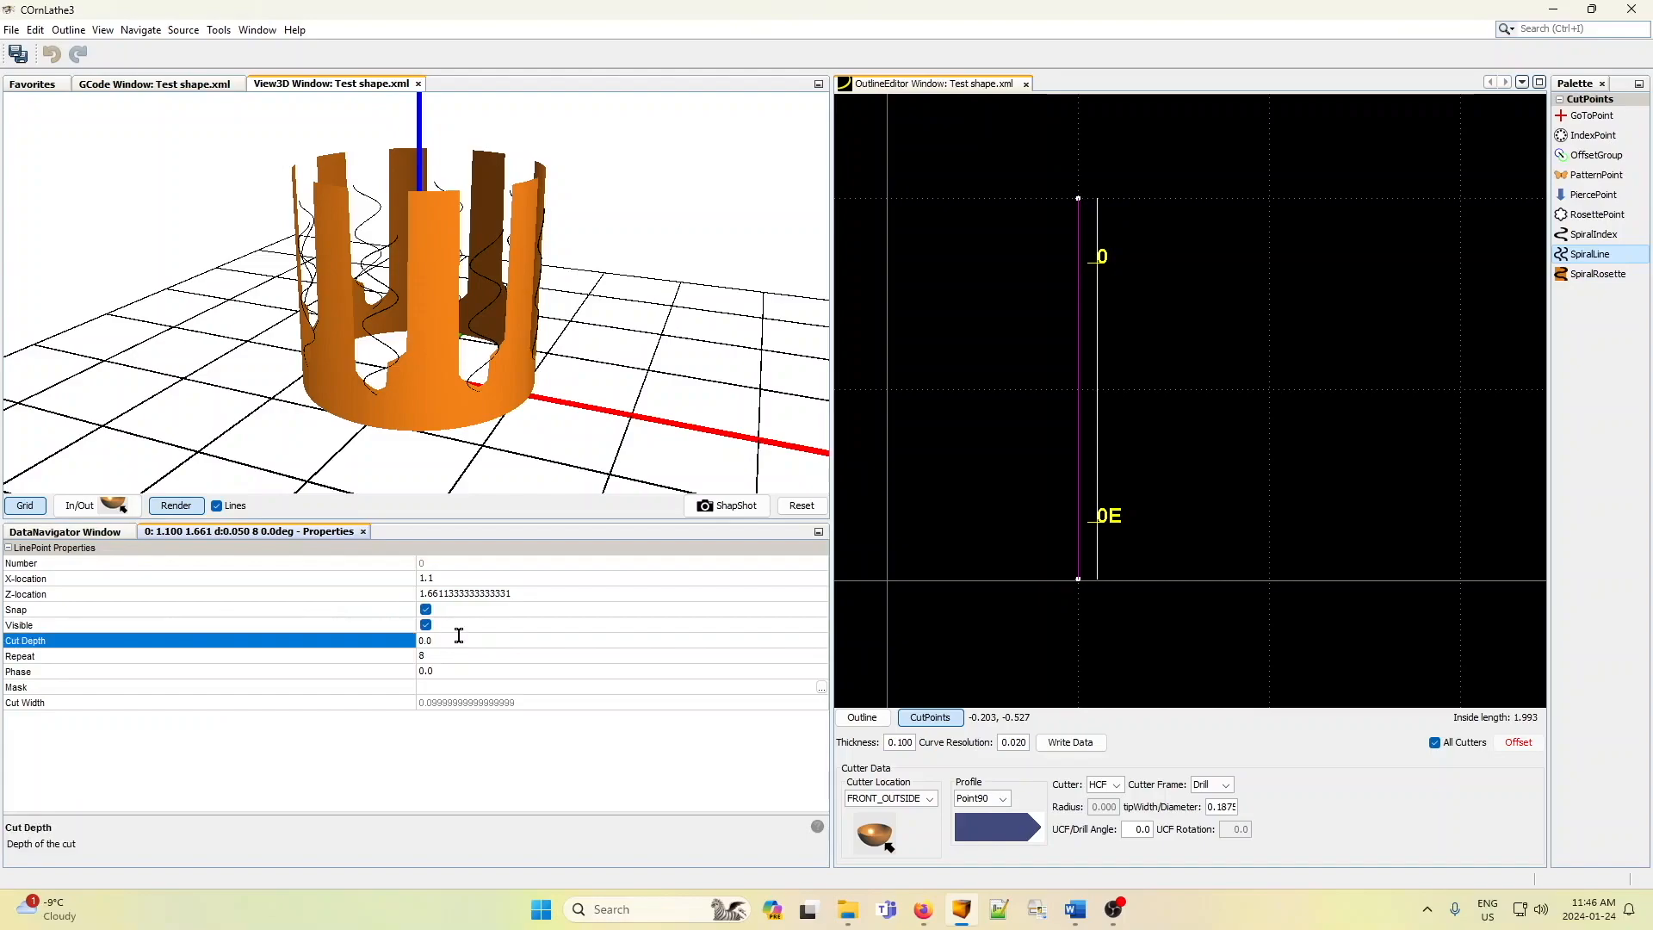
type("3")
key("Return")
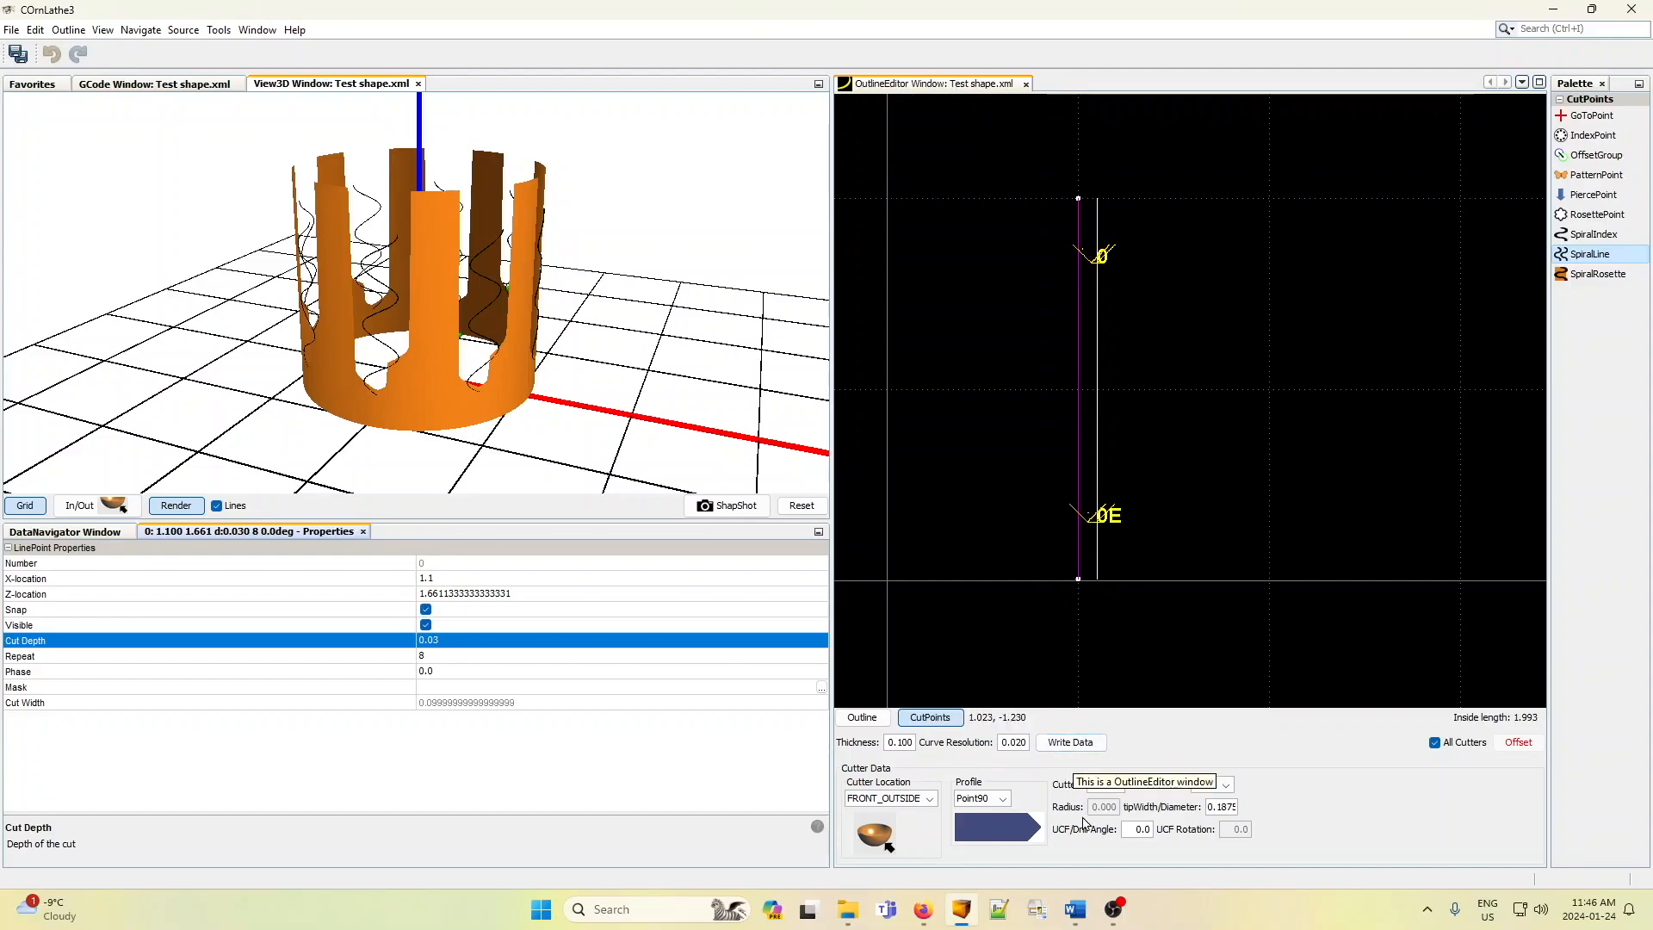
- Set the cutter's UCF/Drill Angle to 90 degrees
left_click(1112, 835)
double_click(1149, 830)
type("90")
key("Return")
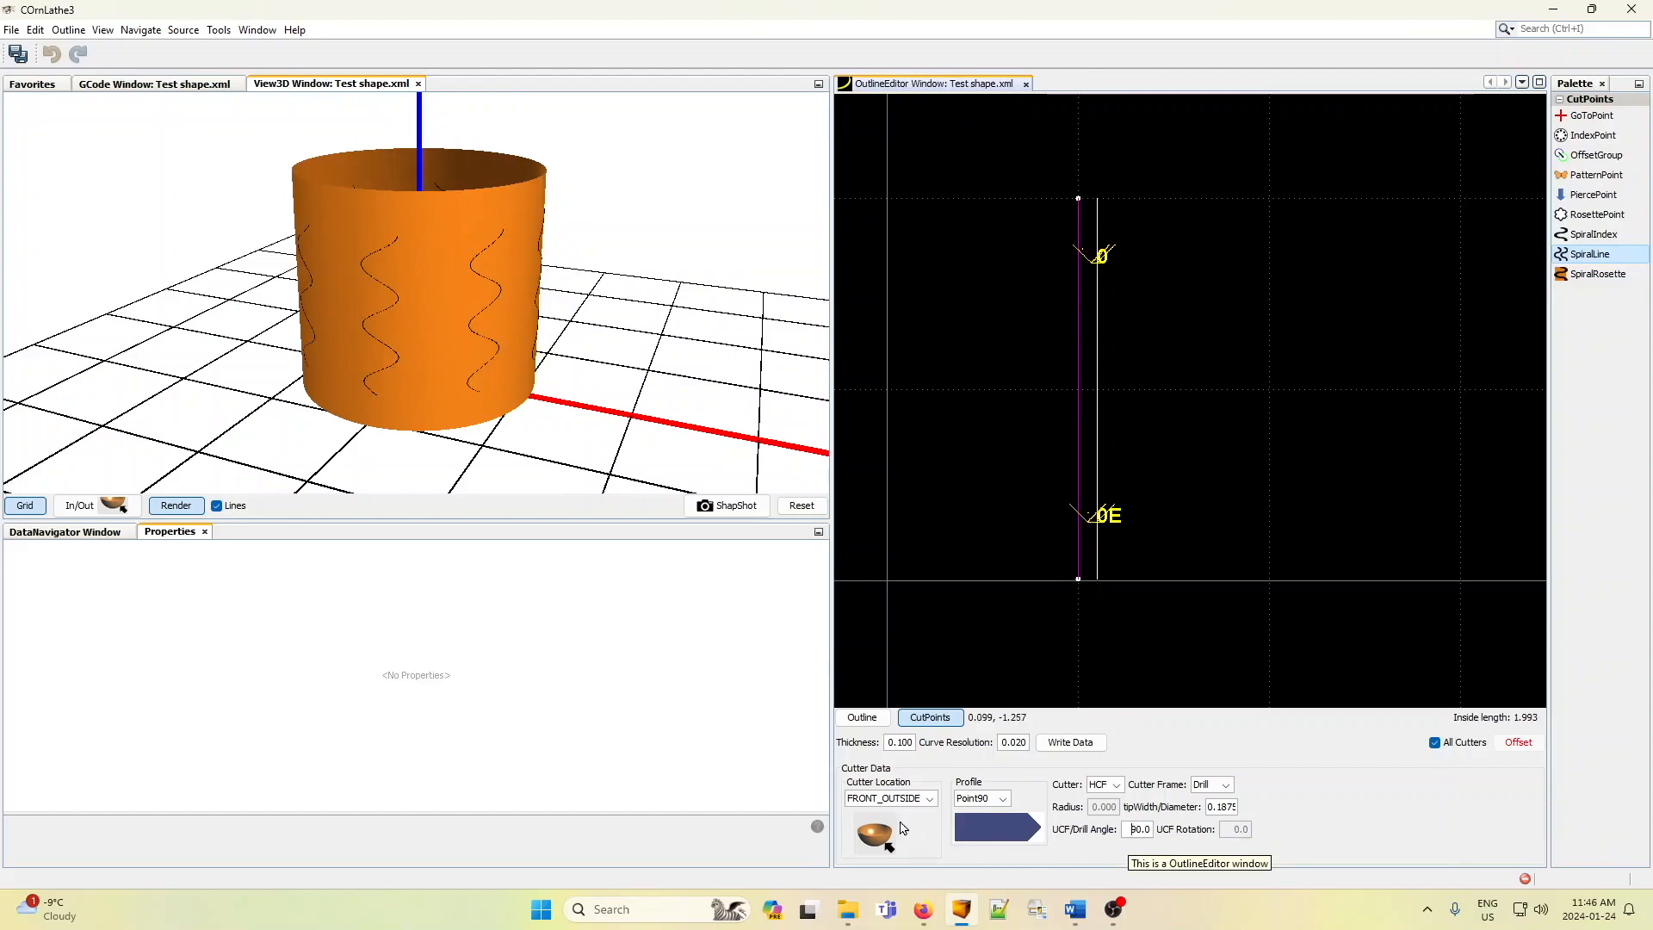
- Check the drill angle in the cutter's properties and re-render the surface to inspect the sine cuts
left_click(62, 534)
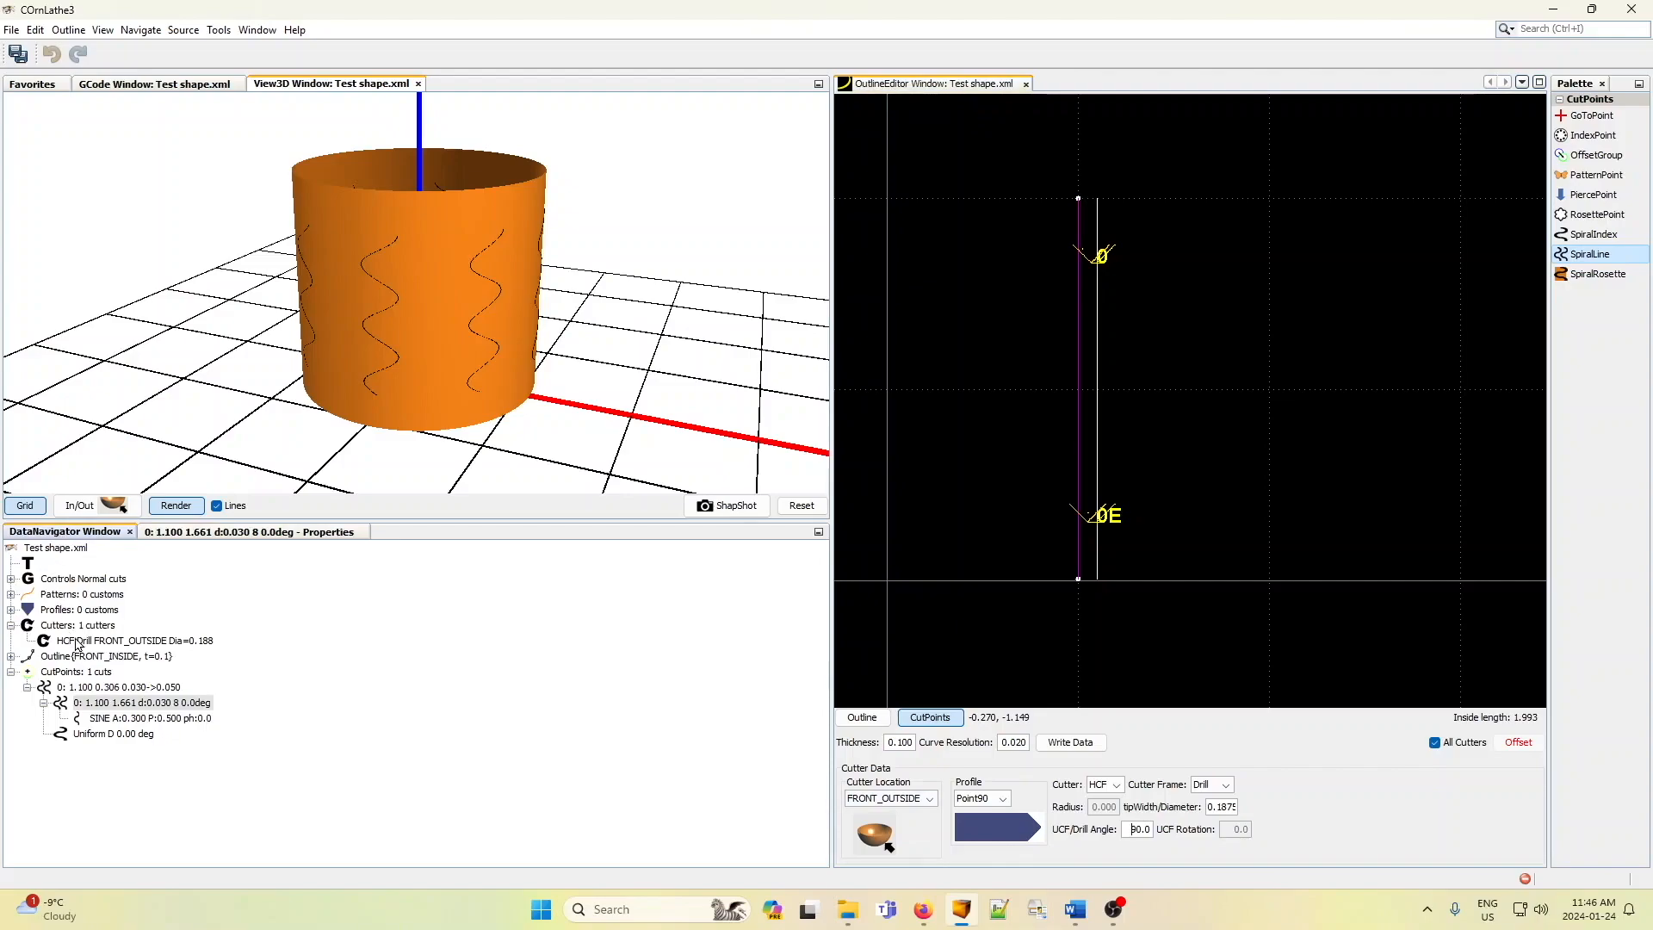
left_click(77, 640)
left_click(249, 536)
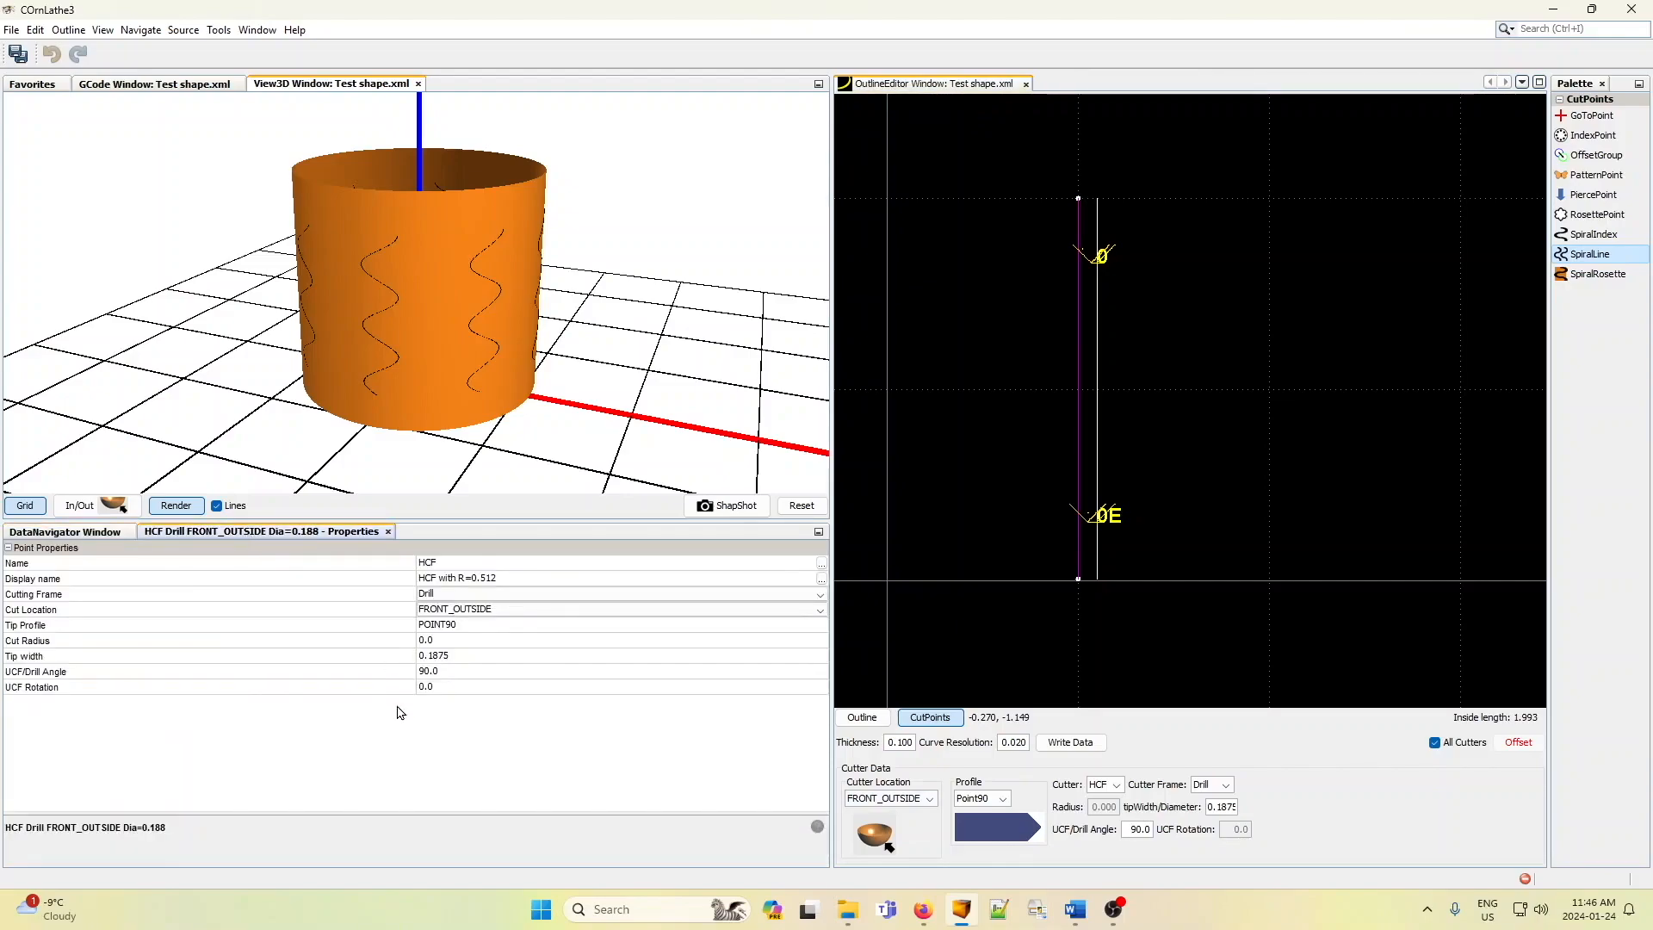
left_click(452, 672)
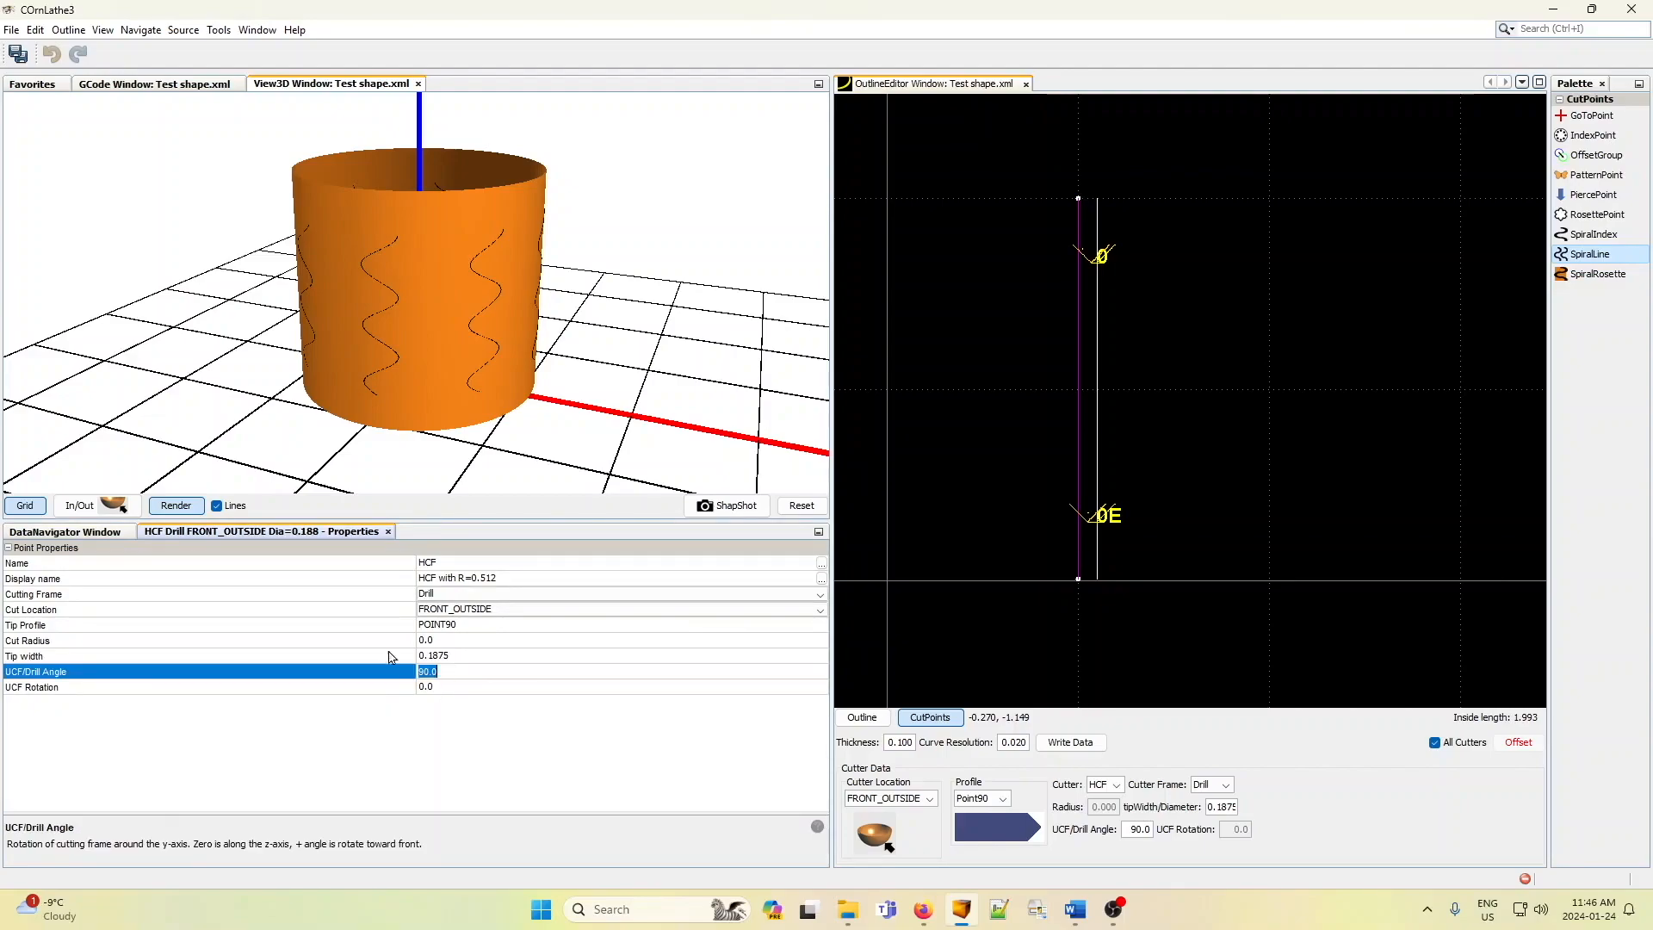
left_click(174, 507)
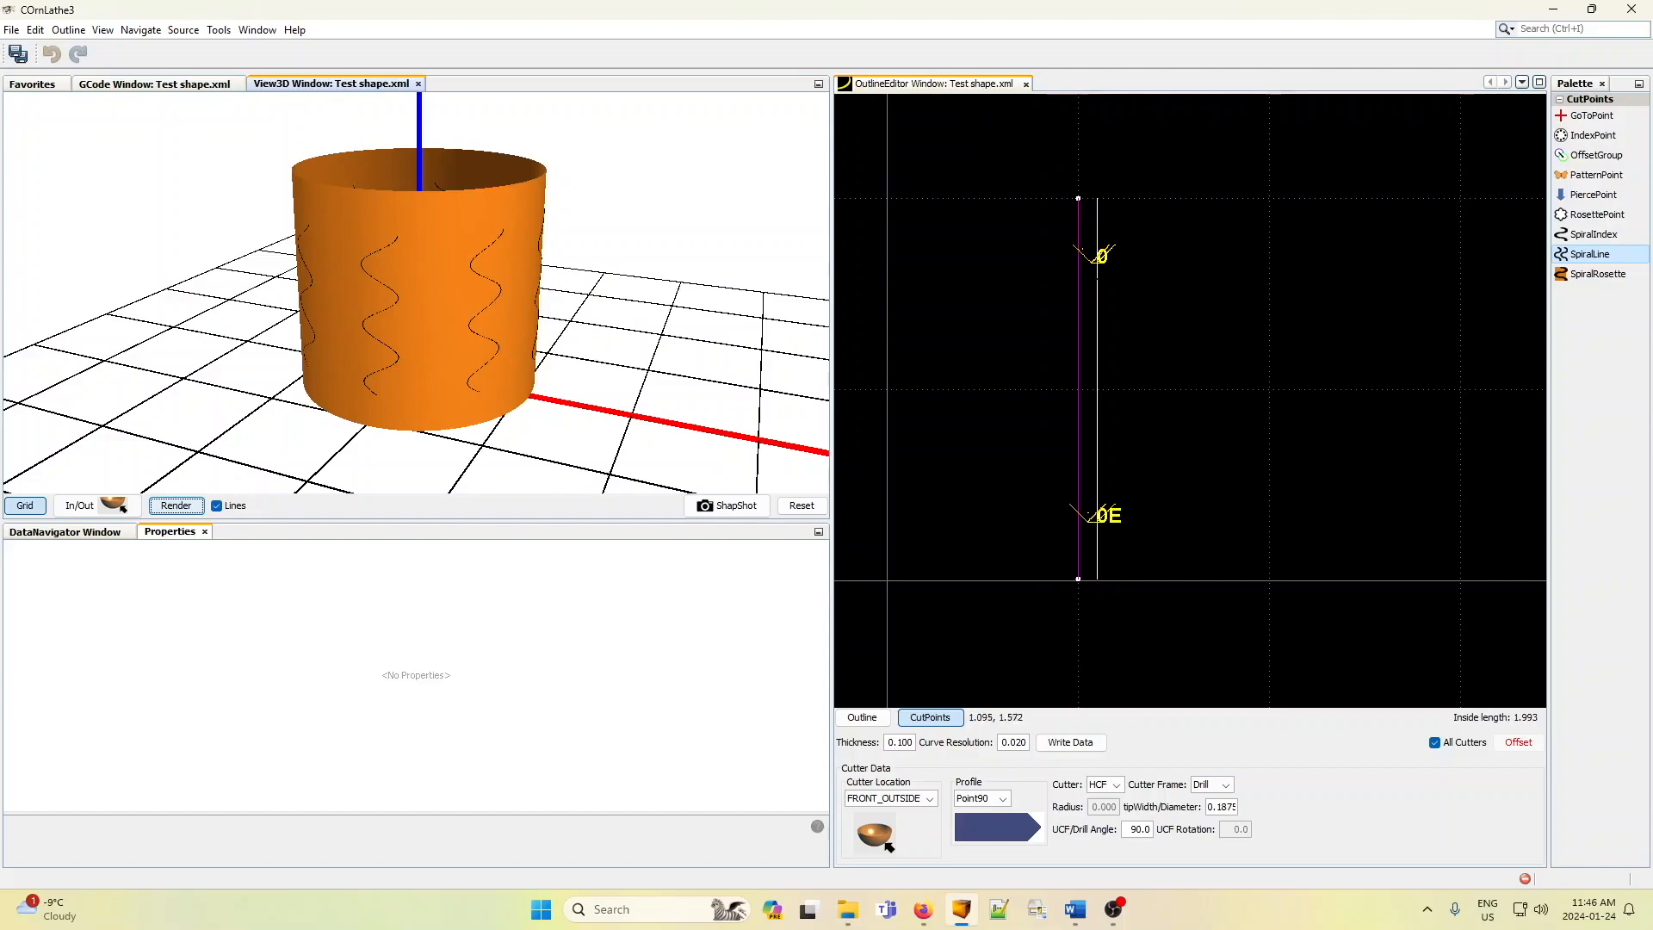
left_click(96, 532)
left_click(176, 506)
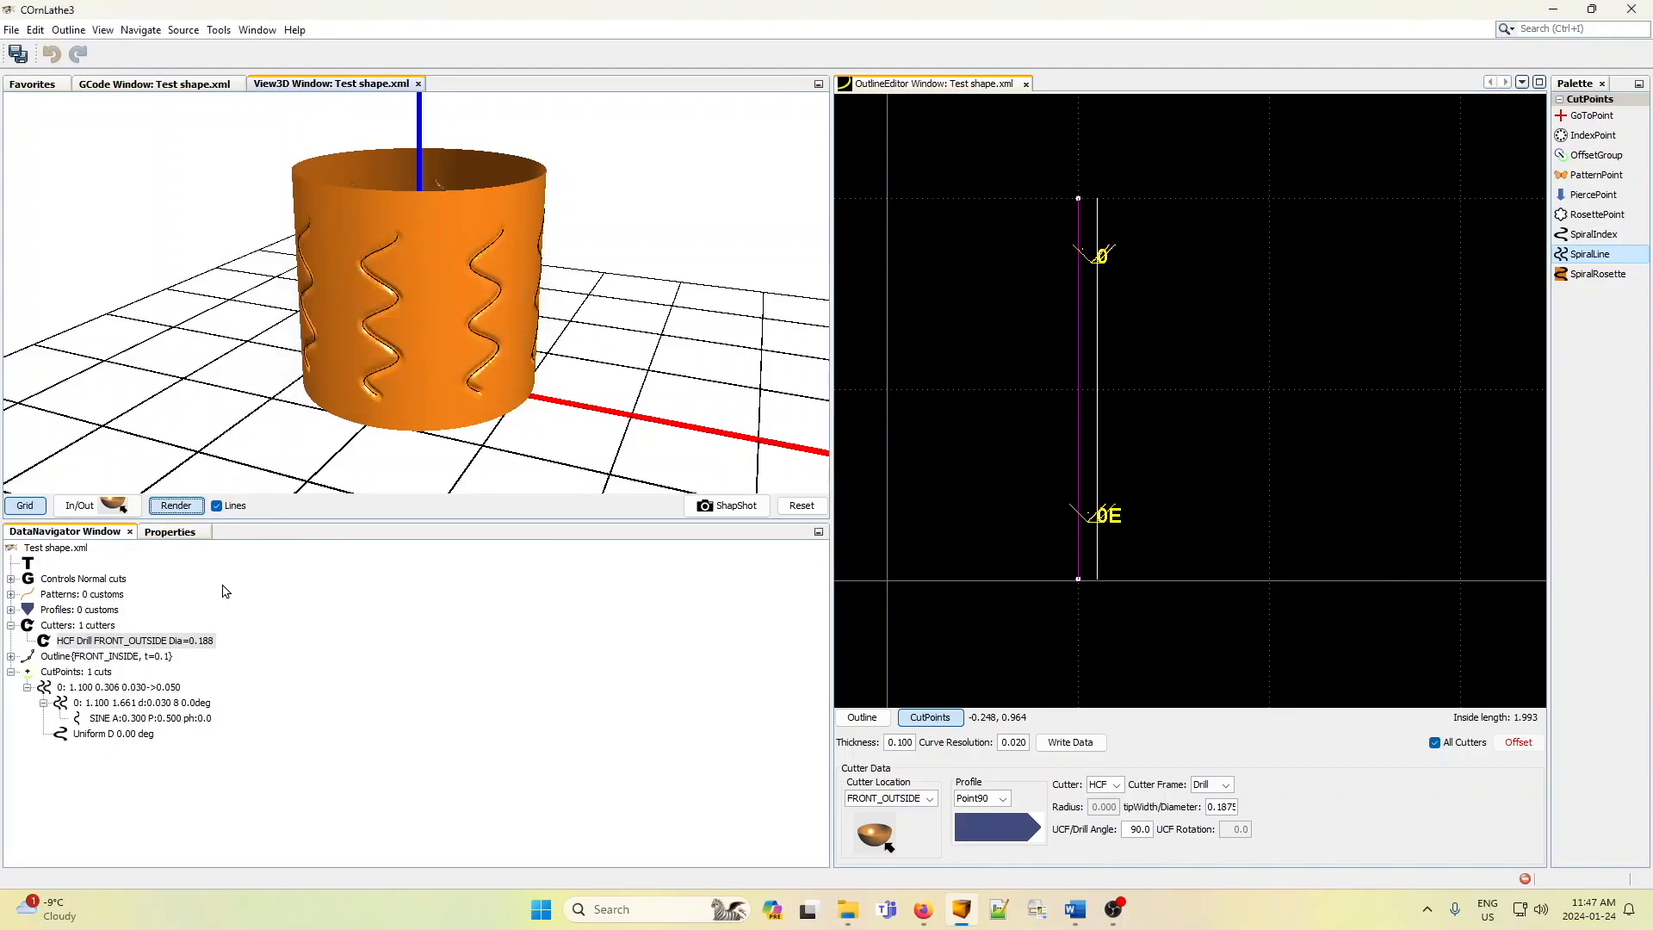
scroll(349, 444, "up", 3)
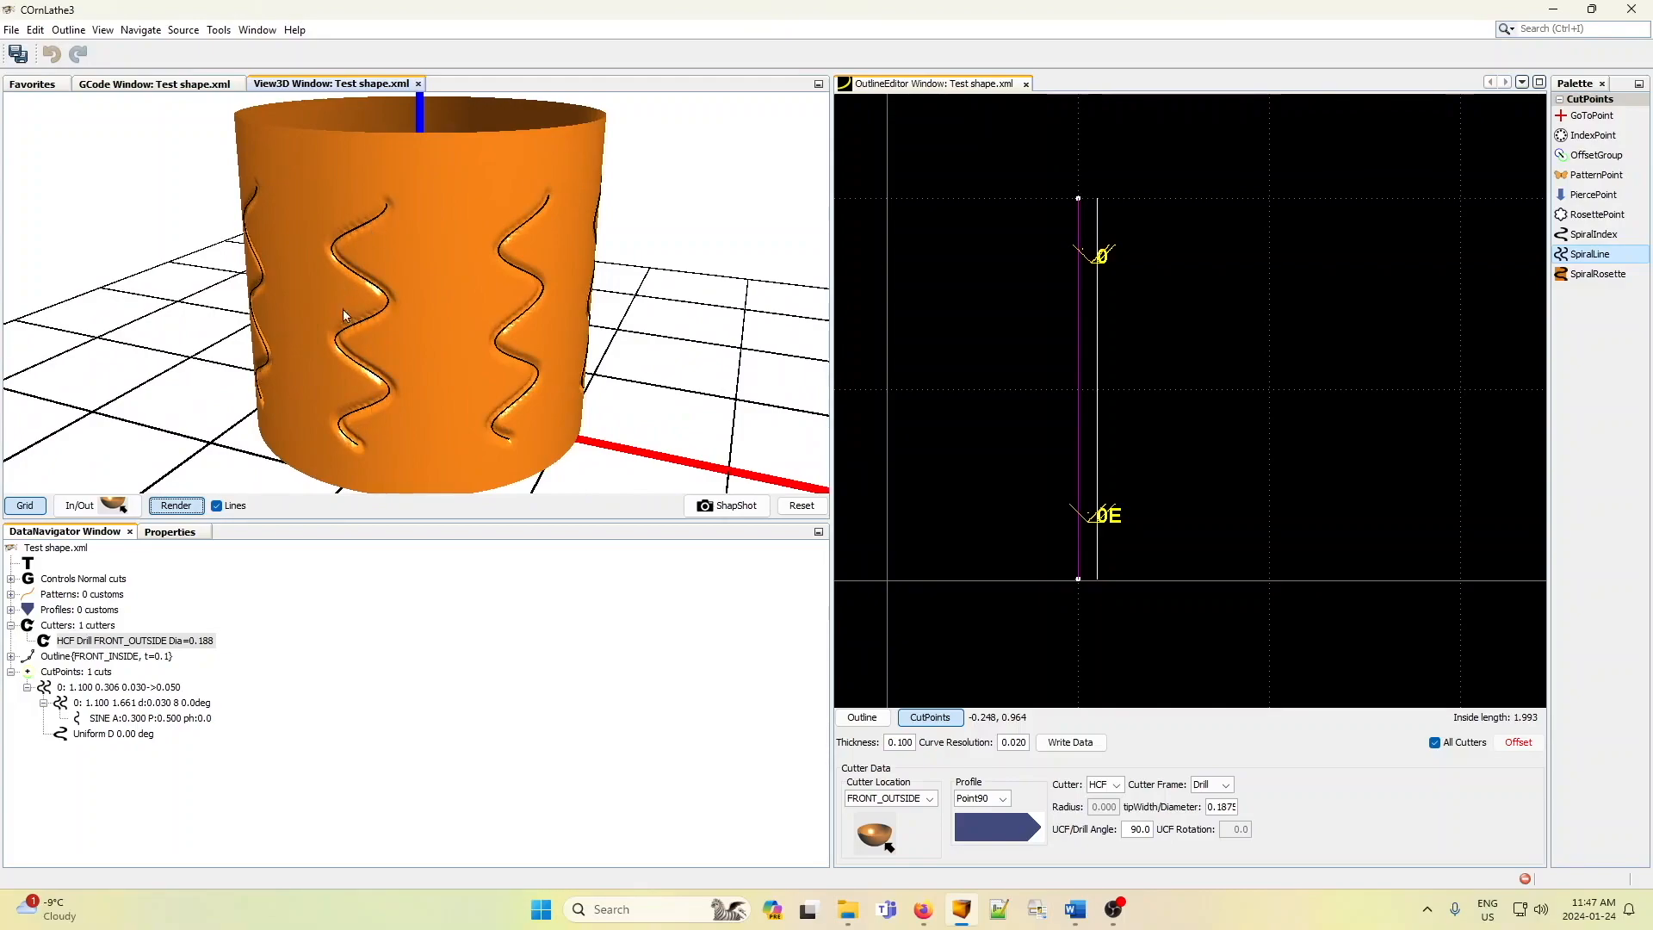
- Change the spiral line's pattern from Sine to Lotus and re-render the surface
left_click(125, 720)
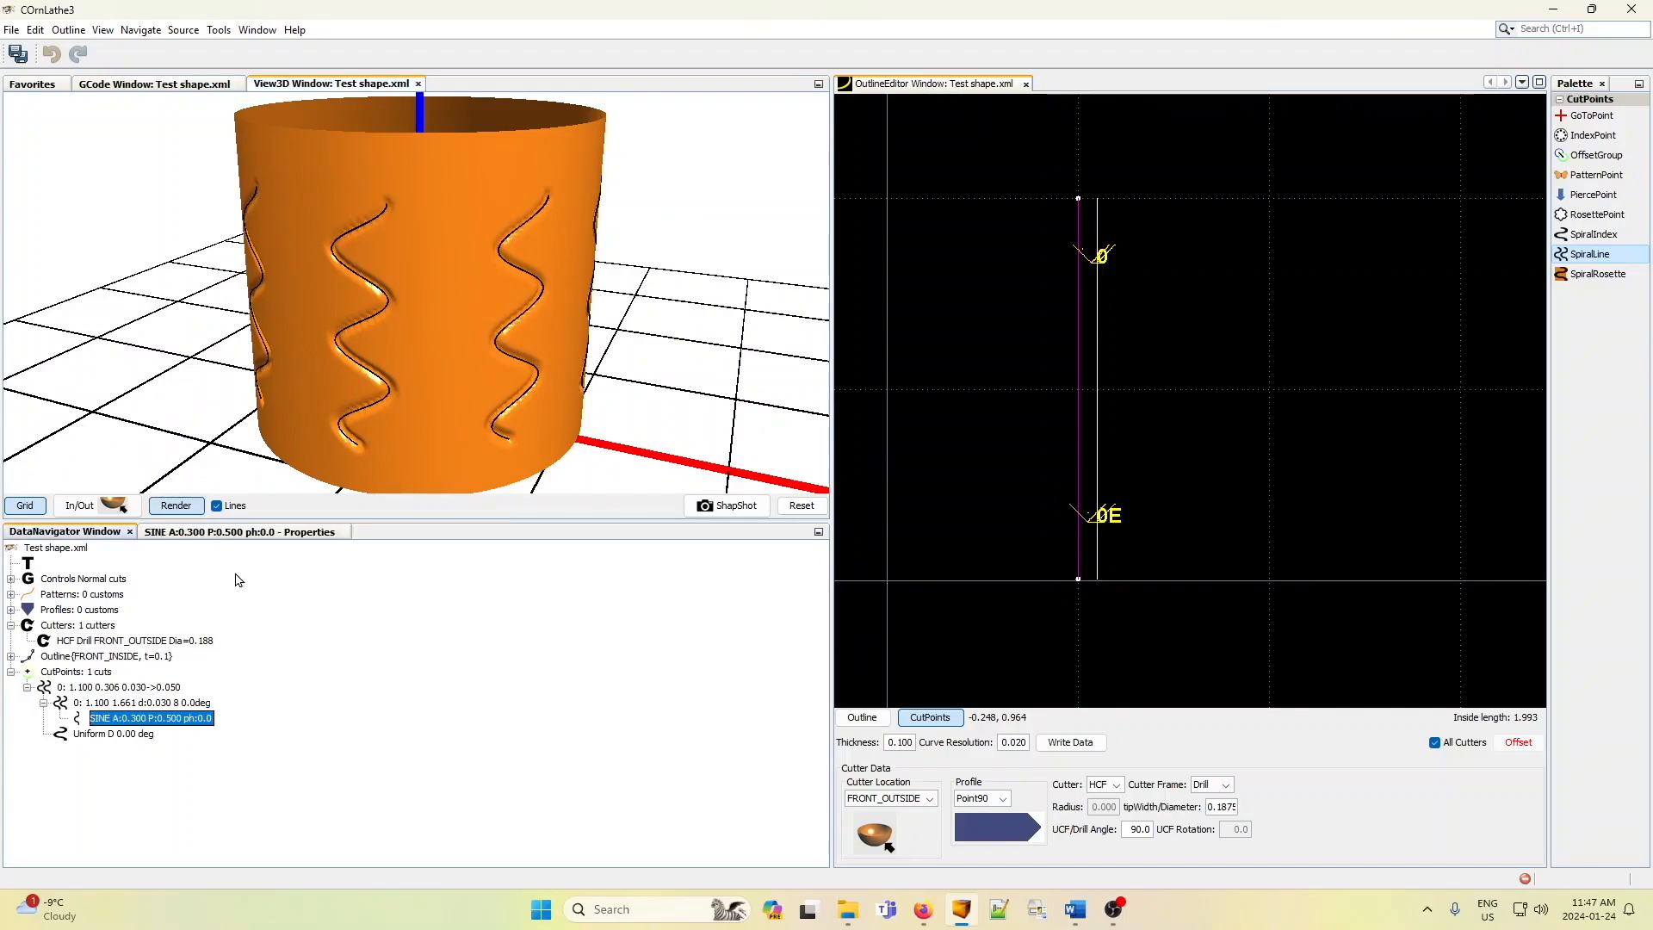
left_click(271, 533)
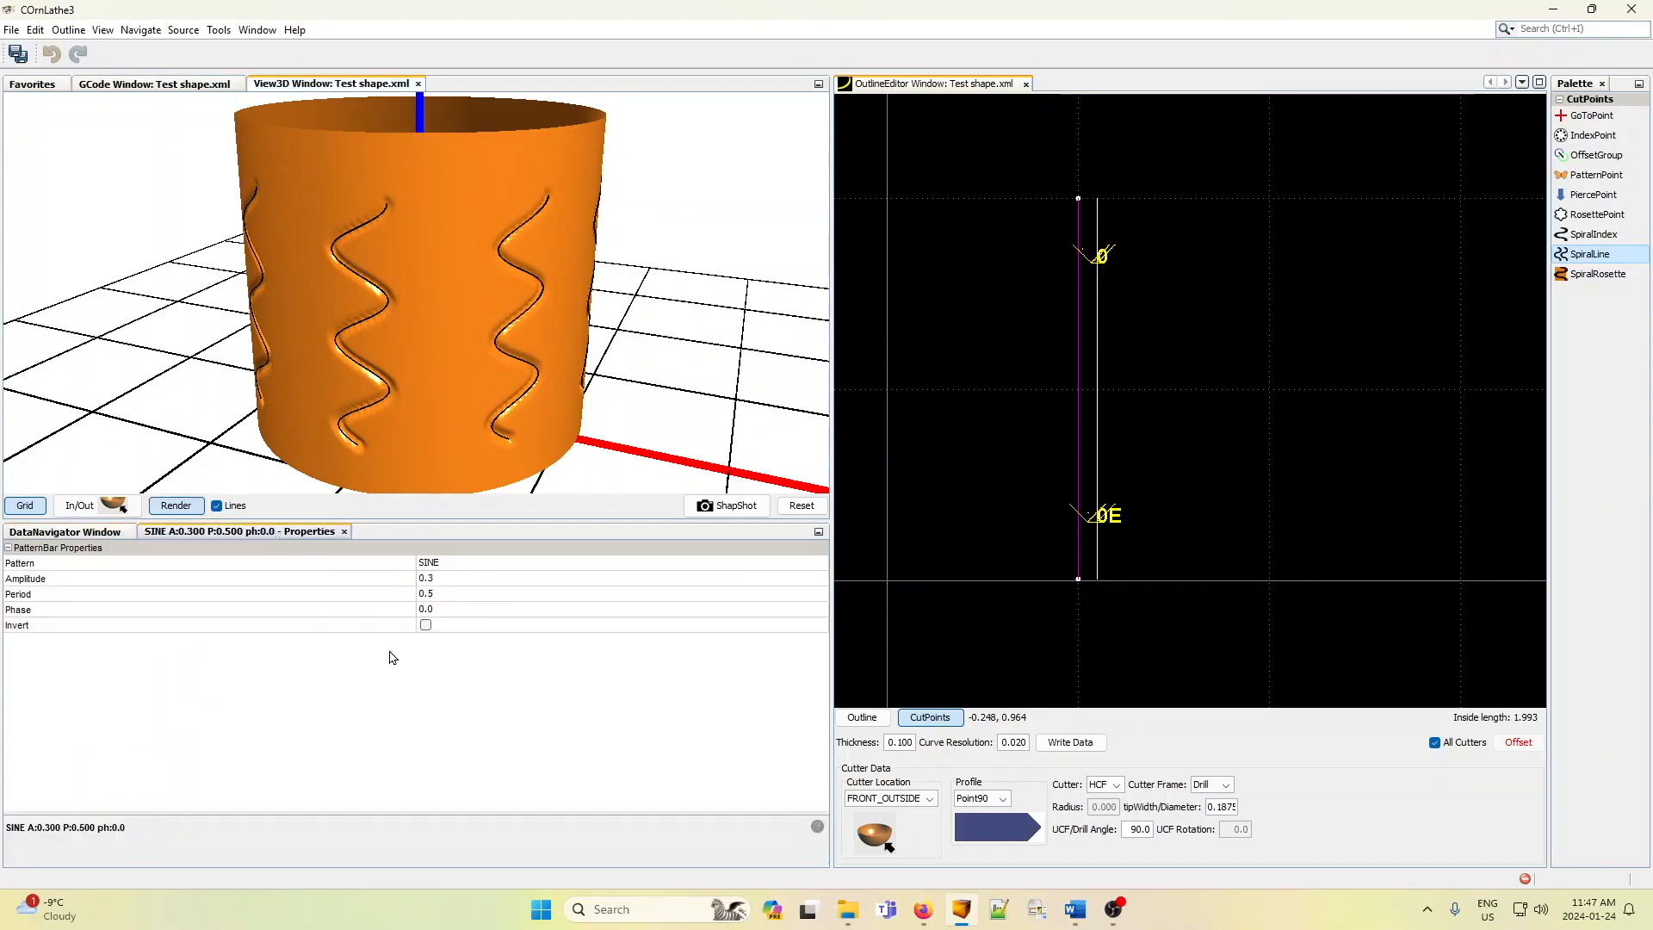
left_click(457, 564)
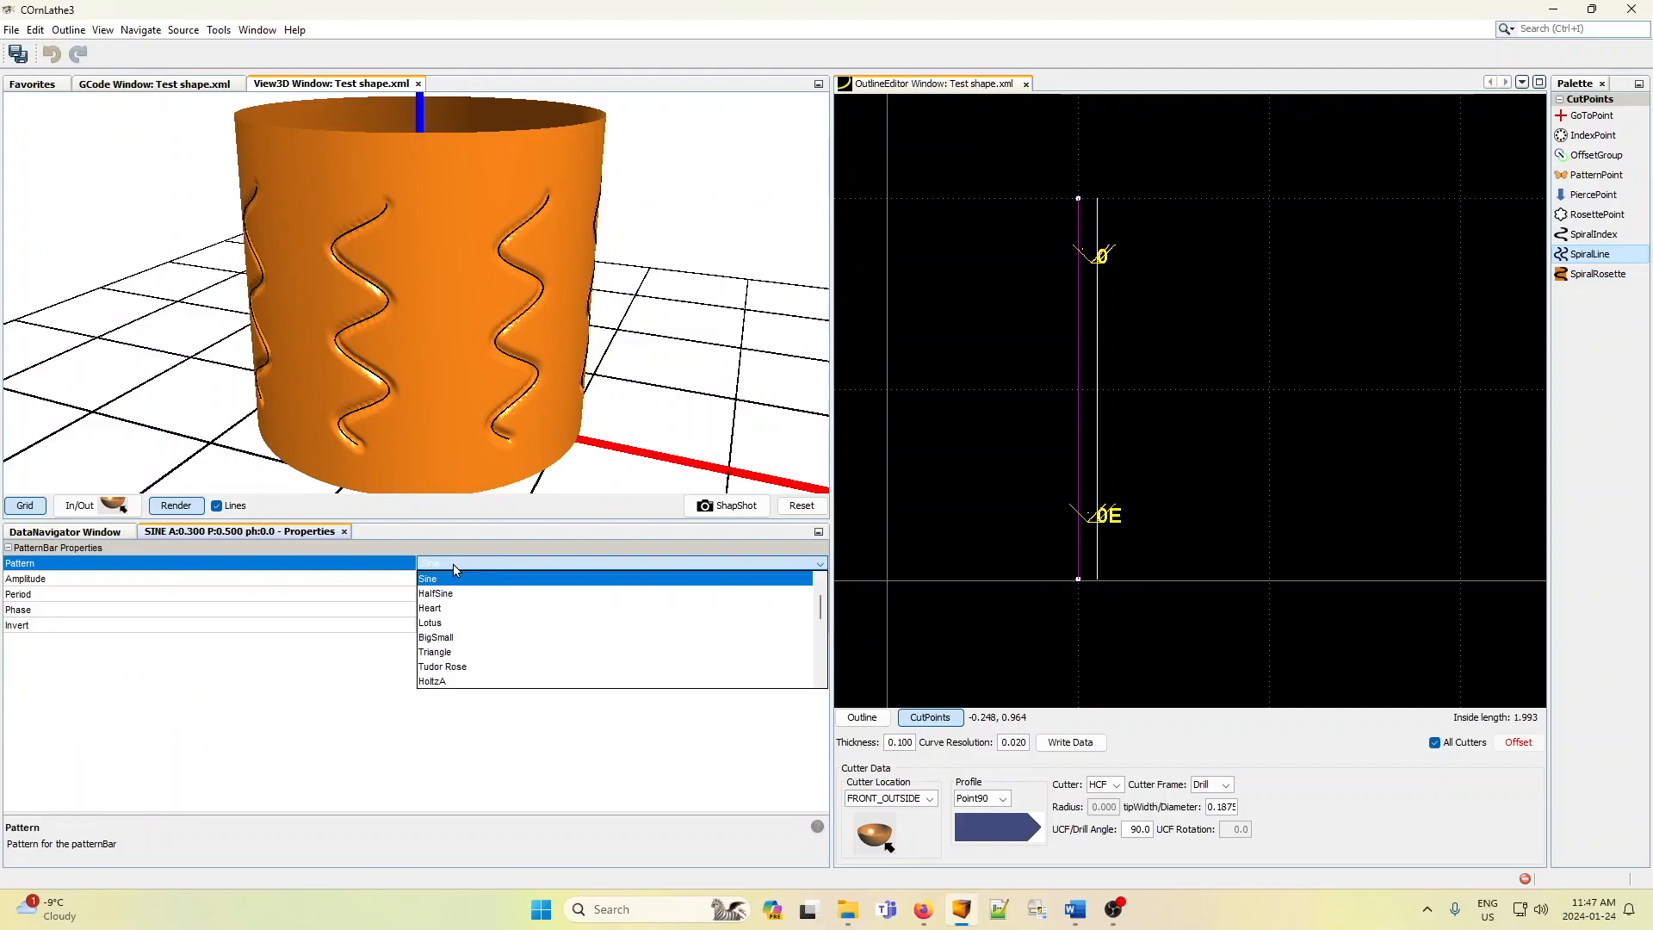
left_click(443, 624)
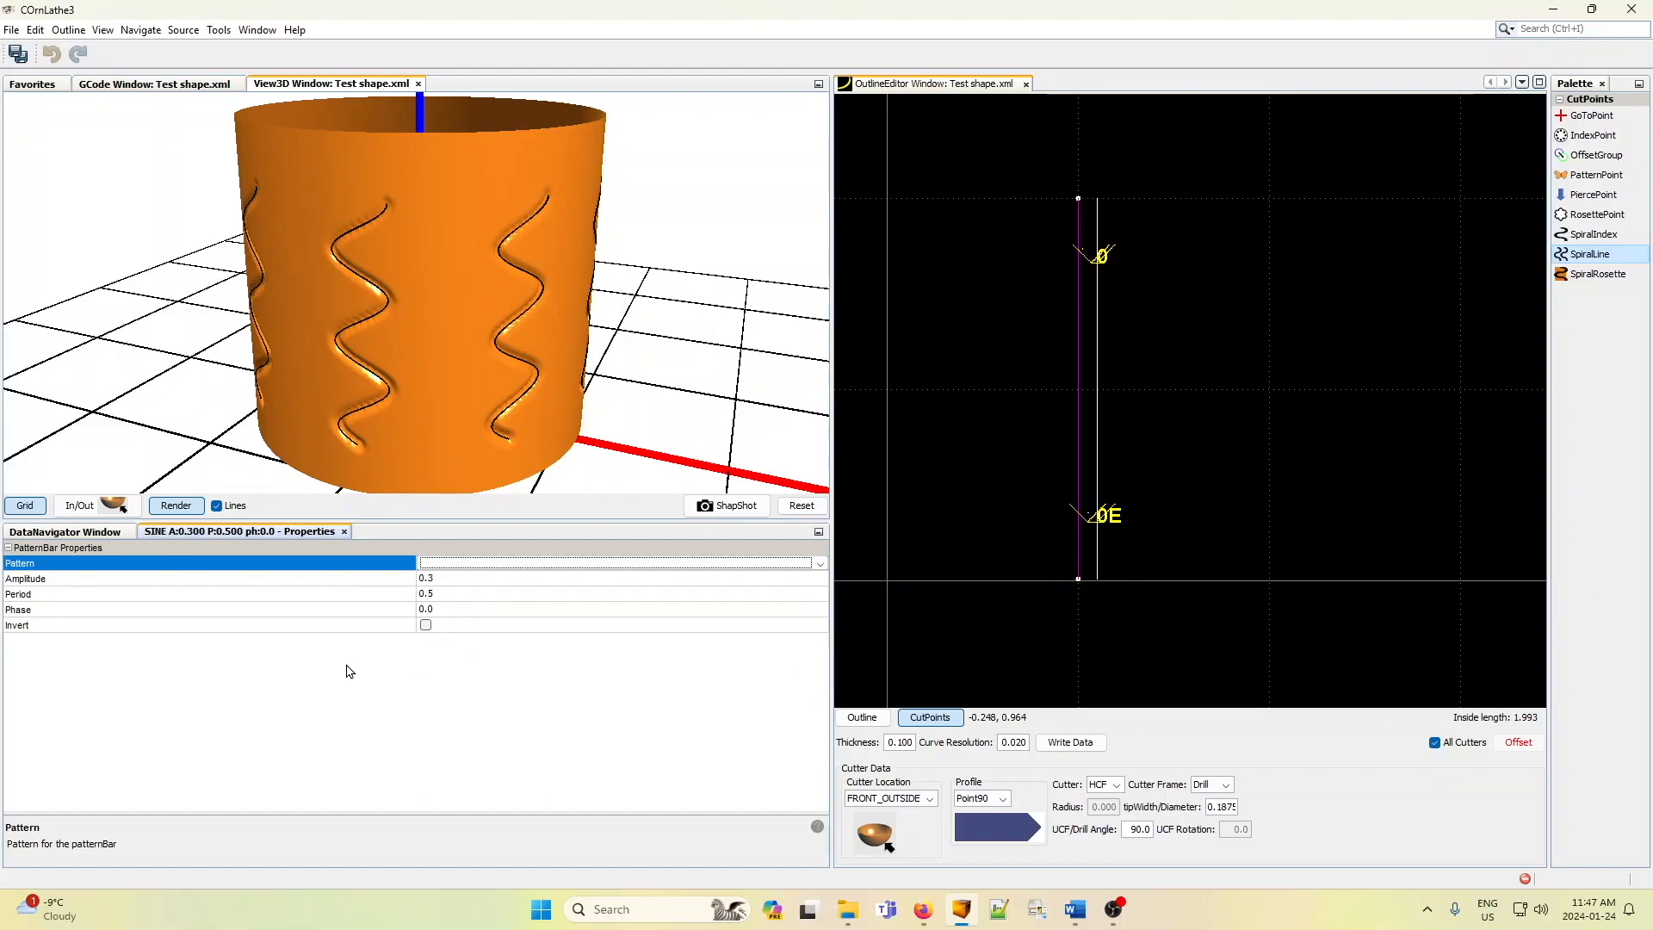
left_click(75, 533)
left_click(178, 508)
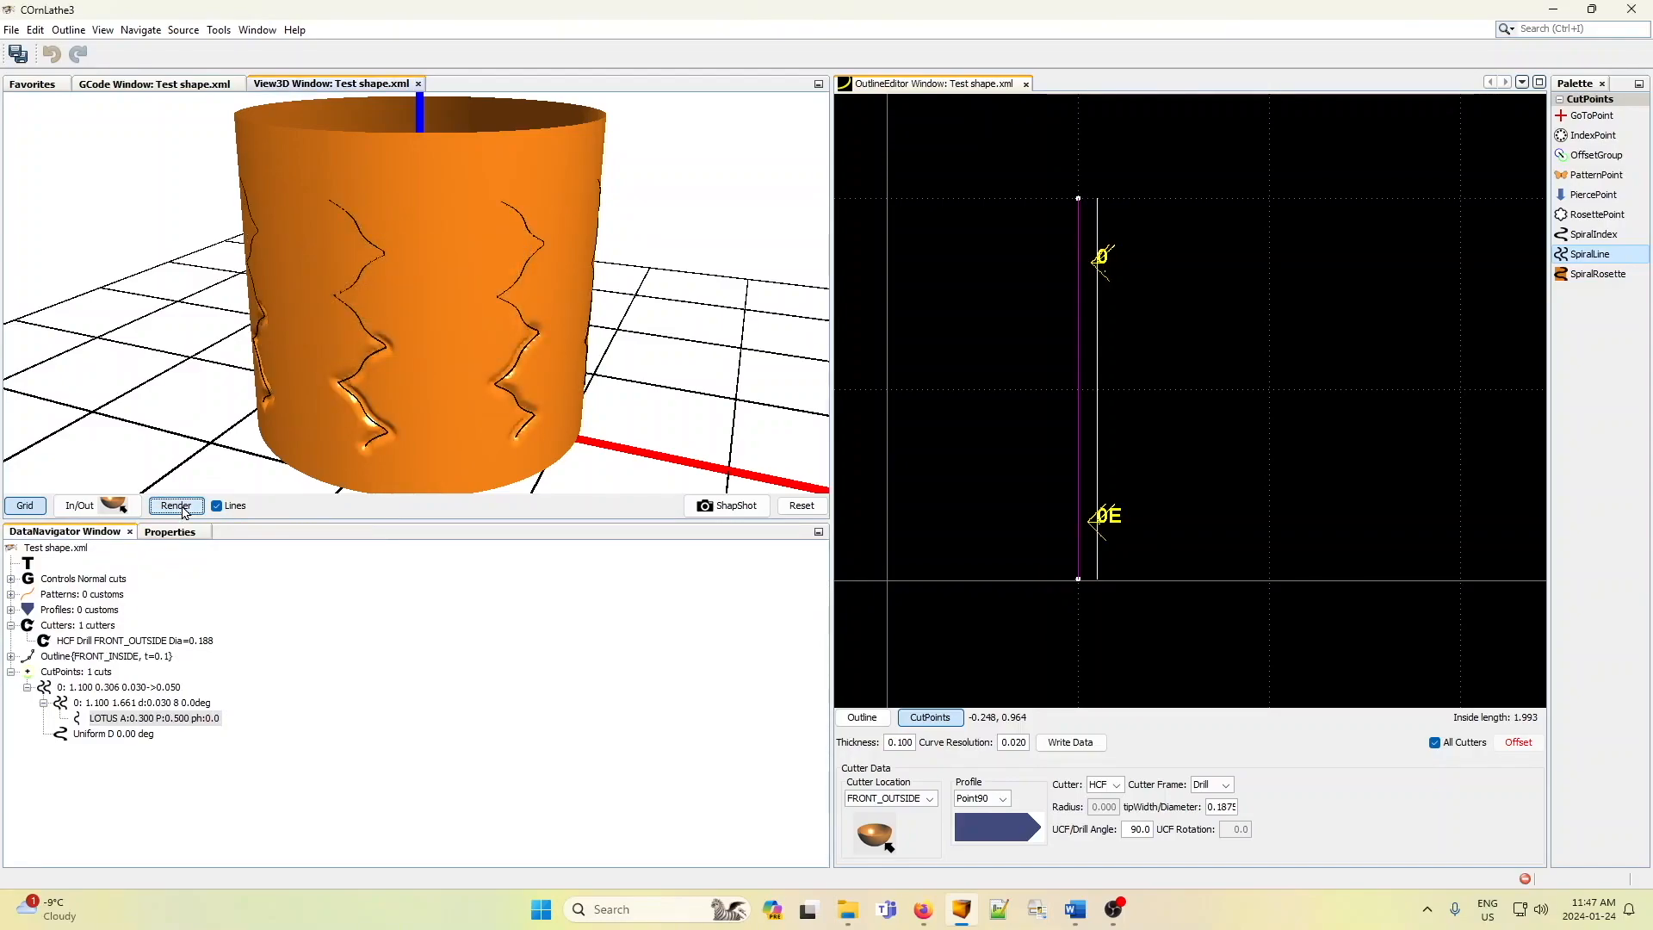
left_click(179, 506)
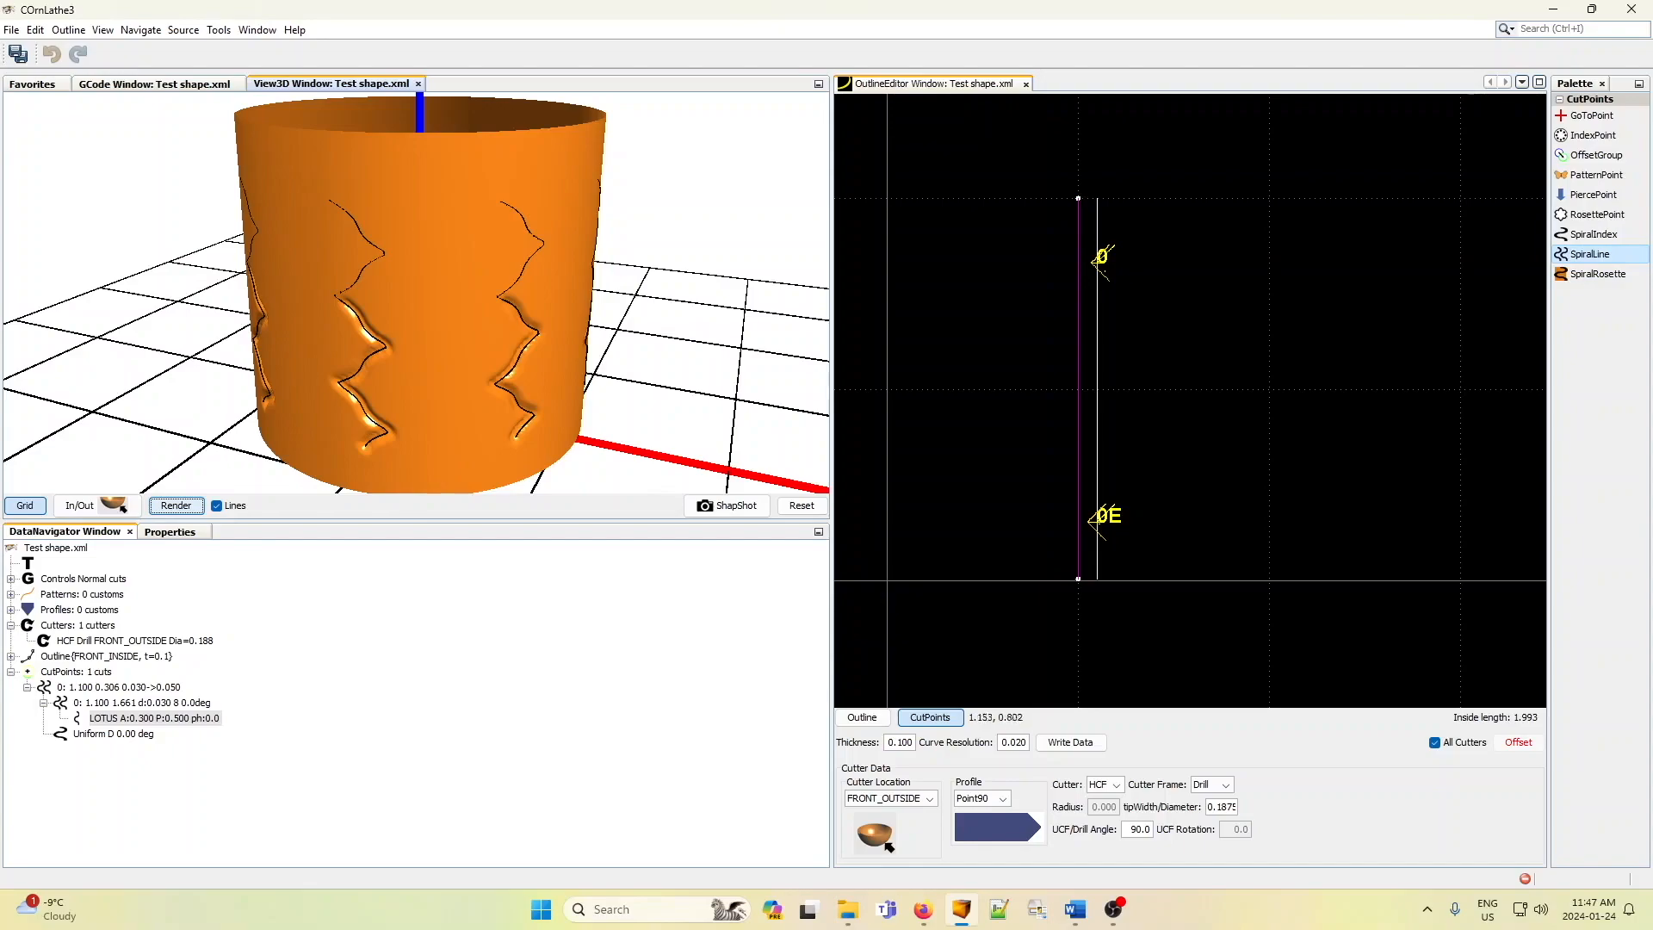
- Move the spiral line's end point up along the outline to a Z-location of about 0.485
left_click_drag(1100, 517, 1100, 483)
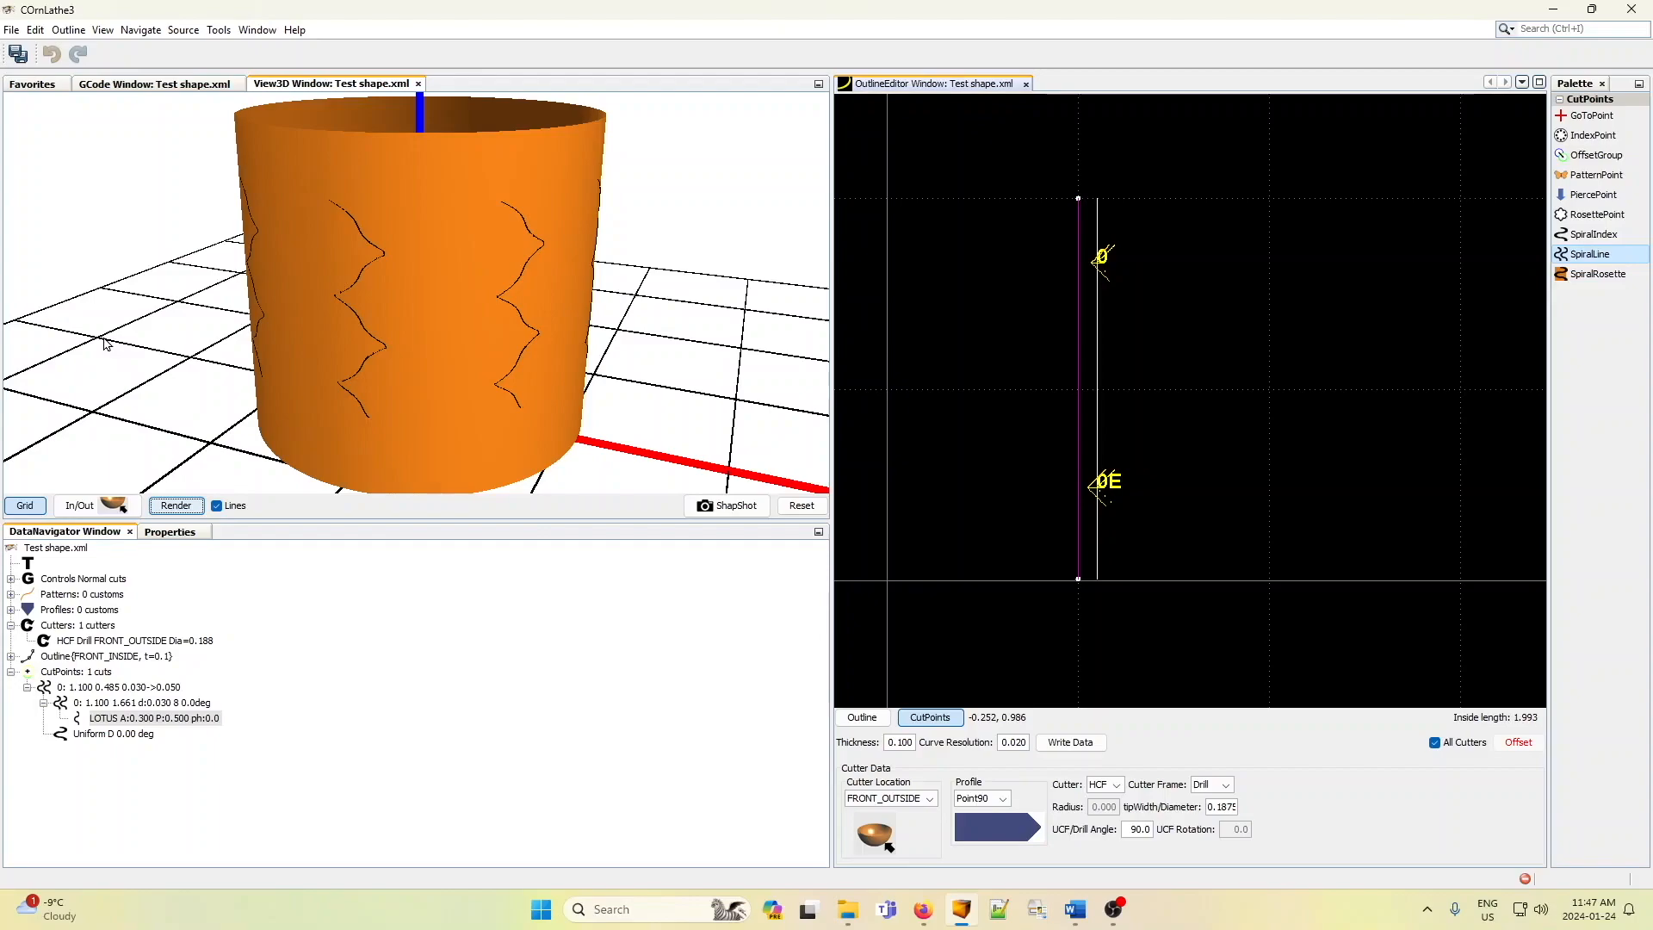
- Switch to File Explorer and copy Cobblestone.xml, Honeycomb.xml, Layers.xml and Netting.xml from the examples folder
left_click(34, 85)
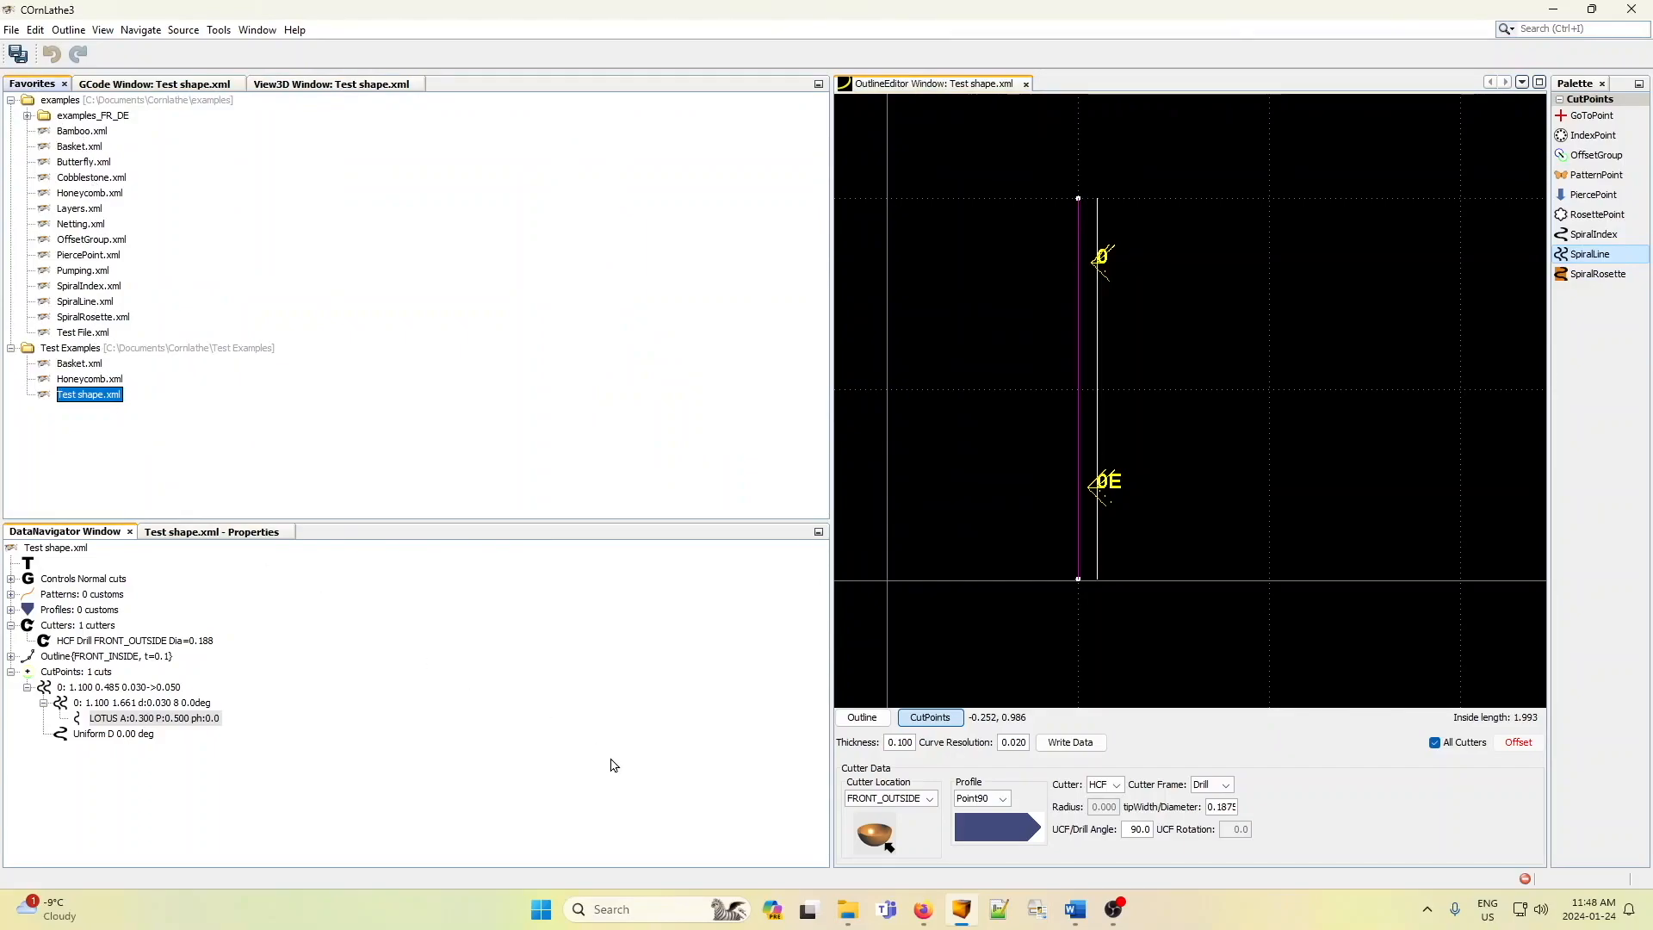
mouse_move(848, 909)
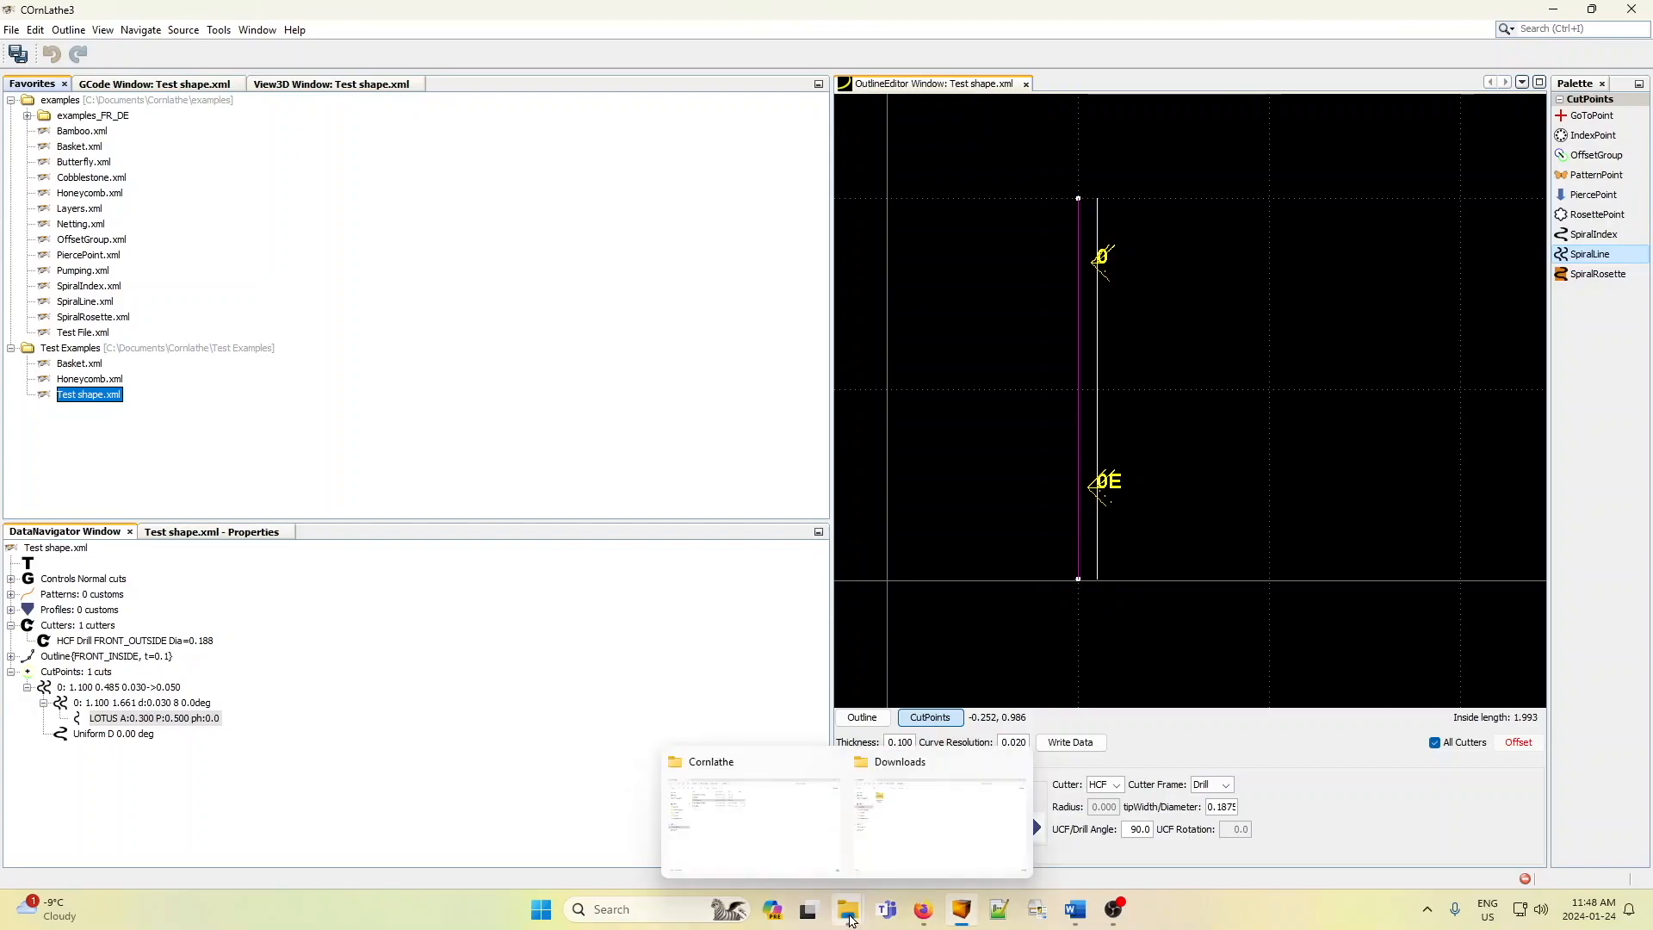
left_click(760, 850)
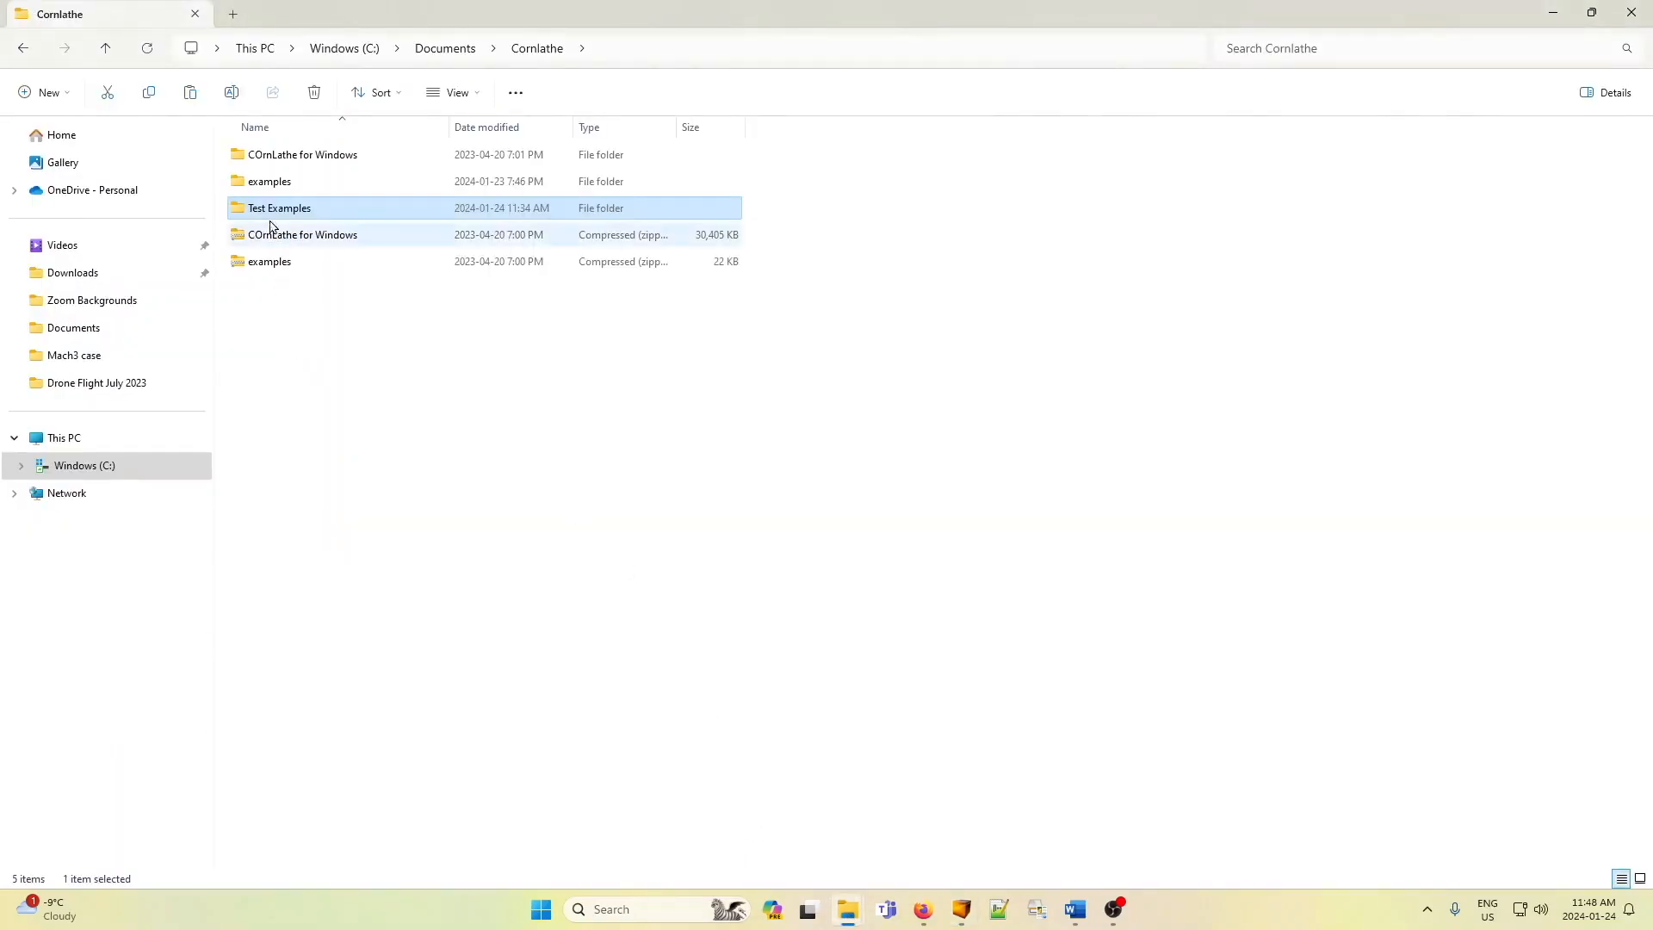
double_click(270, 182)
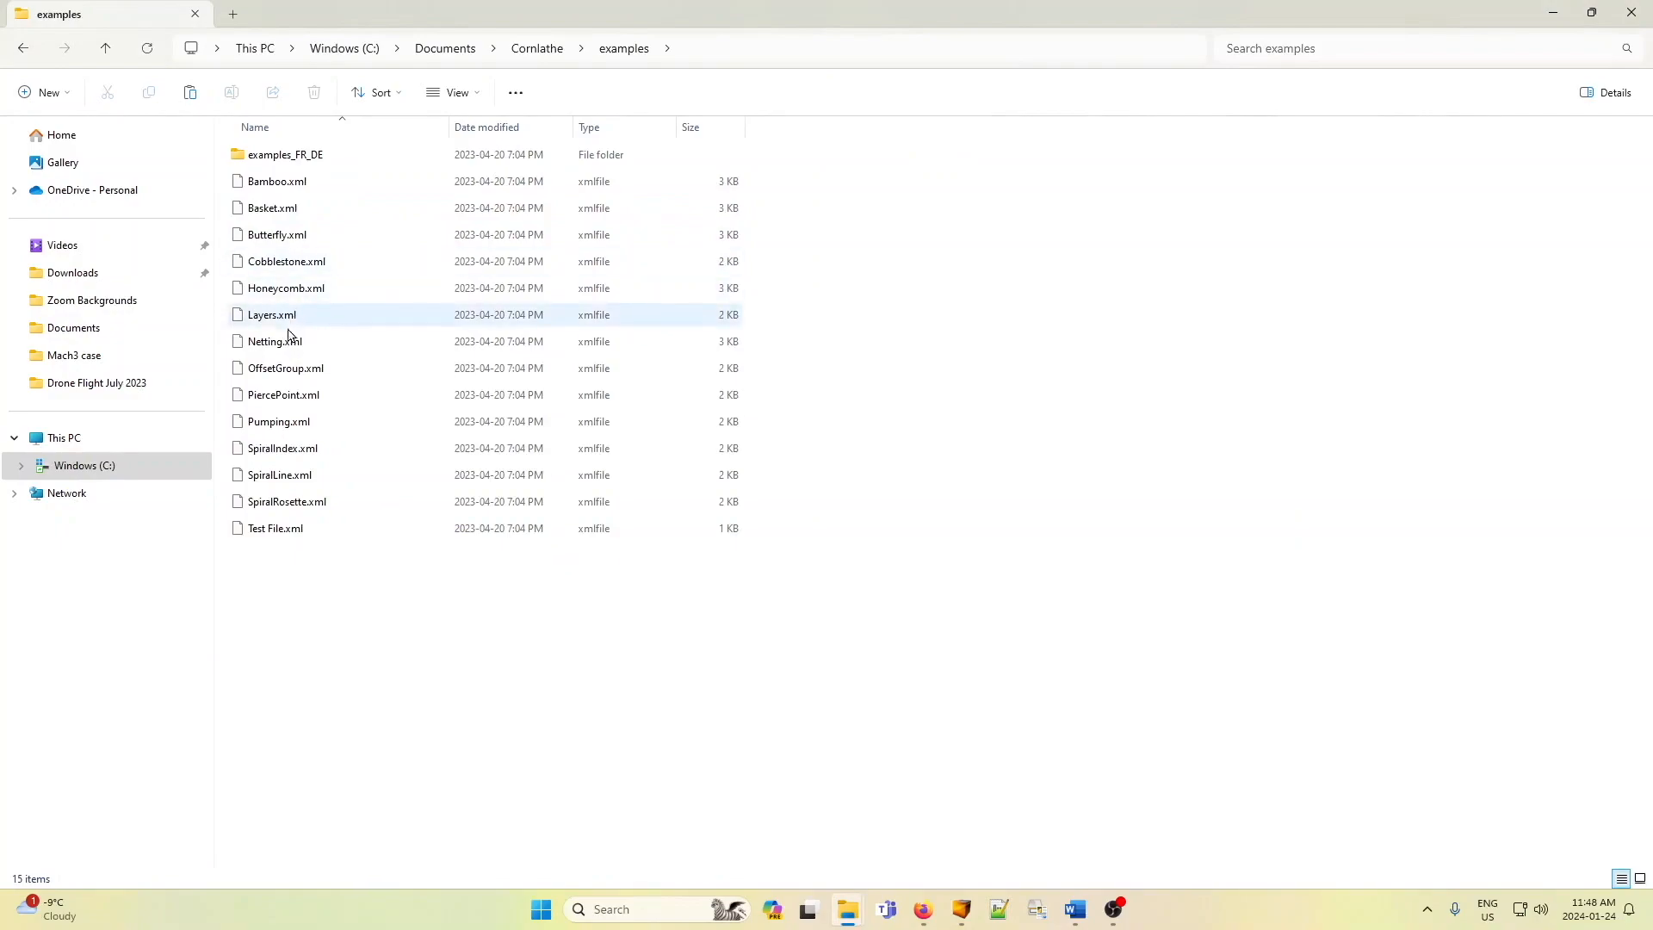
left_click(278, 345)
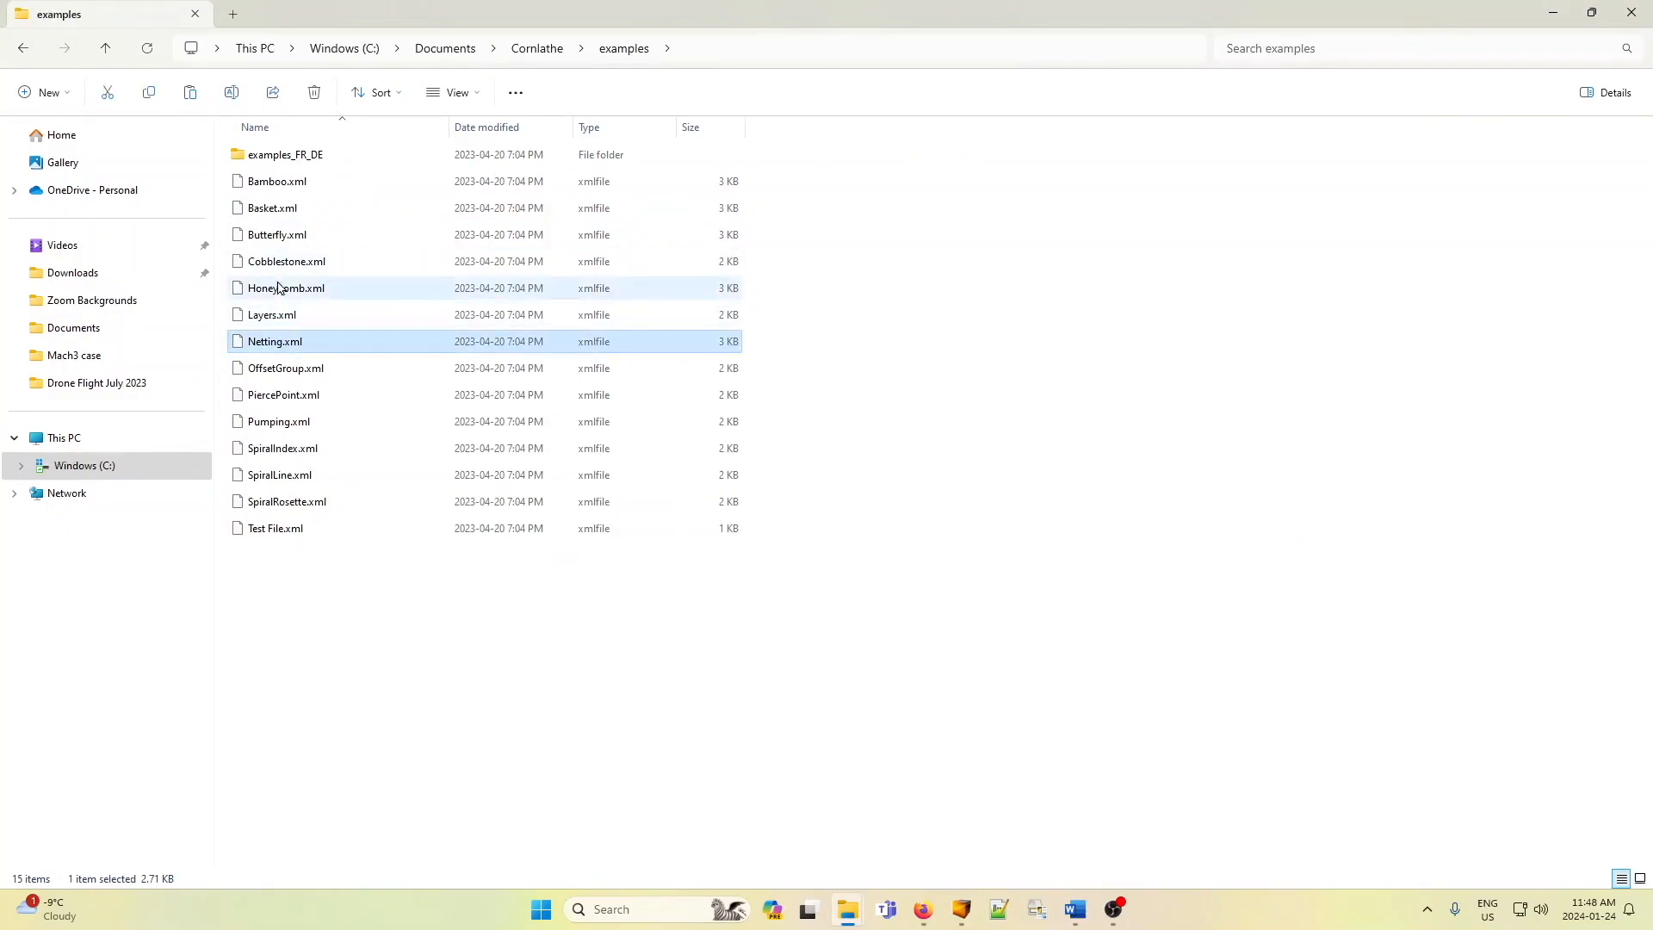
left_click(283, 266, "shift")
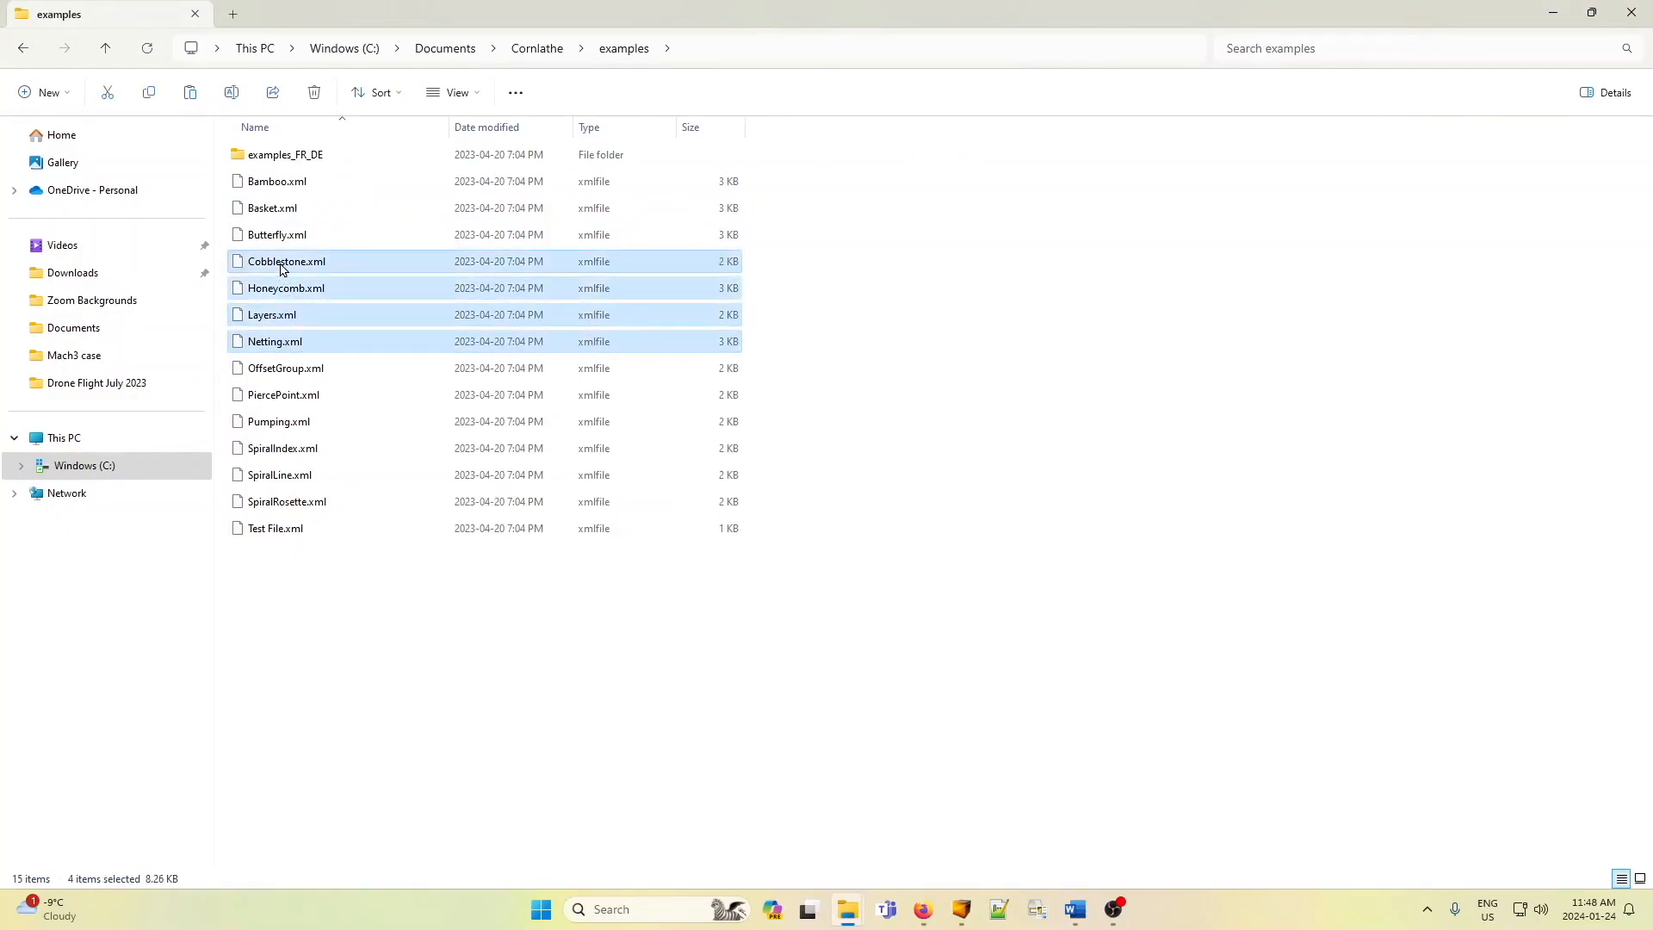
right_click(282, 265)
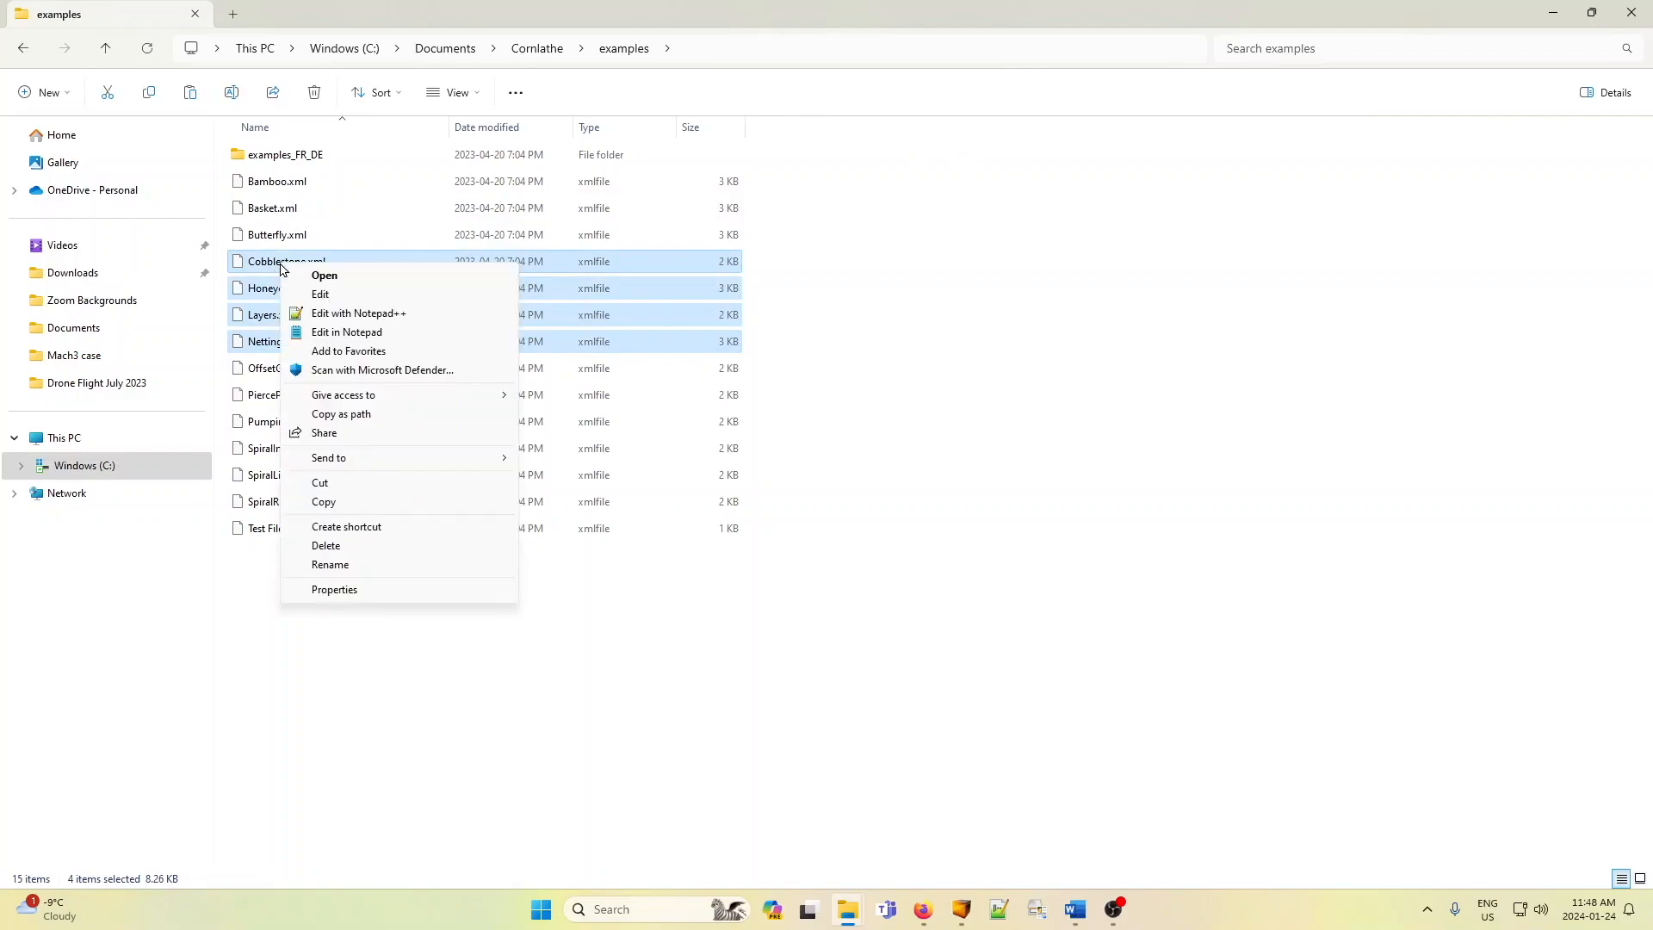
left_click(335, 503)
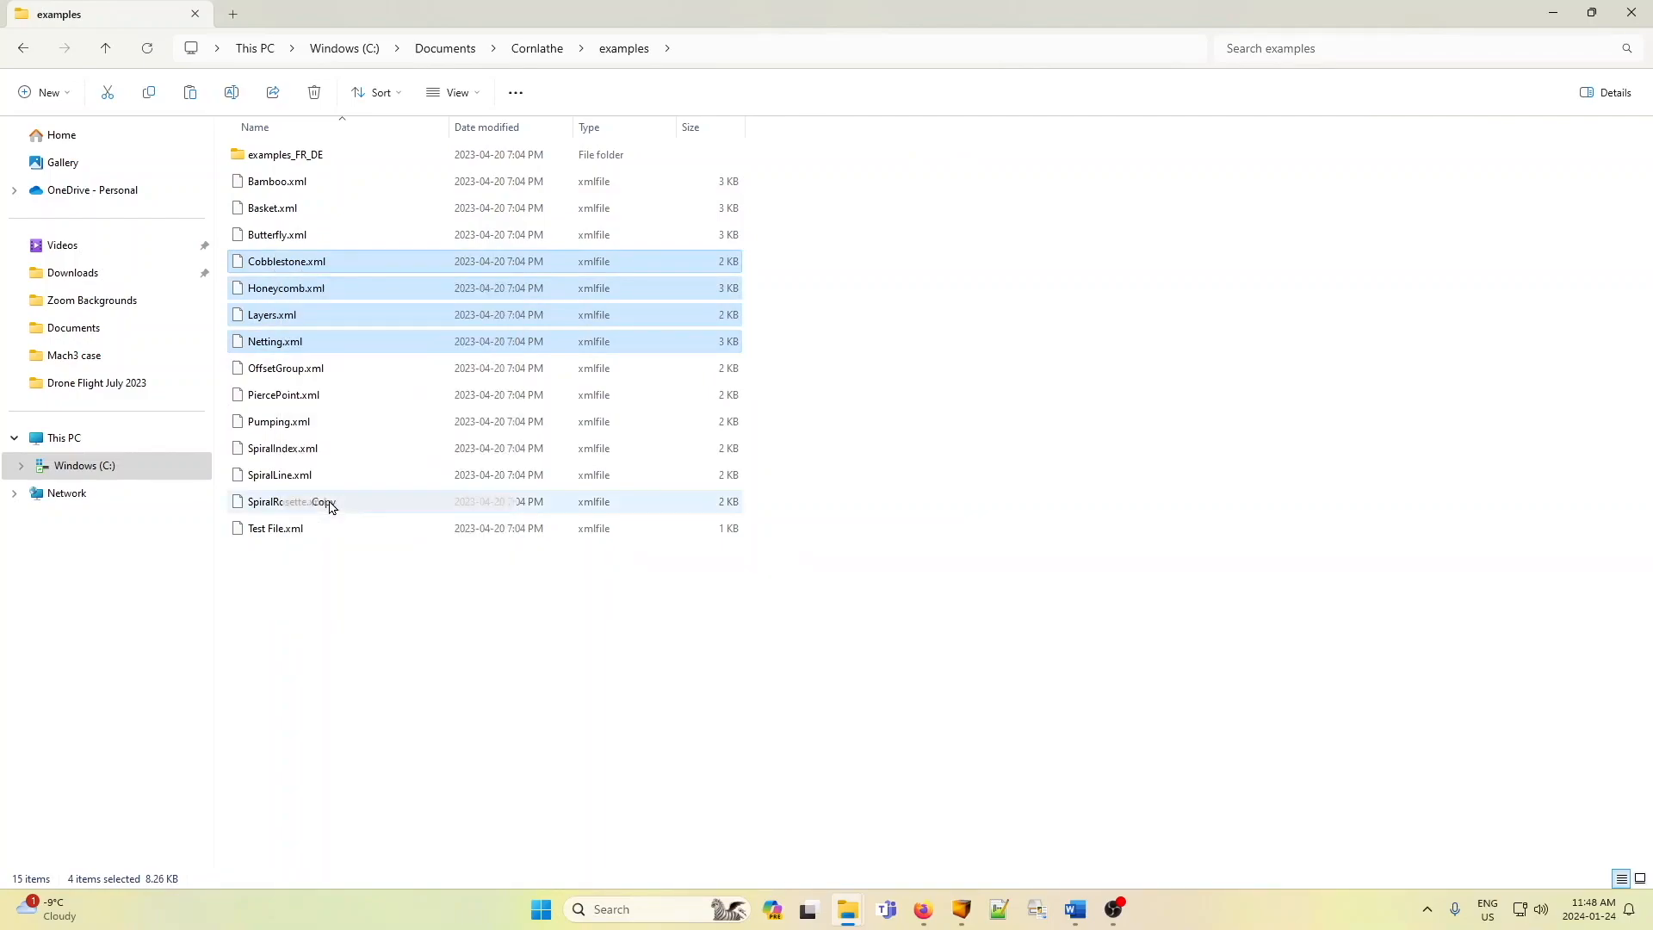
- Paste the copied files into the Test Examples folder, replacing the existing Honeycomb.xml
left_click(105, 49)
double_click(267, 208)
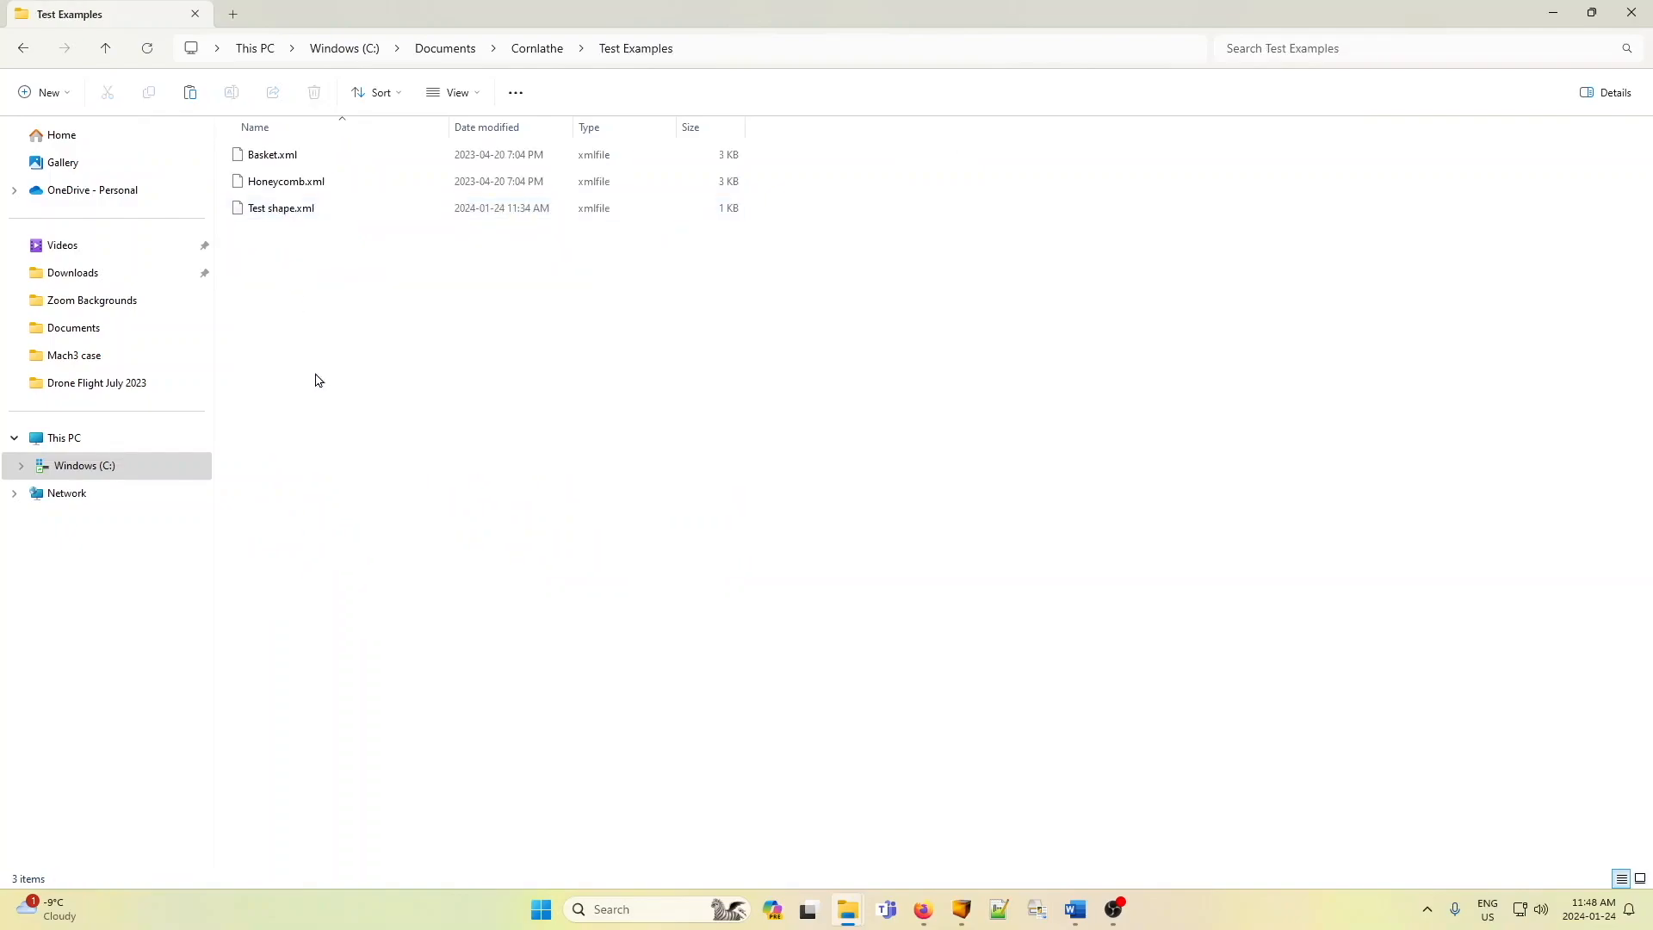
right_click(316, 379)
left_click(389, 495)
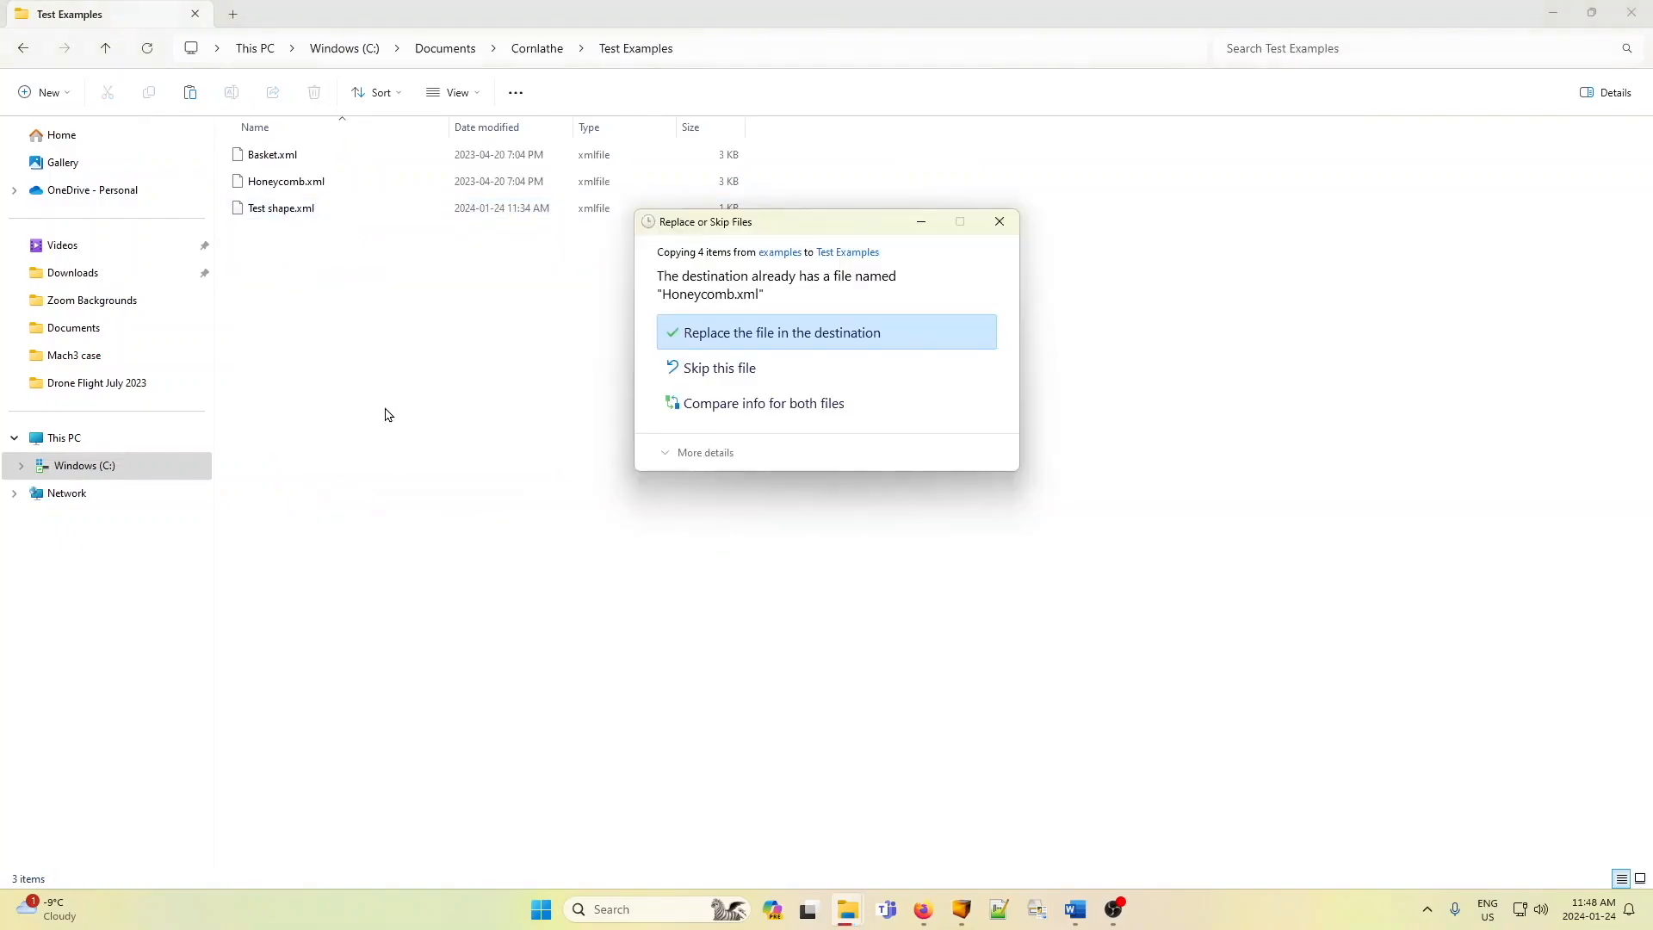
left_click(717, 343)
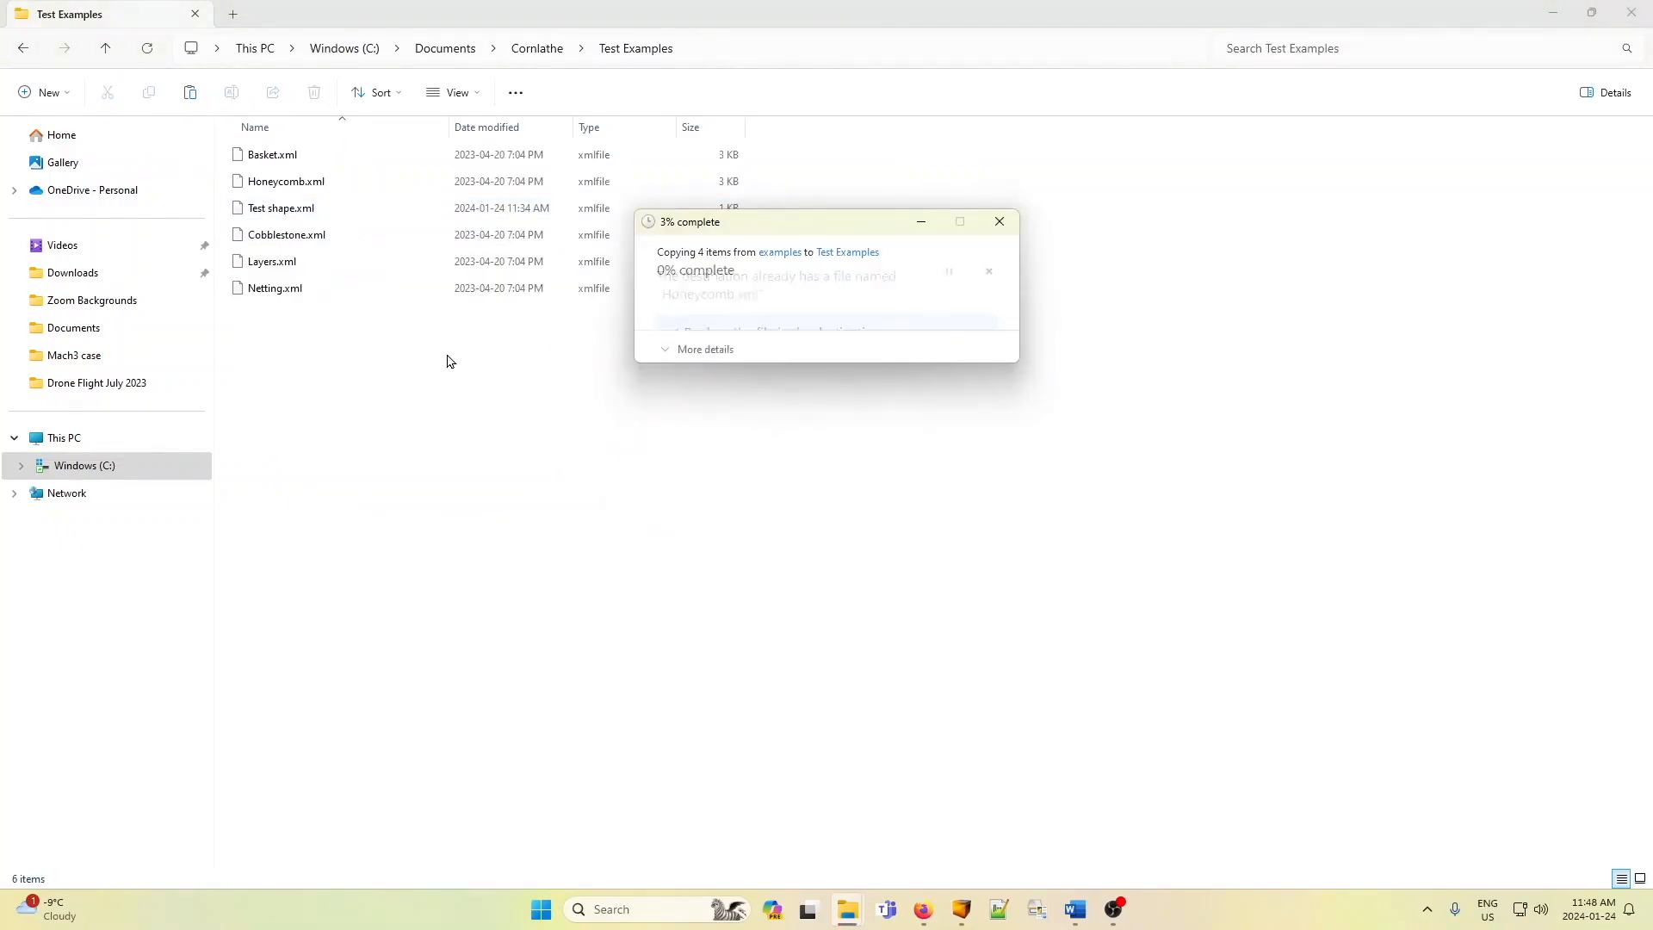
left_click(346, 389)
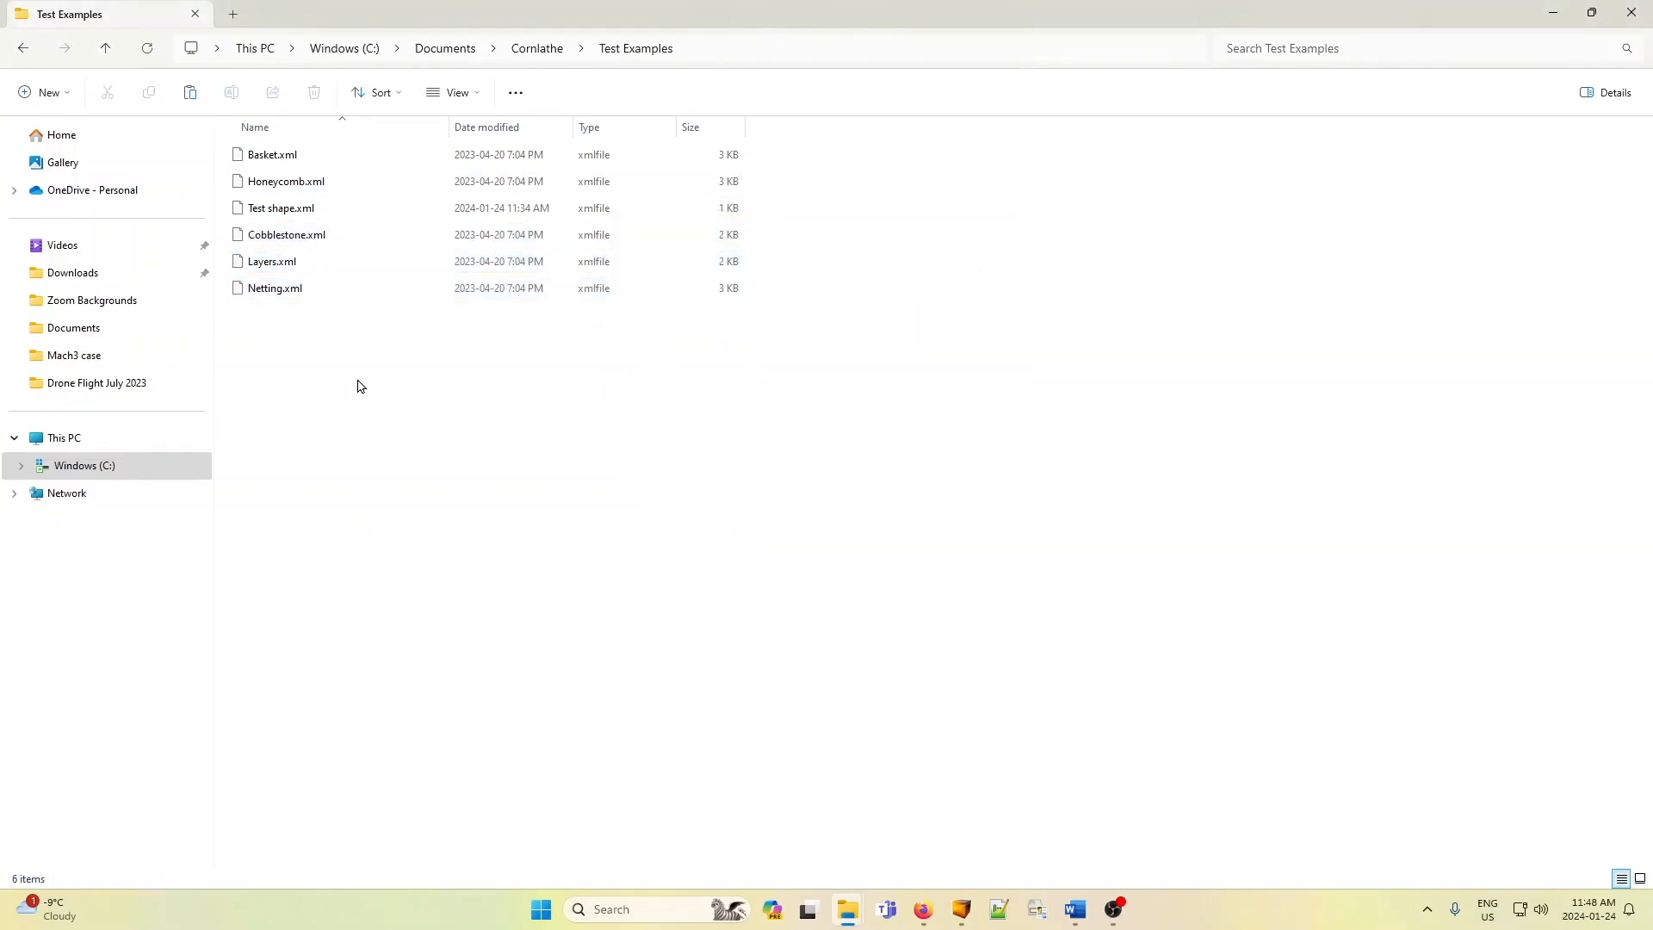
- Rename Cobblestone.xml in the Test Examples folder as Test3.xml
left_click(281, 240)
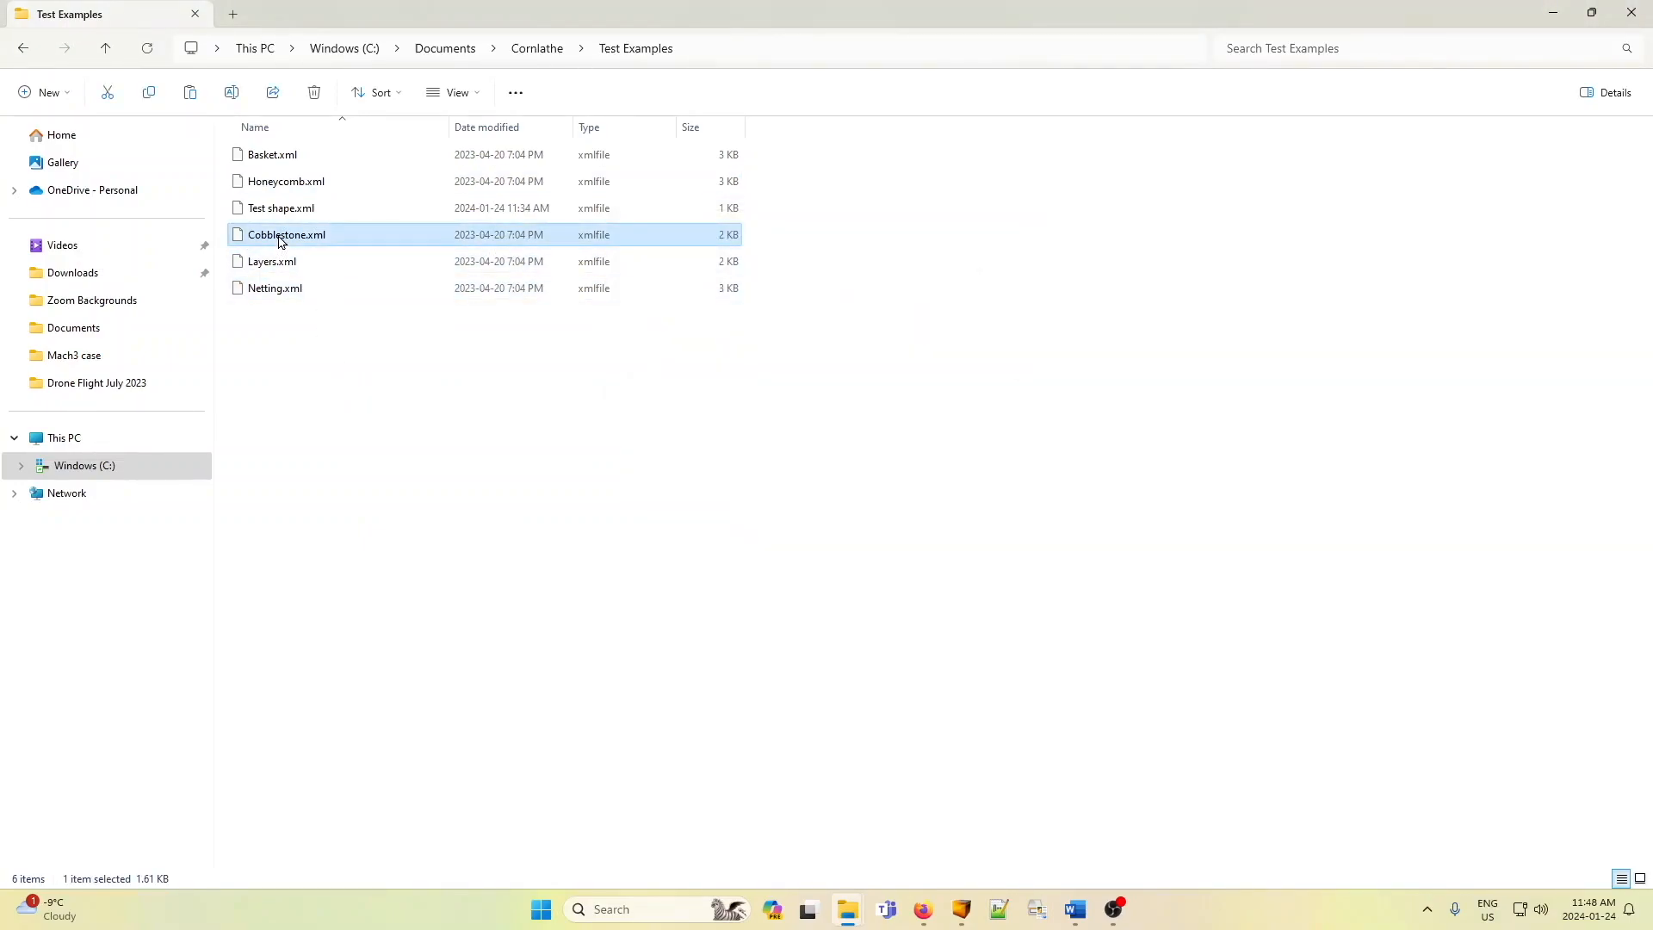
left_click(281, 239)
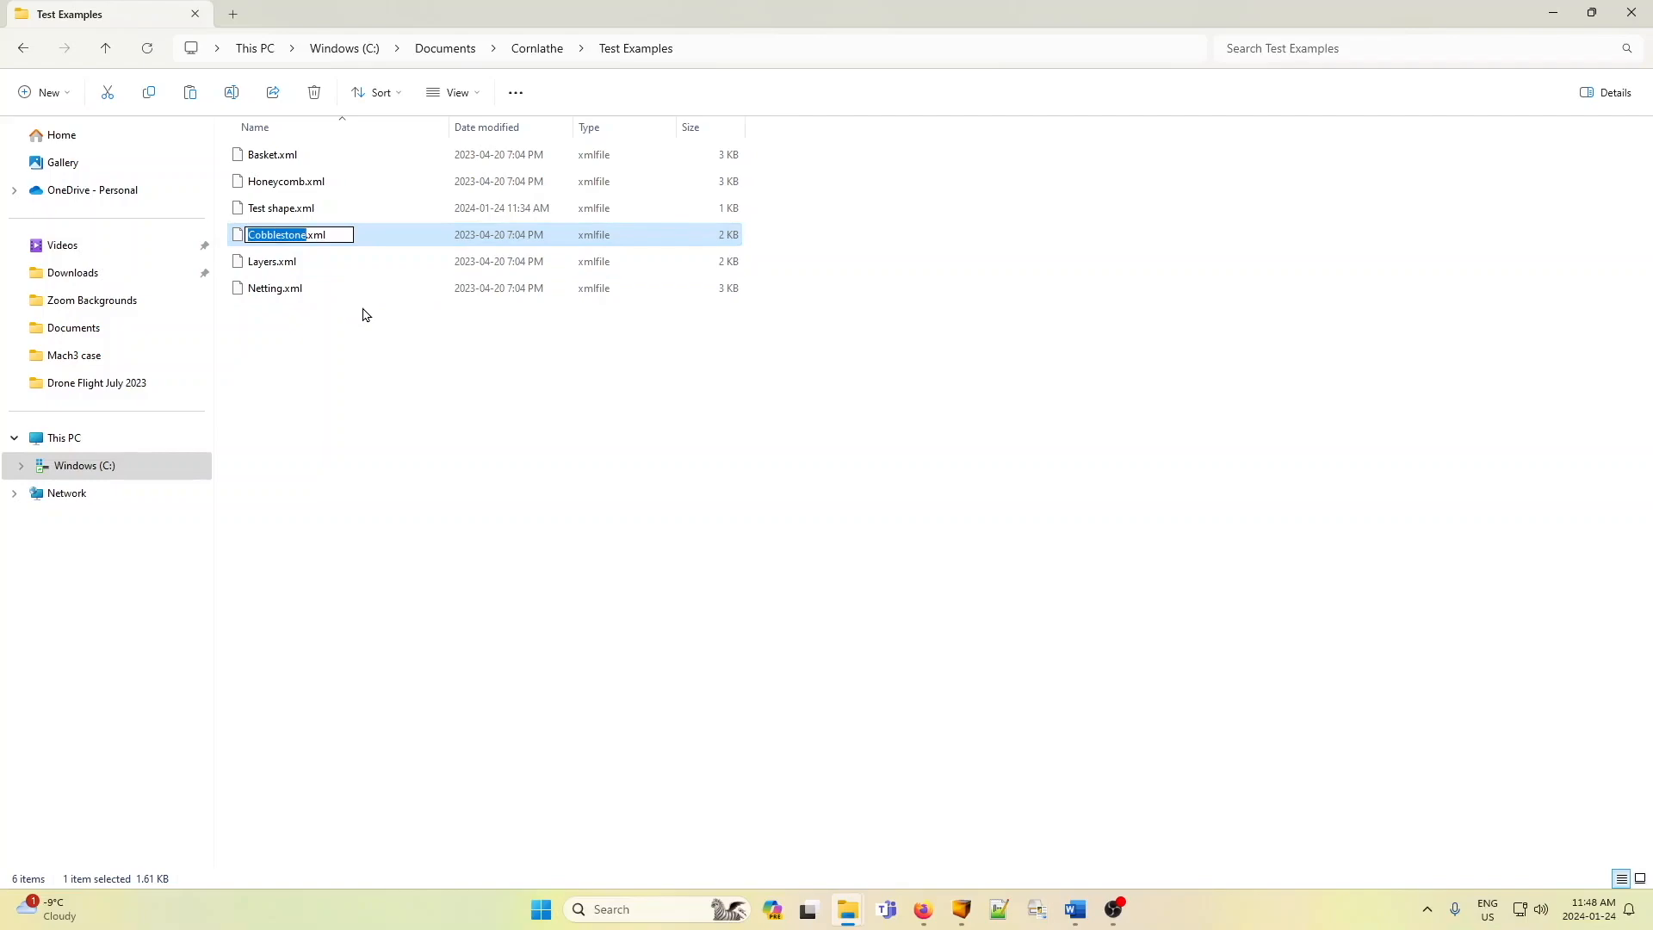
type("Test3")
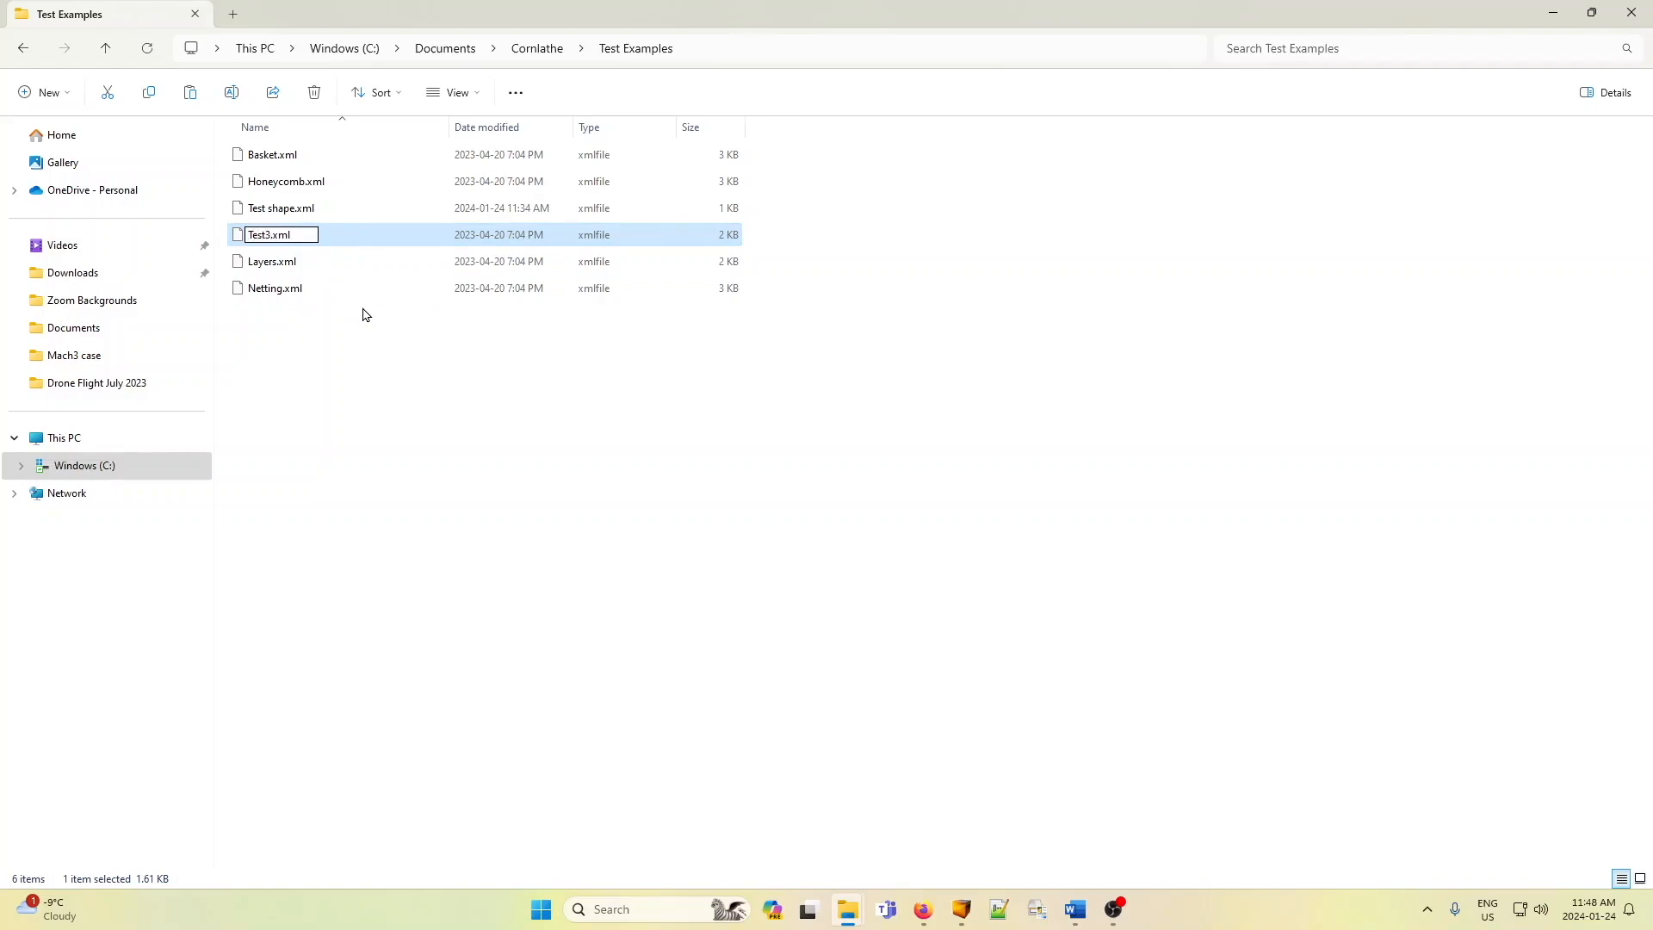
key("Return")
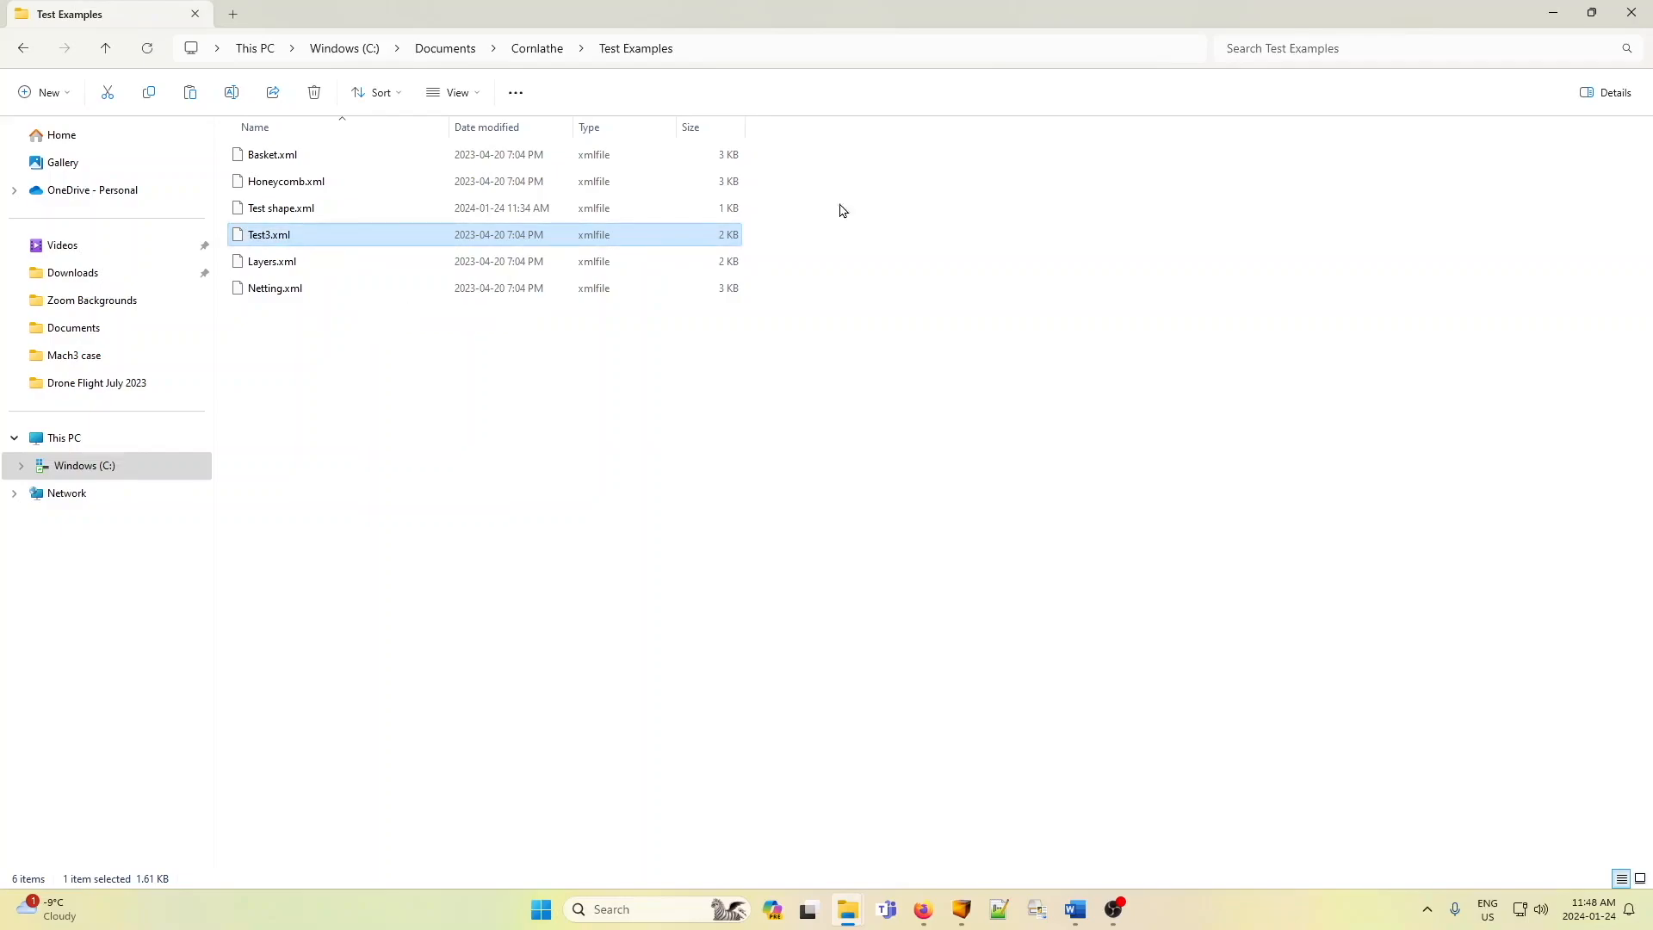
- Return to COrnLathe3, load Test3.xml from the Test Examples favorites, and render its surface in 3D
left_click(1553, 14)
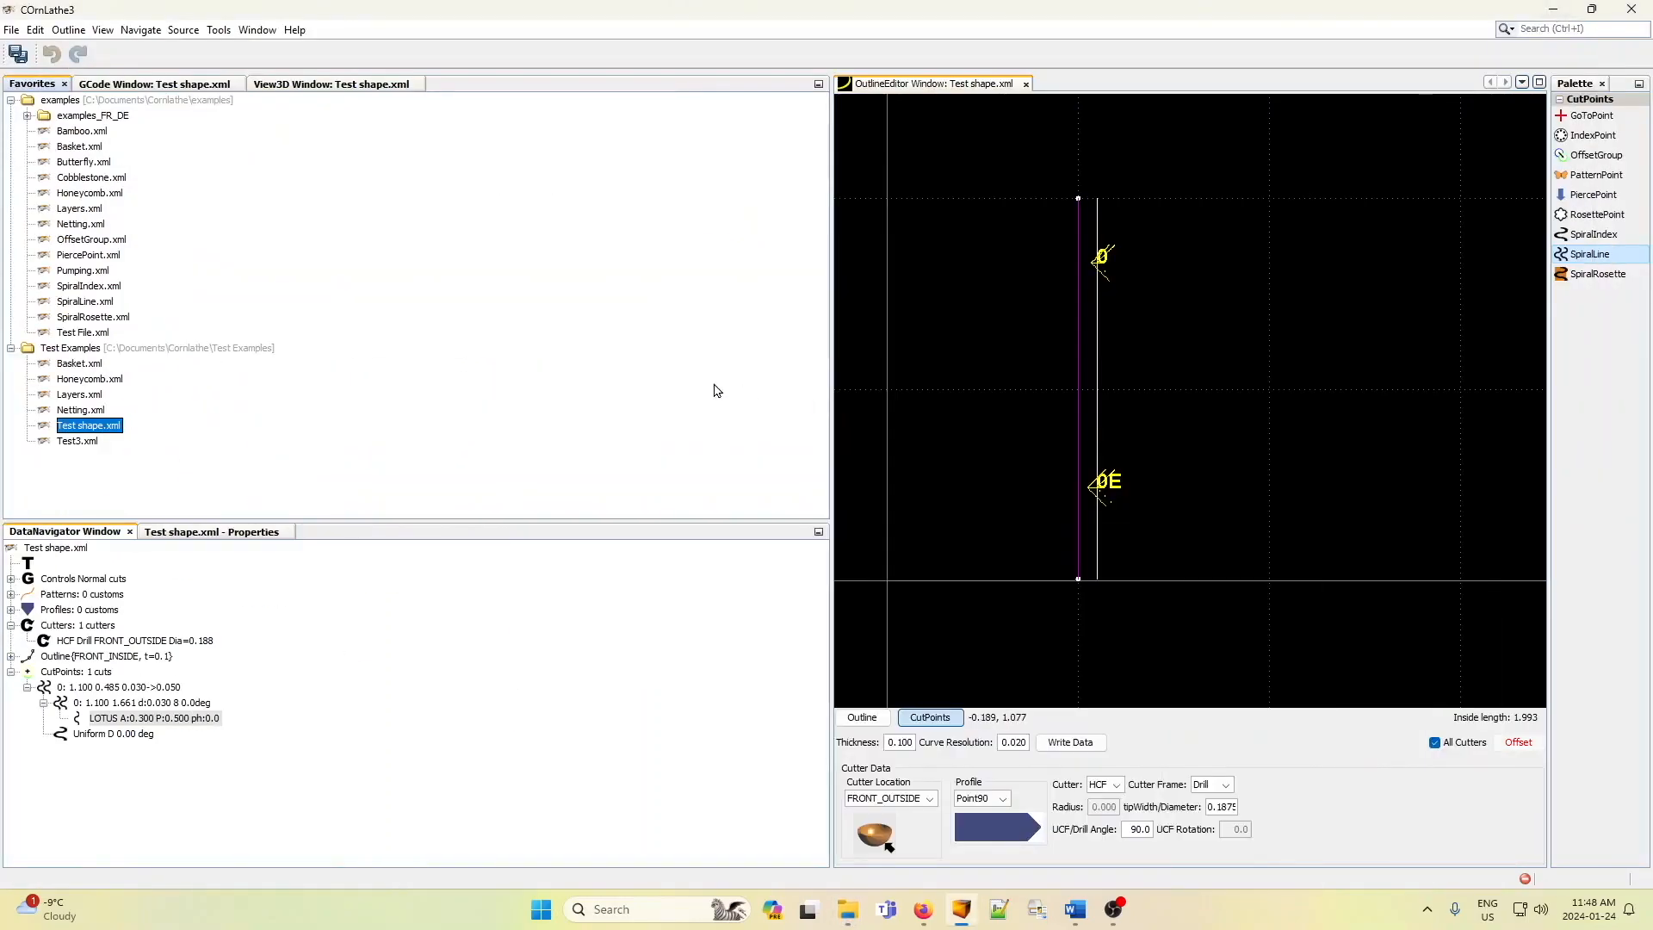
left_click(77, 443)
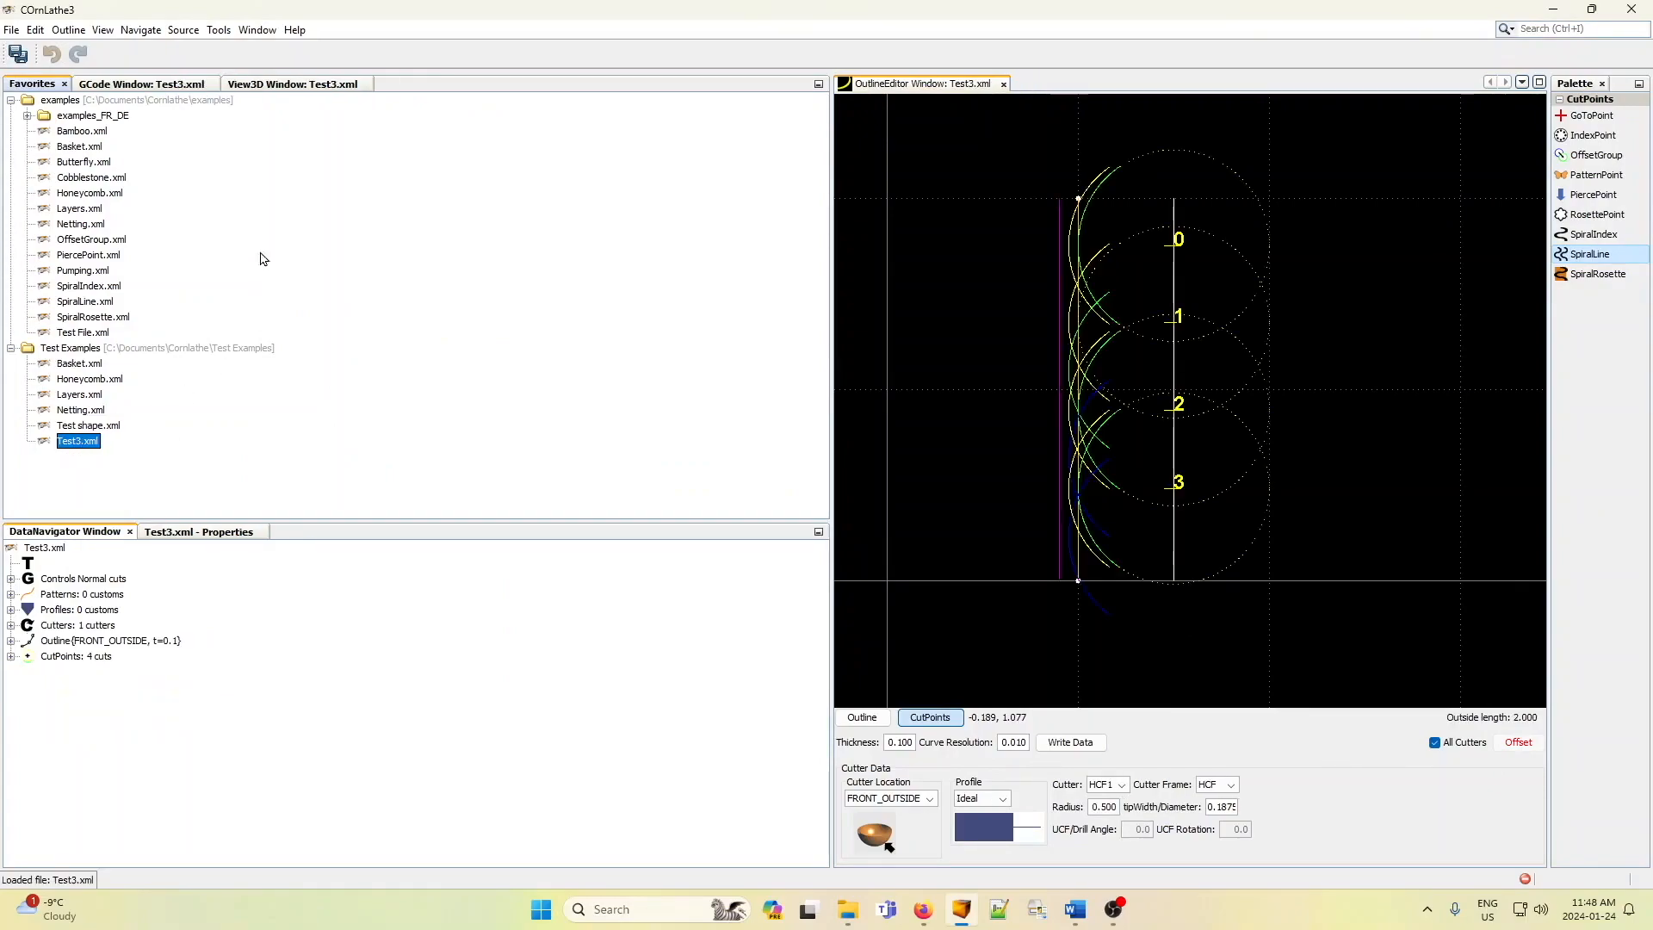
left_click(261, 86)
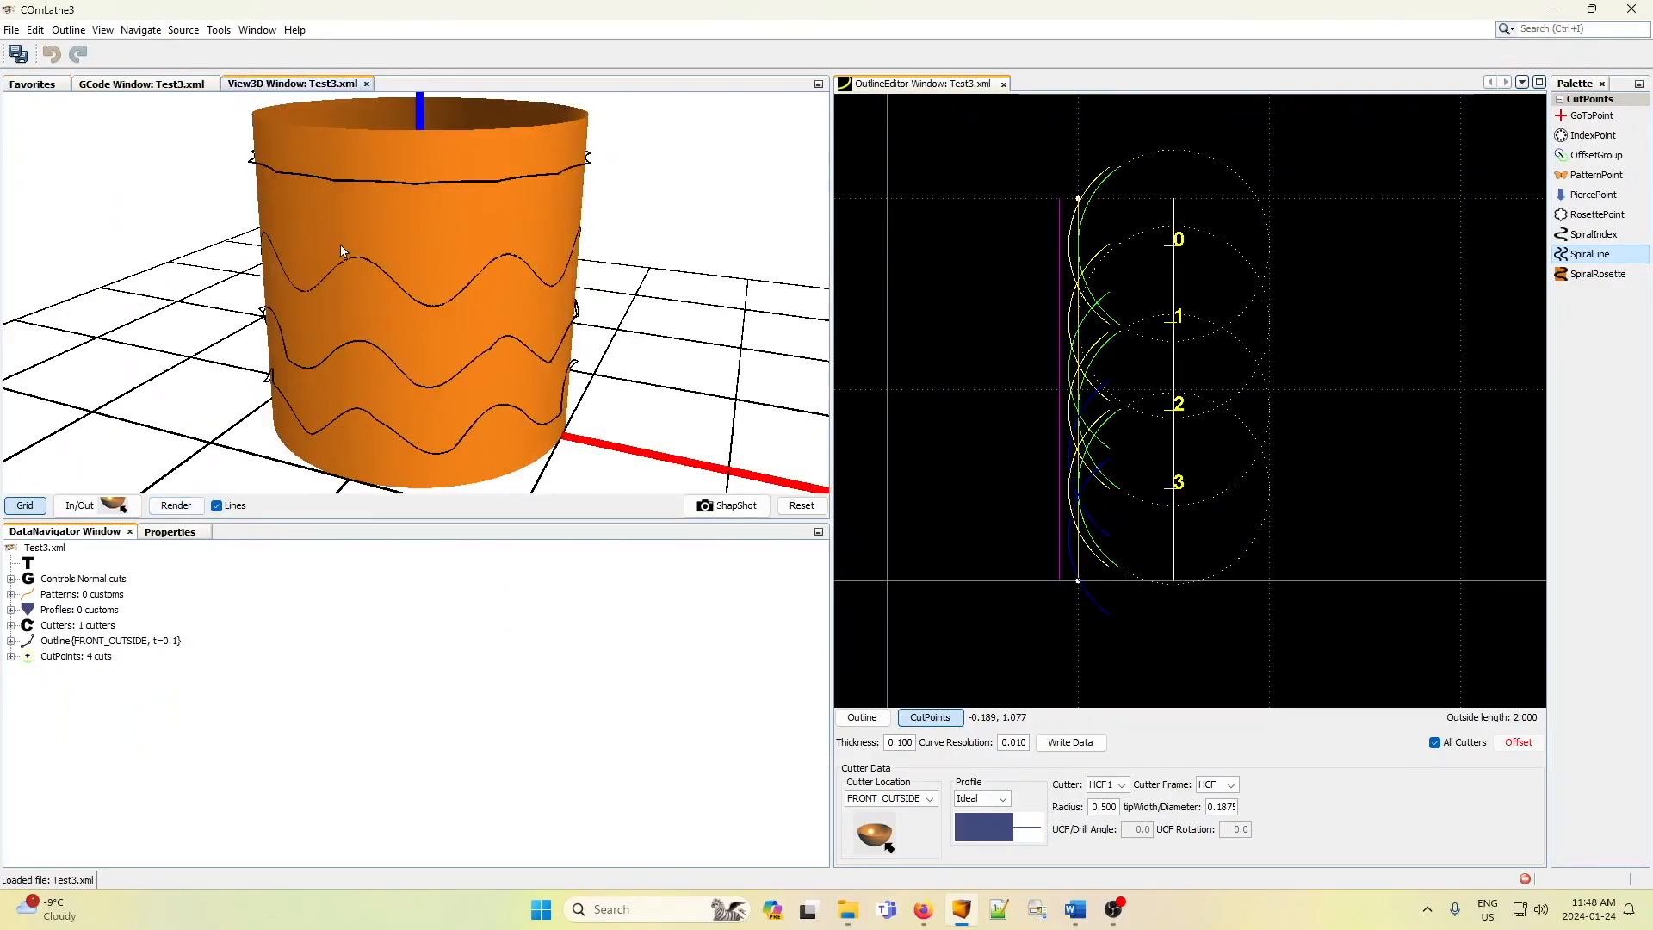
left_click(177, 505)
left_click(179, 507)
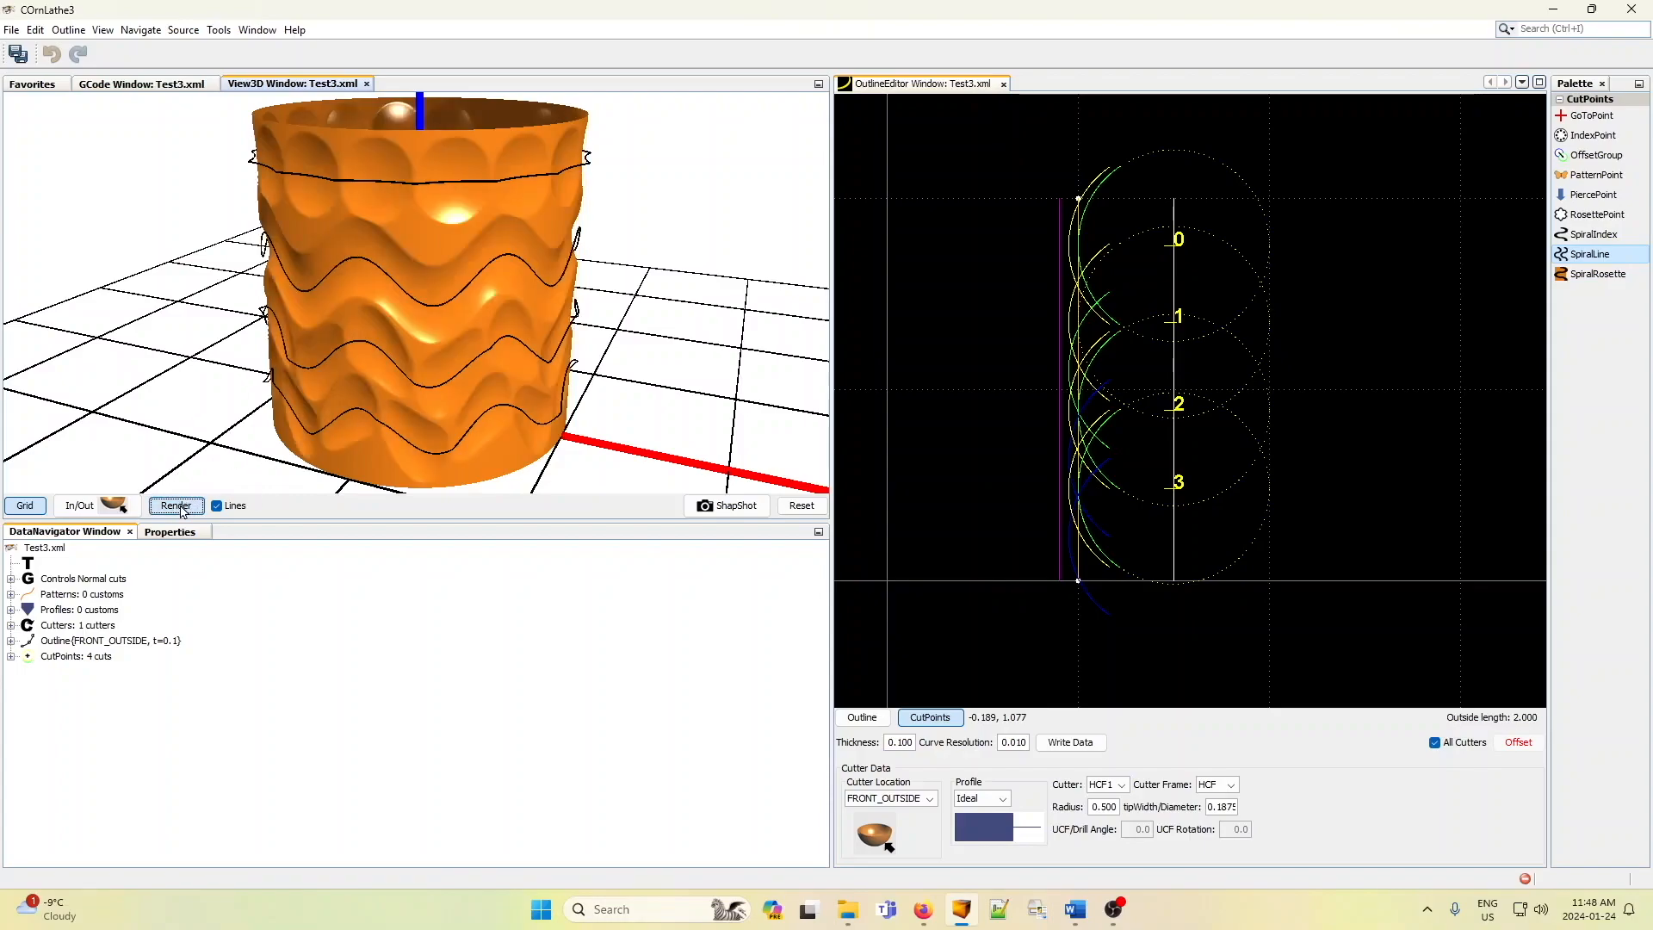
left_click_drag(395, 391, 325, 369)
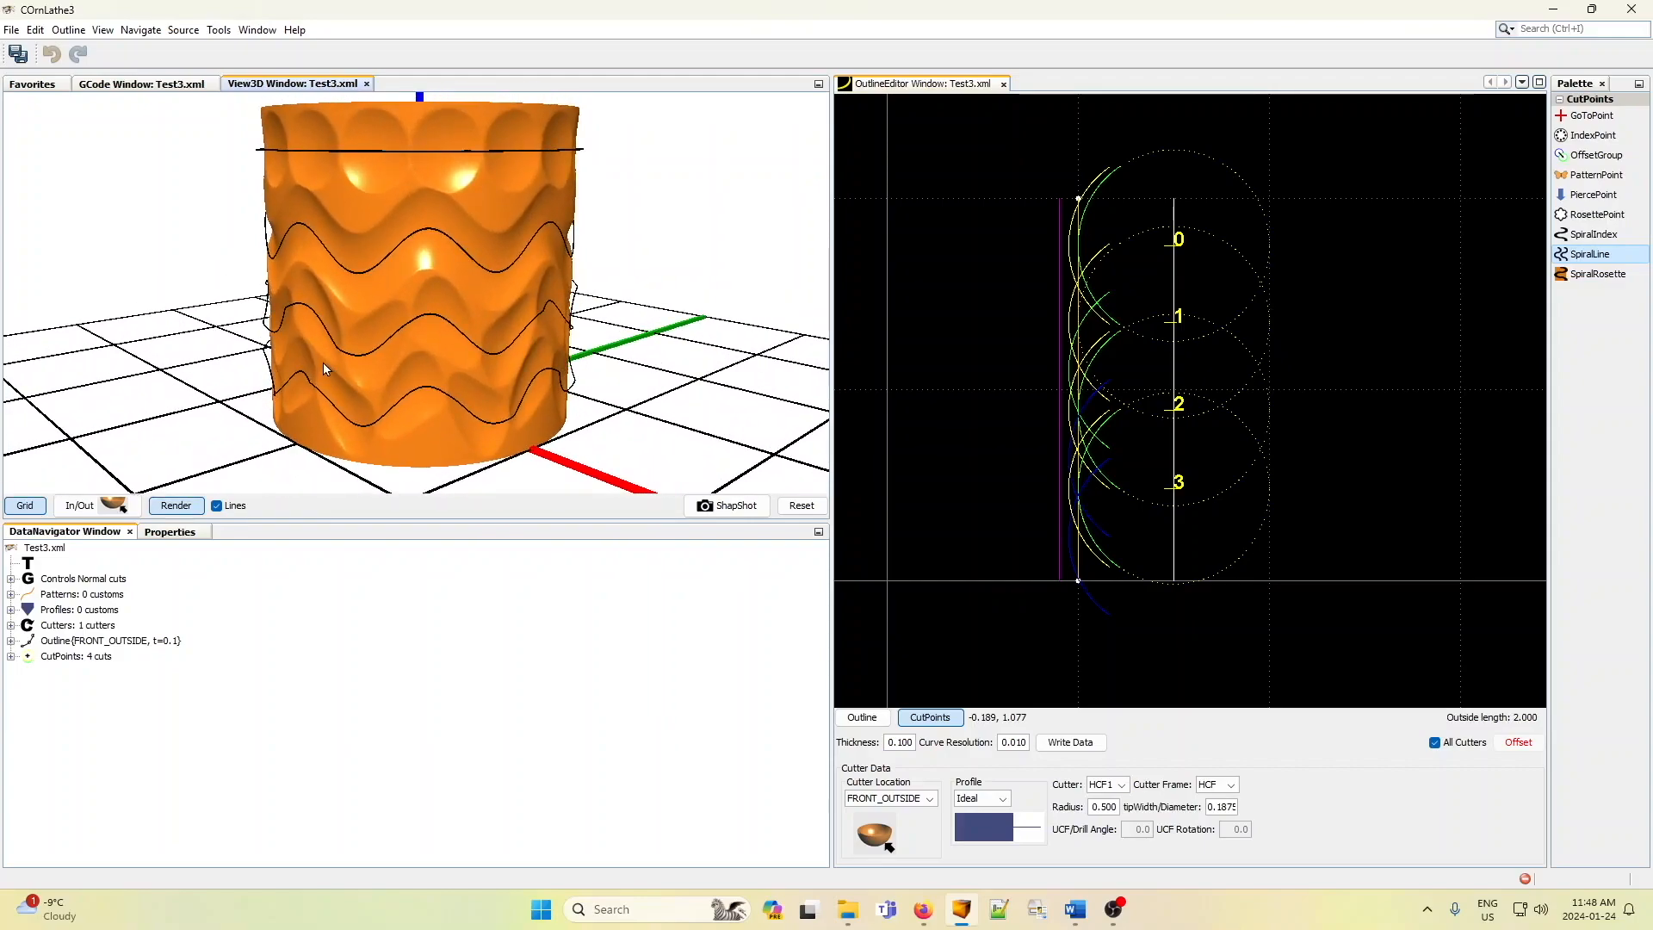
left_click_drag(324, 368, 299, 420)
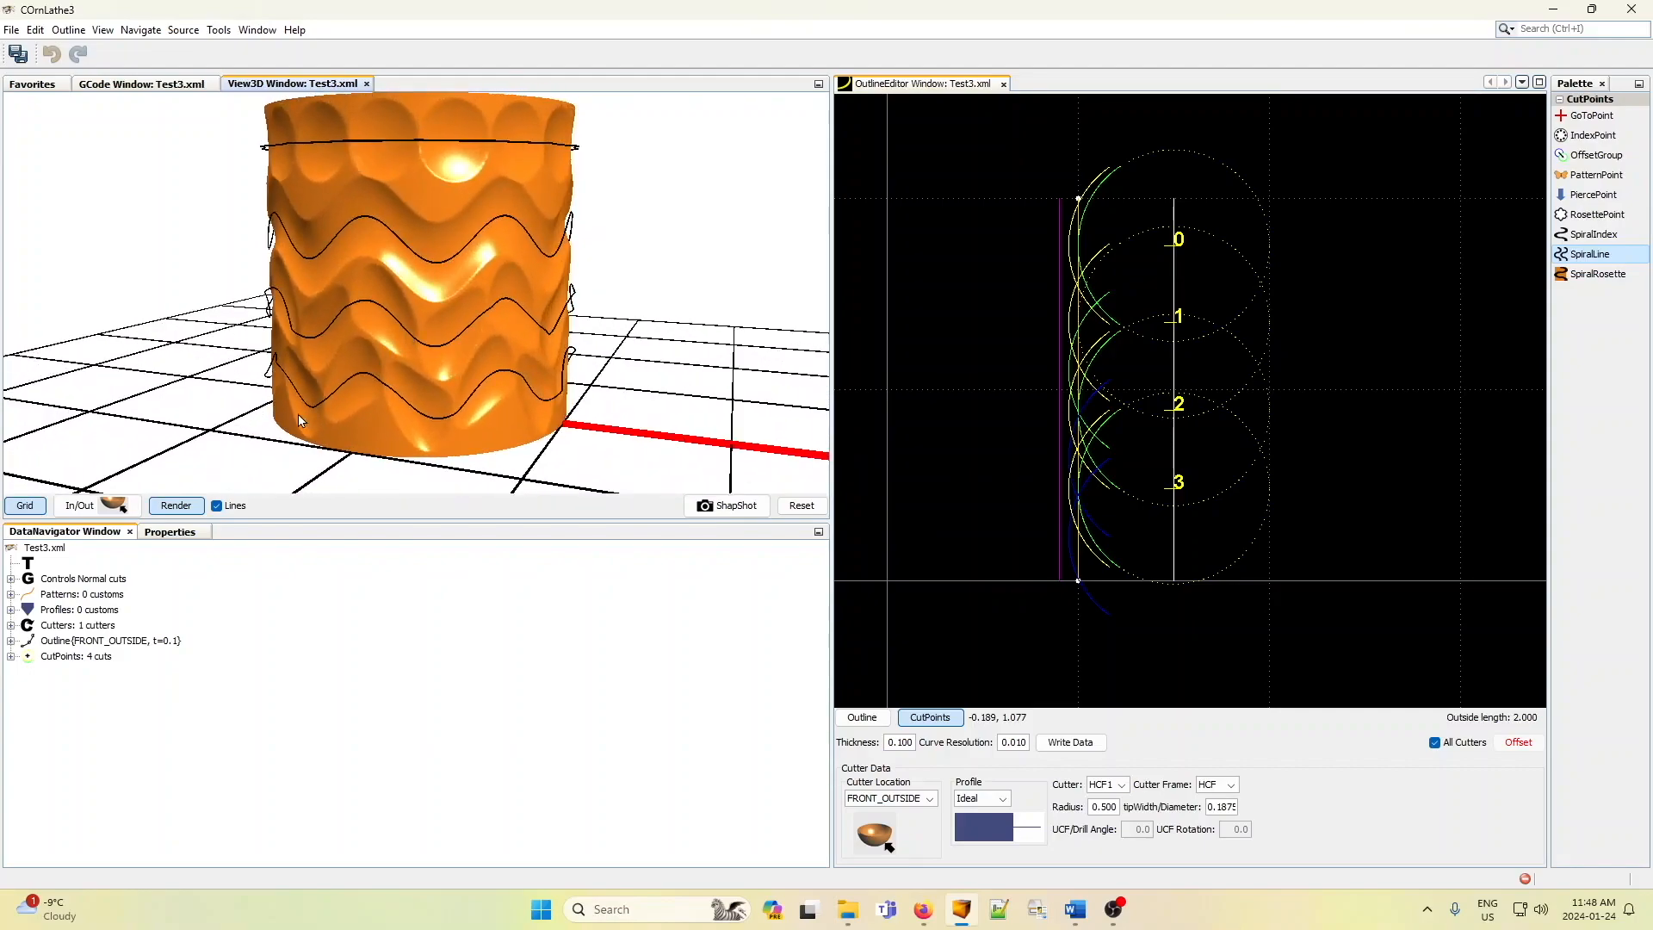
- Expand all four cut points of Test3.xml to examine the rosettes used by each cut
left_click(11, 657)
left_click(27, 672)
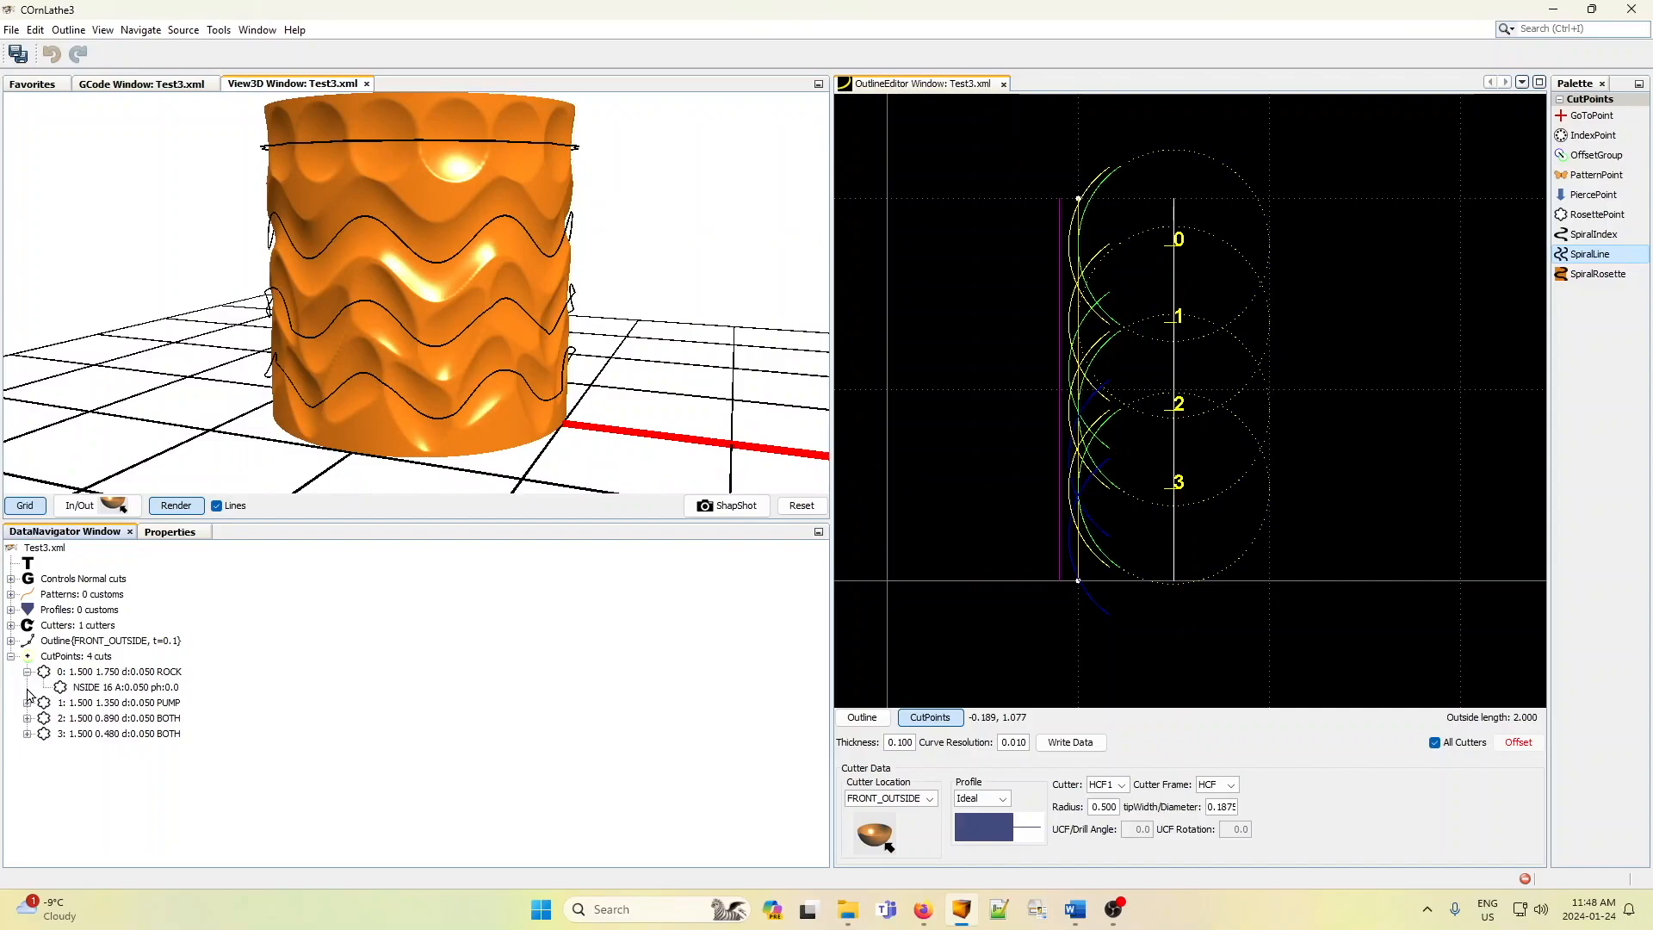
left_click(27, 703)
left_click(27, 734)
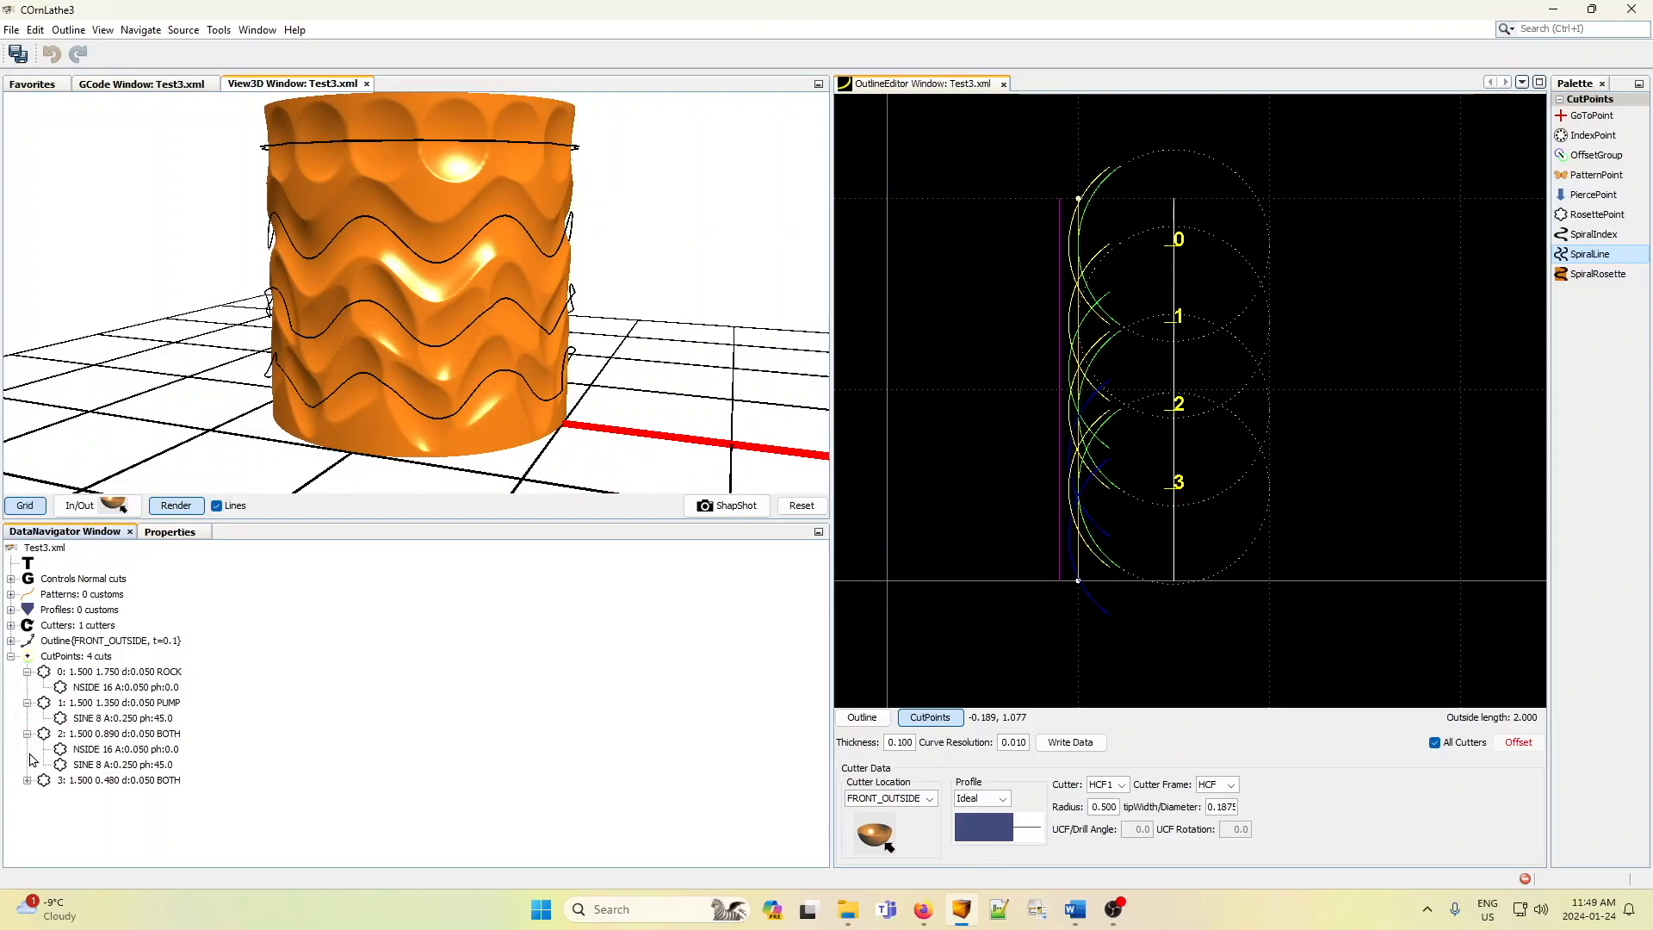
left_click(27, 780)
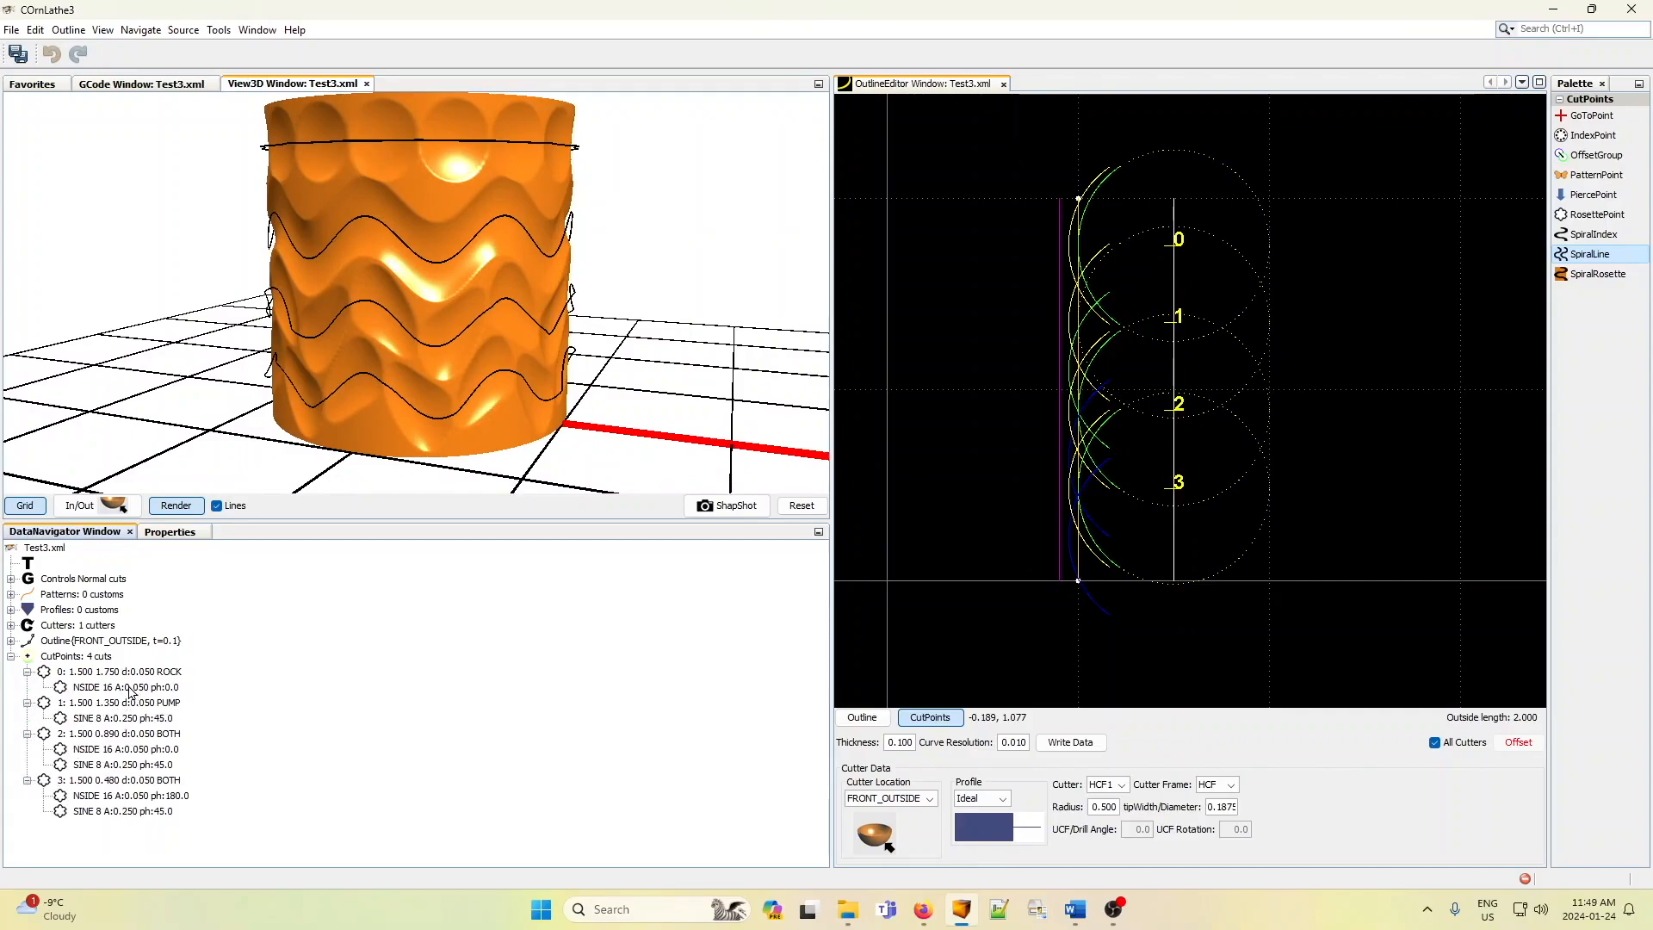
- Examine the properties of cut point 0 and its NSIDE rosette, comparing them with the rendered shape
left_click(141, 673)
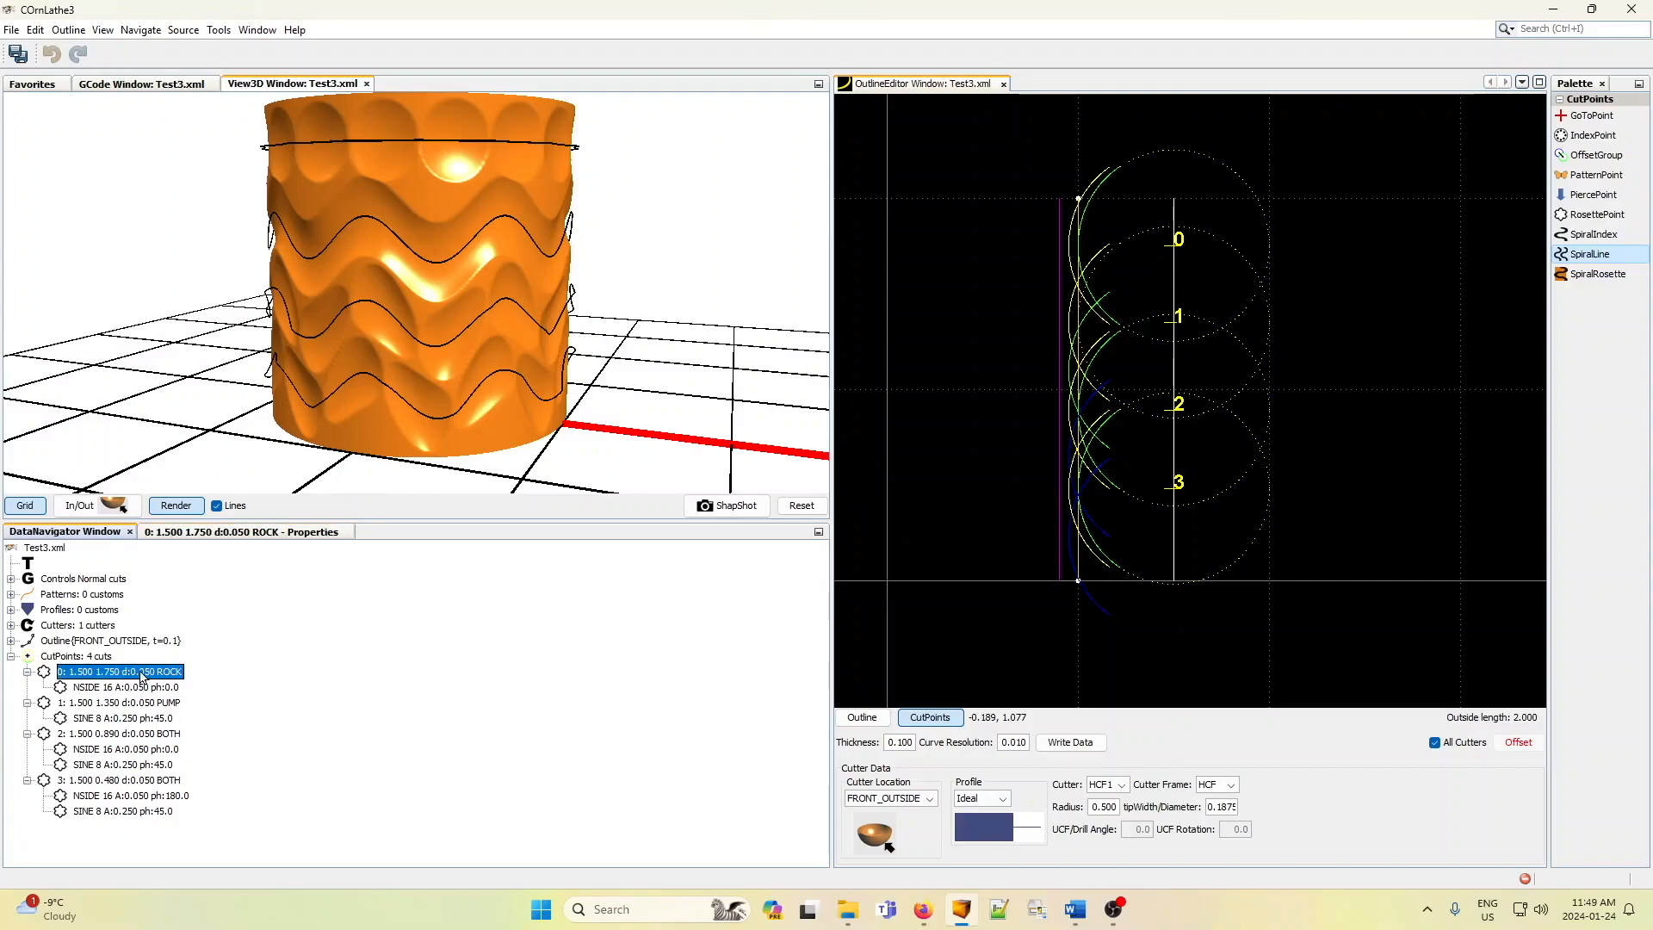
left_click(237, 532)
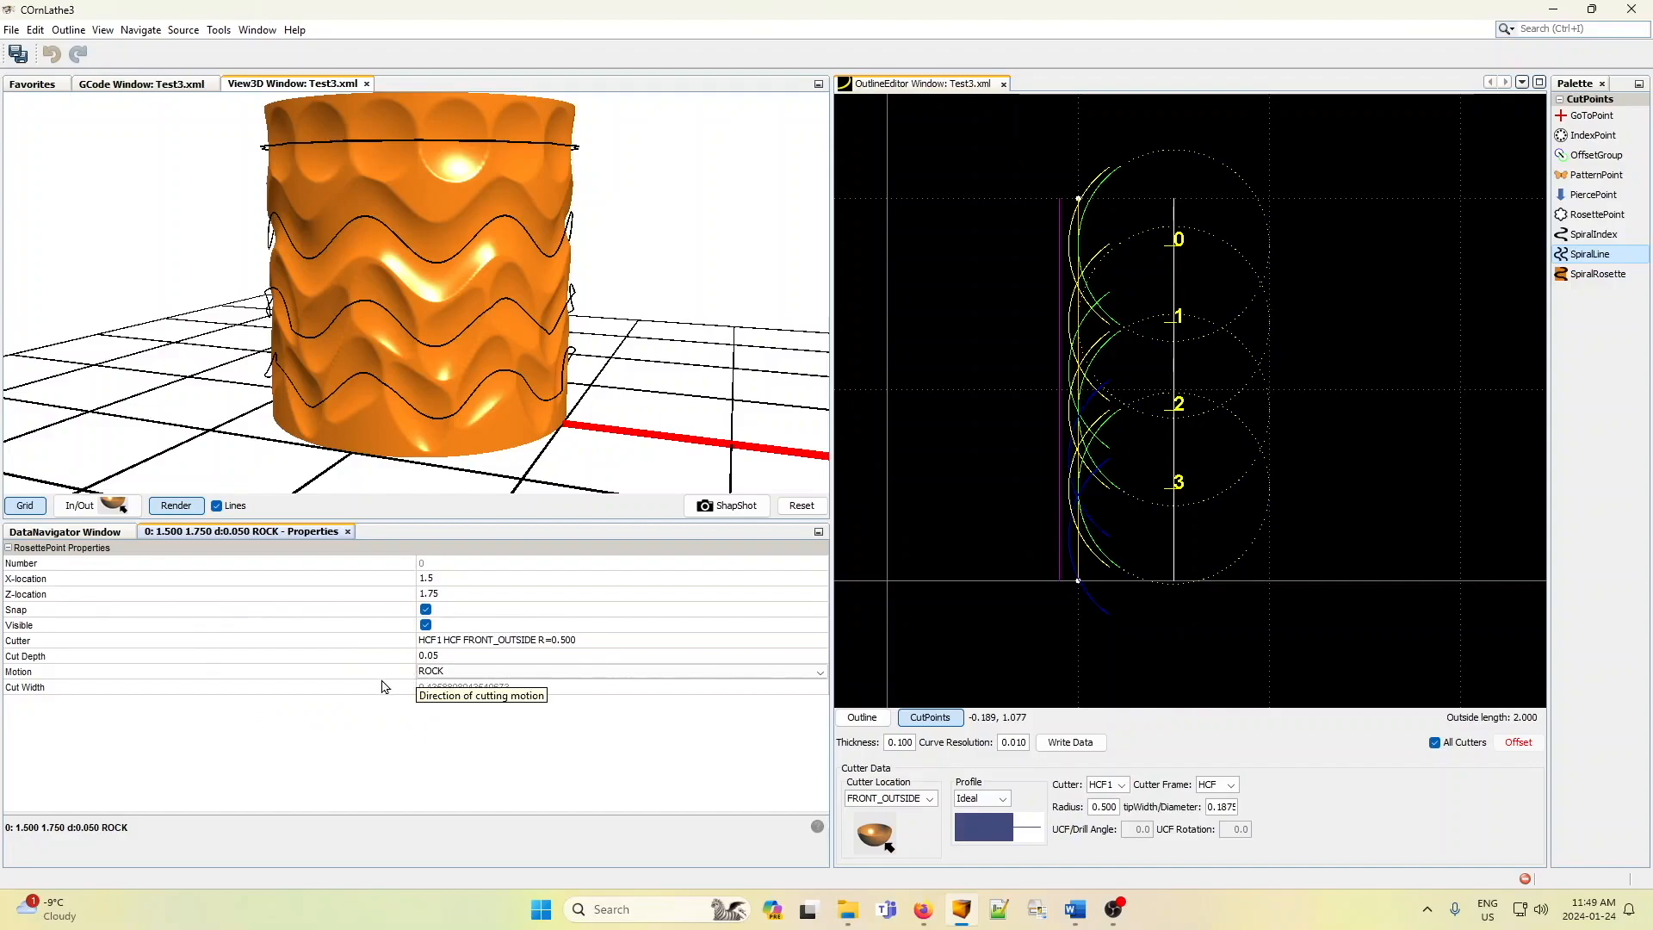
left_click(105, 534)
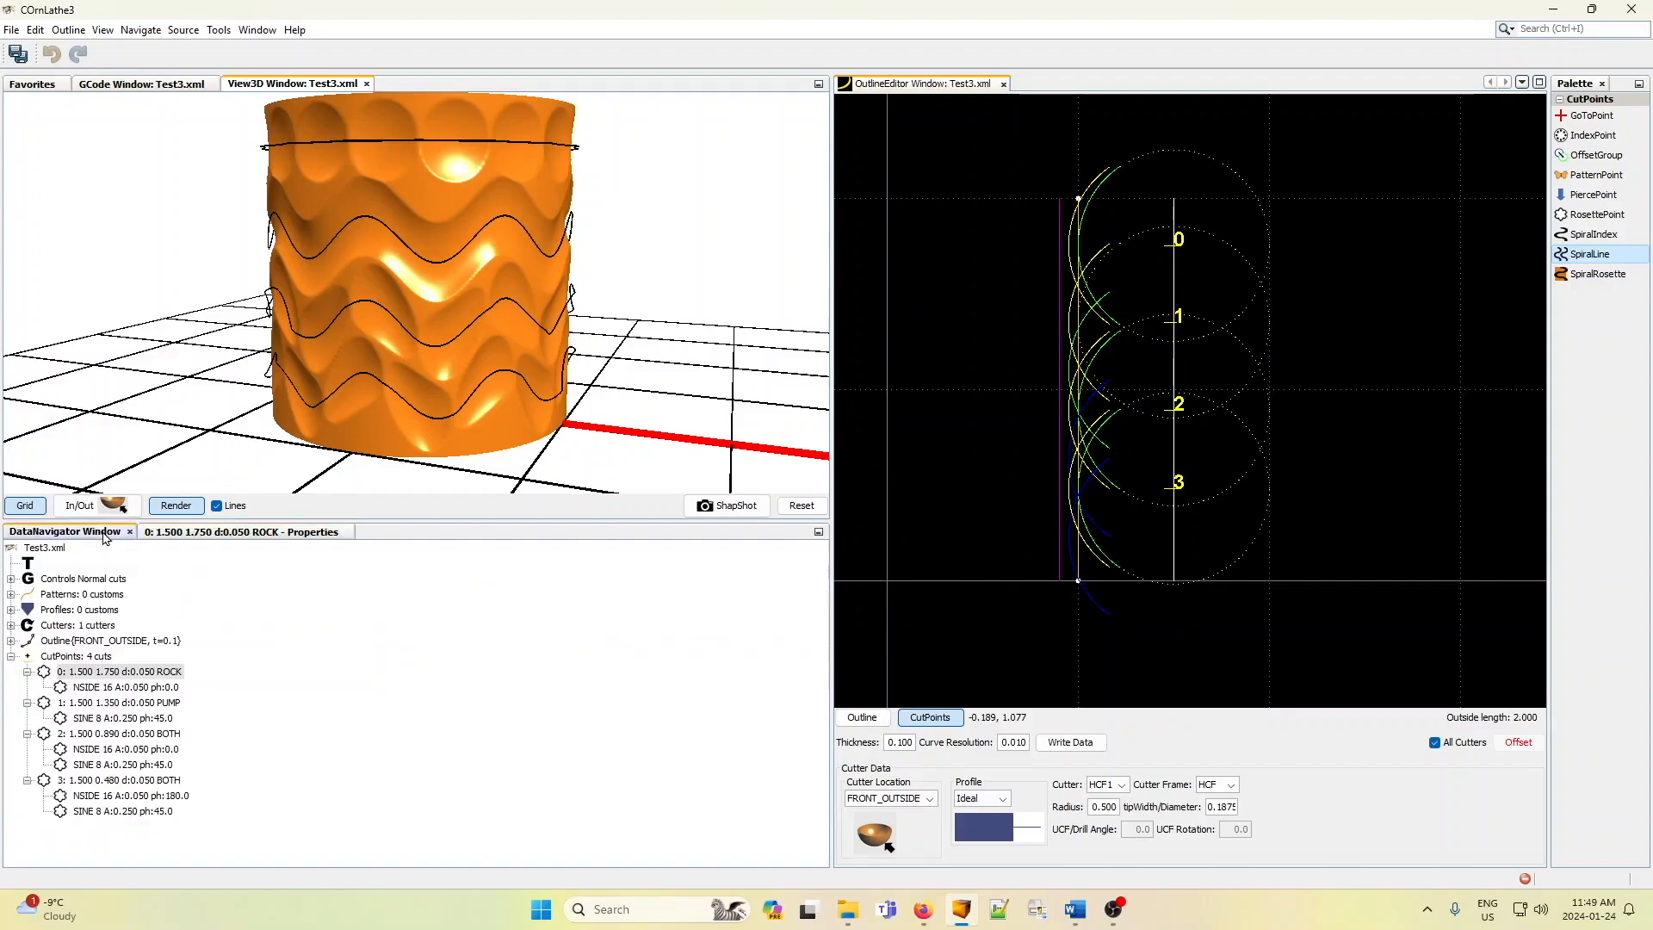
left_click(153, 688)
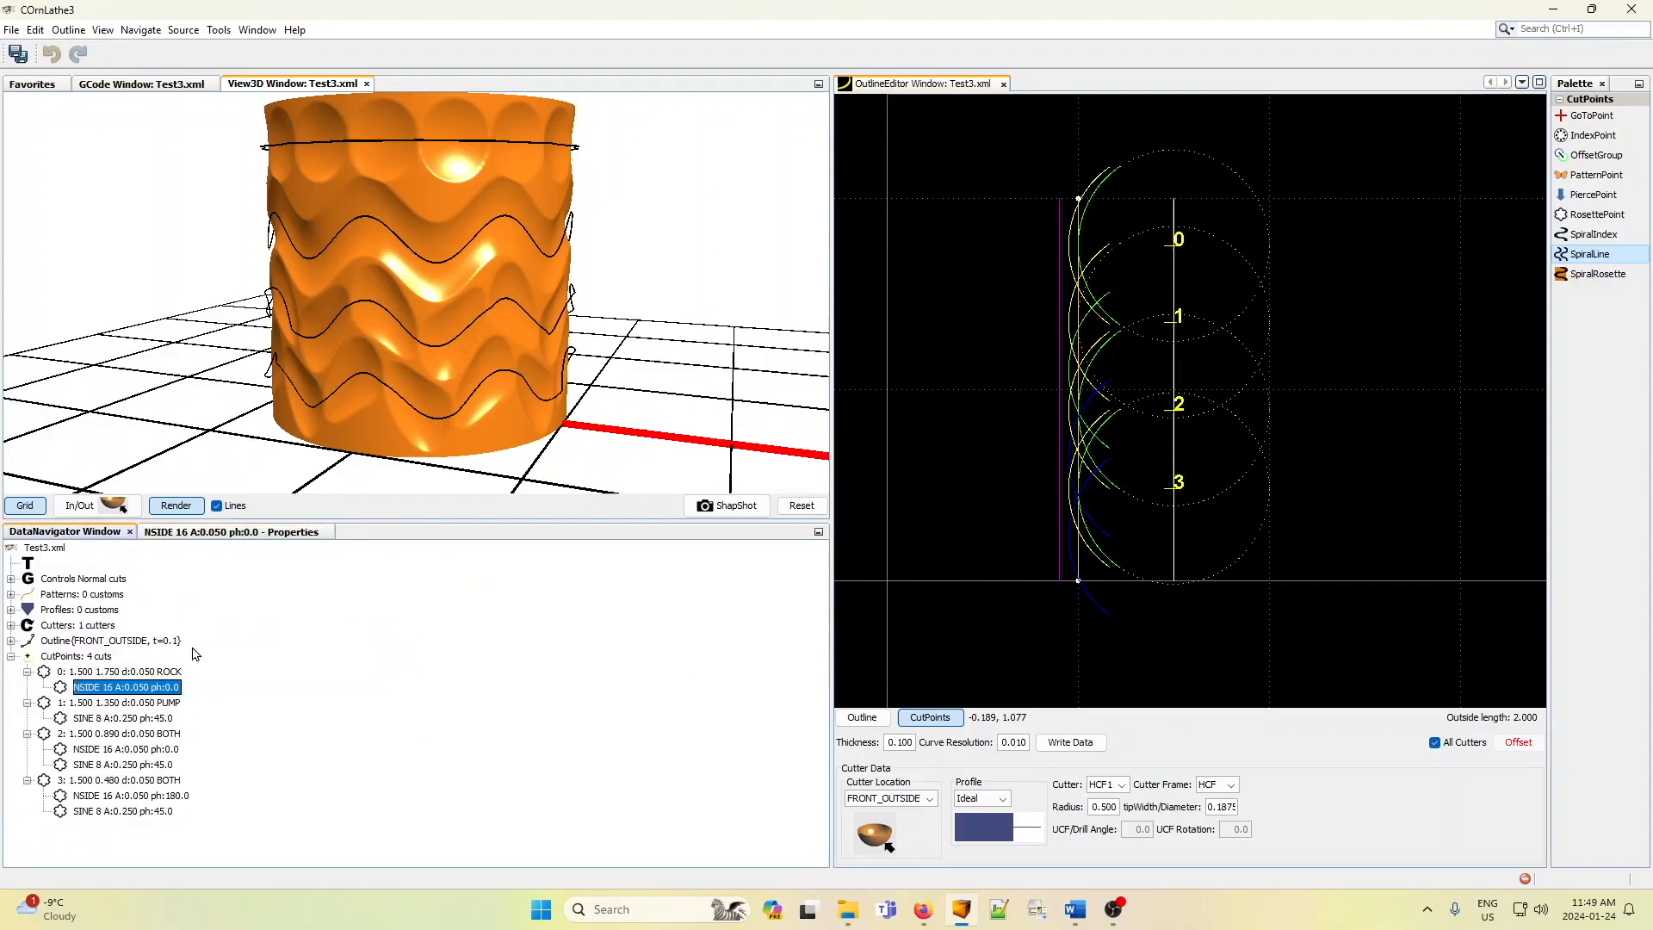
left_click(246, 533)
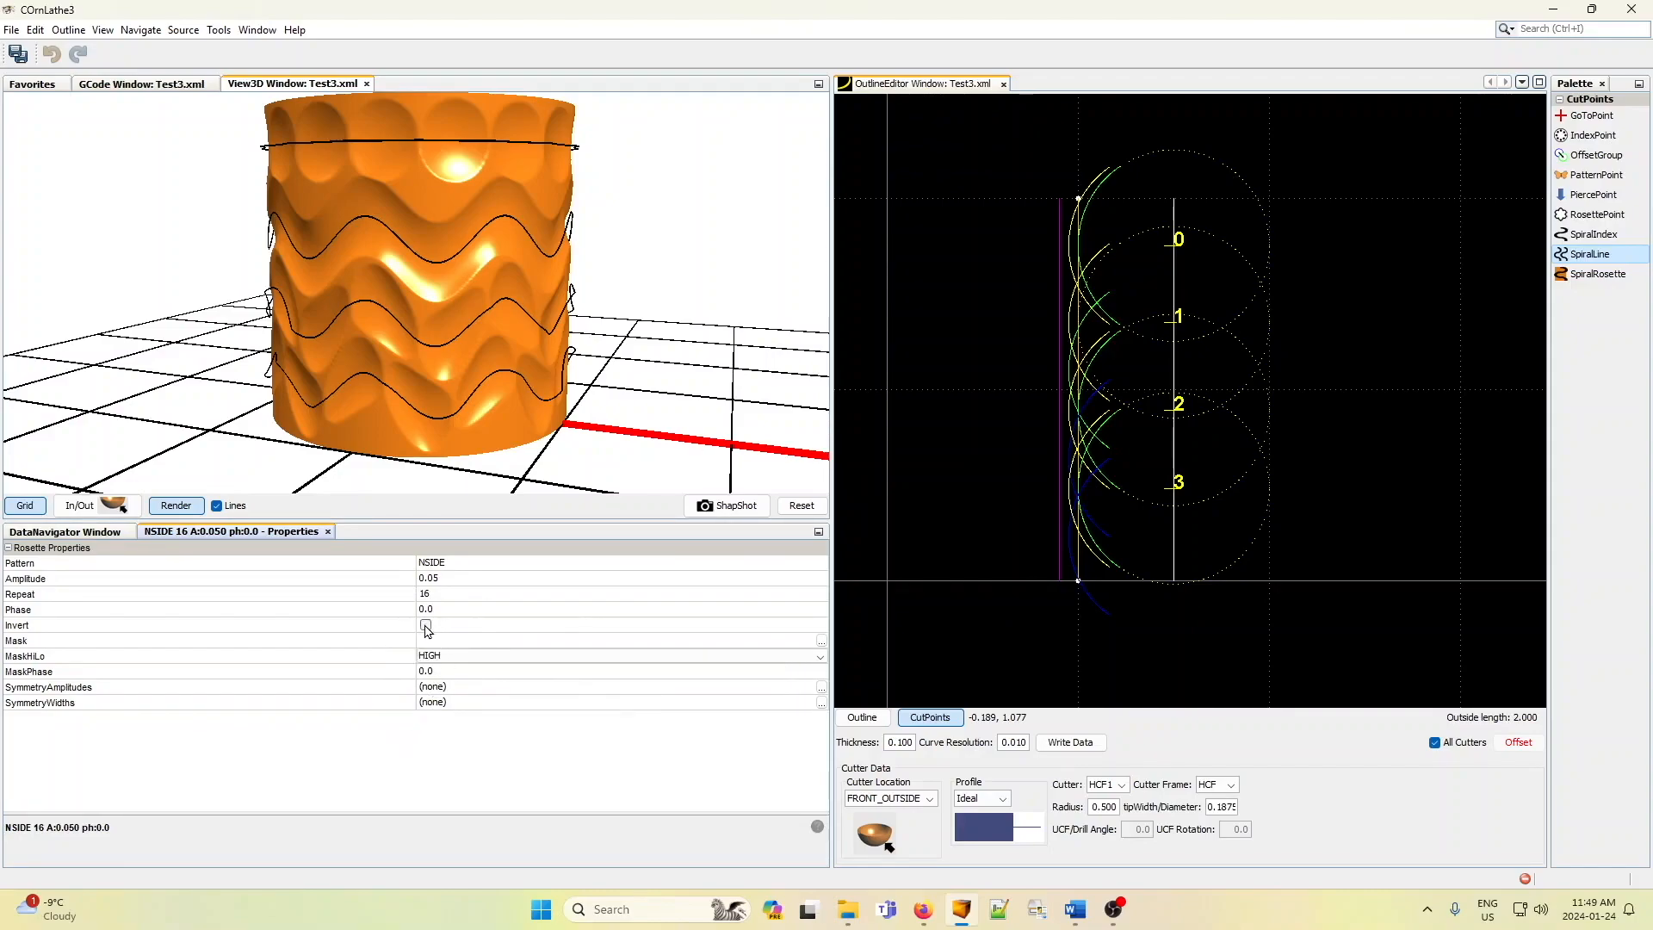
left_click(97, 532)
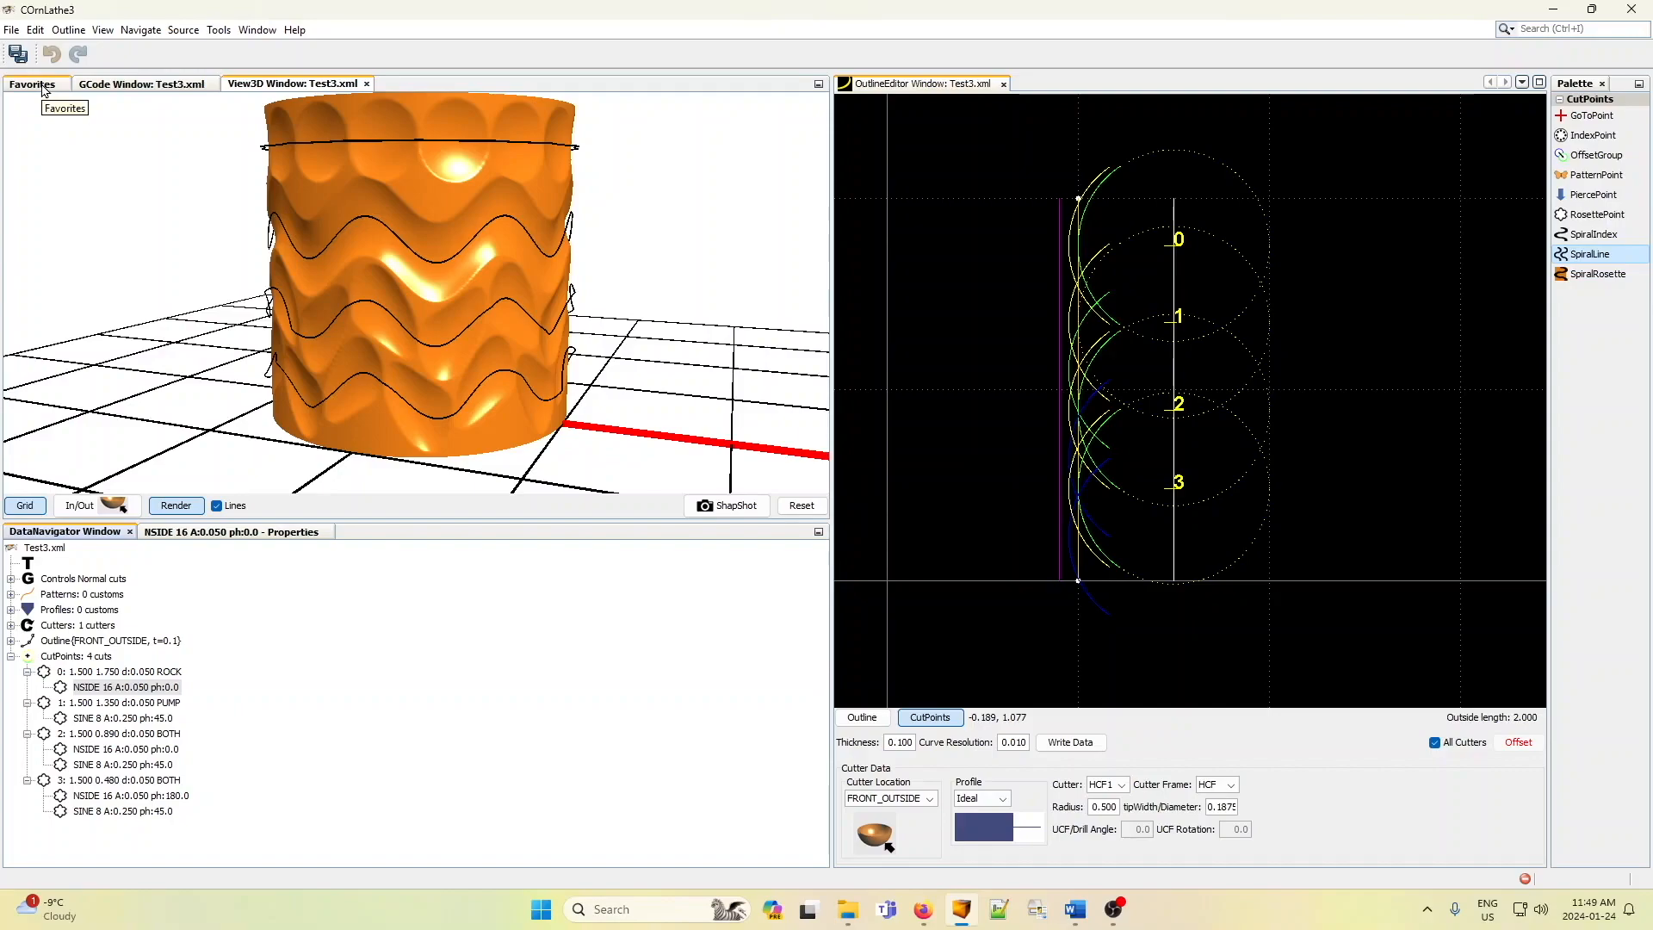
left_click_drag(301, 200, 293, 210)
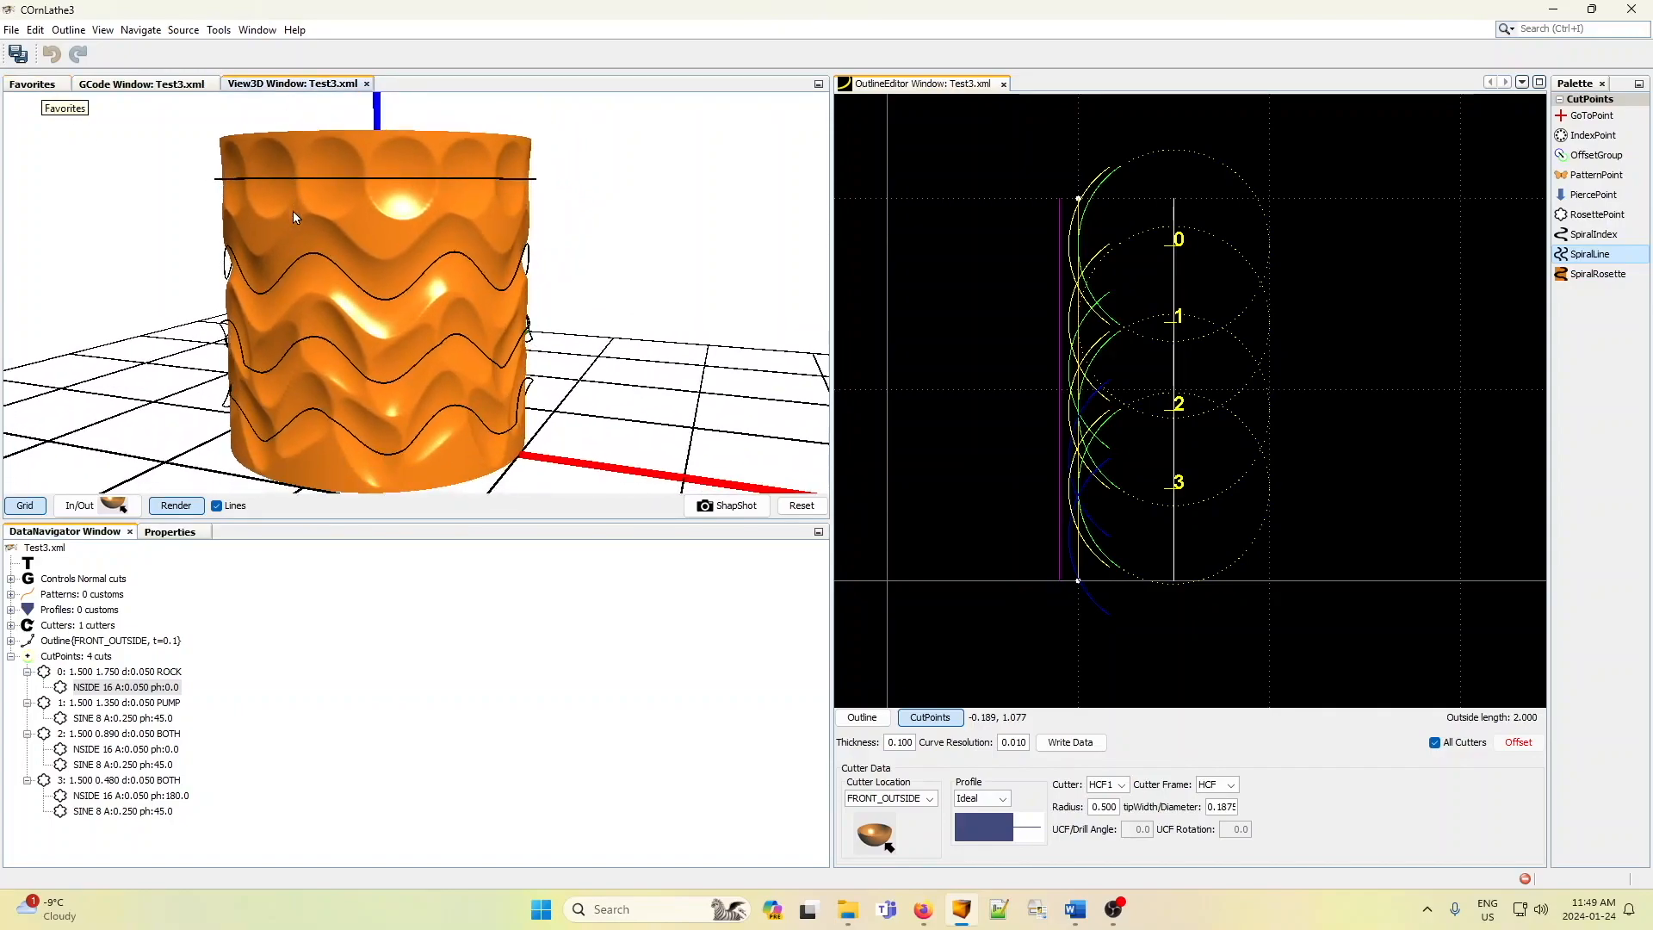
- Choose CutRosette in the G-code settings and set its rotation feed rate to 10.00 RPM
left_click(146, 86)
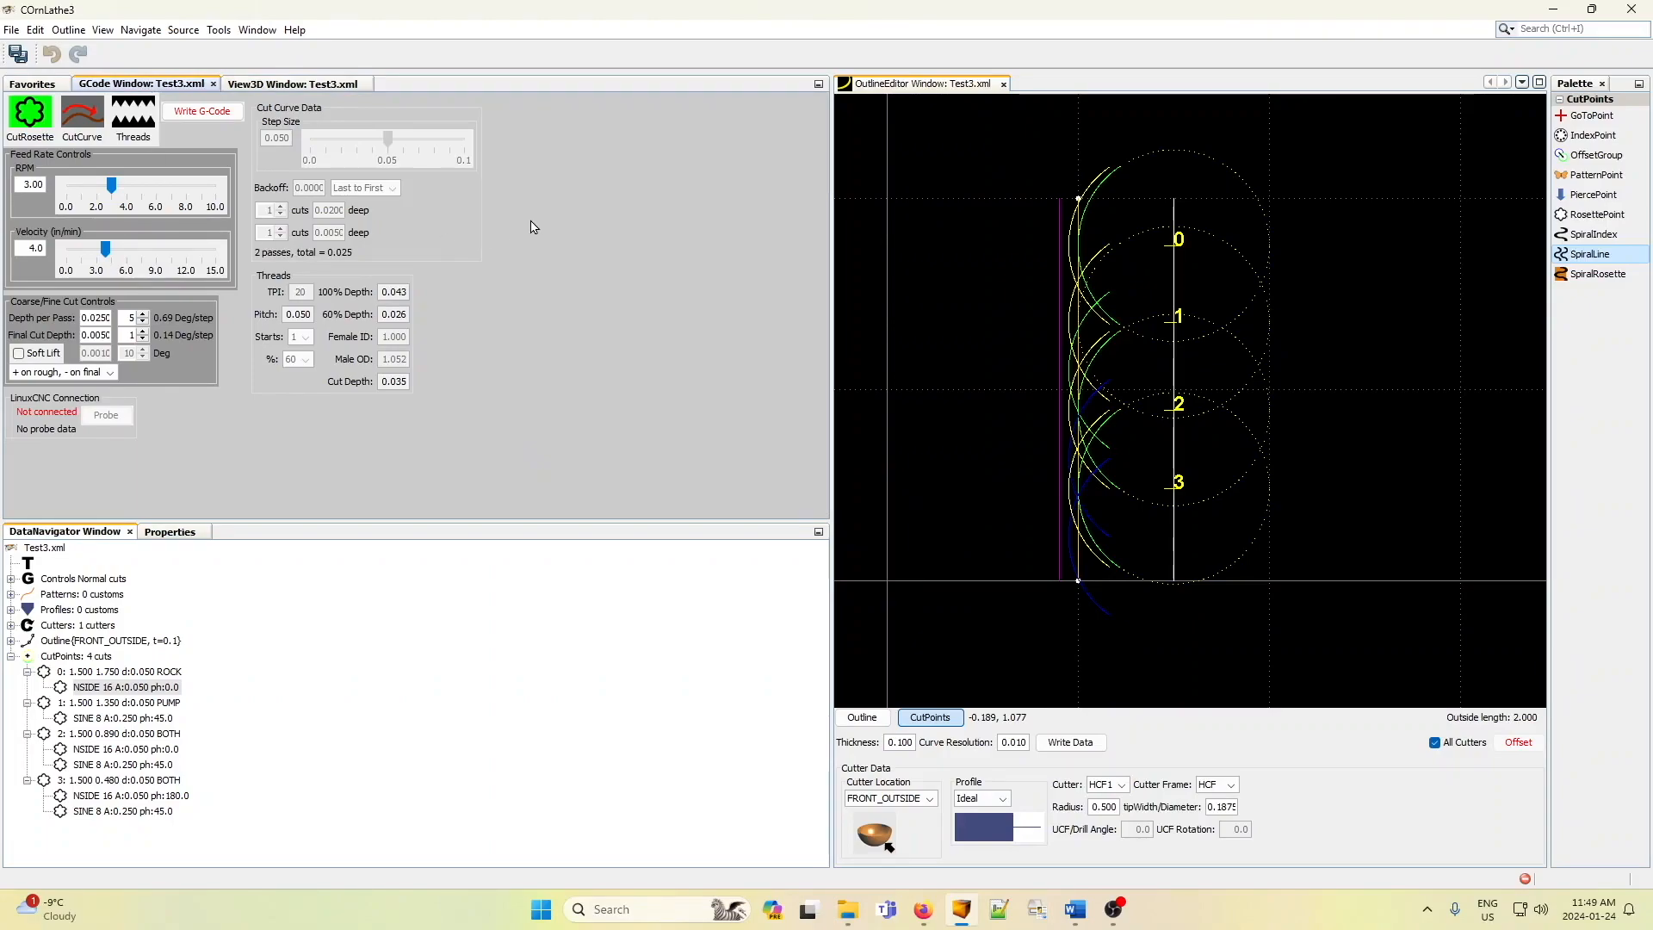
left_click(28, 117)
left_click_drag(111, 190, 216, 188)
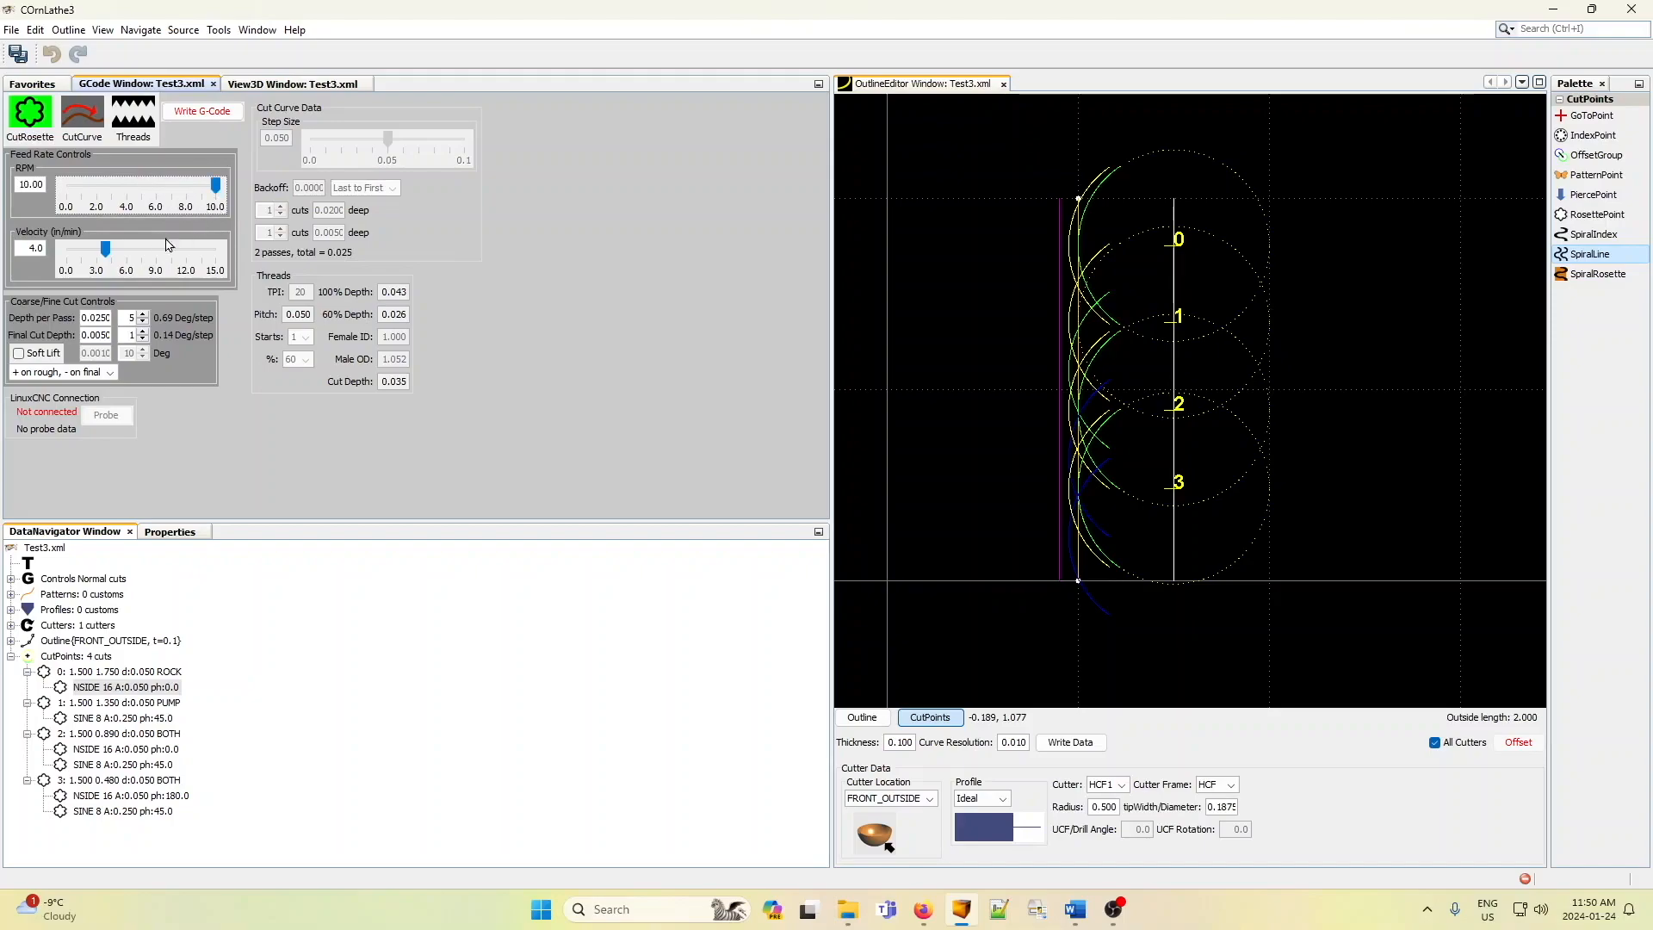
- Set the velocity feed rate to 15.0 in/min and review the rotation direction options for rough and final cuts
left_click_drag(106, 250, 224, 258)
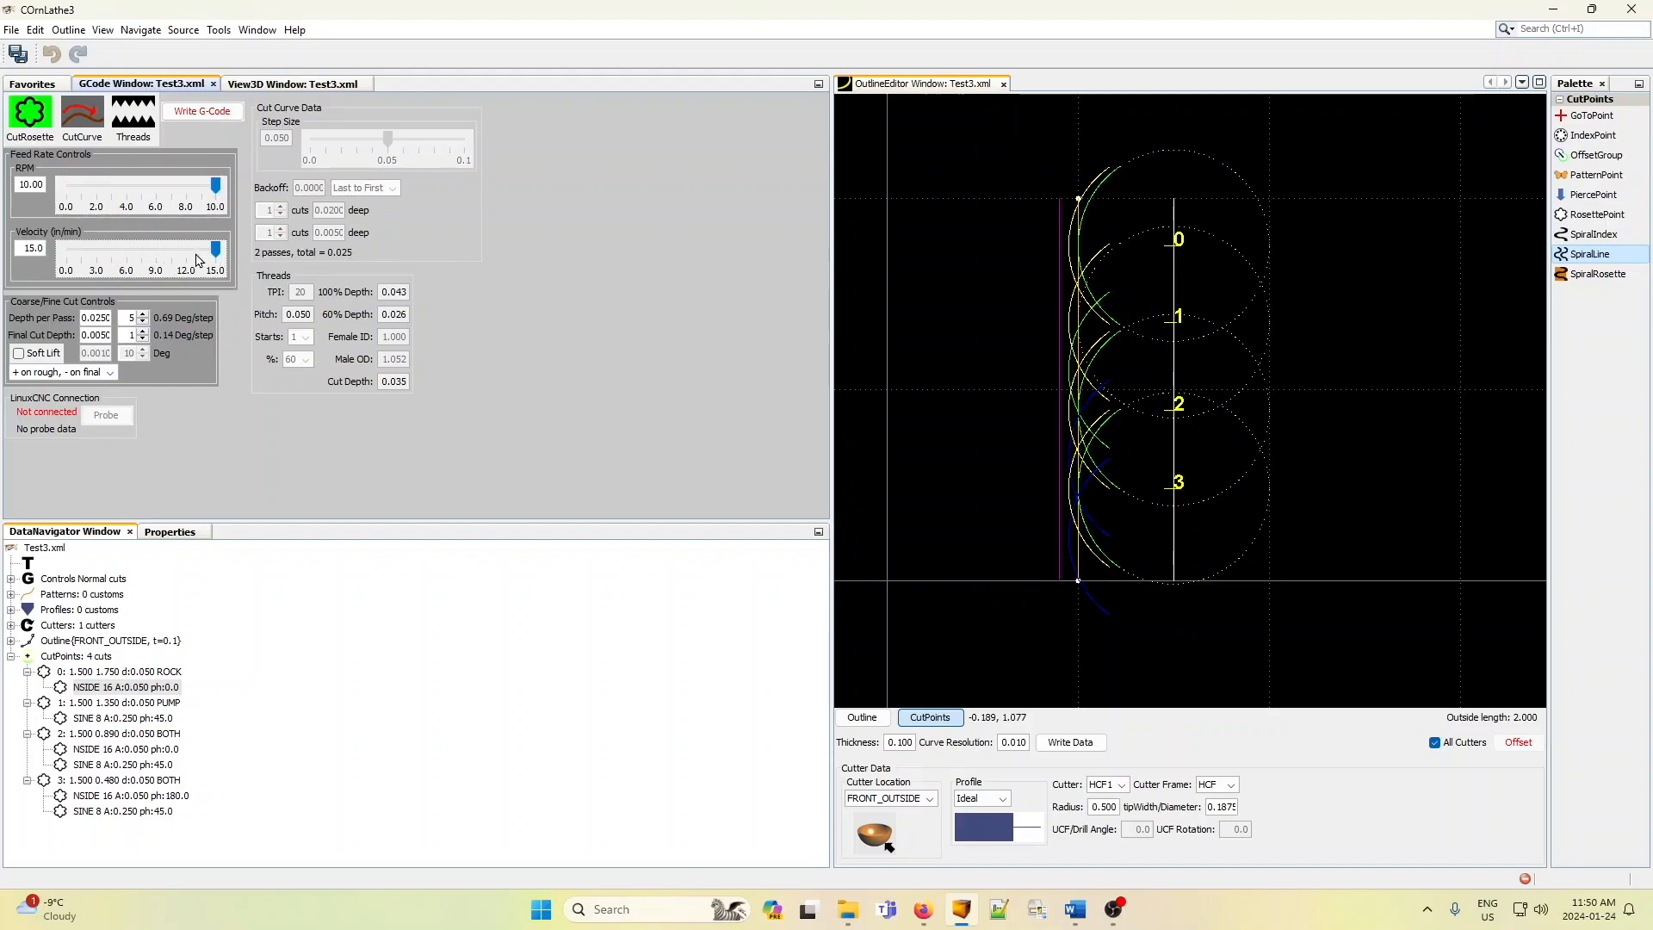
left_click(38, 126)
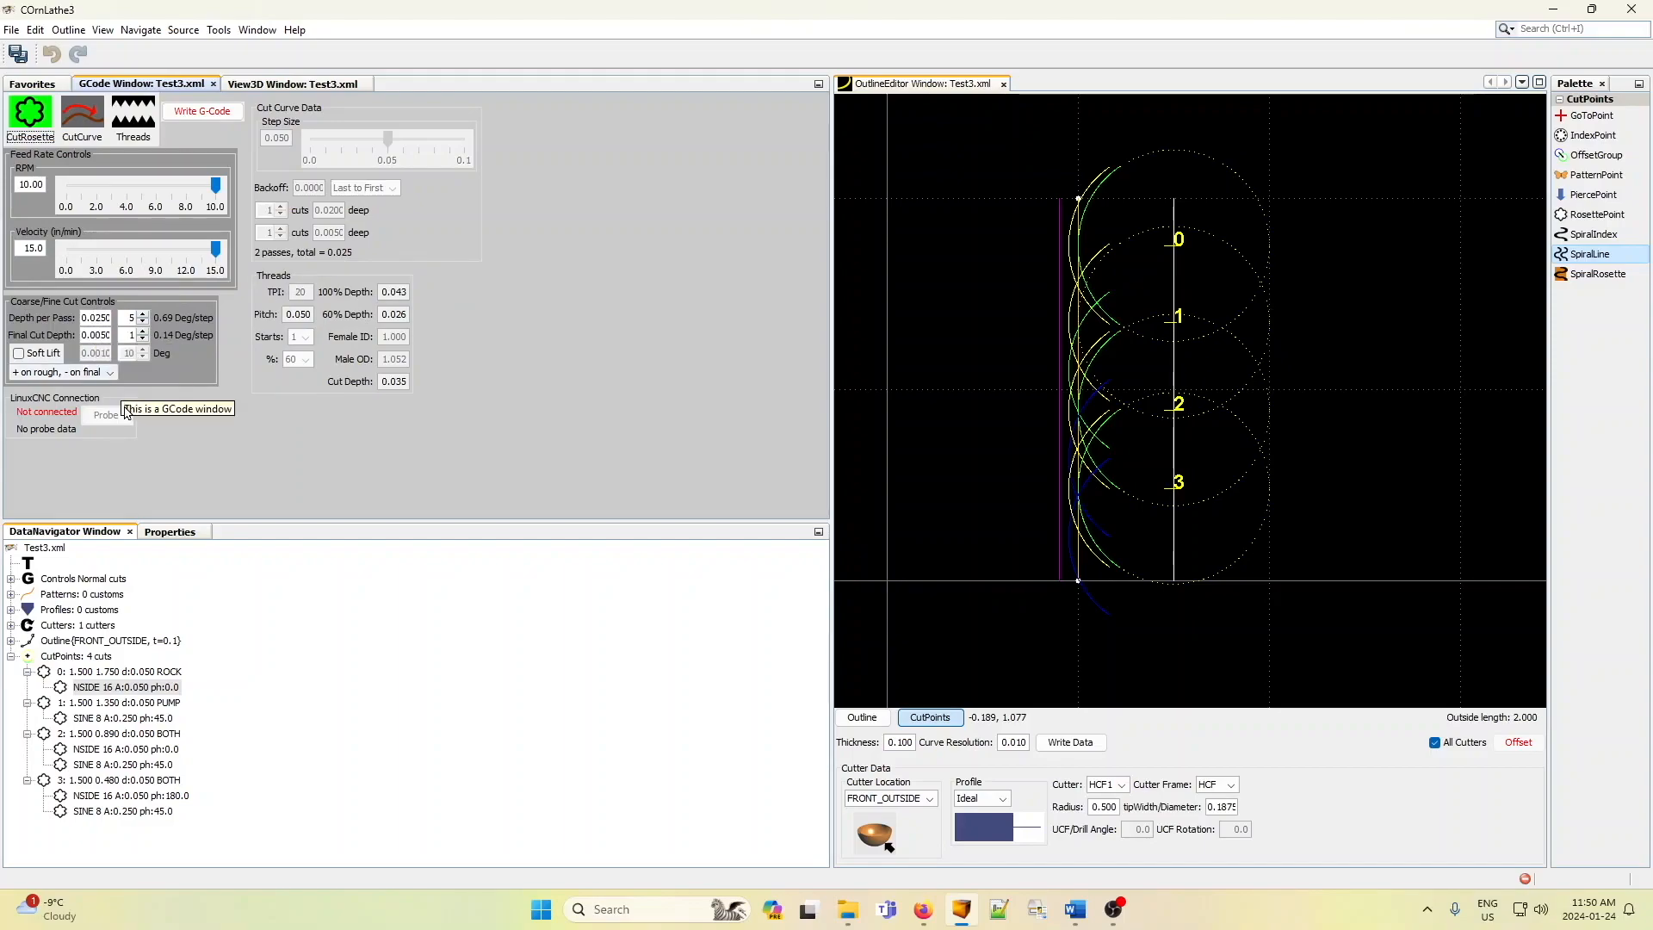
left_click(110, 373)
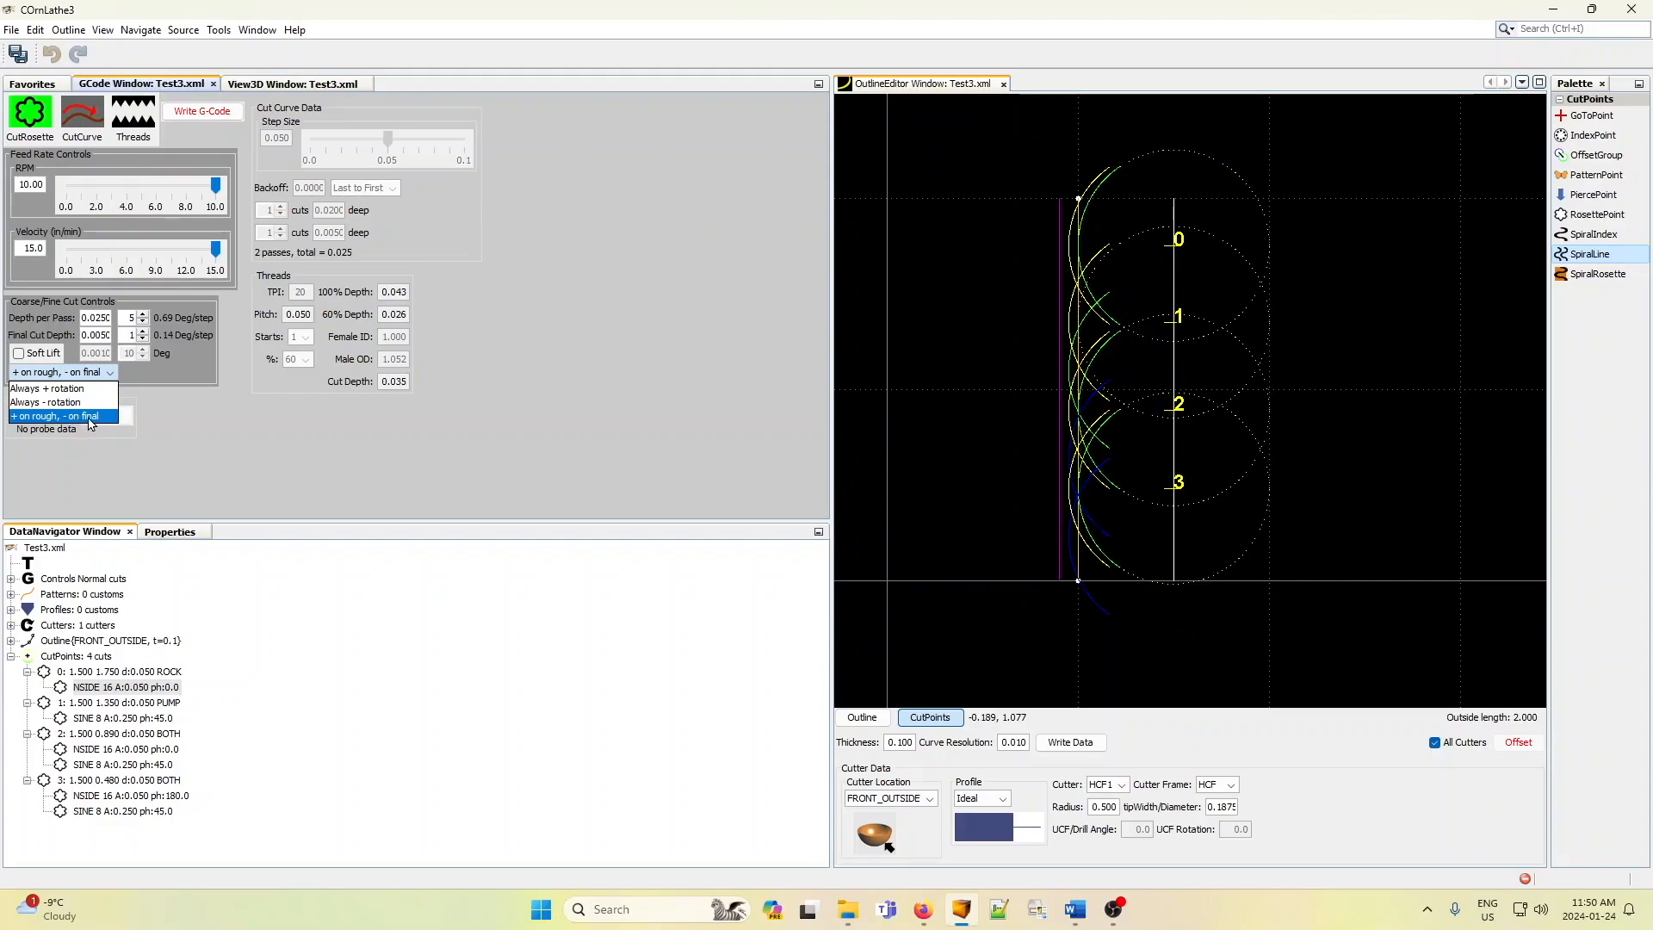
left_click(209, 419)
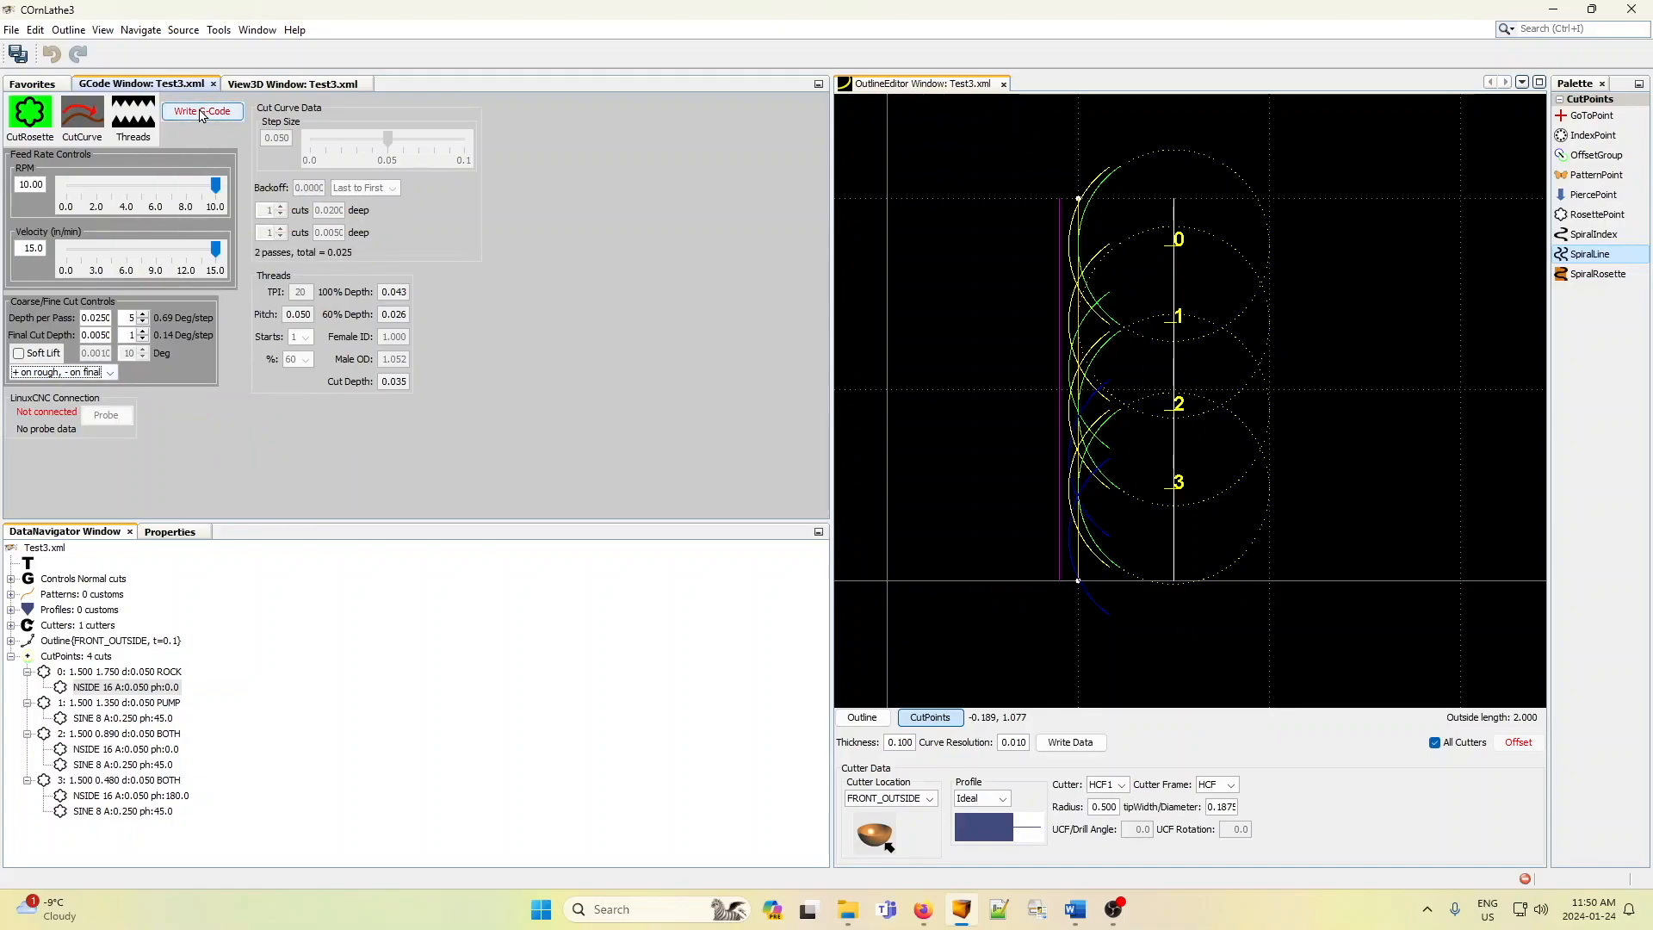
- Check the 3D view of Test3.xml and write its G-code file
left_click(272, 84)
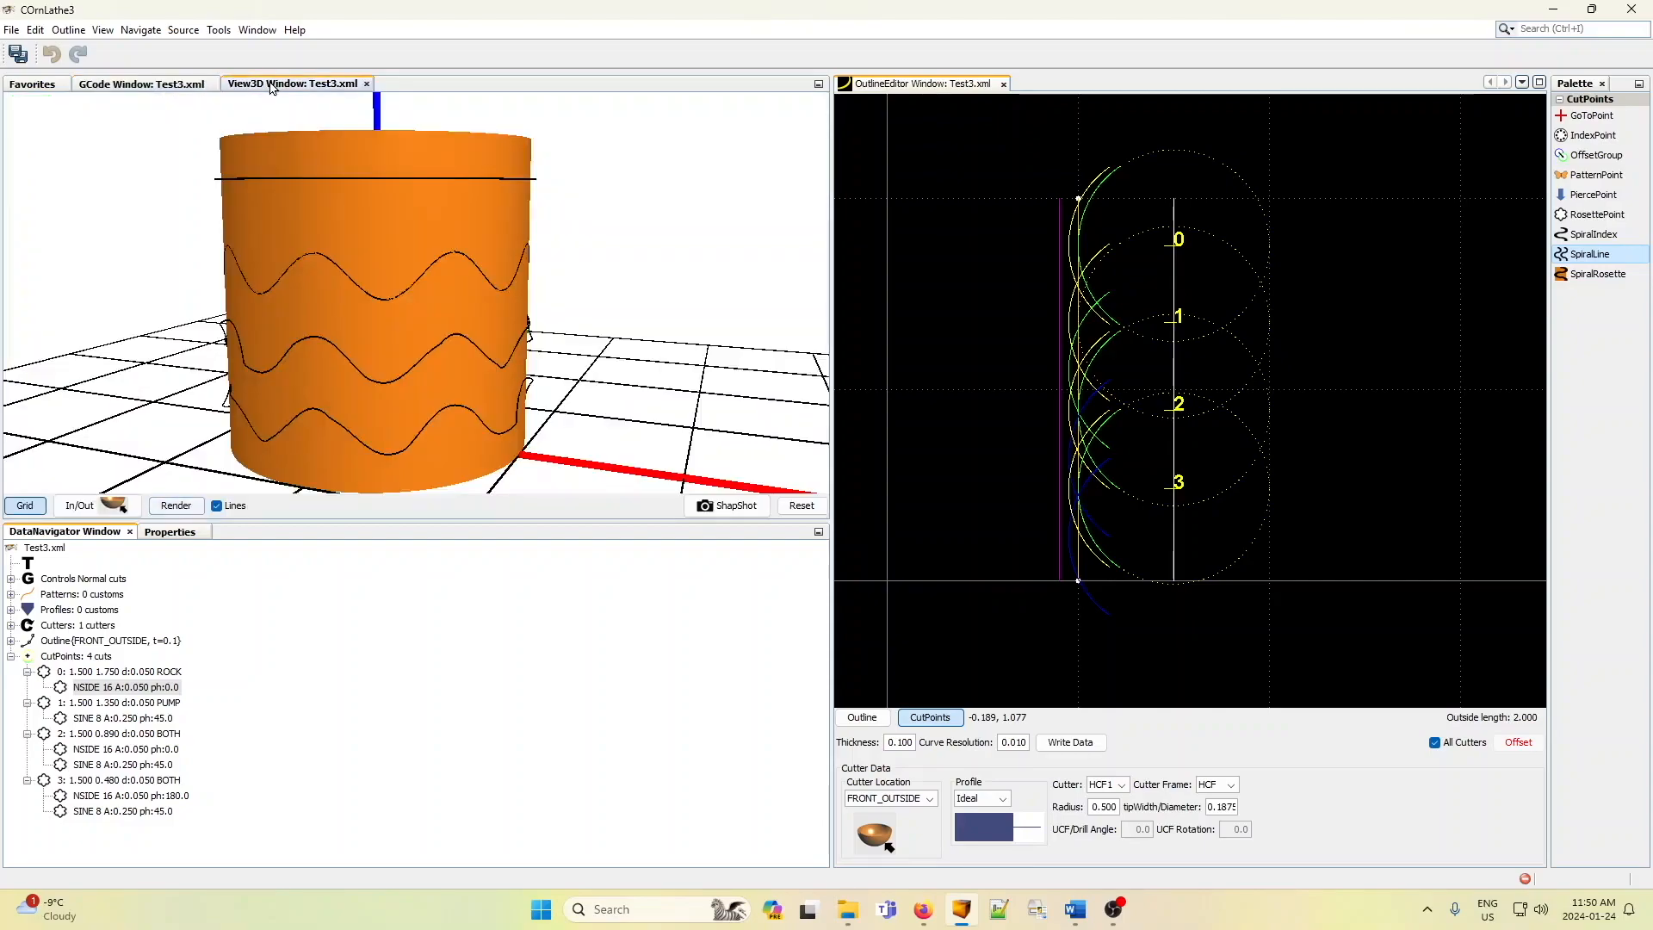
left_click(134, 84)
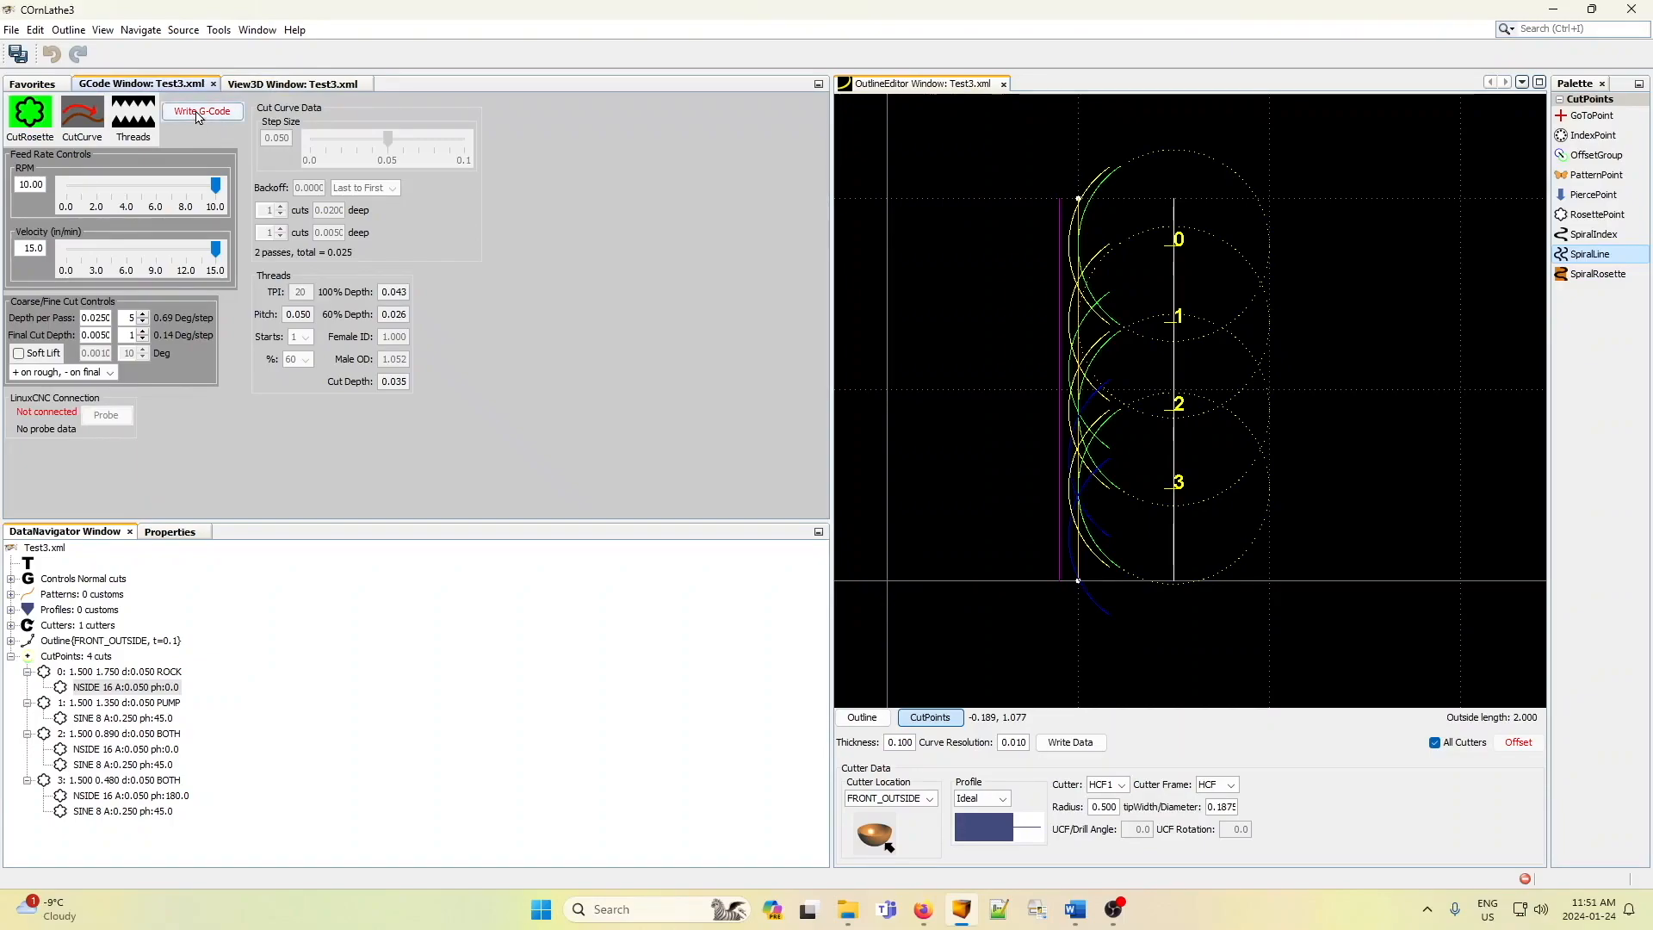
left_click(198, 114)
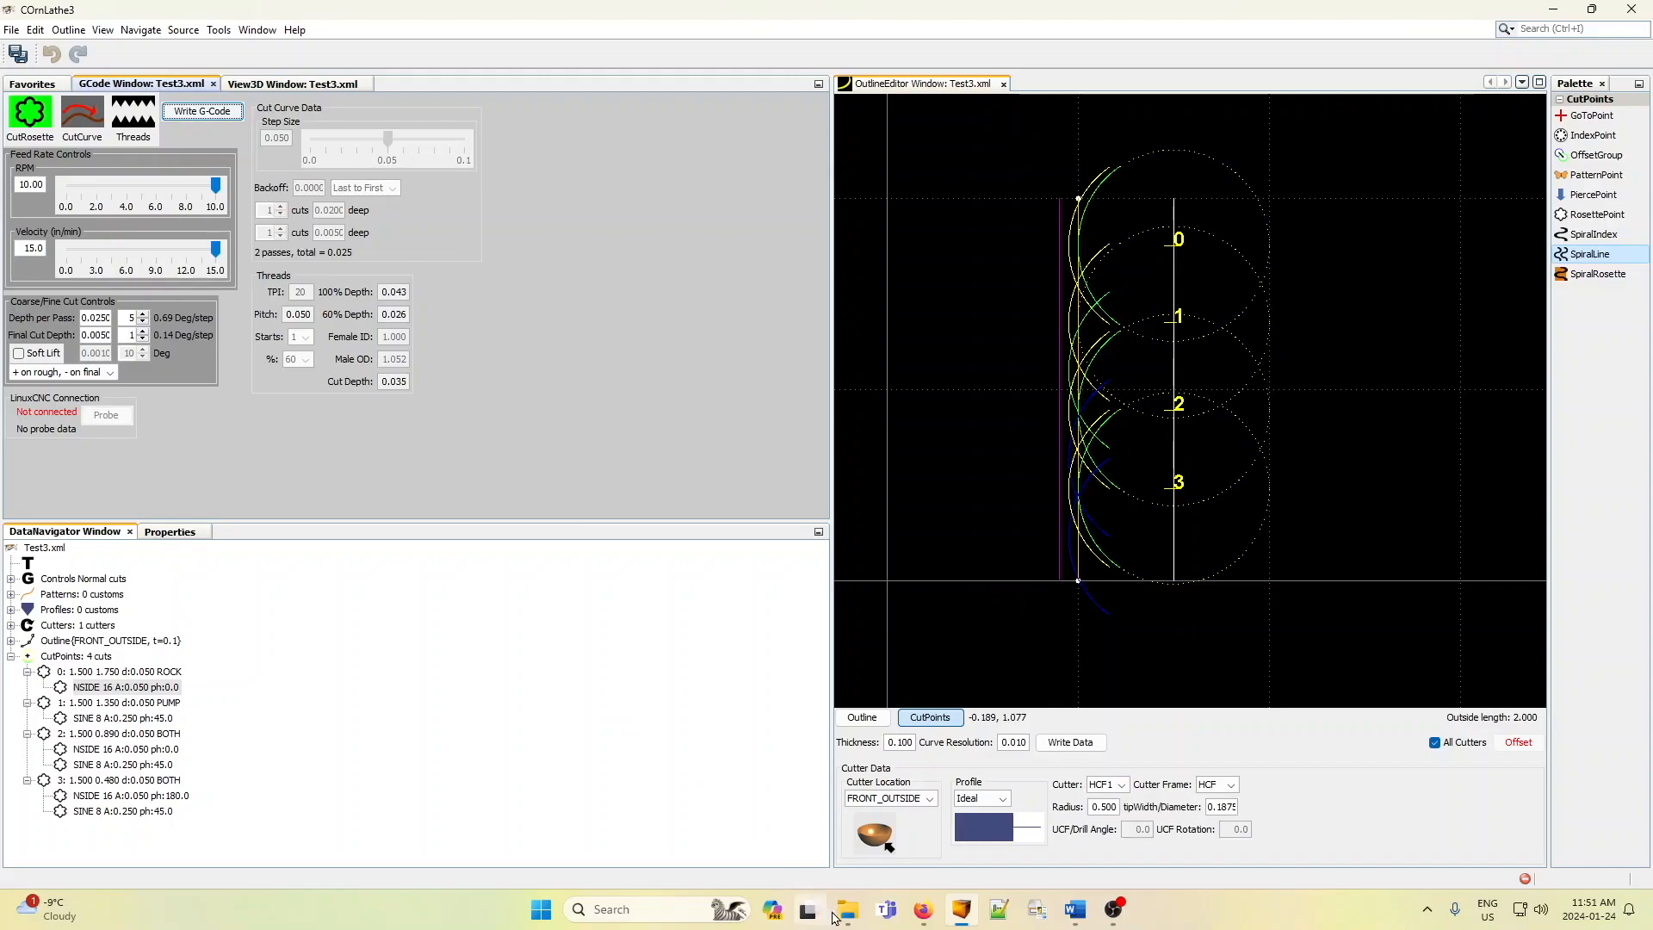
- Switch to the Test Examples folder in File Explorer and open Test3.ngc in Notepad++ to examine its G-code
mouse_move(839, 901)
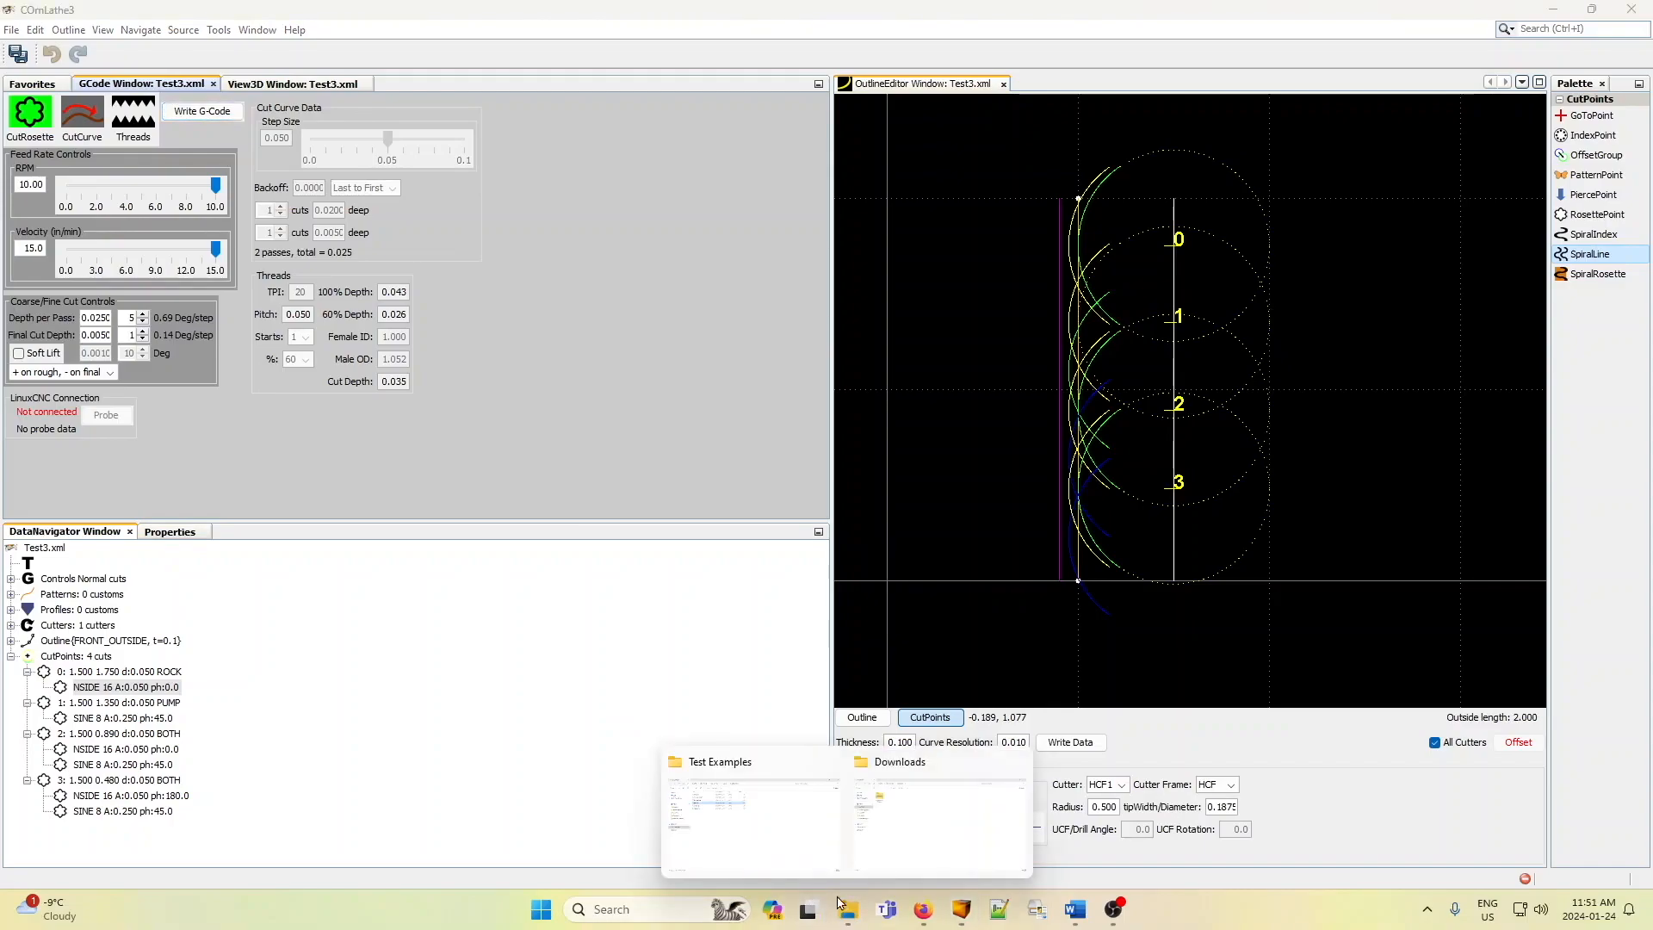
left_click(745, 816)
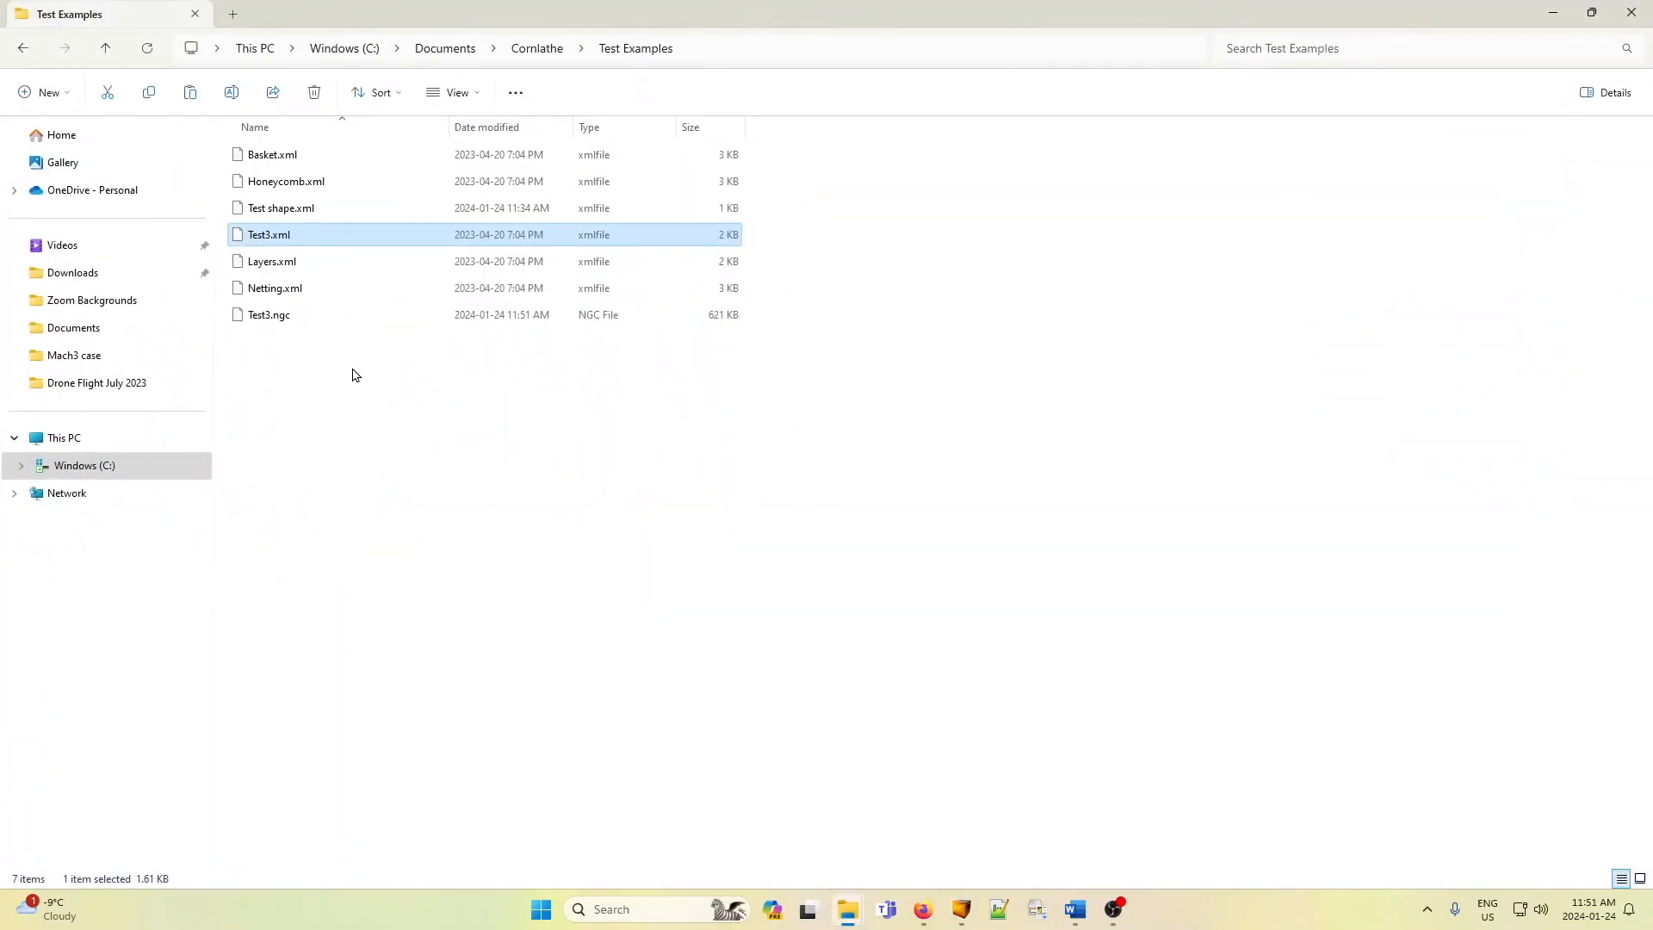
left_click(272, 318)
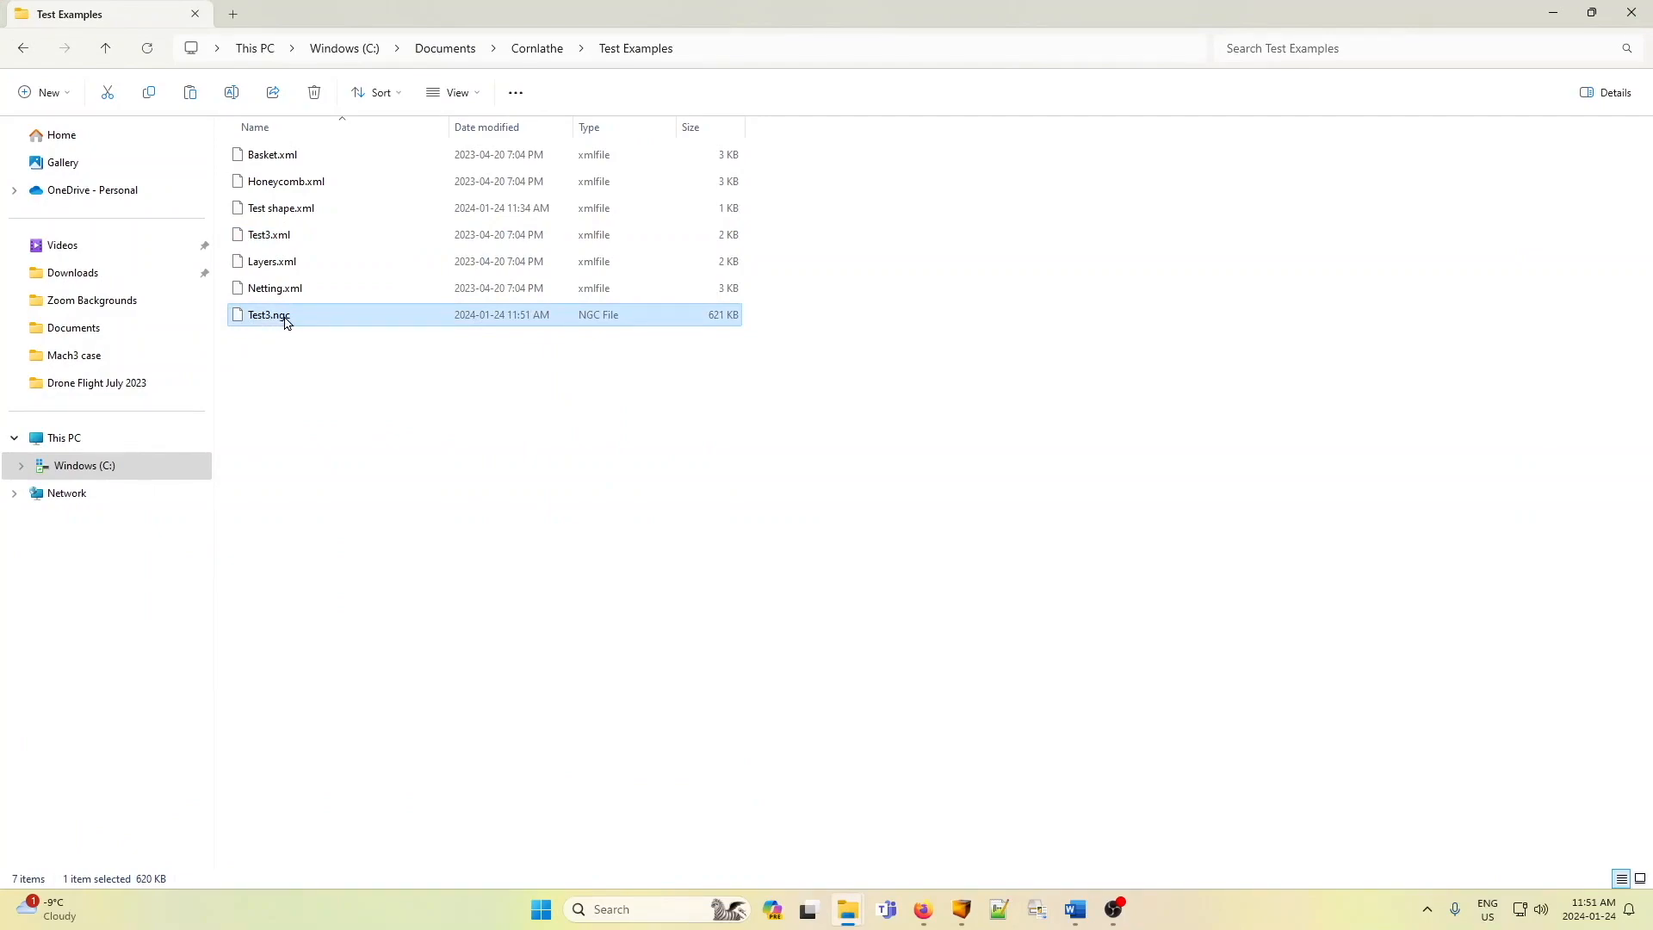
right_click(270, 322)
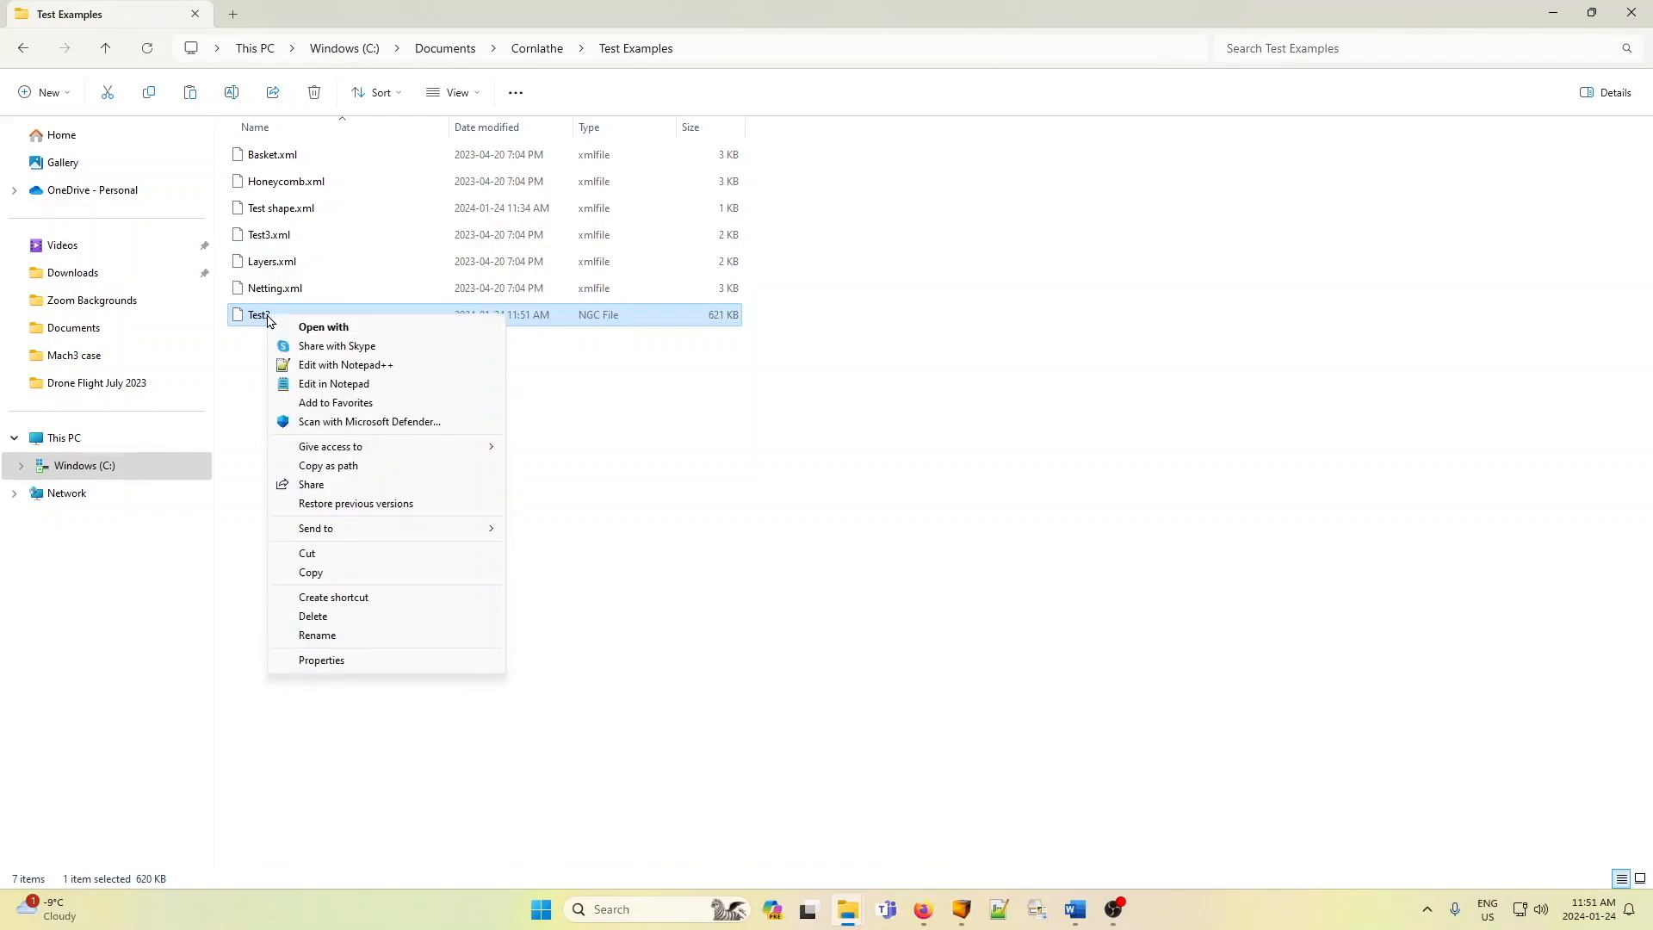
left_click(361, 371)
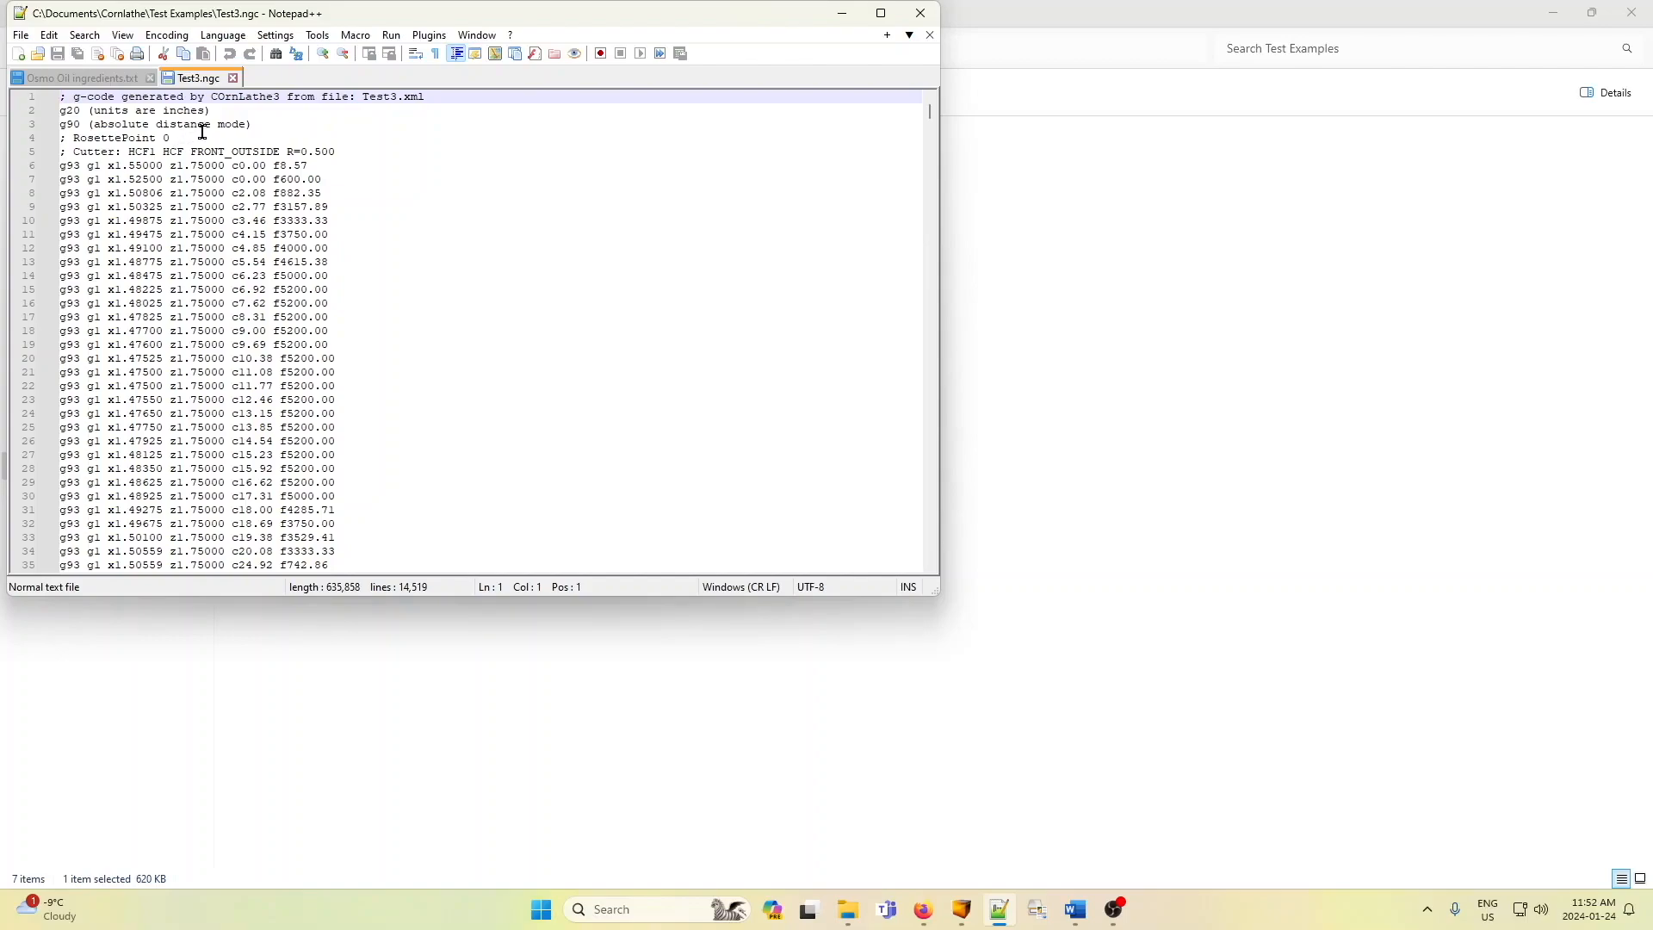
- Close Test3.ngc and Notepad++, and return to COrnLathe3
left_click(232, 77)
left_click(922, 13)
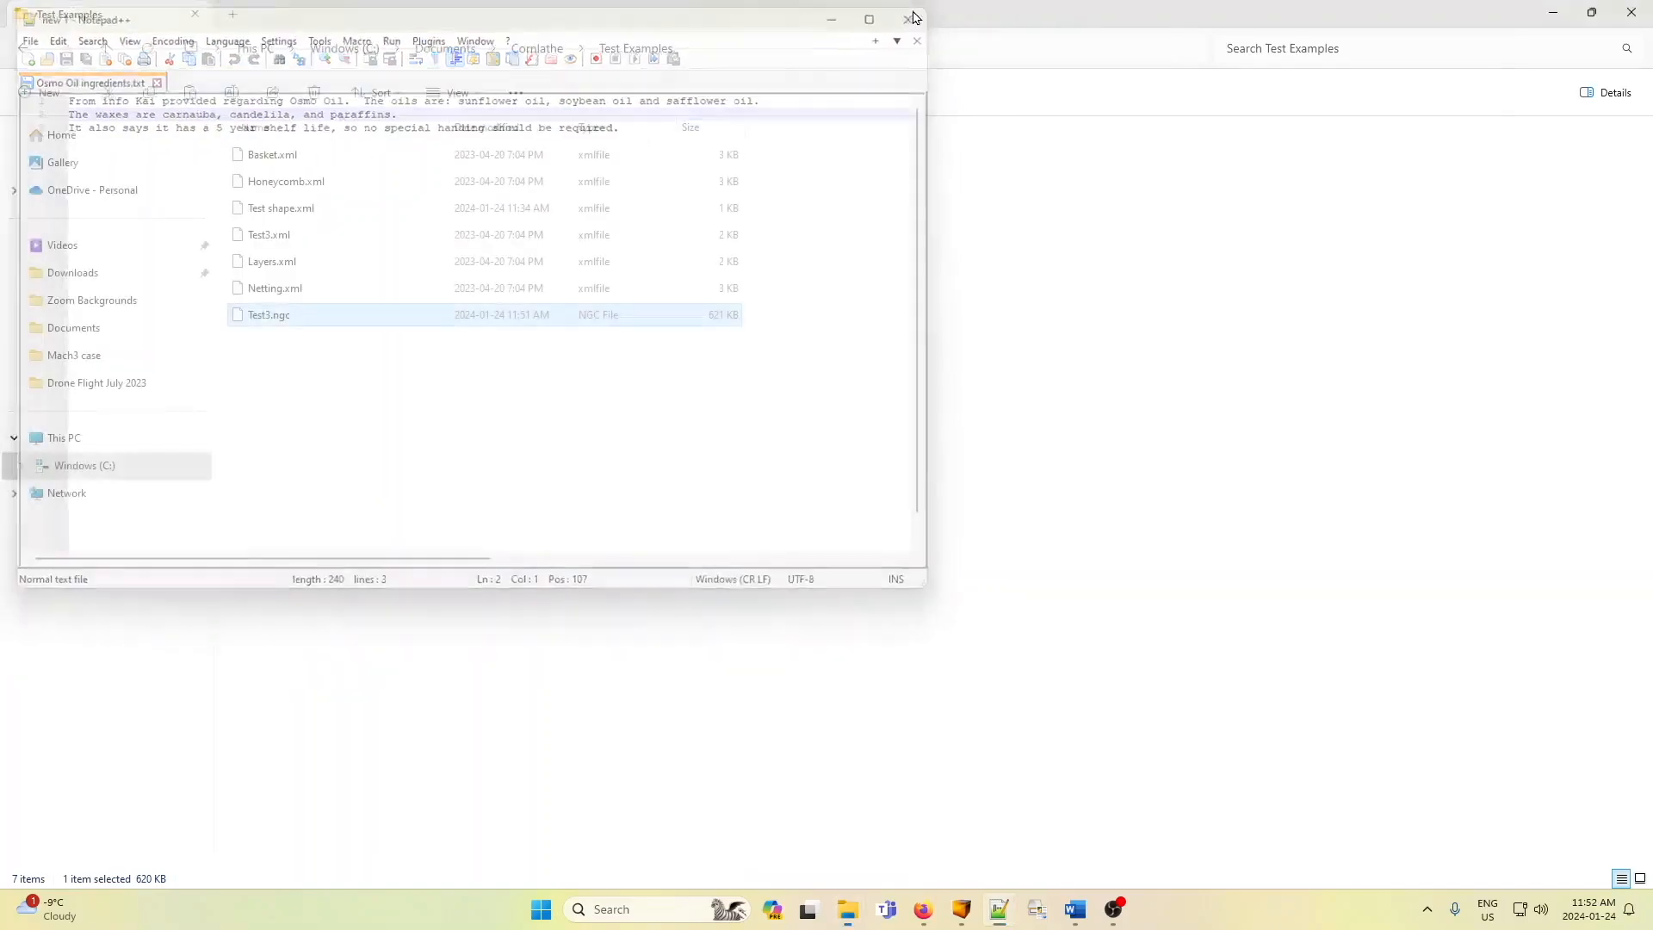
left_click(1553, 12)
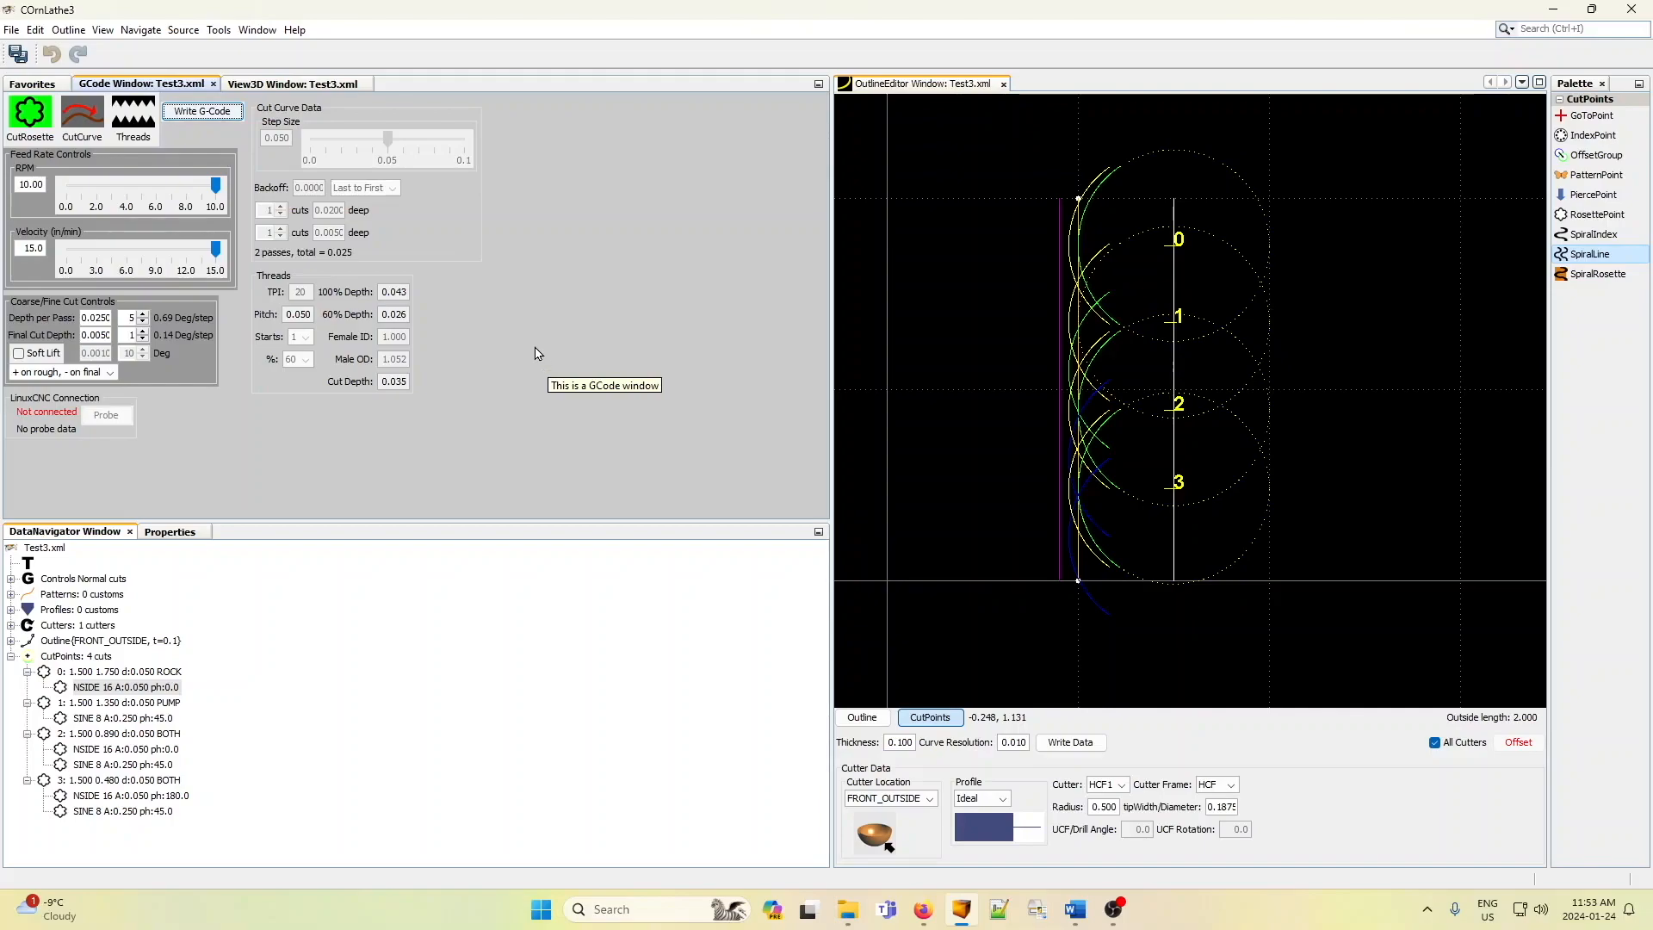
- Locate Test3.ngc in the Test Examples favorites and review the 3D view and NSIDE rosette properties of Test3.xml
left_click(38, 85)
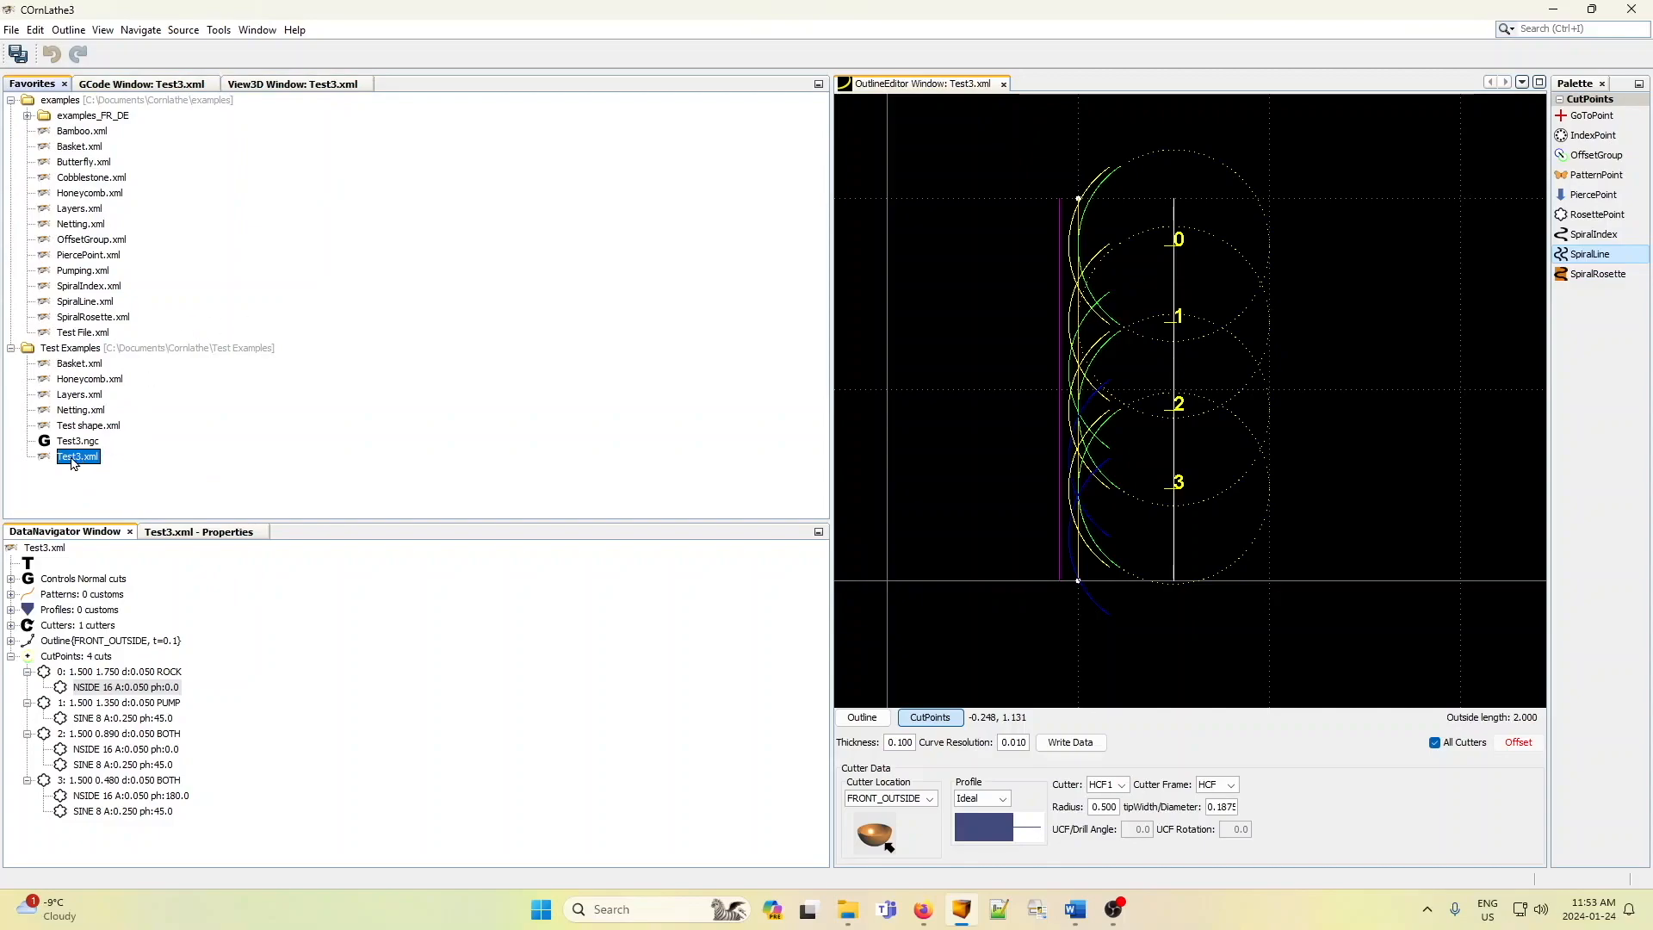
left_click(78, 442)
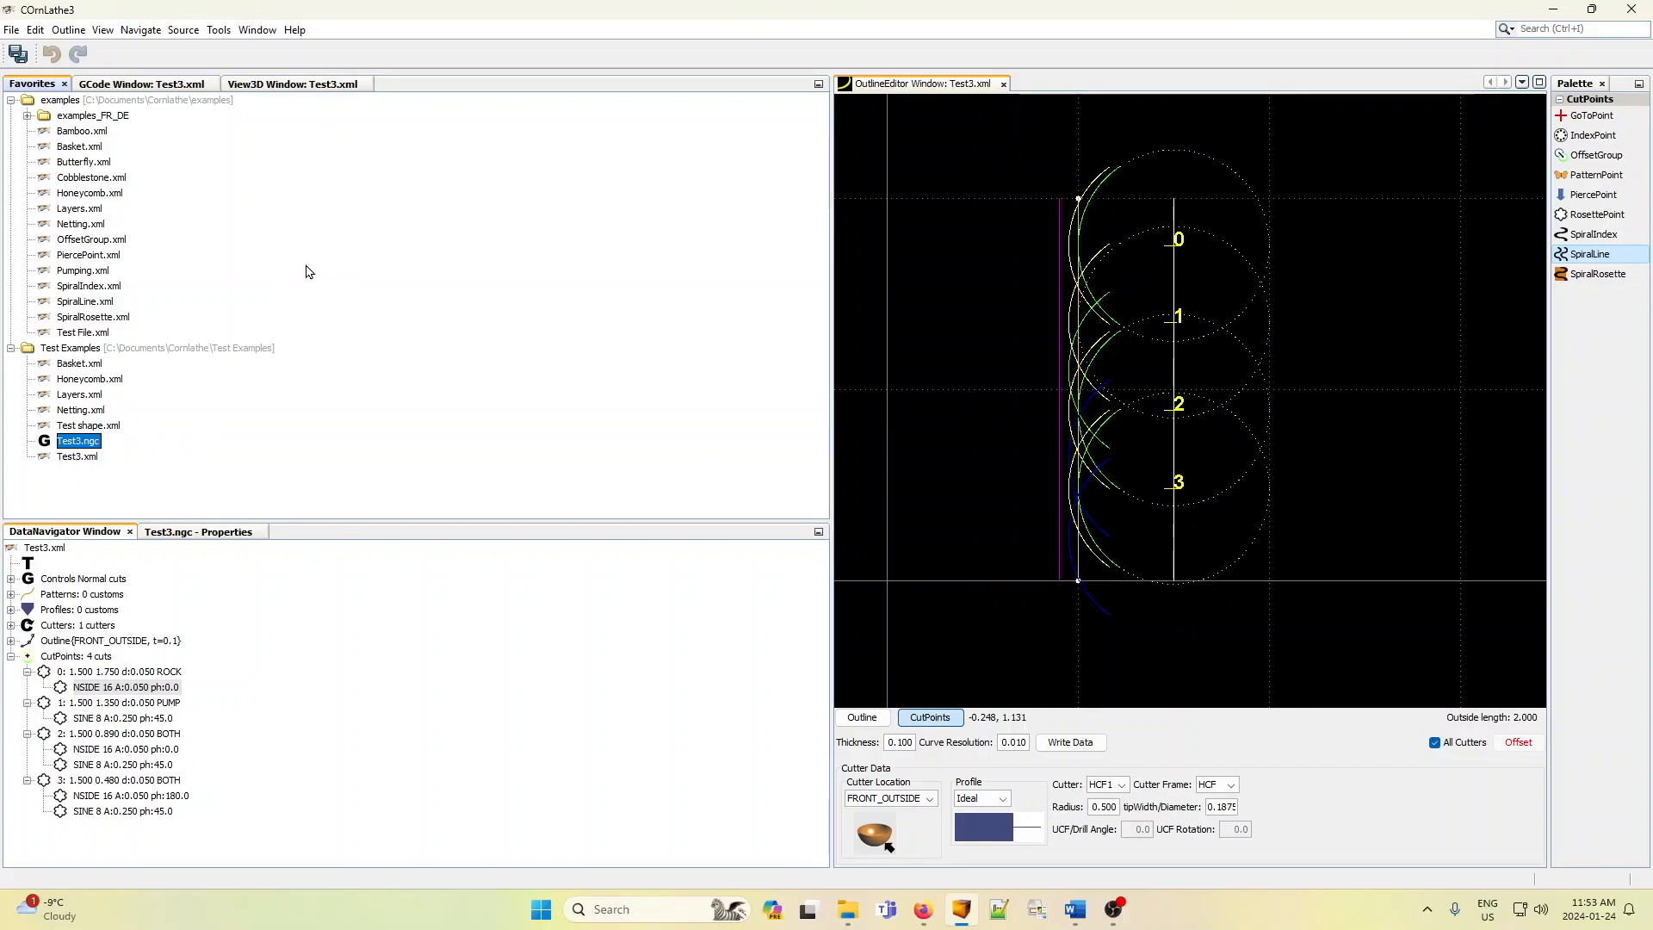
left_click(289, 84)
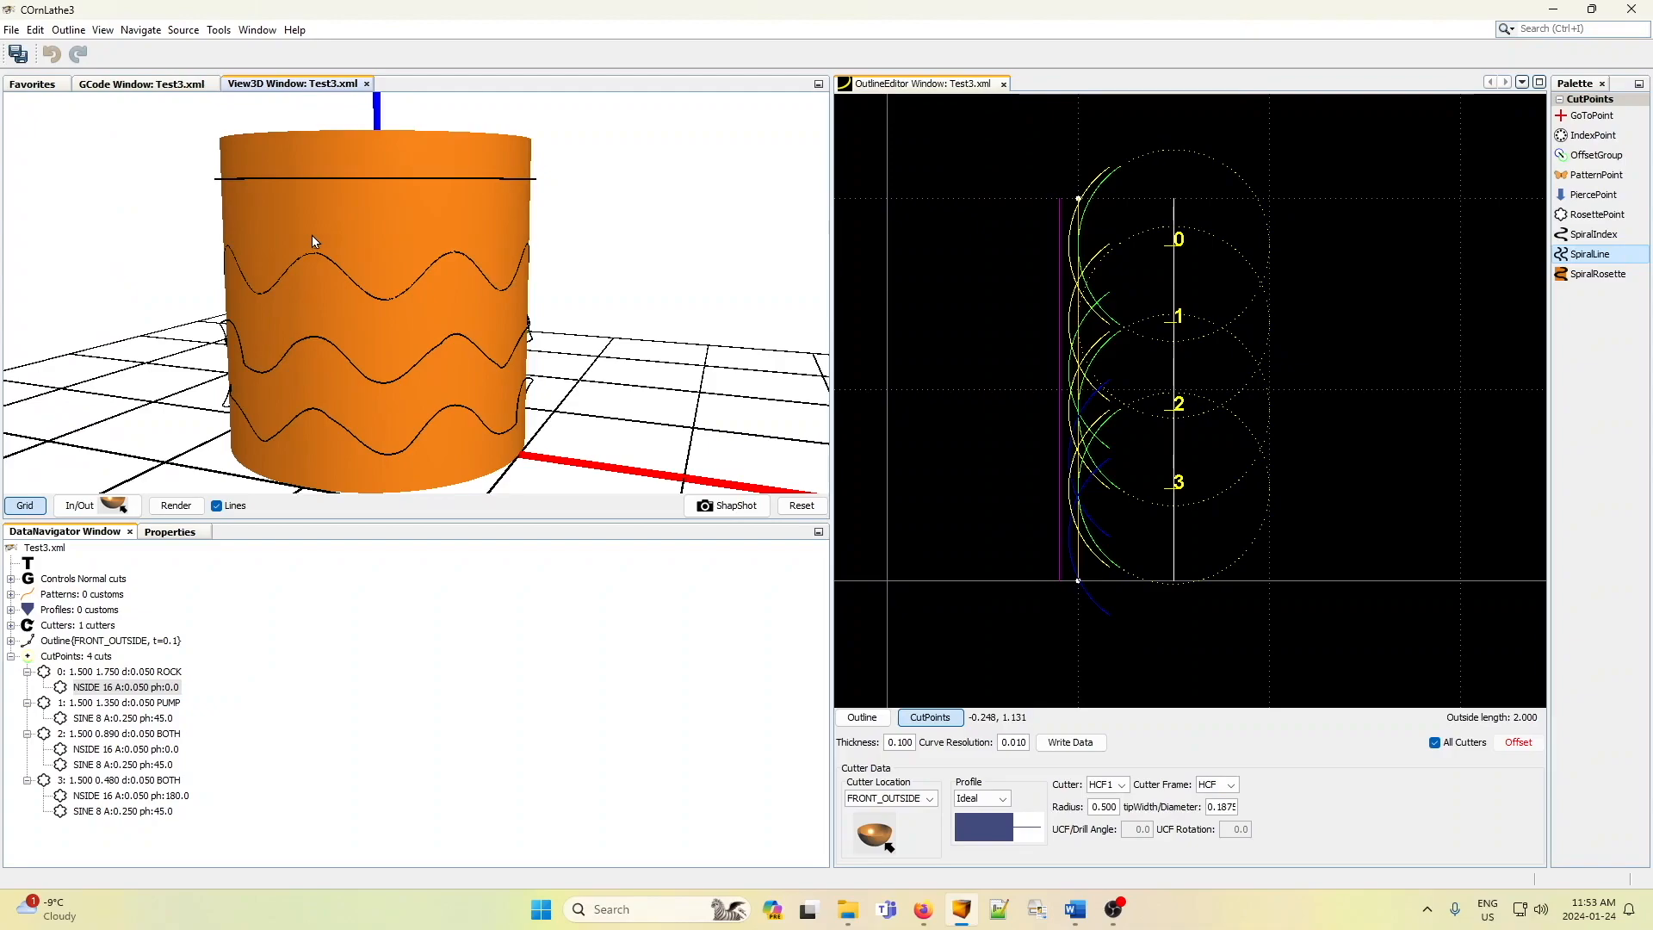
left_click(172, 533)
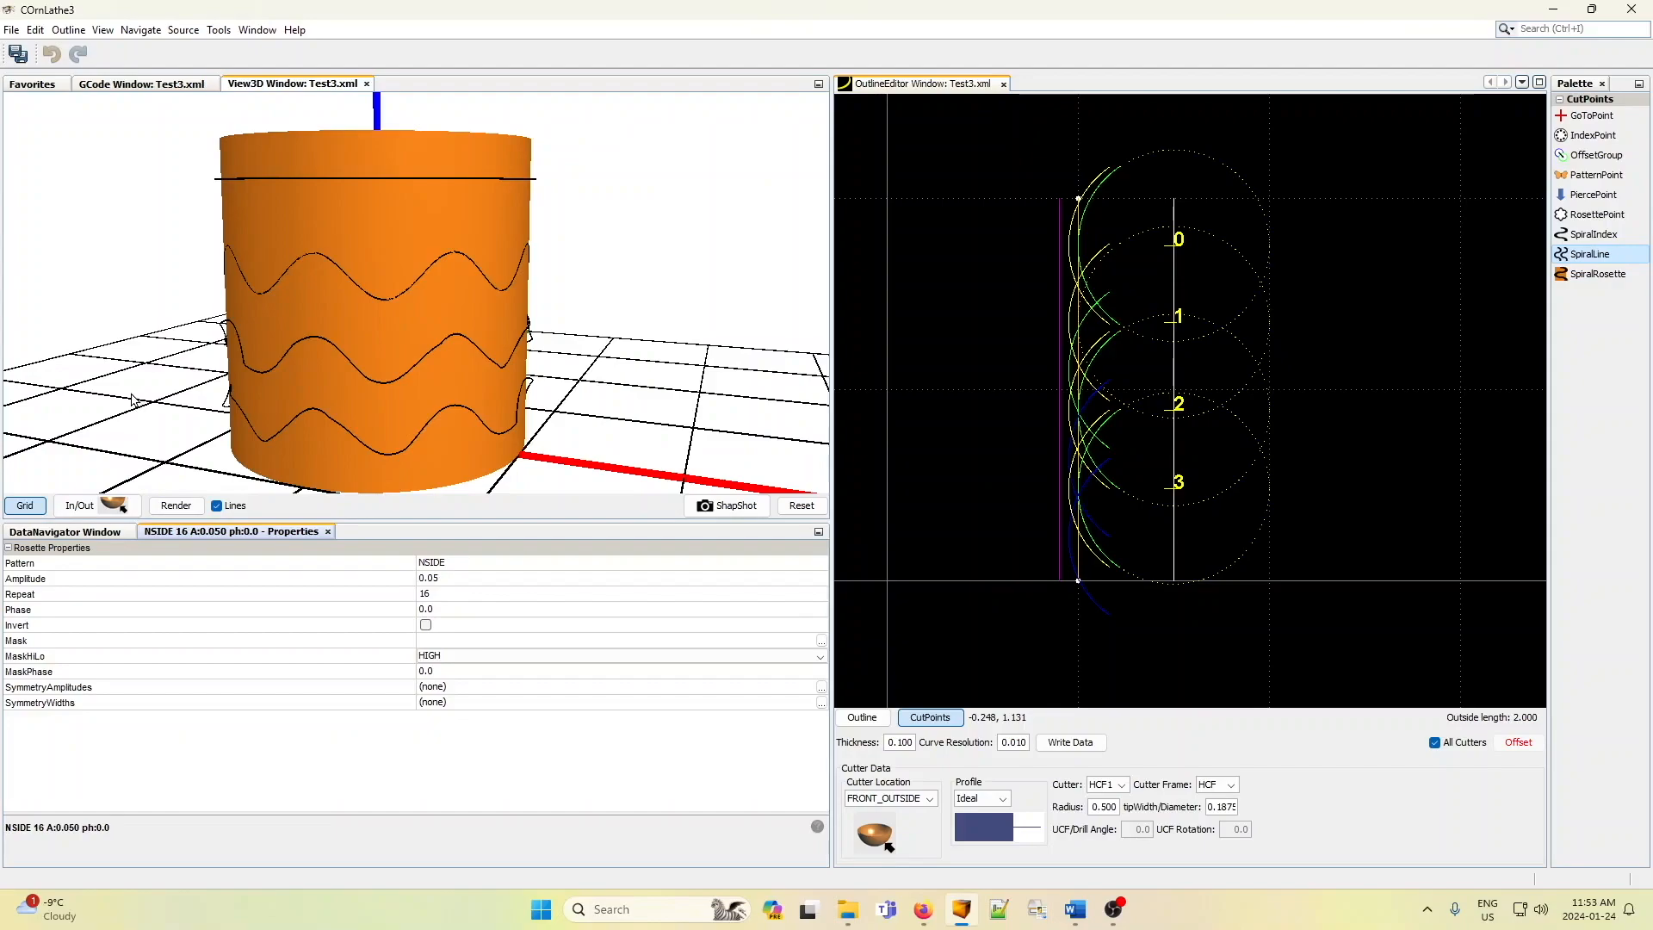
- Load Butterfly.xml from the examples favorites and render its surface in 3D
left_click(31, 84)
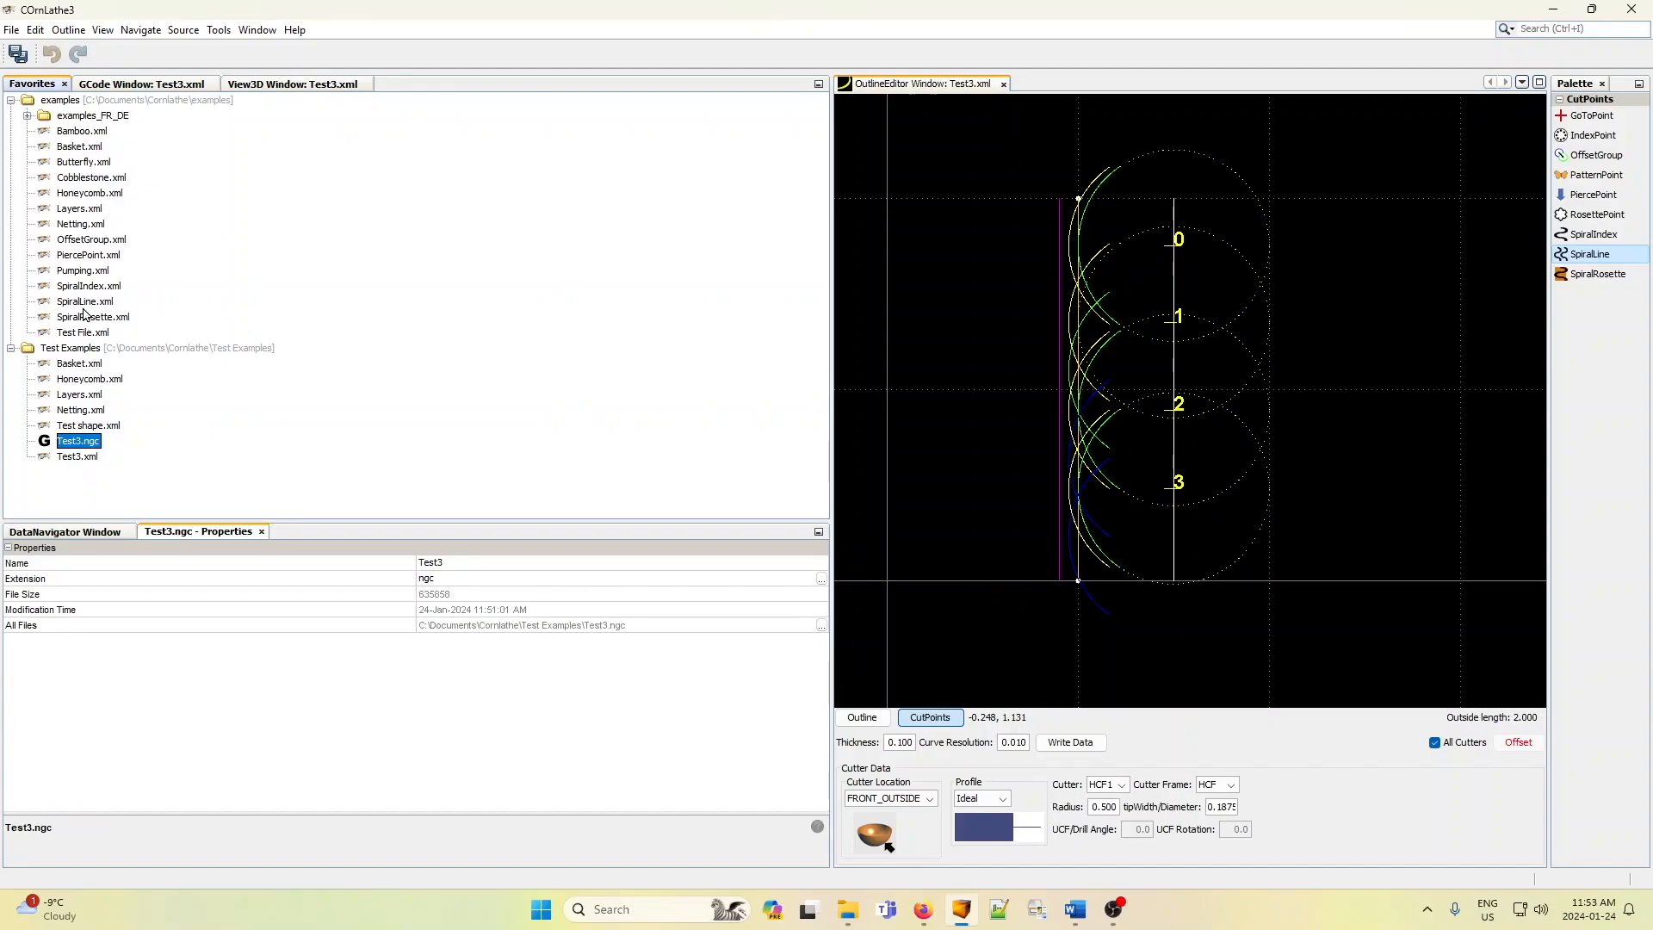
left_click(79, 163)
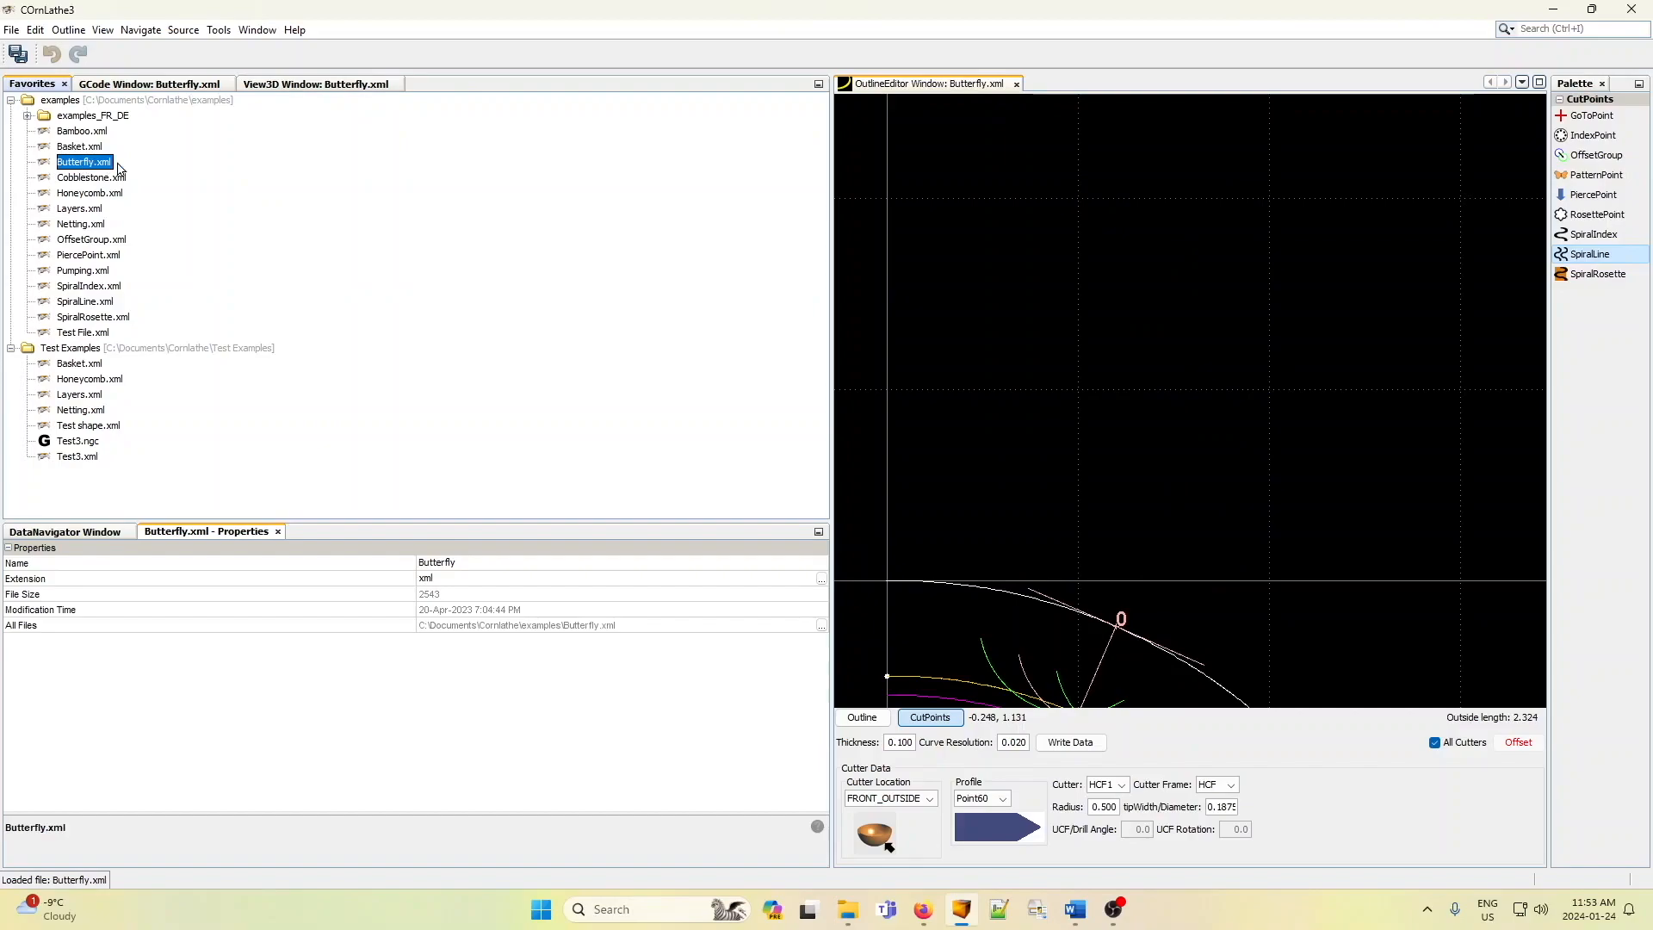
left_click(317, 85)
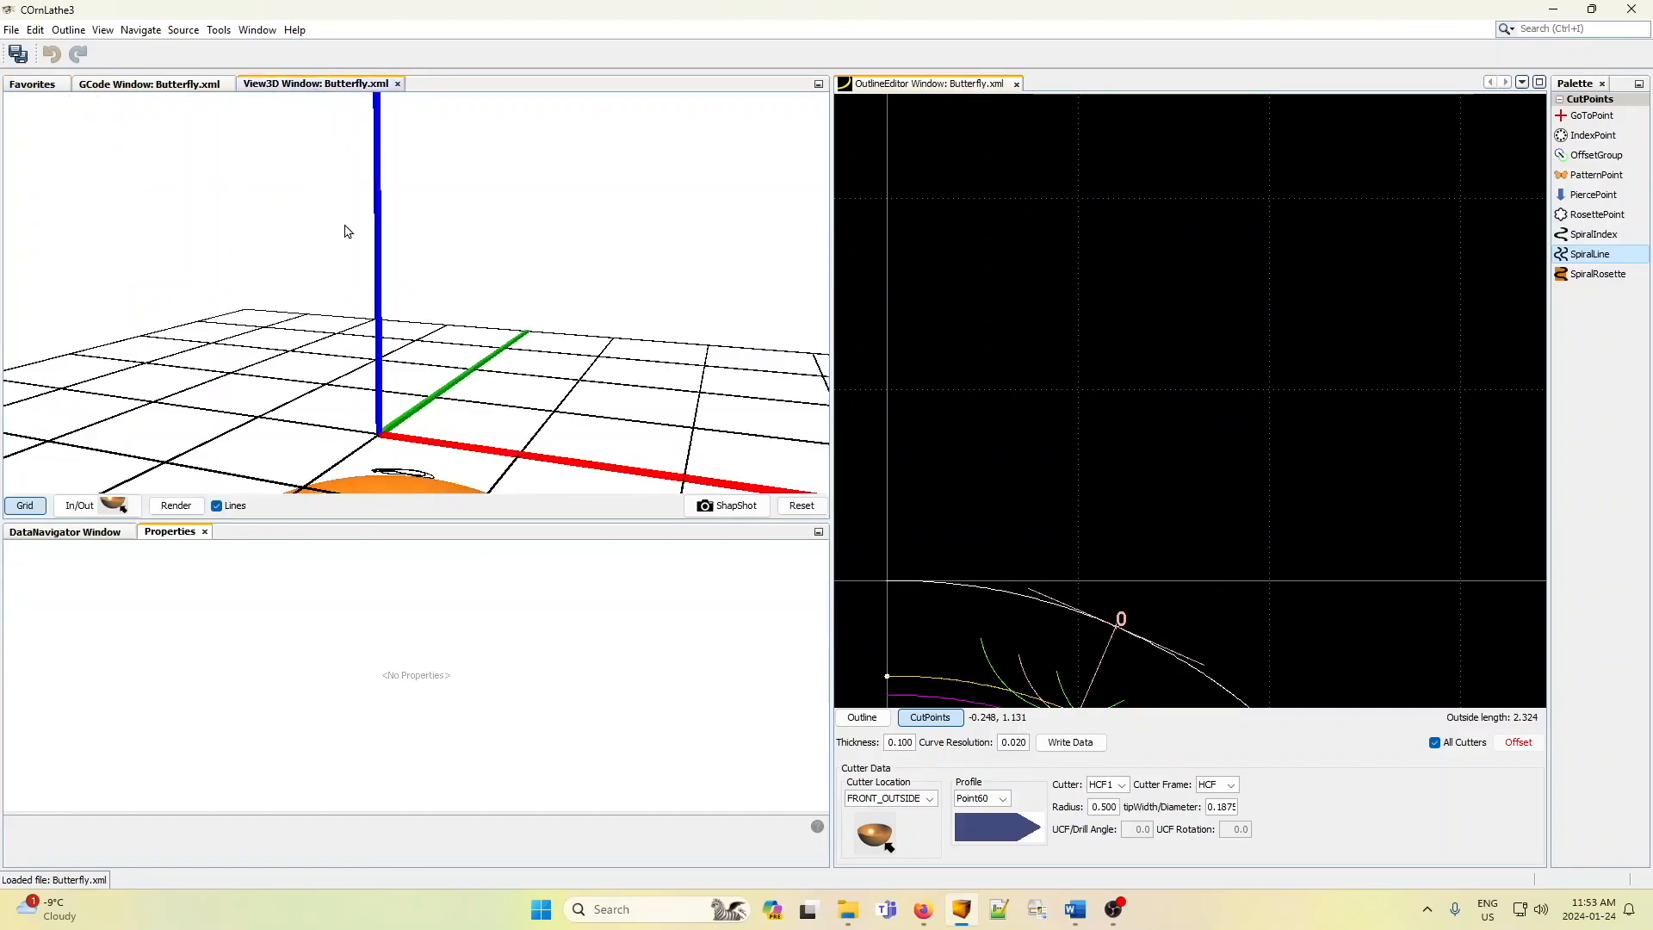
mouse_move(401, 328)
left_mouse_down()
mouse_move(394, 307)
mouse_move(395, 365)
mouse_move(416, 395)
mouse_move(411, 337)
left_mouse_up()
scroll(409, 340, "down", 5)
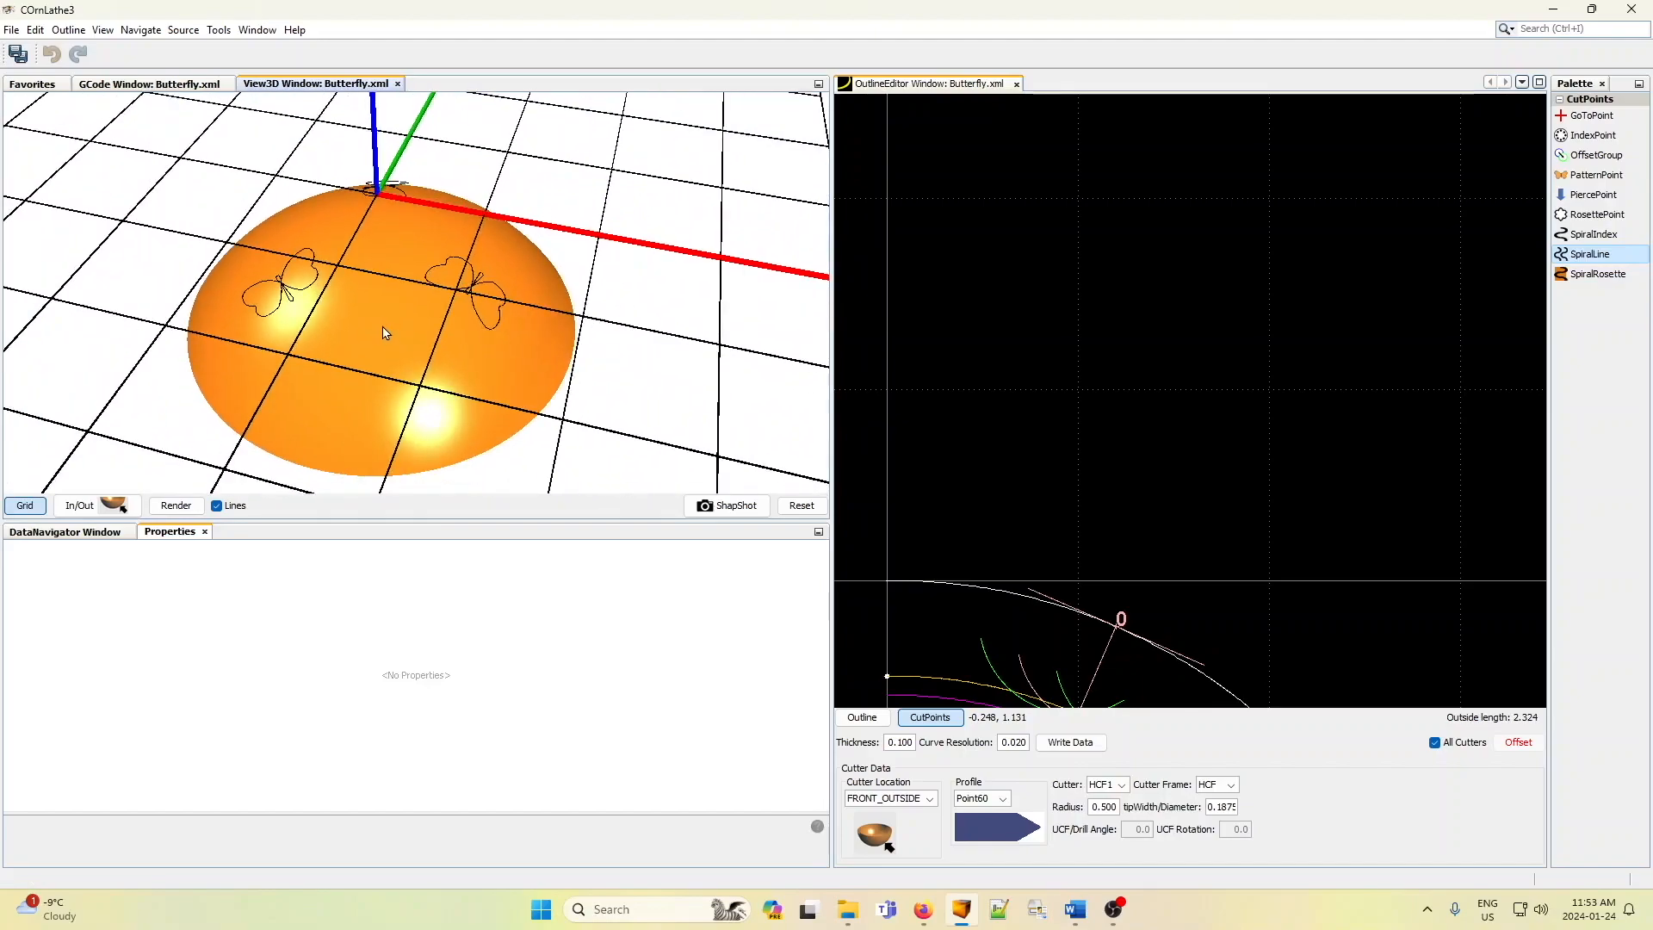
left_click(172, 507)
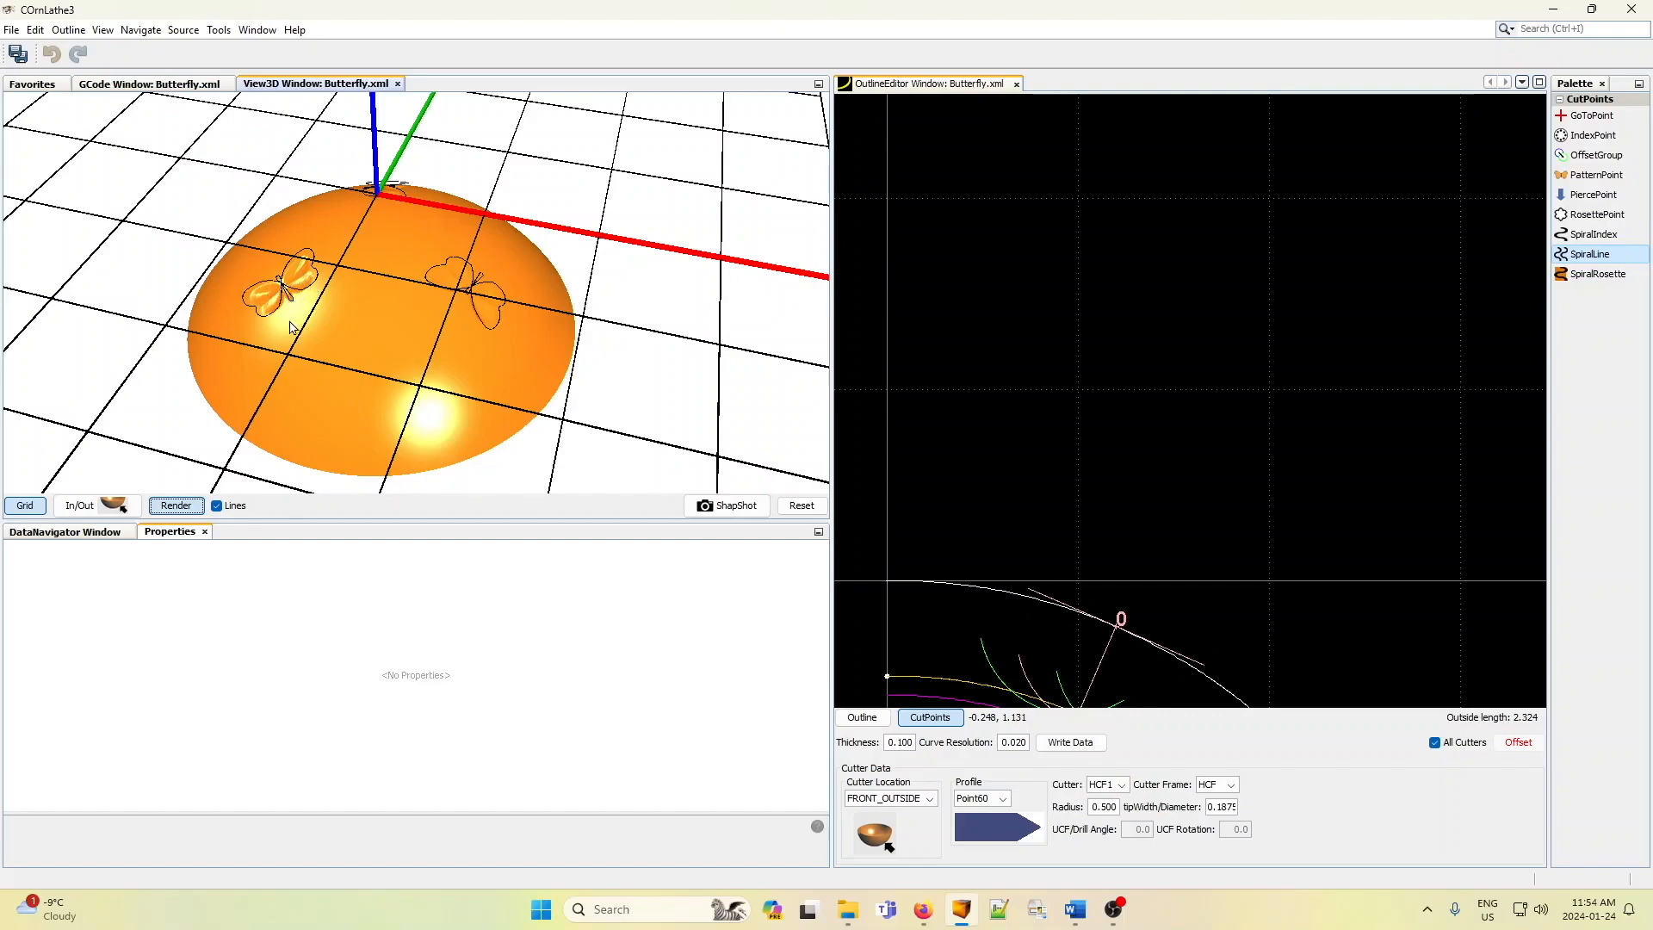
- Examine the rendered butterfly cuts on the dome up close in the 3D view
left_click_drag(289, 334, 424, 352)
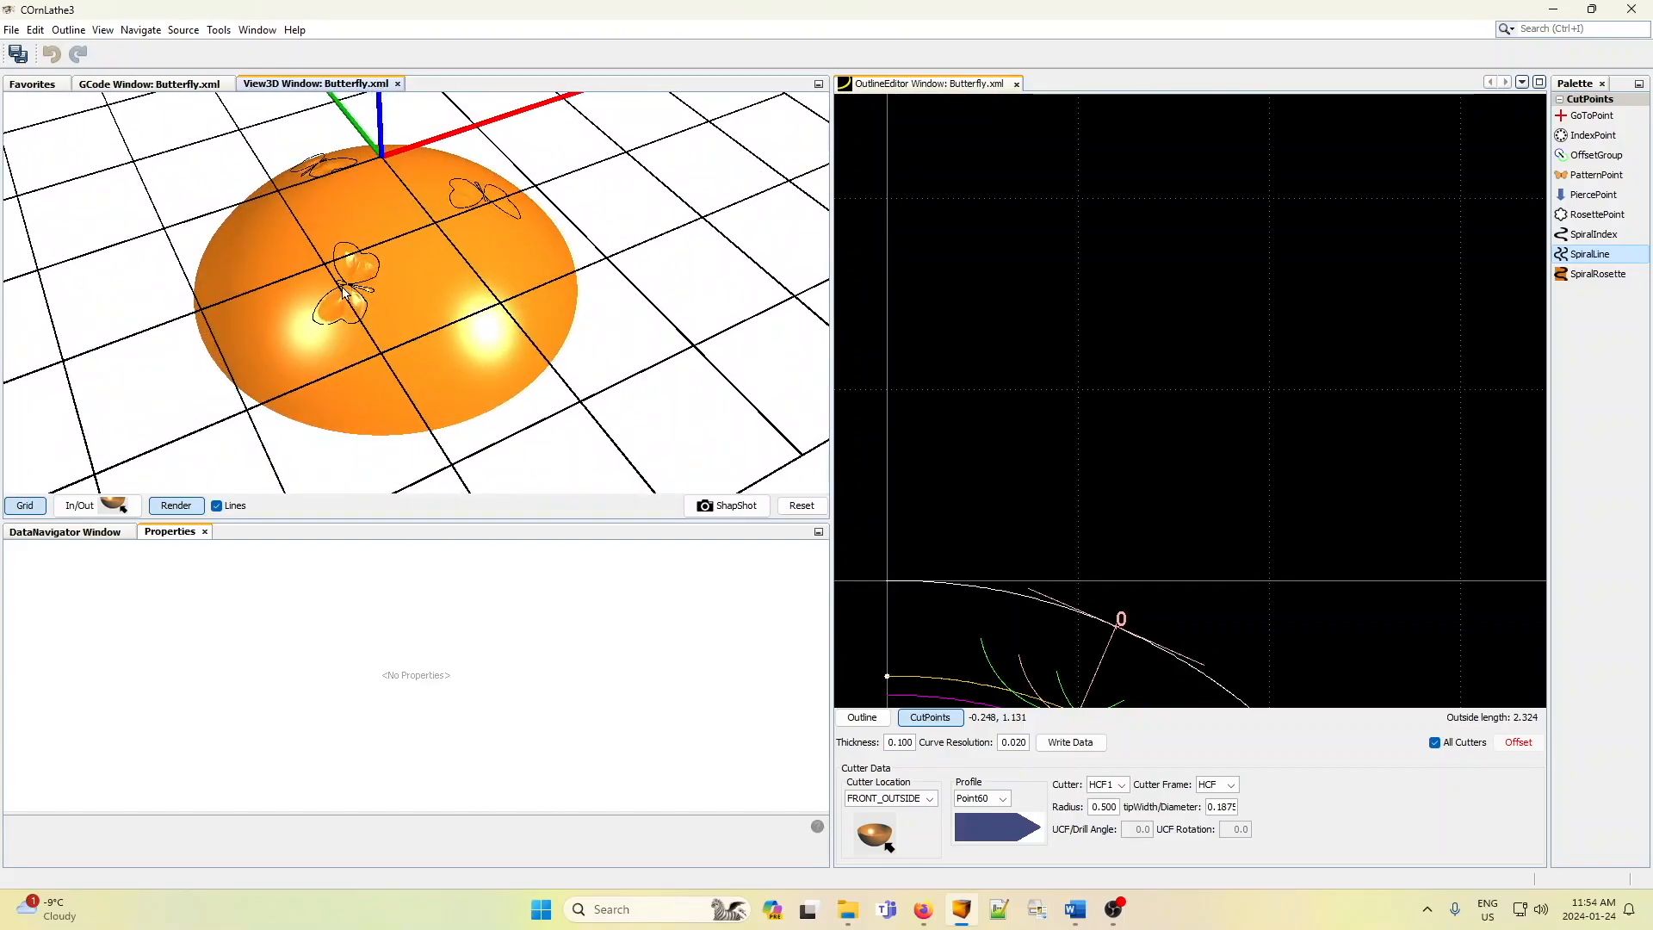
scroll(345, 297, "up", 5)
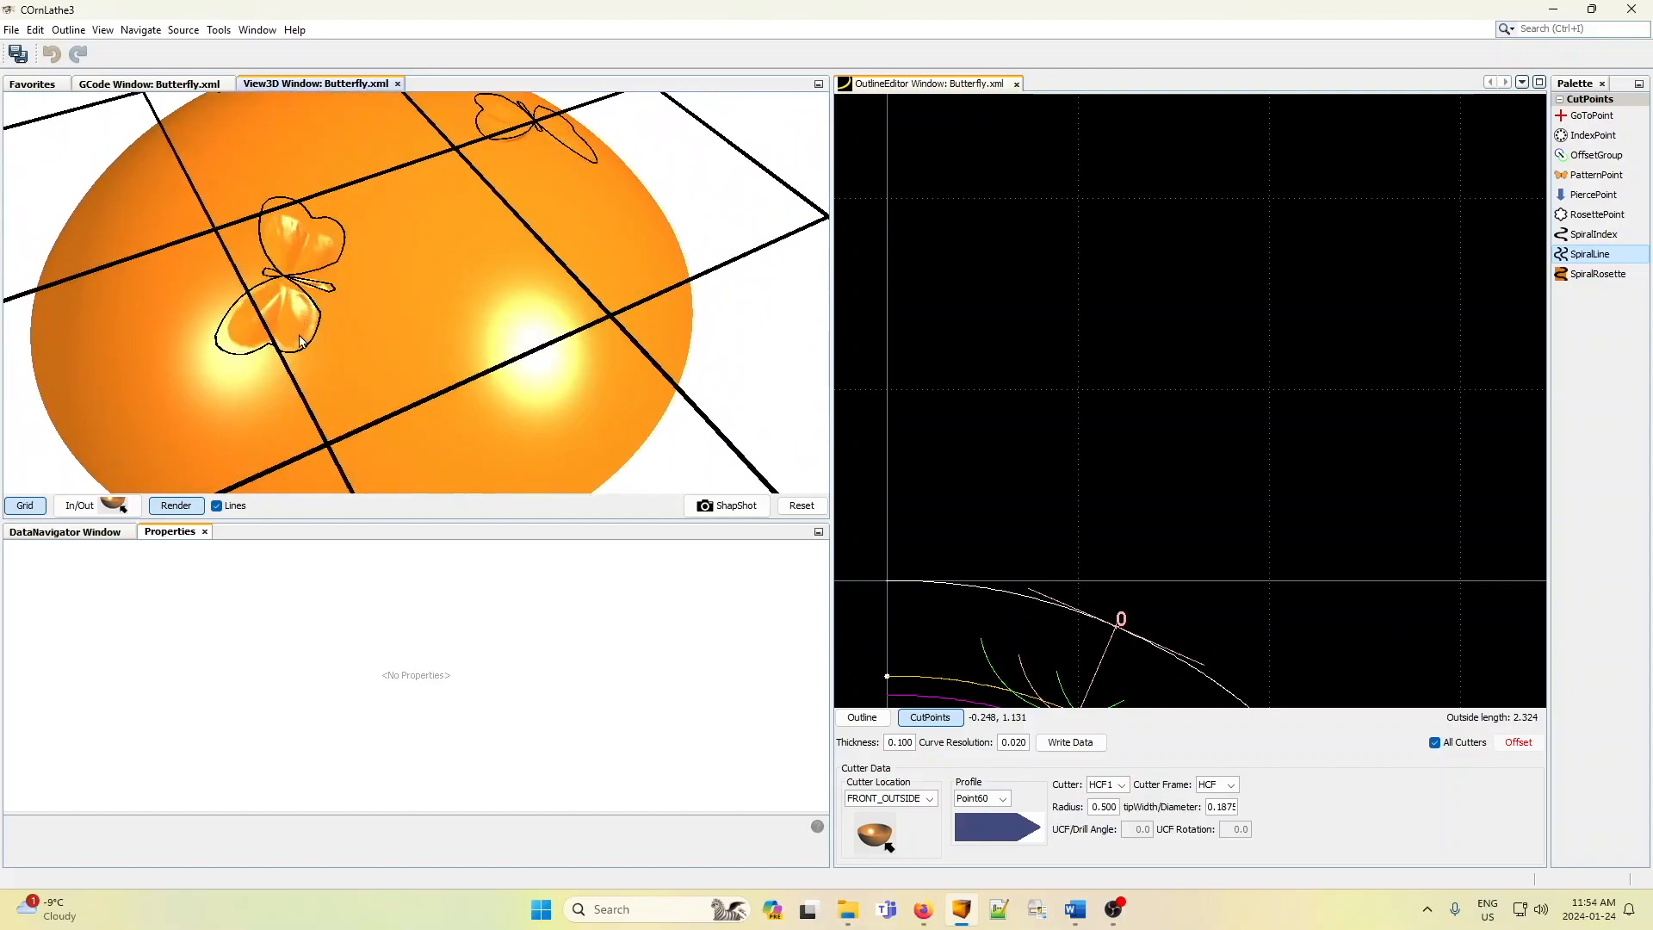
scroll(301, 341, "down", 5)
- Examine the full outline with cut point 0 of Butterfly.xml and its entries in the data navigator
left_click(34, 83)
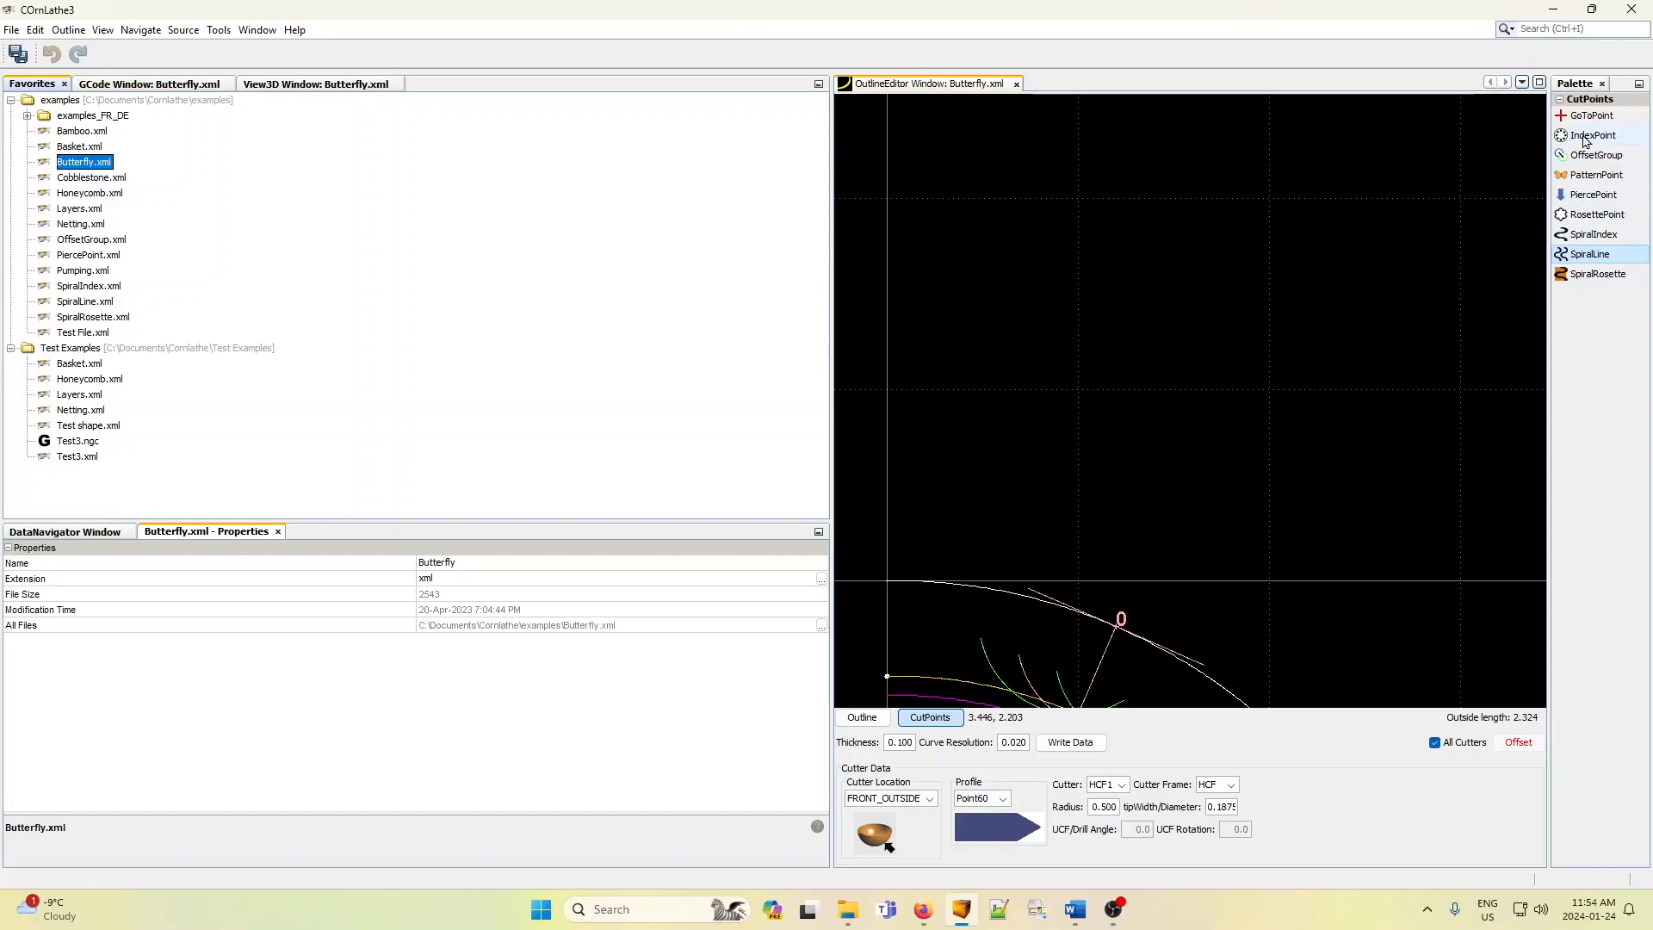
left_click_drag(1256, 472, 1270, 243)
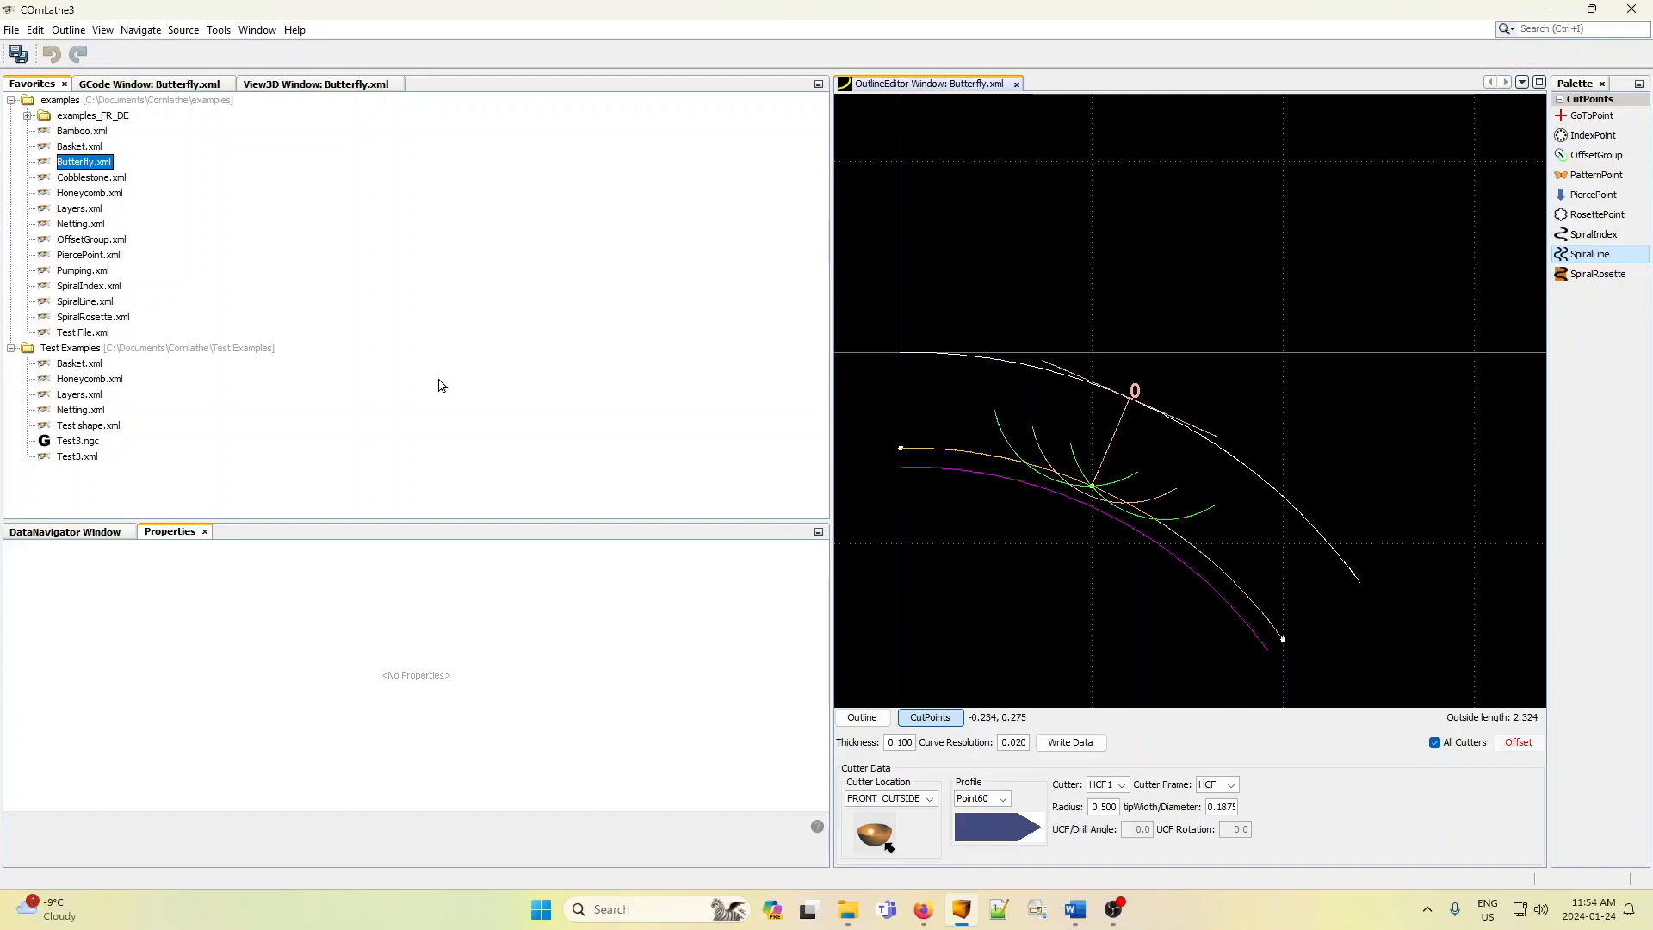
left_click(93, 531)
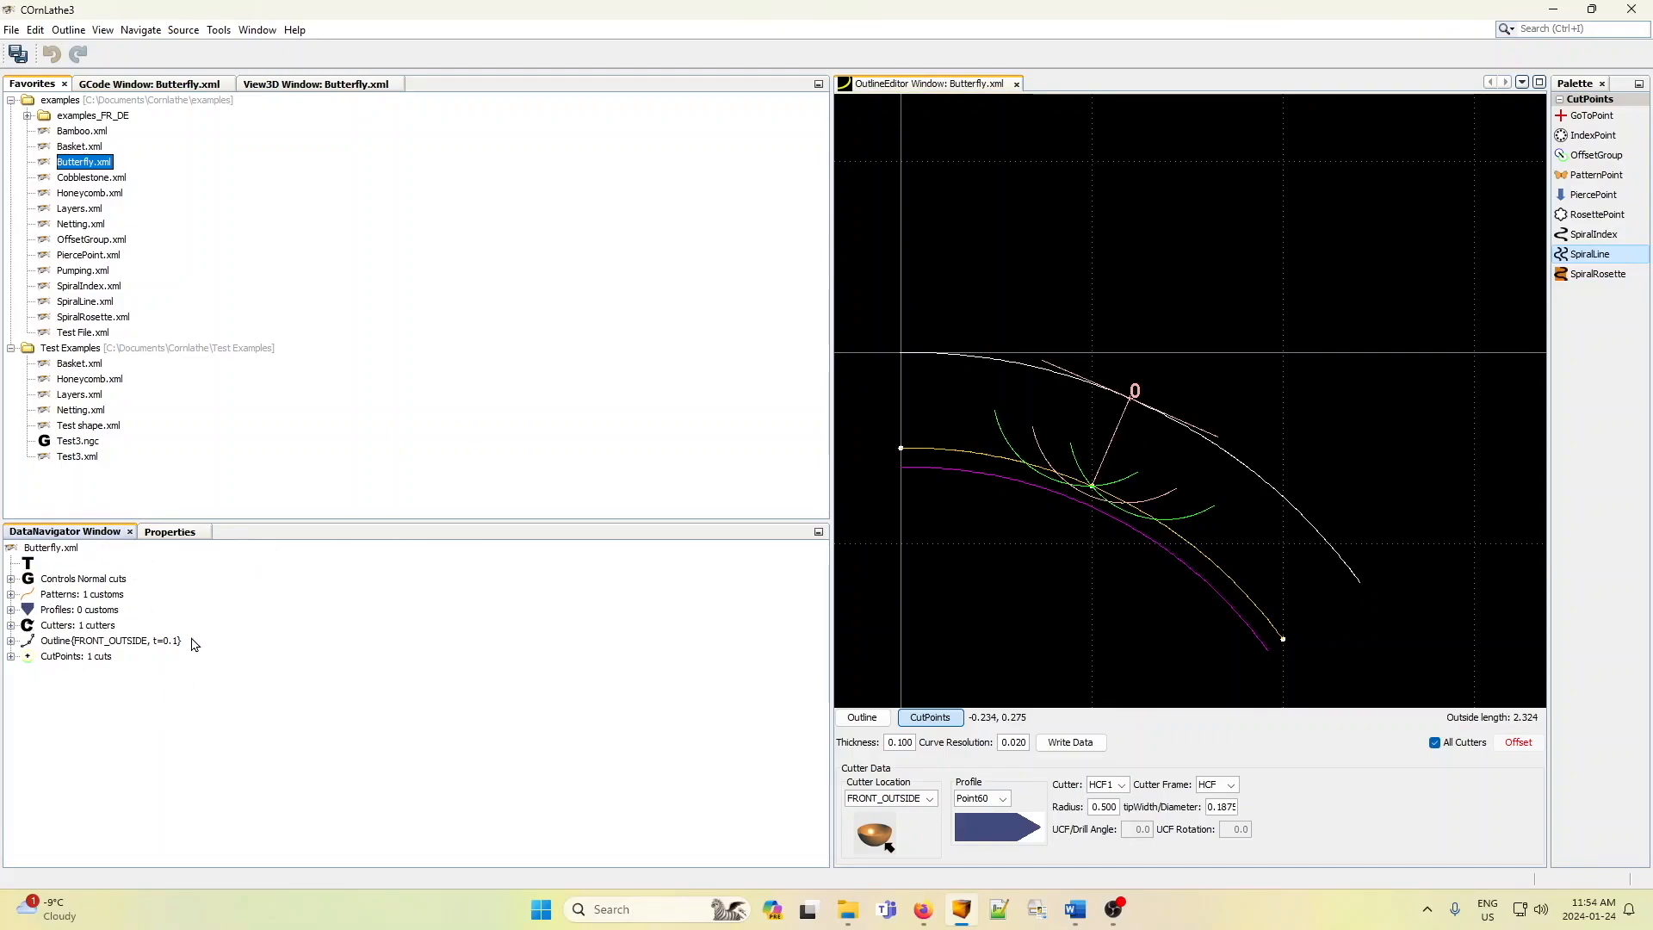
left_click(171, 531)
left_click(76, 534)
- Open the RosetteBuilder for Butterfly.xml to examine its rosette settings and combined preview
left_click(219, 30)
mouse_move(259, 31)
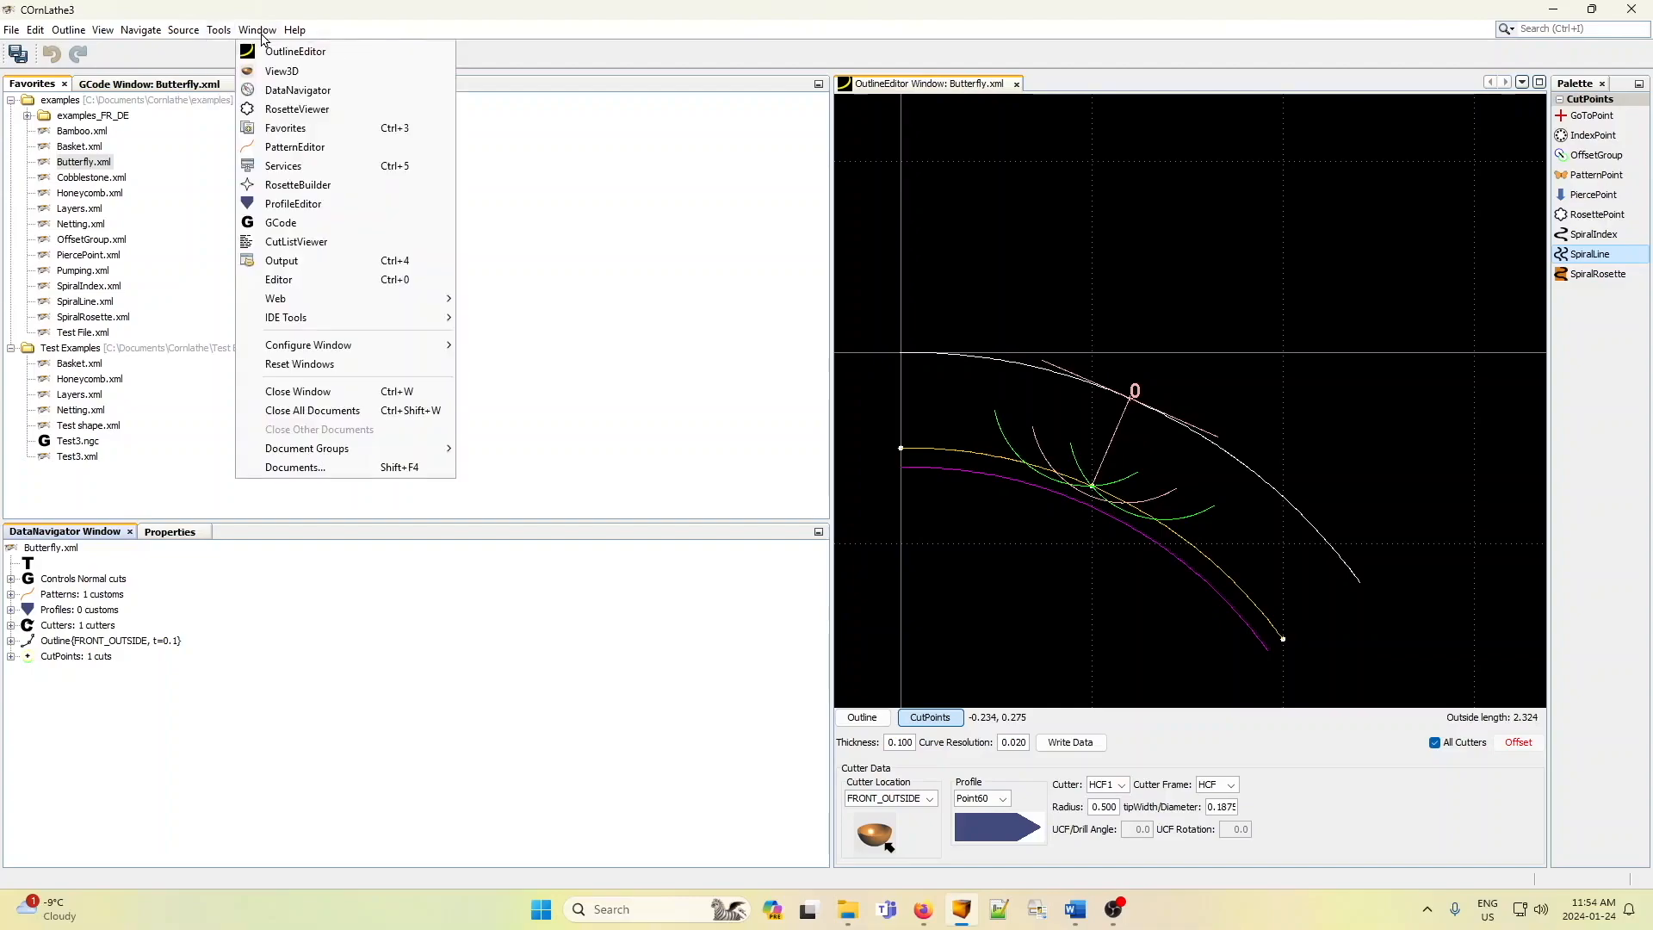
left_click(297, 185)
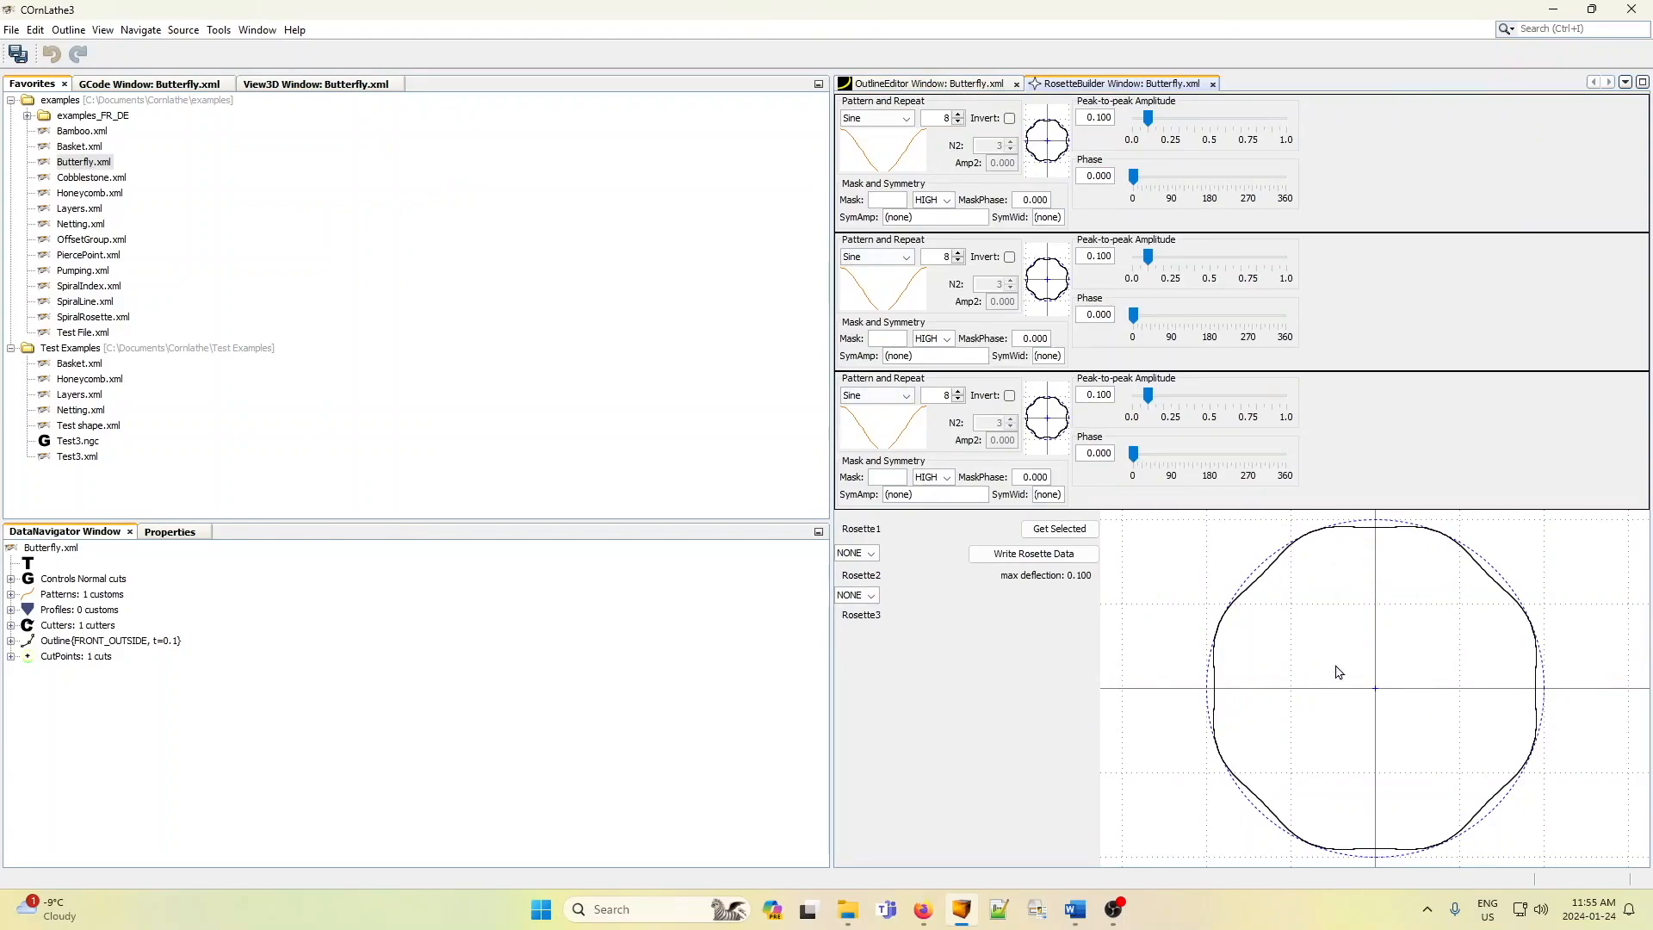
- Open the PatternEditor for Butterfly.xml and display the built-in Sine pattern in place of BlueButterfly
left_click(219, 30)
mouse_move(248, 32)
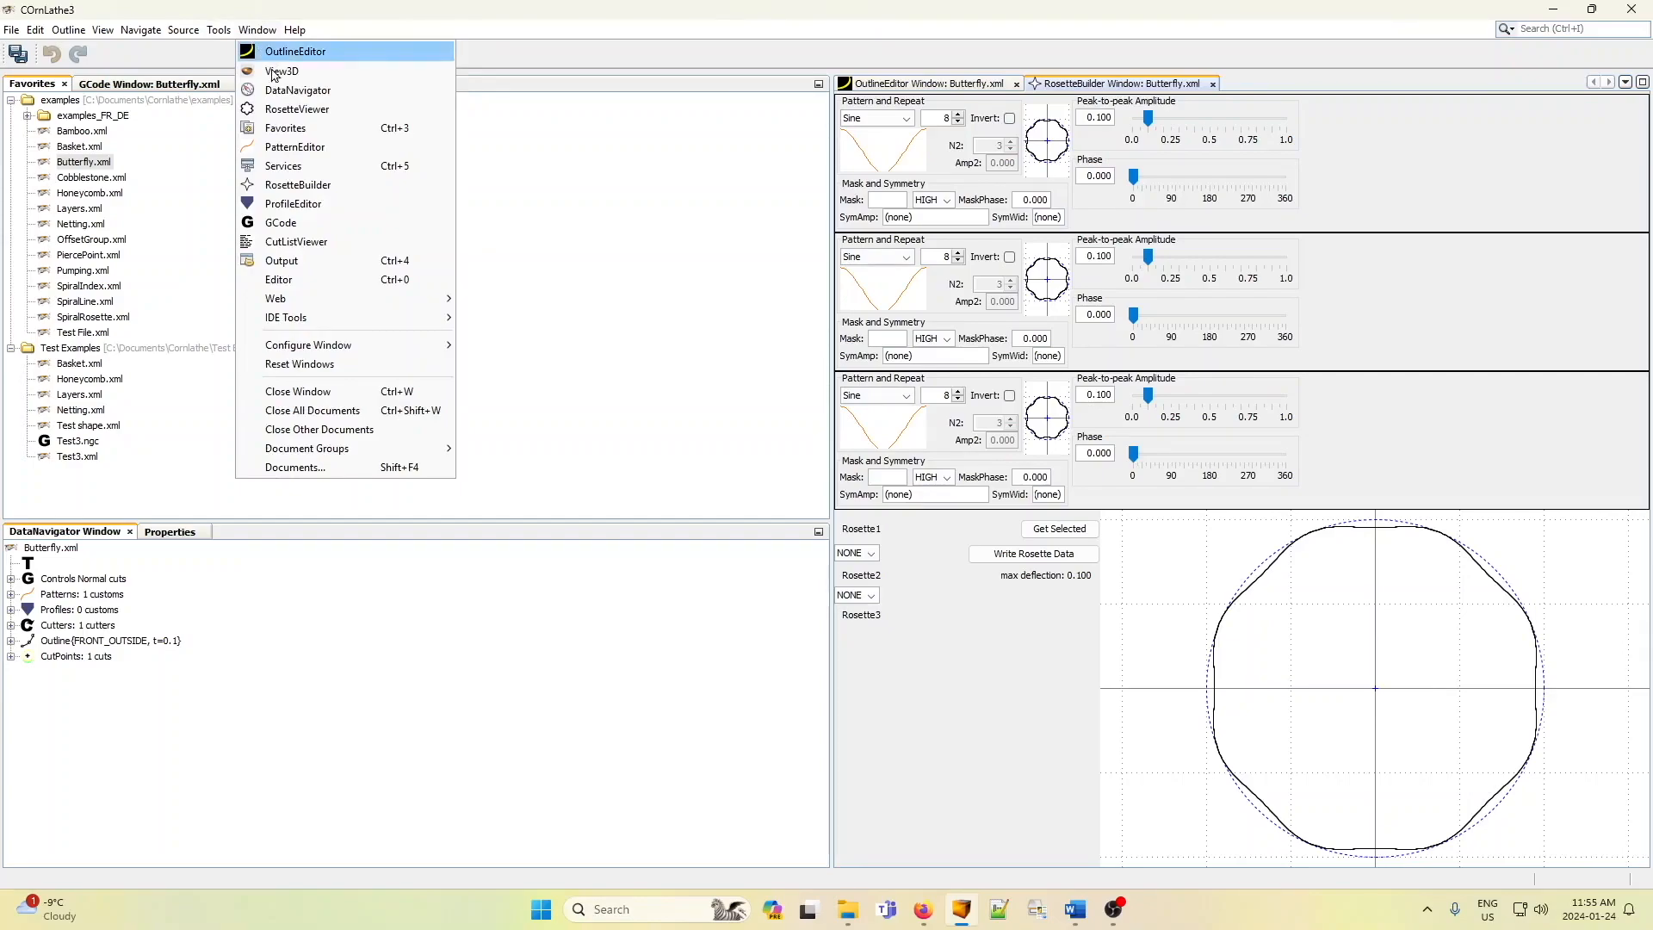
left_click(295, 148)
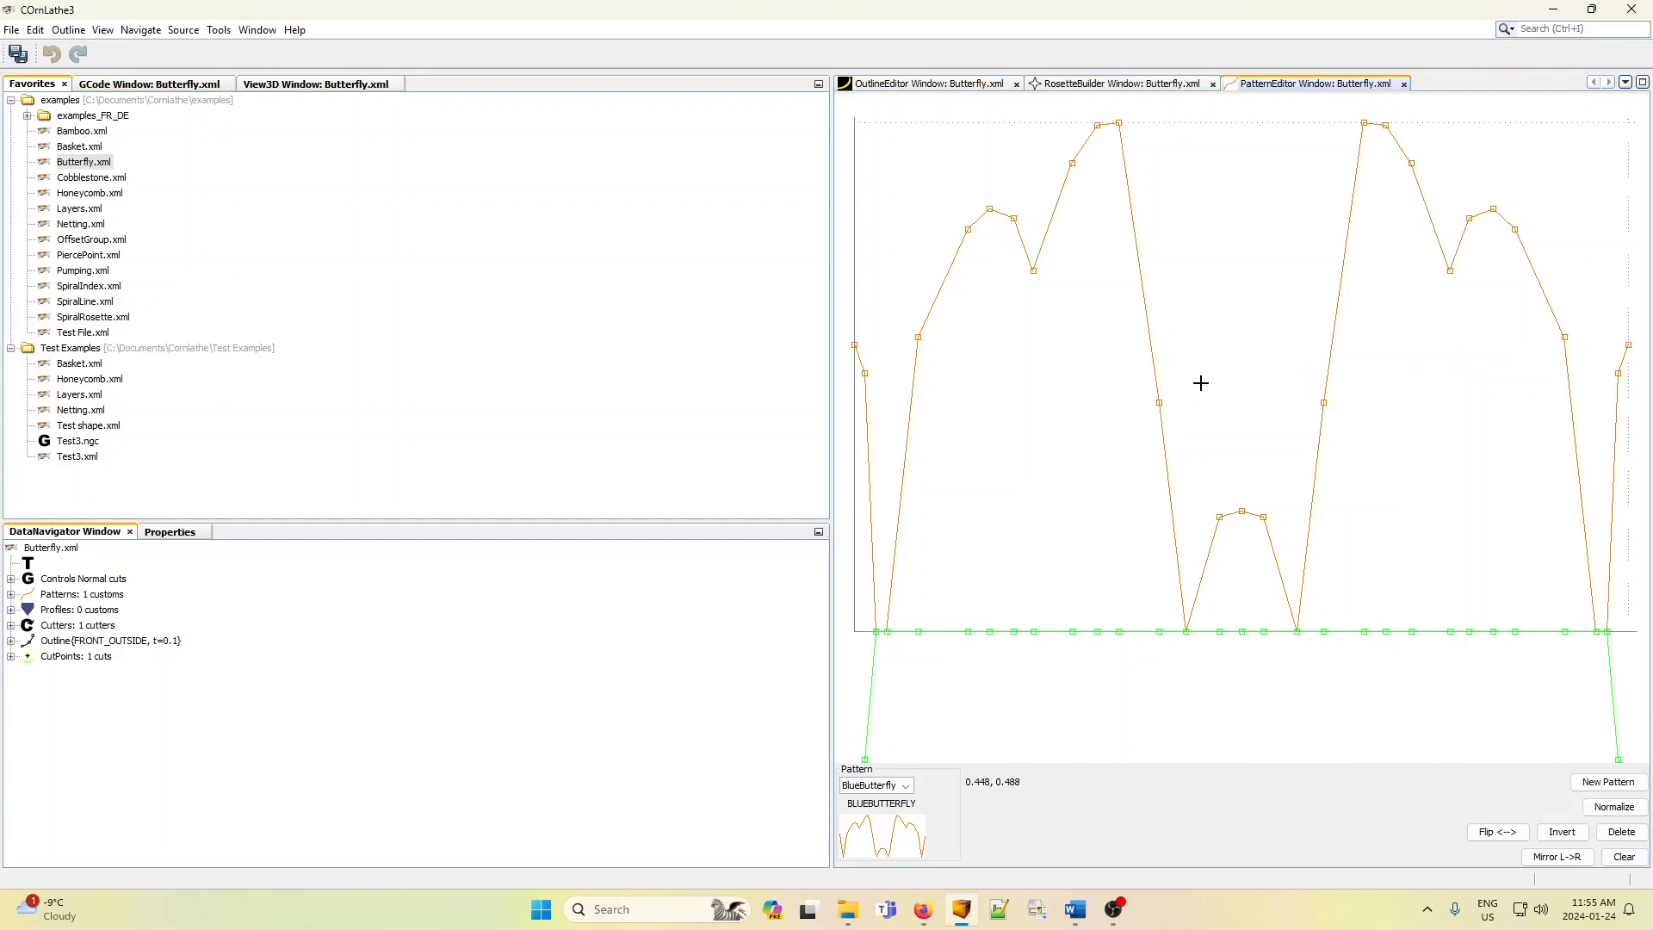
left_click(907, 787)
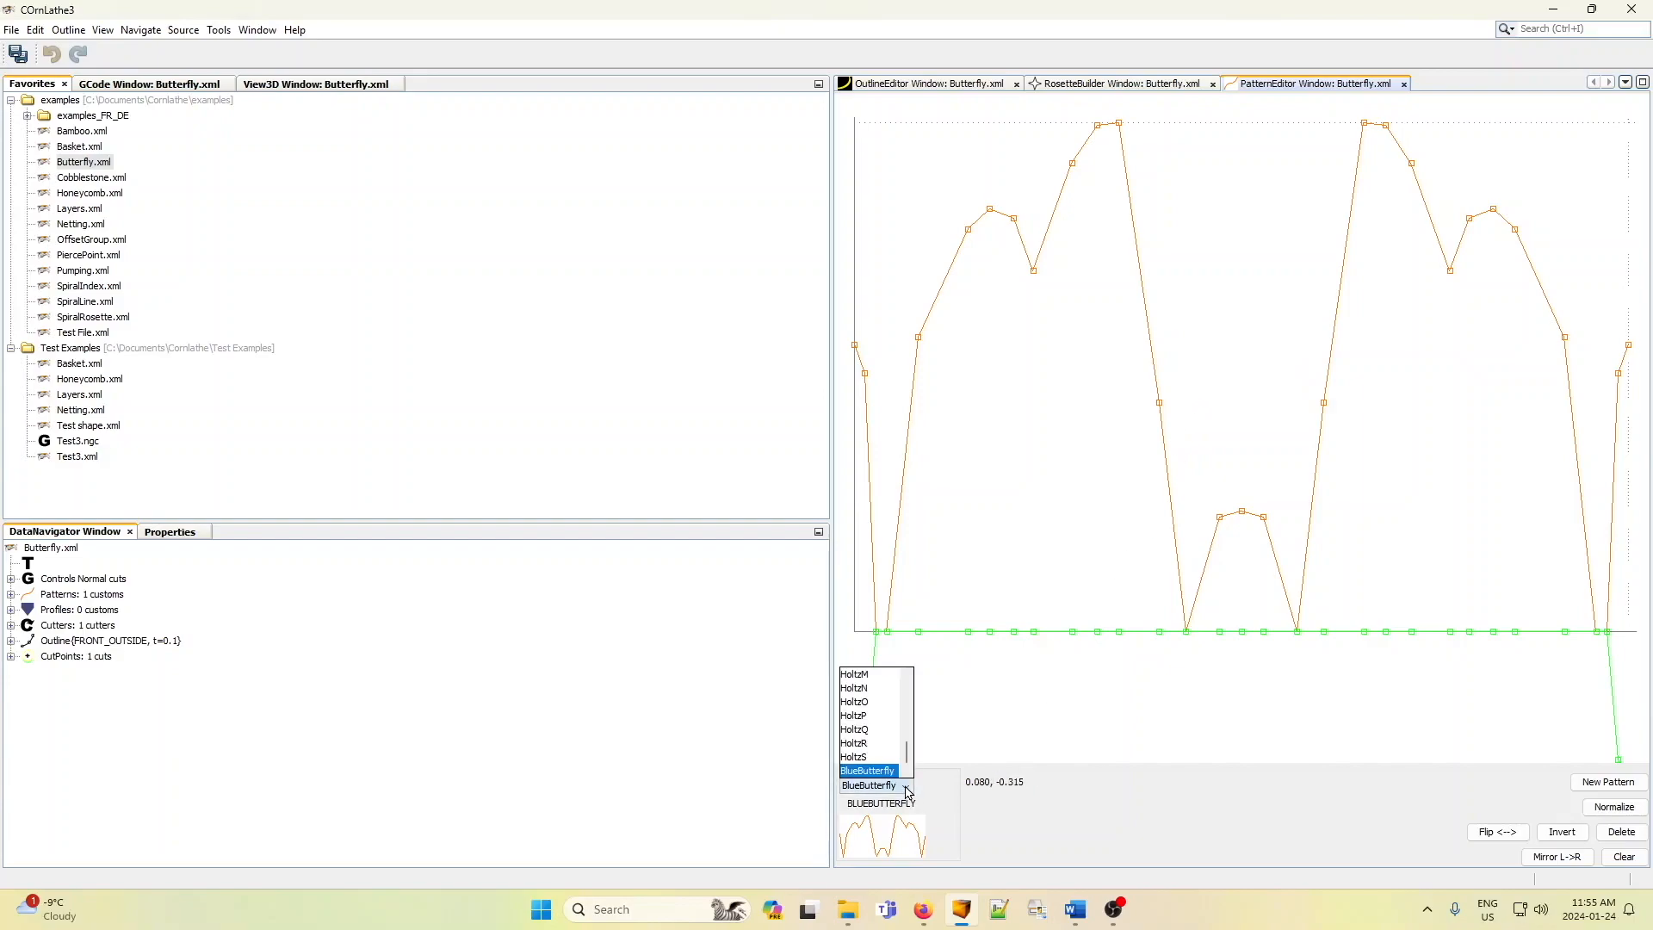
left_click_drag(909, 763, 916, 706)
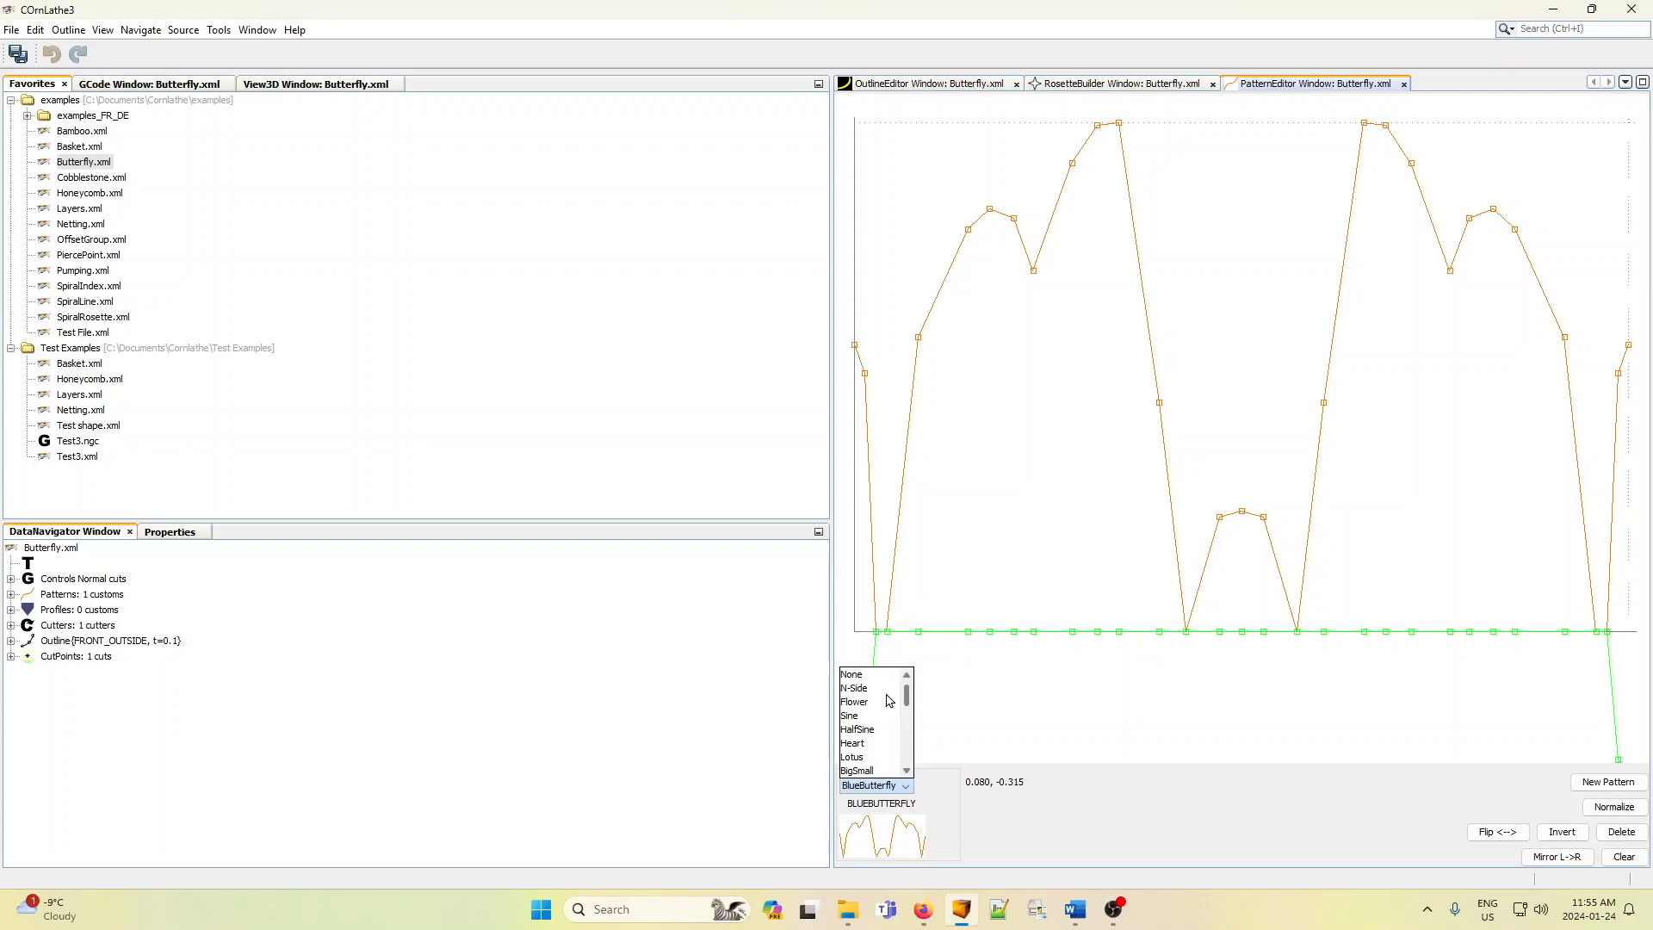
left_click(855, 718)
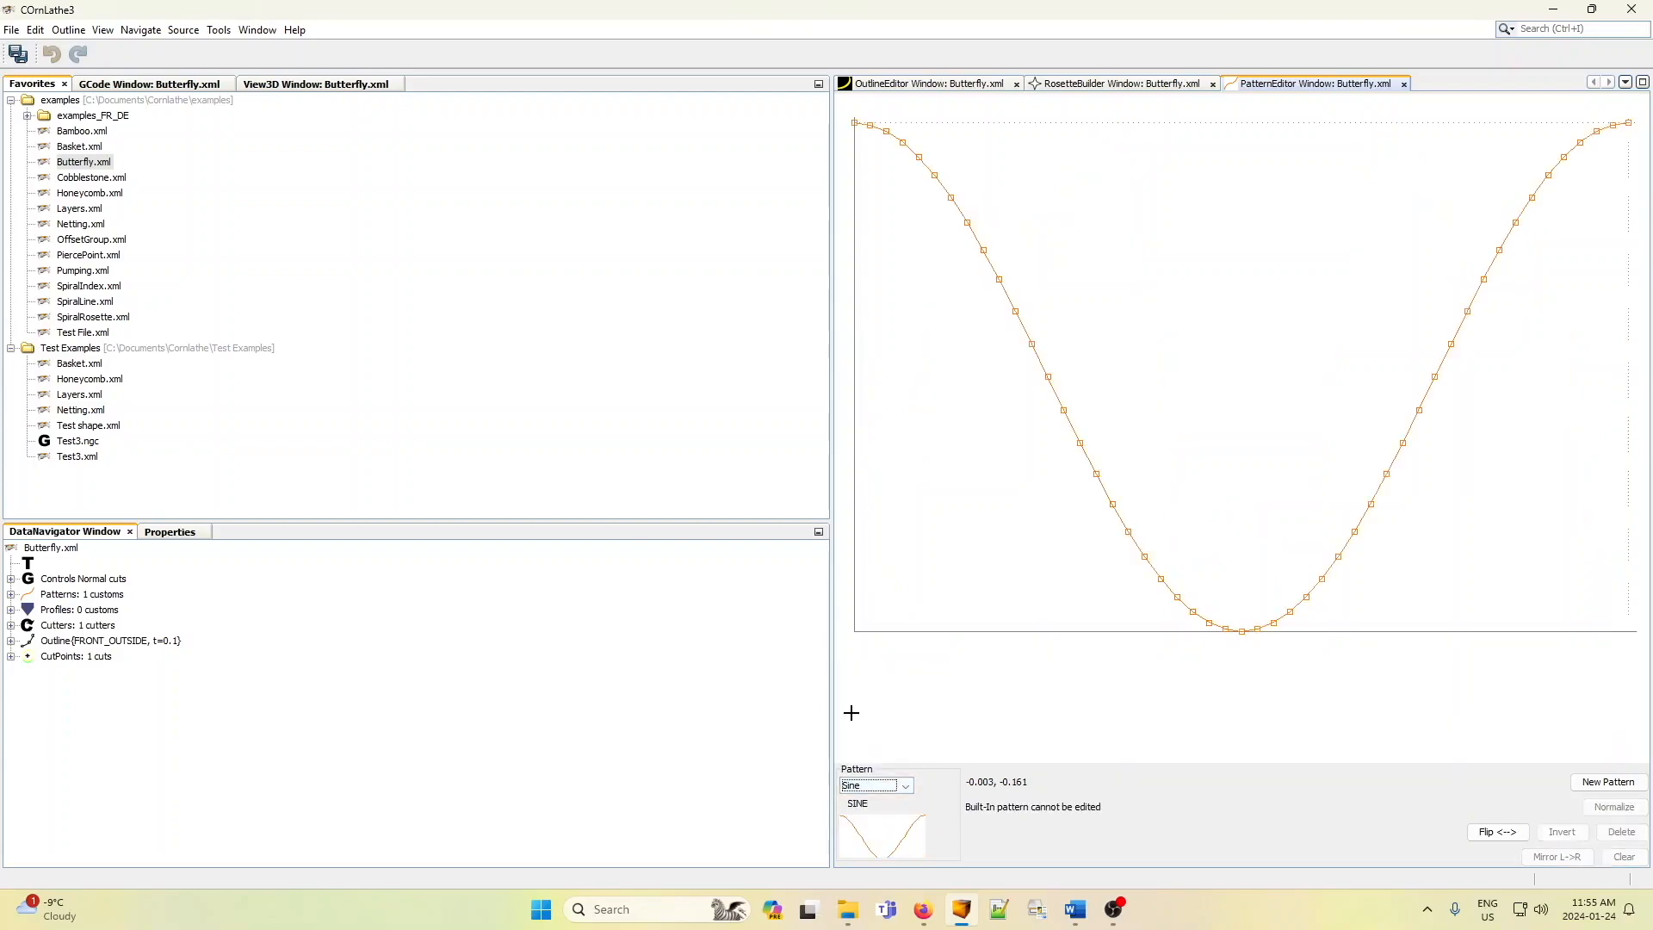
- Display the built-in HalfSine pattern and then the Lotus pattern in the PatternEditor to view their curves
left_click(905, 786)
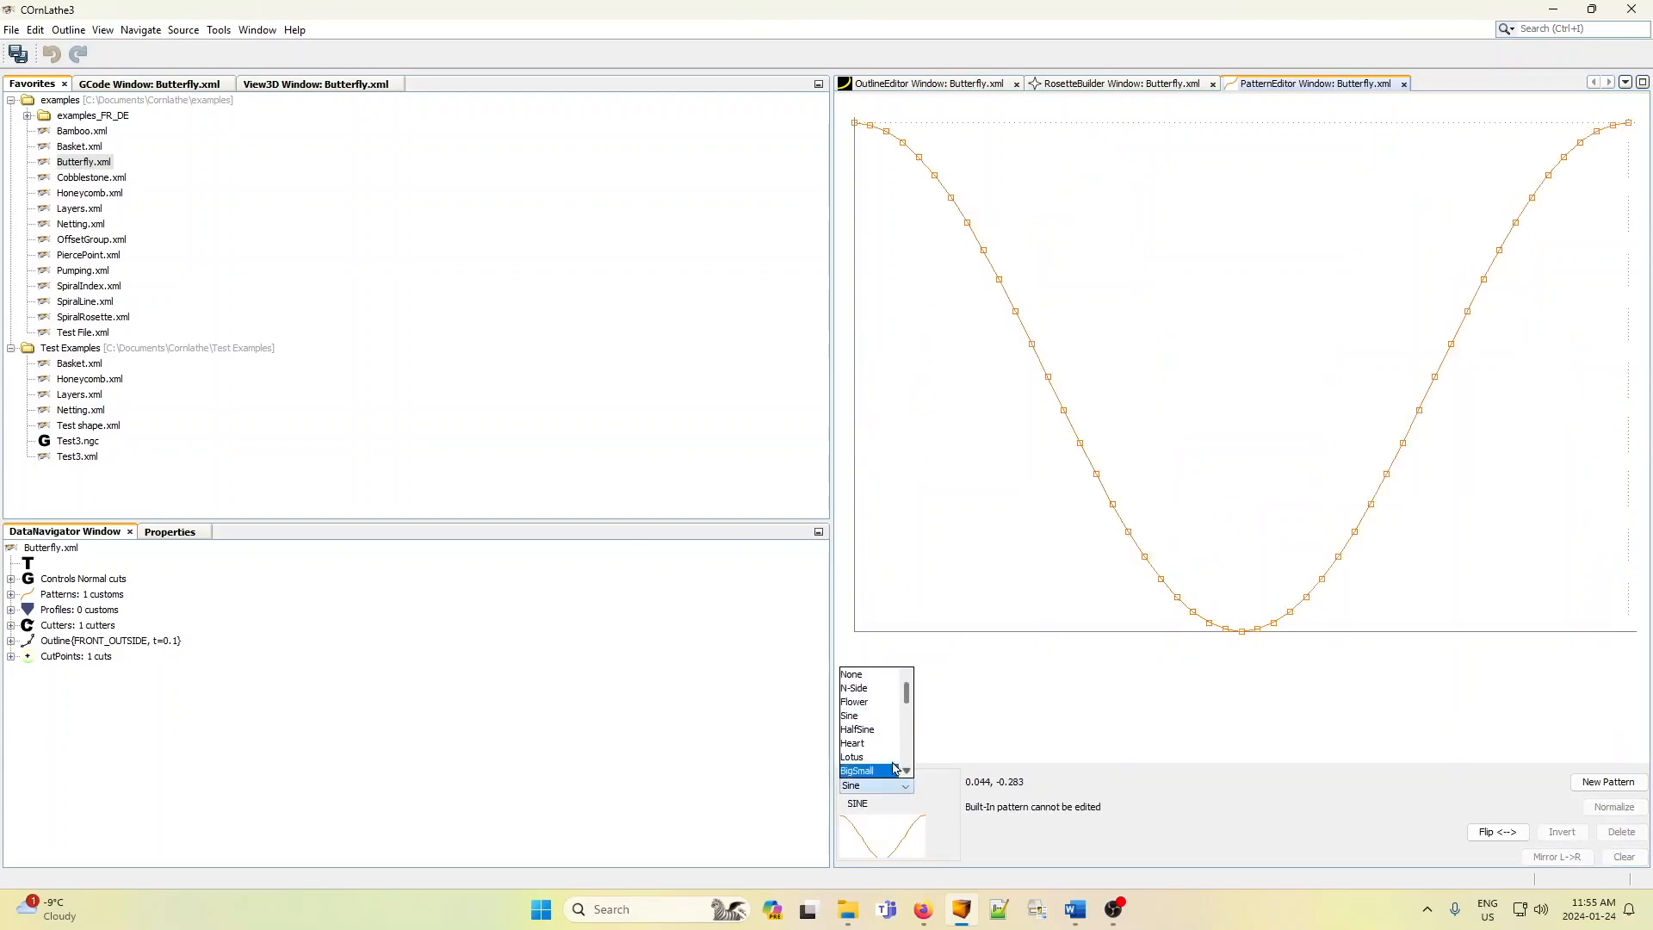
left_click(868, 734)
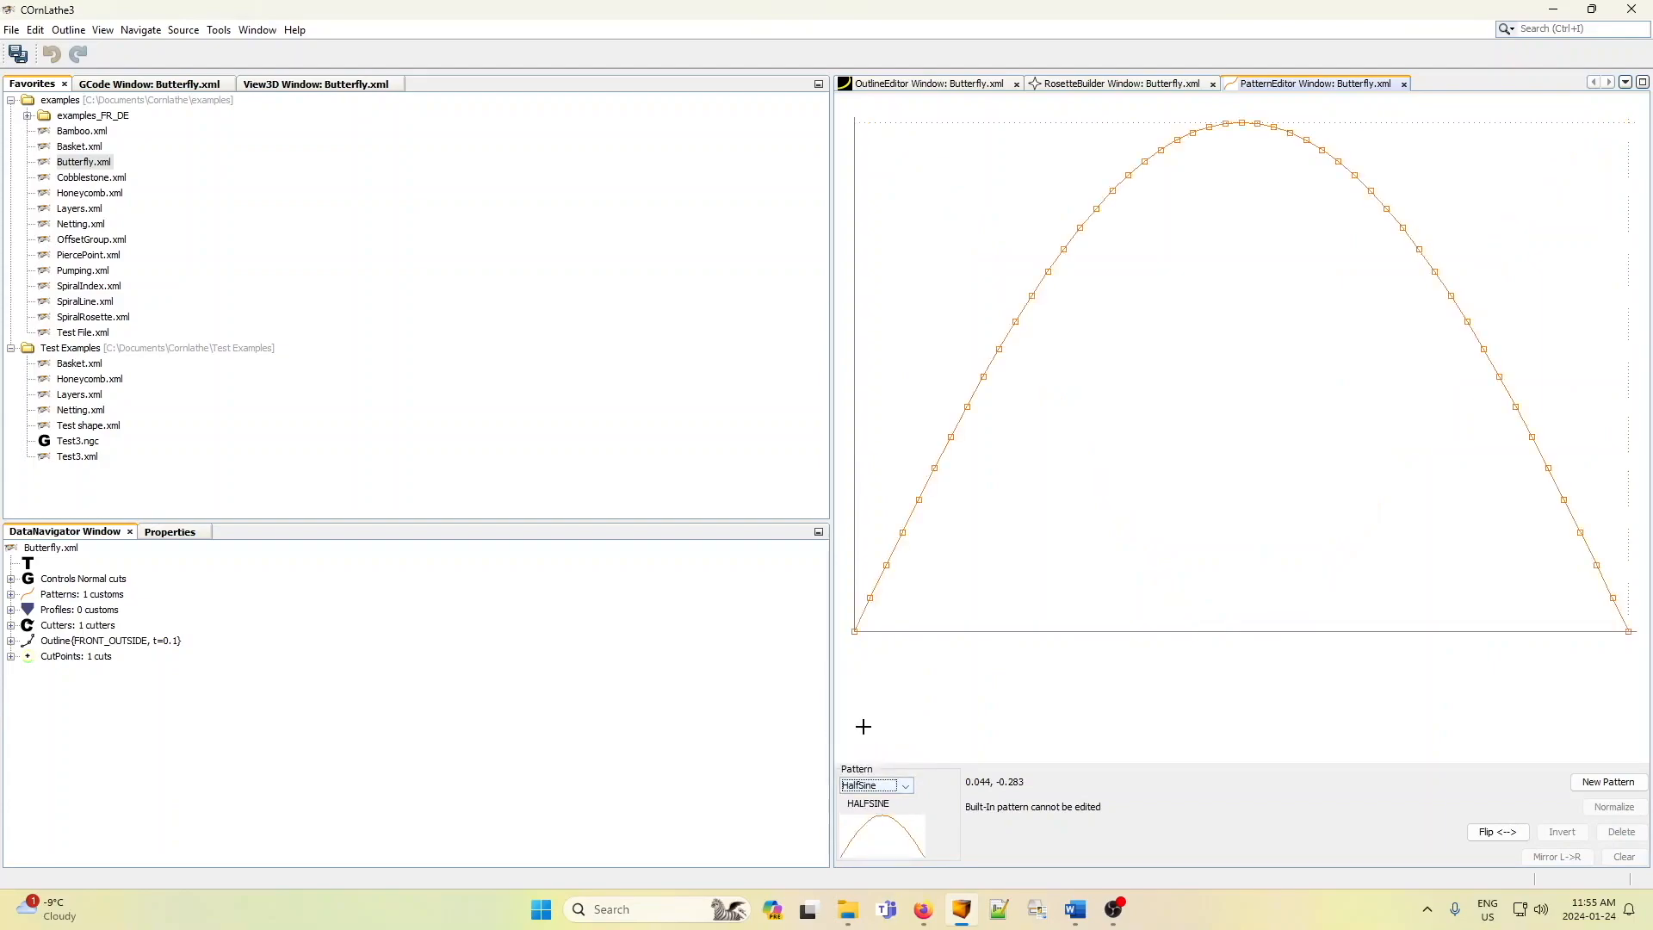
left_click(892, 787)
left_click(887, 757)
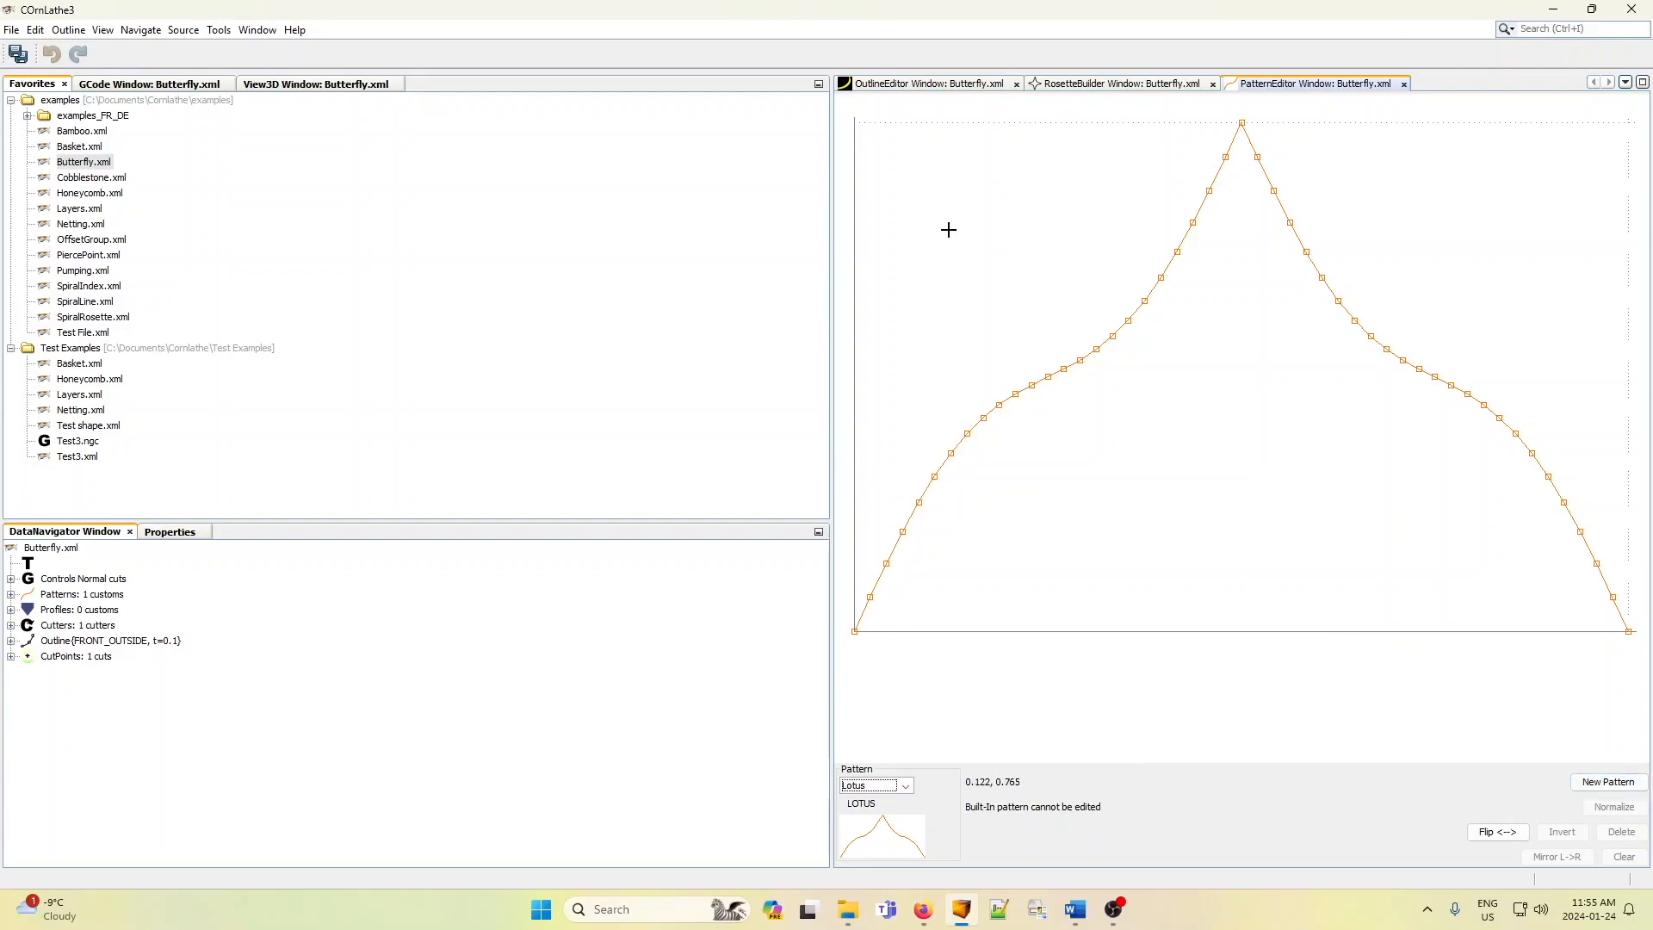
- Return to the Butterfly.xml outline and close its RosetteBuilder and PatternEditor windows
left_click(942, 89)
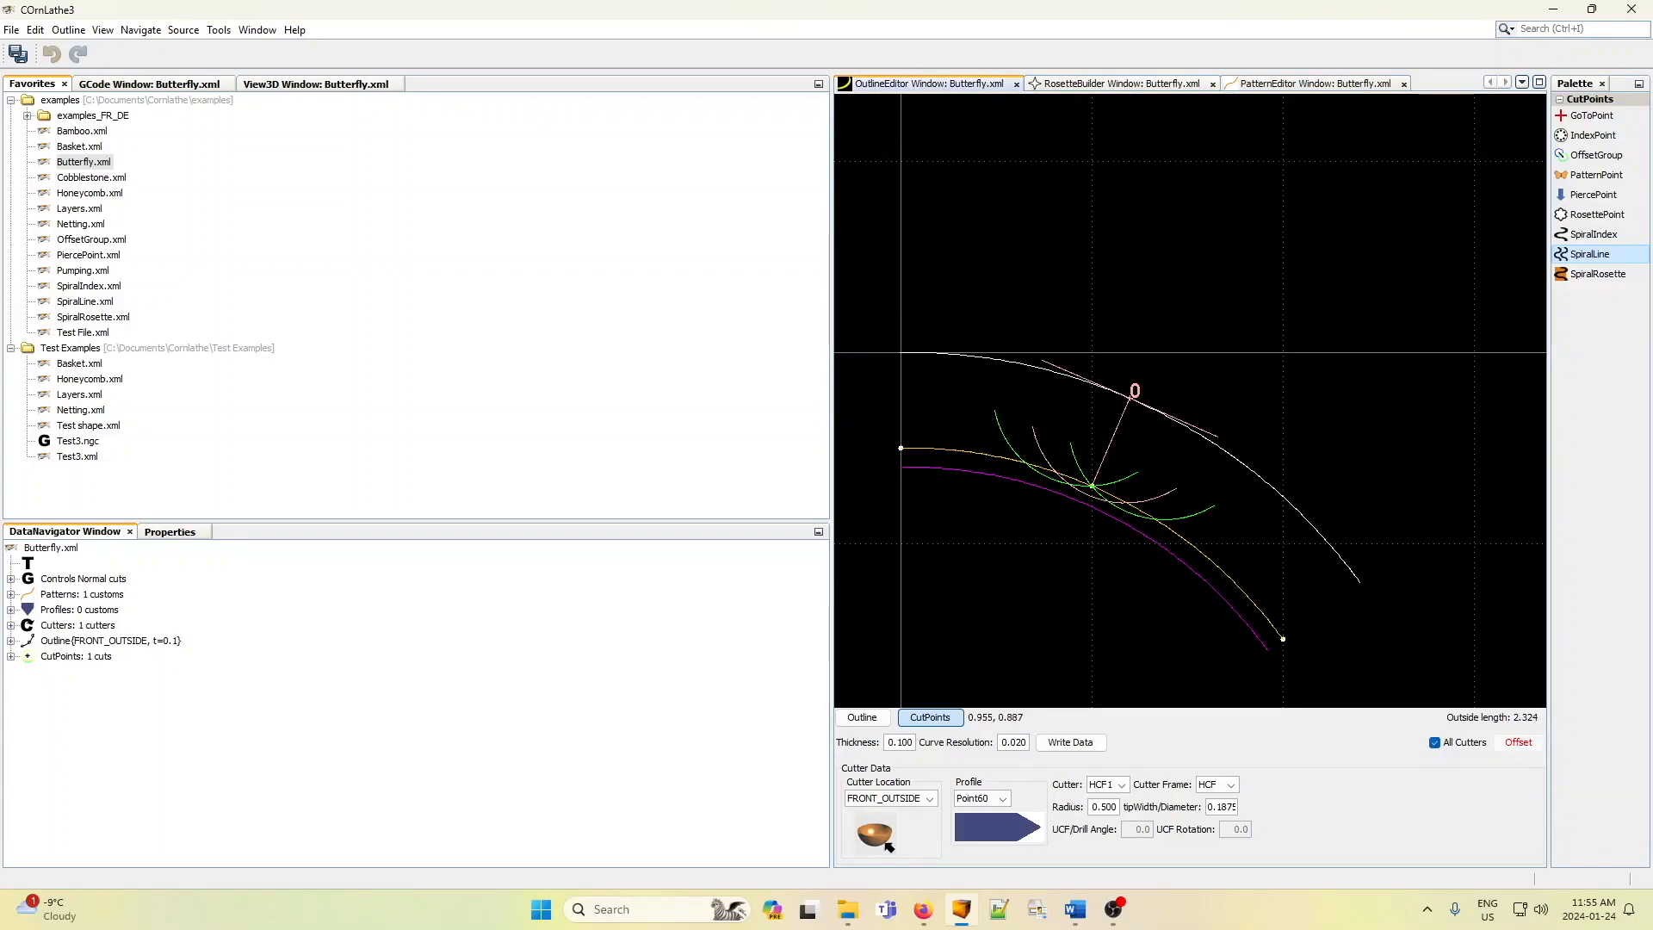
left_click(1214, 84)
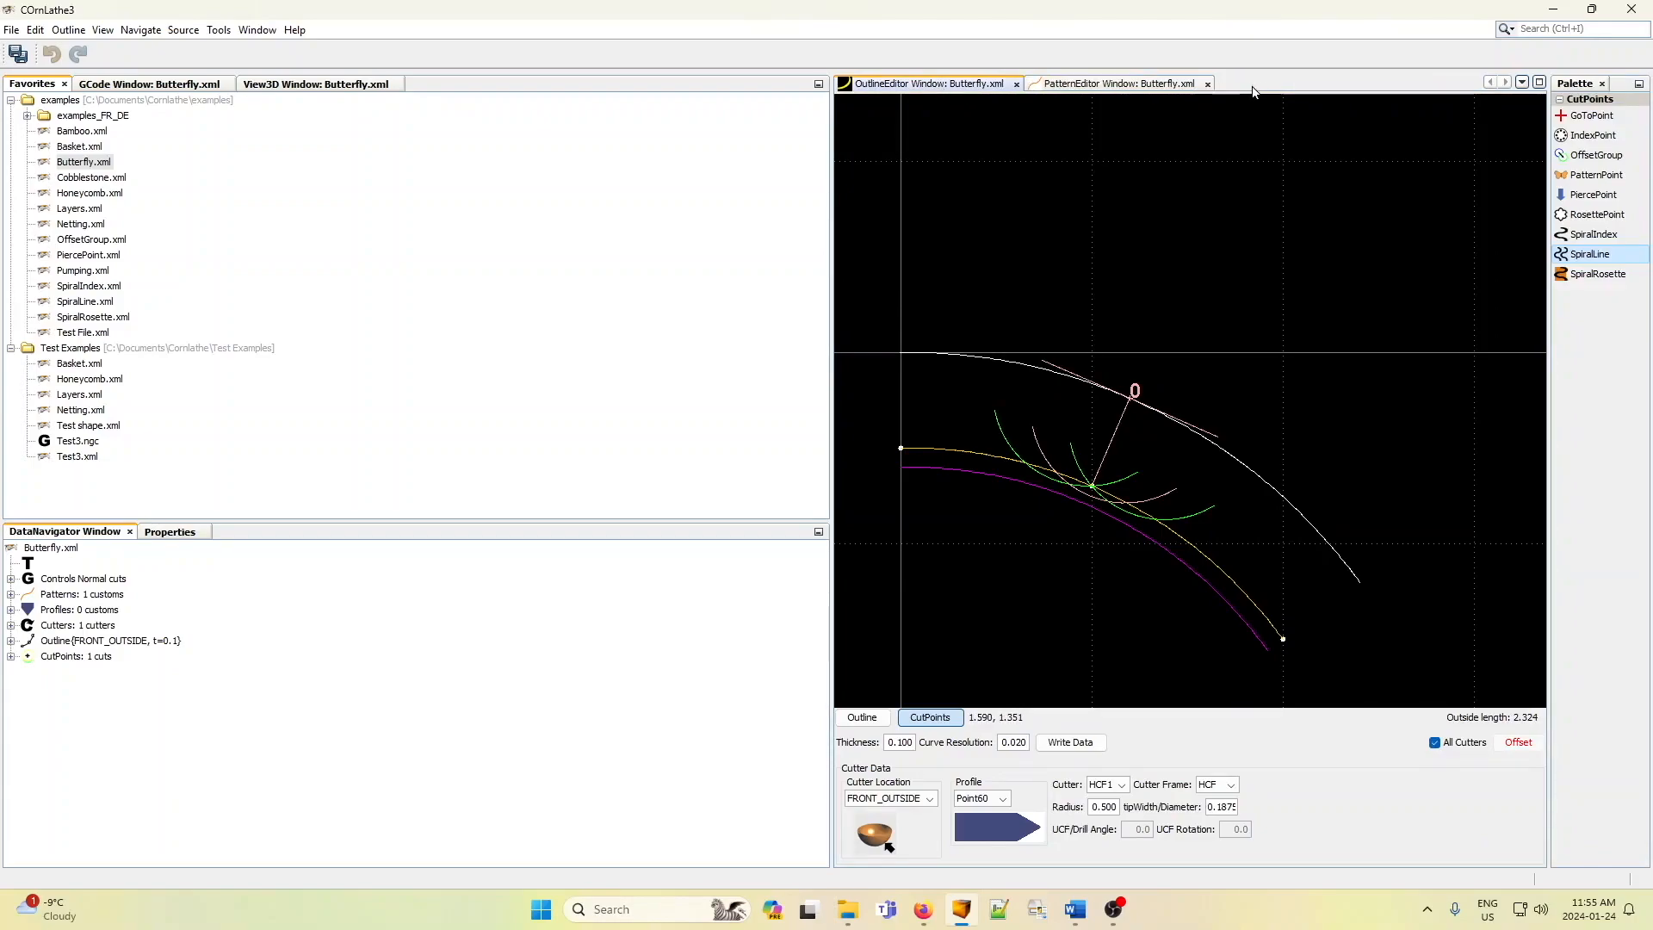
left_click(1208, 84)
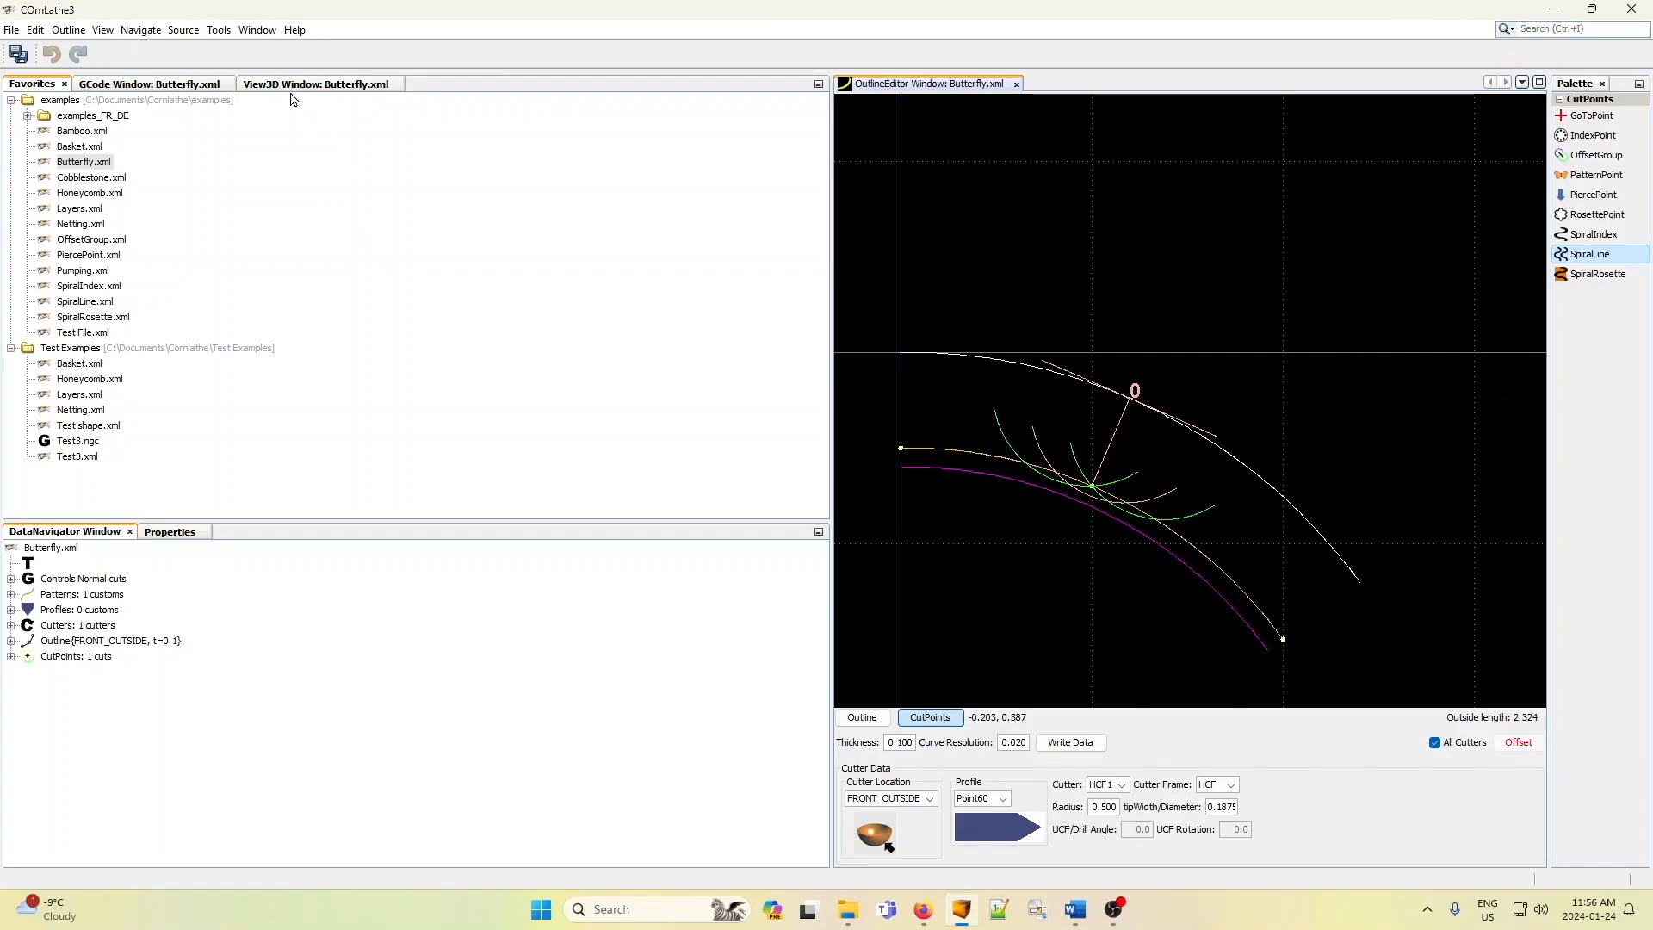
- Show Butterfly.xml in the 3D view and render its butterfly cuts on the dome
left_click(289, 86)
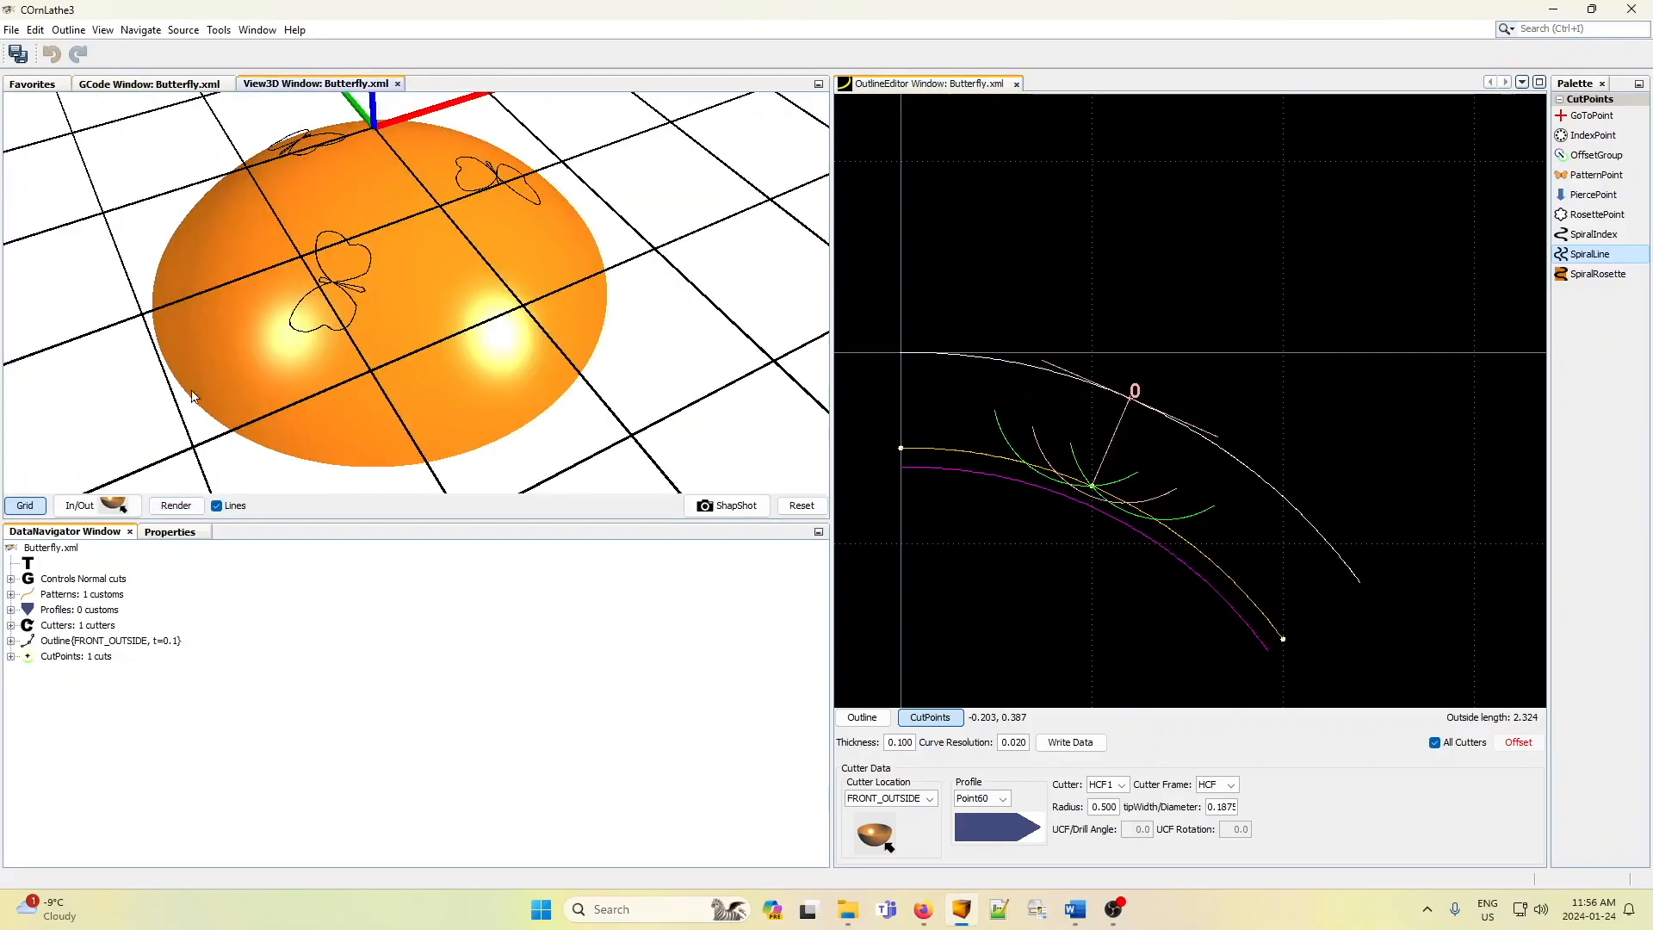
left_click(176, 508)
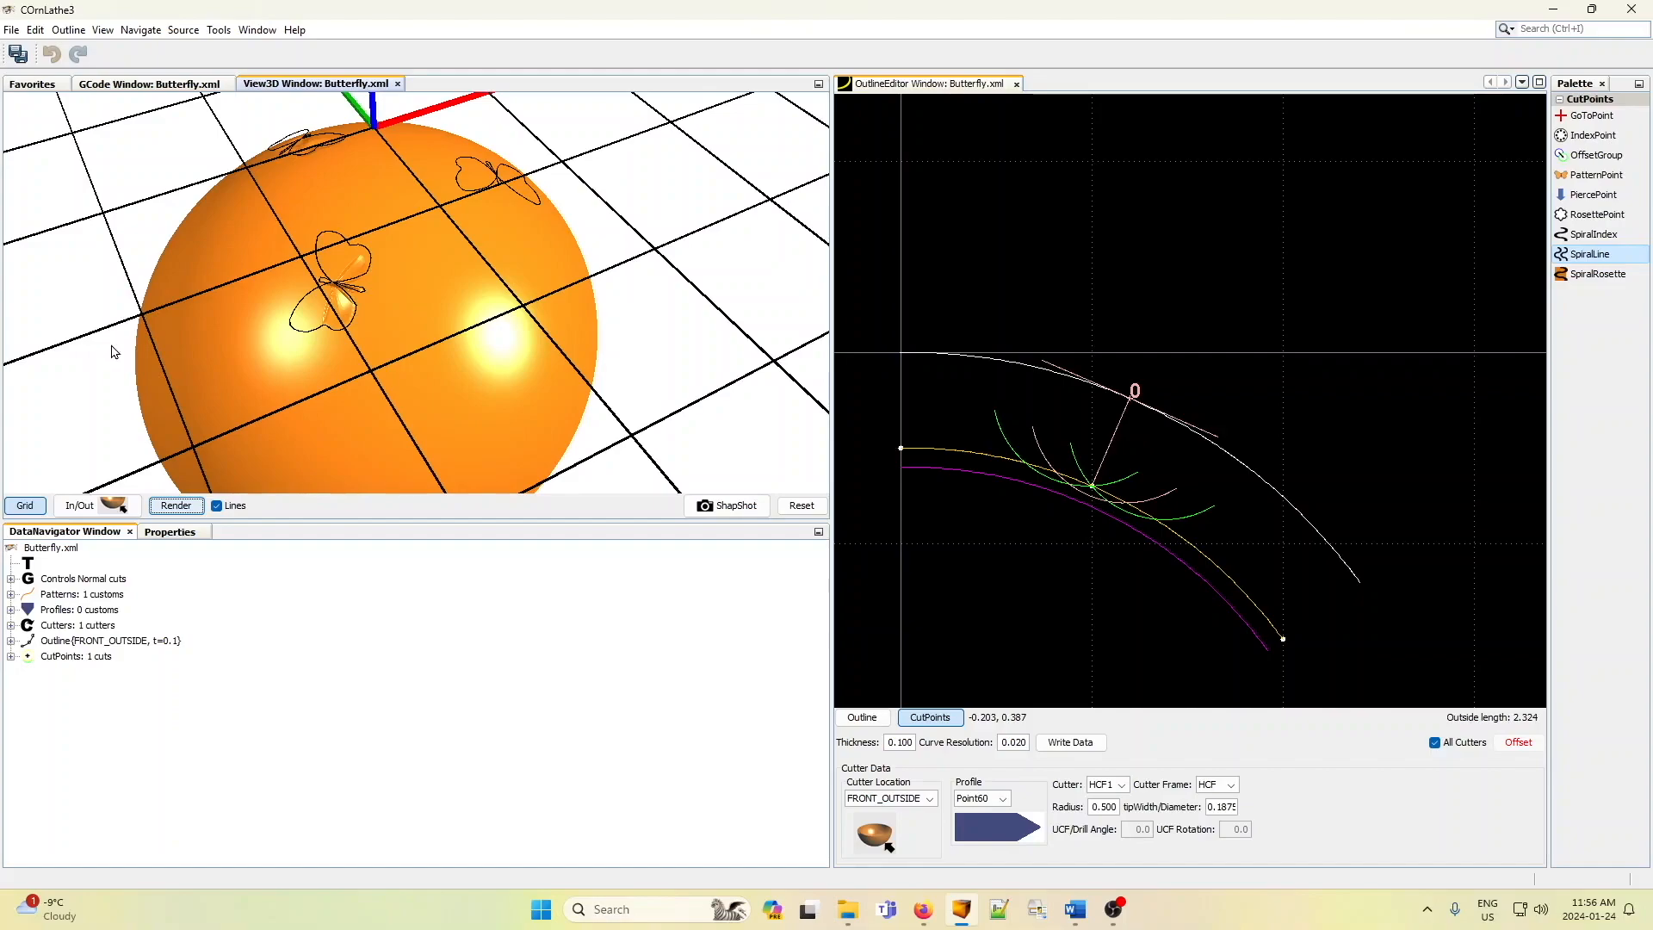
- Switch to Firefox and view the already opened YouTube video of the 2016 Ornamental Turners International symposium presentation
mouse_move(1120, 914)
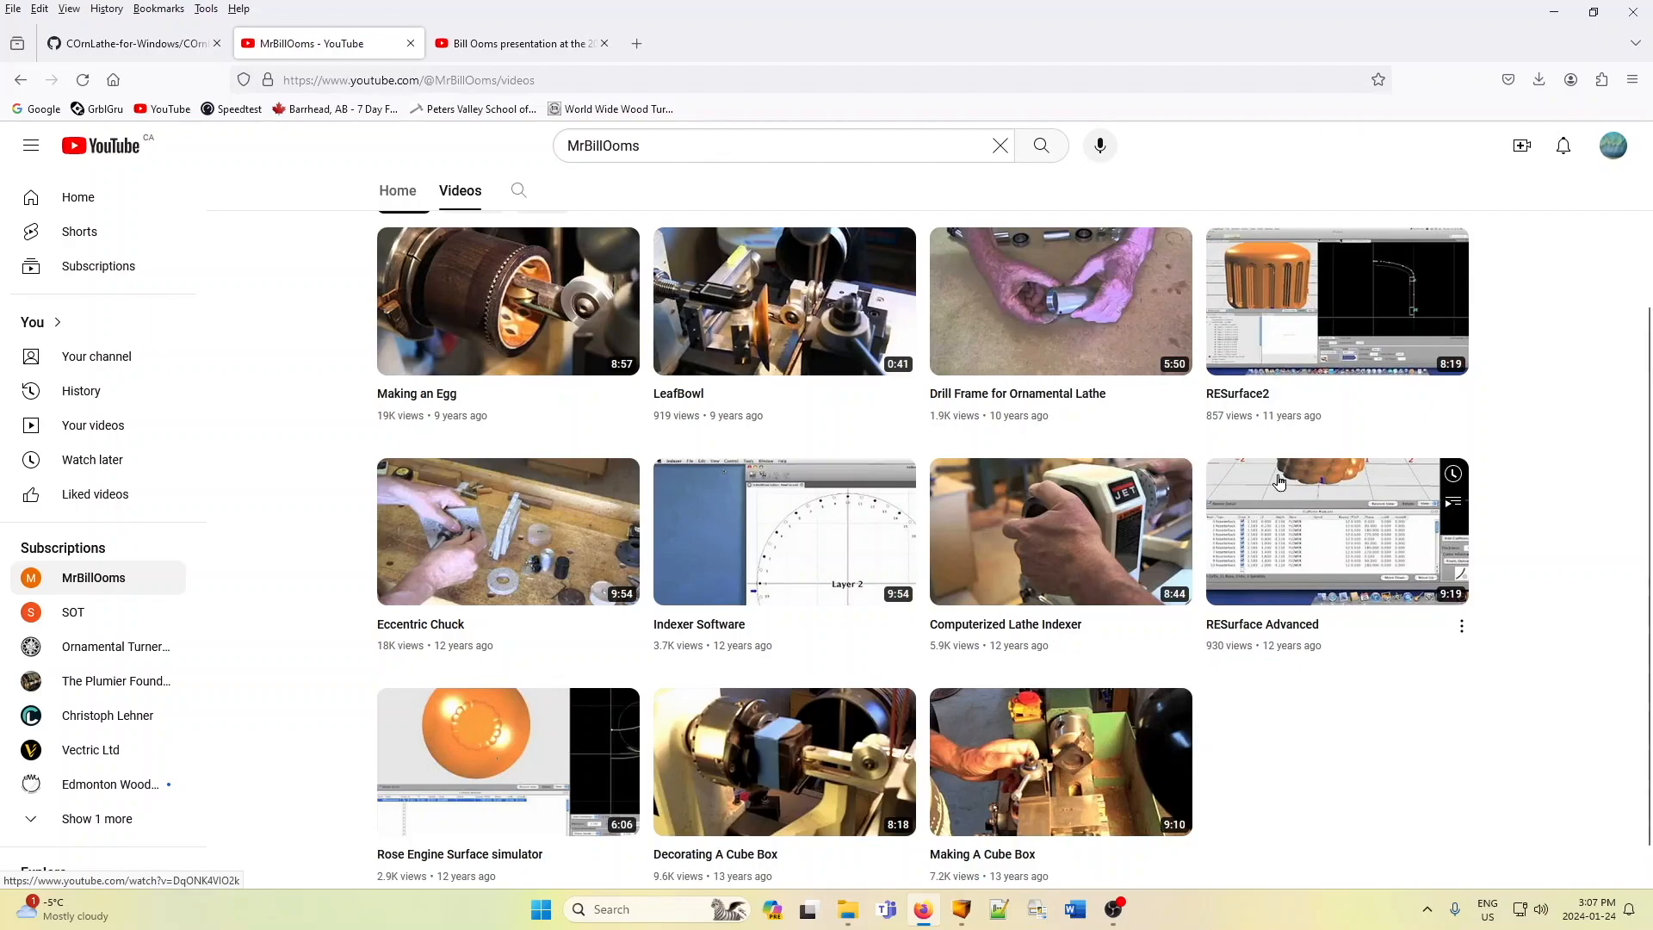
left_click(517, 47)
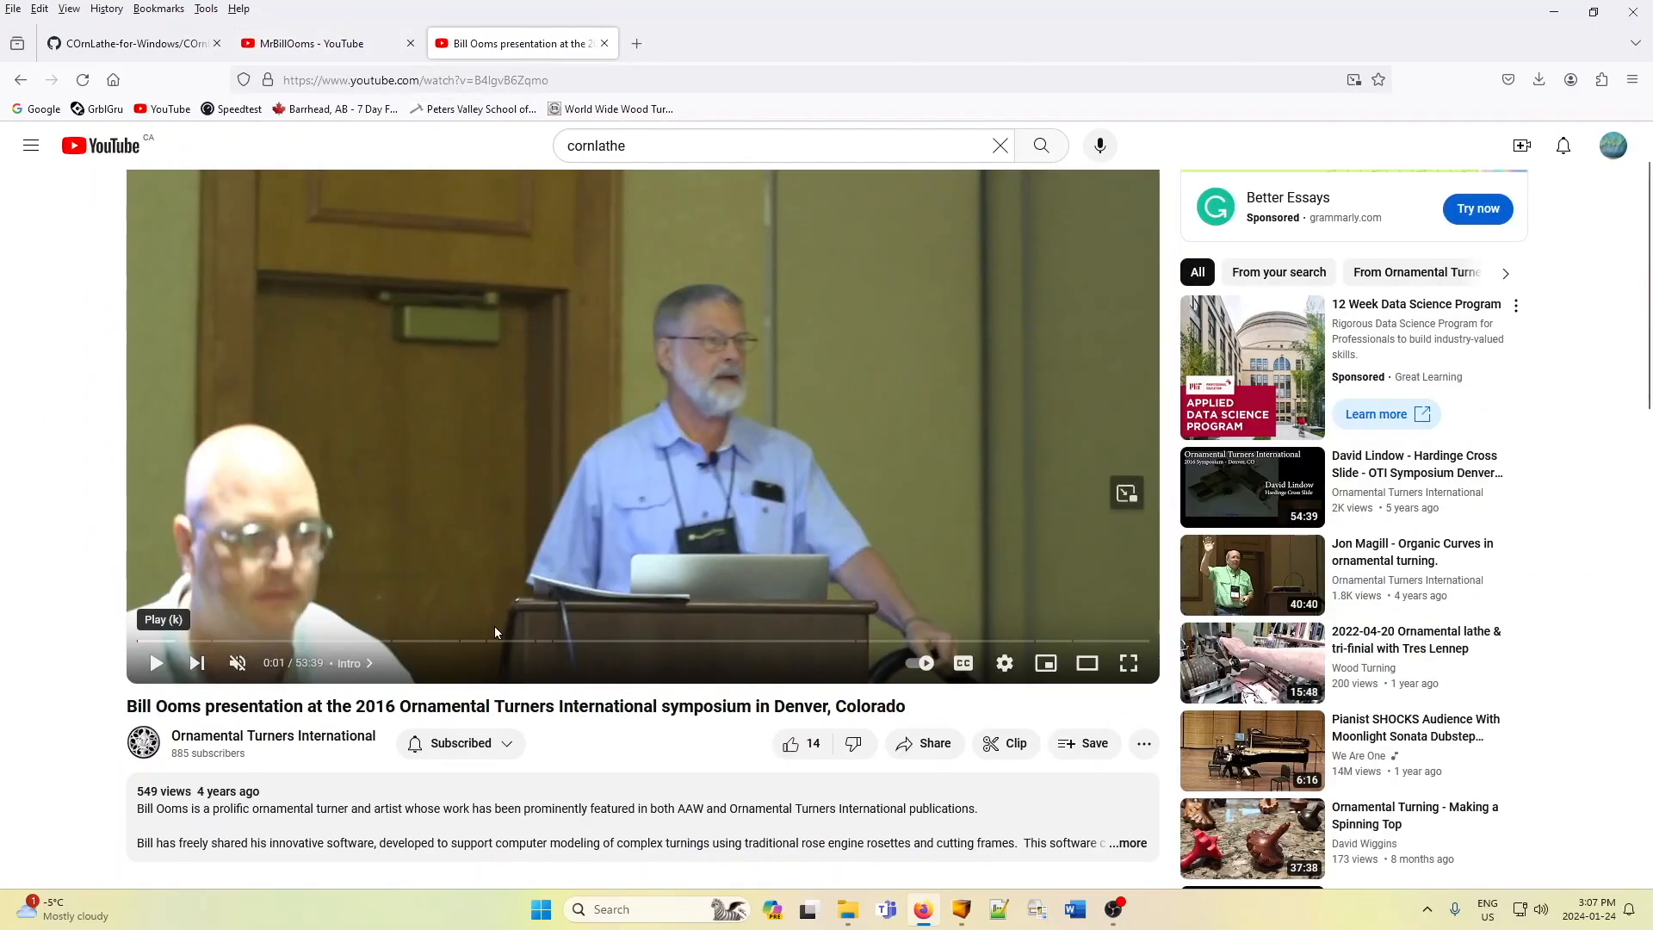